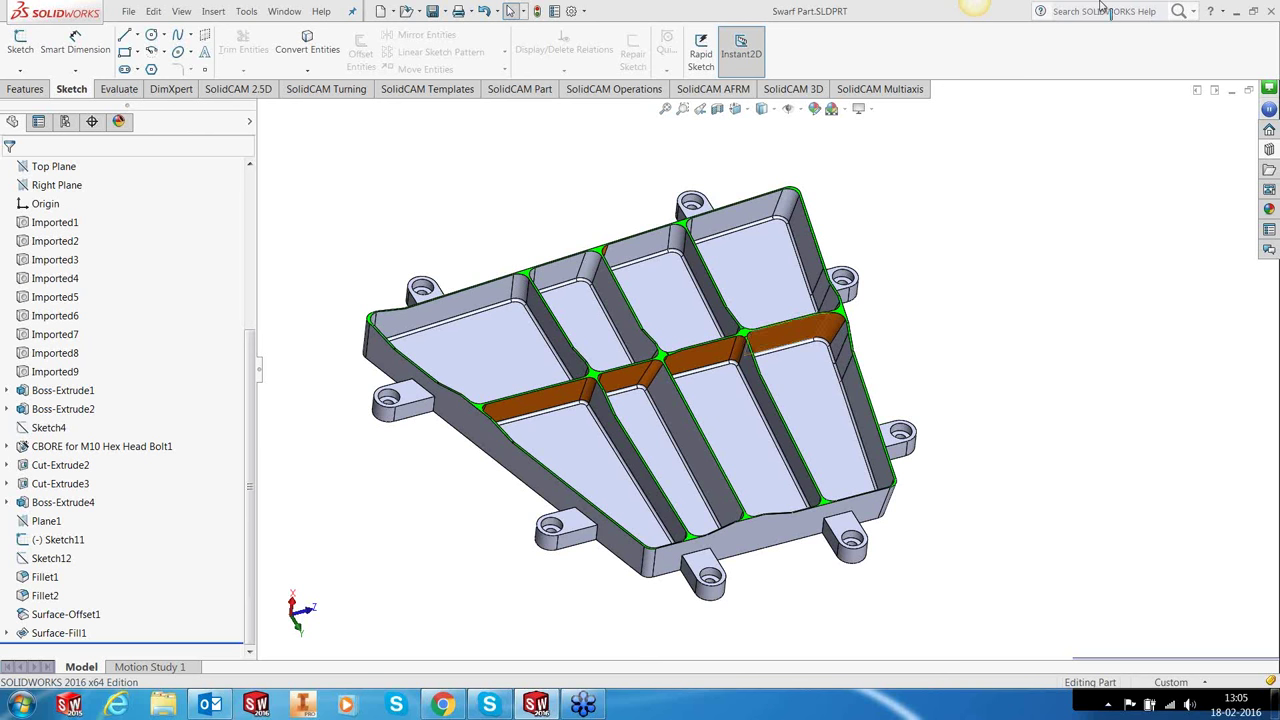
pyautogui.moveTo(951, 325); pyautogui.dragTo(933, 343, button='middle')
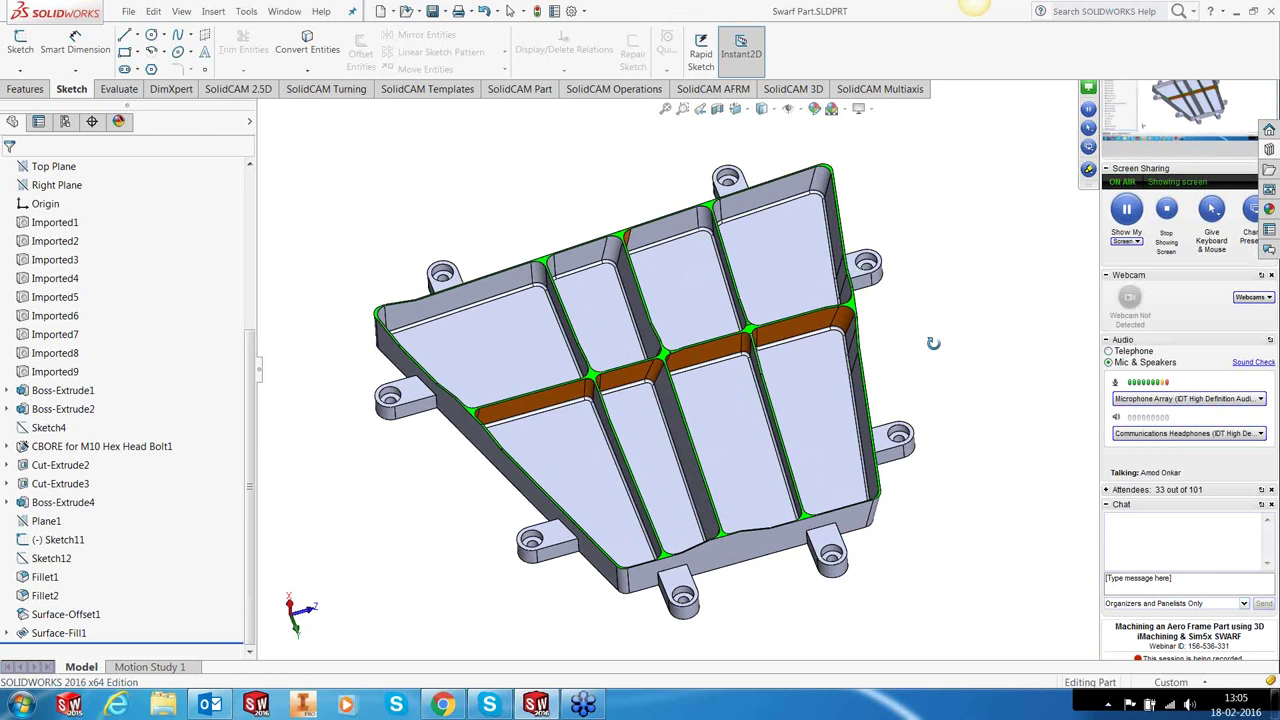
pyautogui.moveTo(933, 343); pyautogui.dragTo(936, 341, button='middle')
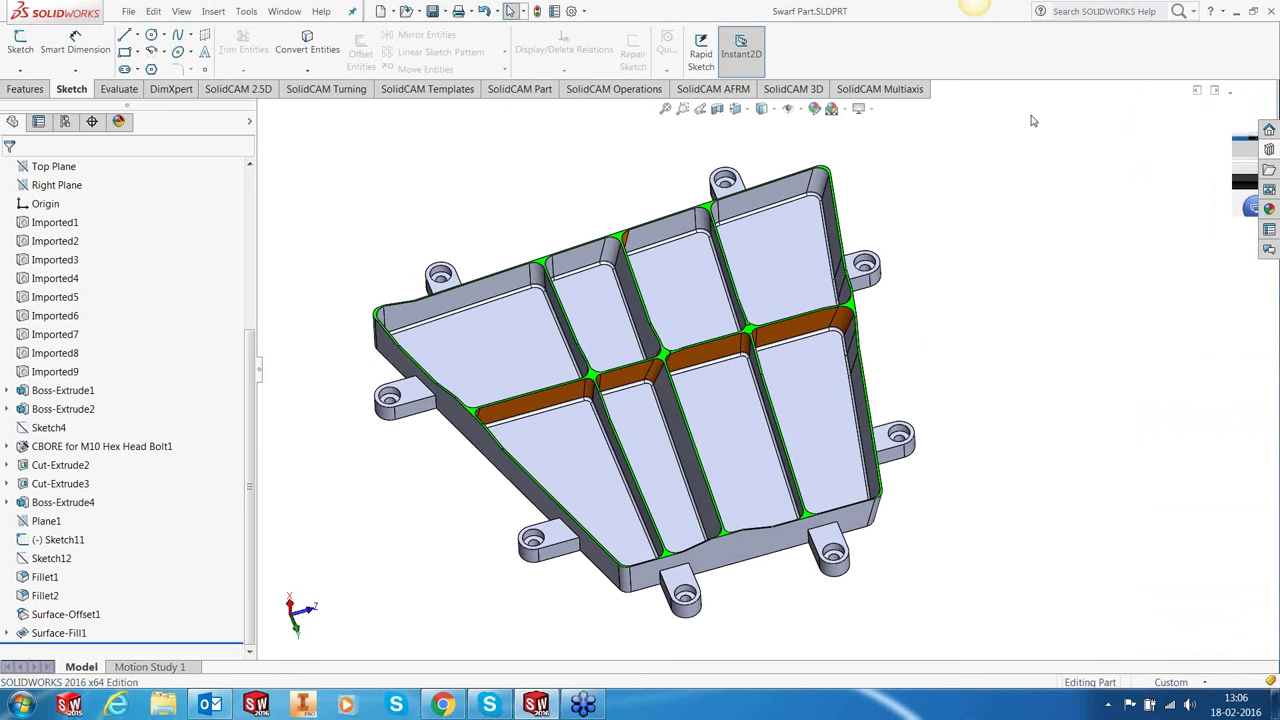
pyautogui.moveTo(969, 328); pyautogui.dragTo(899, 392, button='middle')
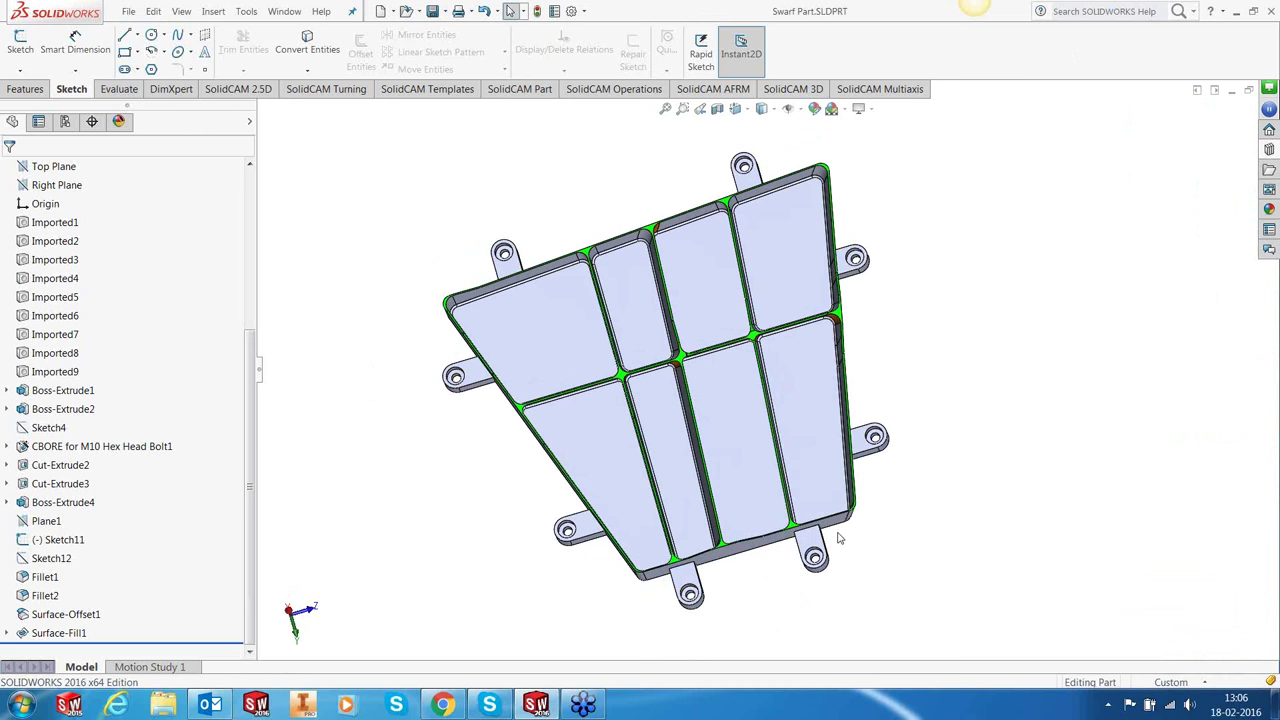
pyautogui.moveTo(838, 531); pyautogui.dragTo(846, 428, button='middle')
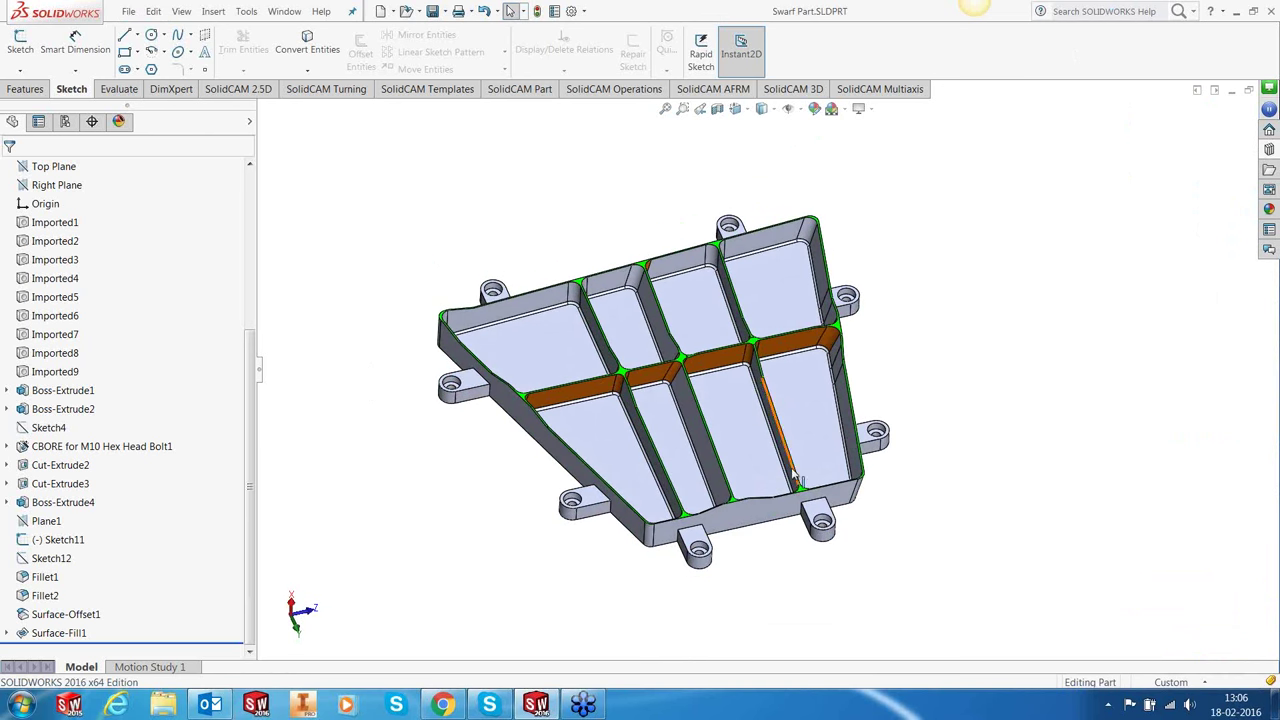
pyautogui.scroll(-1, 787, 475)
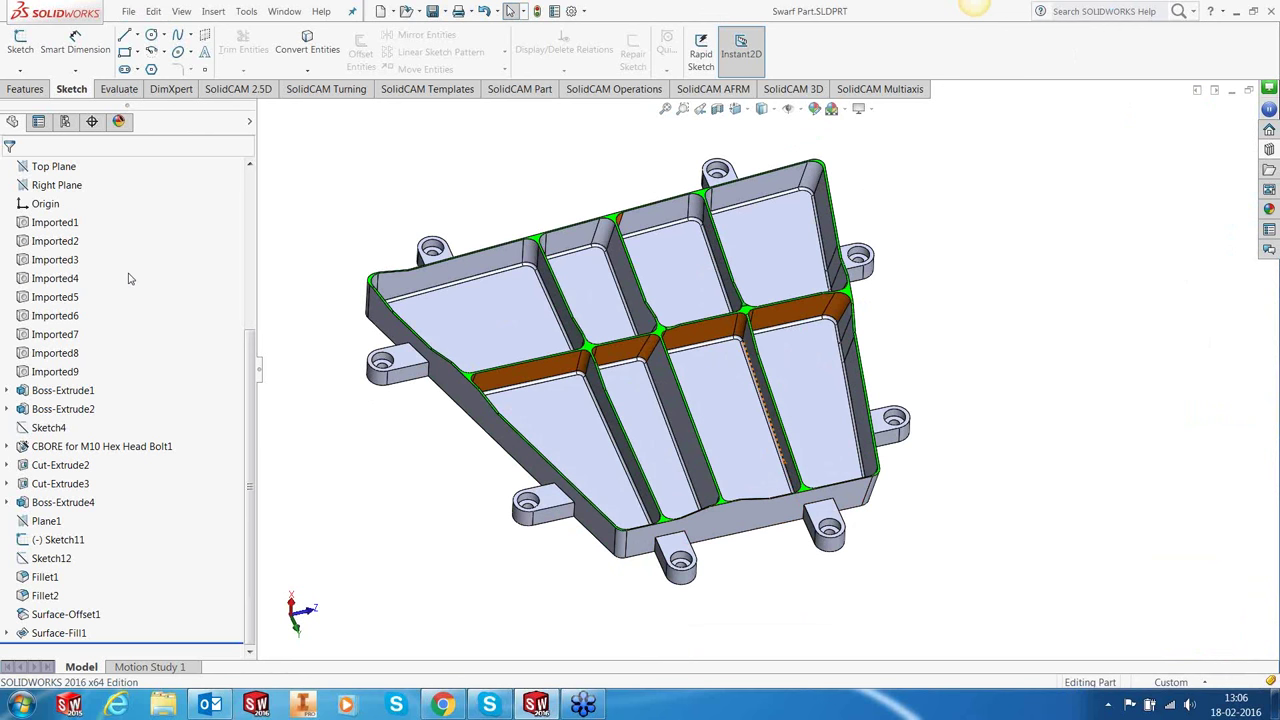
# Show the STOCK solid body over the part.
pyautogui.scroll(5, 250, 346)
pyautogui.click(61, 334)
pyautogui.click(65, 332)
pyautogui.click(78, 308)
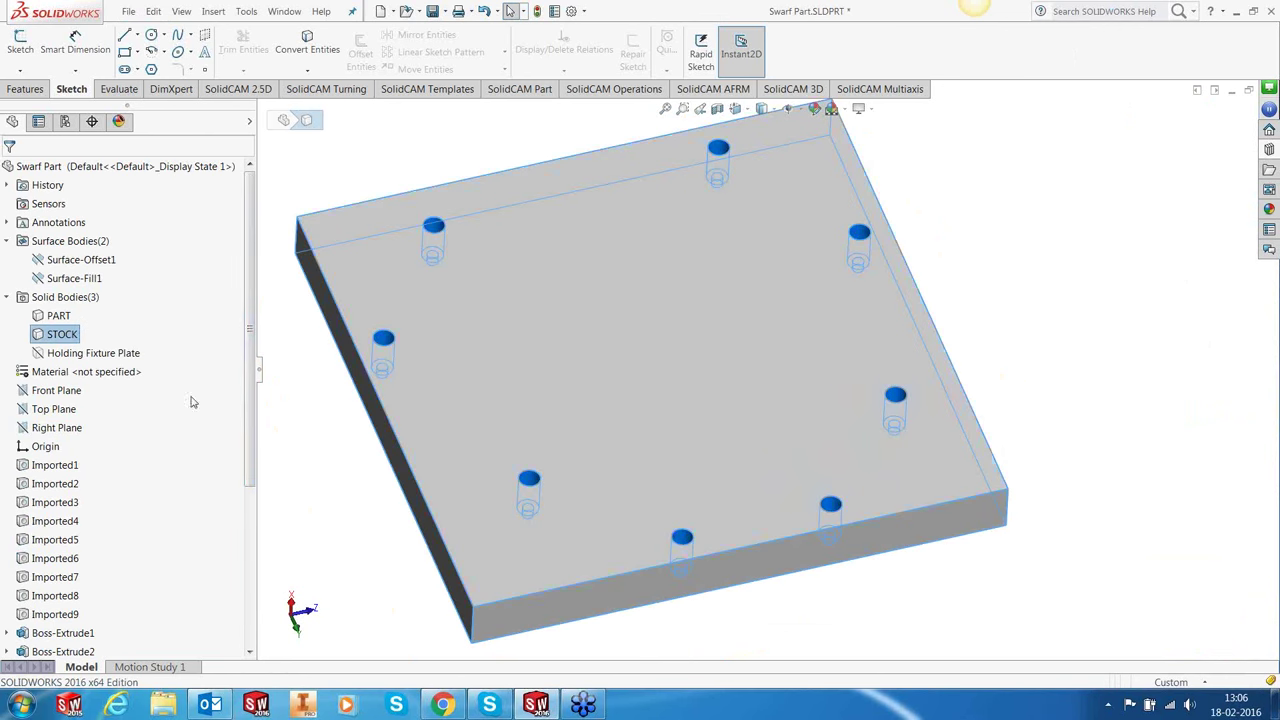
pyautogui.click(1015, 354)
pyautogui.scroll(2, 1015, 354)
pyautogui.moveTo(800, 351); pyautogui.dragTo(800, 440, button='middle')
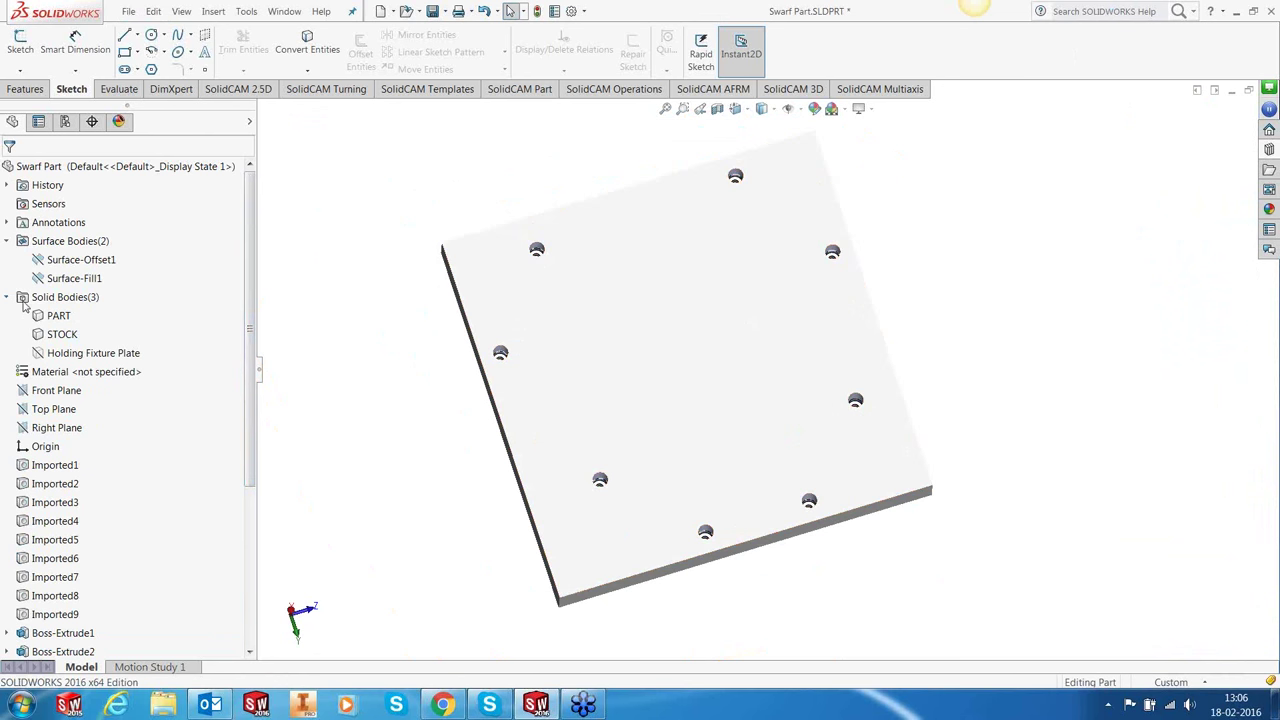
# Show the Holding Fixture Plate body beneath the stock.
pyautogui.click(125, 357)
pyautogui.click(133, 337)
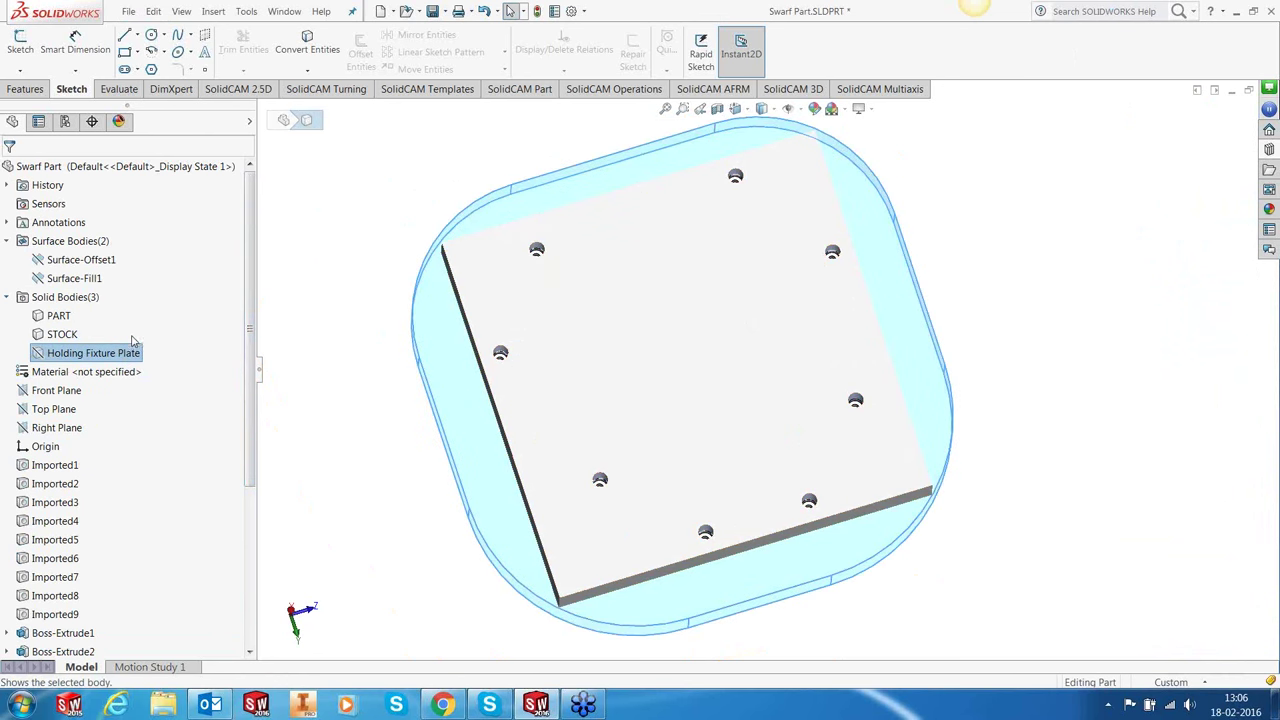
pyautogui.click(1033, 347)
pyautogui.moveTo(1032, 346); pyautogui.dragTo(1040, 311, button='middle')
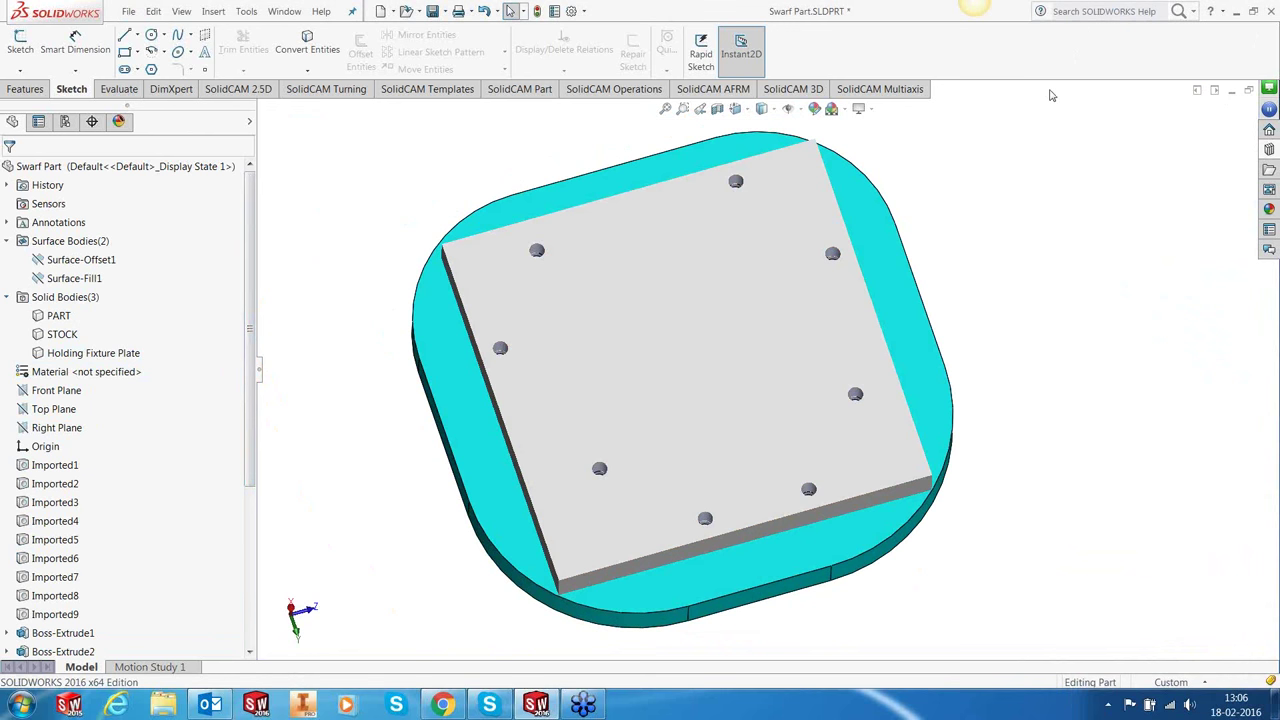
# Hide the STOCK and Holding Fixture Plate bodies, leaving only PART shown.
pyautogui.click(64, 336)
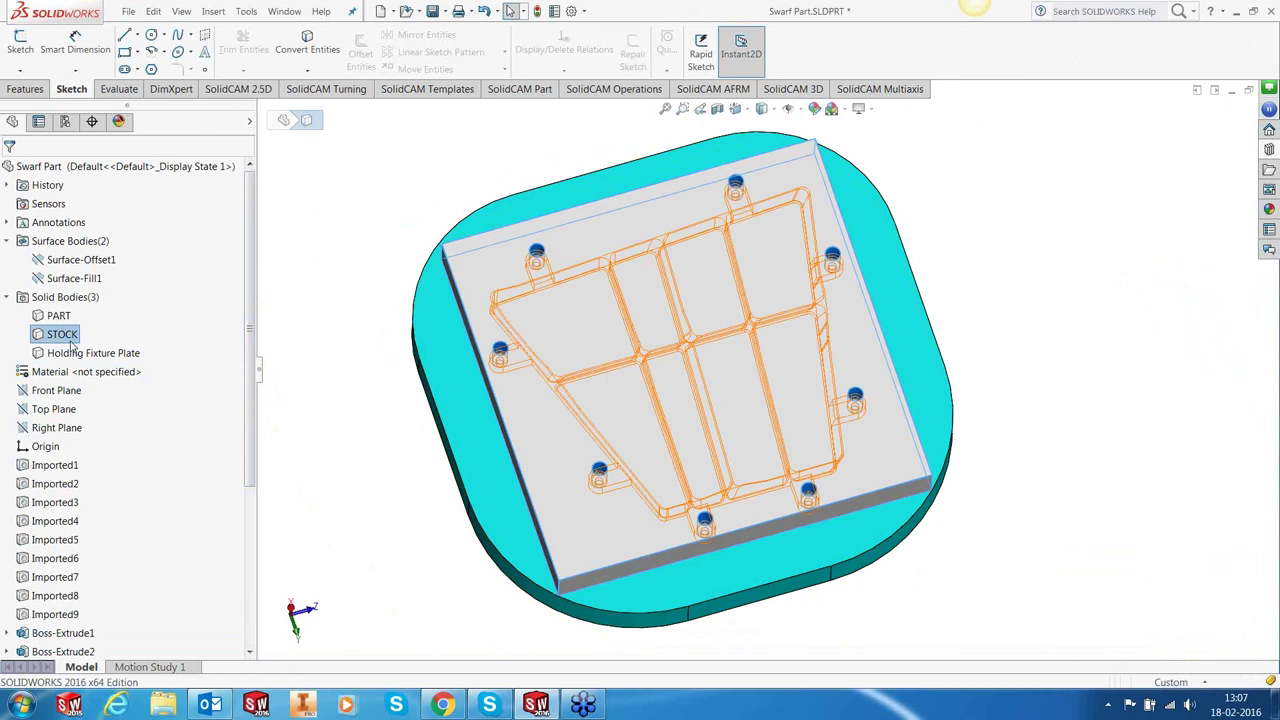
pyautogui.click(90, 353)
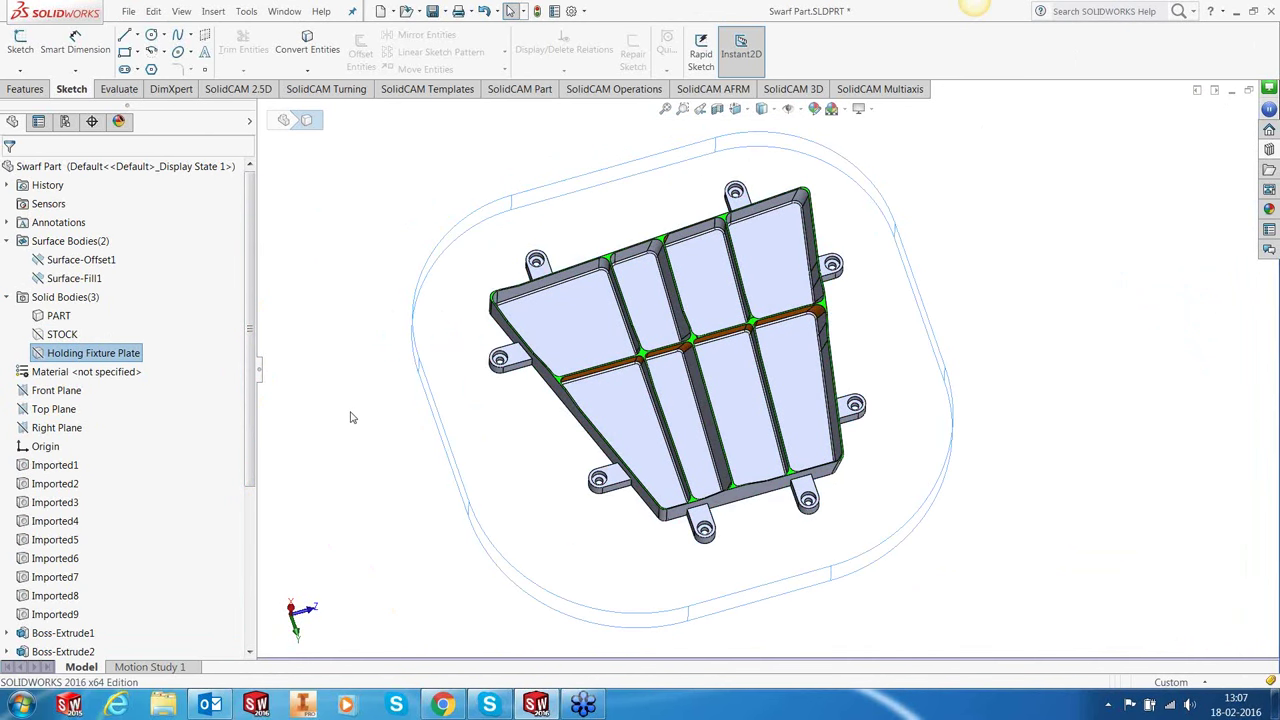
pyautogui.click(350, 417)
# Inspect the part's side walls and flat underside, selecting and clearing the bottom face.
pyautogui.moveTo(520, 371); pyautogui.dragTo(650, 380, button='middle')
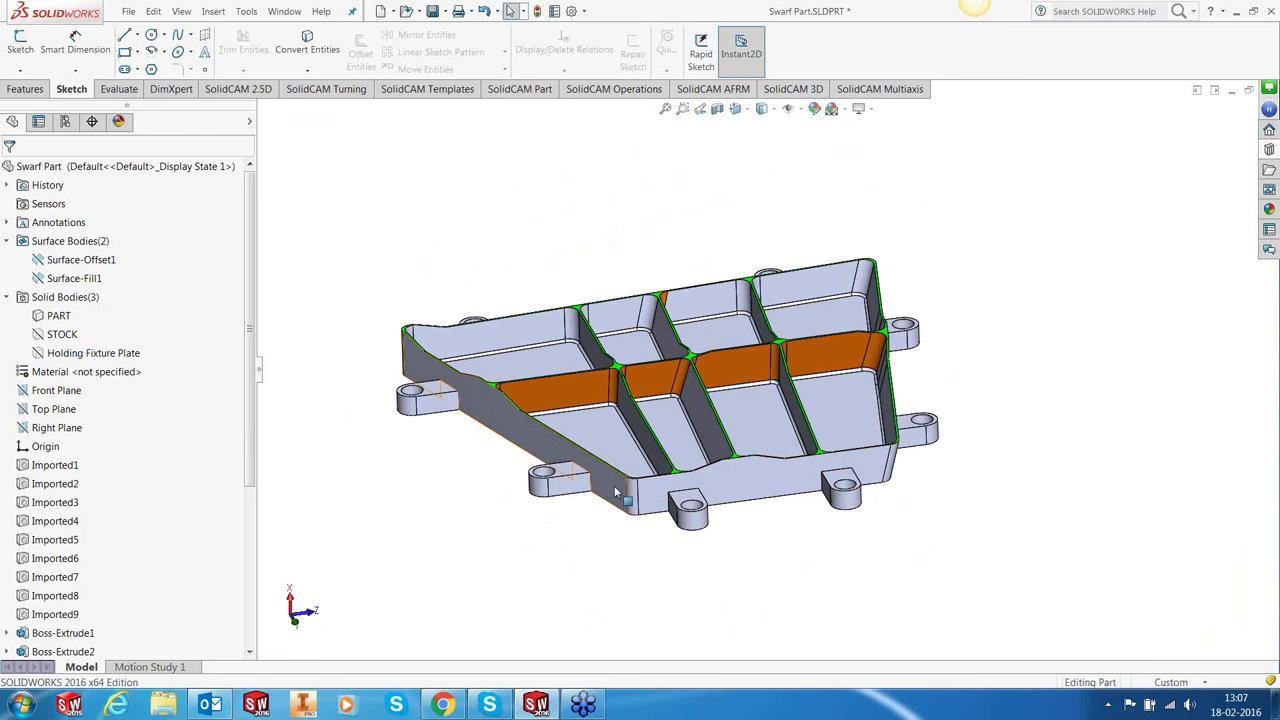
pyautogui.moveTo(689, 251); pyautogui.dragTo(631, 199, button='middle')
pyautogui.click(776, 418)
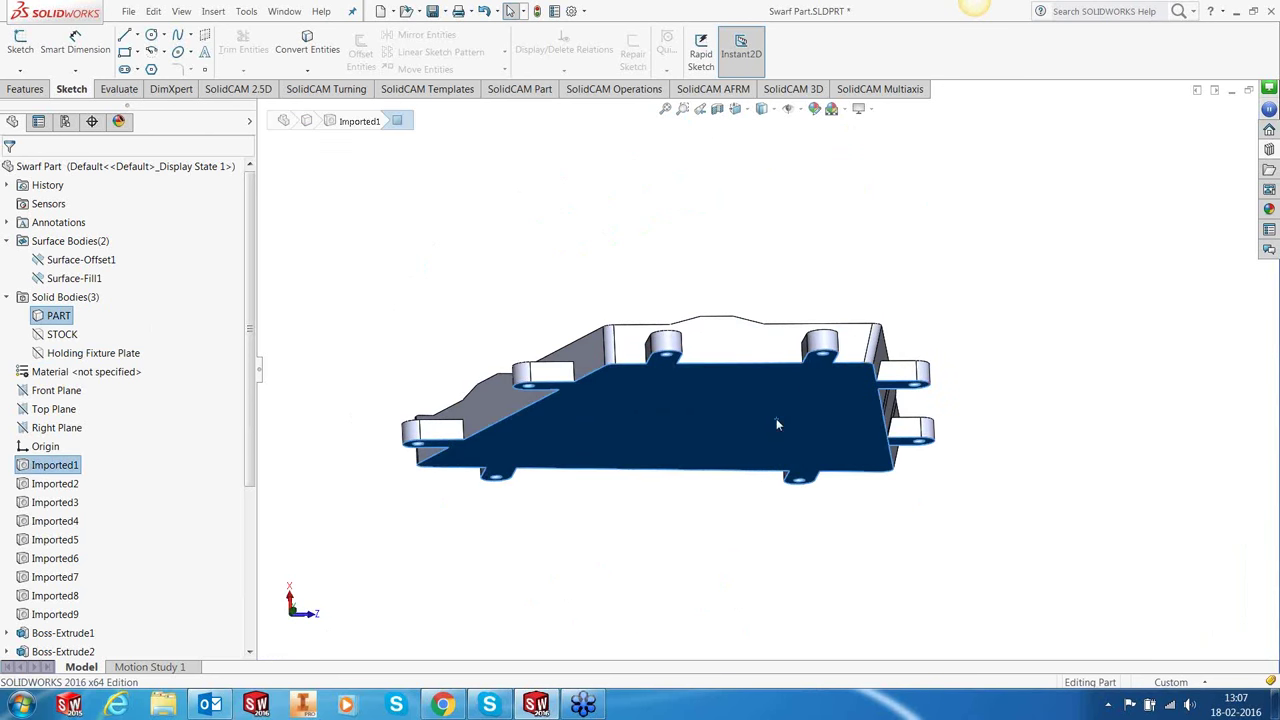
pyautogui.click(1037, 285)
pyautogui.moveTo(870, 318); pyautogui.dragTo(955, 368, button='middle')
pyautogui.moveTo(776, 328); pyautogui.dragTo(777, 400, button='middle')
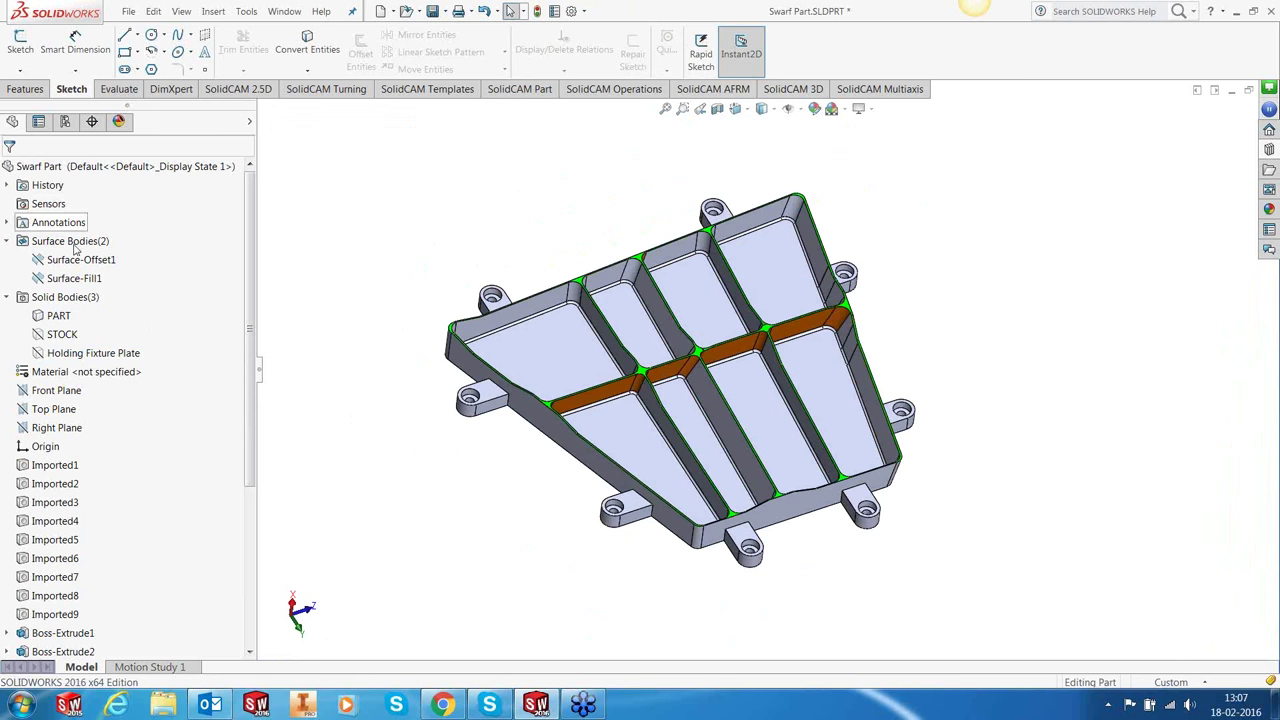
# Collapse the body folders and create a new SolidCAM milling part, saving the Swarf Part document.
pyautogui.click(7, 298)
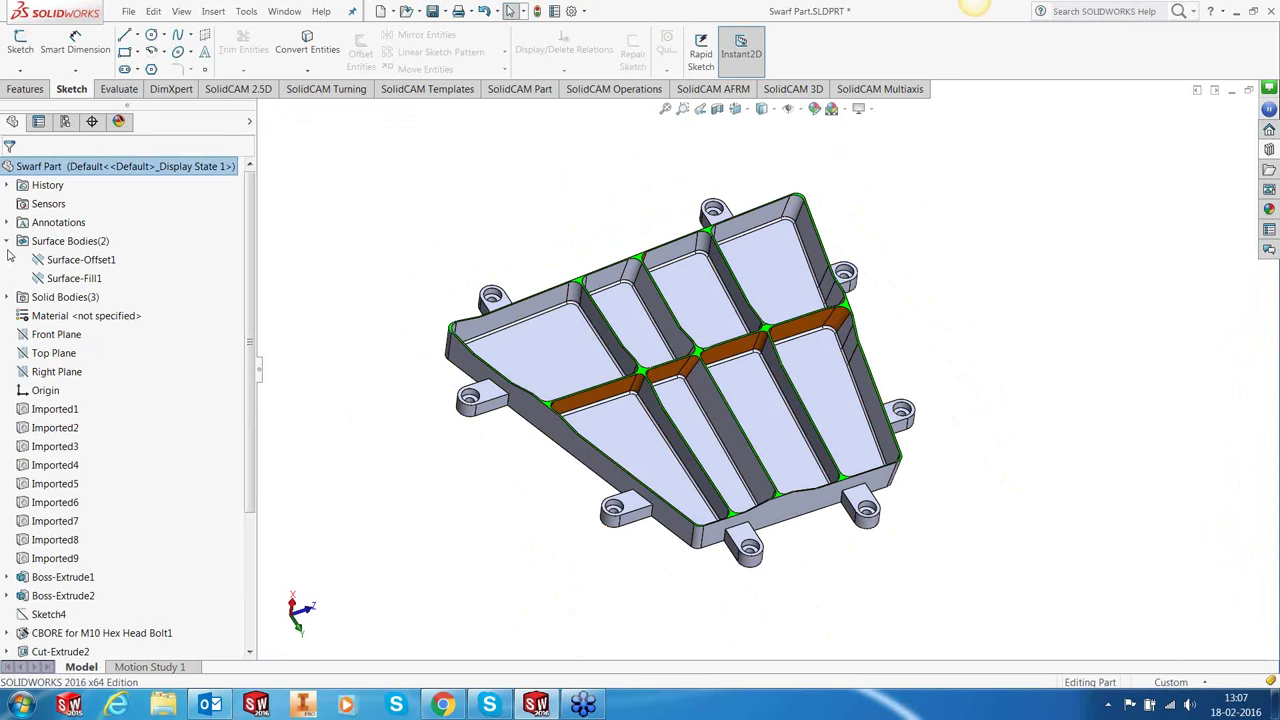
pyautogui.click(7, 241)
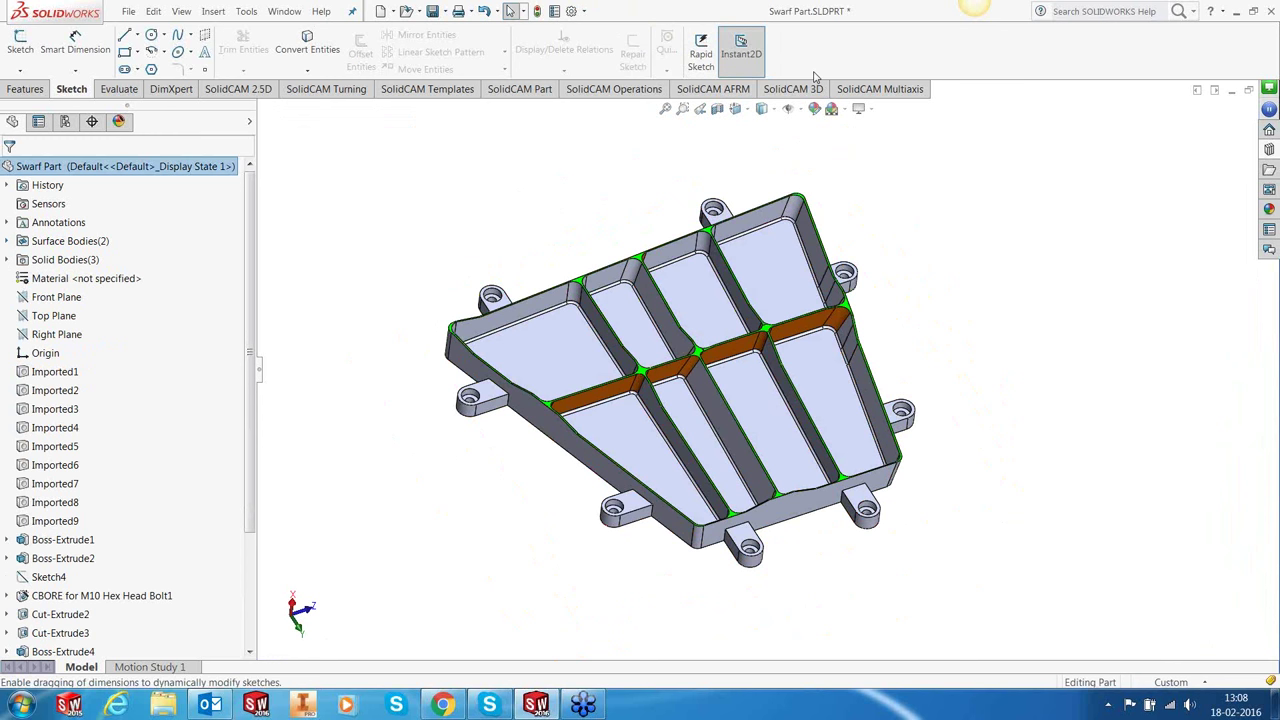
pyautogui.click(245, 16)
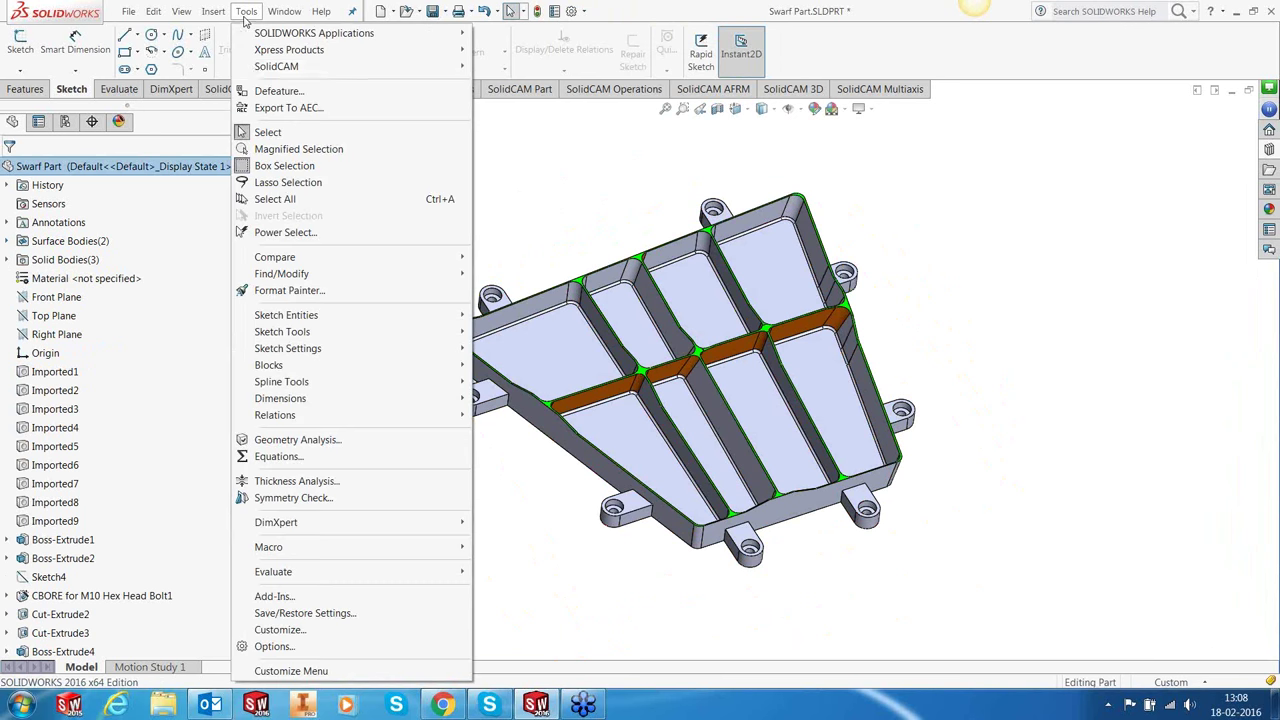
pyautogui.moveTo(440, 66)
pyautogui.moveTo(600, 66)
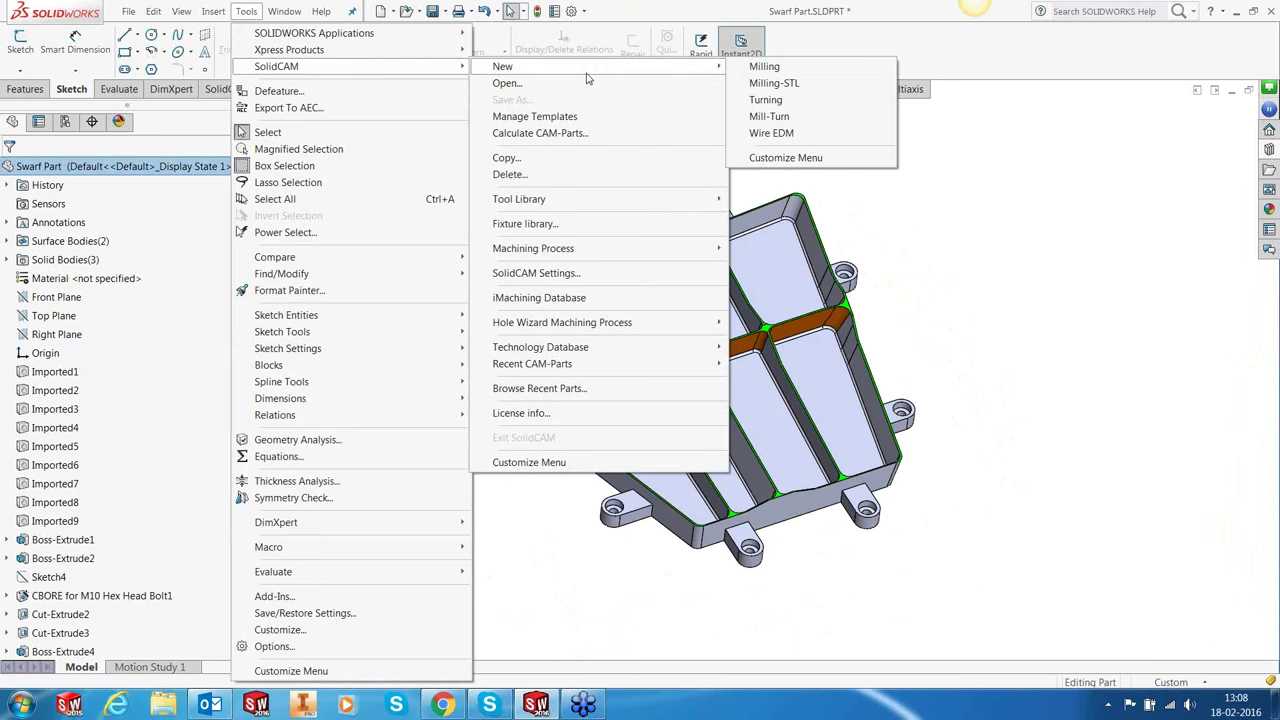
pyautogui.click(753, 68)
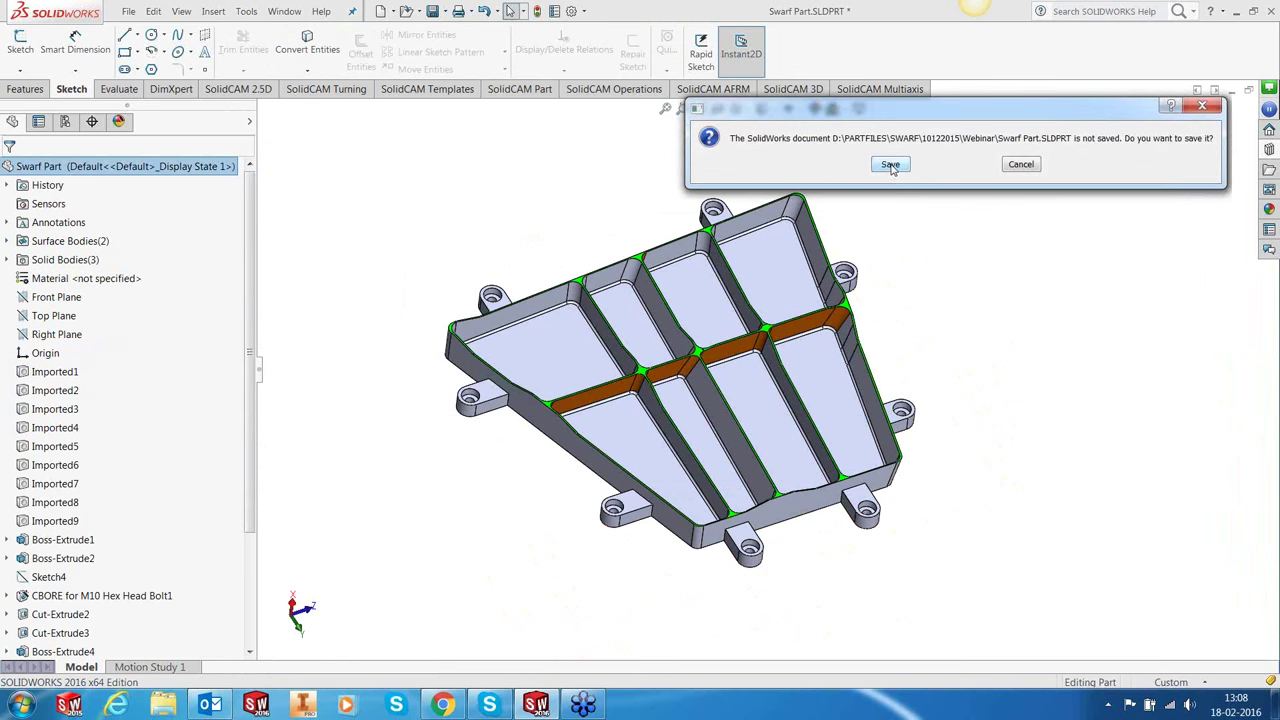
pyautogui.click(891, 165)
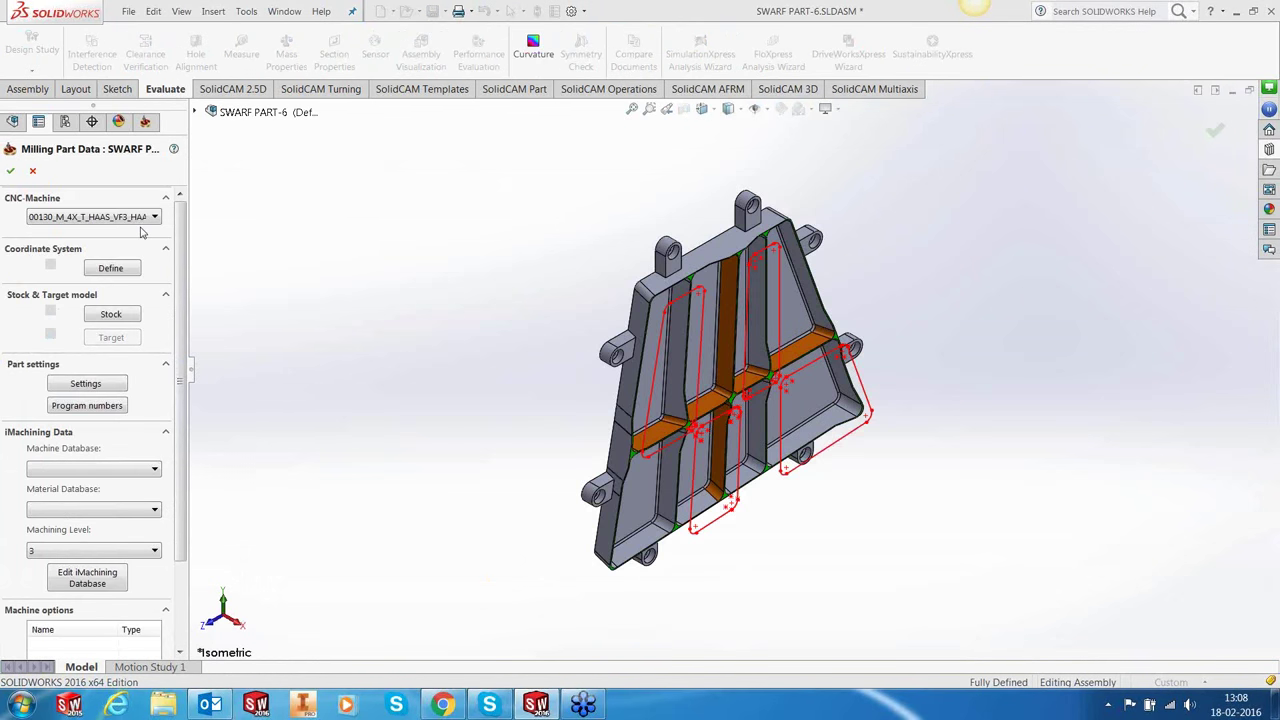
# Set the CNC machine to Hermle-C30_iTNC530_5X_TZ in the milling part data.
pyautogui.click(140, 217)
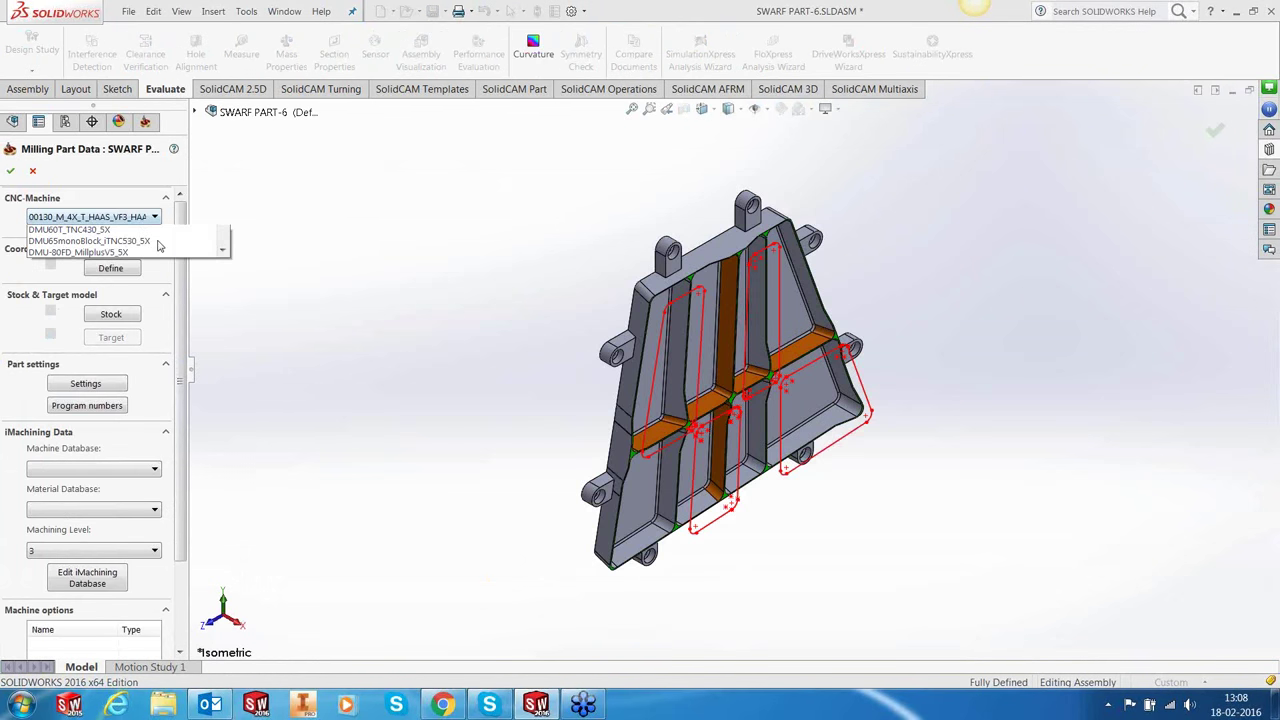
pyautogui.scroll(-1, 222, 335)
pyautogui.moveTo(220, 331); pyautogui.dragTo(202, 391)
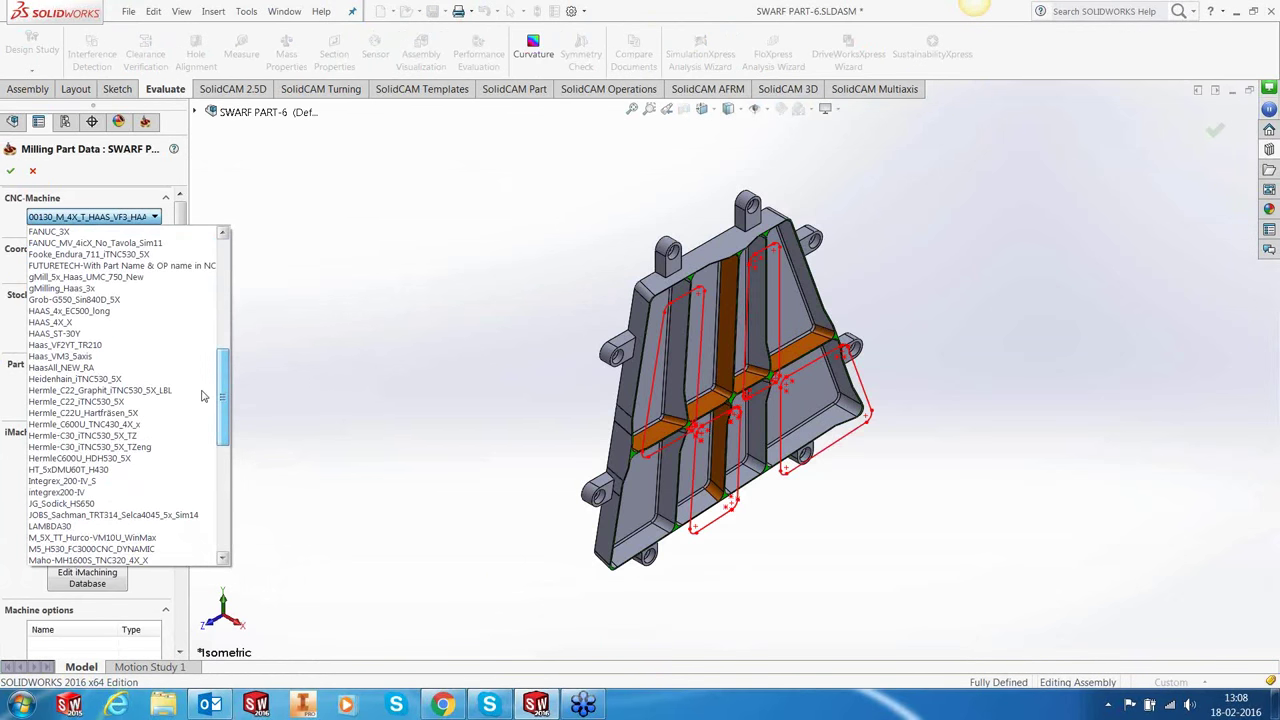
pyautogui.click(168, 442)
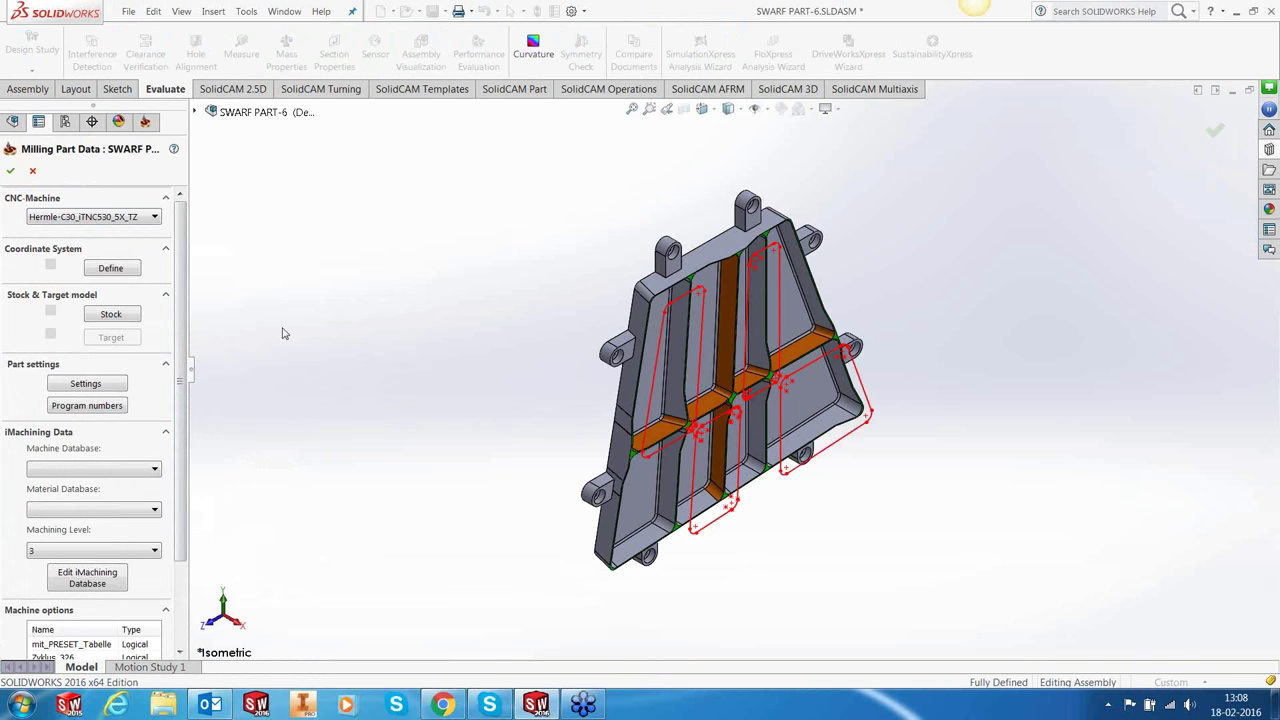
# Hide the red sketch contours overlaid on the part's pockets.
pyautogui.moveTo(911, 477); pyautogui.dragTo(863, 266, button='middle')
pyautogui.scroll(-2, 765, 393)
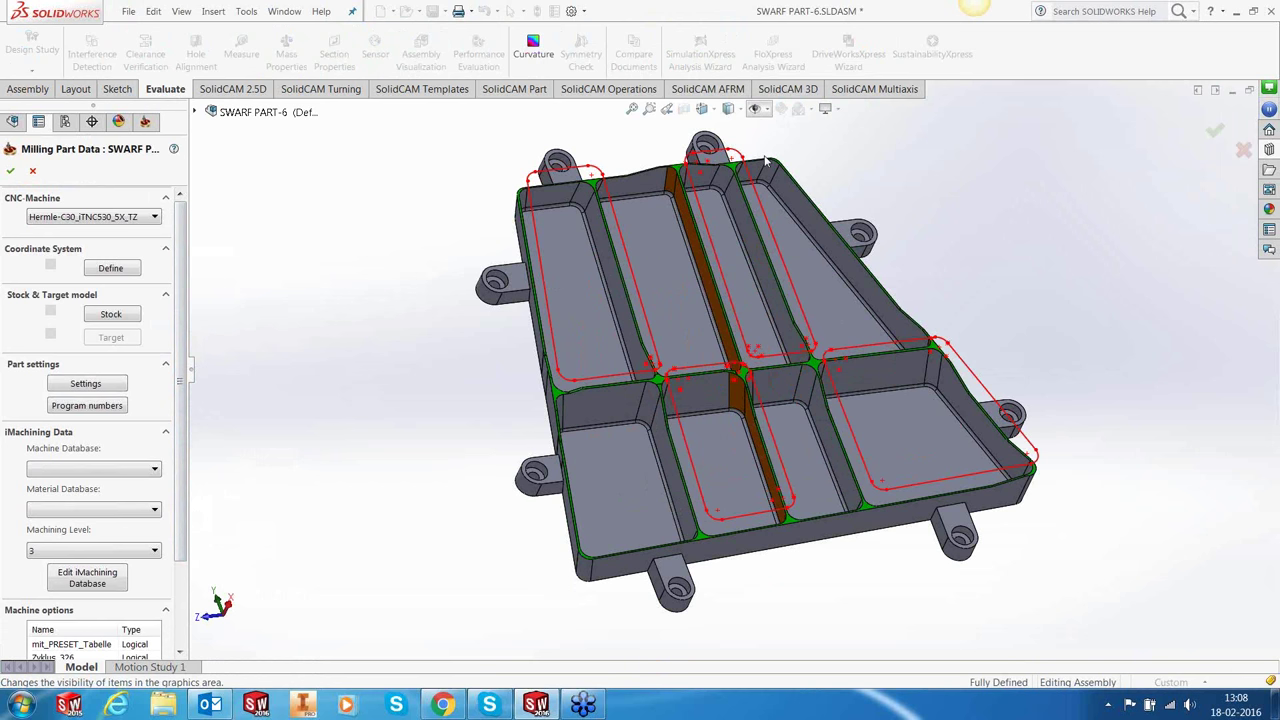
pyautogui.click(766, 114)
pyautogui.click(780, 247)
pyautogui.scroll(2, 1034, 274)
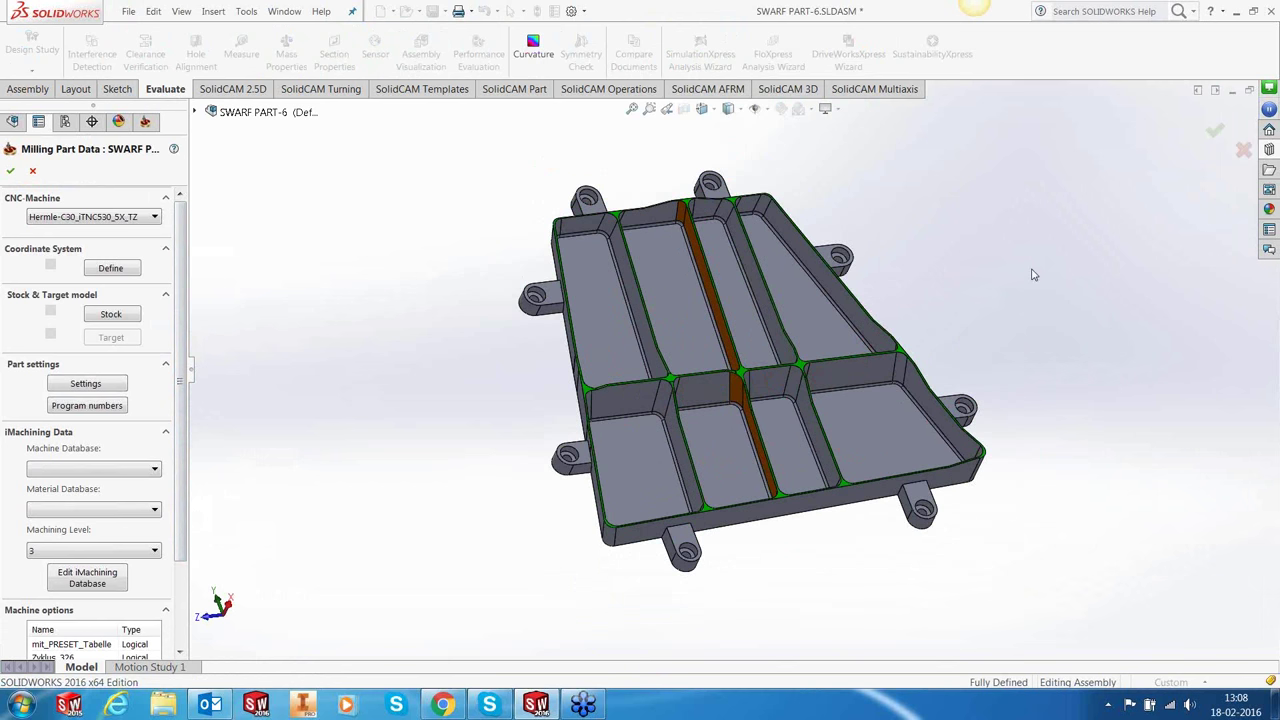
pyautogui.scroll(-2, 748, 391)
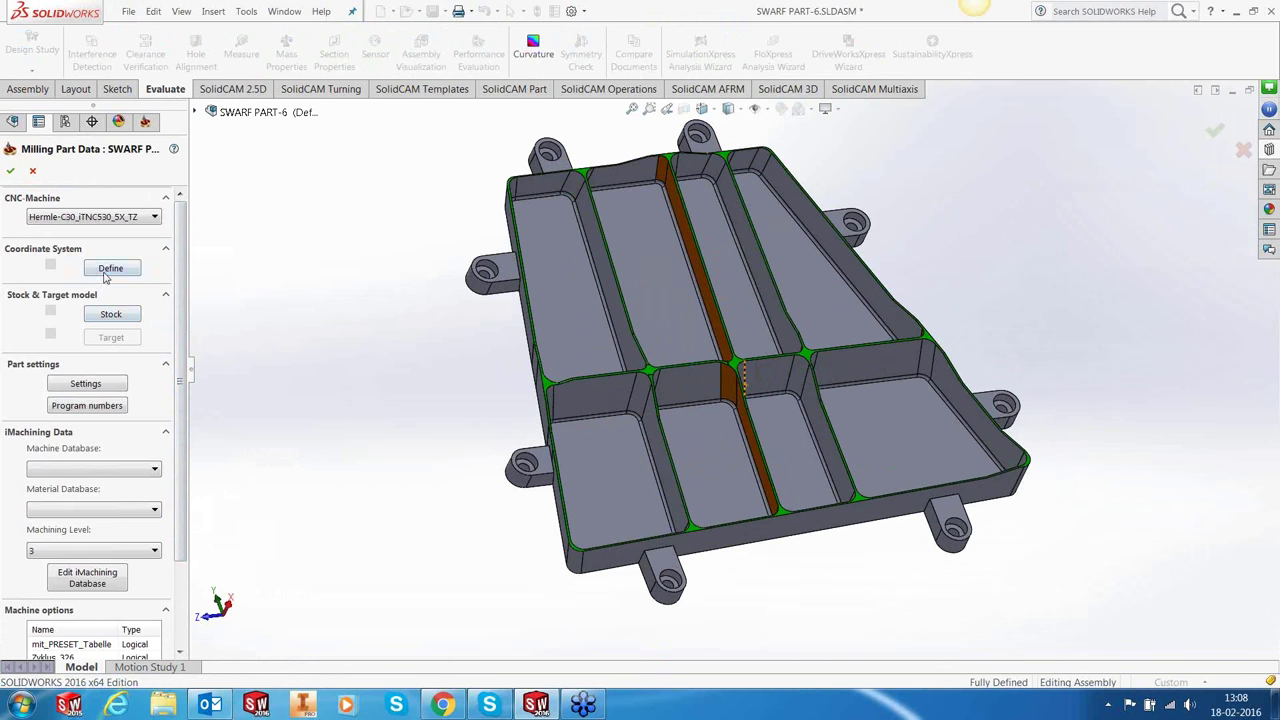
# Define machine coordinate system 1 by picking a face of the part, with its origin at the top center of the model box.
pyautogui.click(108, 269)
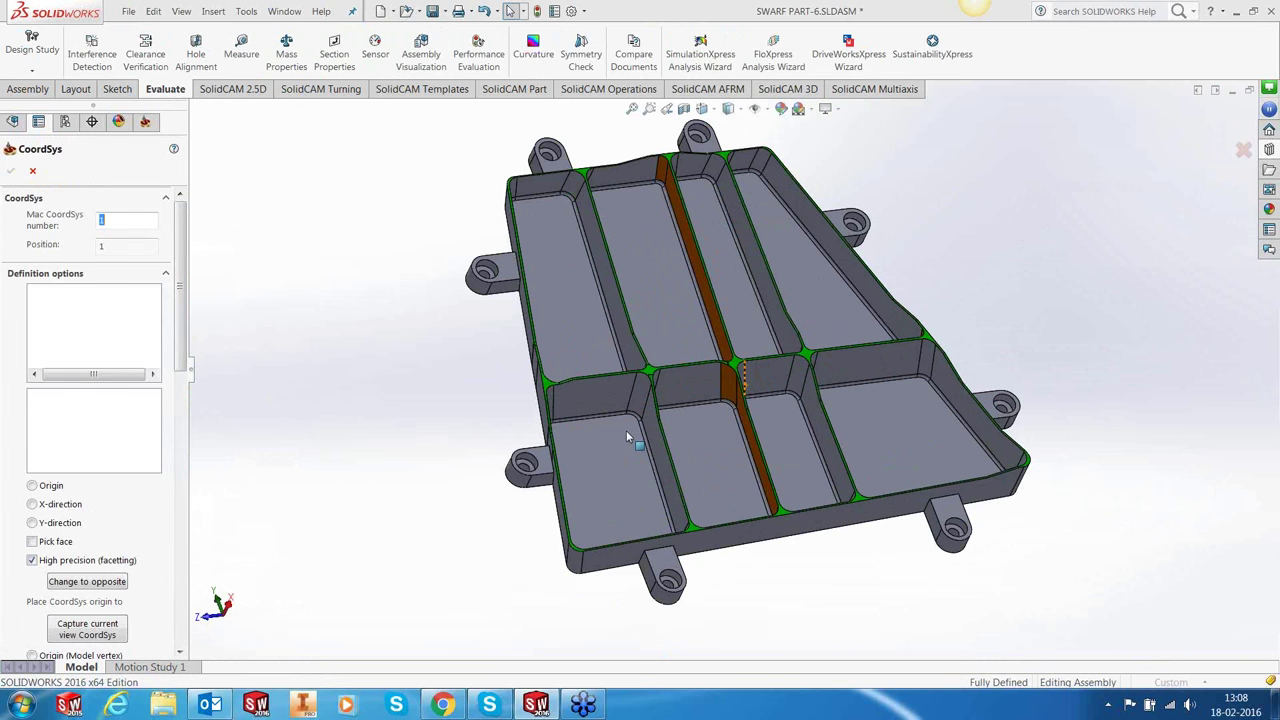
pyautogui.moveTo(629, 430); pyautogui.dragTo(631, 369, button='middle')
pyautogui.scroll(10, 632, 370)
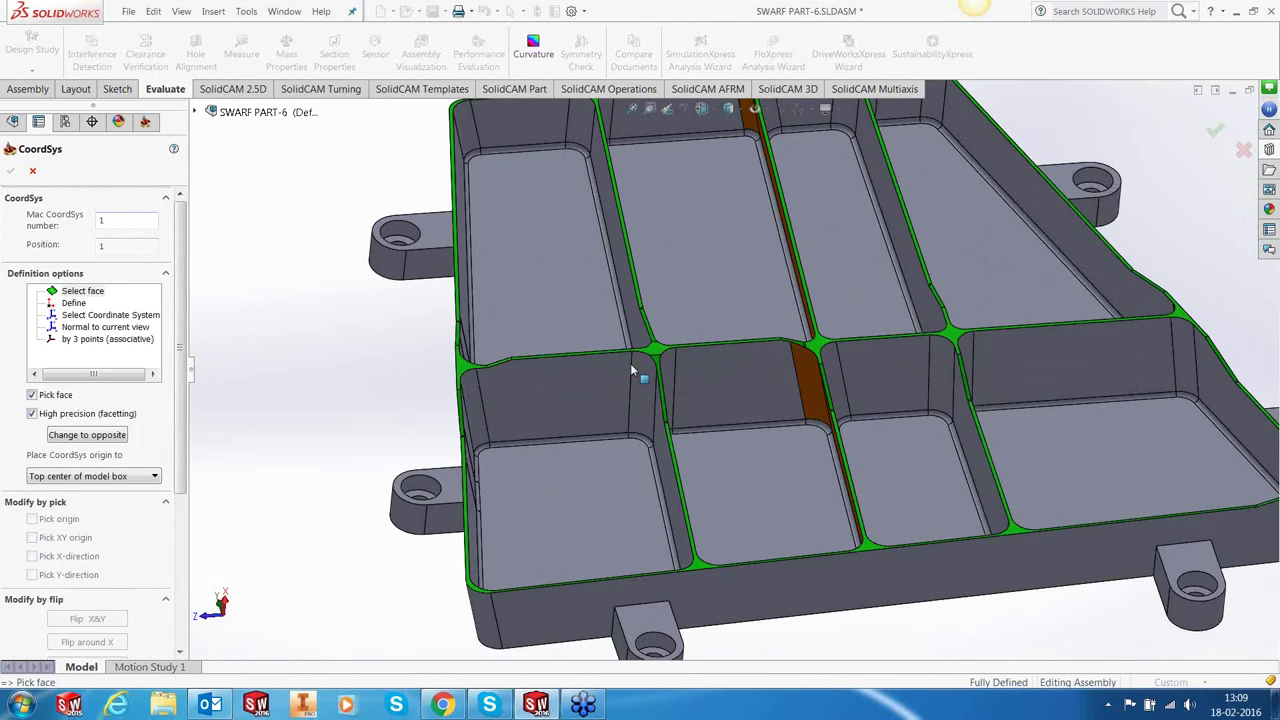
pyautogui.click(688, 421)
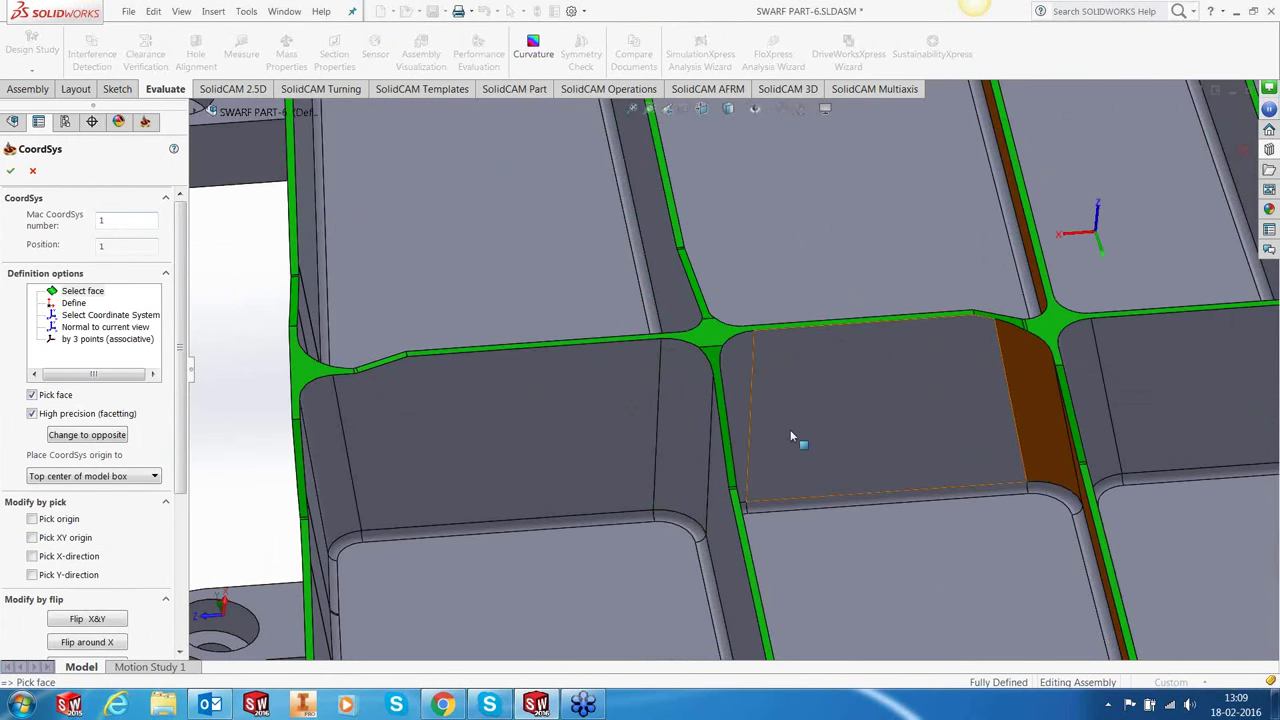
pyautogui.scroll(-10, 790, 429)
pyautogui.moveTo(527, 545); pyautogui.dragTo(1083, 409, button='middle')
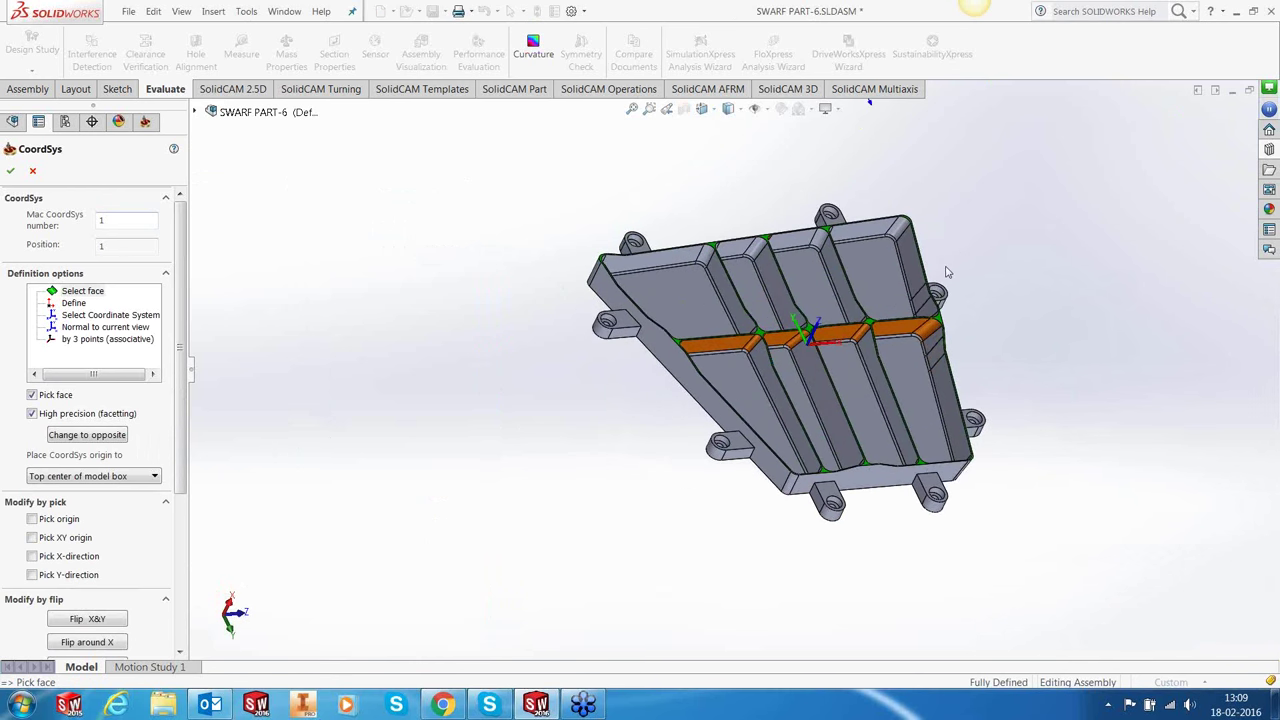
pyautogui.scroll(3, 946, 272)
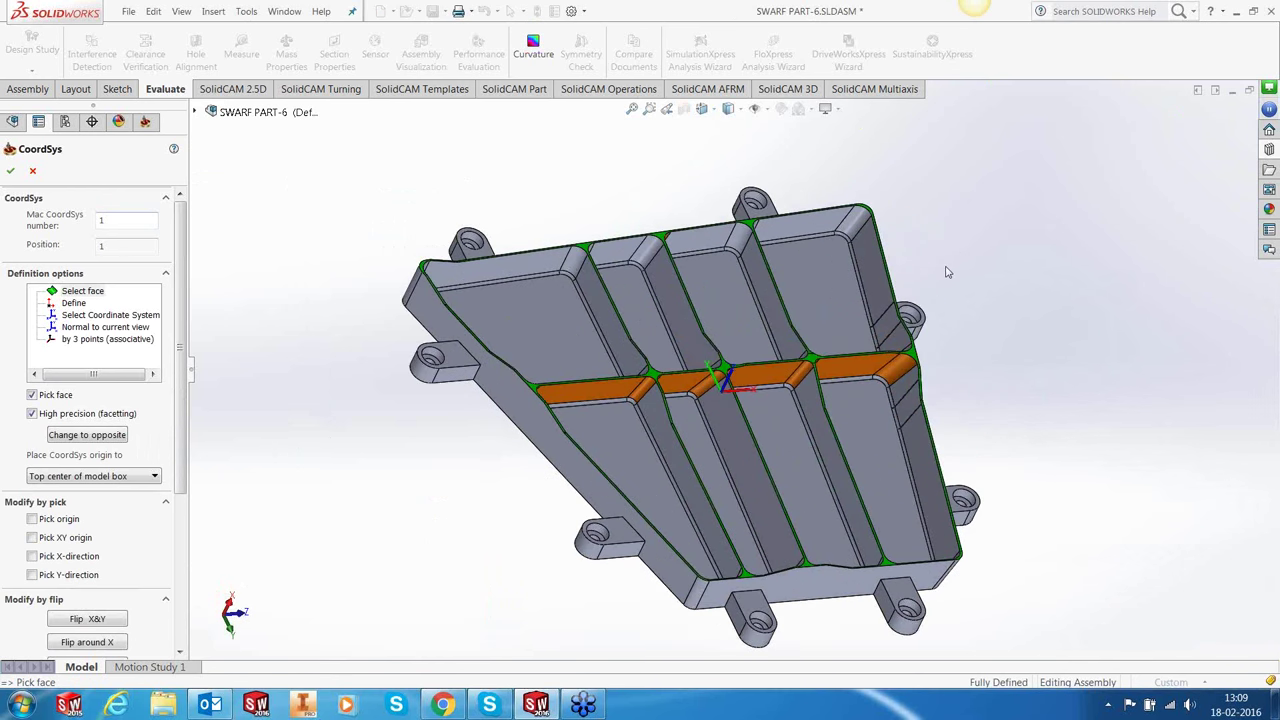
pyautogui.scroll(1, 721, 461)
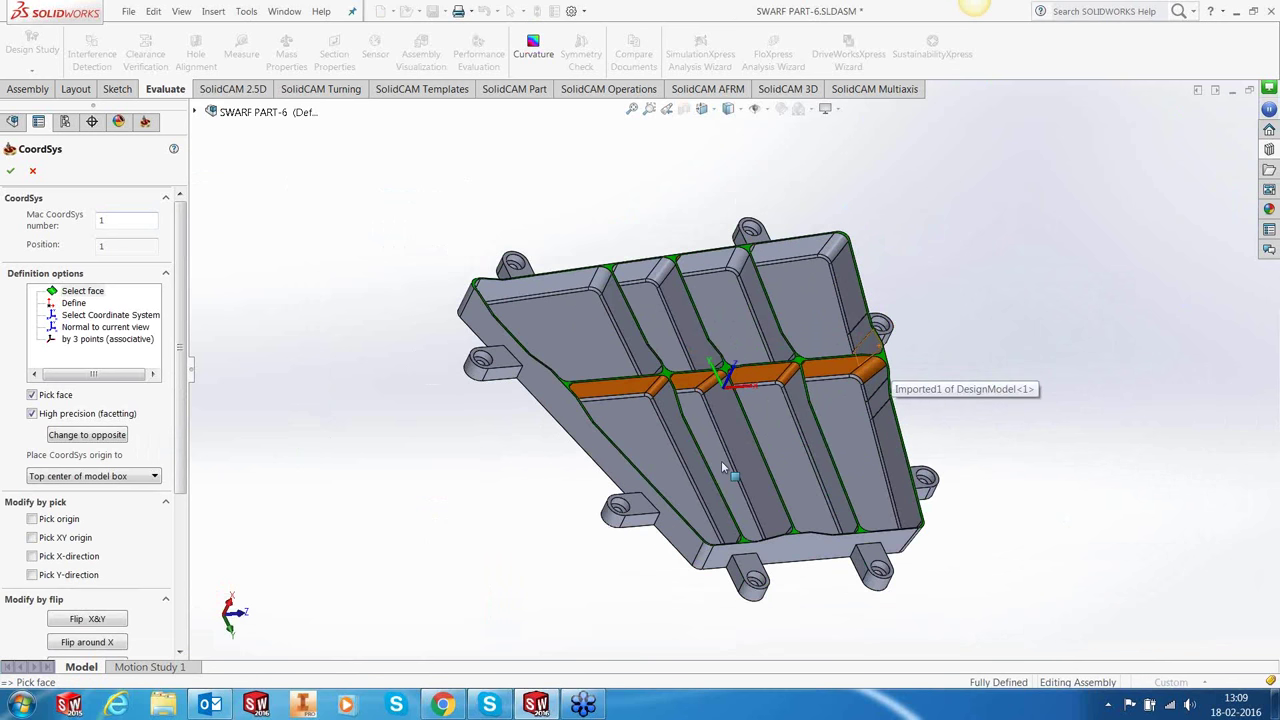
pyautogui.scroll(-1, 721, 461)
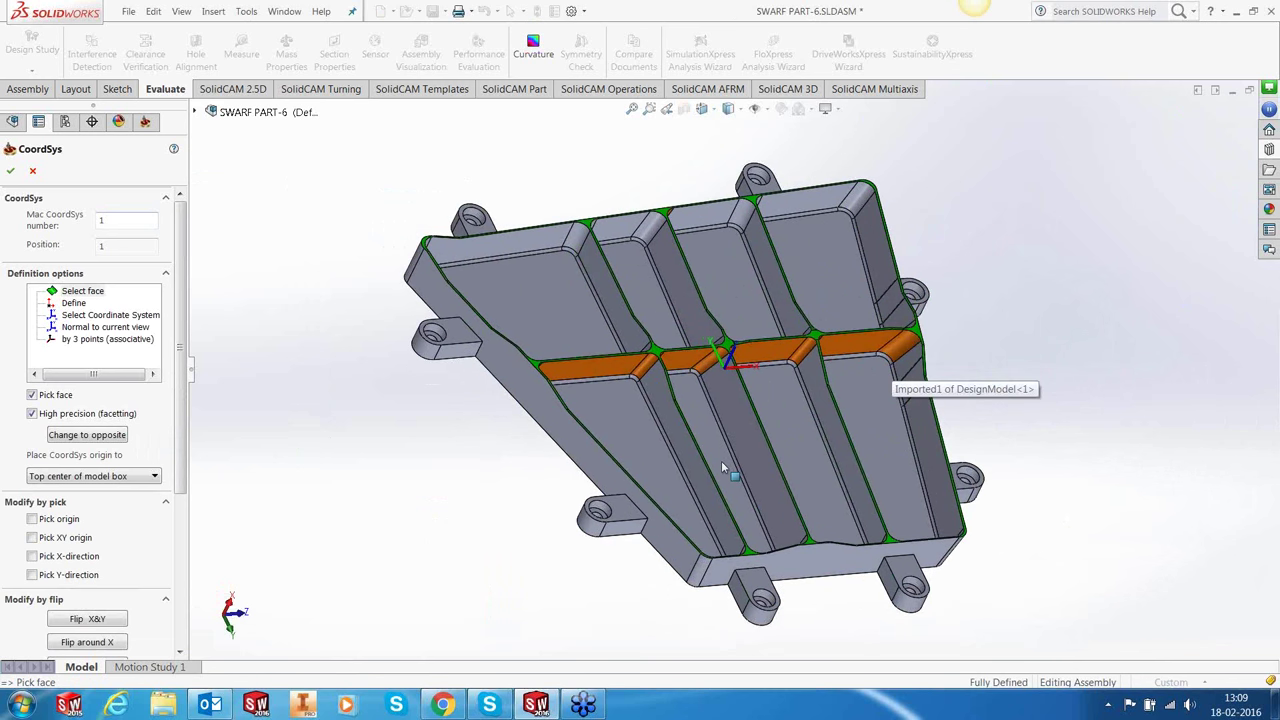
pyautogui.click(9, 171)
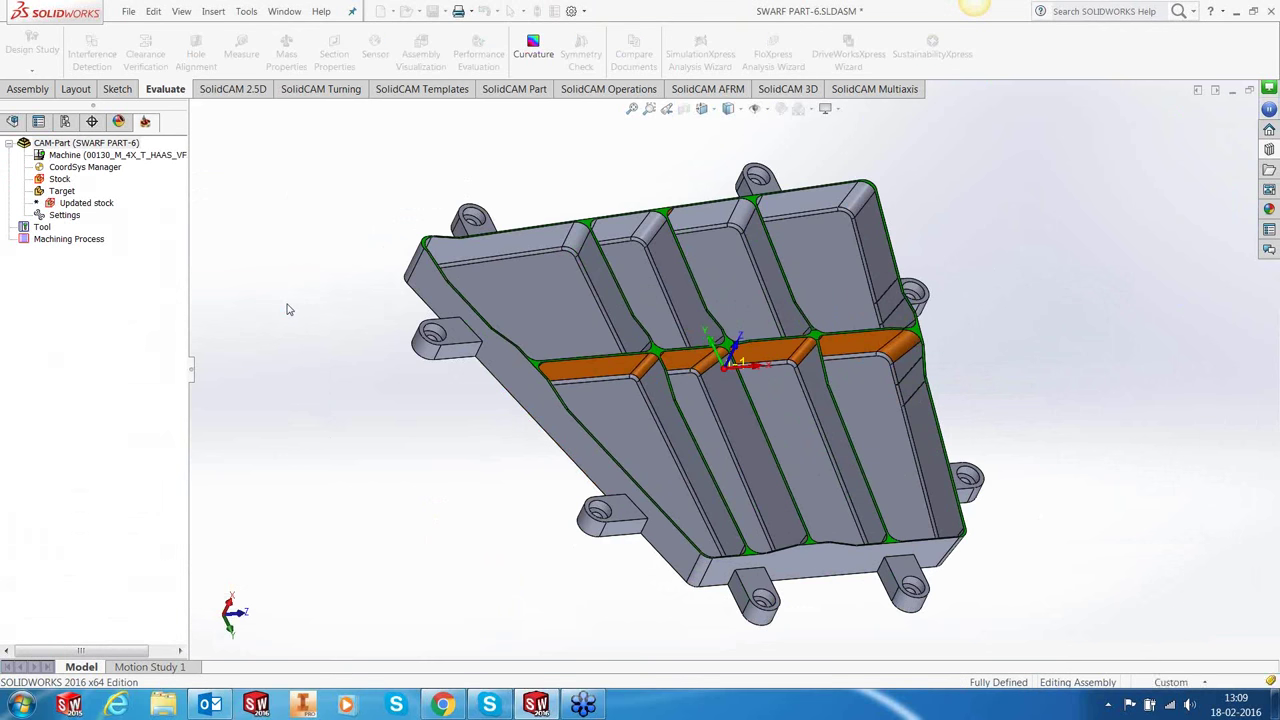
pyautogui.scroll(-3, 188, 456)
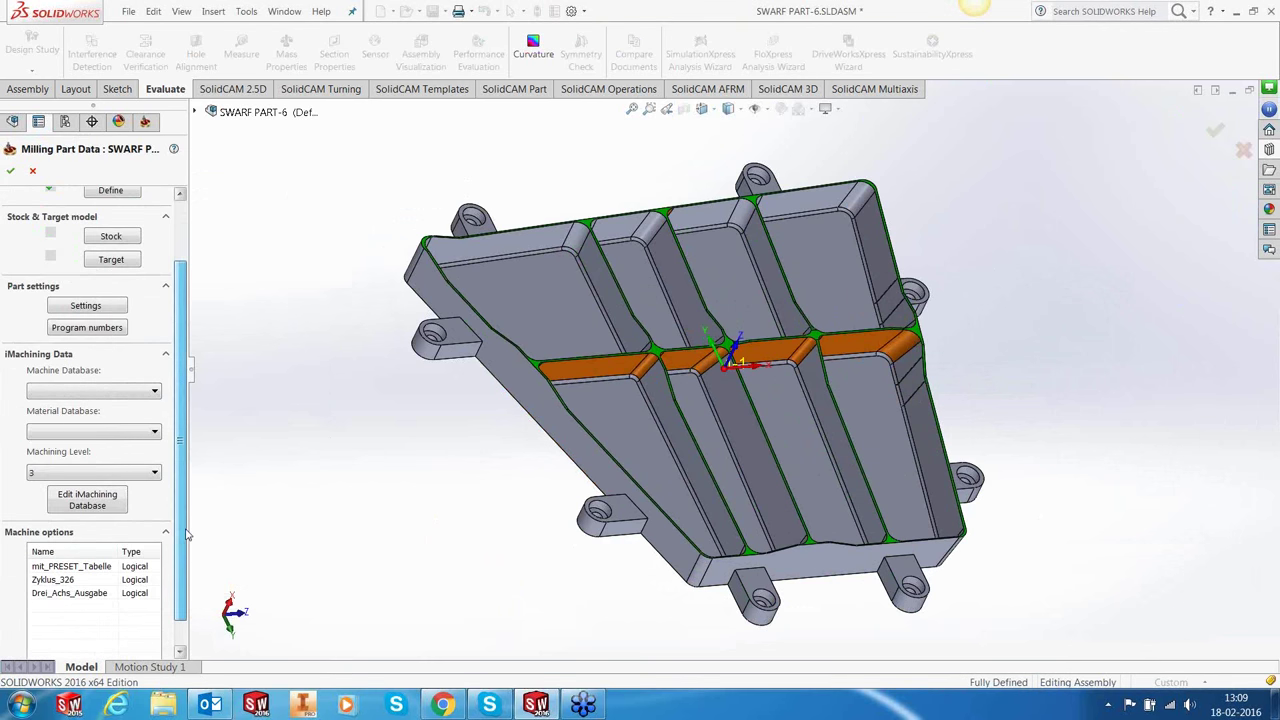
# Set the iMachining machine database to Hermle_C30_TZ and the material database to AL6061, and accept the milling part data.
pyautogui.click(111, 400)
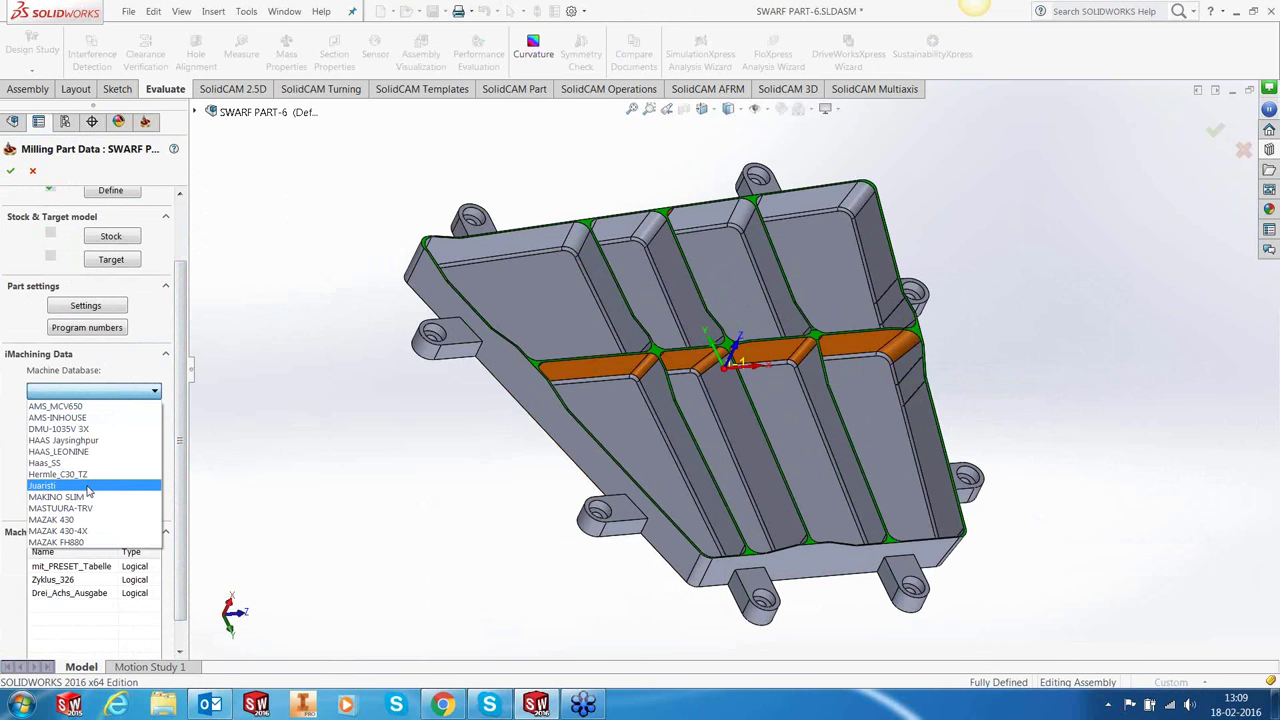
pyautogui.click(88, 483)
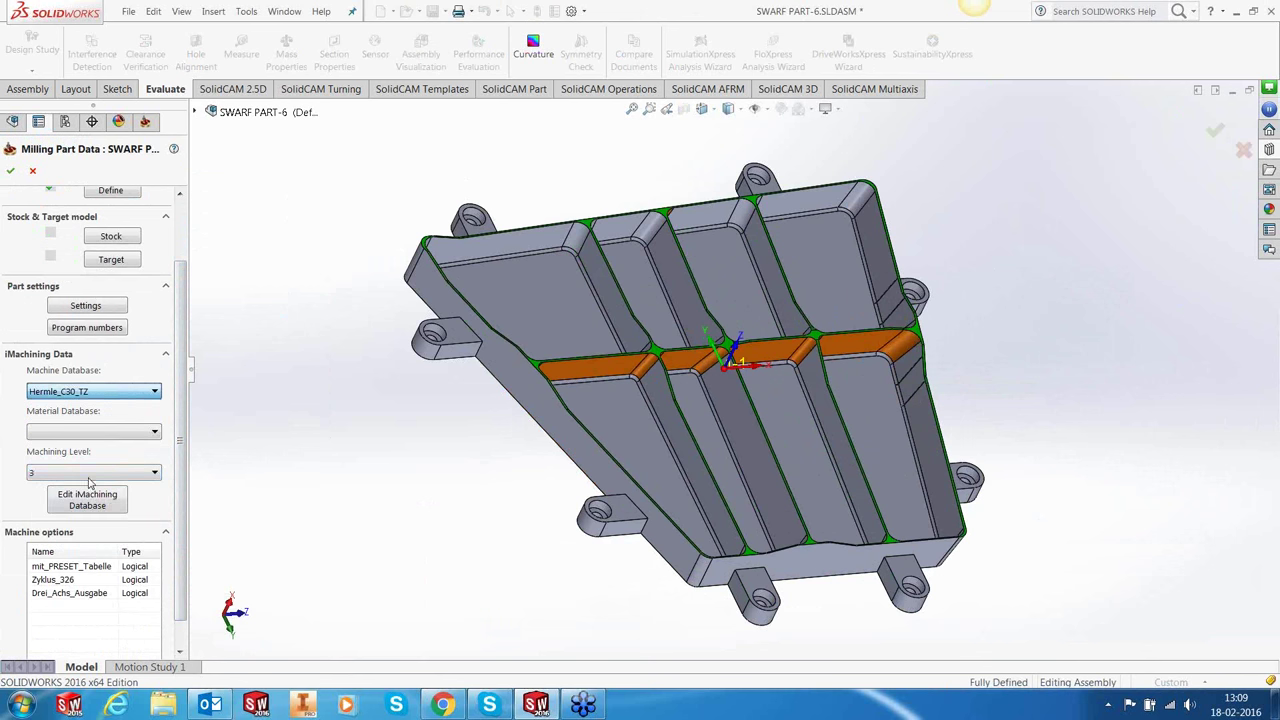
pyautogui.click(142, 432)
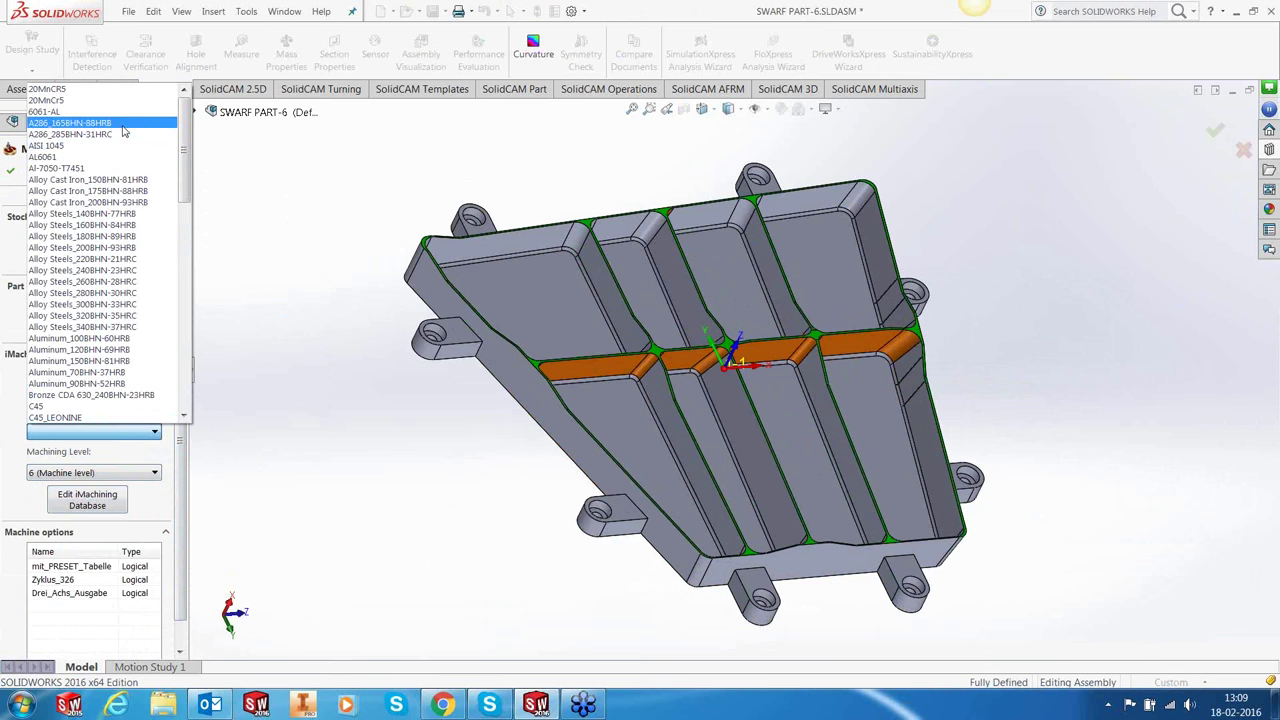
pyautogui.click(108, 157)
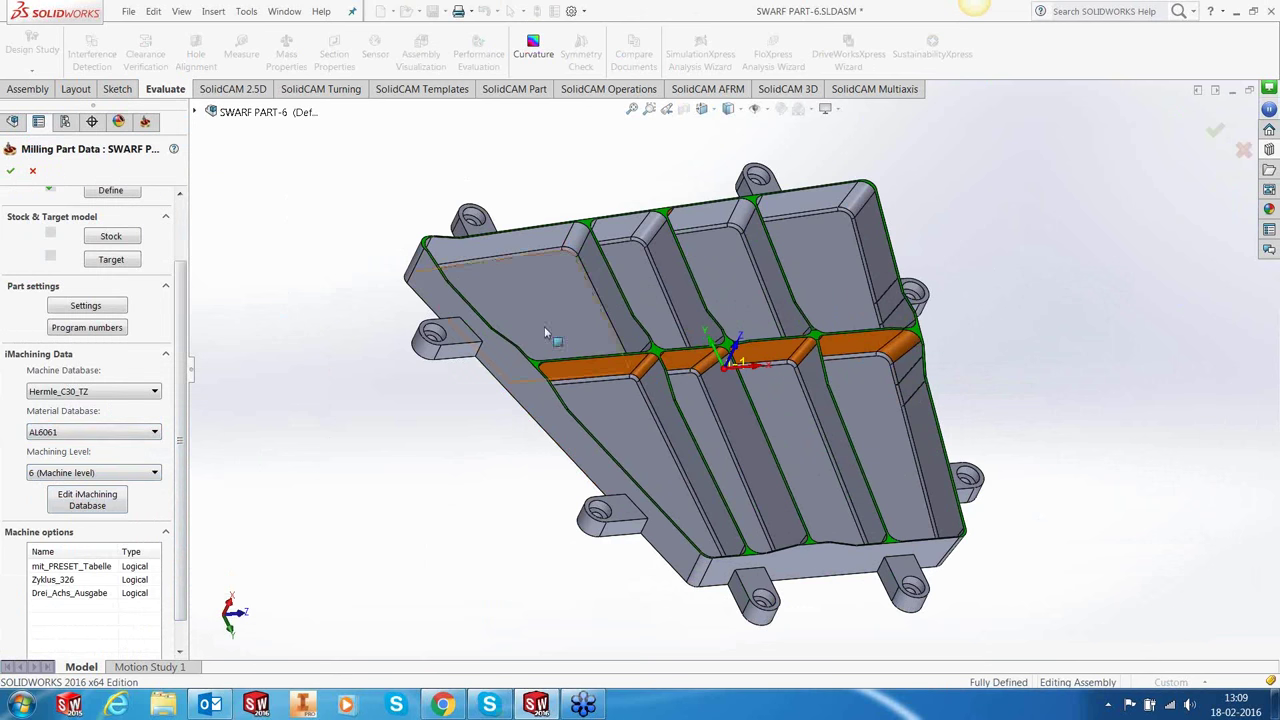
pyautogui.moveTo(184, 604); pyautogui.dragTo(183, 543)
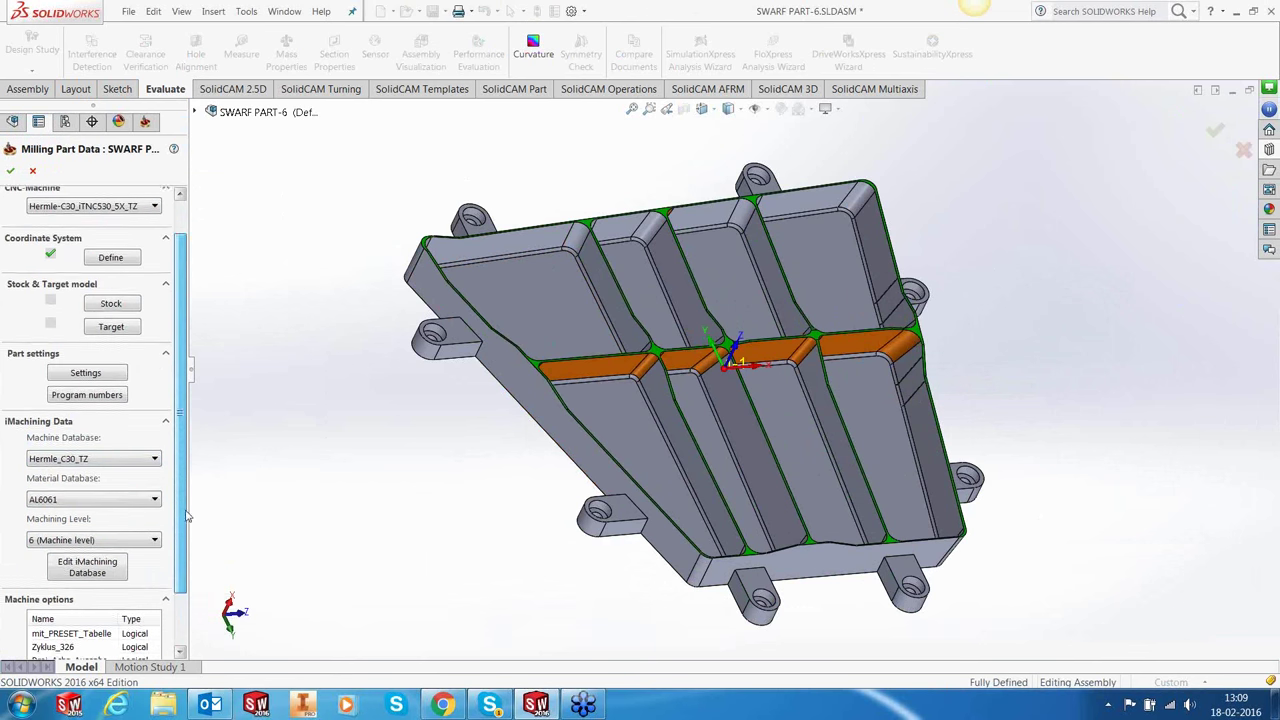
pyautogui.click(10, 172)
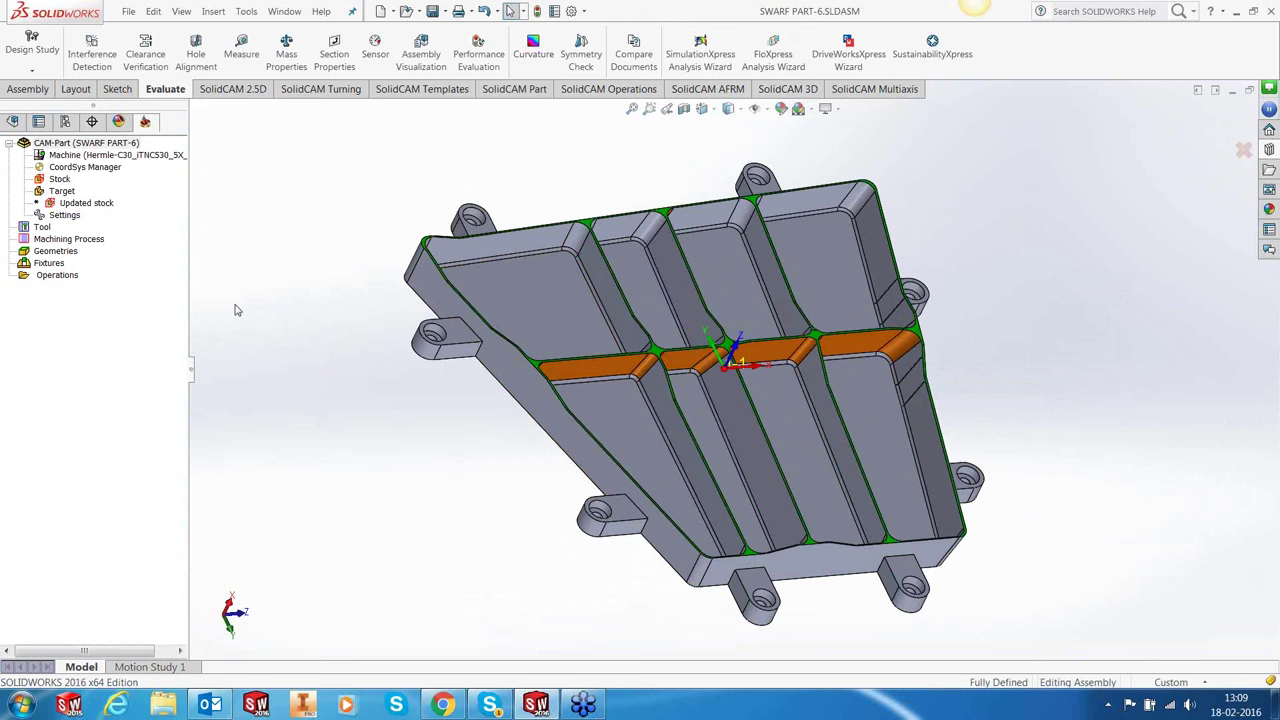
# Show the hidden STOCK solid body of the design model.
pyautogui.moveTo(192, 383); pyautogui.dragTo(208, 383)
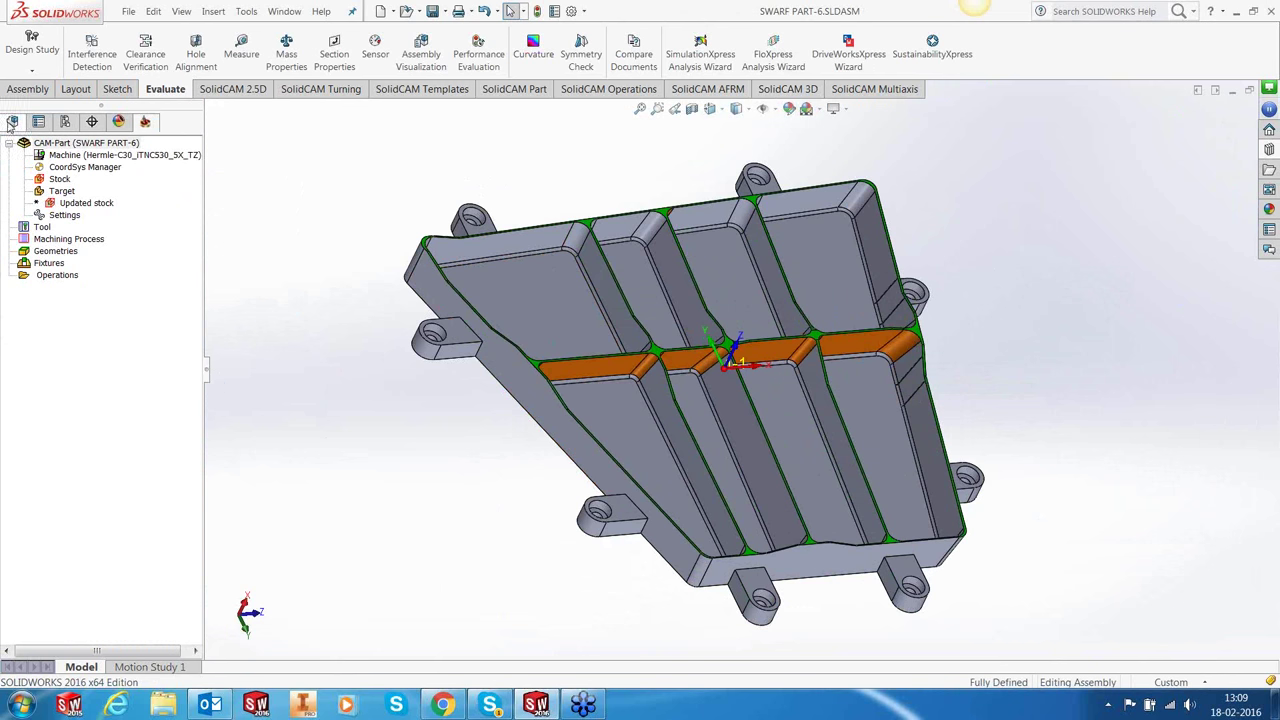
pyautogui.click(12, 122)
pyautogui.click(15, 335)
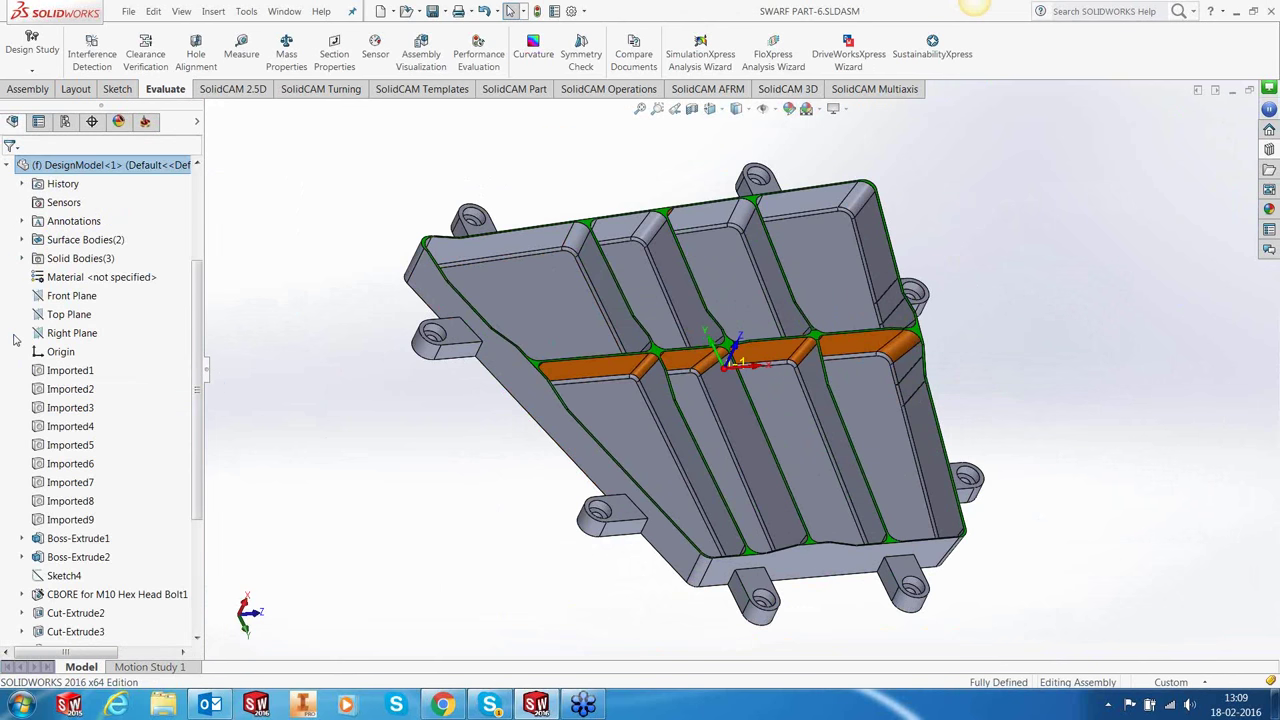
pyautogui.click(23, 259)
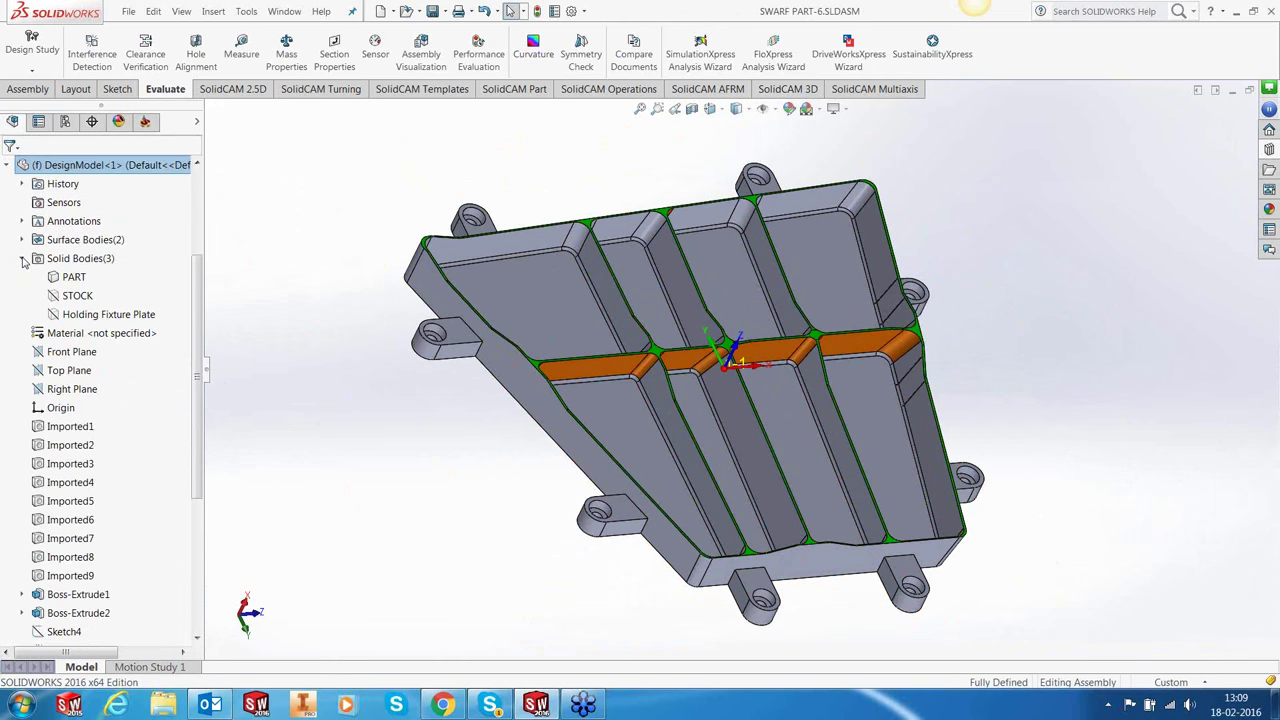
pyautogui.click(75, 295)
pyautogui.click(104, 258)
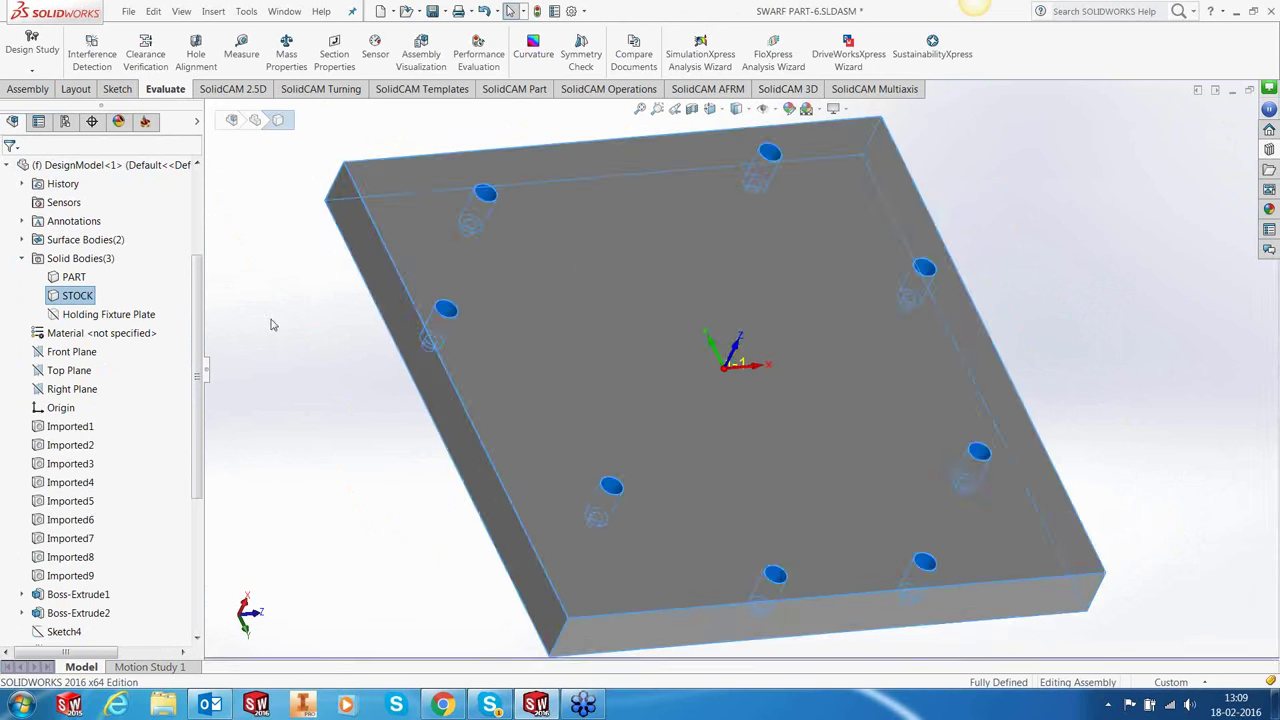
# Define the CAM-Part's stock as a 3D Model, using the STOCK block.
pyautogui.click(145, 121)
pyautogui.rightClick(64, 181)
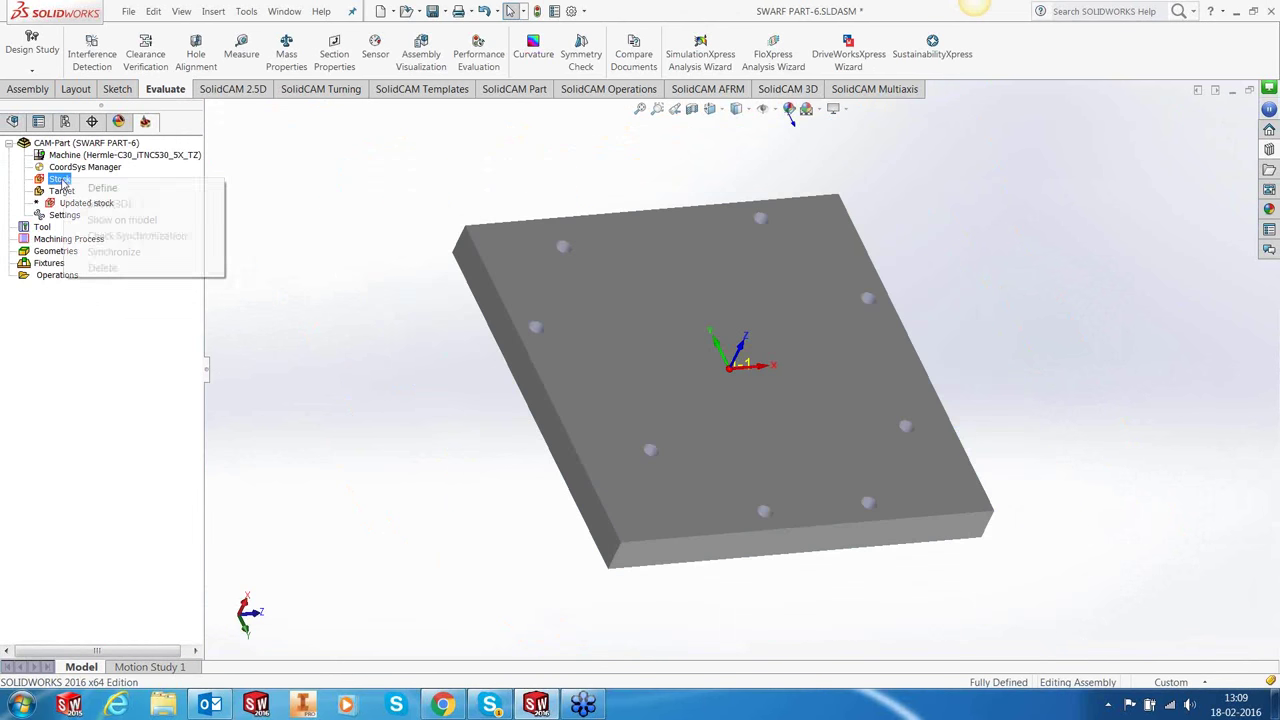
pyautogui.click(101, 189)
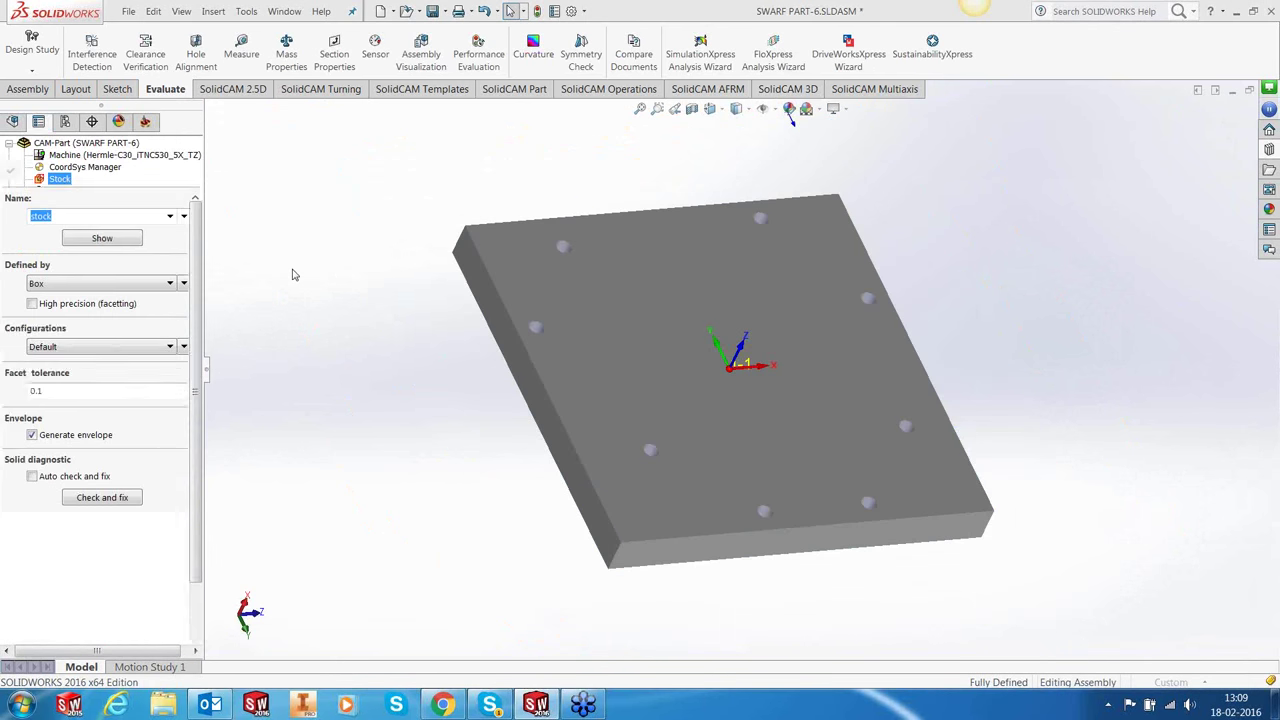
pyautogui.click(49, 287)
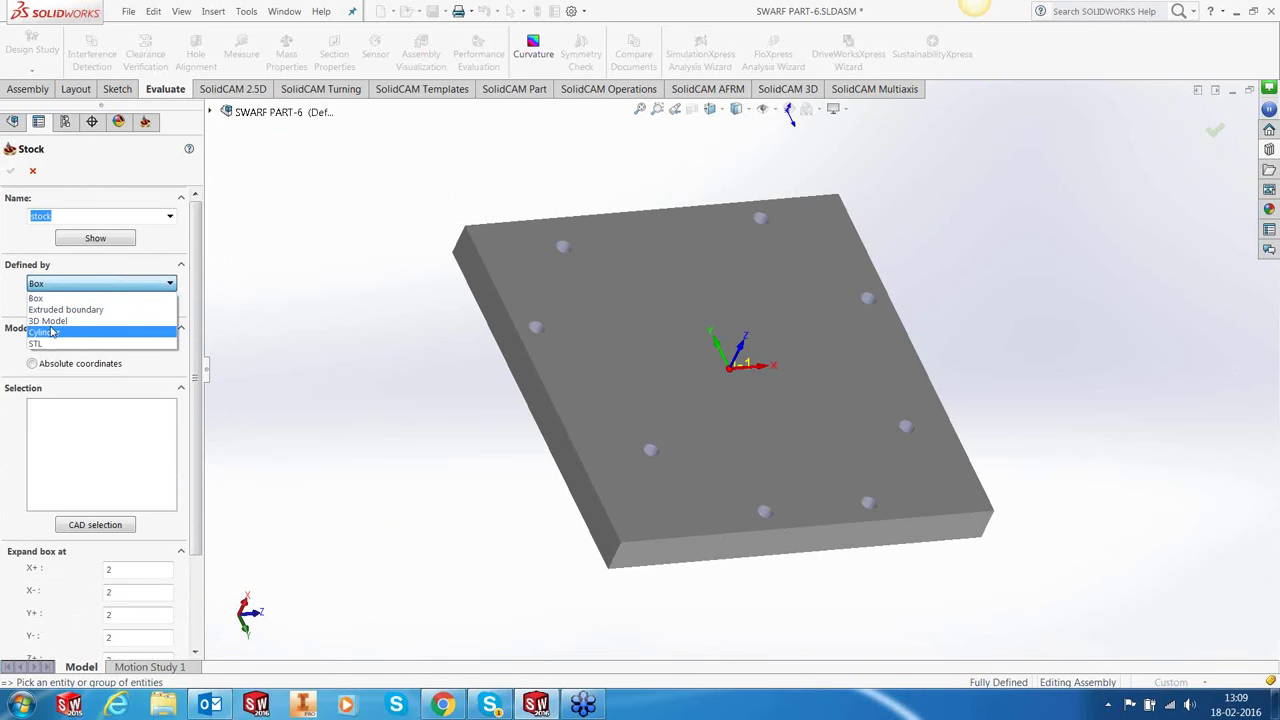
pyautogui.click(47, 321)
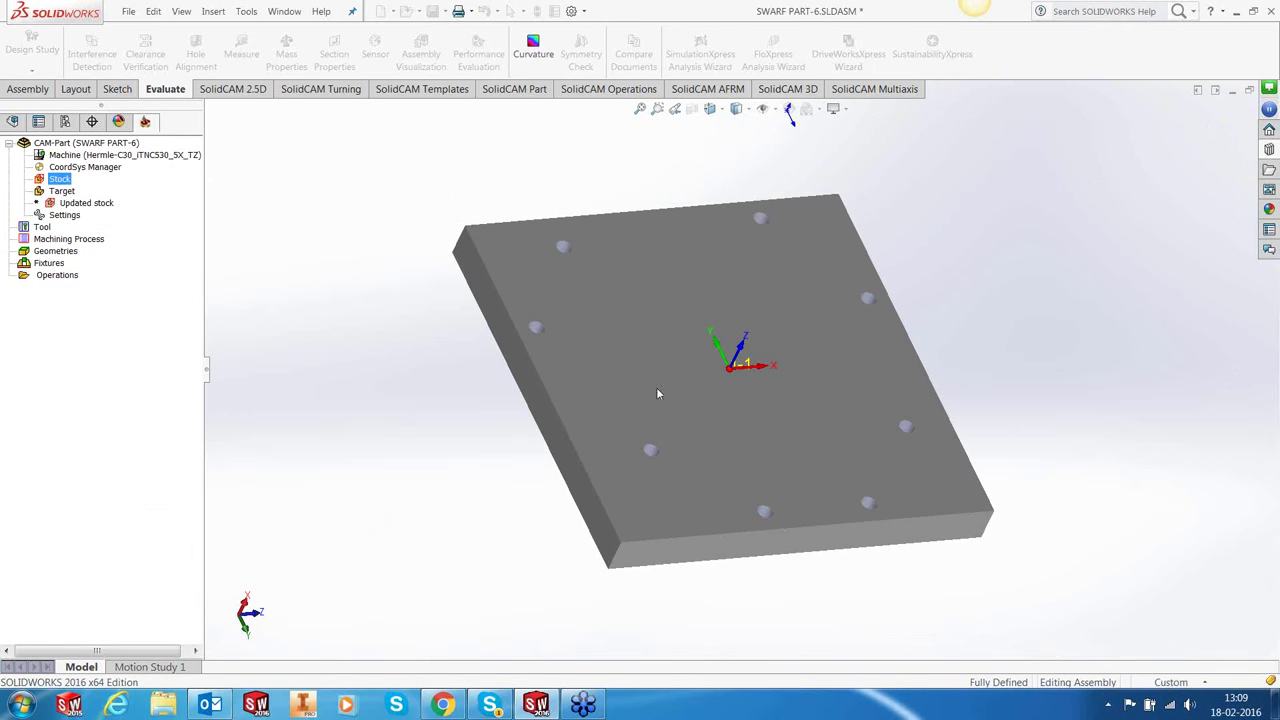
pyautogui.click(575, 262)
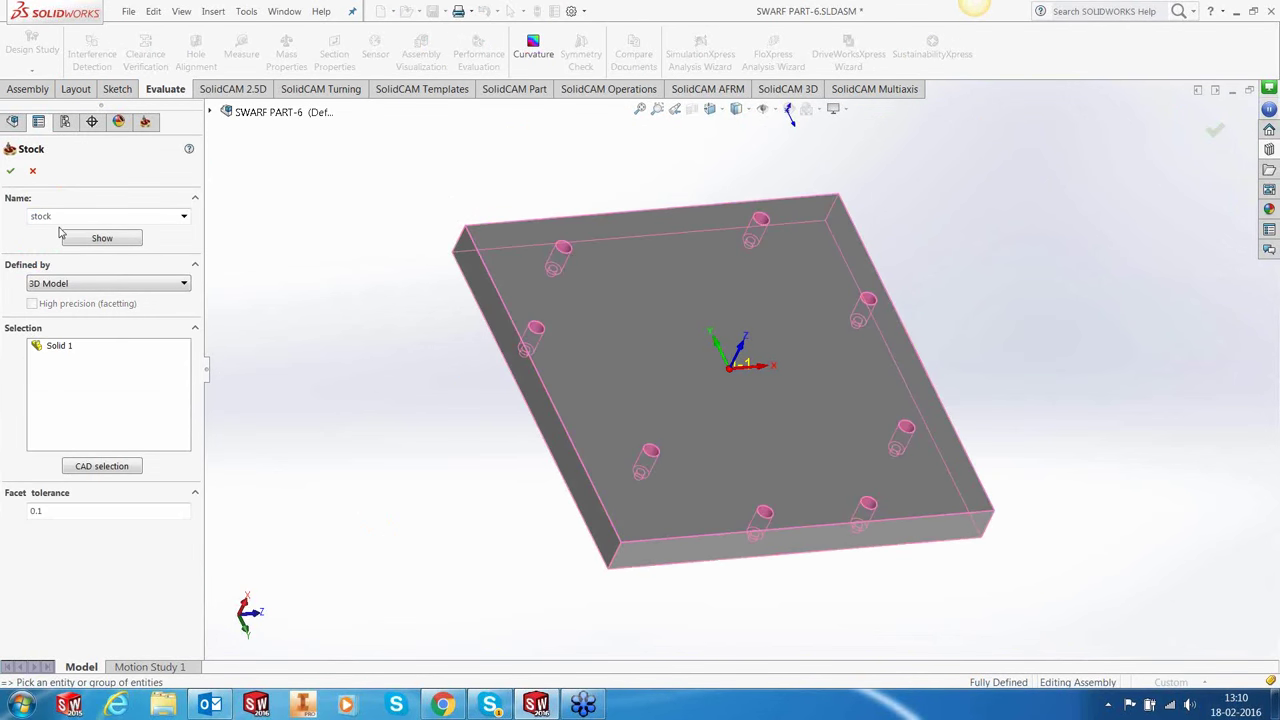
pyautogui.click(11, 171)
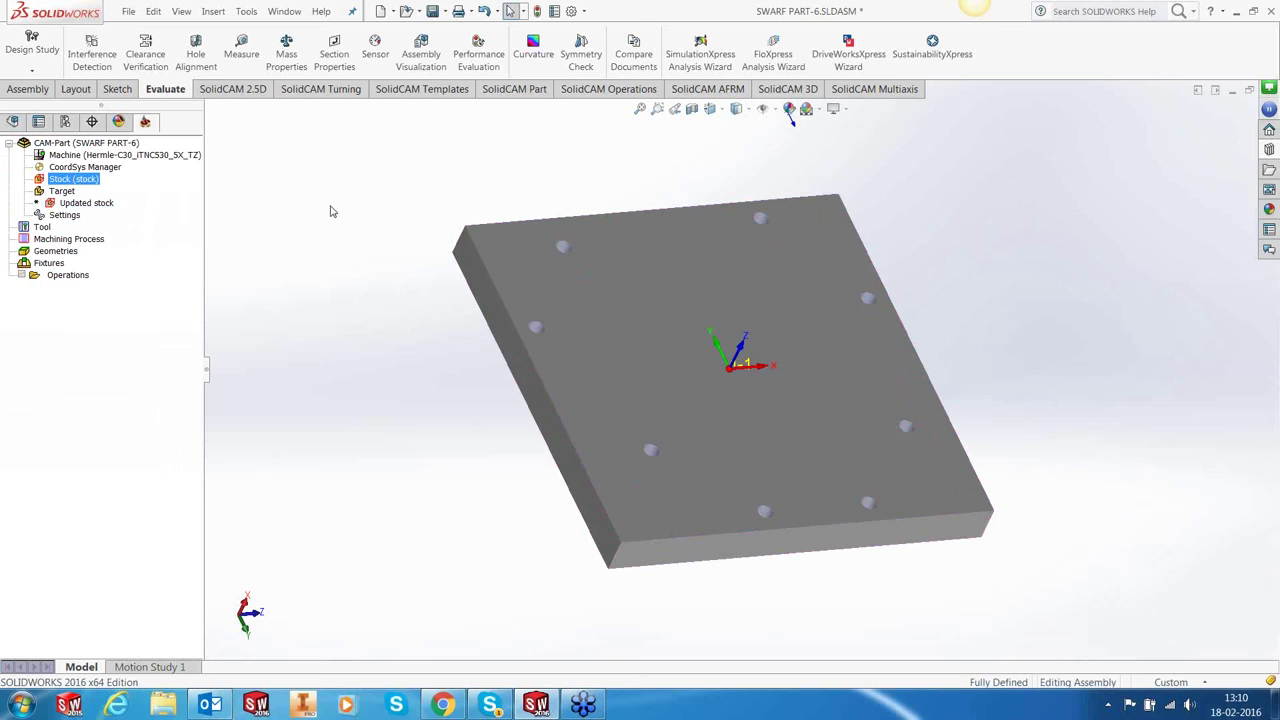
# Hide the STOCK body and show the Holding Fixture Plate body beneath the part.
pyautogui.click(12, 121)
pyautogui.click(78, 296)
pyautogui.click(80, 259)
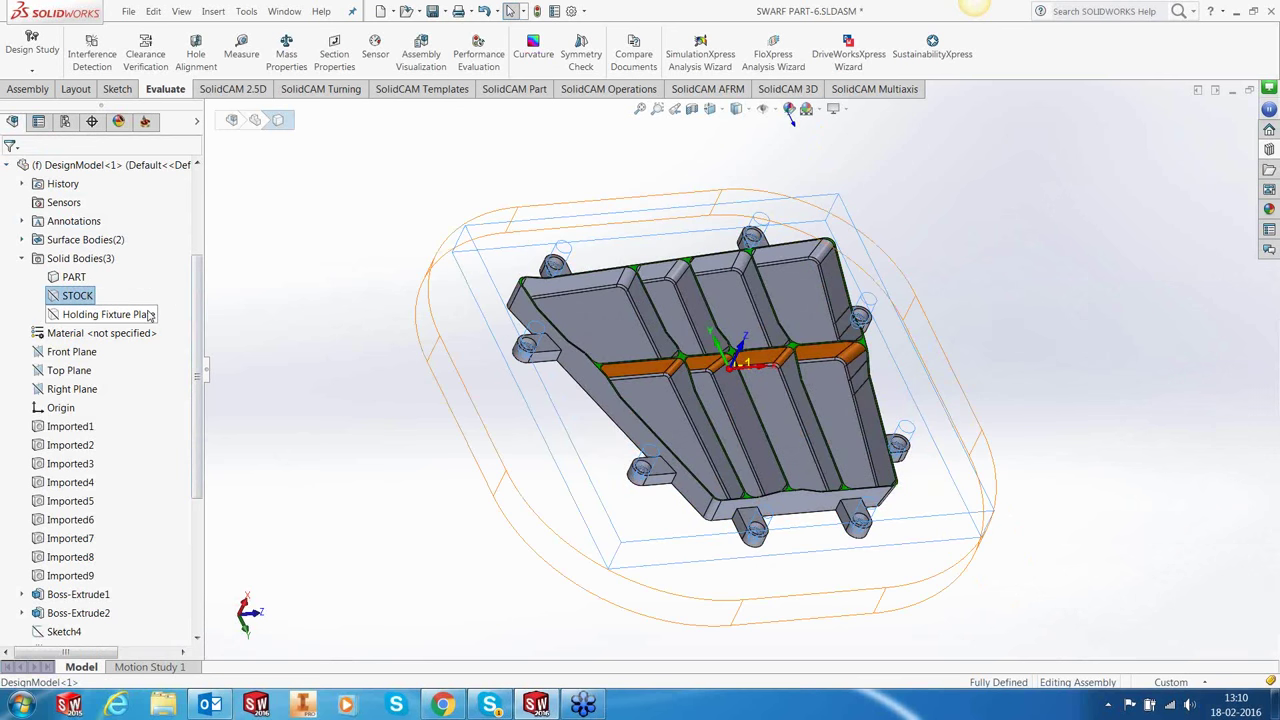
pyautogui.click(148, 313)
pyautogui.click(178, 299)
pyautogui.scroll(2, 606, 373)
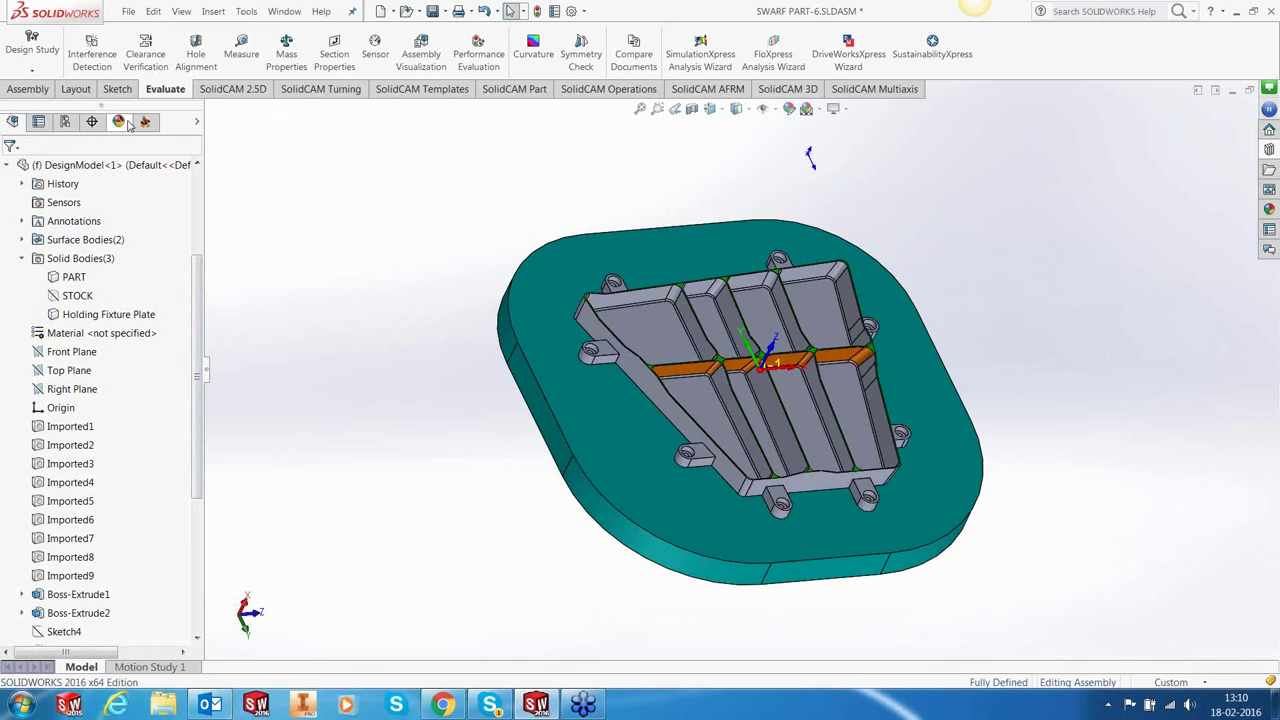
# Define the CAM-Part's target model from the pocketed frame part's solid body.
pyautogui.click(145, 121)
pyautogui.rightClick(62, 191)
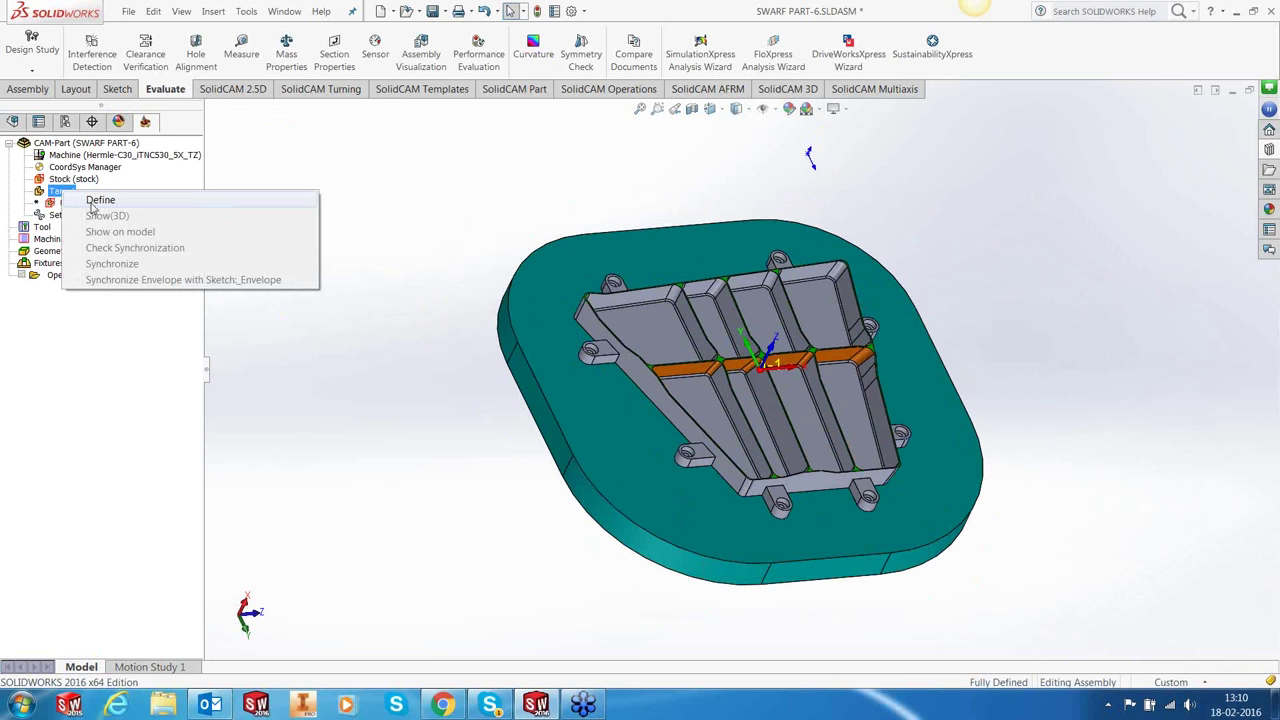
pyautogui.click(92, 203)
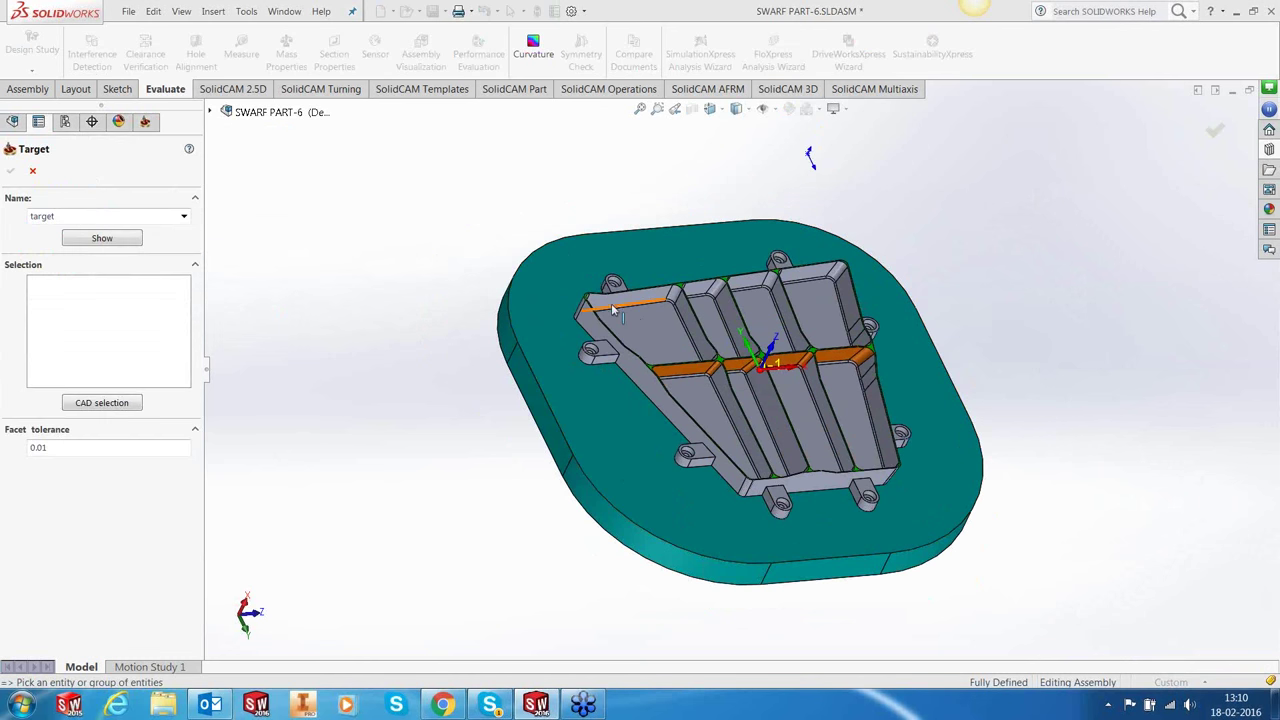
pyautogui.click(640, 316)
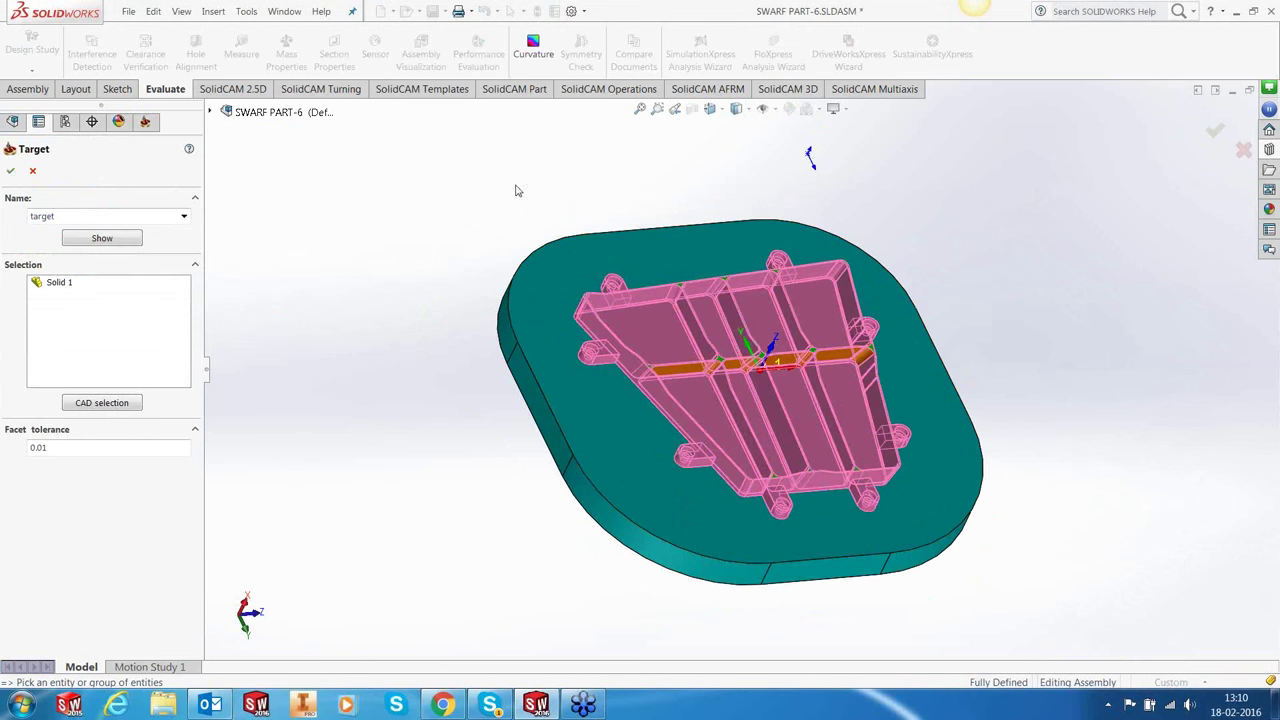
pyautogui.click(9, 172)
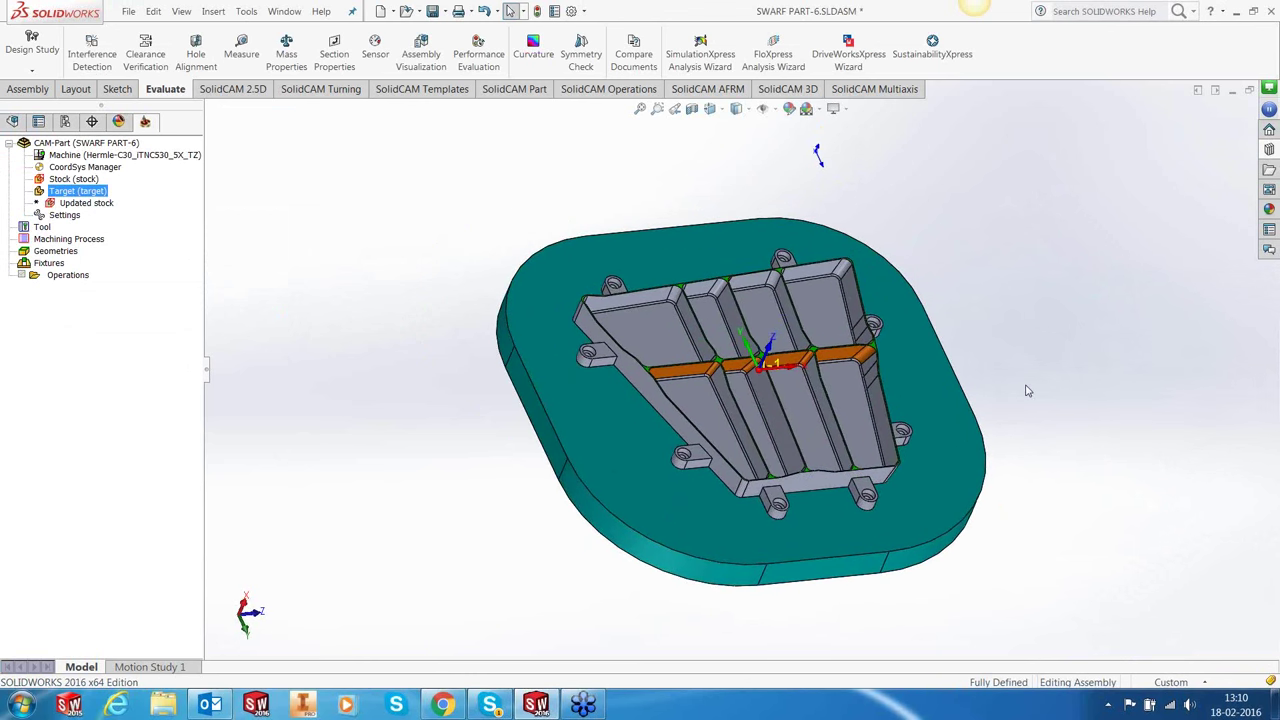
# In the machine setup, define the table's clamping fixture from the Holding Fixture Plate body.
pyautogui.rightClick(77, 281)
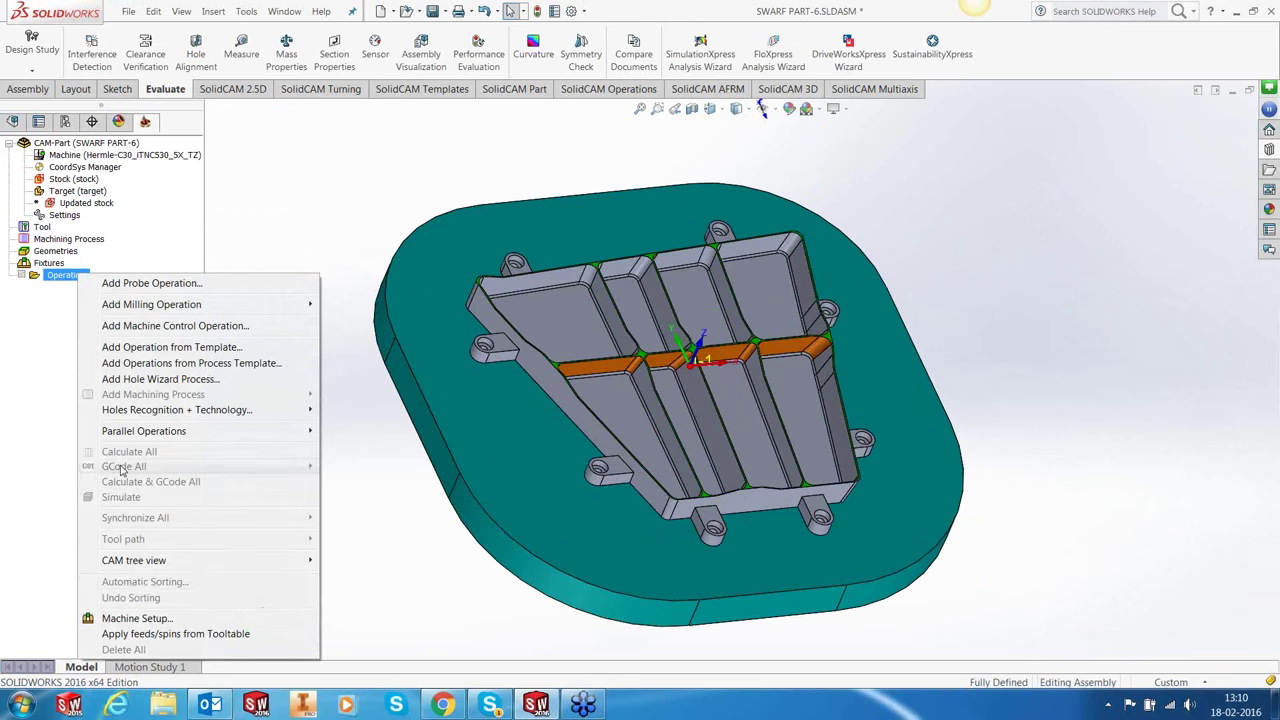
pyautogui.click(170, 614)
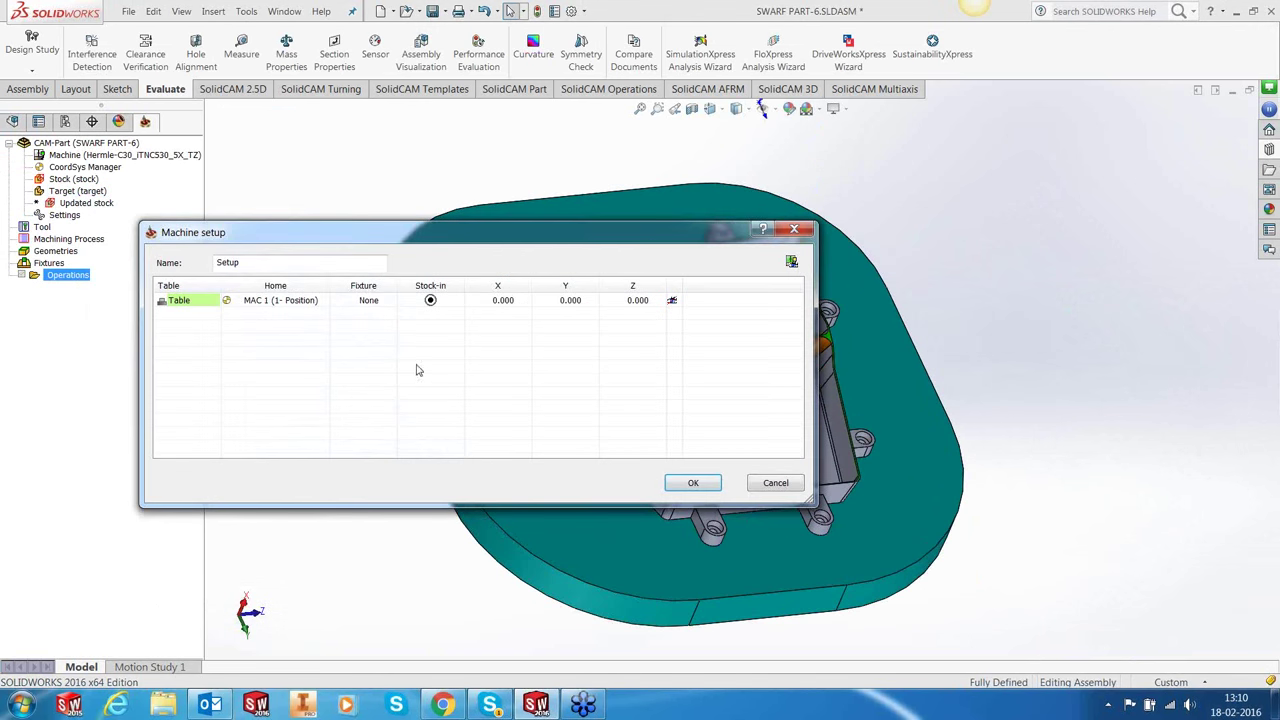
pyautogui.click(362, 302)
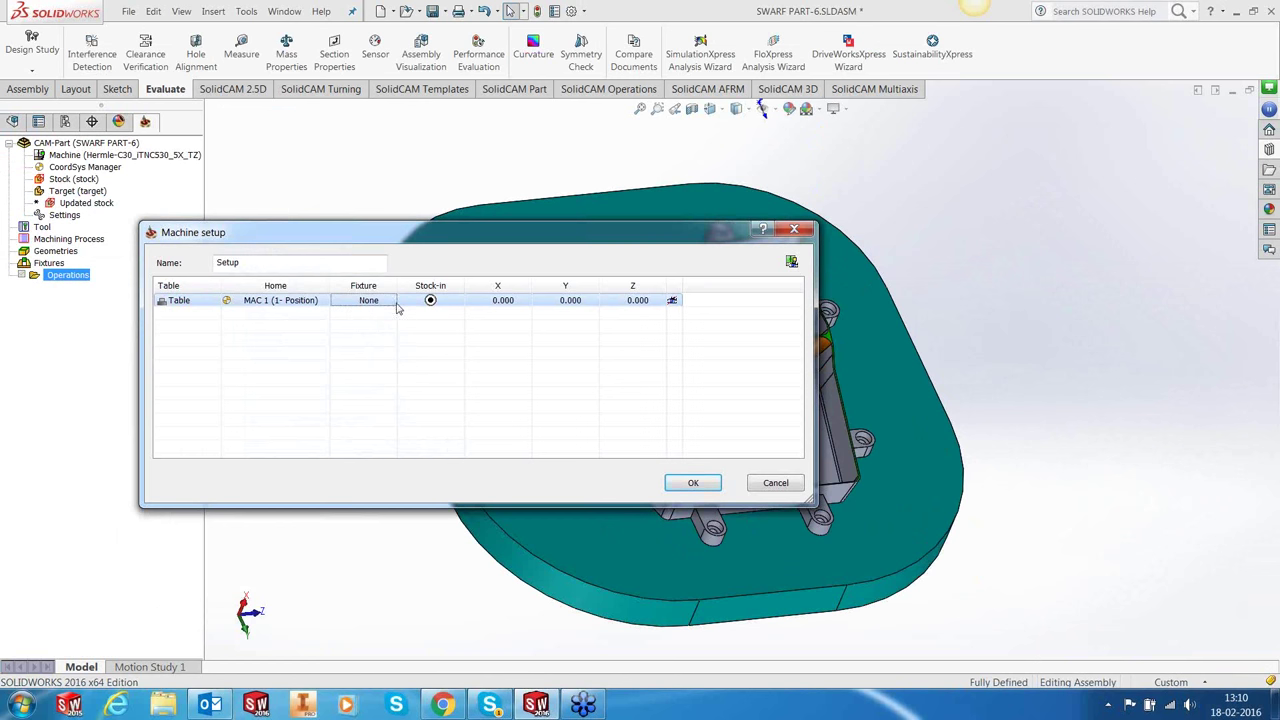
pyautogui.click(390, 302)
pyautogui.click(390, 301)
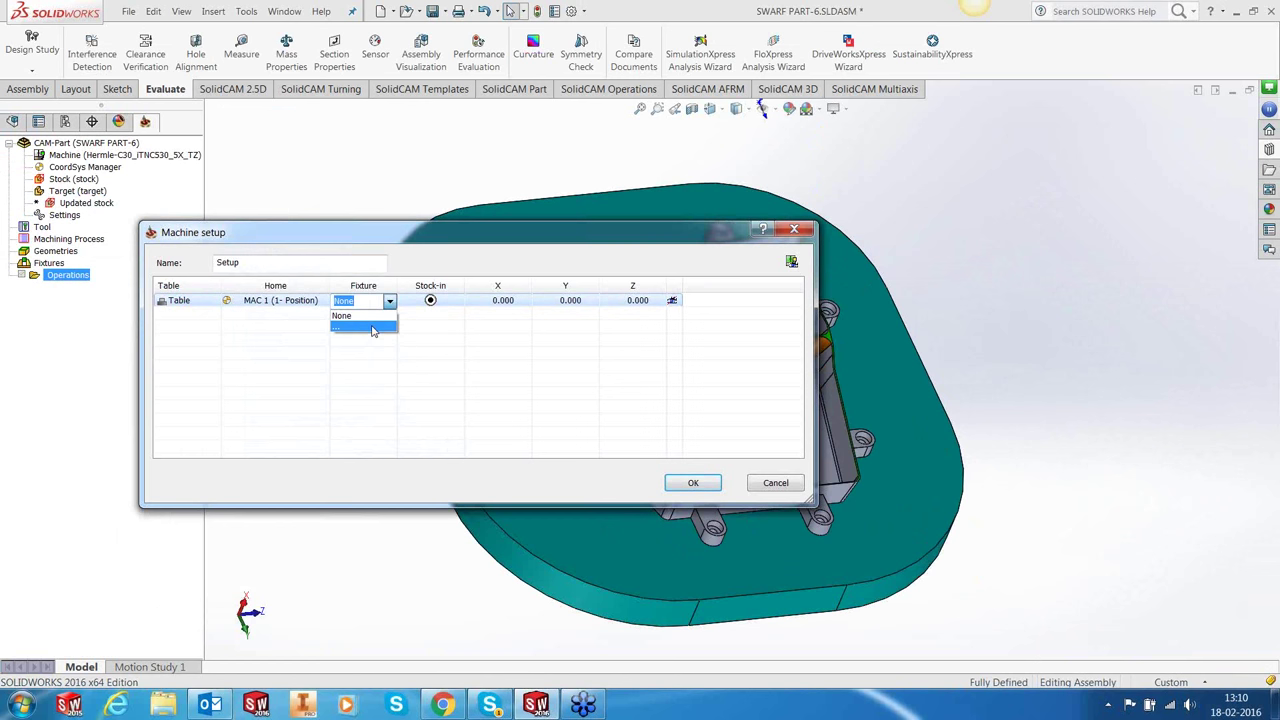
pyautogui.click(372, 331)
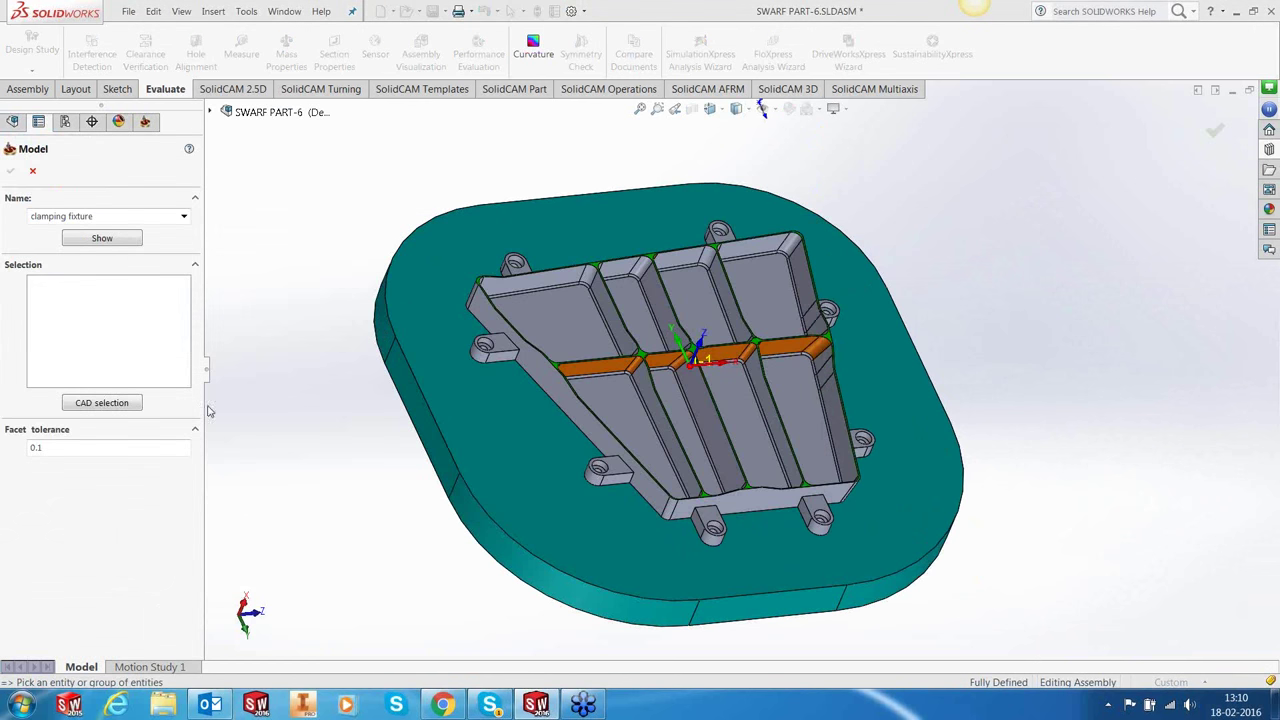
pyautogui.click(440, 420)
pyautogui.click(11, 172)
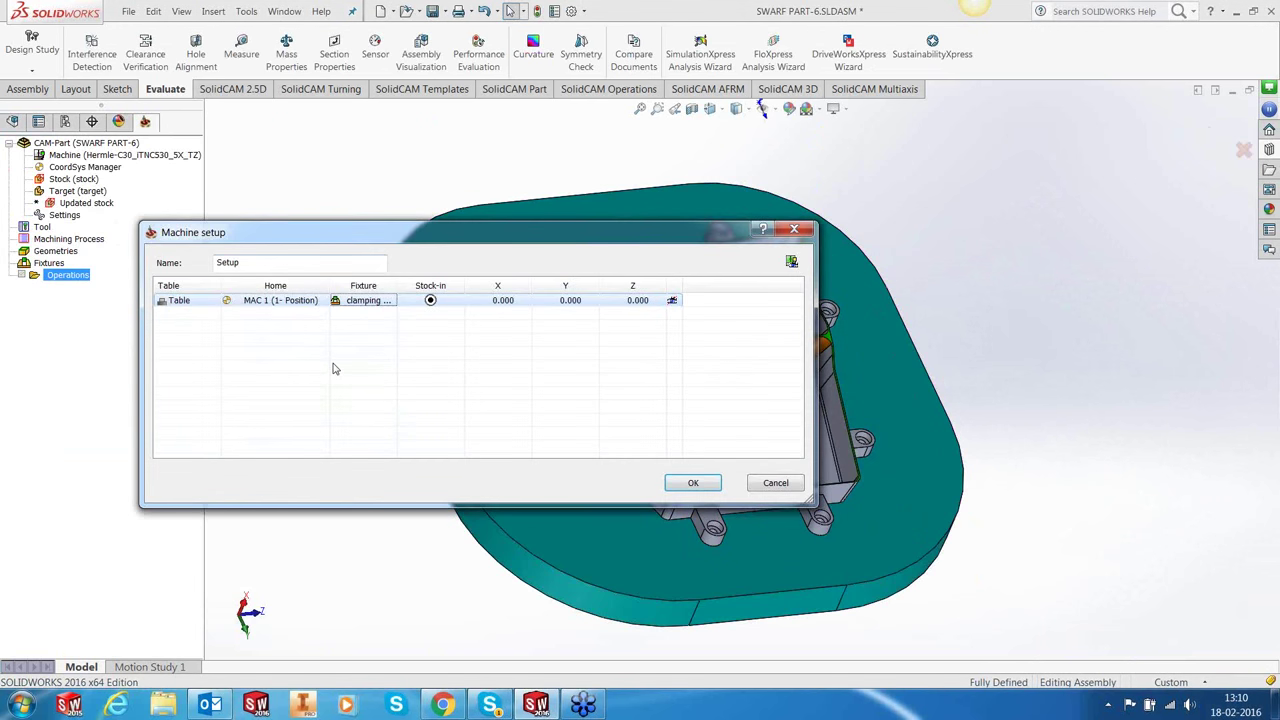
# Set the Z offset of the table in the machine setup to 125.
pyautogui.click(625, 300)
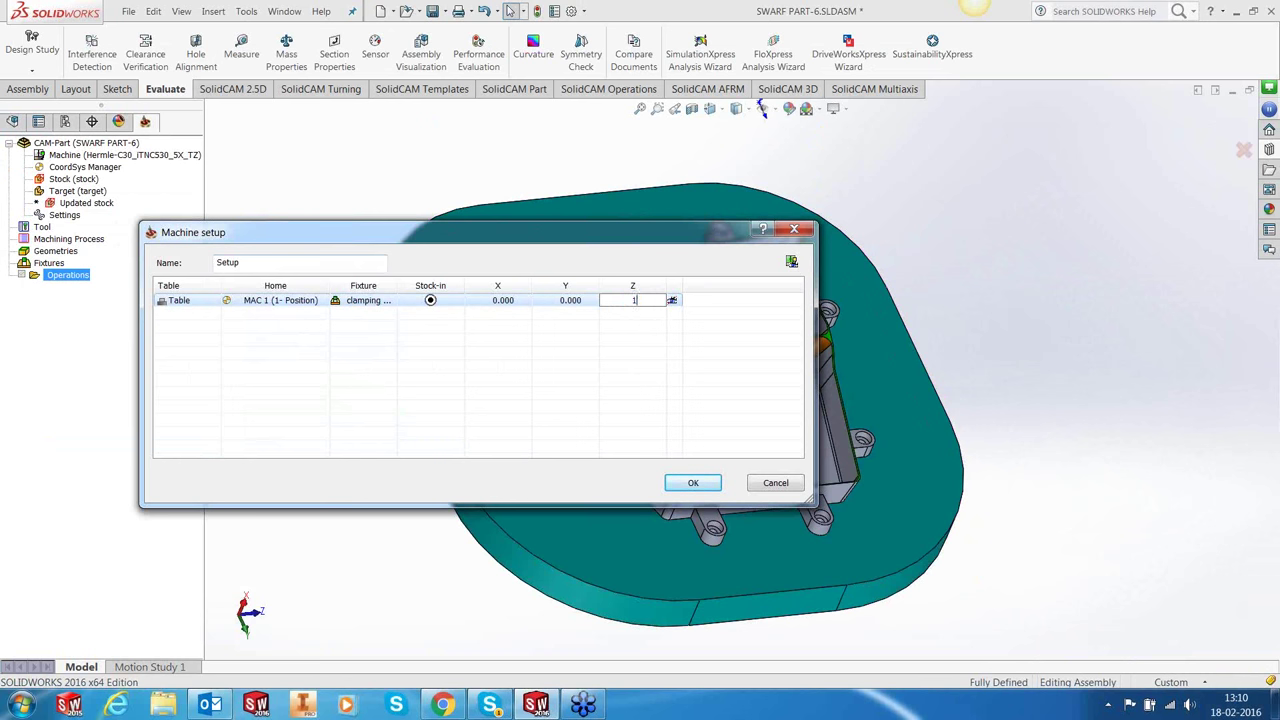
pyautogui.press('Return')
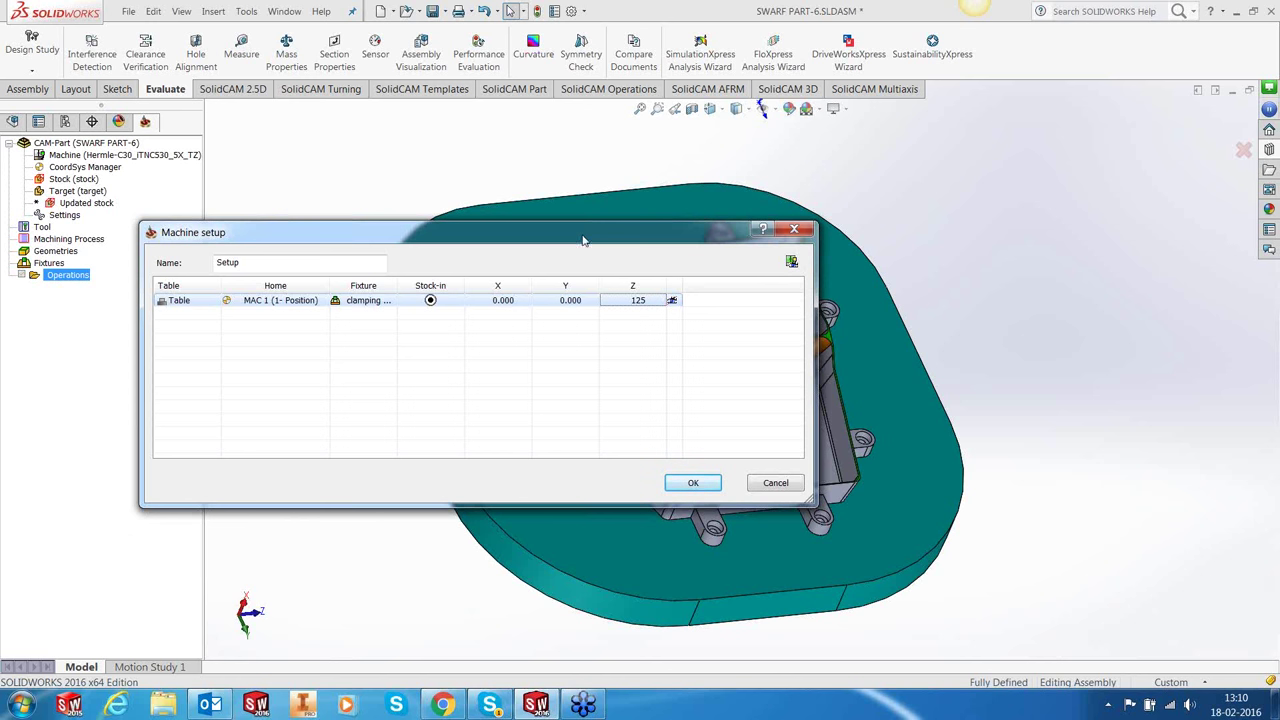
pyautogui.moveTo(590, 235); pyautogui.dragTo(700, 221)
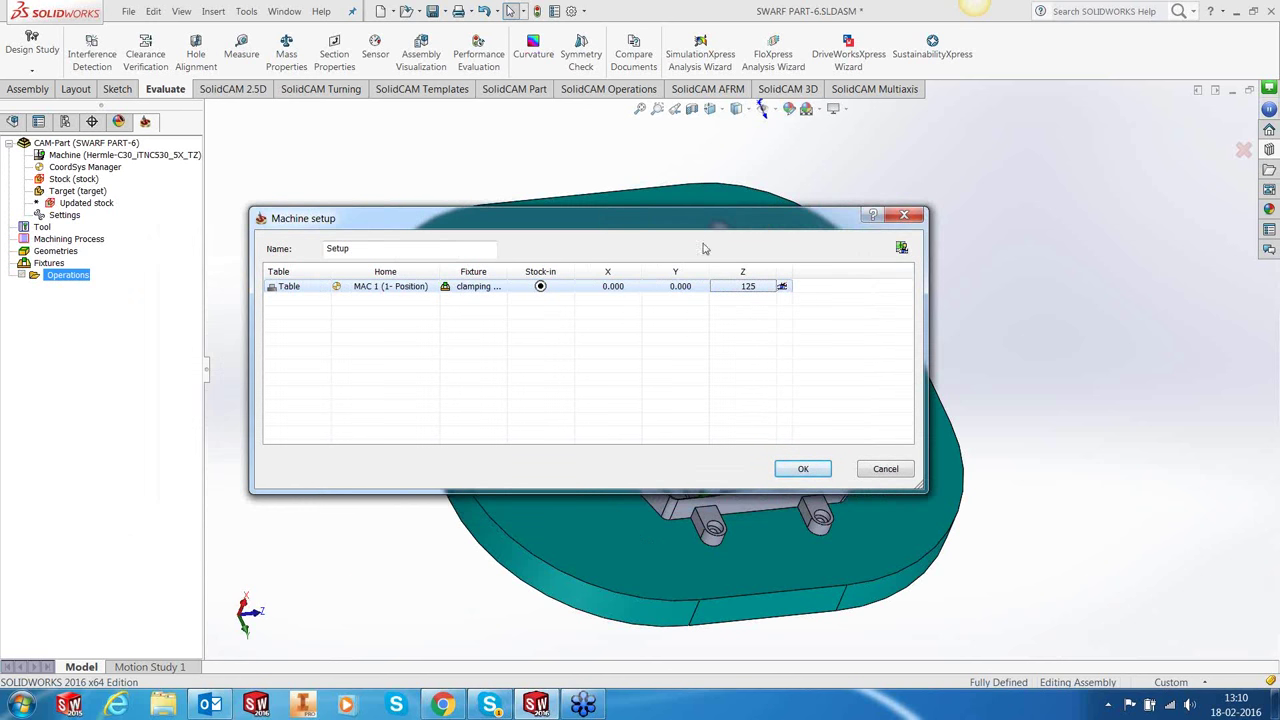
# Preview the machine and examine how the stock and fixture sit on its table.
pyautogui.click(902, 249)
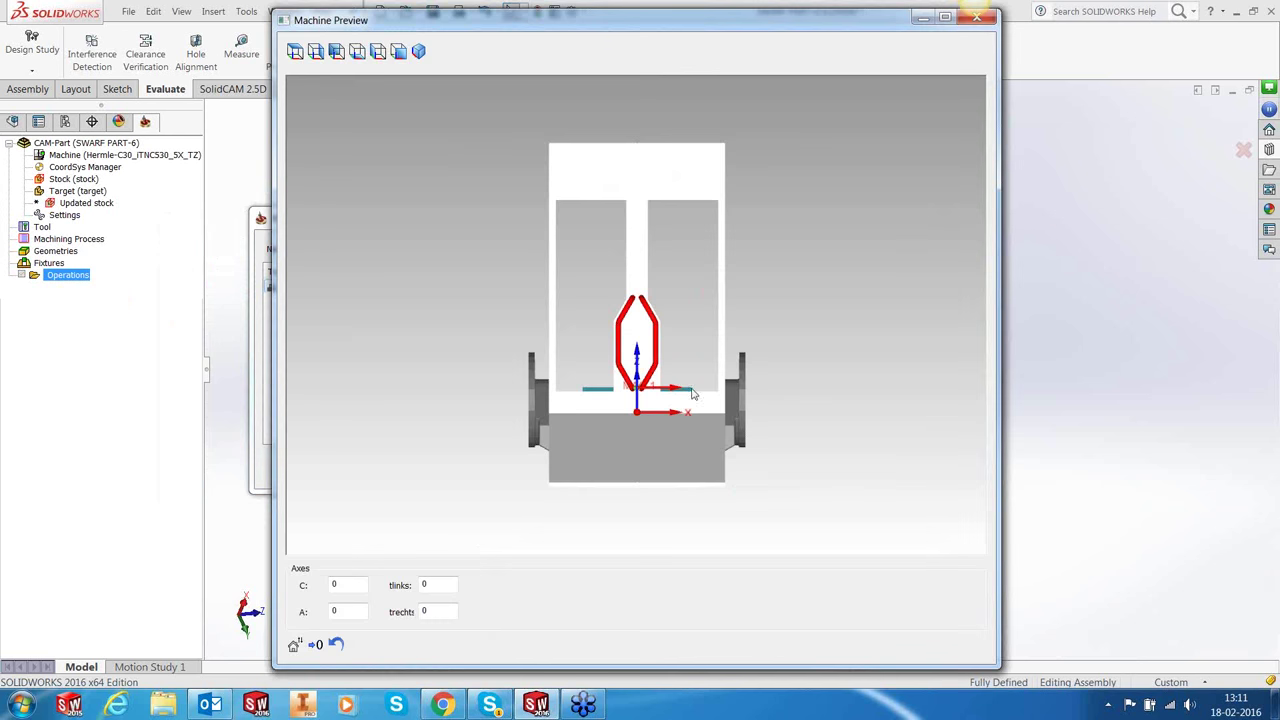
pyautogui.moveTo(825, 418); pyautogui.dragTo(621, 444, button='middle')
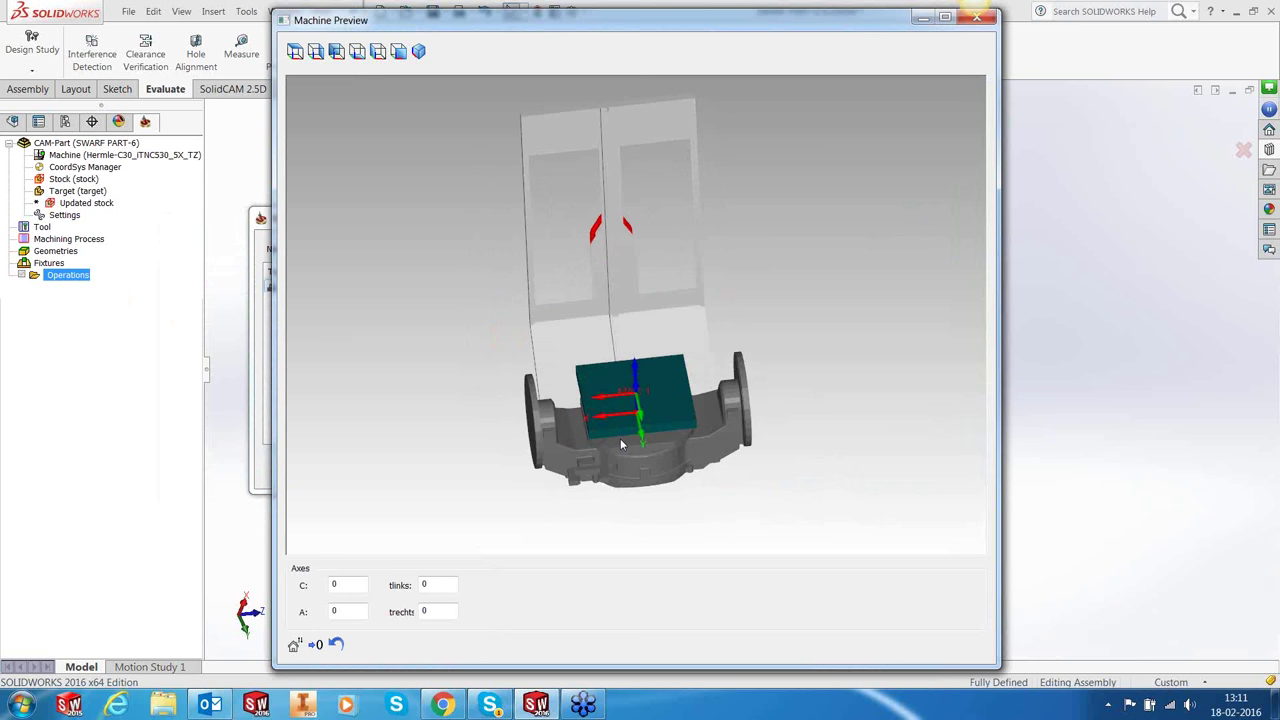
pyautogui.scroll(-2, 621, 444)
pyautogui.scroll(5, 647, 412)
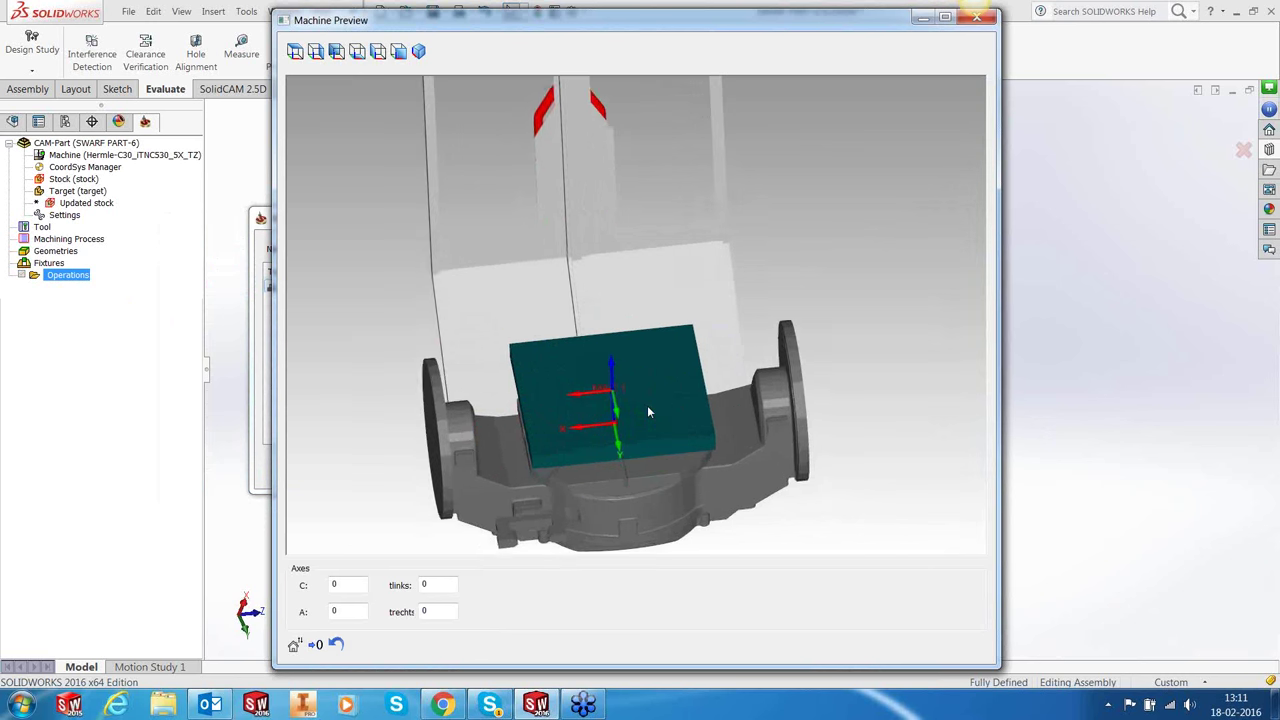
pyautogui.scroll(1, 647, 412)
pyautogui.scroll(-2, 647, 412)
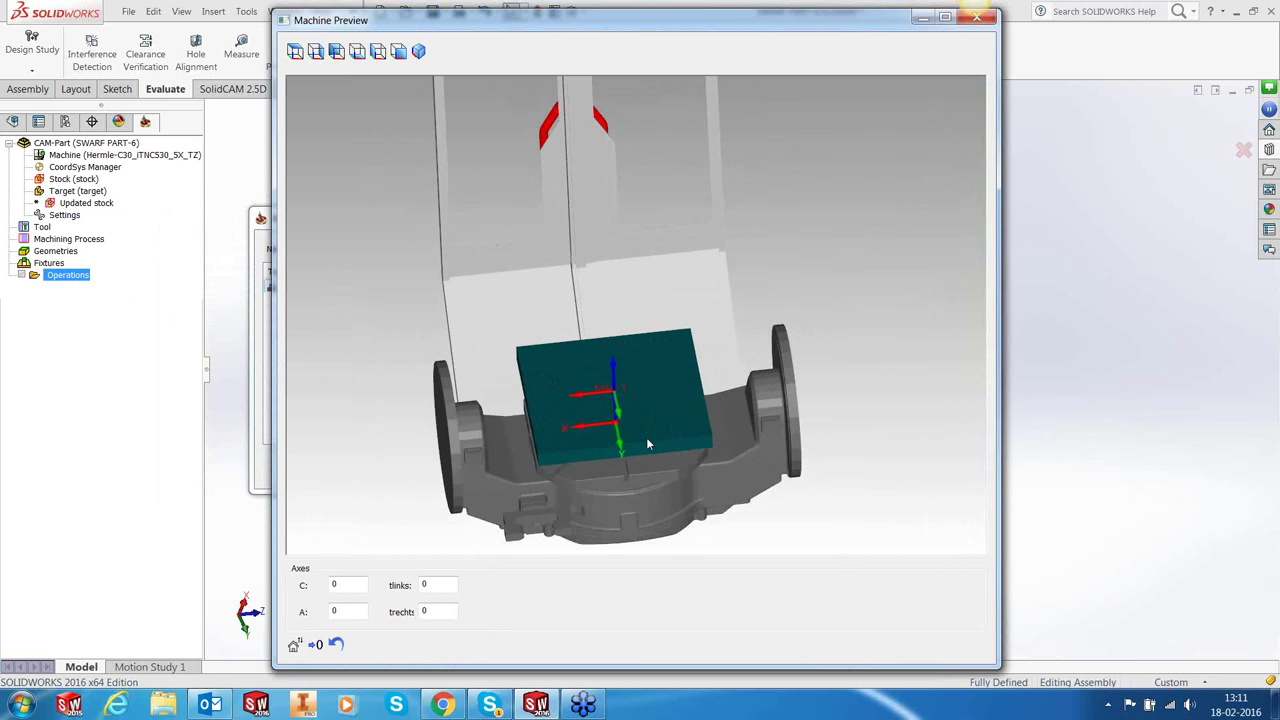
# Rotate the C axis to -47 in the machine preview to turn the clamped plate on its table.
pyautogui.moveTo(636, 440)
pyautogui.mouseDown(button='middle')
pyautogui.moveTo(617, 456)
pyautogui.moveTo(638, 441)
pyautogui.moveTo(630, 420)
pyautogui.moveTo(650, 430)
pyautogui.moveTo(630, 444)
pyautogui.moveTo(625, 500)
pyautogui.moveTo(625, 462)
pyautogui.mouseUp(button='middle')
pyautogui.doubleClick(348, 586)
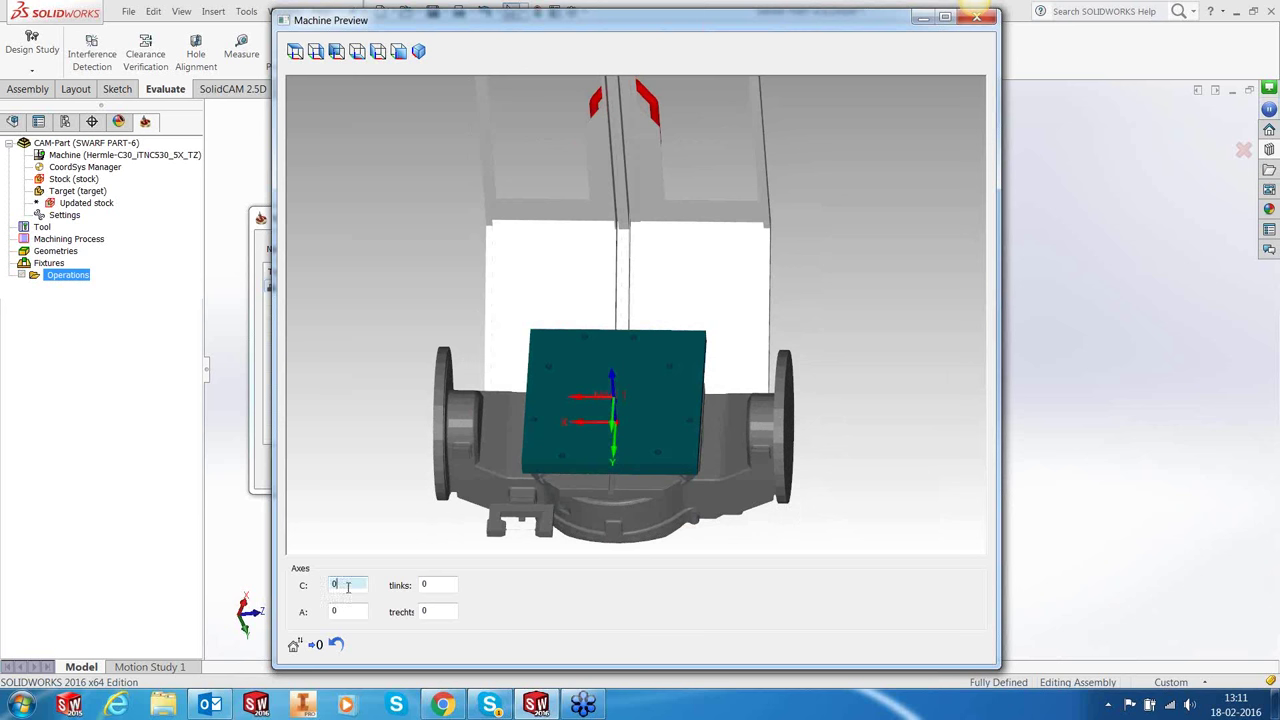
pyautogui.scroll(-14, 349, 584)
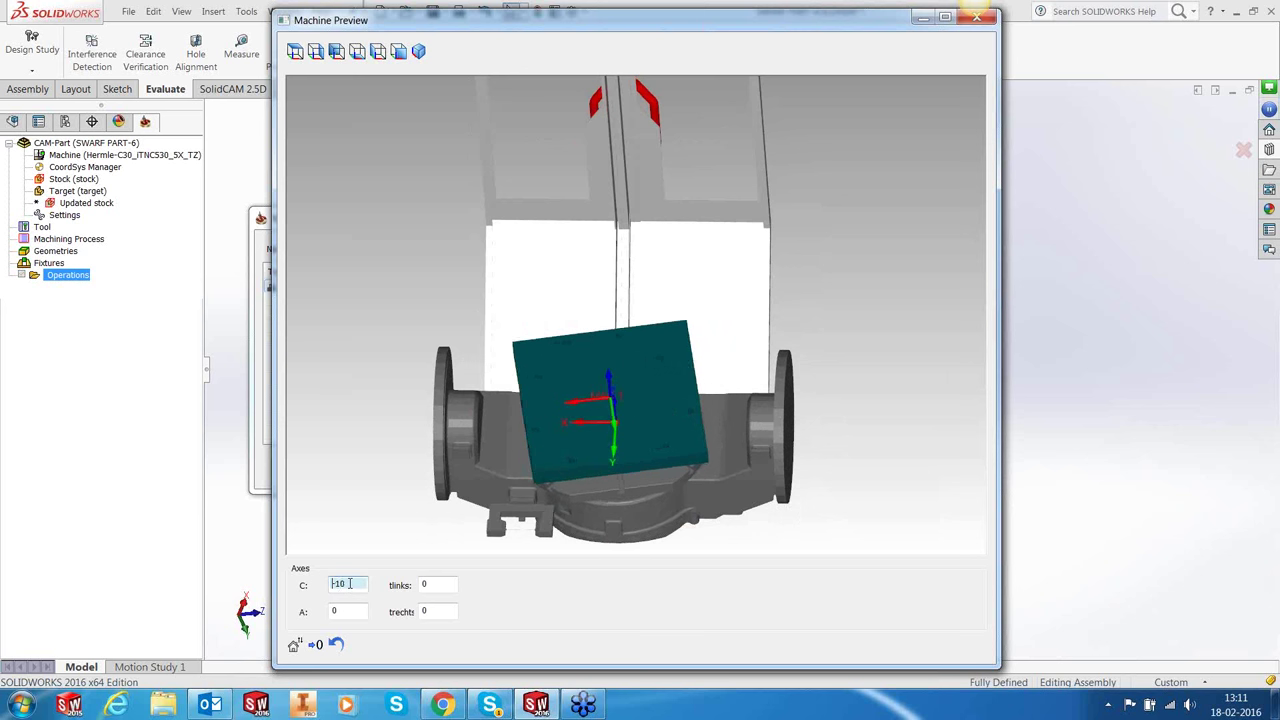
pyautogui.scroll(-16, 349, 584)
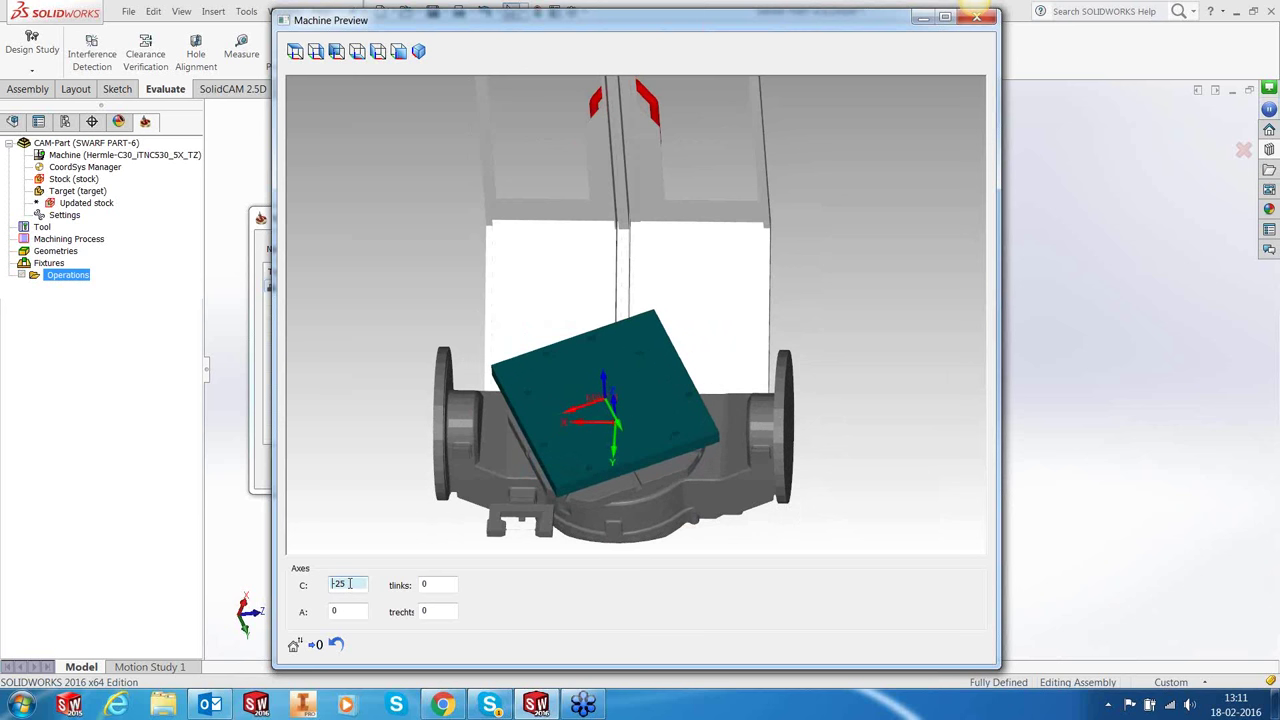
pyautogui.scroll(-17, 349, 584)
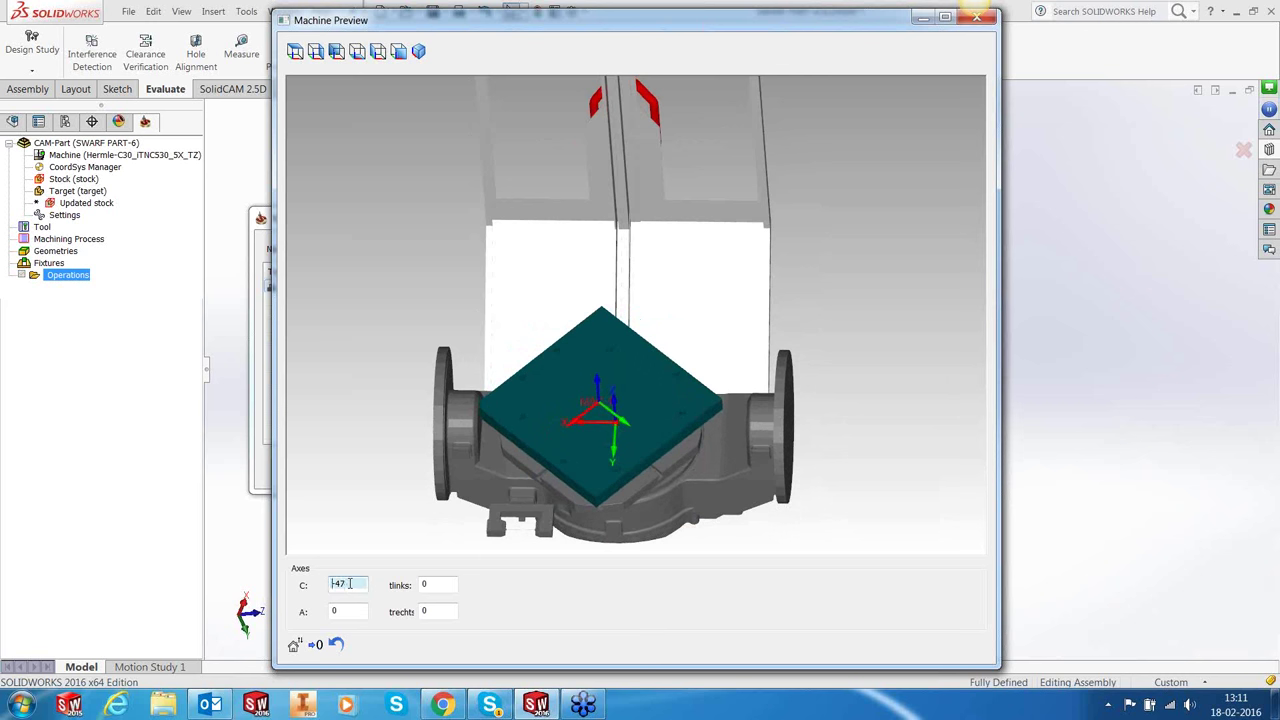
# Examine the clearance between the turned plate's corner and the trunnion beside it.
pyautogui.moveTo(527, 431); pyautogui.dragTo(504, 426, button='middle')
pyautogui.scroll(-3, 494, 421)
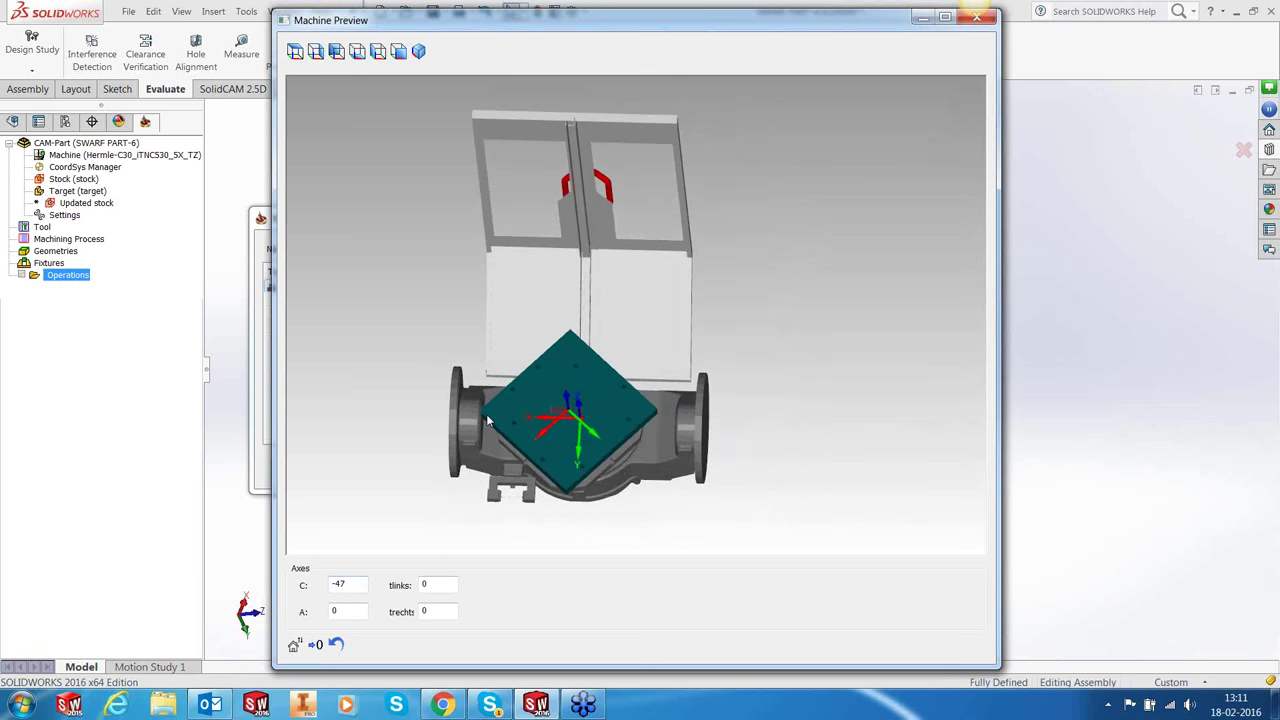
pyautogui.scroll(4, 488, 417)
pyautogui.scroll(5, 487, 418)
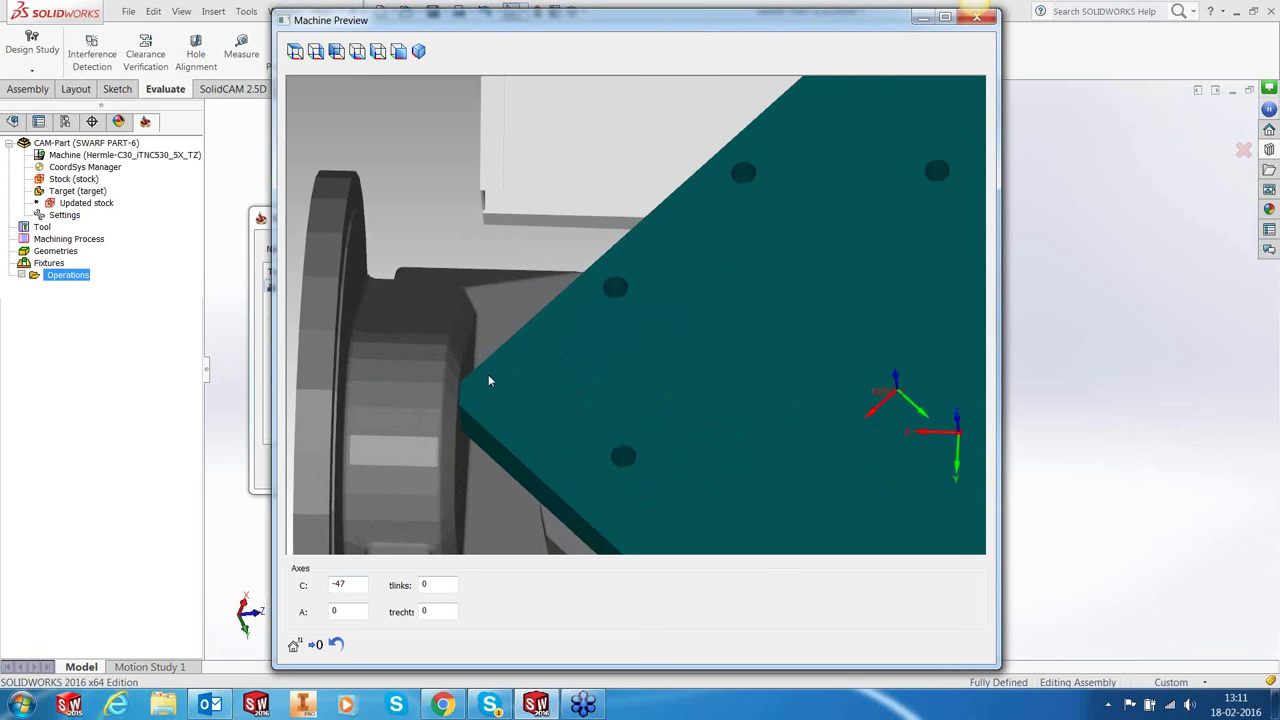
pyautogui.scroll(2, 489, 380)
pyautogui.scroll(-5, 489, 380)
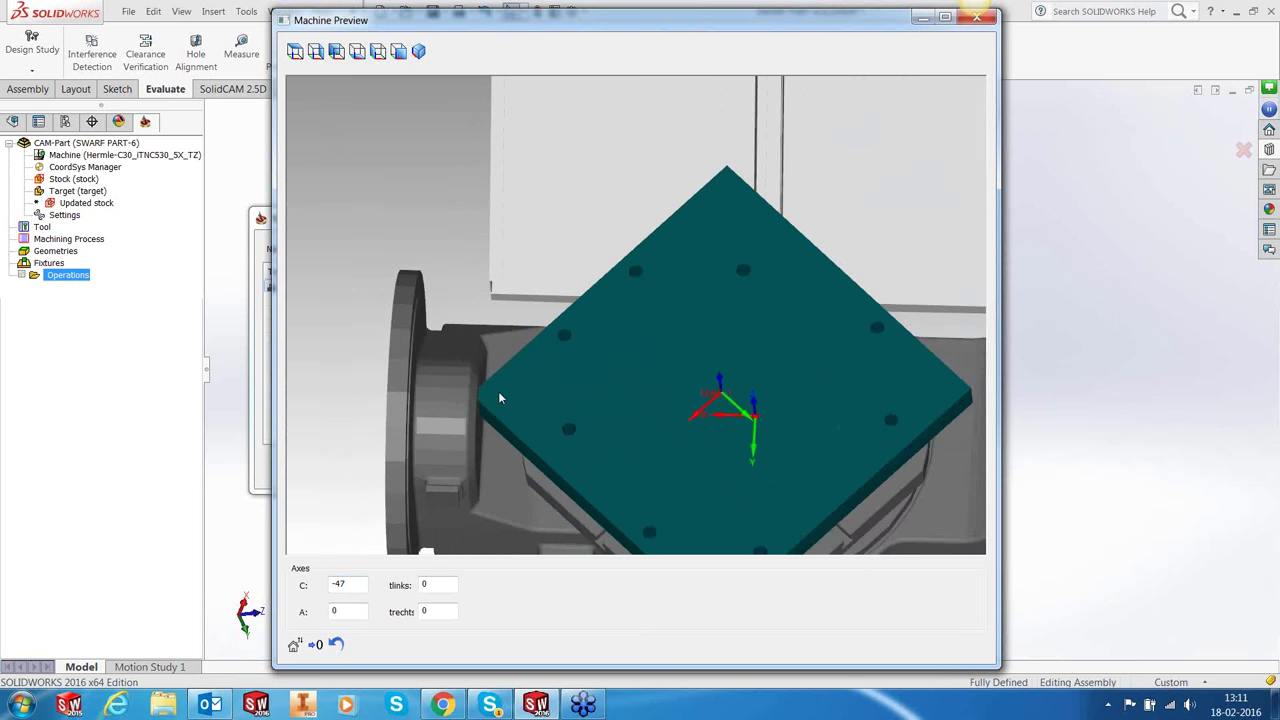
pyautogui.scroll(-2, 500, 398)
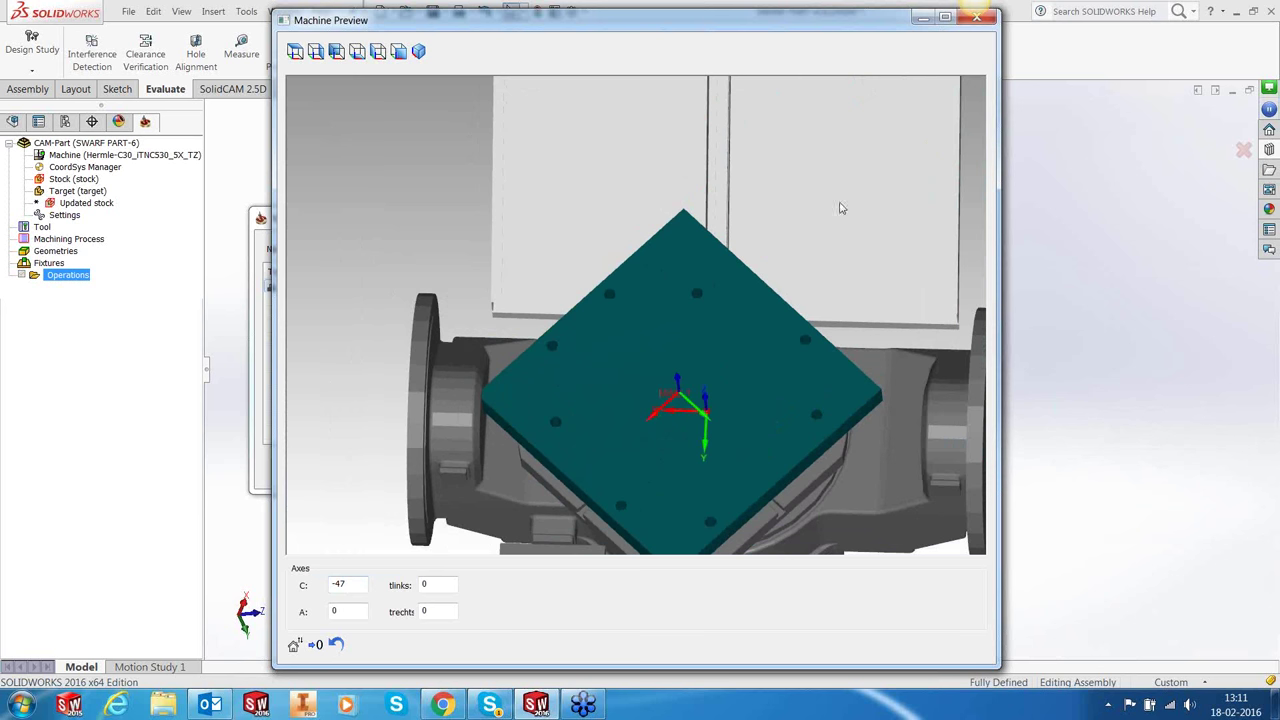
# Close the machine preview and accept the machine setup.
pyautogui.click(977, 17)
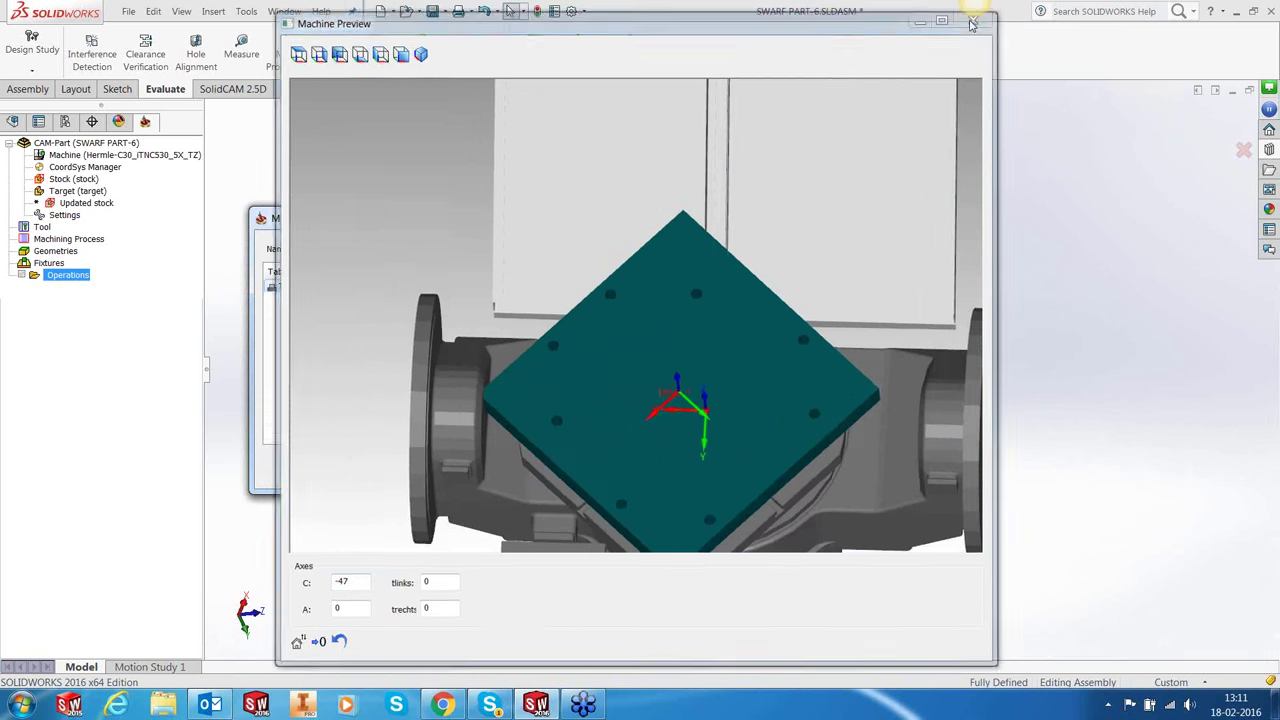
pyautogui.click(803, 469)
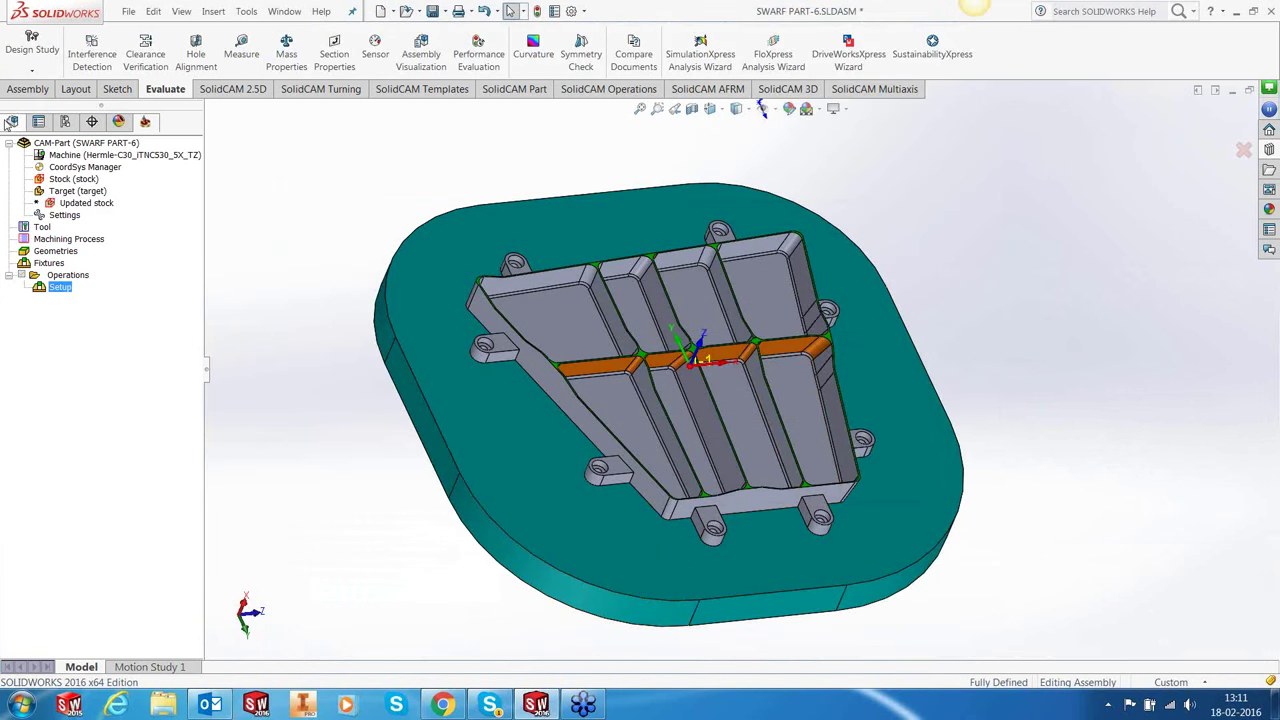
# Edit the DesignModel component within the assembly and show its STOCK body.
pyautogui.click(12, 122)
pyautogui.click(564, 341)
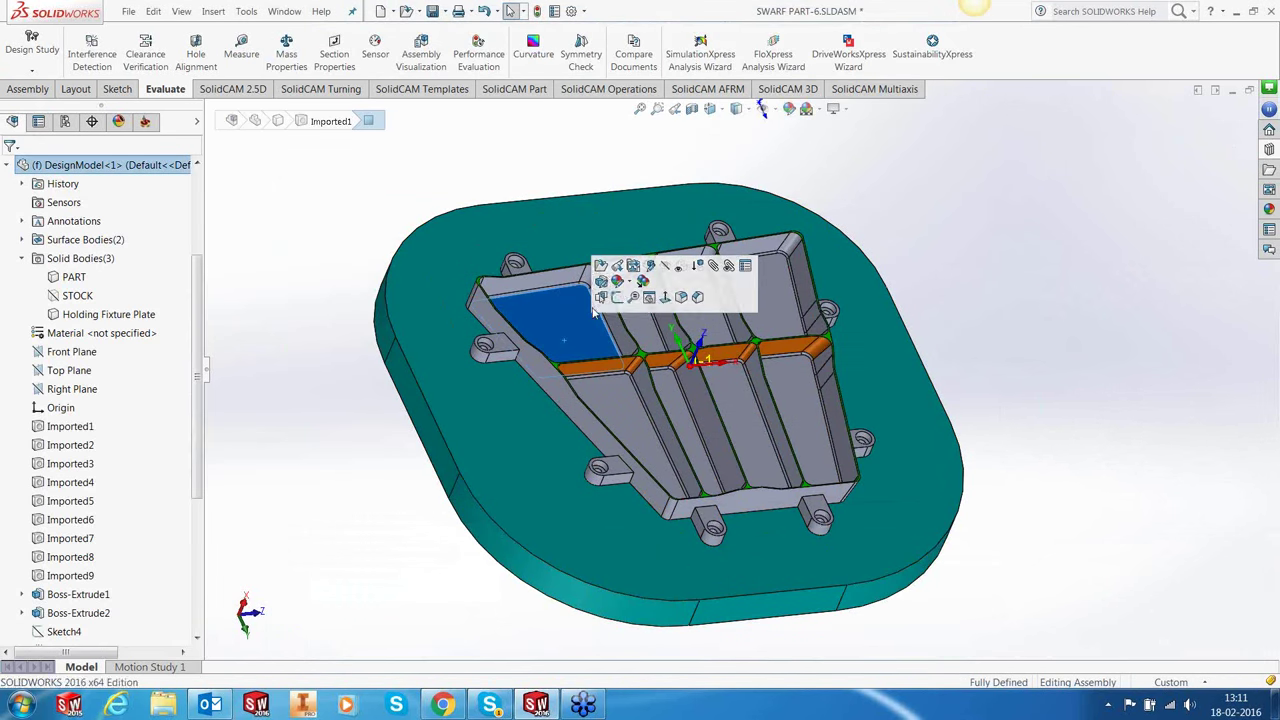
pyautogui.click(650, 266)
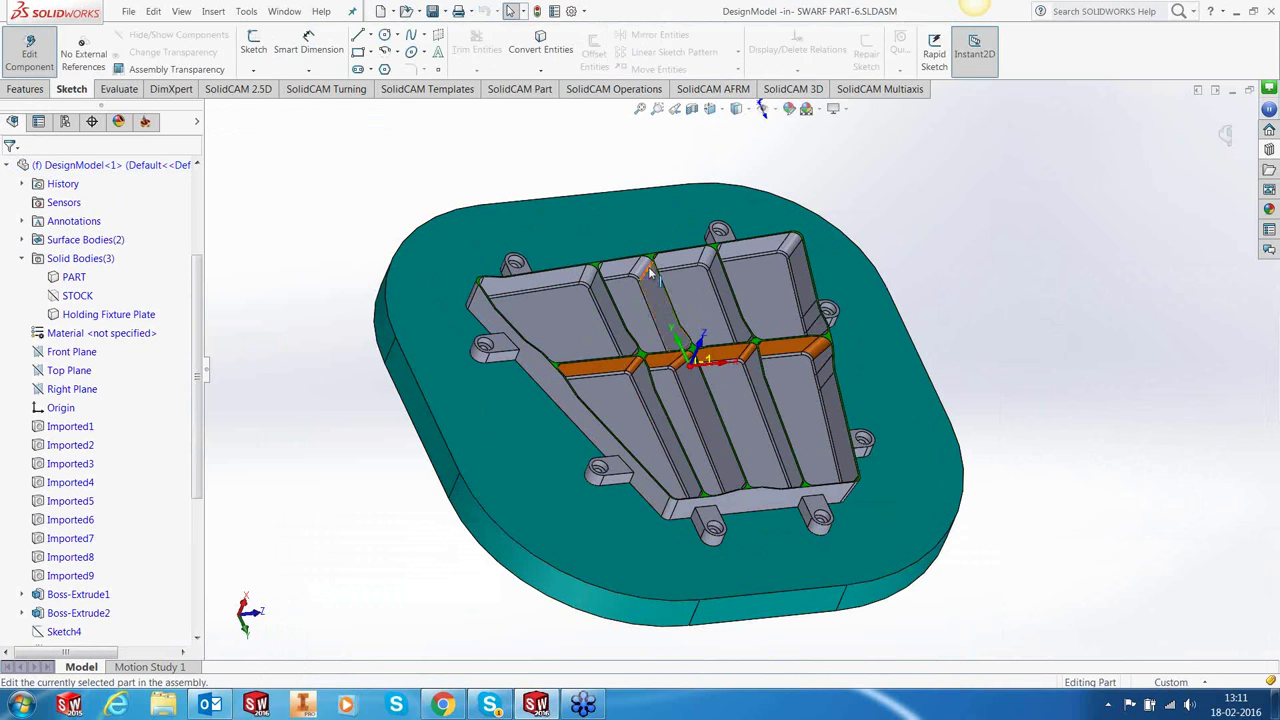
pyautogui.click(77, 295)
pyautogui.click(77, 277)
pyautogui.click(77, 277)
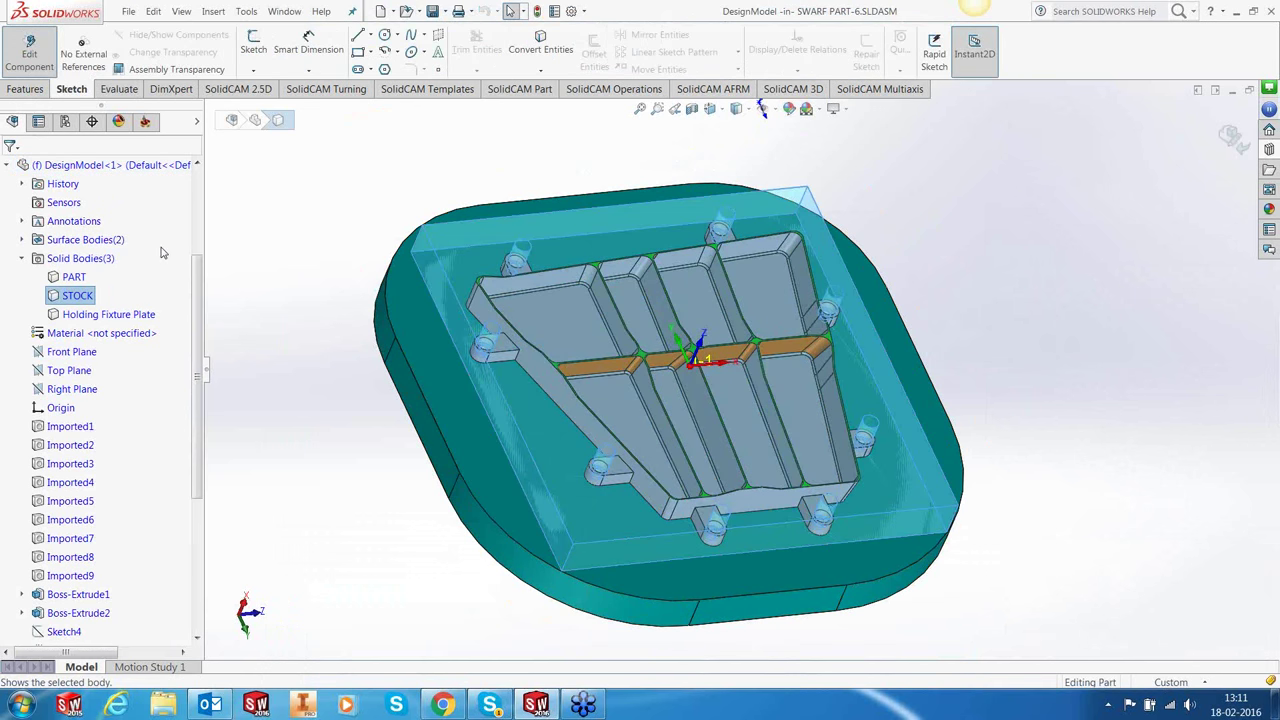
pyautogui.moveTo(535, 247); pyautogui.dragTo(509, 277, button='middle')
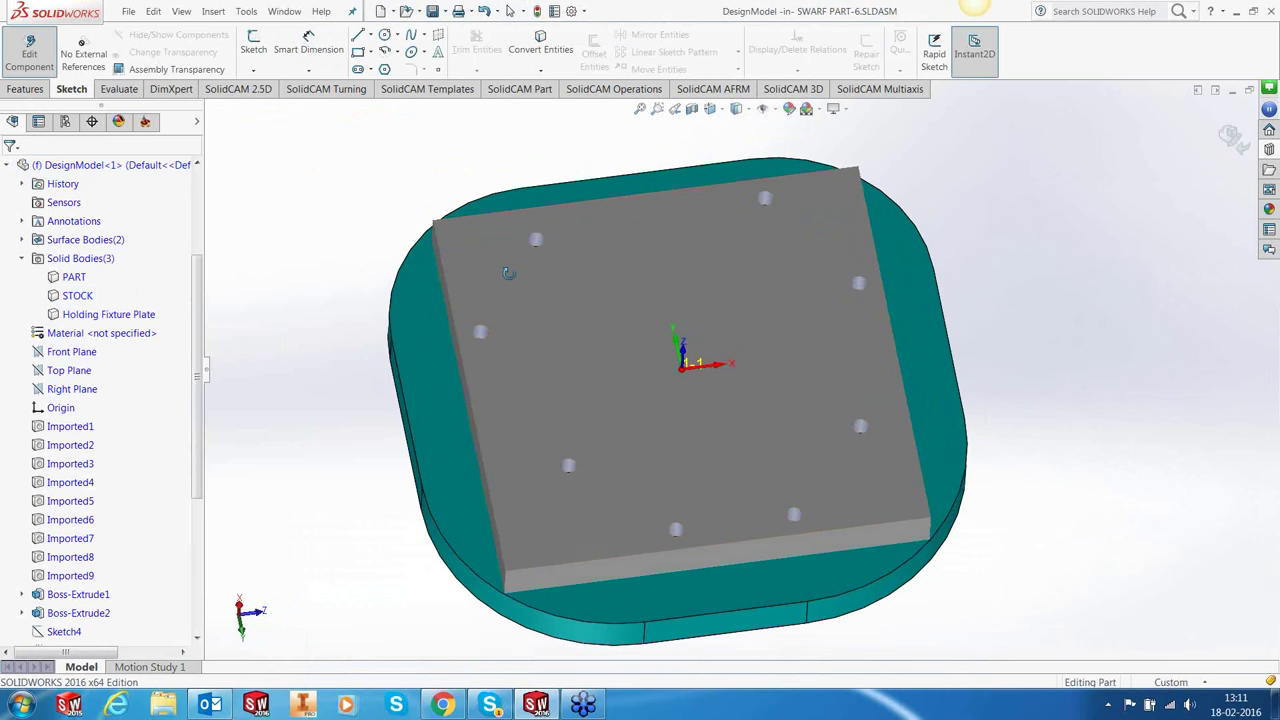
# Fillet the four vertical corner edges of the STOCK body with a symmetric 60 mm radius.
pyautogui.click(214, 11)
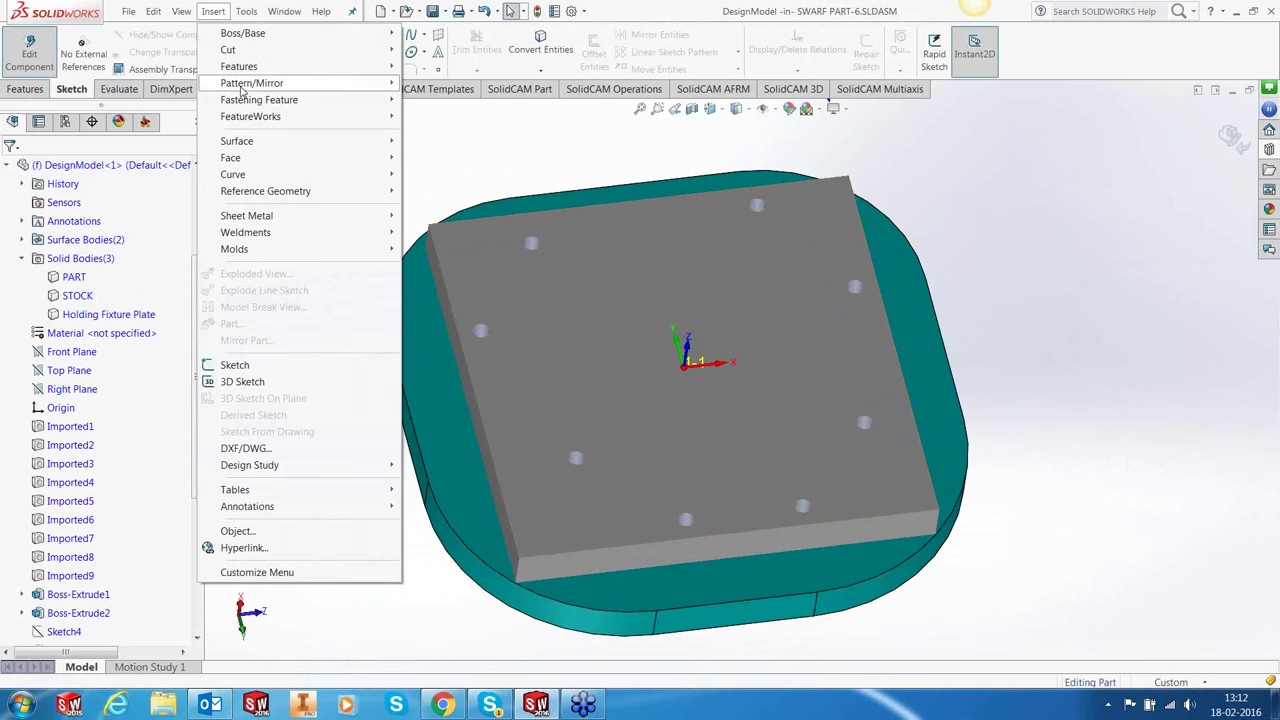
pyautogui.moveTo(300, 66)
pyautogui.click(465, 67)
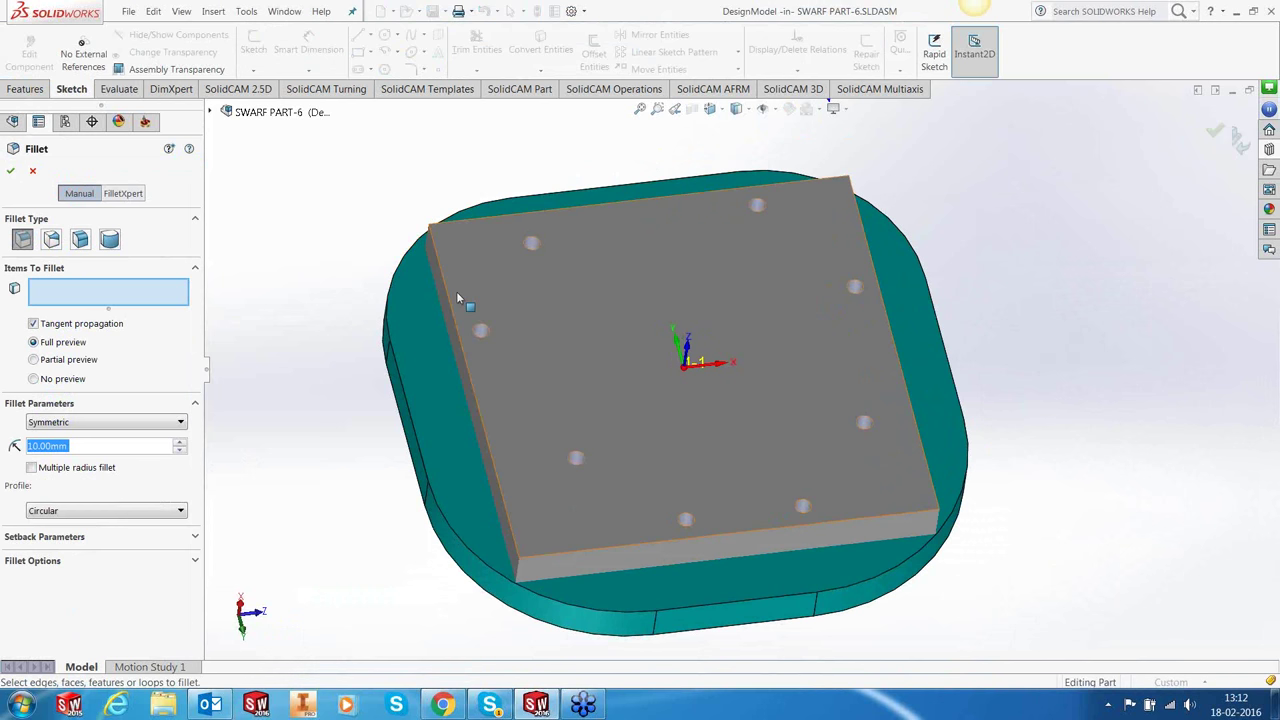
pyautogui.moveTo(456, 291); pyautogui.dragTo(452, 255, button='middle')
pyautogui.click(452, 255)
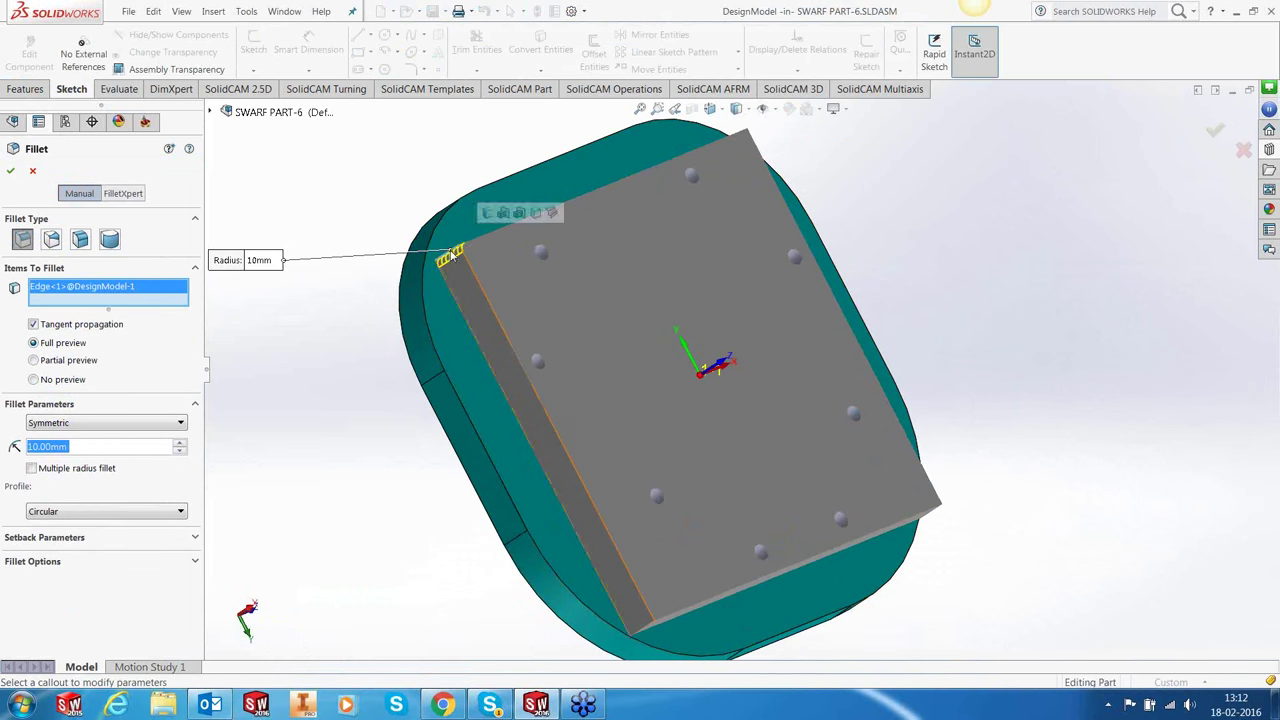
pyautogui.moveTo(586, 344); pyautogui.dragTo(538, 282, button='middle')
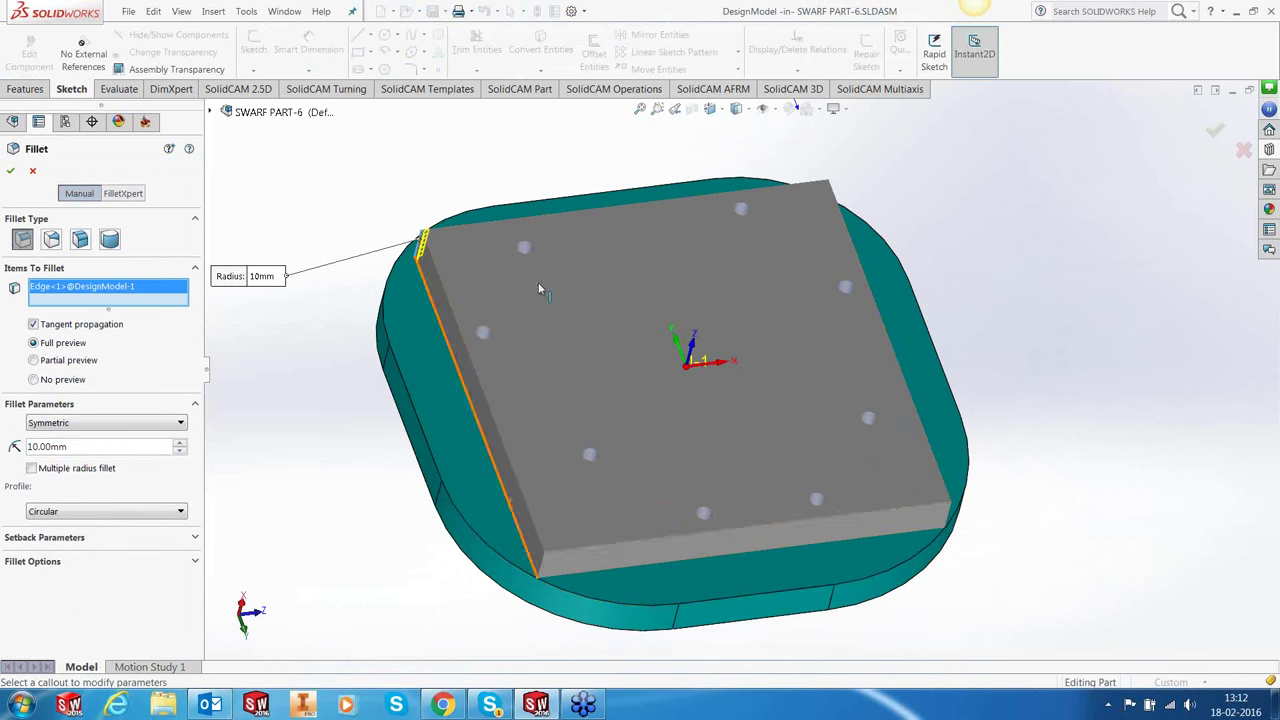
pyautogui.click(543, 562)
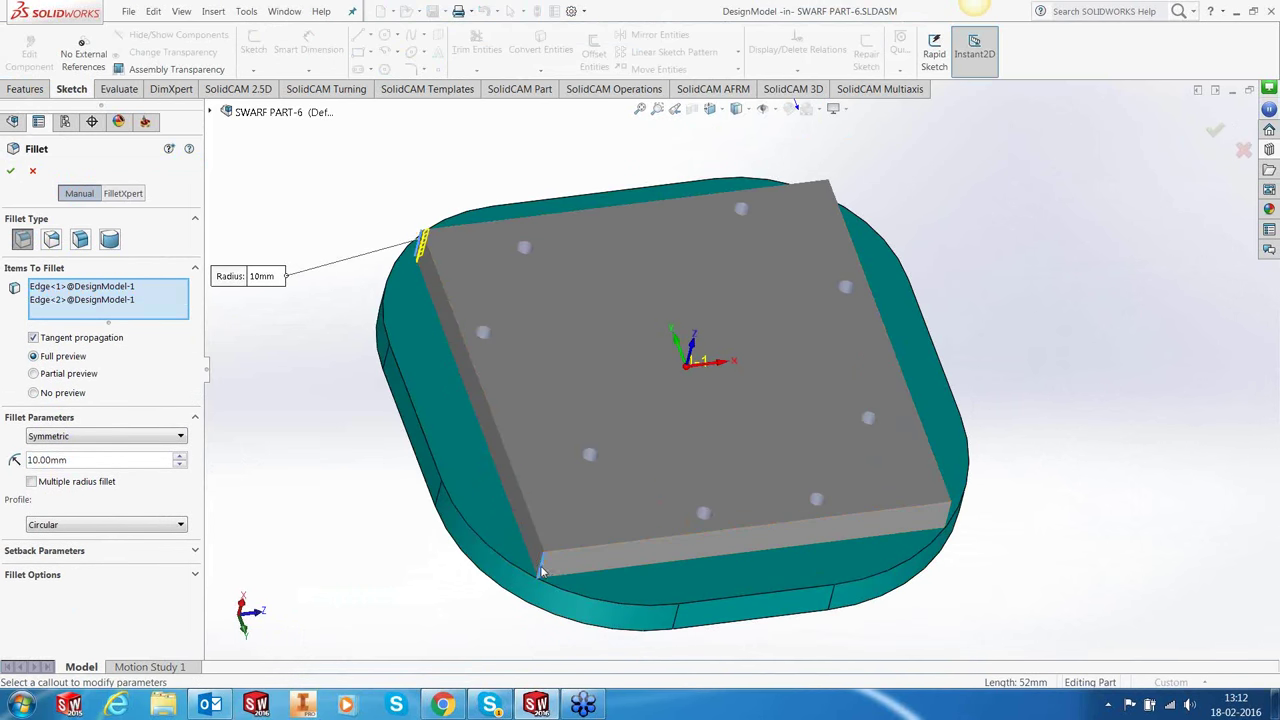
pyautogui.click(948, 517)
pyautogui.moveTo(948, 517)
pyautogui.mouseDown(button='middle')
pyautogui.moveTo(766, 463)
pyautogui.moveTo(838, 175)
pyautogui.mouseUp(button='middle')
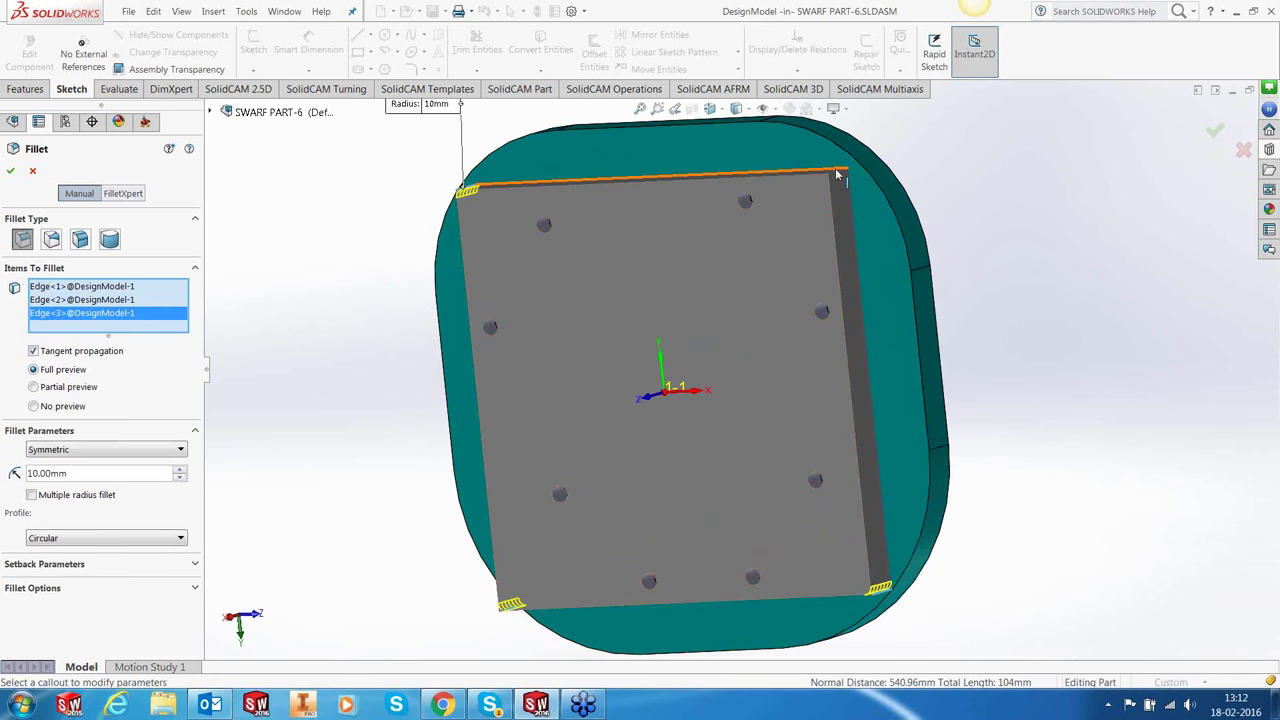
pyautogui.click(838, 175)
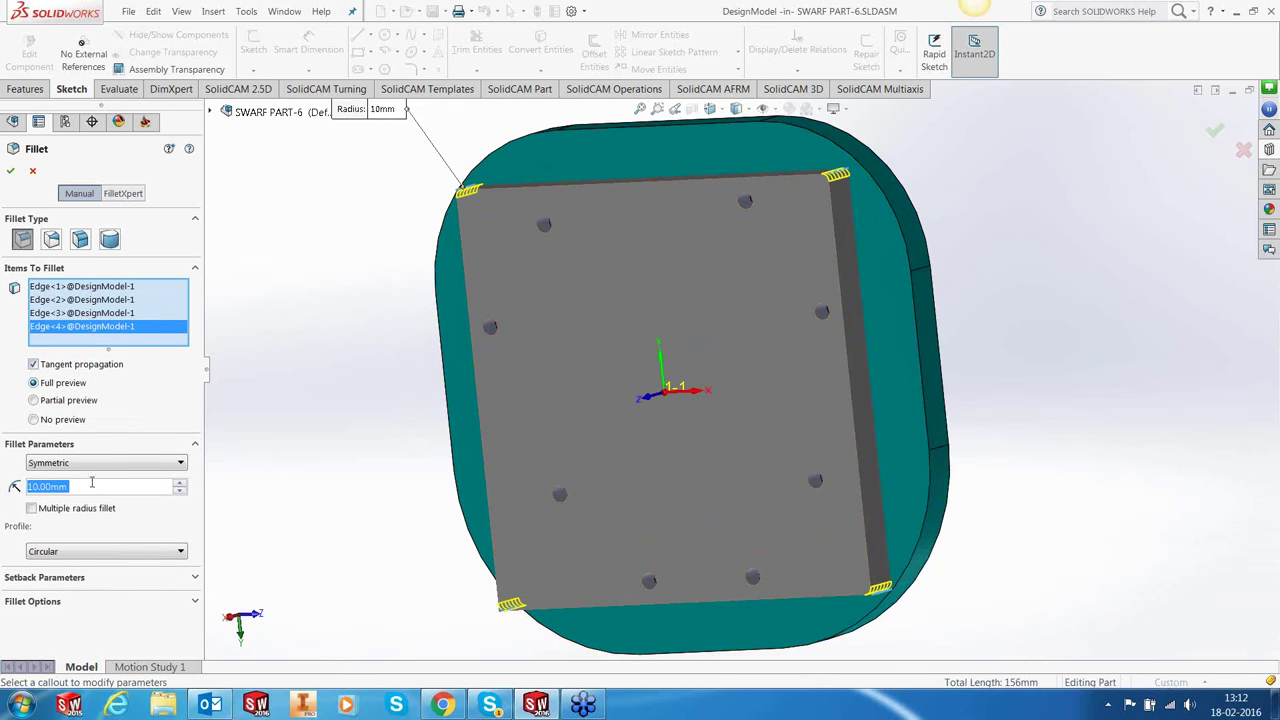
pyautogui.write('60')
pyautogui.press('Tab')
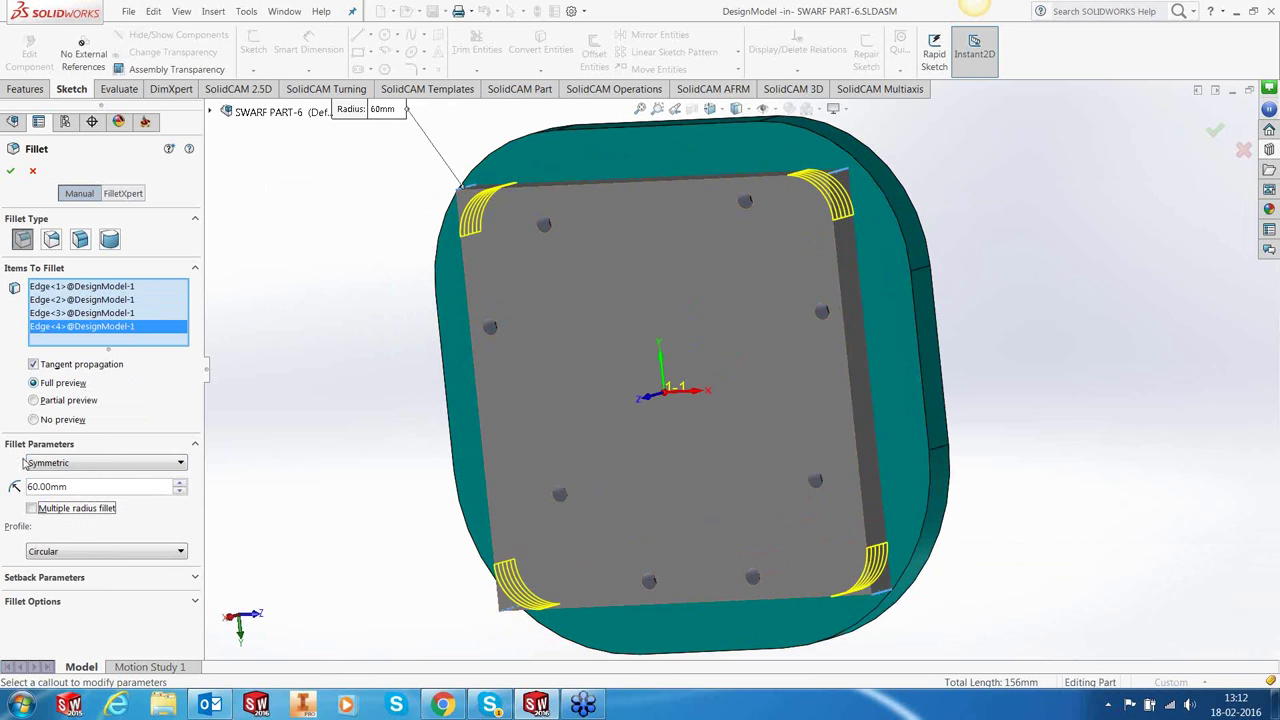
pyautogui.click(10, 170)
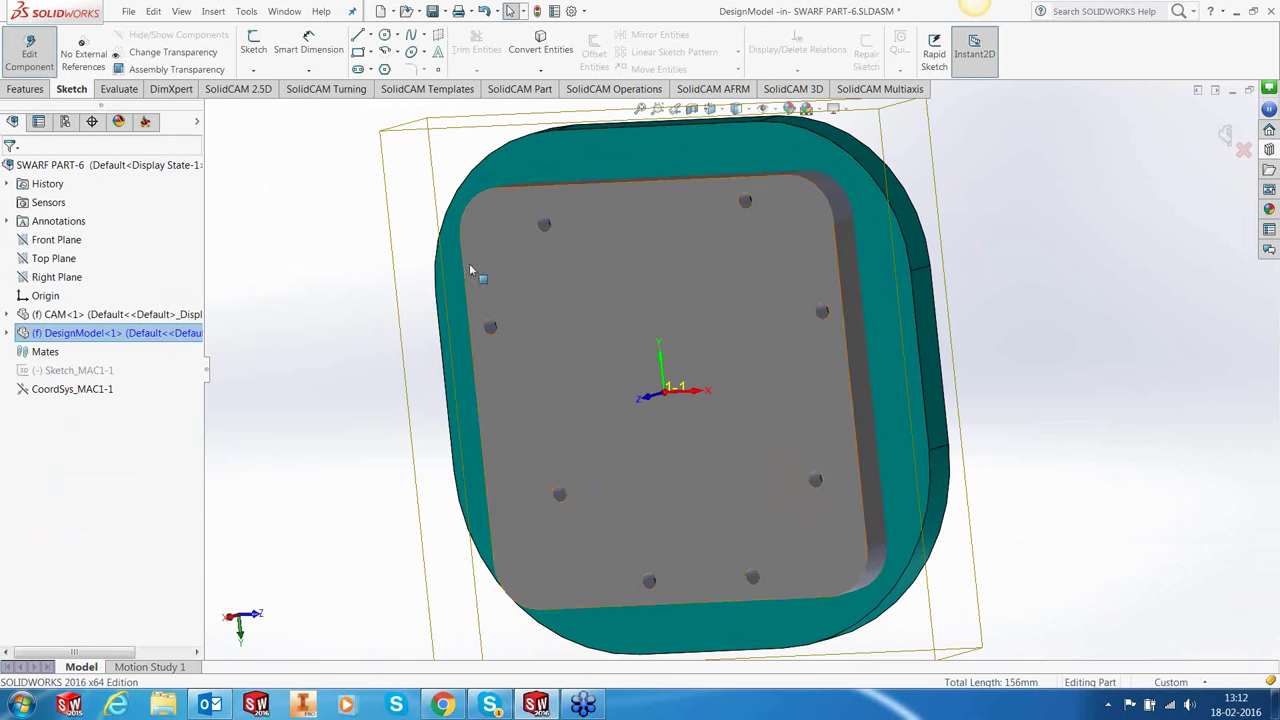
# Hide the STOCK body, finish editing the DesignModel component and return to the CAM-Part tree.
pyautogui.click(8, 334)
pyautogui.click(90, 314)
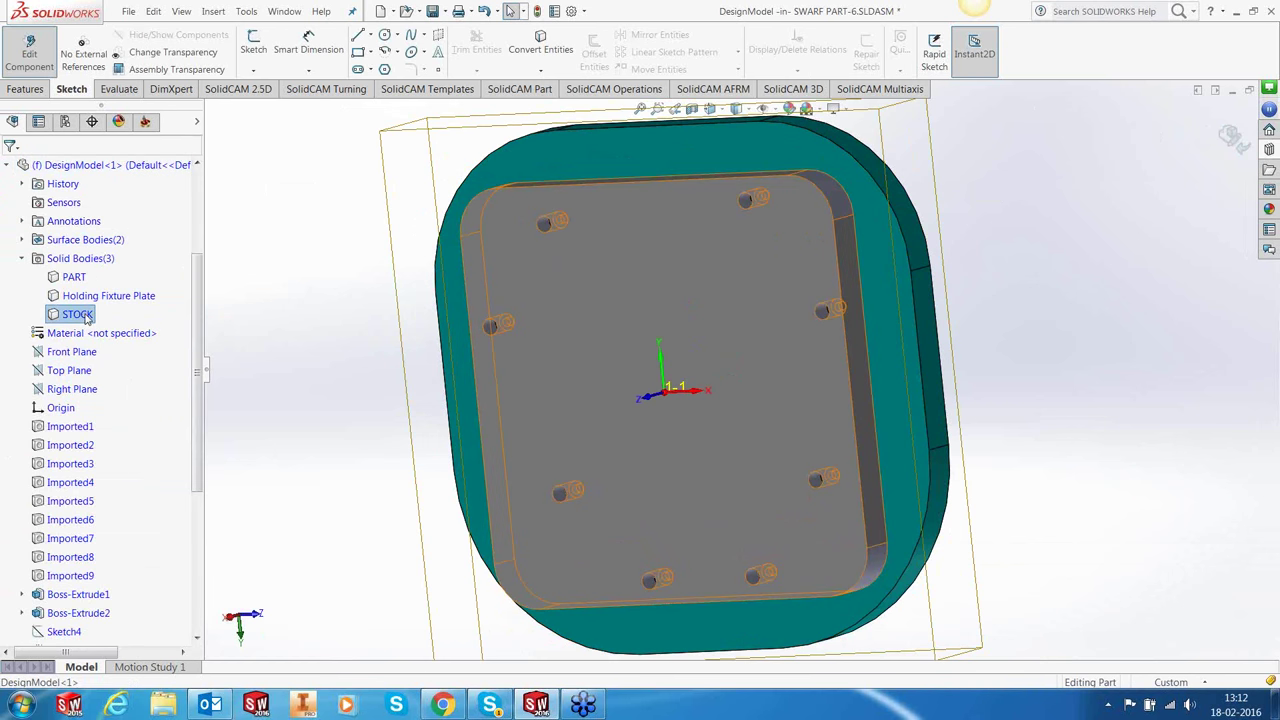
pyautogui.click(93, 298)
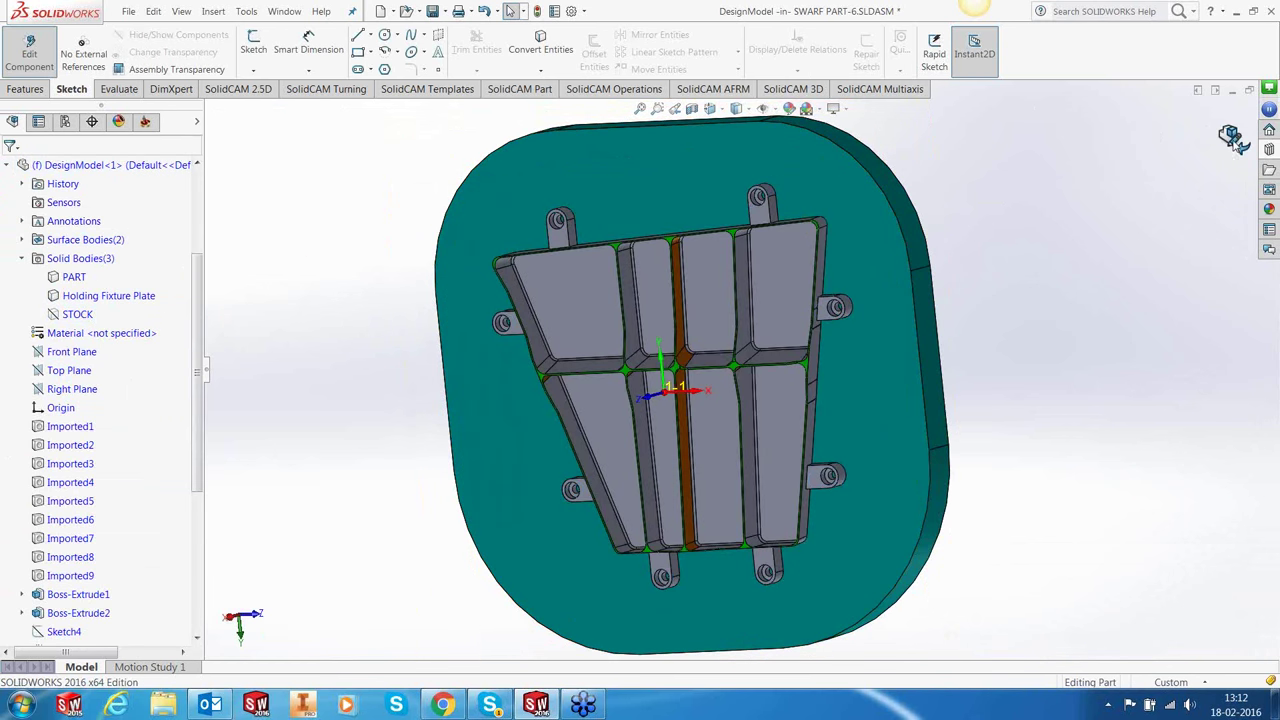
pyautogui.click(30, 50)
pyautogui.click(145, 121)
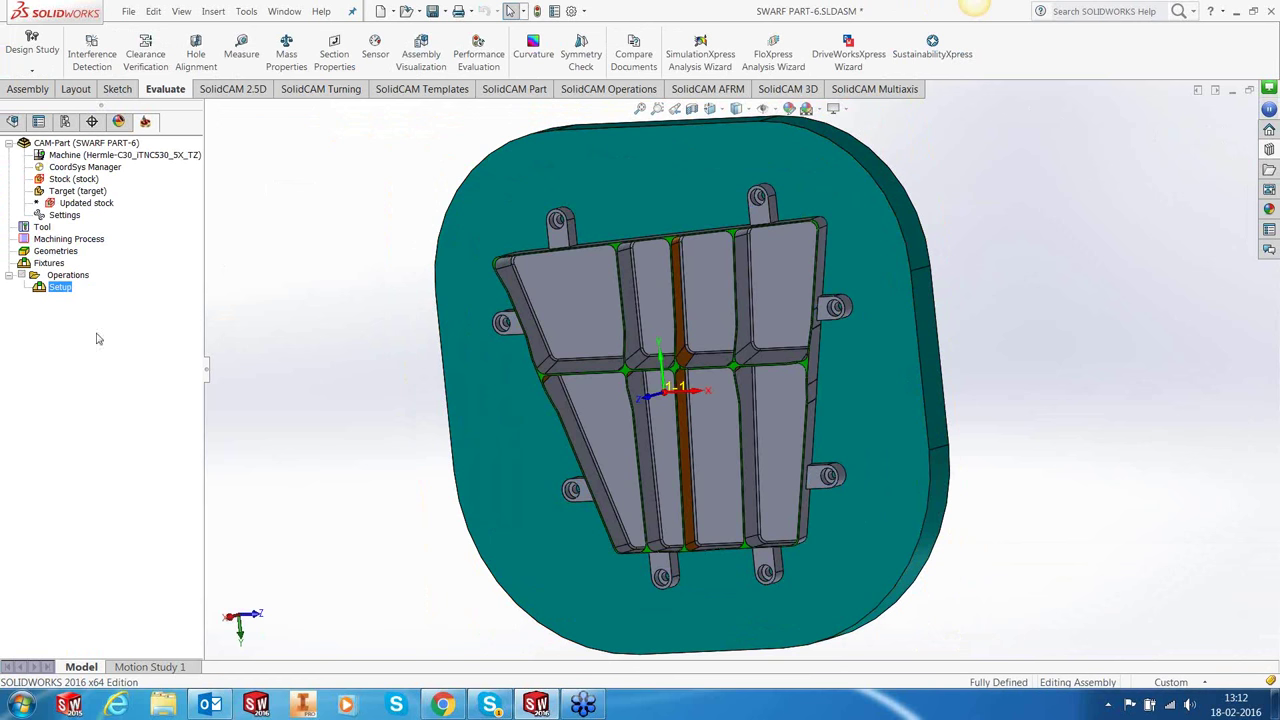
pyautogui.rightClick(70, 292)
pyautogui.click(100, 295)
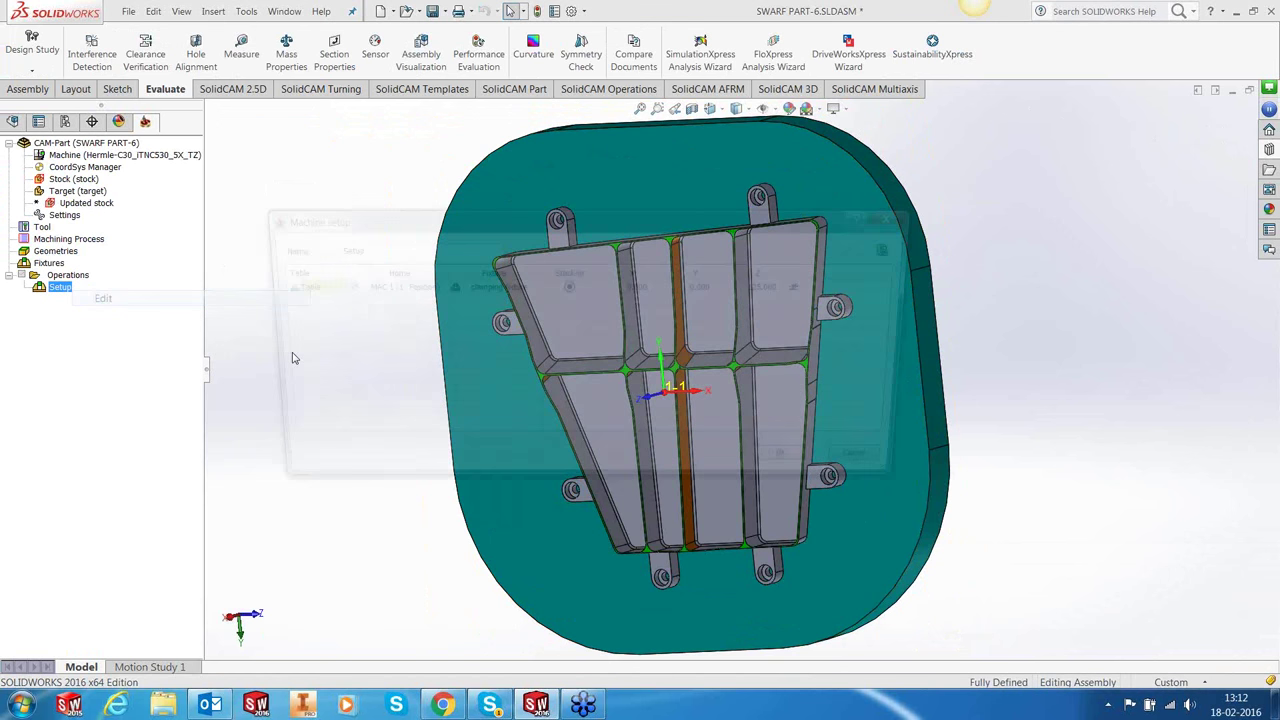
pyautogui.click(880, 469)
# Redefine the CAM-Part's 3D Model stock by selecting the STOCK body with rounded corners.
pyautogui.rightClick(70, 179)
pyautogui.click(90, 186)
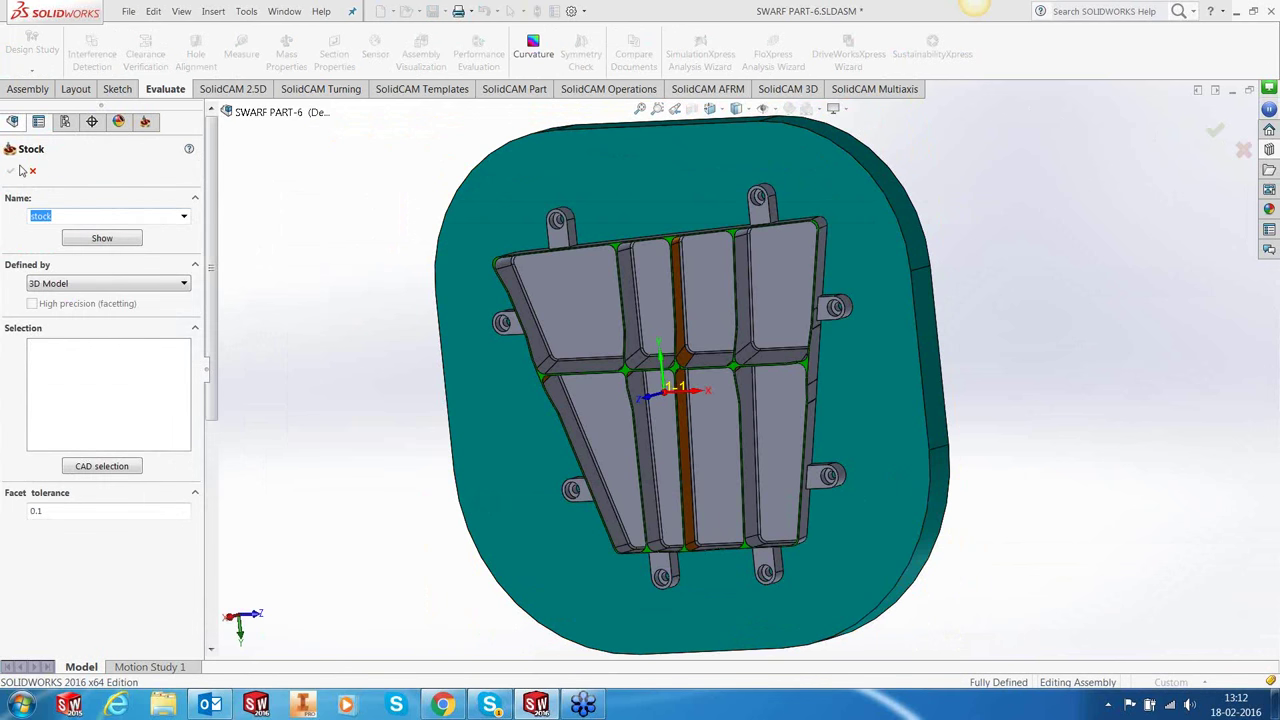
pyautogui.click(226, 111)
pyautogui.click(305, 429)
pyautogui.moveTo(373, 370); pyautogui.dragTo(369, 338, button='middle')
pyautogui.rightClick(46, 354)
pyautogui.click(112, 374)
pyautogui.click(503, 412)
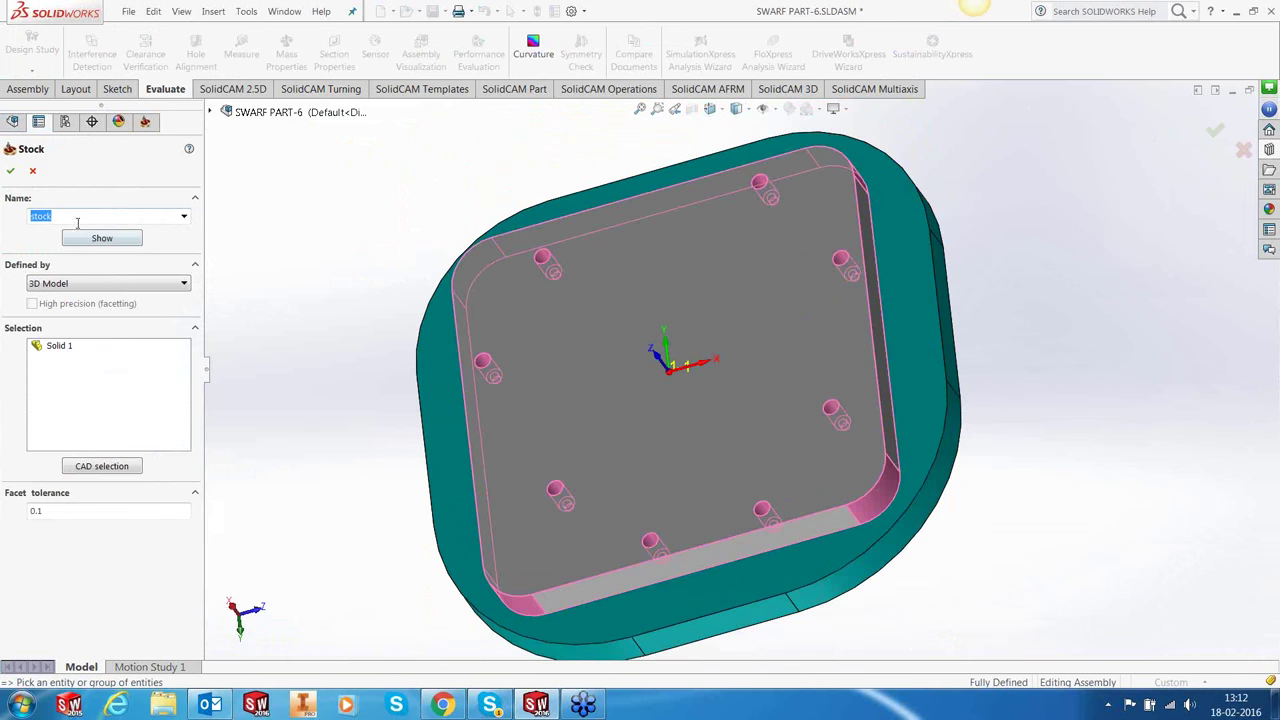
pyautogui.click(10, 170)
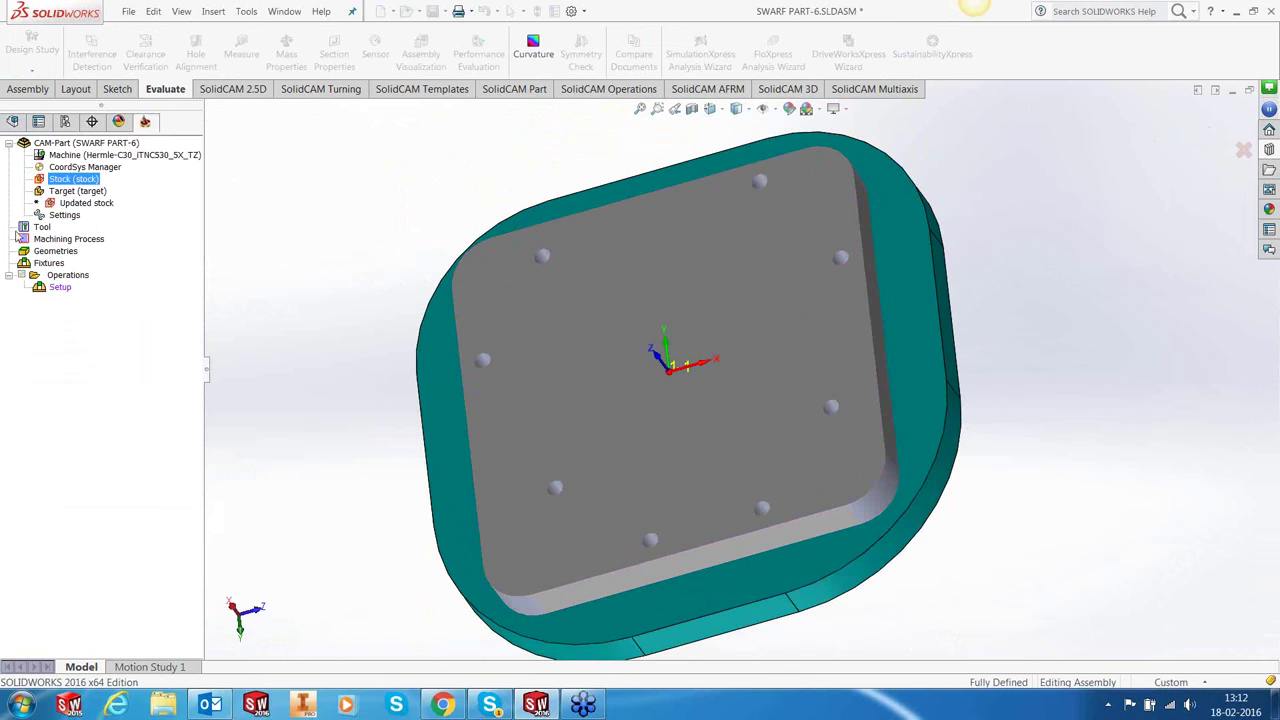
# Reopen the machine setup for editing and preview the machine with the rounded stock on its table.
pyautogui.rightClick(62, 291)
pyautogui.click(88, 296)
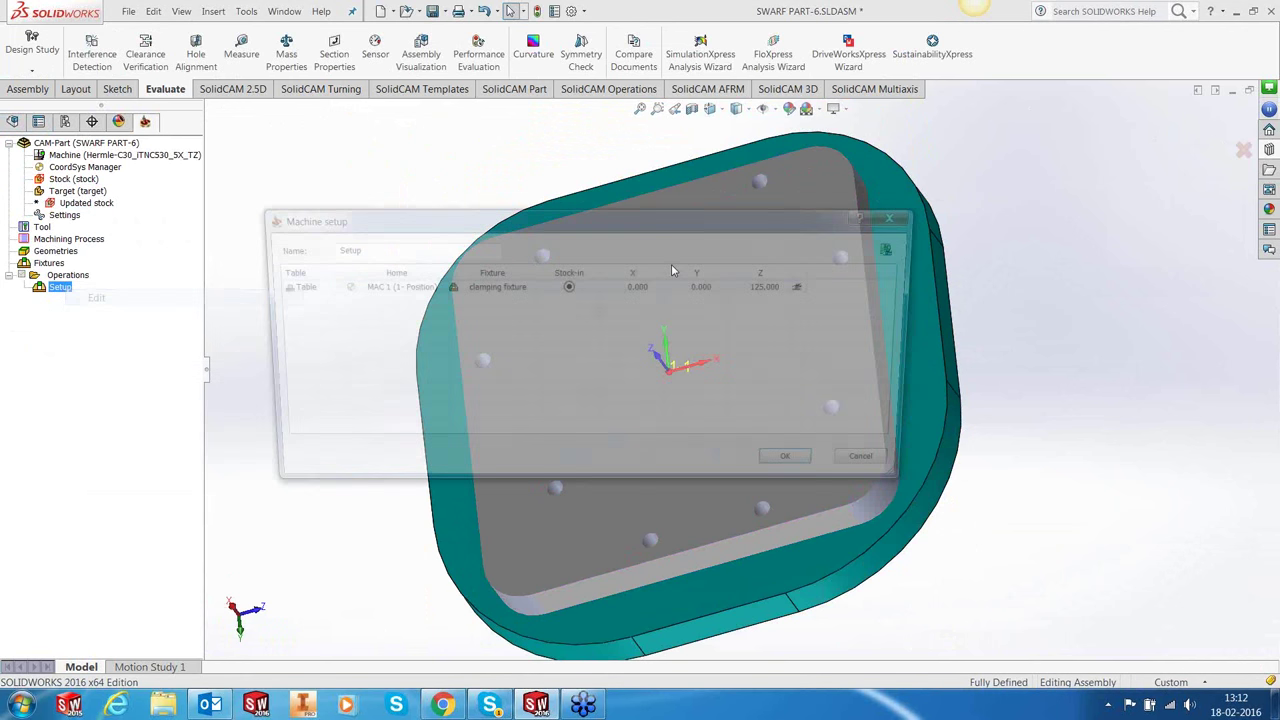
pyautogui.click(902, 250)
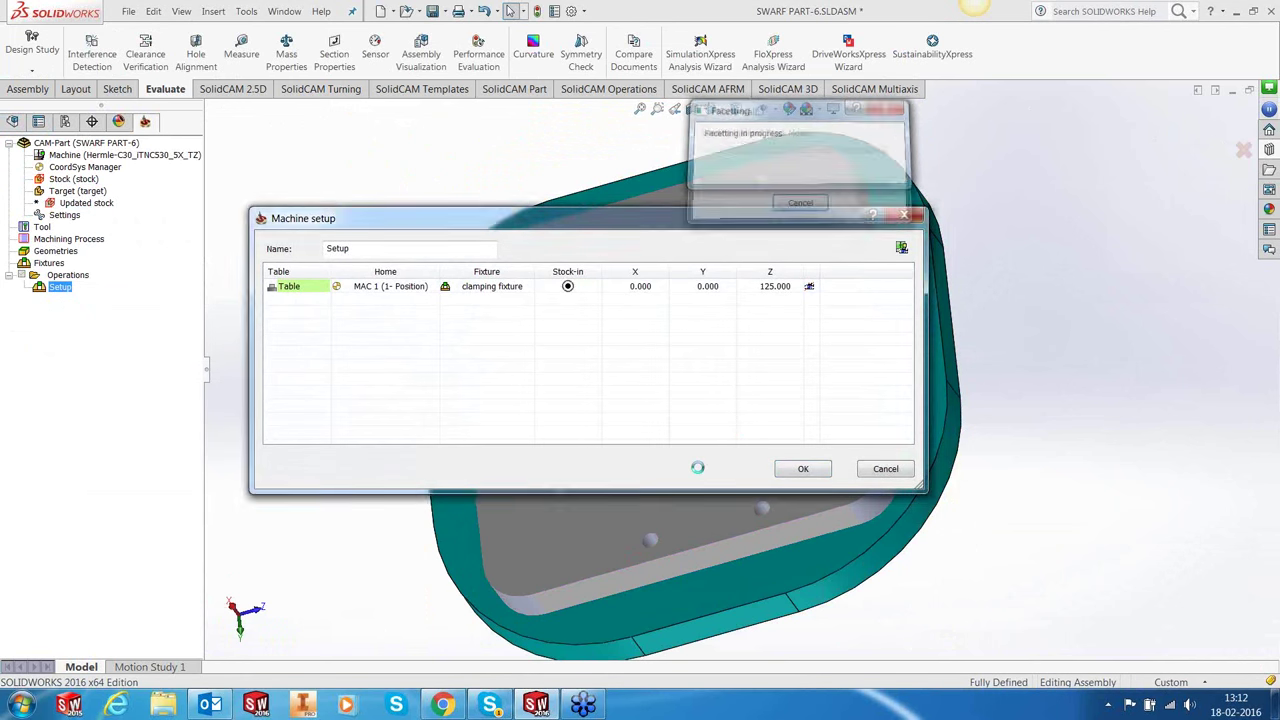
pyautogui.scroll(5, 640, 410)
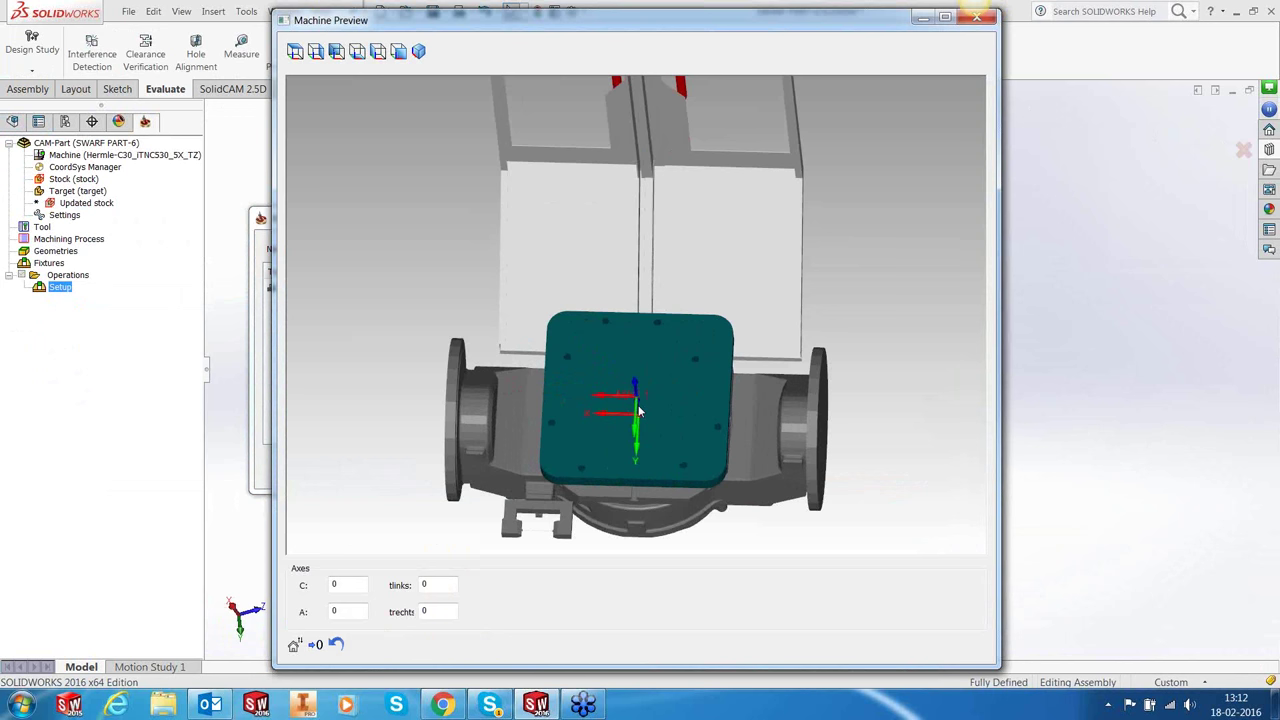
pyautogui.moveTo(626, 479); pyautogui.dragTo(635, 459, button='middle')
# Rotate the C axis to -46 in the machine preview to check the rounded corners' clearance.
pyautogui.click(351, 586)
pyautogui.scroll(-2, 351, 586)
pyautogui.write('-35')
pyautogui.press('Return')
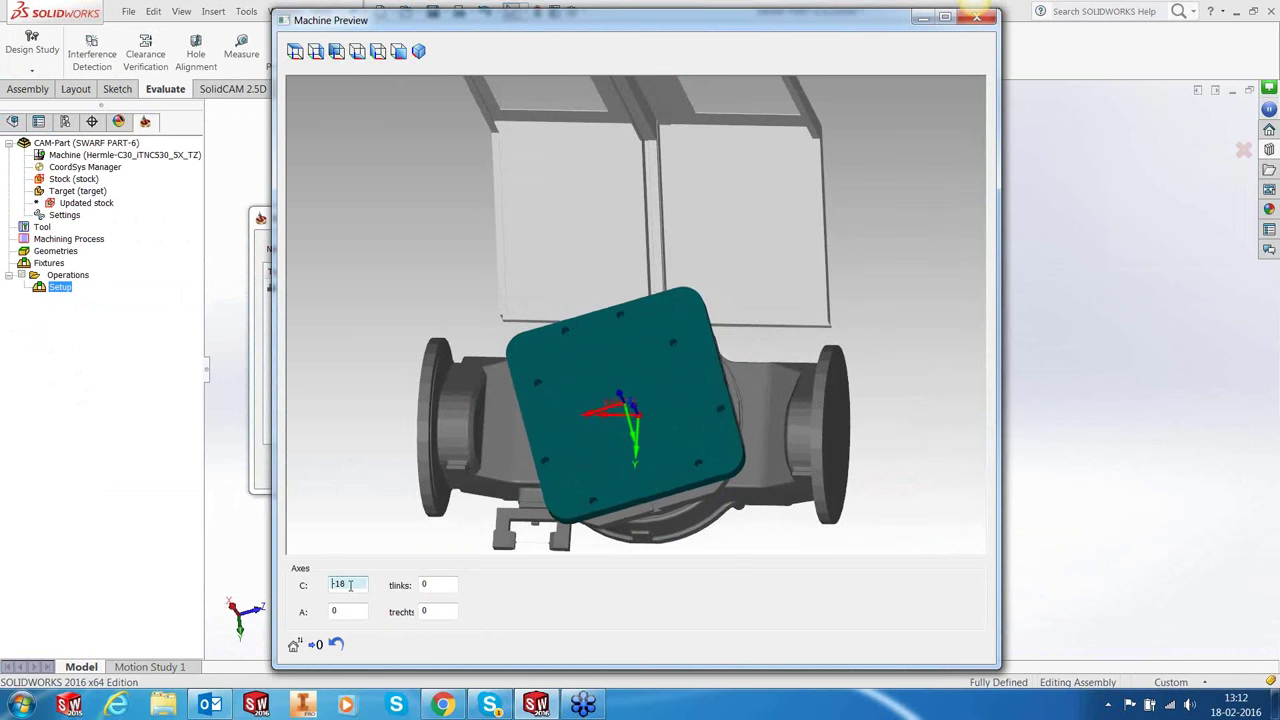
pyautogui.scroll(-11, 351, 586)
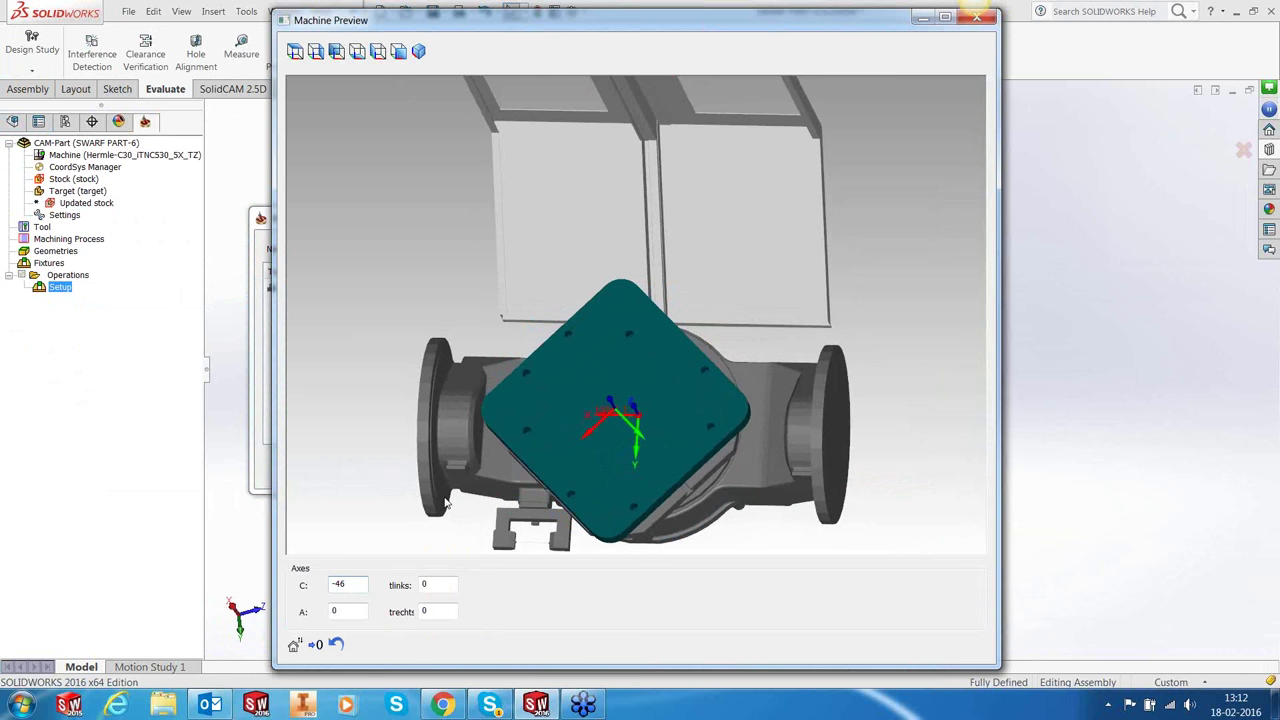
# Examine the gap between the rounded stock corner and the machine's side flange in the machine preview.
pyautogui.moveTo(541, 420); pyautogui.dragTo(552, 419, button='middle')
pyautogui.scroll(-5, 478, 408)
pyautogui.scroll(4, 461, 419)
pyautogui.scroll(5, 460, 418)
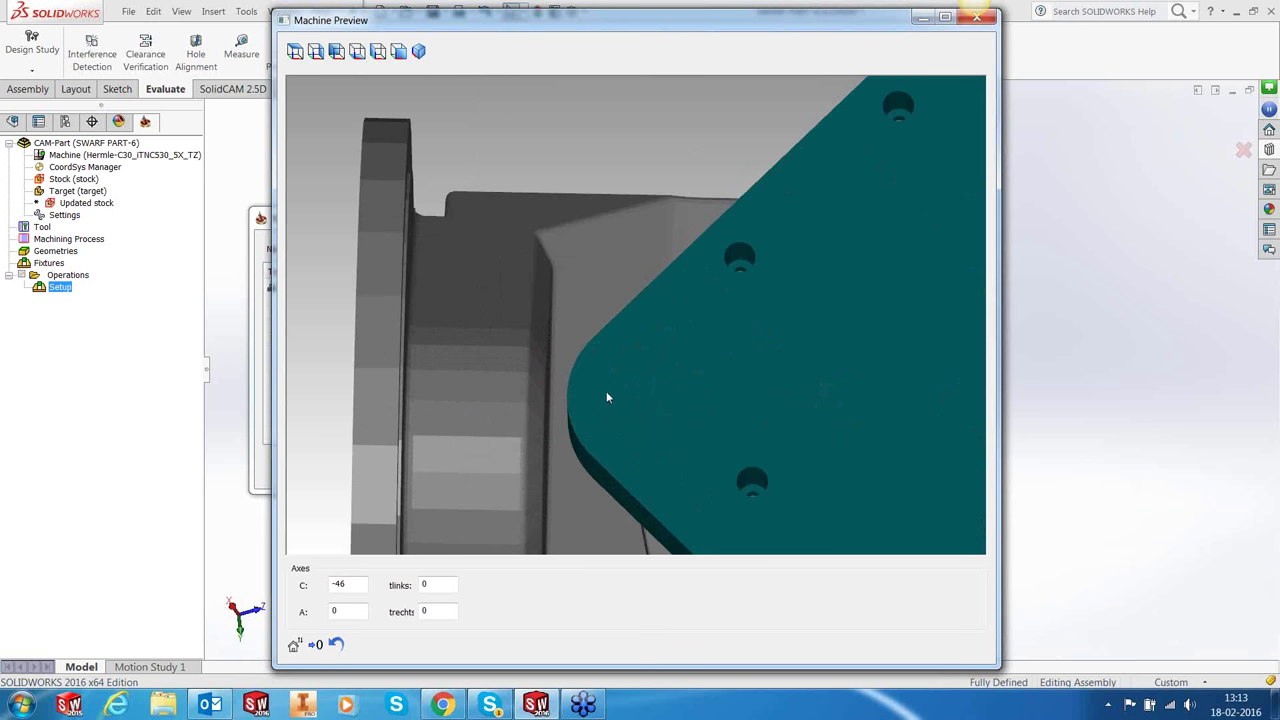
pyautogui.scroll(3, 688, 397)
pyautogui.scroll(-5, 687, 397)
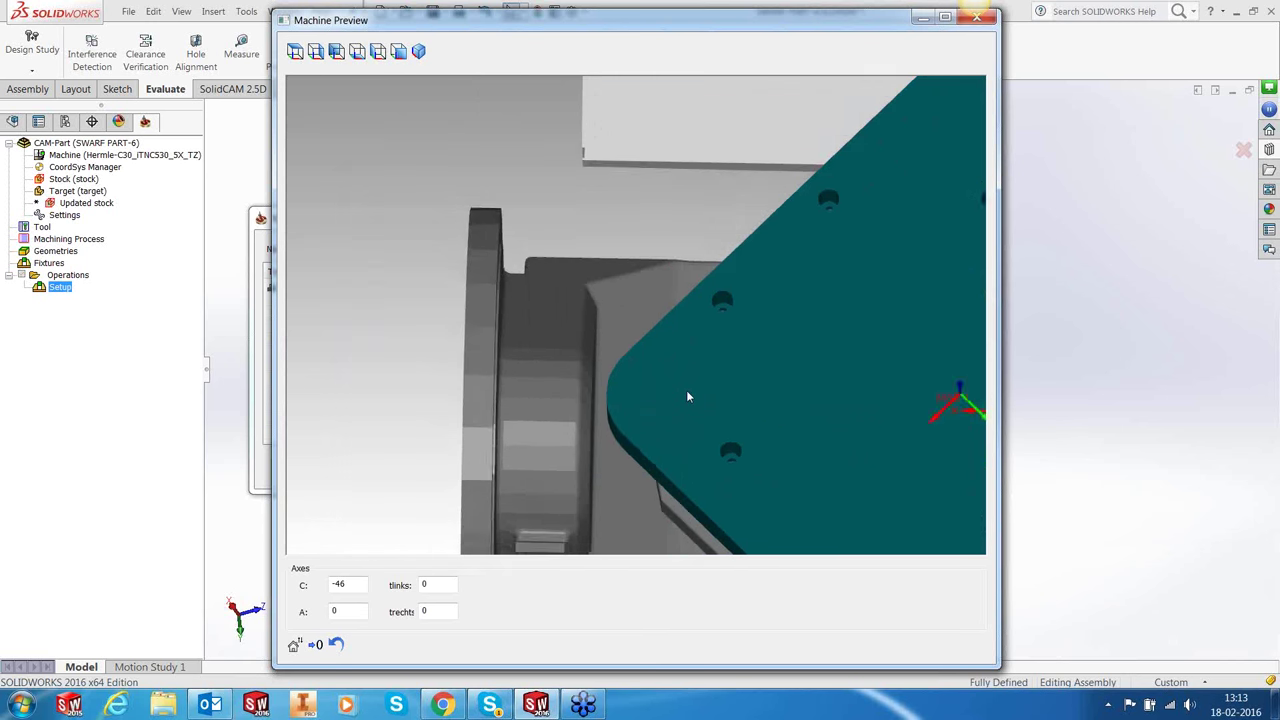
pyautogui.moveTo(812, 381); pyautogui.dragTo(705, 356, button='middle')
pyautogui.scroll(-11, 356, 584)
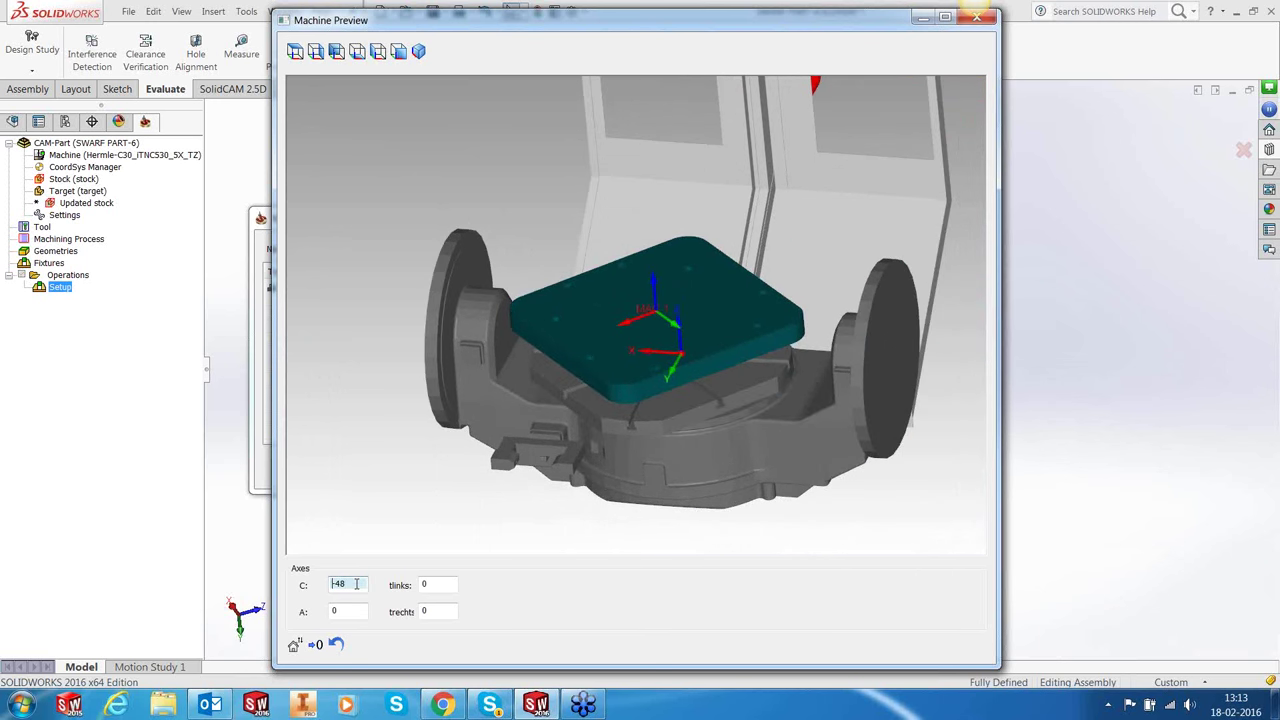
# Rotate the C axis to -128 in the machine preview to check corner clearance, and accept the machine setup.
pyautogui.scroll(-20, 356, 584)
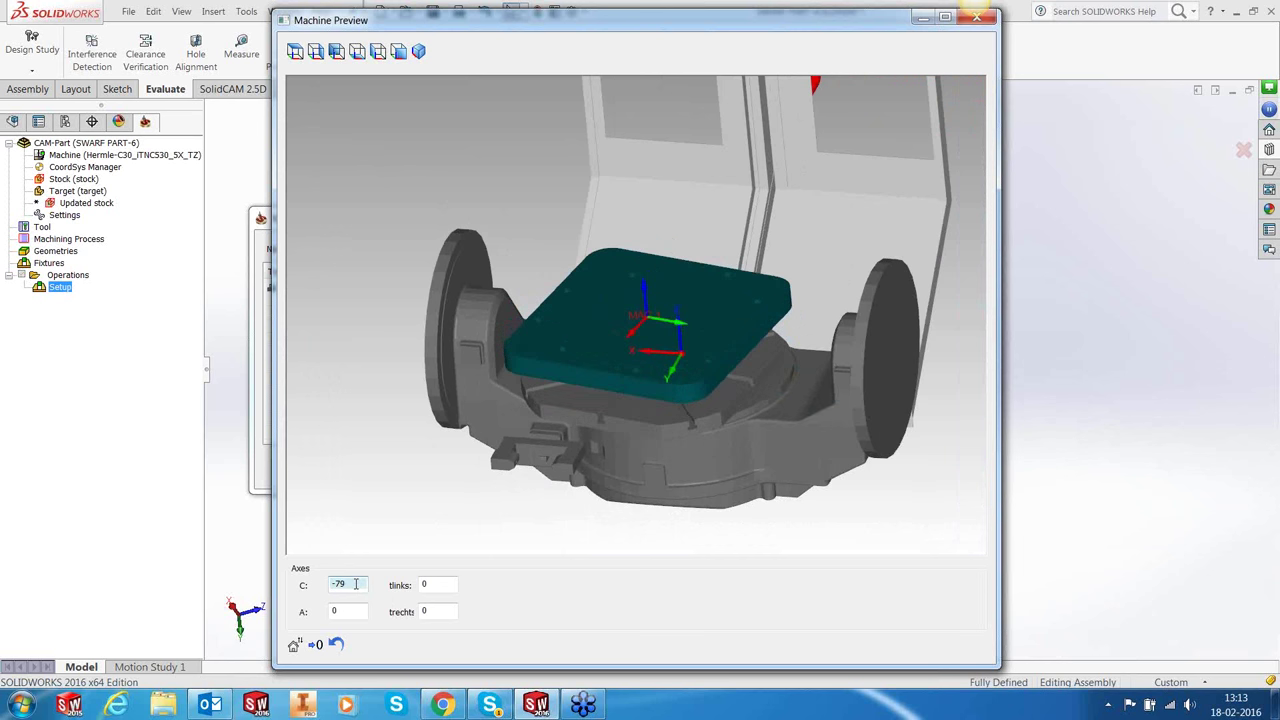
pyautogui.scroll(-18, 356, 584)
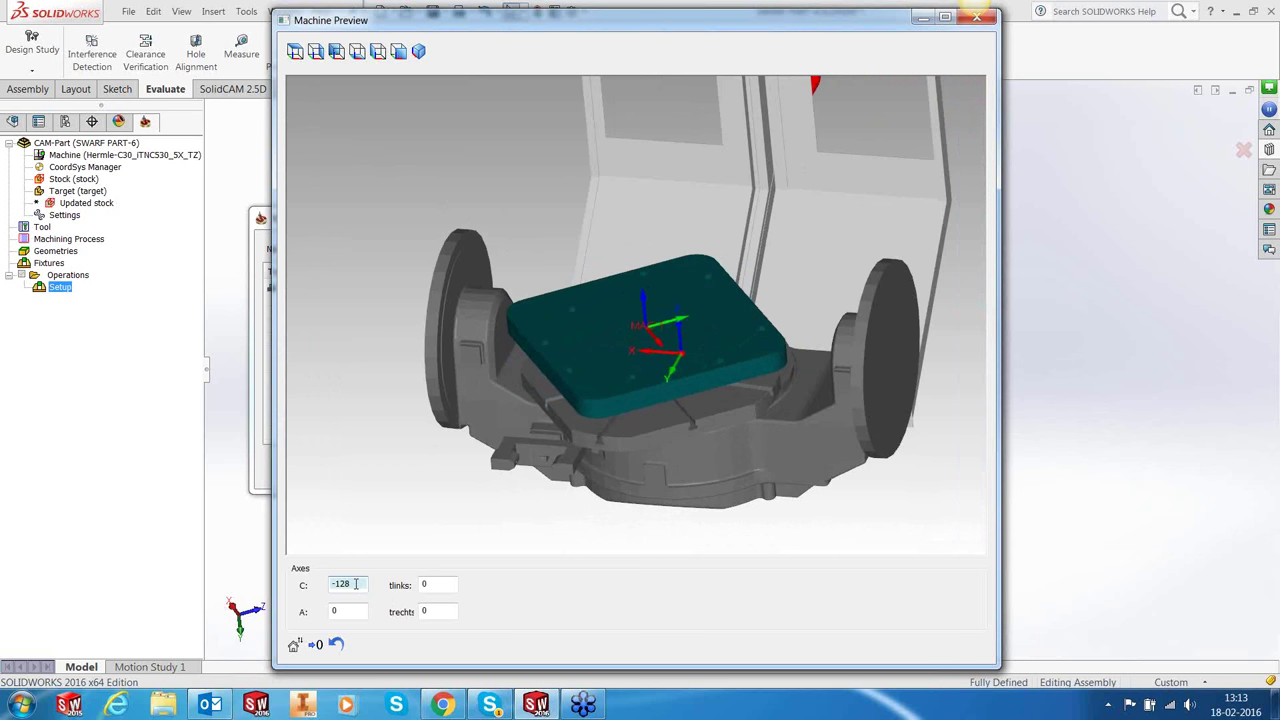
pyautogui.click(355, 584)
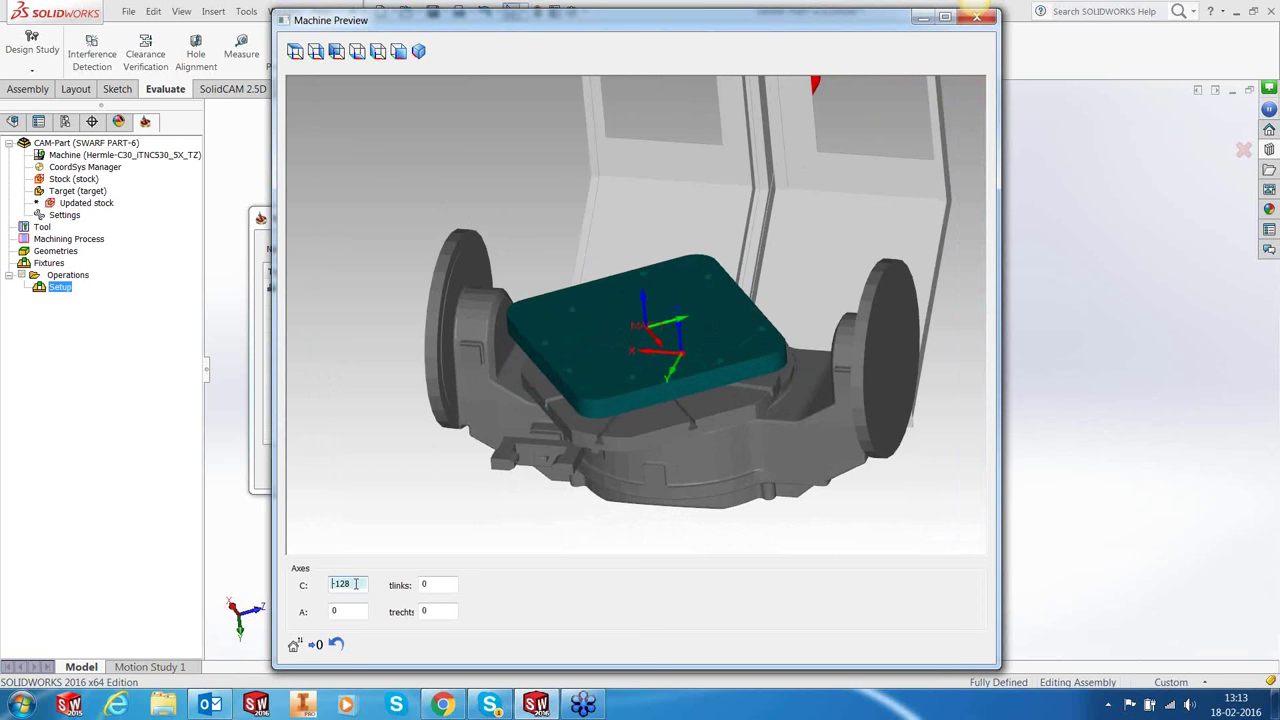
pyautogui.moveTo(397, 454)
pyautogui.mouseDown(button='middle')
pyautogui.moveTo(421, 478)
pyautogui.moveTo(404, 473)
pyautogui.mouseUp(button='middle')
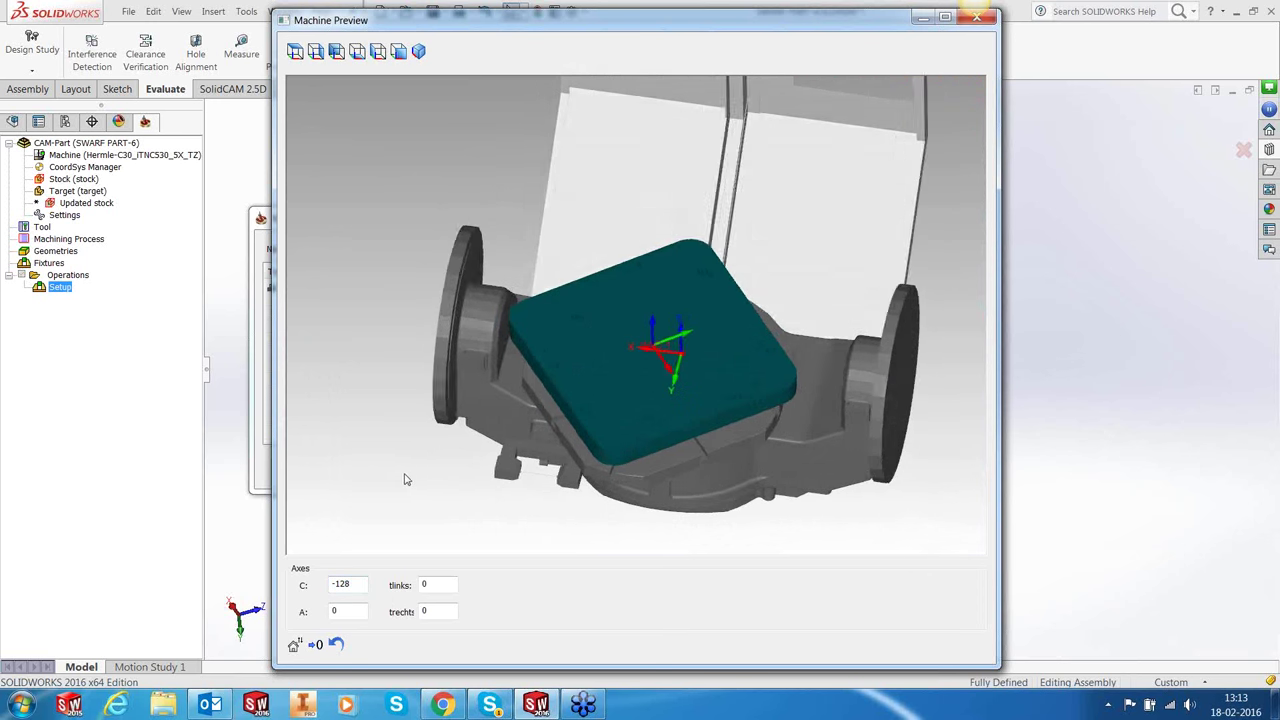
pyautogui.click(976, 18)
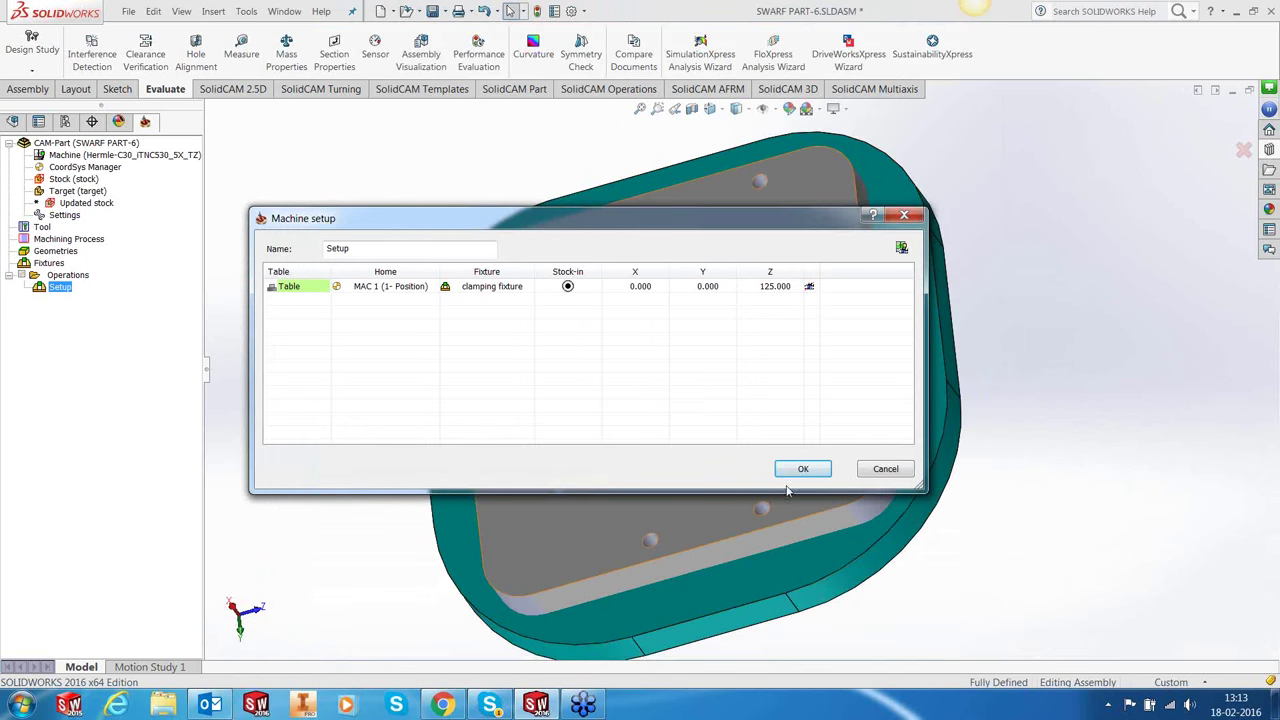
pyautogui.click(797, 470)
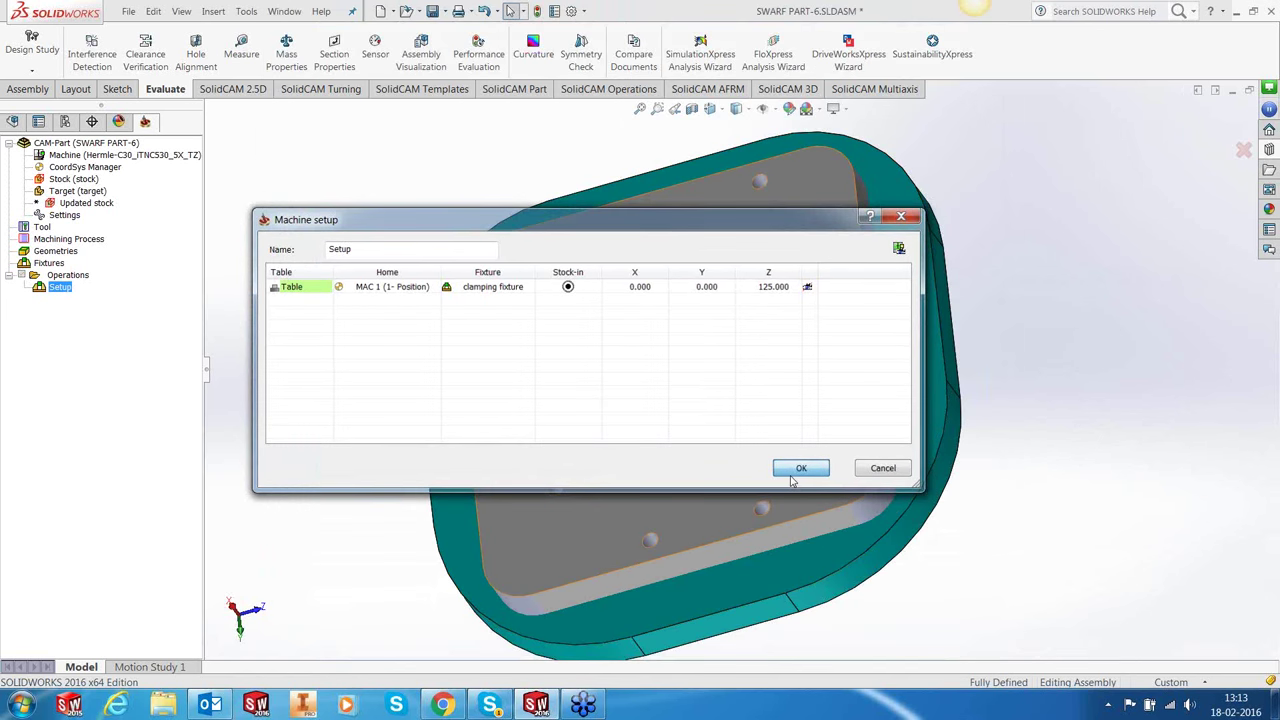
# Hide the STOCK and Holding Fixture Plate bodies of the DesignModel component and return to the CAM-Part tree.
pyautogui.click(12, 121)
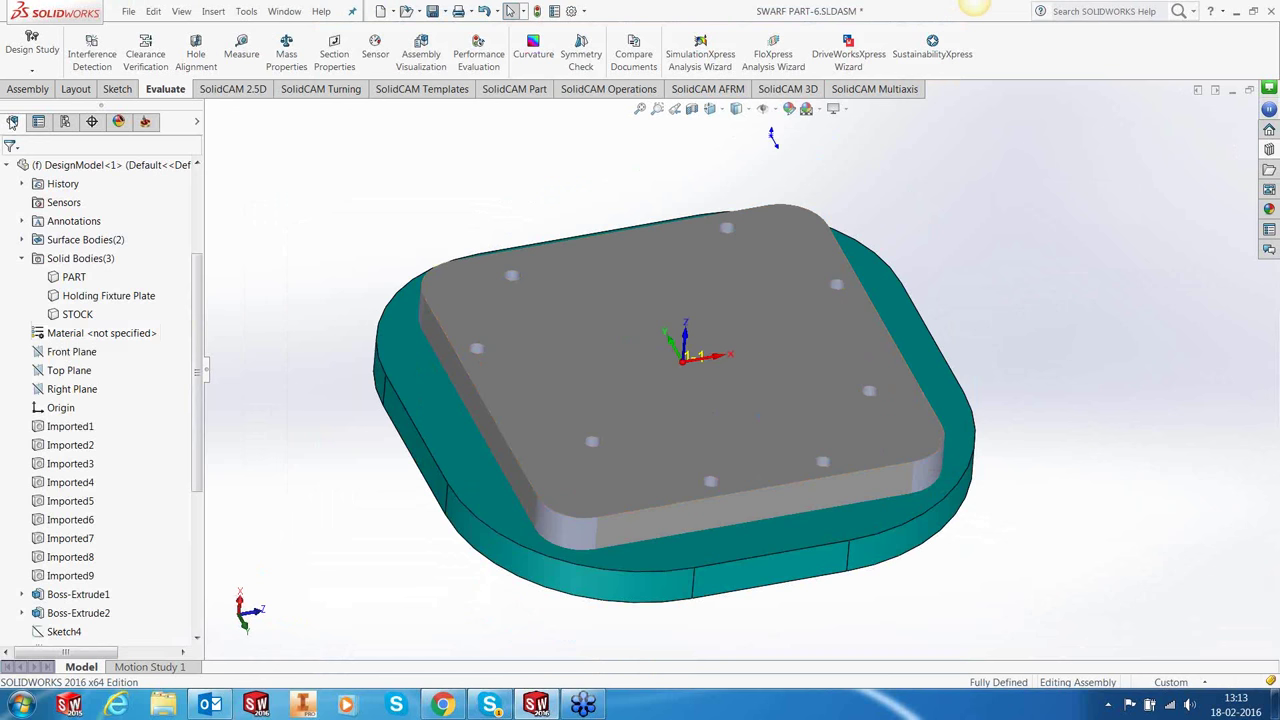
pyautogui.click(80, 315)
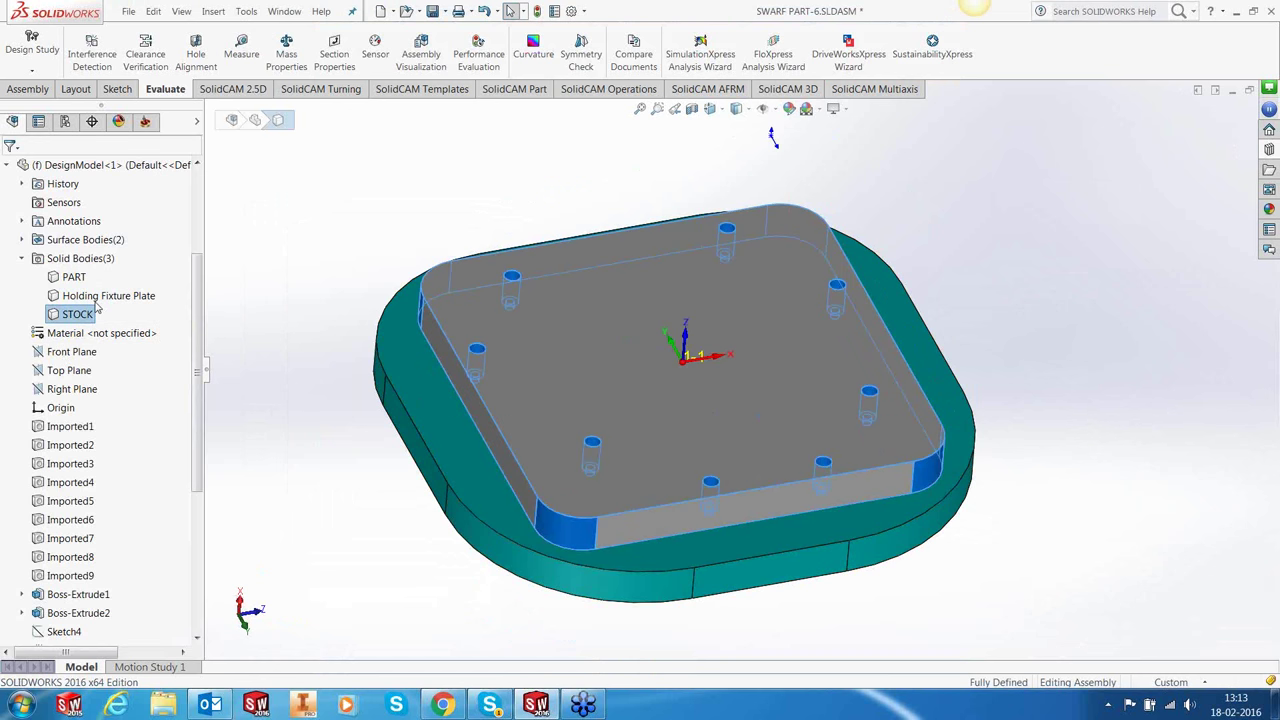
pyautogui.click(99, 298)
pyautogui.click(117, 285)
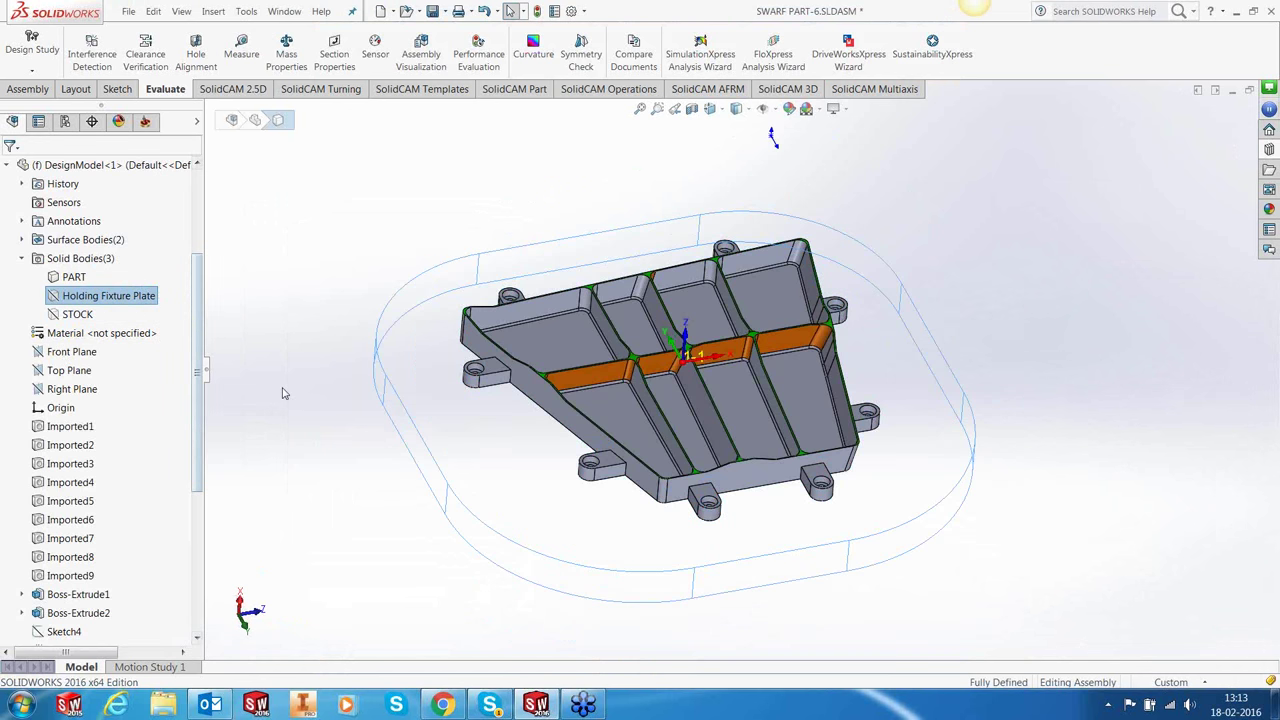
pyautogui.click(447, 368)
pyautogui.moveTo(562, 367); pyautogui.dragTo(565, 379, button='middle')
pyautogui.click(145, 121)
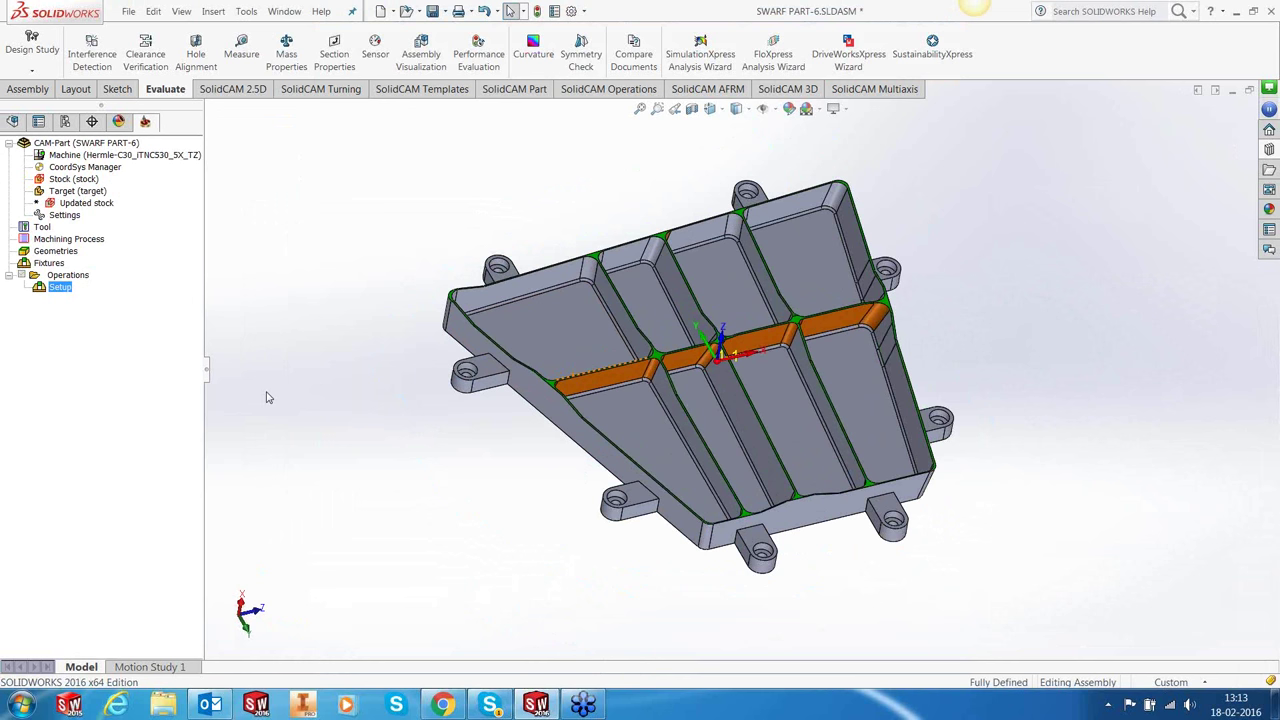
pyautogui.click(737, 109)
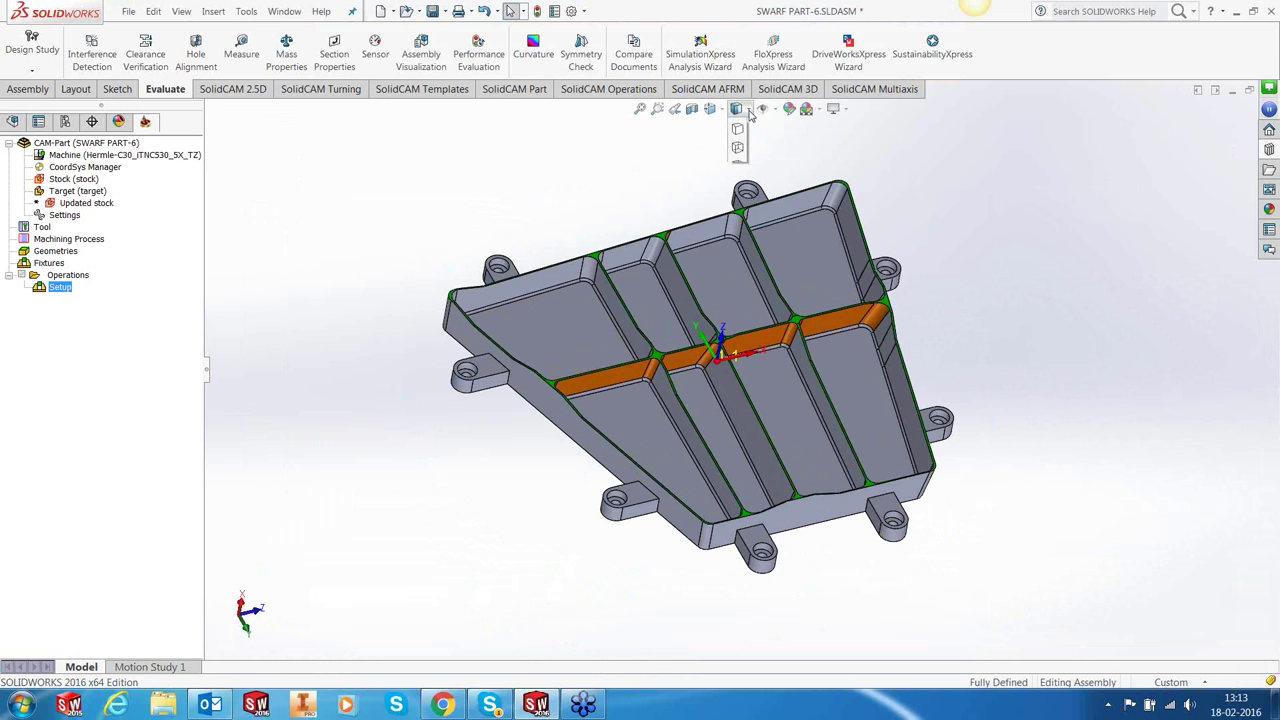
pyautogui.click(711, 112)
pyautogui.click(862, 168)
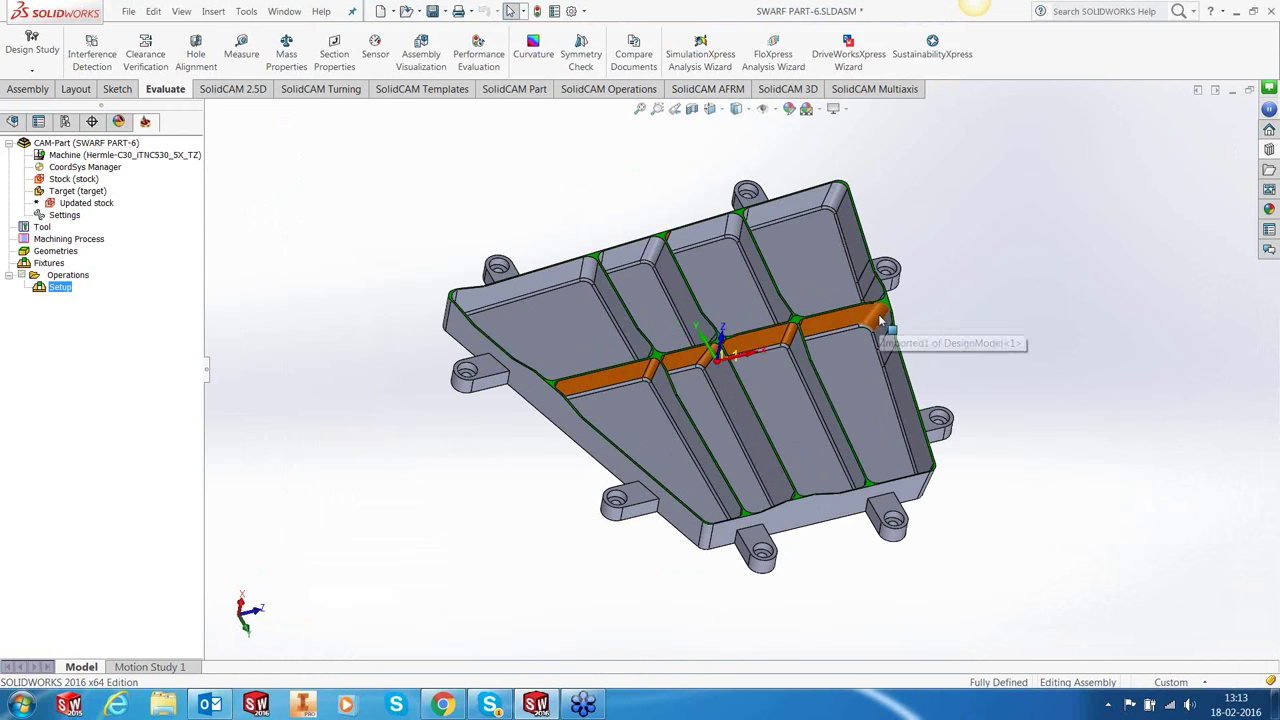
# Measure the thickness of the middle rib between its two opposite side faces.
pyautogui.scroll(-2, 880, 320)
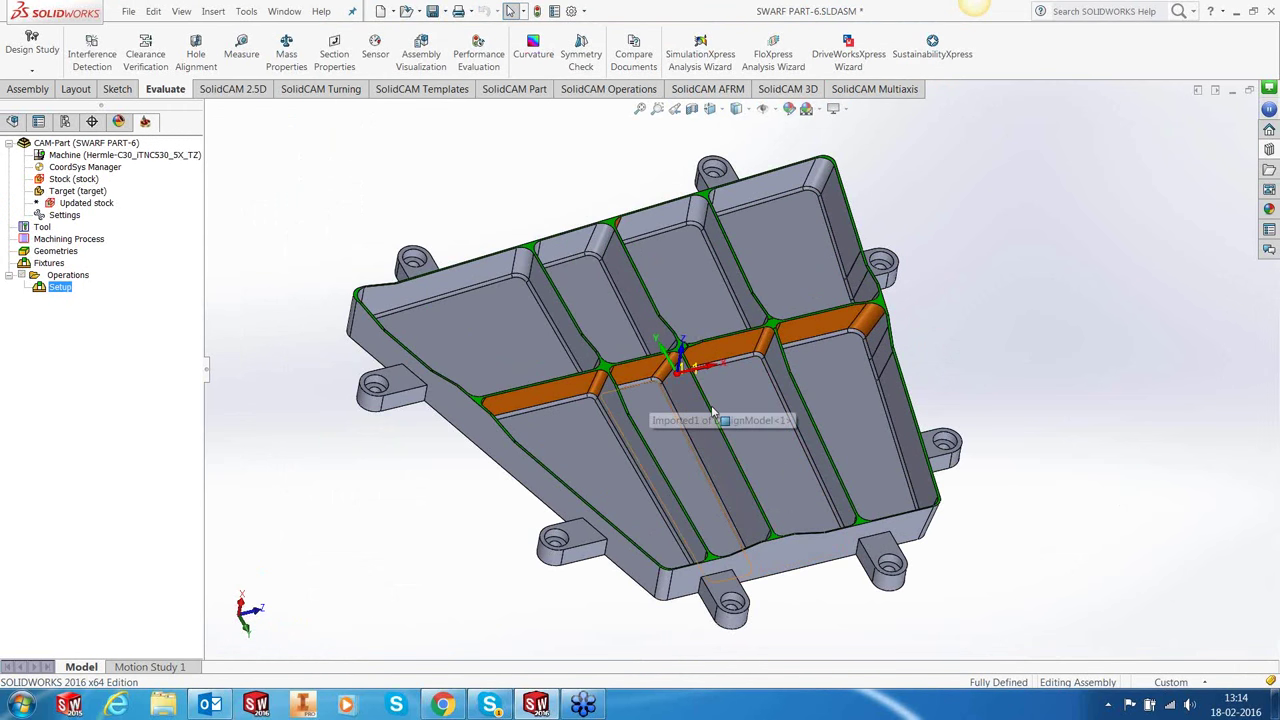
pyautogui.scroll(-7, 713, 411)
pyautogui.click(245, 54)
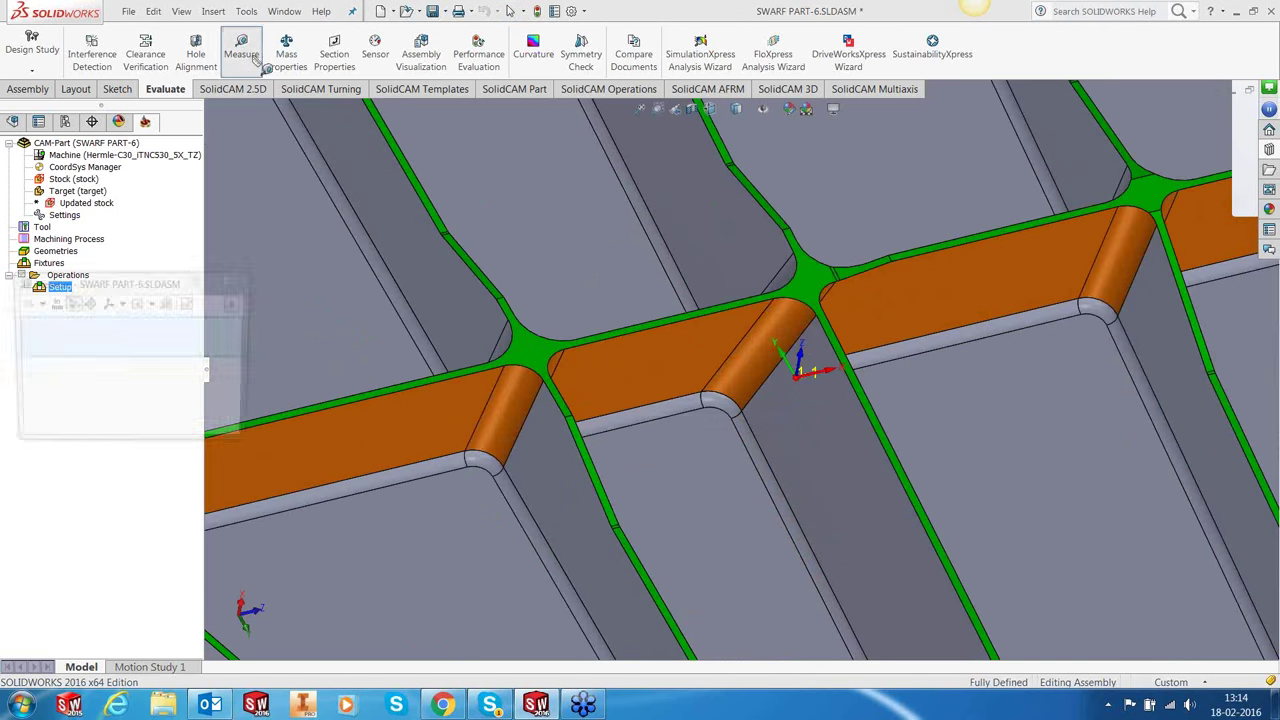
pyautogui.click(680, 370)
pyautogui.moveTo(682, 372); pyautogui.dragTo(652, 407, button='middle')
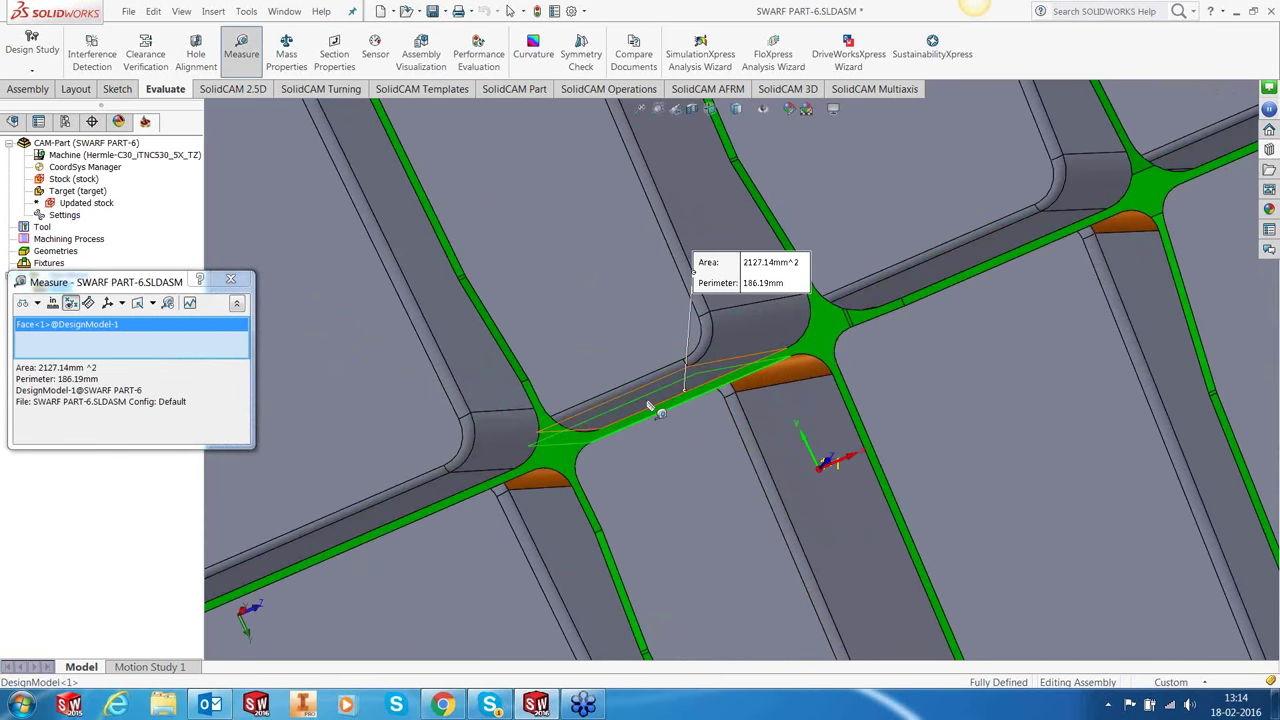
pyautogui.click(650, 405)
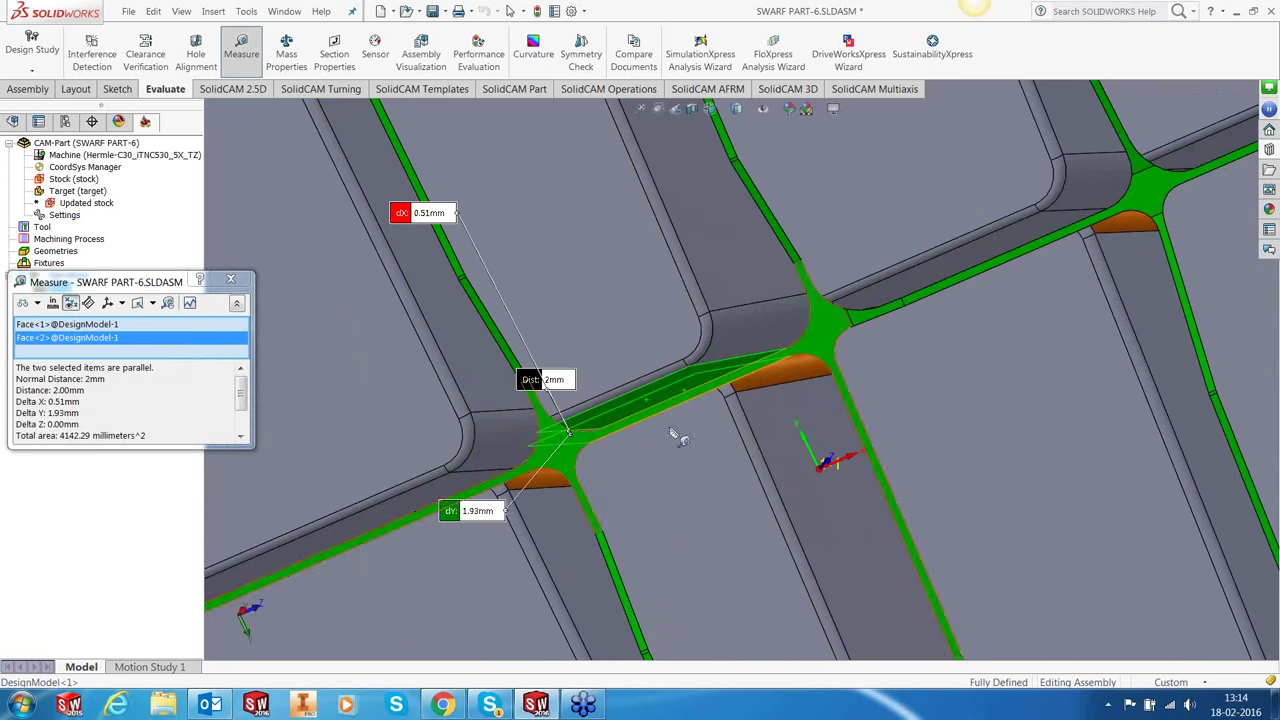
pyautogui.scroll(4, 683, 427)
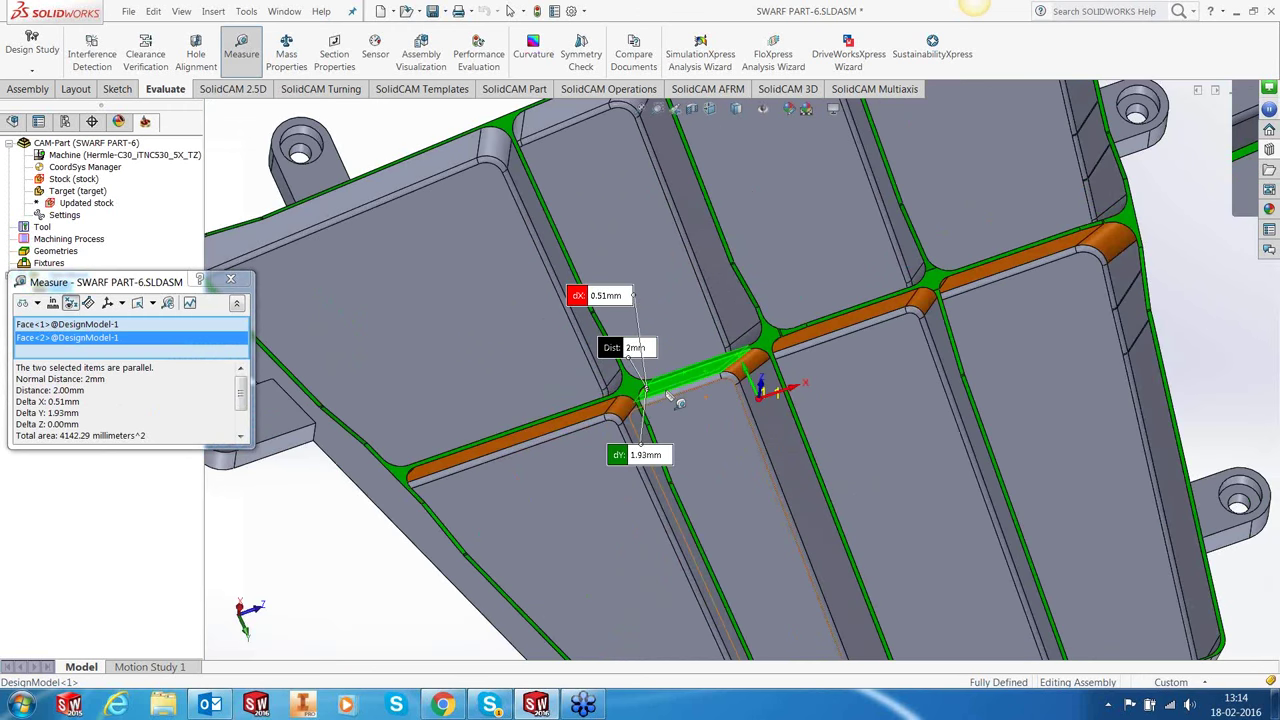
pyautogui.scroll(5, 679, 403)
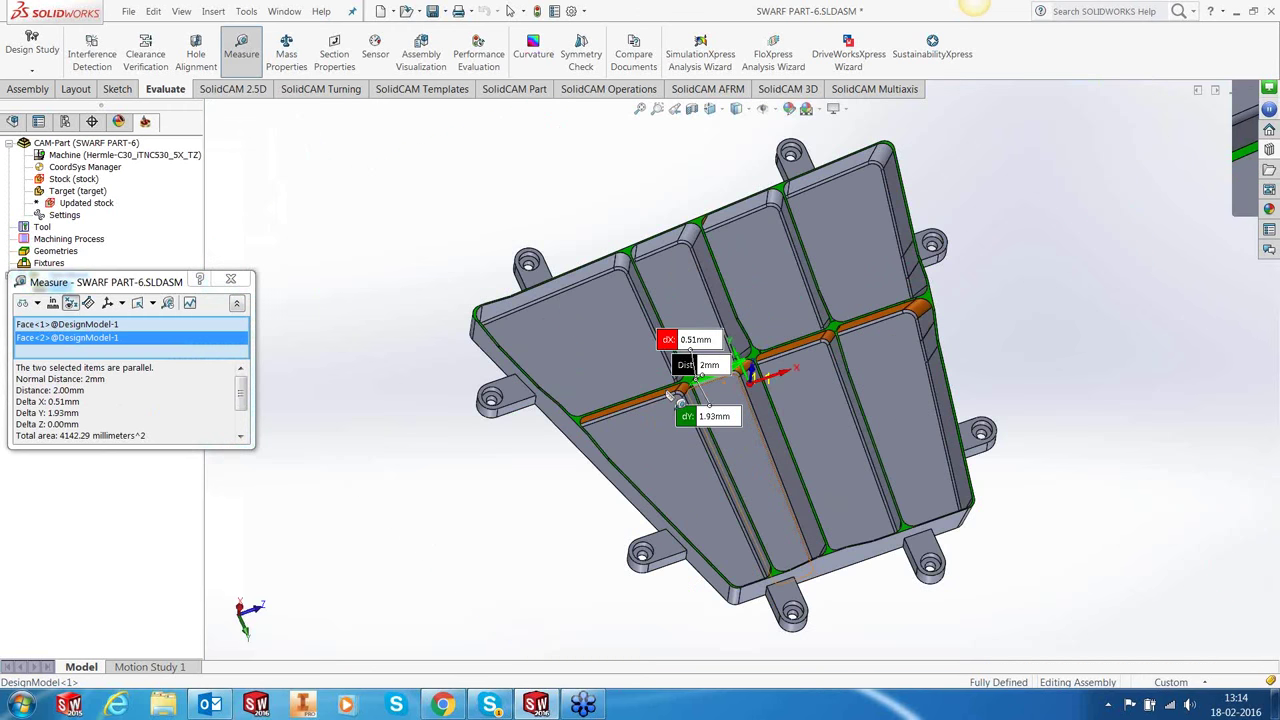
pyautogui.click(230, 278)
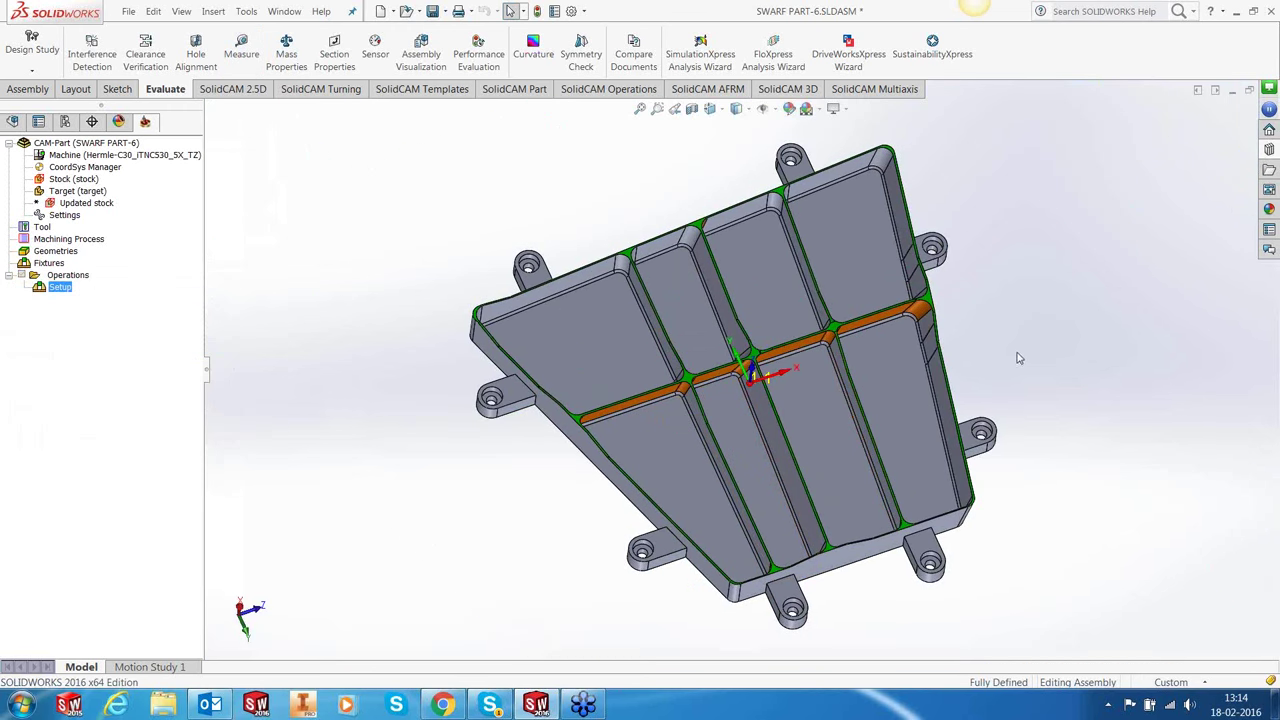
# Examine the frame part's pocket floors and the inclined walls of the thin ribs between them.
pyautogui.scroll(-2, 1015, 352)
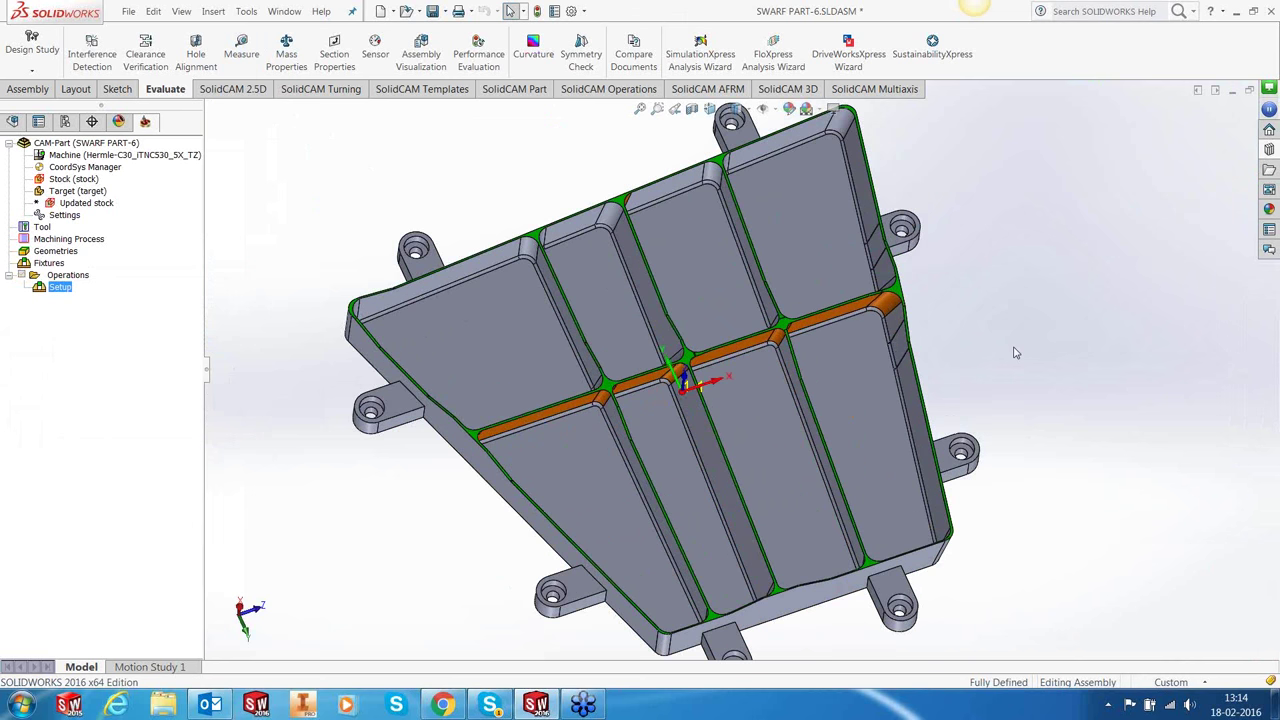
pyautogui.scroll(2, 1015, 352)
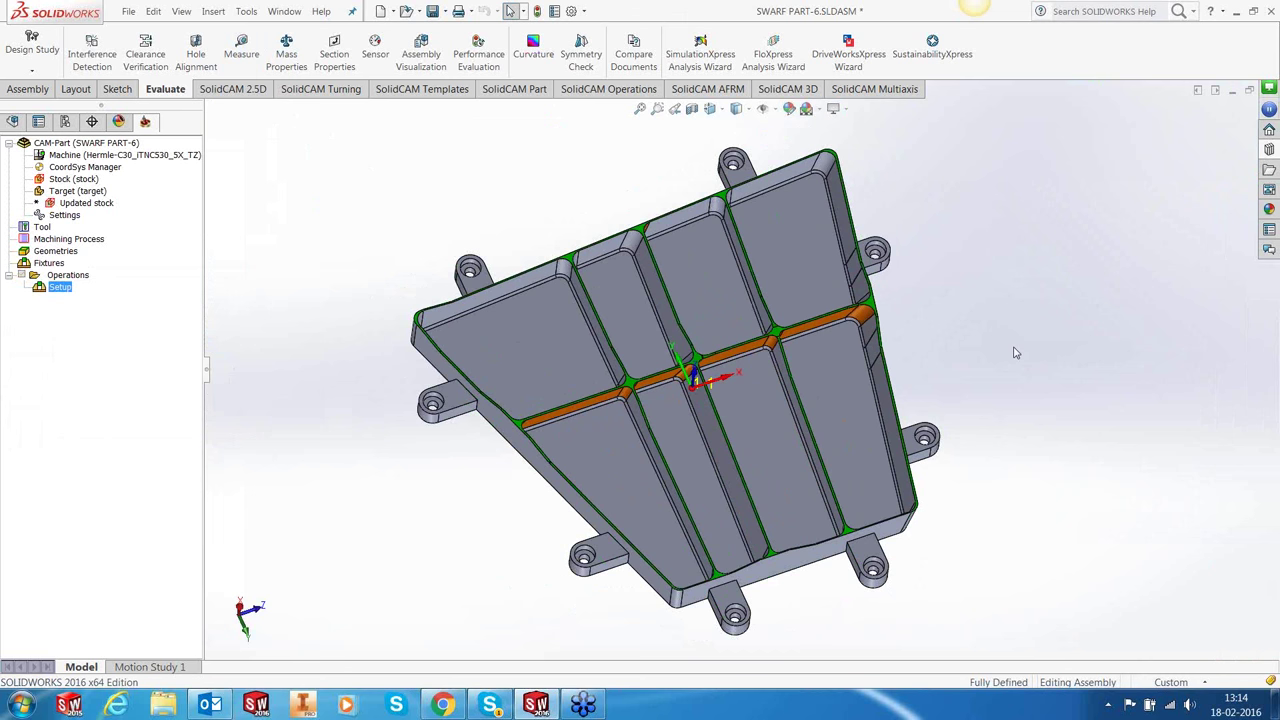
pyautogui.moveTo(780, 415); pyautogui.dragTo(740, 412, button='middle')
pyautogui.scroll(-3, 679, 450)
pyautogui.click(679, 450)
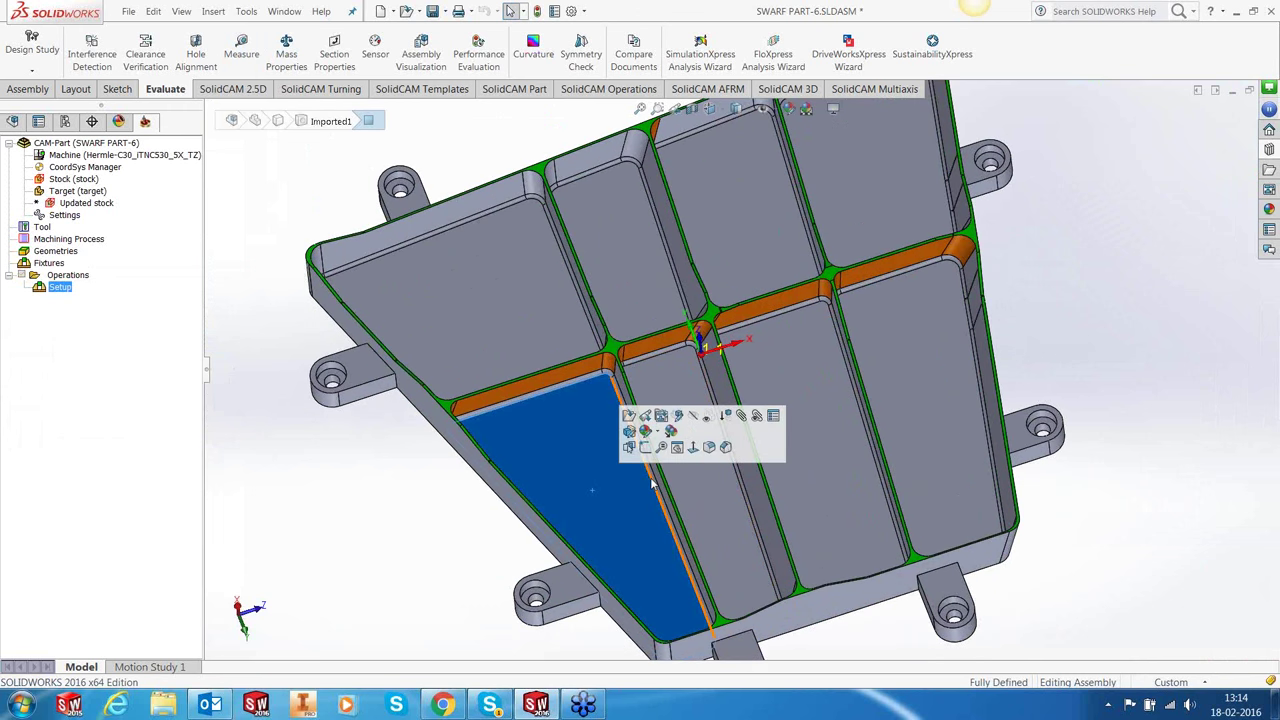
pyautogui.click(706, 486)
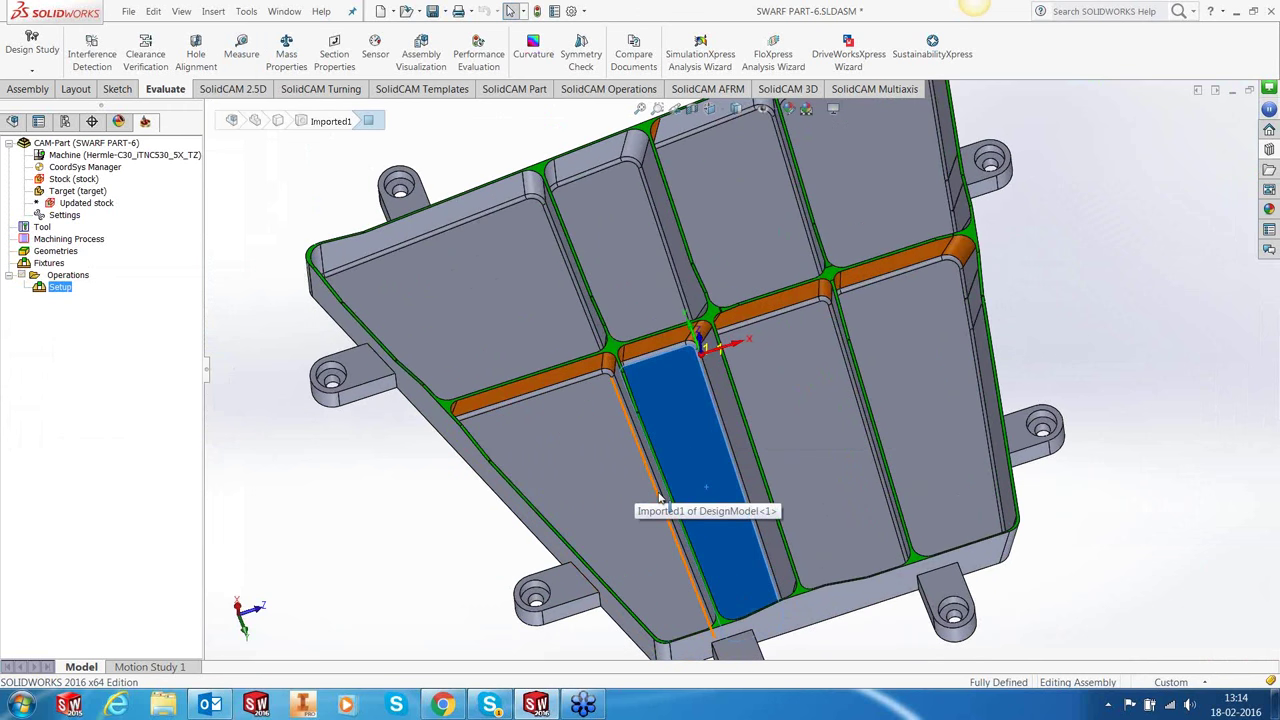
pyautogui.click(658, 494)
pyautogui.moveTo(658, 492); pyautogui.dragTo(660, 422, button='middle')
pyautogui.scroll(-5, 661, 421)
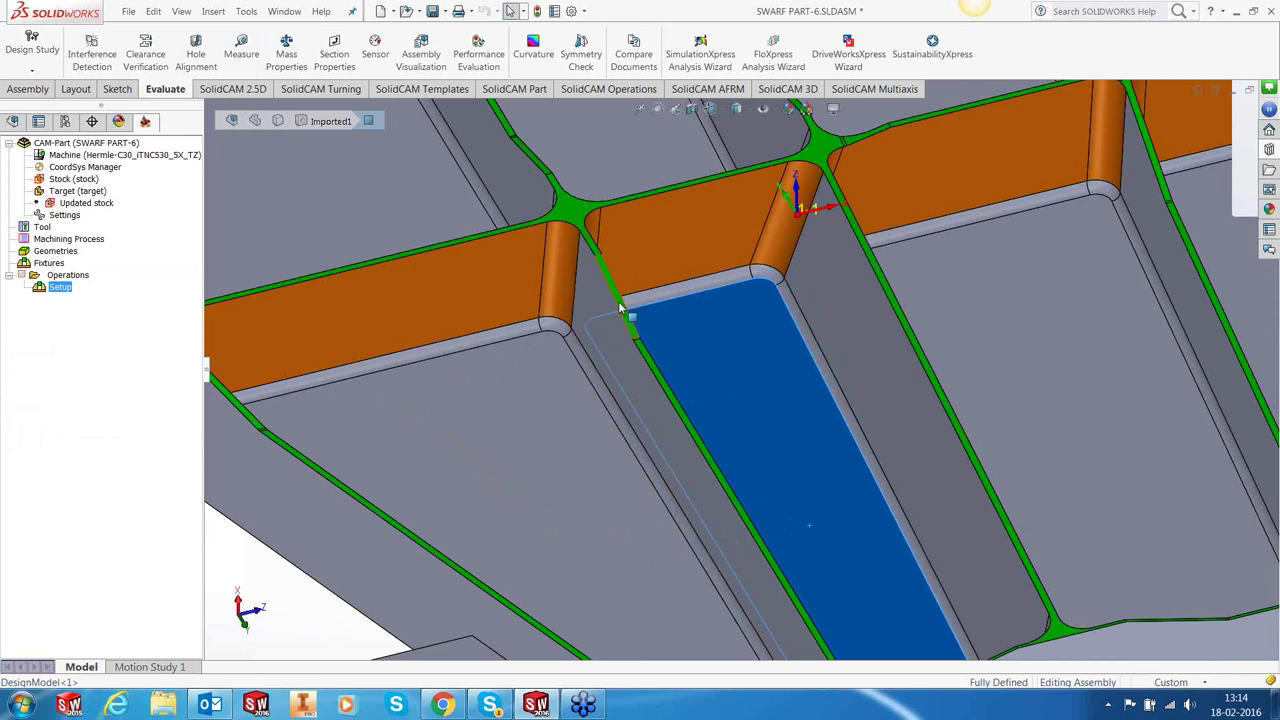
pyautogui.scroll(5, 651, 329)
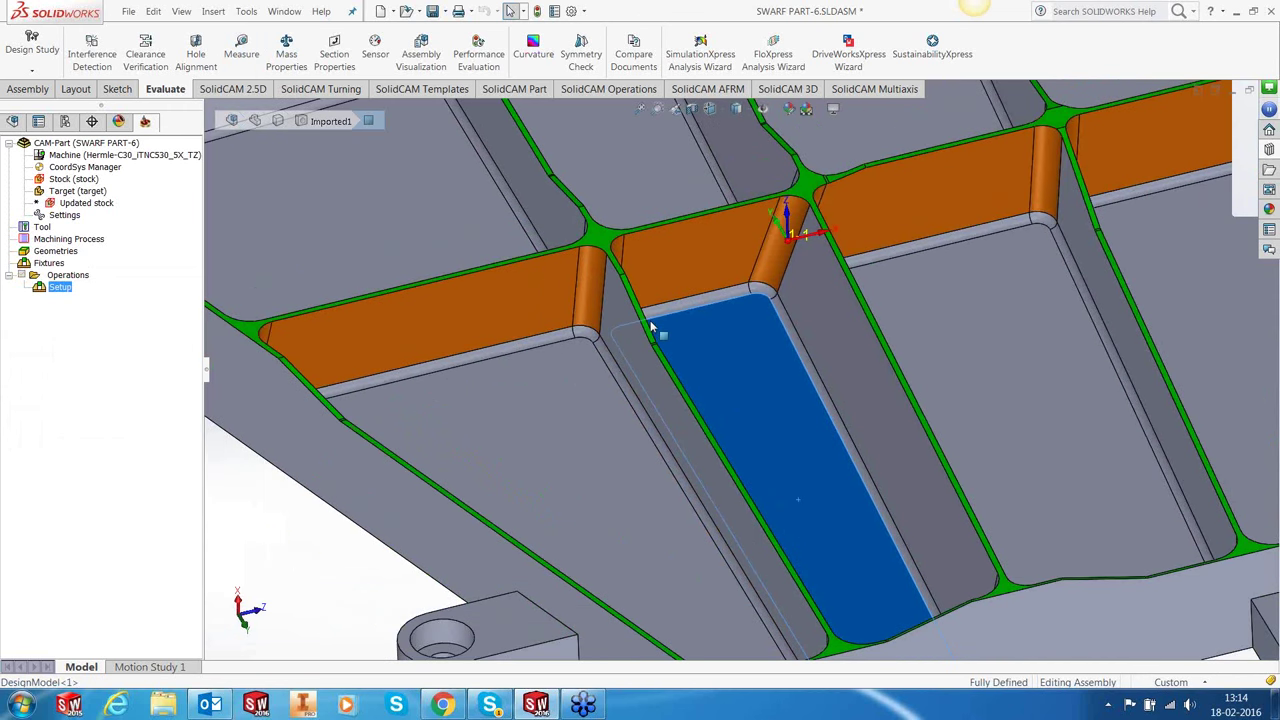
pyautogui.click(1085, 320)
pyautogui.moveTo(1043, 266); pyautogui.dragTo(1032, 304, button='middle')
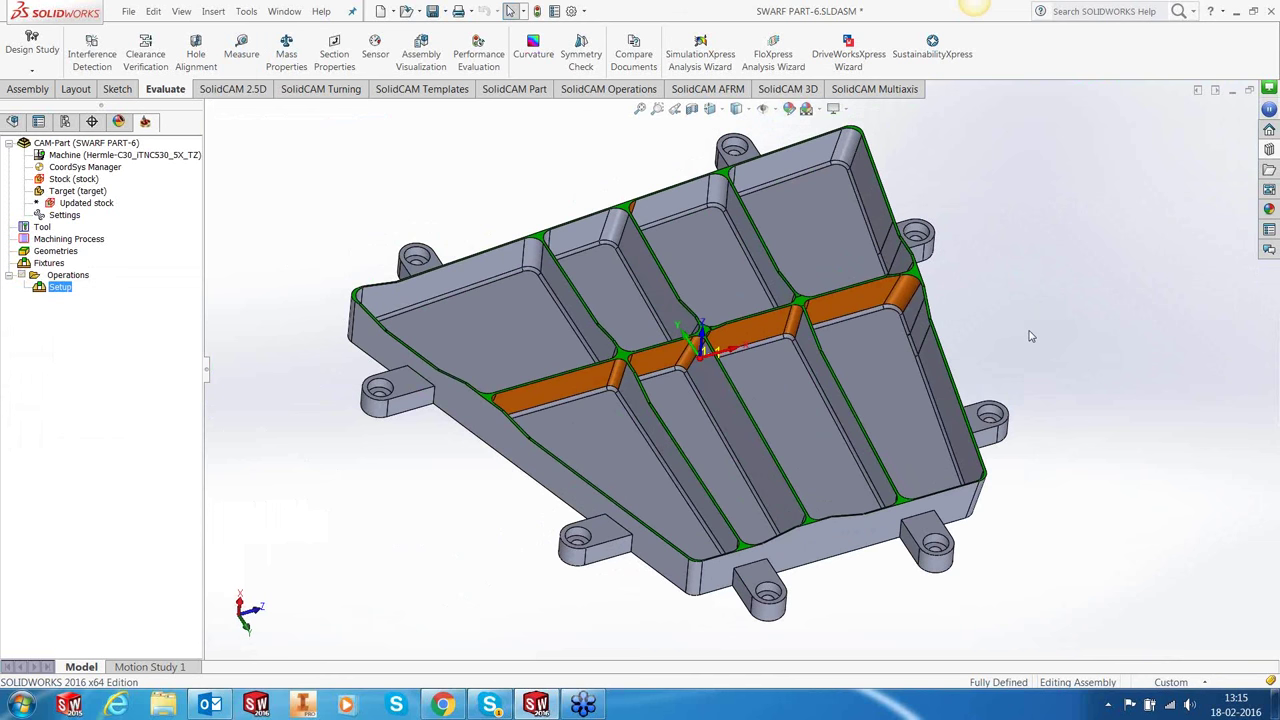
# Add a contour roughing operation from the HSR-1 template with CoordSys MAC 1 (1- Position) and submachine 5-Achsen.
pyautogui.rightClick(60, 287)
pyautogui.rightClick(67, 275)
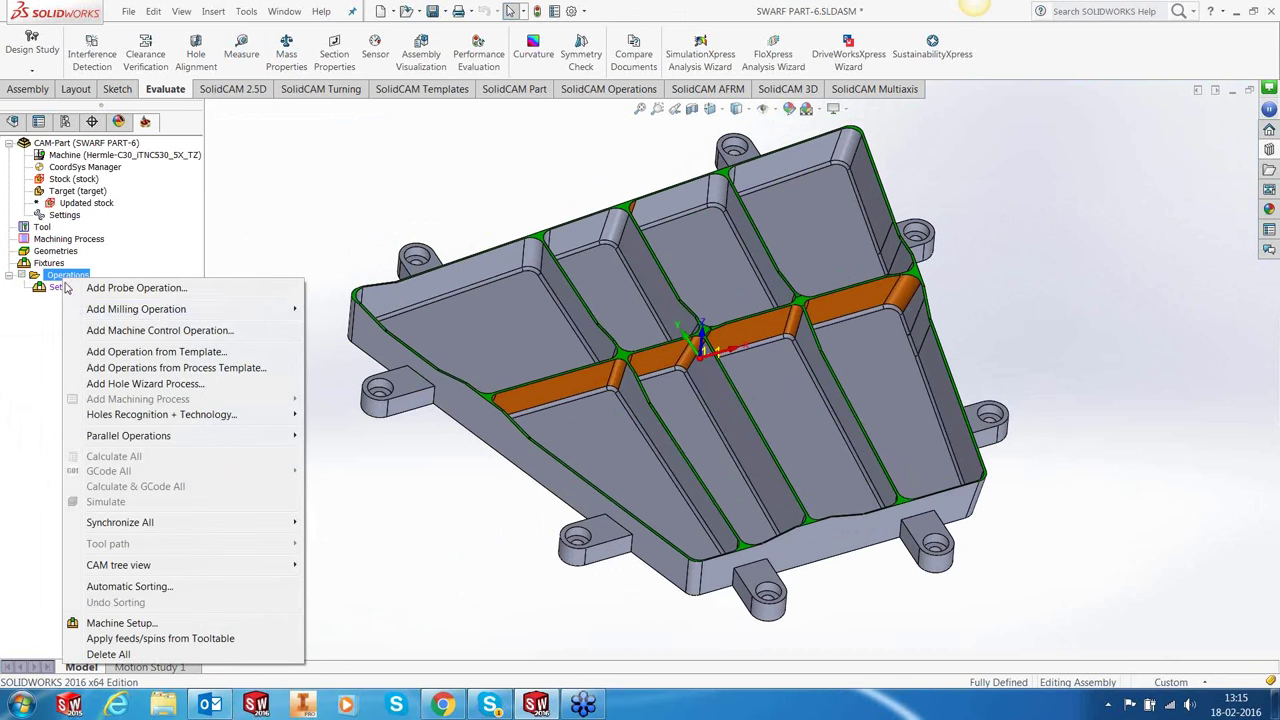
pyautogui.moveTo(250, 309)
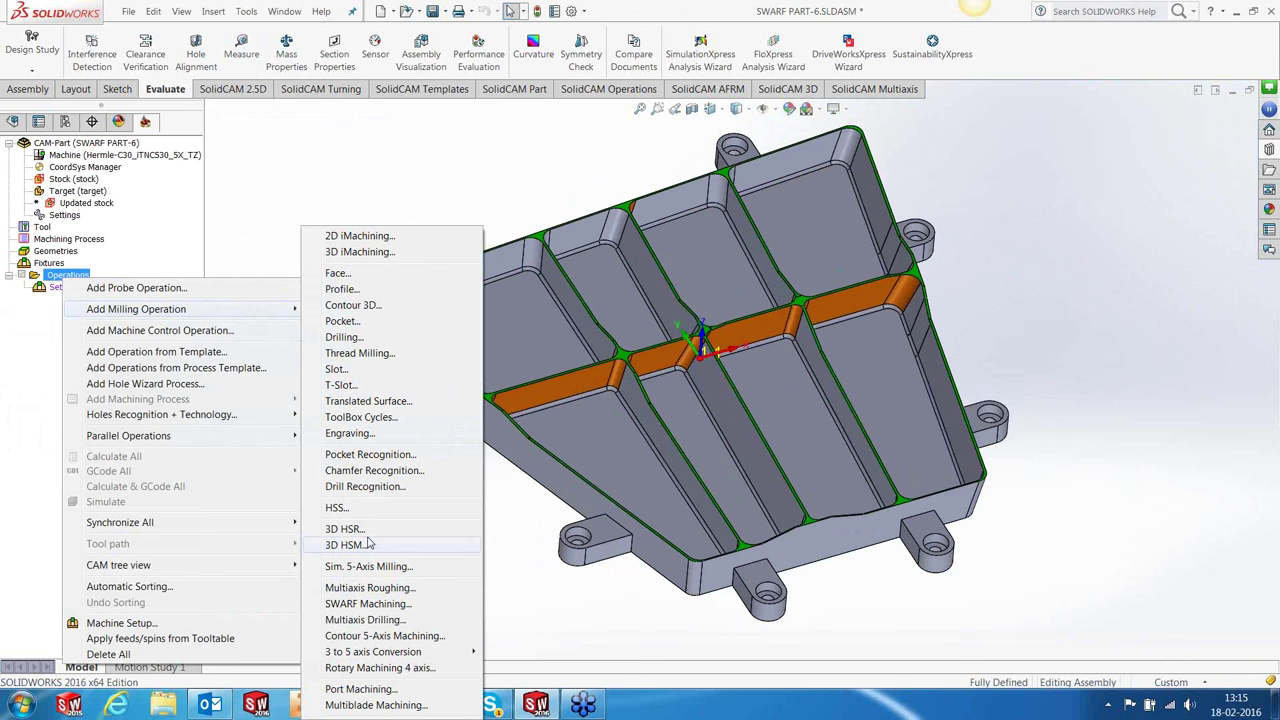
pyautogui.click(221, 352)
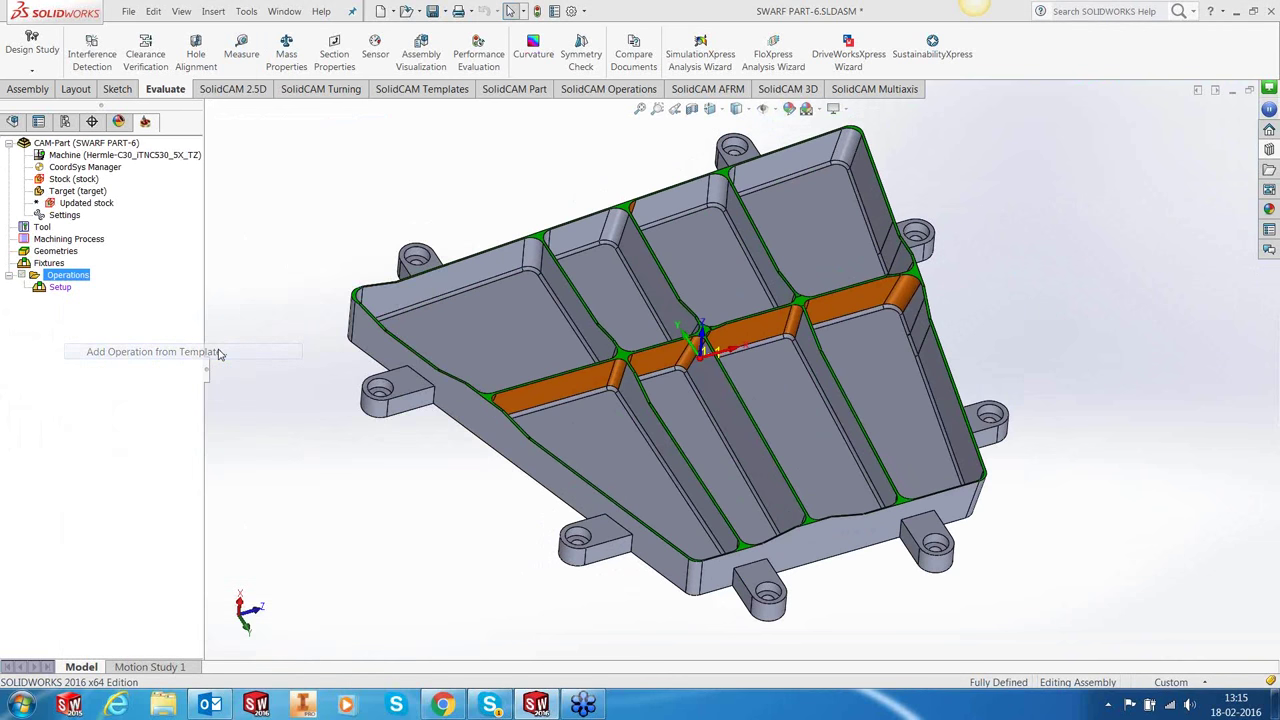
pyautogui.click(492, 280)
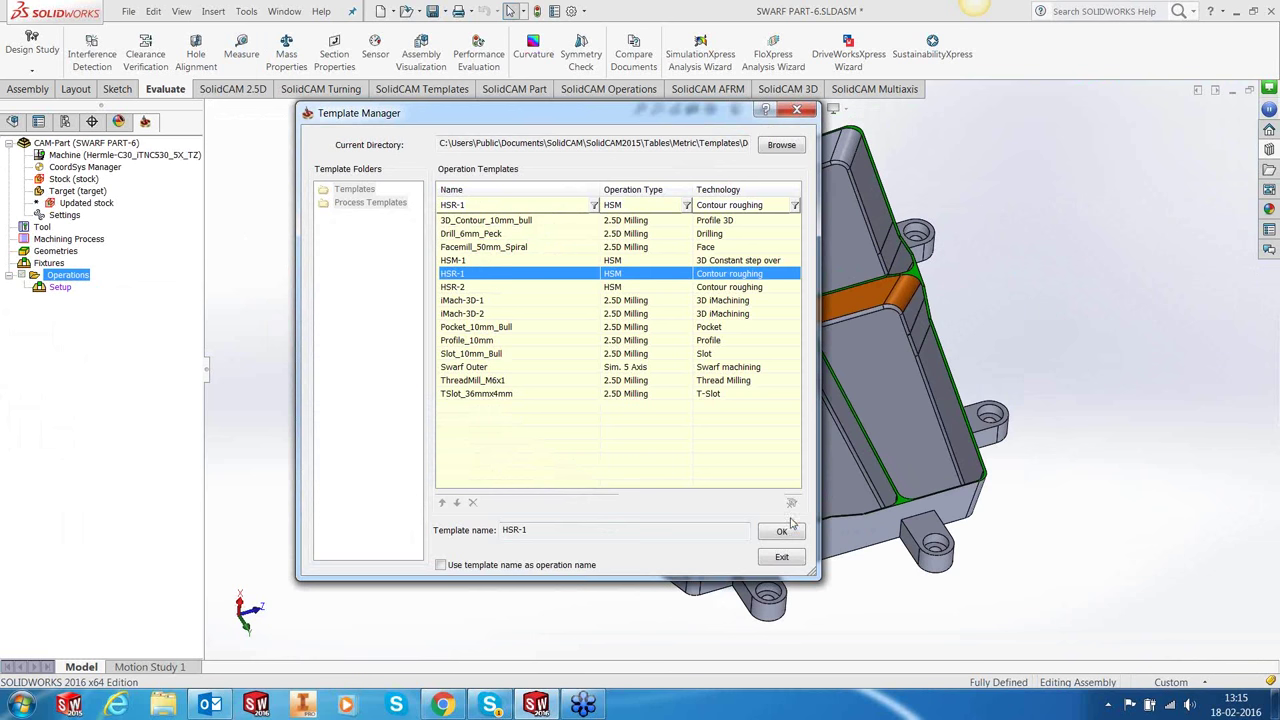
pyautogui.doubleClick(492, 280)
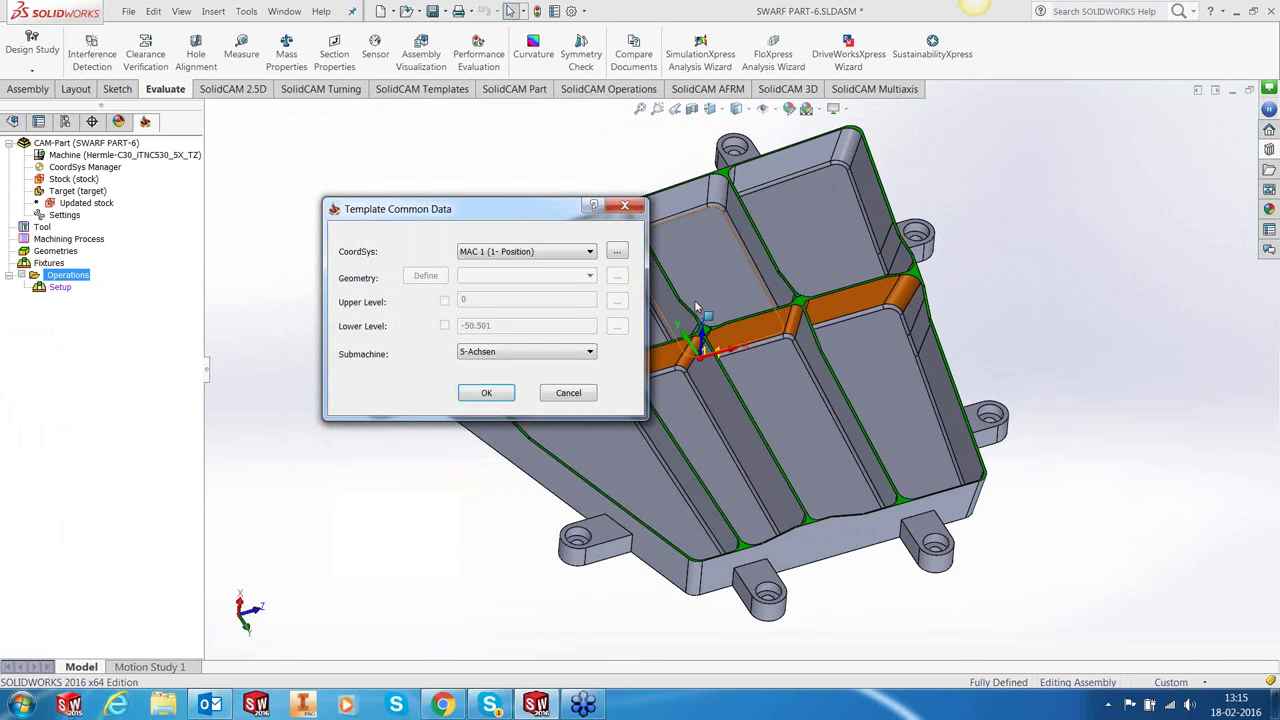
pyautogui.click(490, 396)
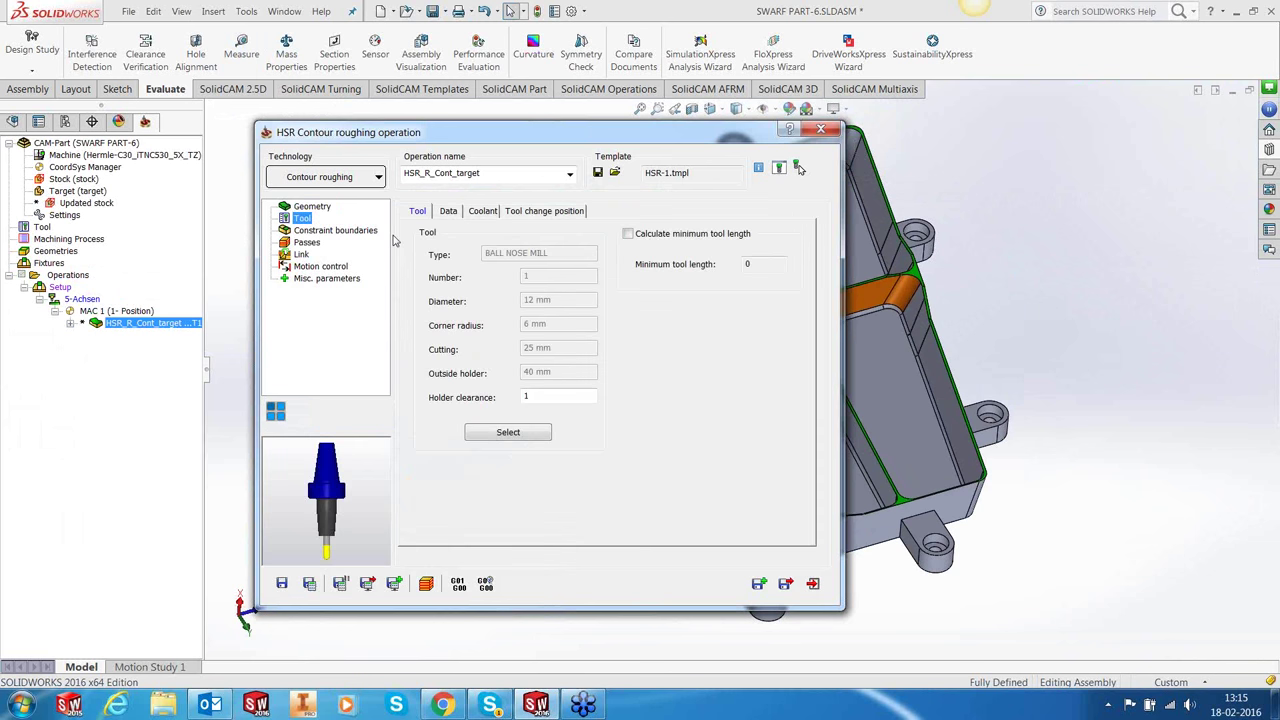
# Define the roughing operation's constraint boundary from selected faces, using all faces in the green of the rib tops as drive faces.
pyautogui.click(340, 230)
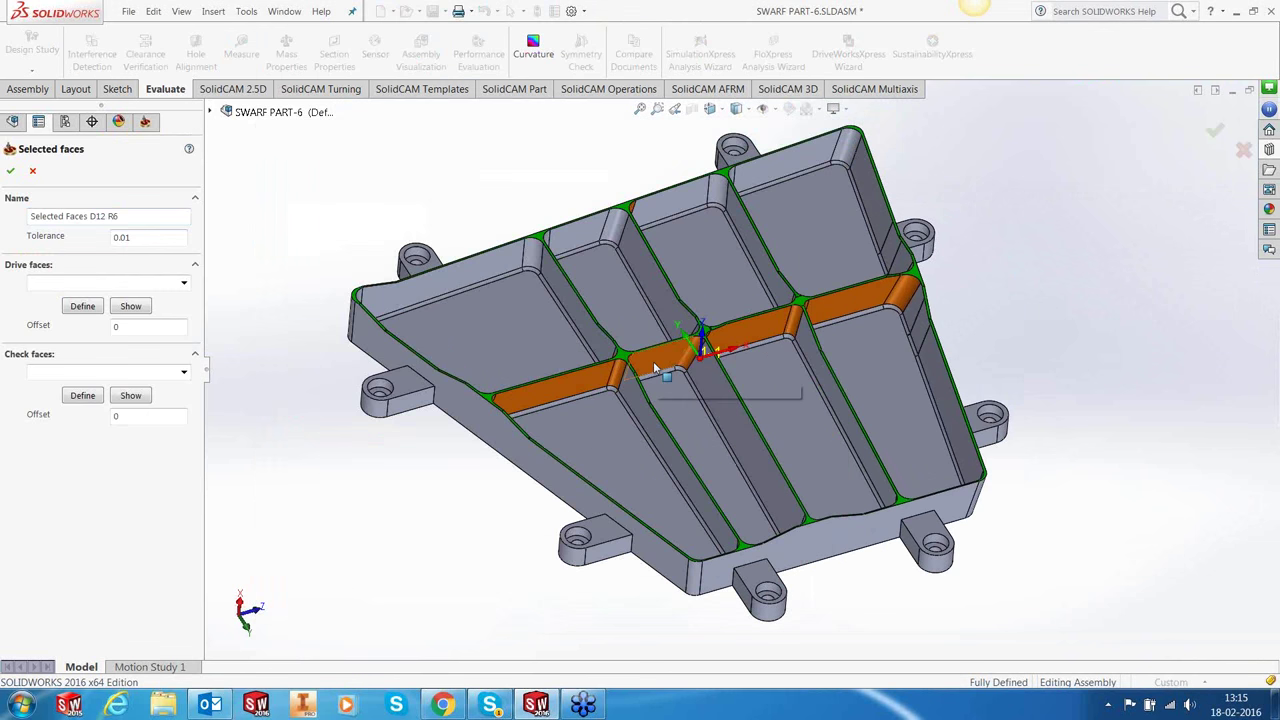
pyautogui.click(84, 308)
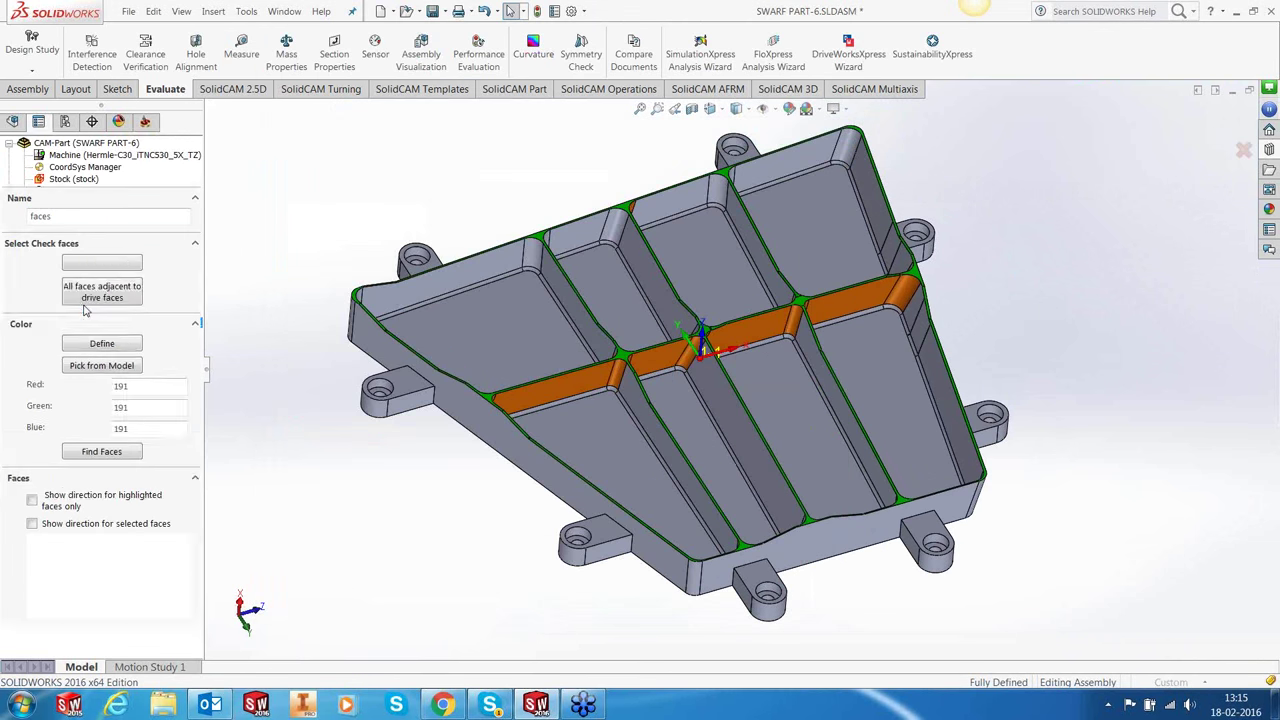
pyautogui.moveTo(380, 449); pyautogui.dragTo(598, 369, button='middle')
pyautogui.scroll(-2, 598, 369)
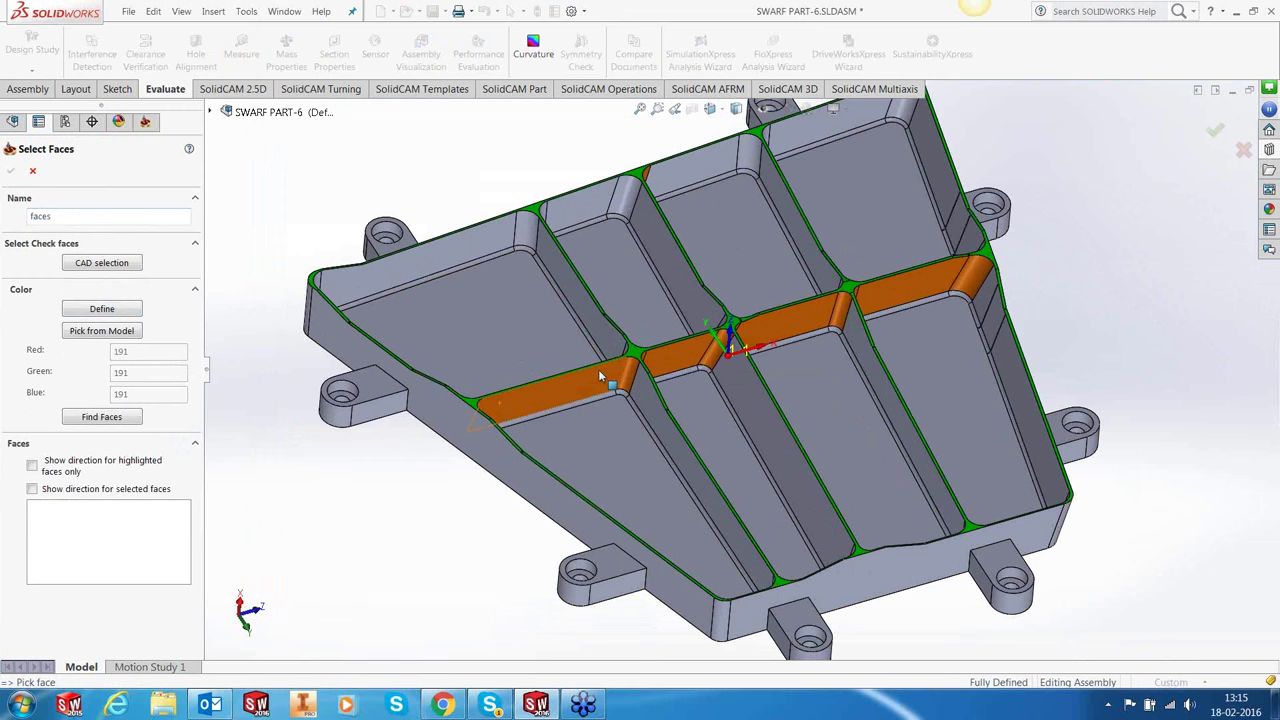
pyautogui.scroll(-3, 598, 369)
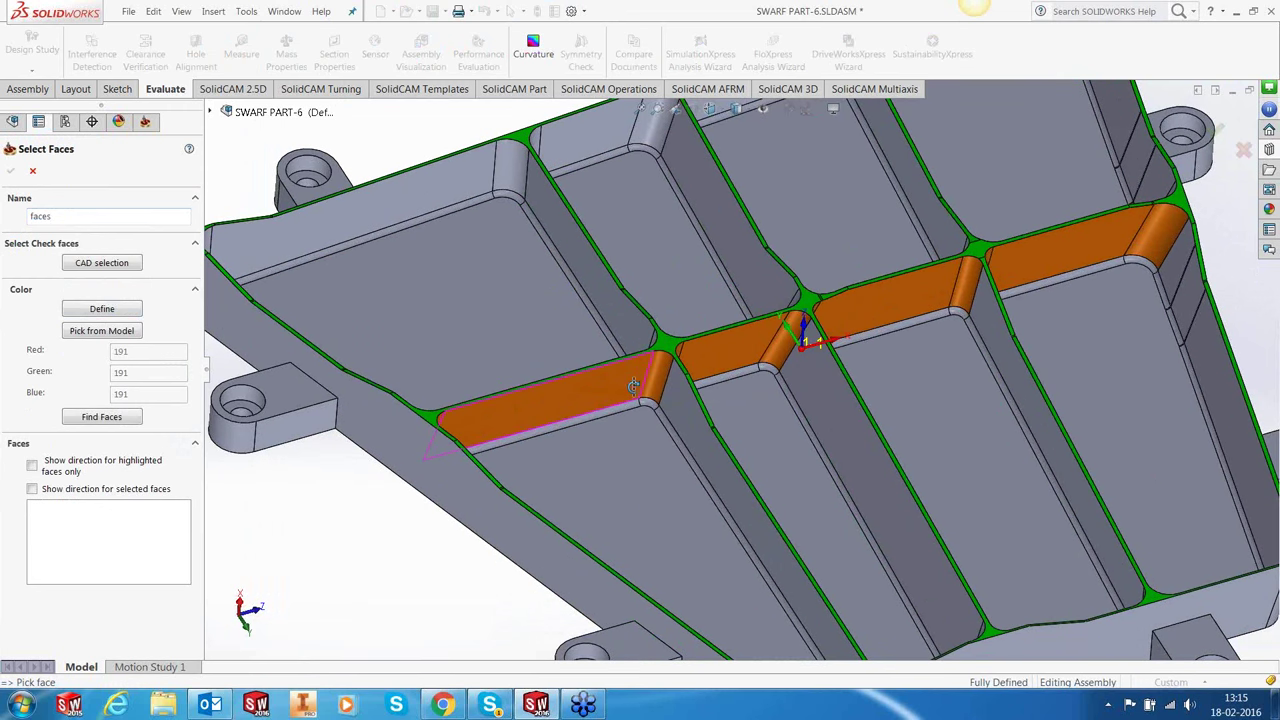
pyautogui.scroll(4, 637, 376)
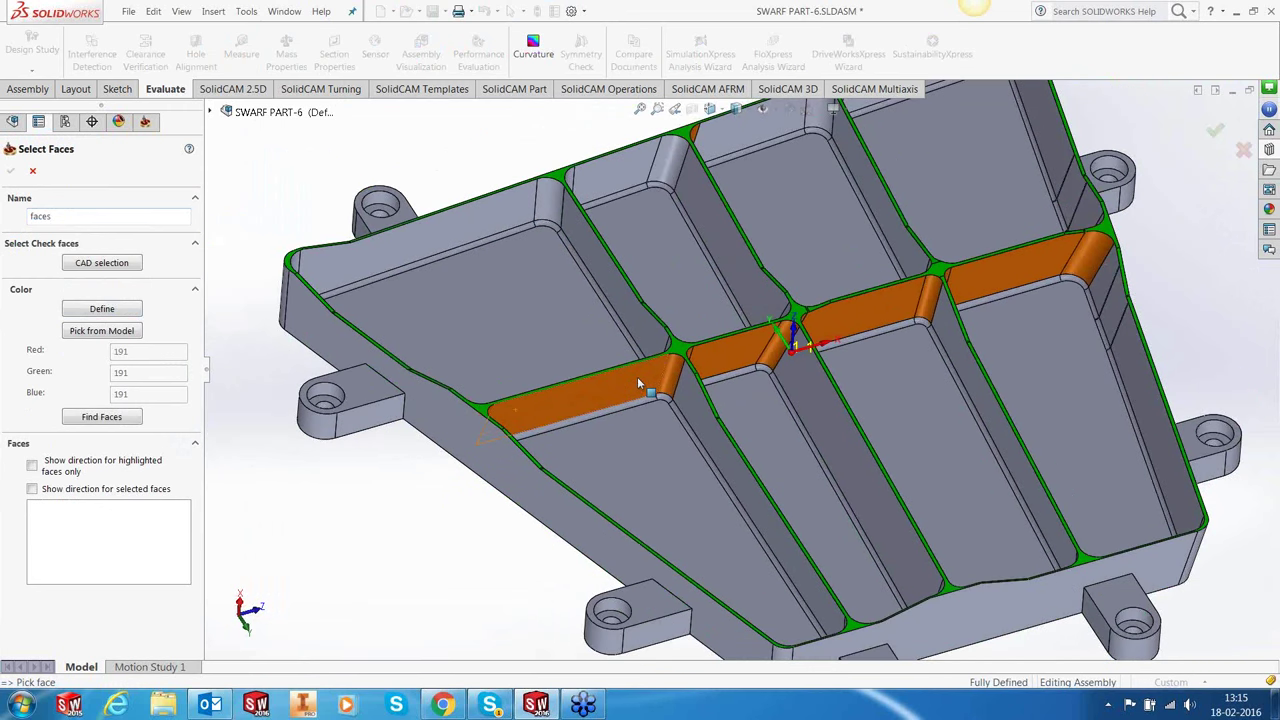
pyautogui.scroll(1, 792, 404)
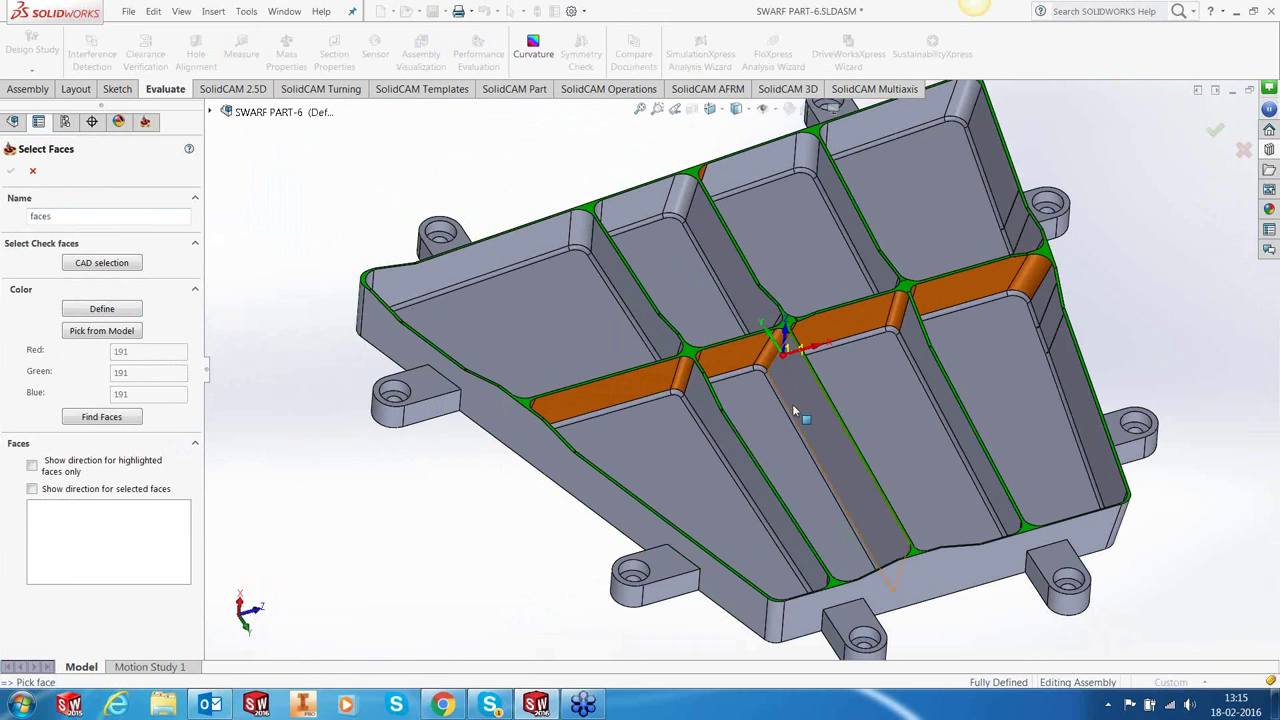
pyautogui.scroll(2, 792, 404)
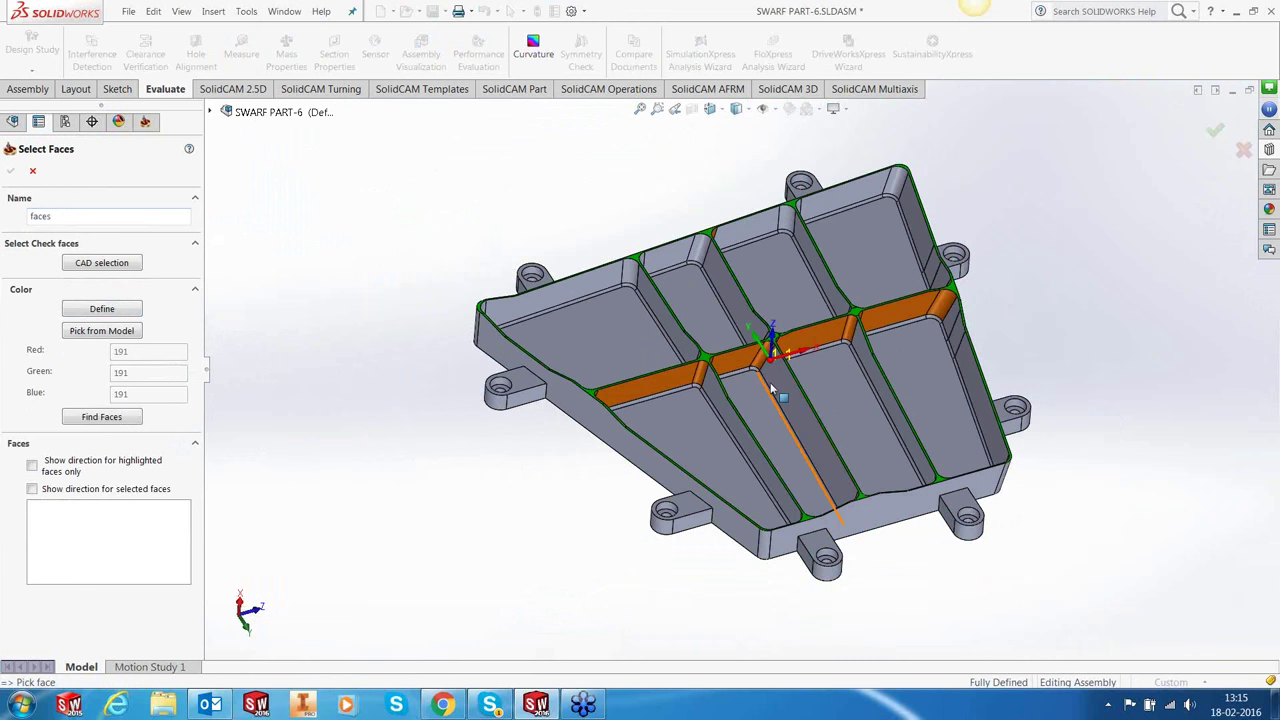
pyautogui.scroll(-2, 768, 377)
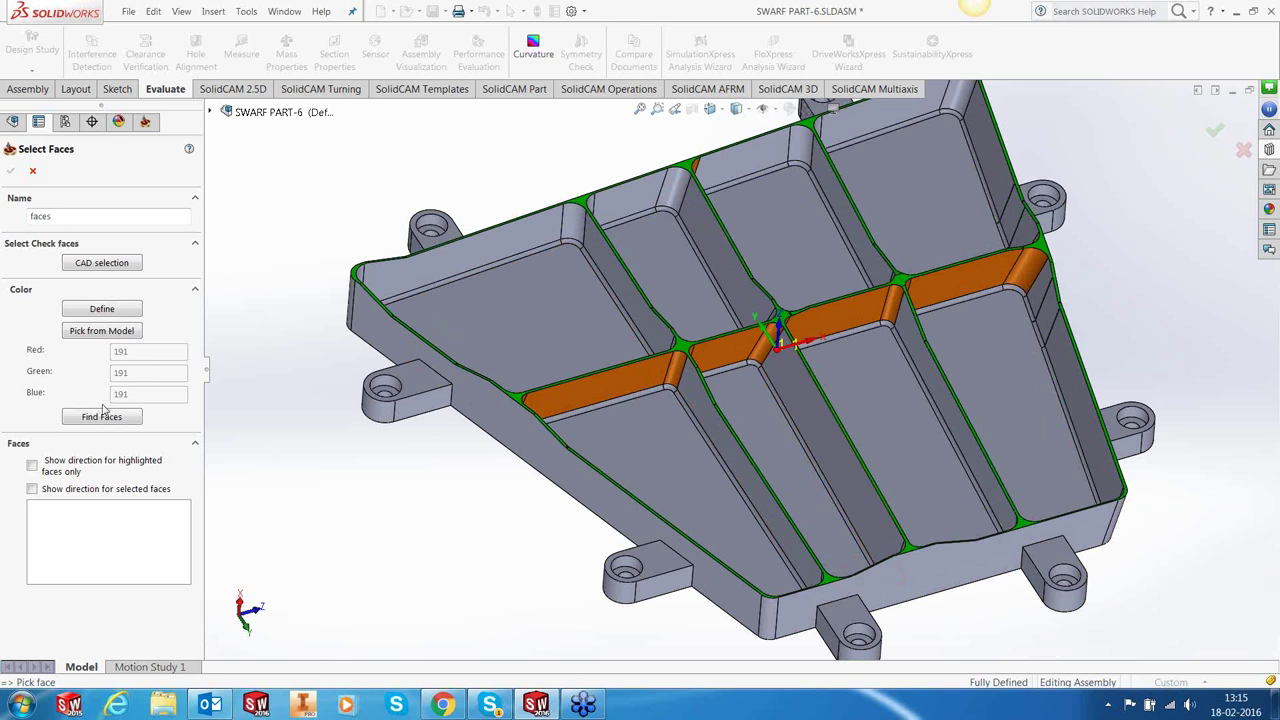
pyautogui.click(104, 332)
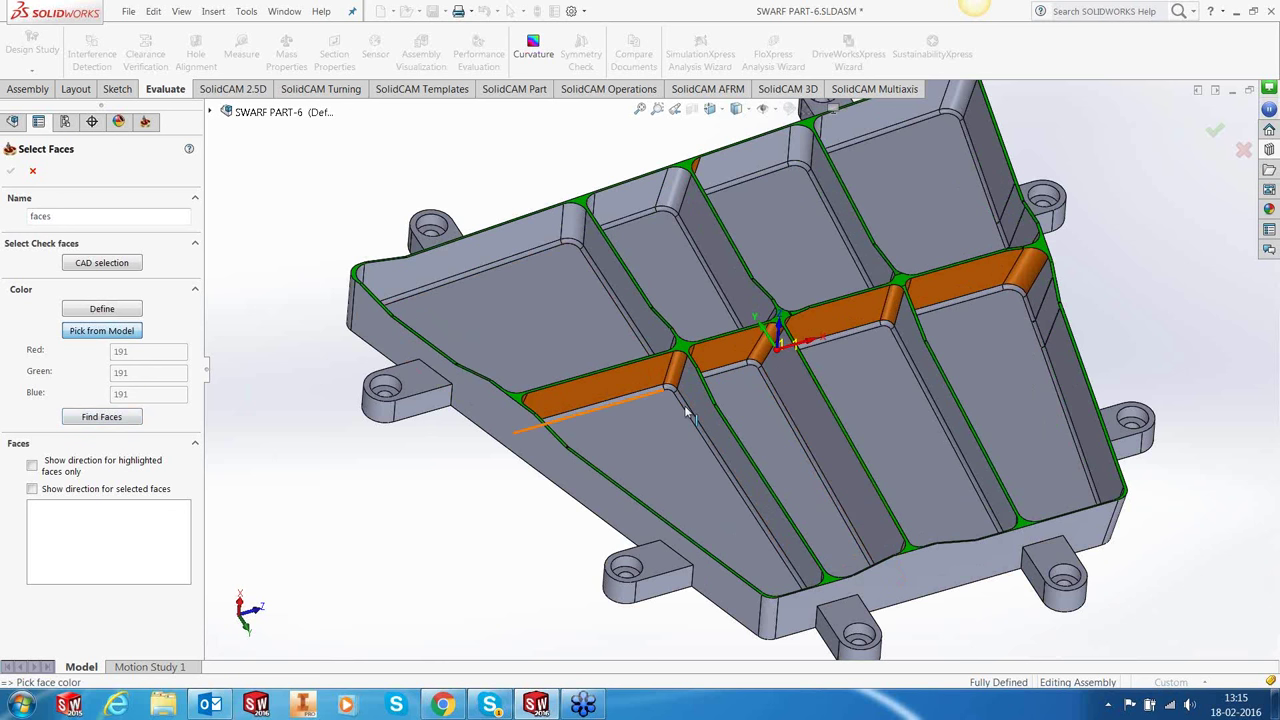
pyautogui.click(684, 350)
pyautogui.click(106, 417)
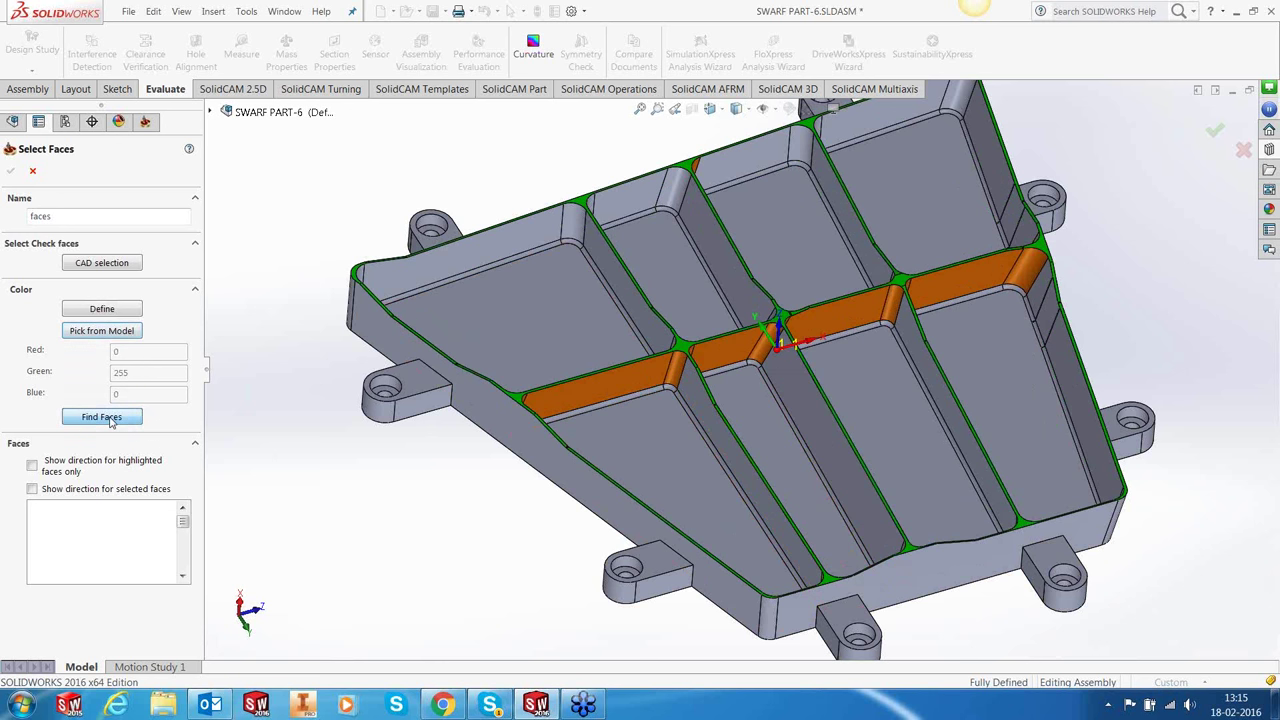
pyautogui.scroll(4, 740, 369)
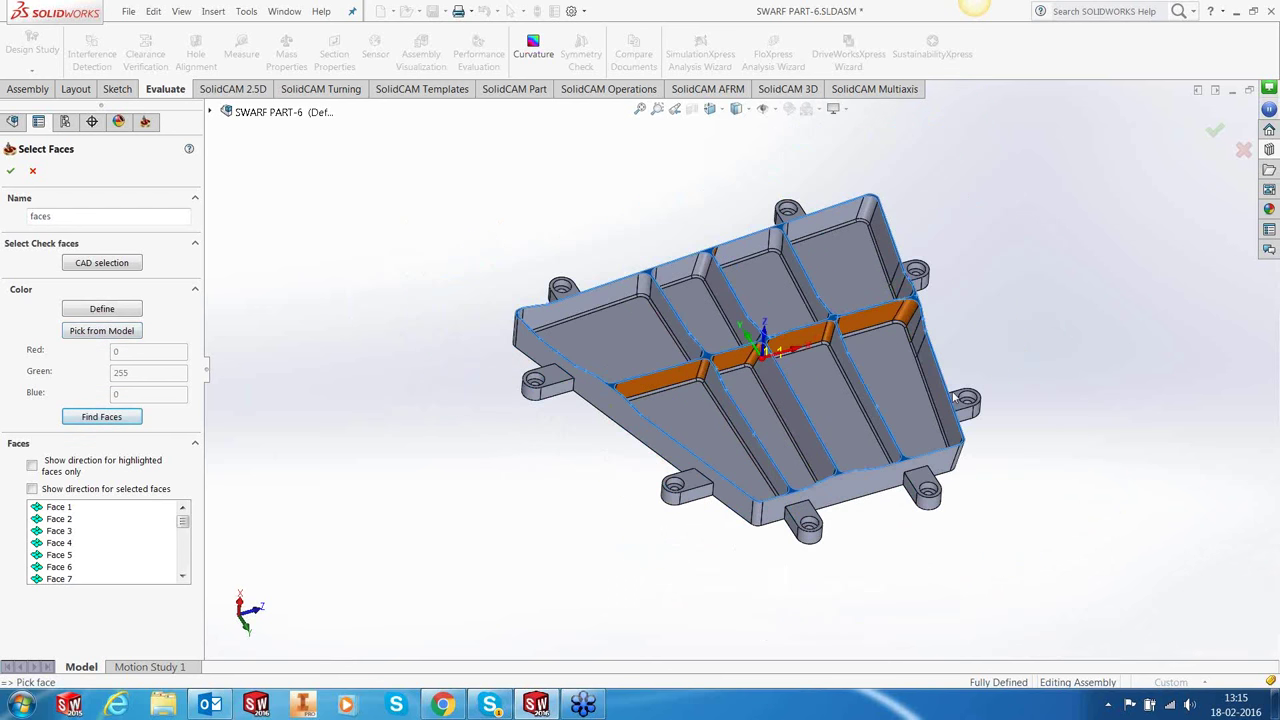
pyautogui.scroll(-2, 955, 397)
pyautogui.click(10, 170)
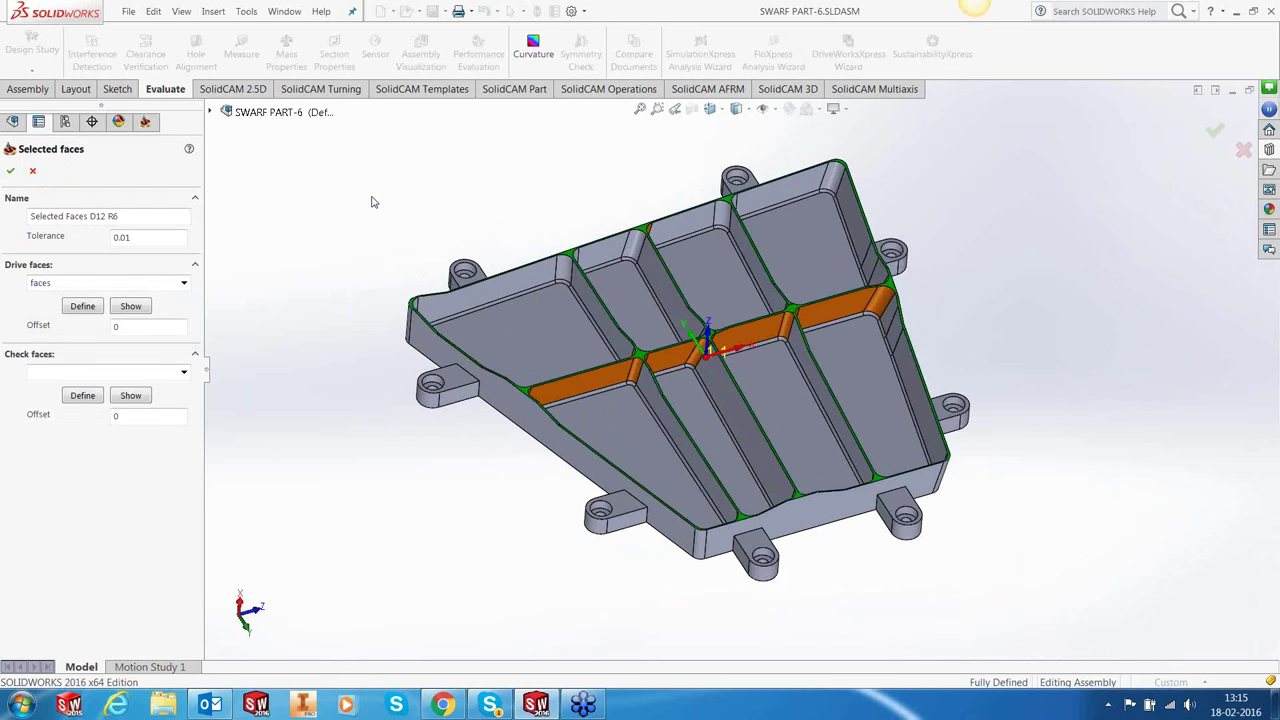
pyautogui.click(11, 171)
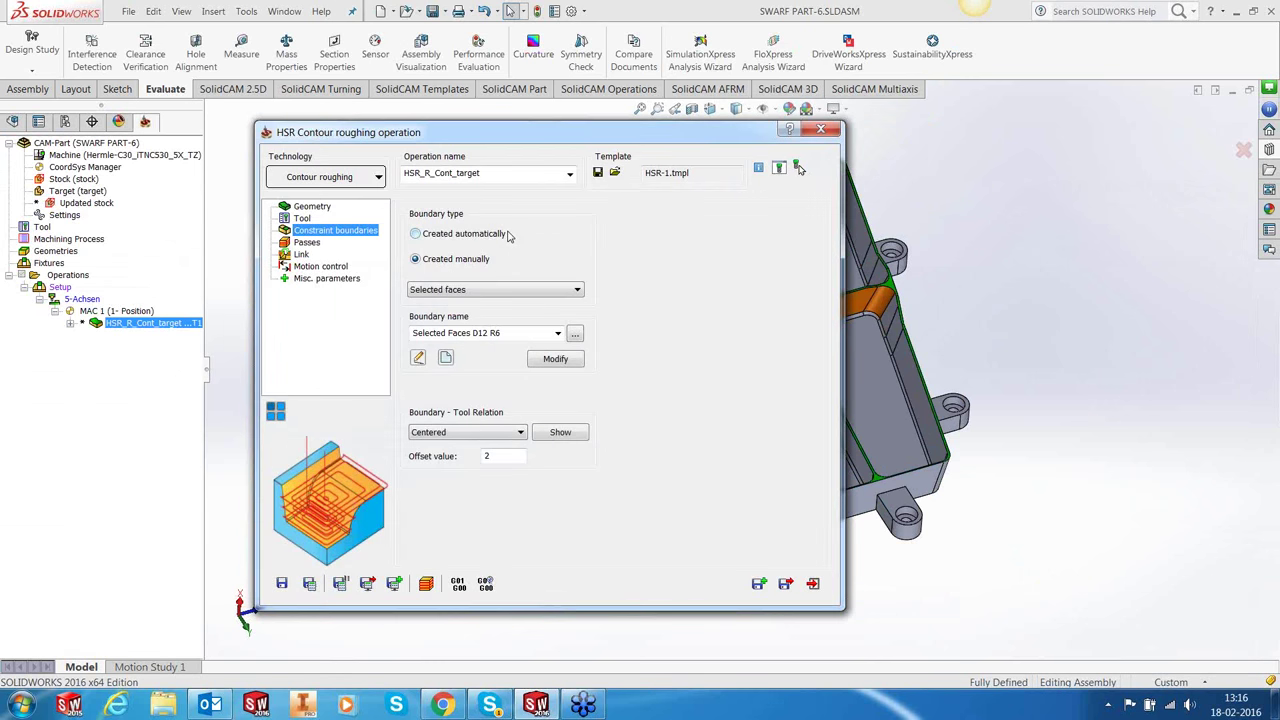
# Set the lower Z limit of the passes by picking the corner point on the green top edge of the outer wall.
pyautogui.click(490, 456)
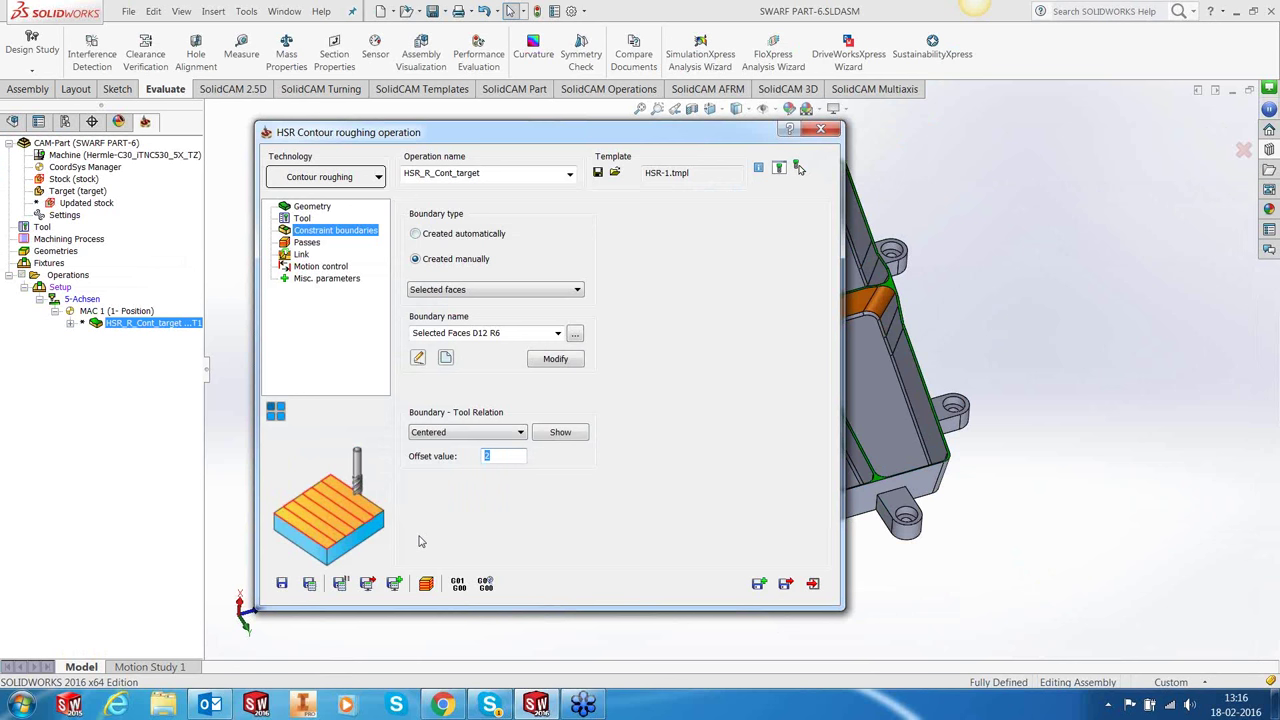
pyautogui.click(307, 242)
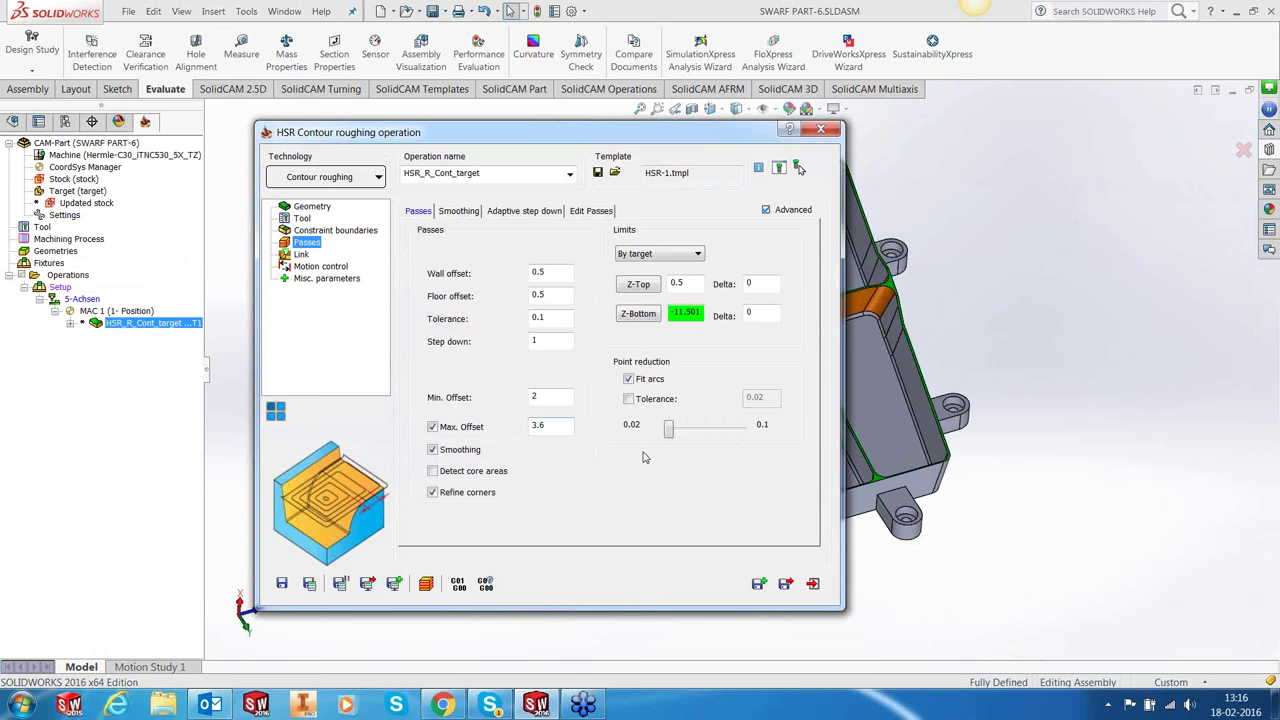
pyautogui.doubleClick(538, 341)
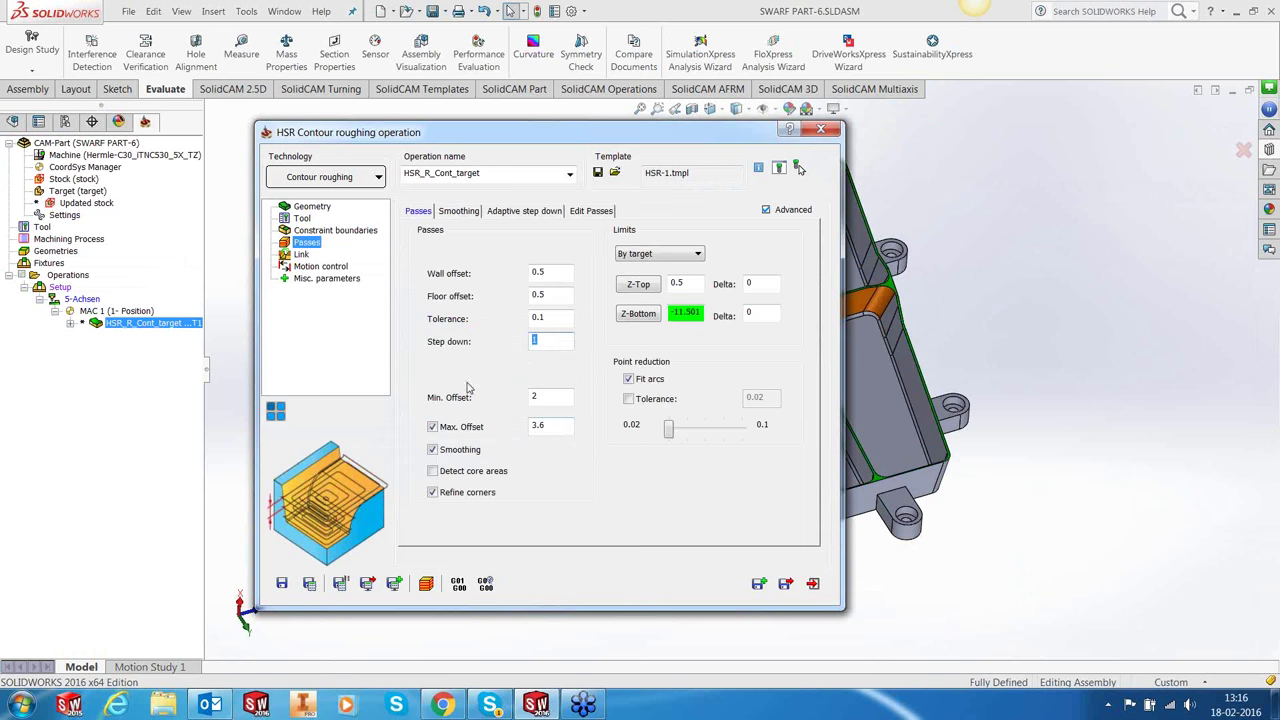
pyautogui.doubleClick(530, 295)
pyautogui.click(637, 314)
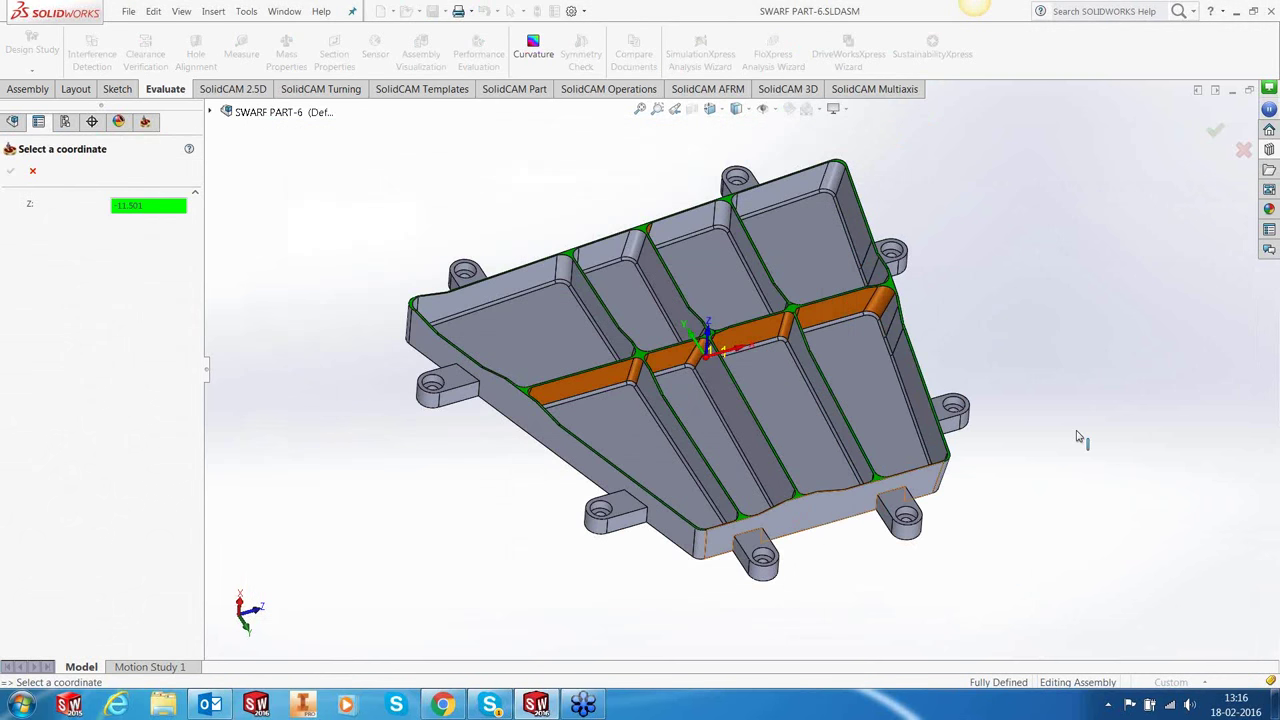
pyautogui.scroll(-5, 742, 493)
pyautogui.scroll(2, 566, 532)
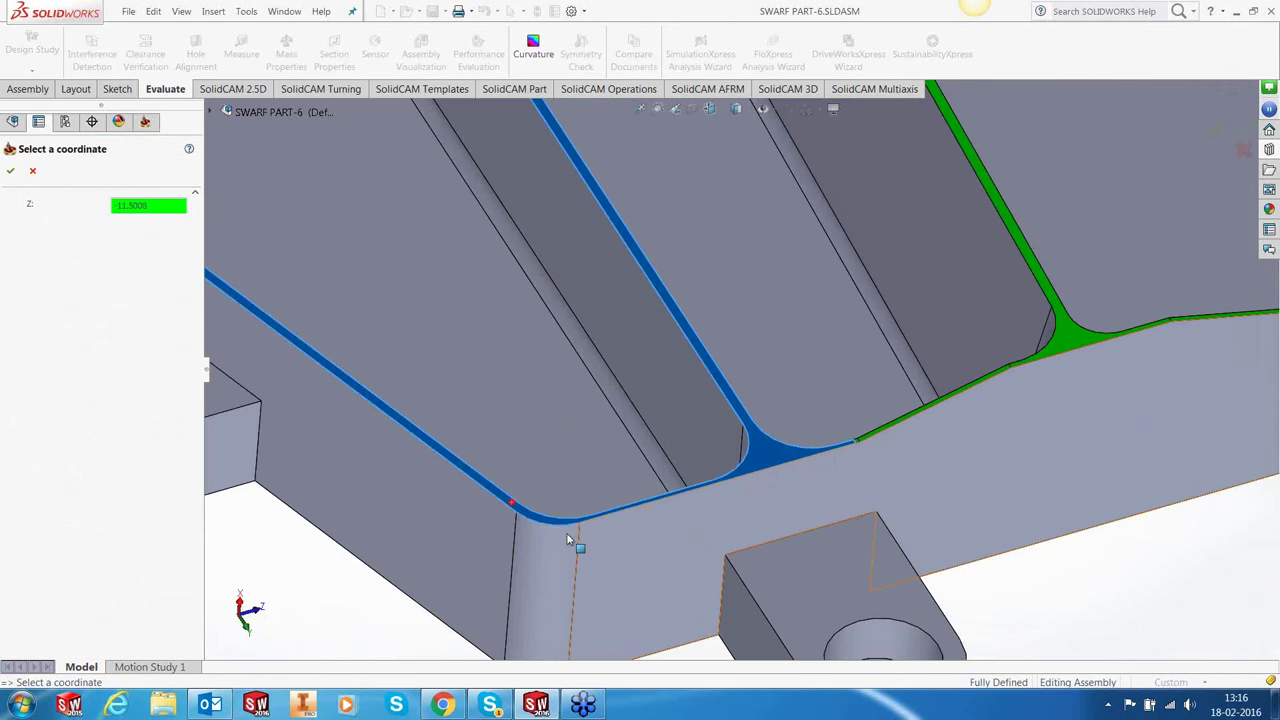
pyautogui.scroll(10, 566, 532)
pyautogui.scroll(-2, 794, 289)
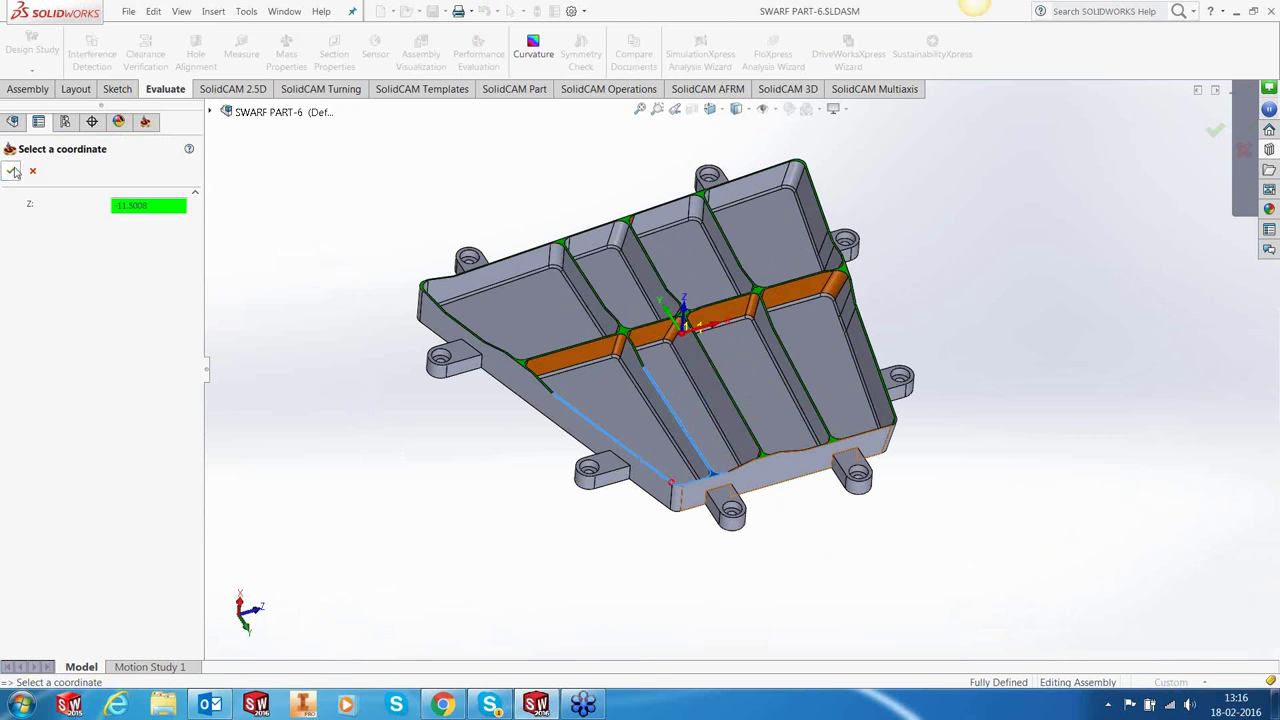
pyautogui.click(10, 170)
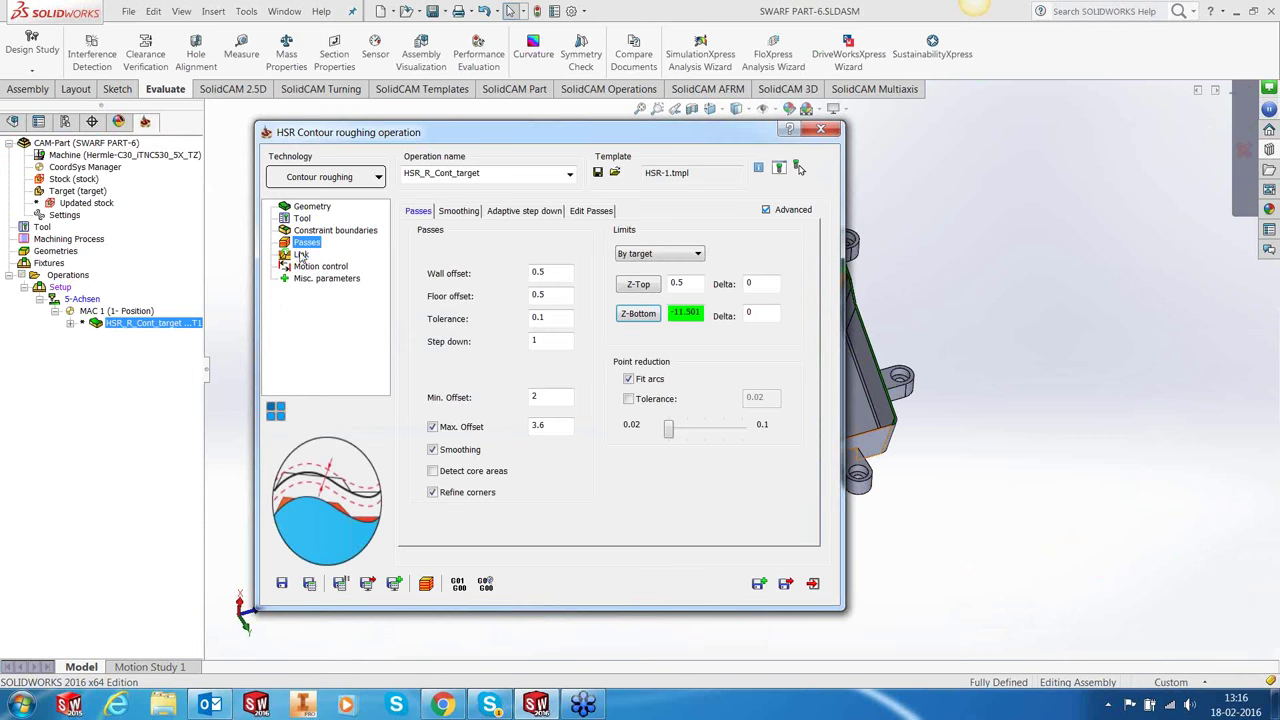
# Review the link settings for ramping, strategy and retracts, and close the contour roughing operation.
pyautogui.click(301, 255)
pyautogui.click(476, 212)
pyautogui.click(500, 211)
pyautogui.click(539, 212)
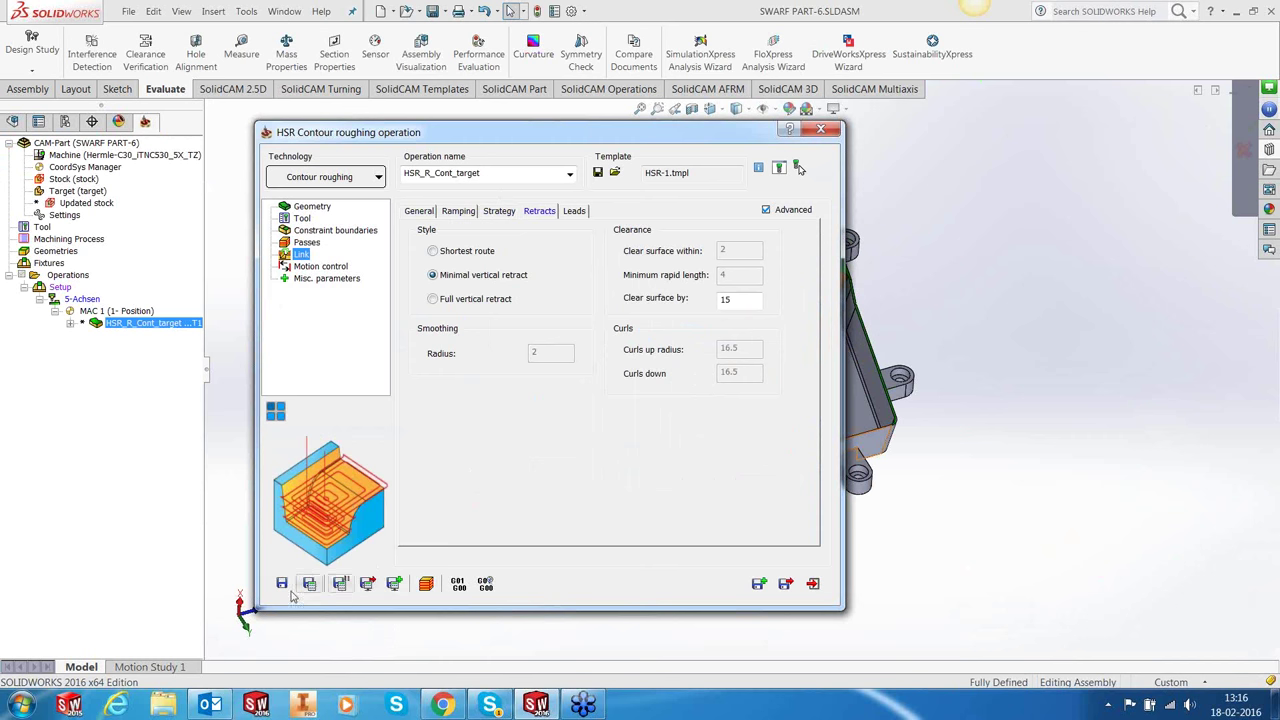
pyautogui.click(814, 584)
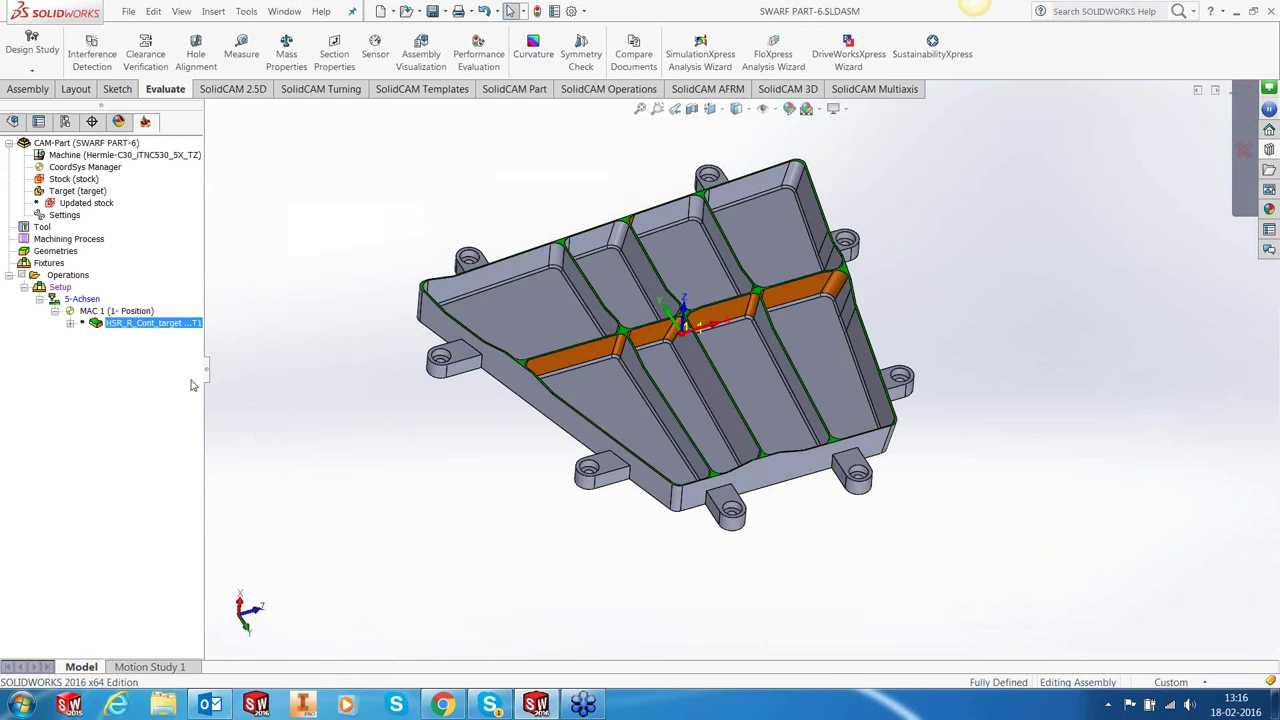
# Calculate the toolpath of the HSR contour roughing operation.
pyautogui.rightClick(184, 318)
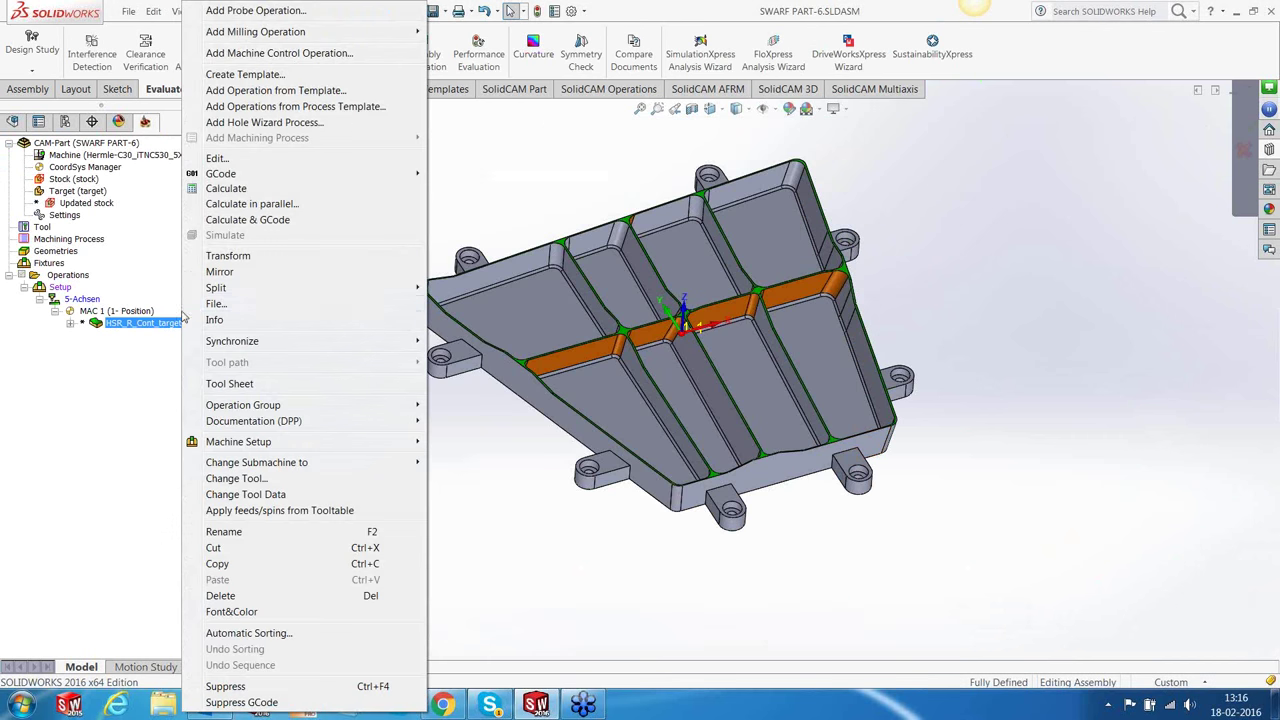
pyautogui.click(226, 188)
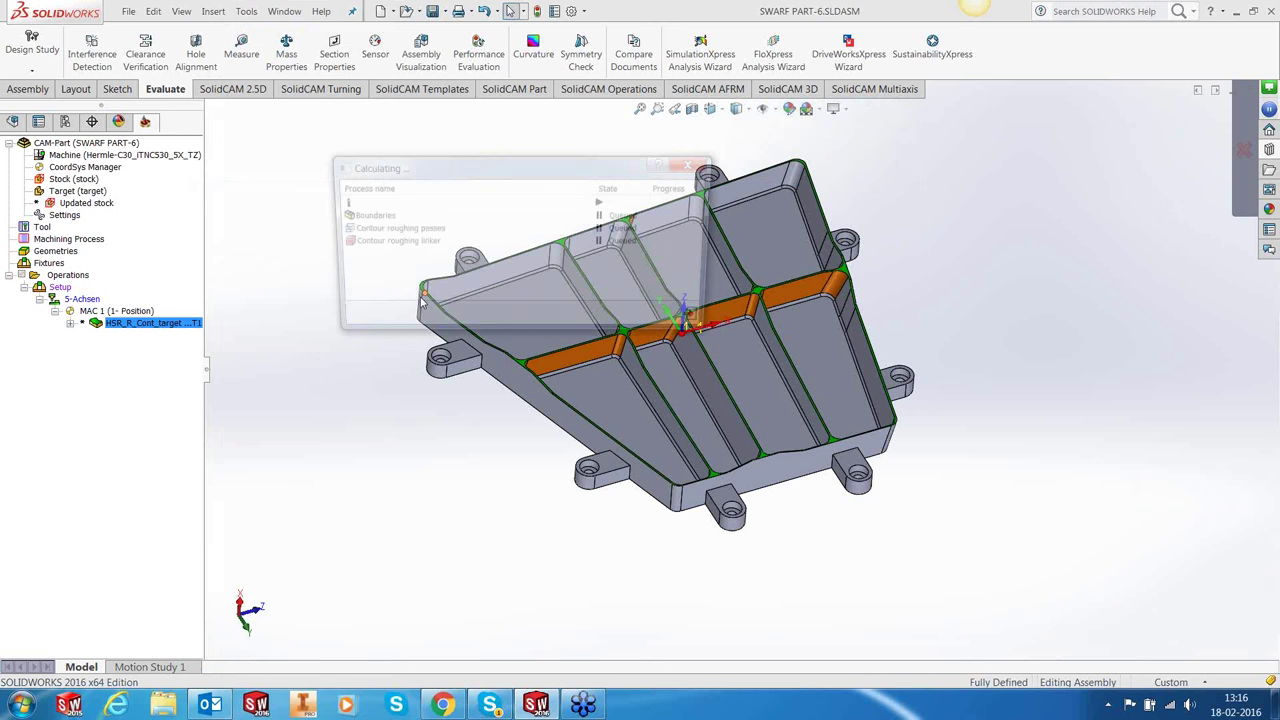
pyautogui.moveTo(523, 150); pyautogui.dragTo(905, 156)
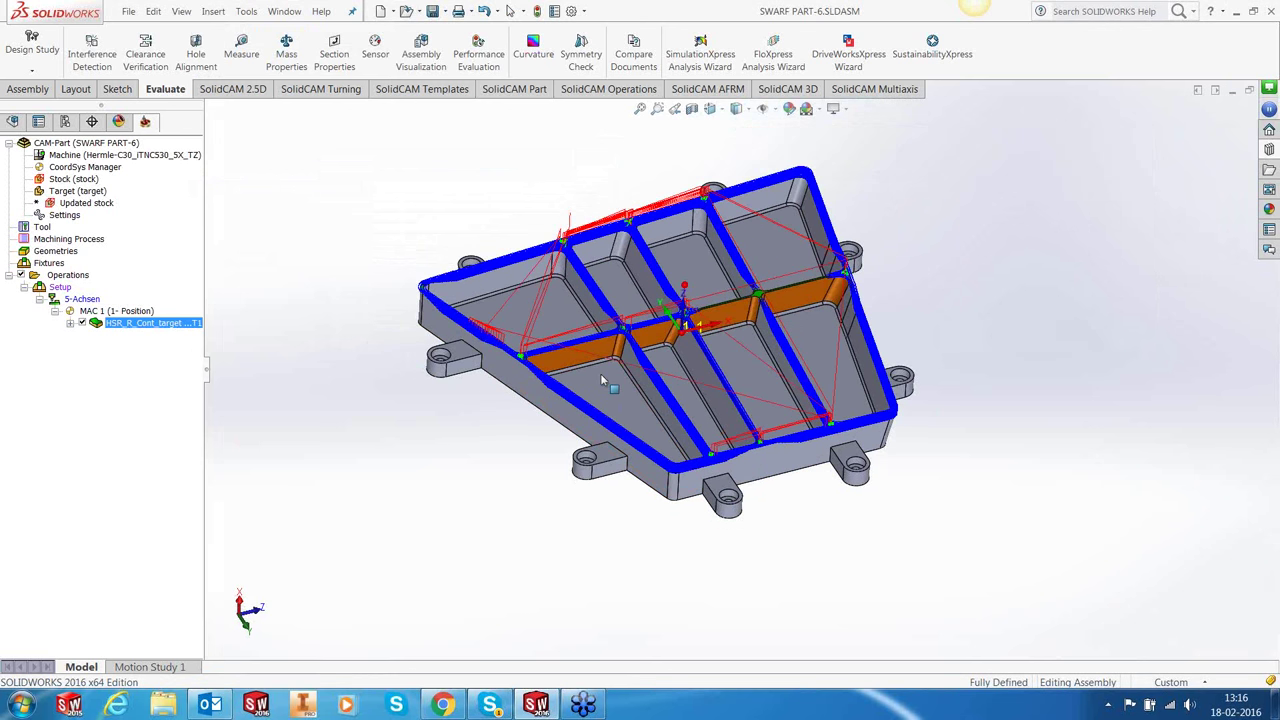
# Simulate the contour roughing operation in SolidVerify to examine the material removed along the rib tops, and exit the simulation.
pyautogui.rightClick(170, 326)
pyautogui.click(200, 234)
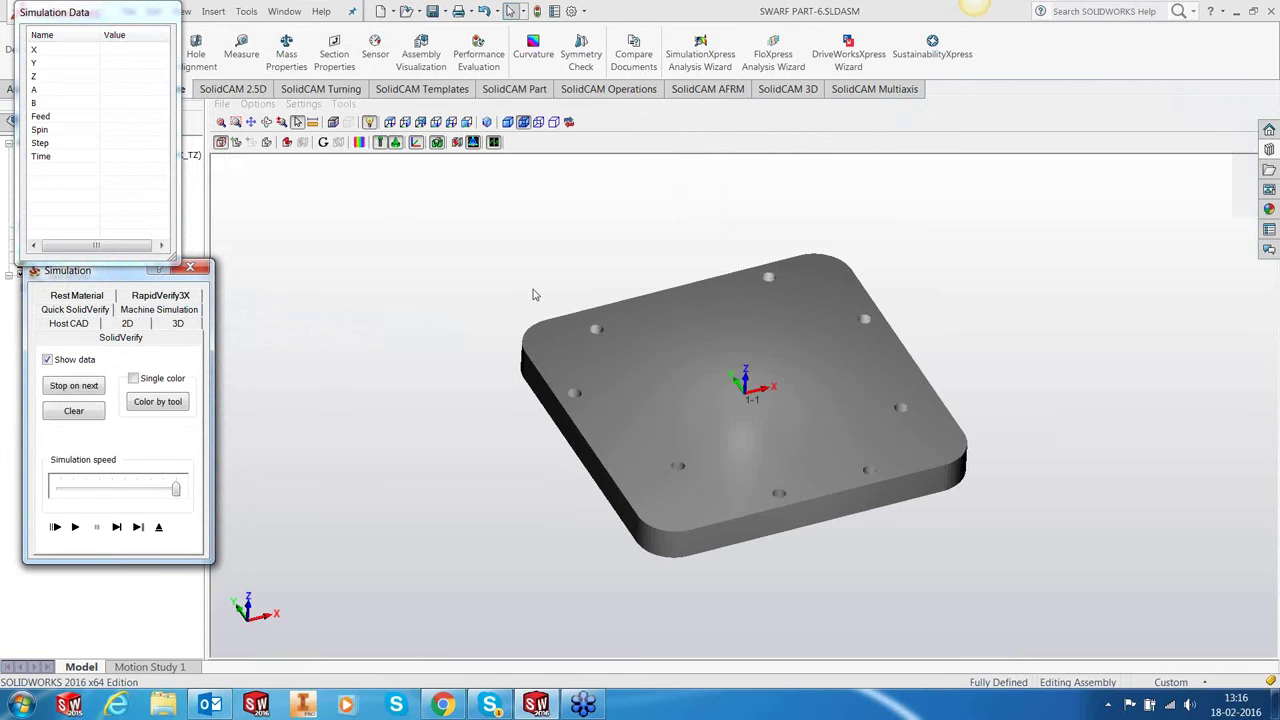
pyautogui.click(74, 527)
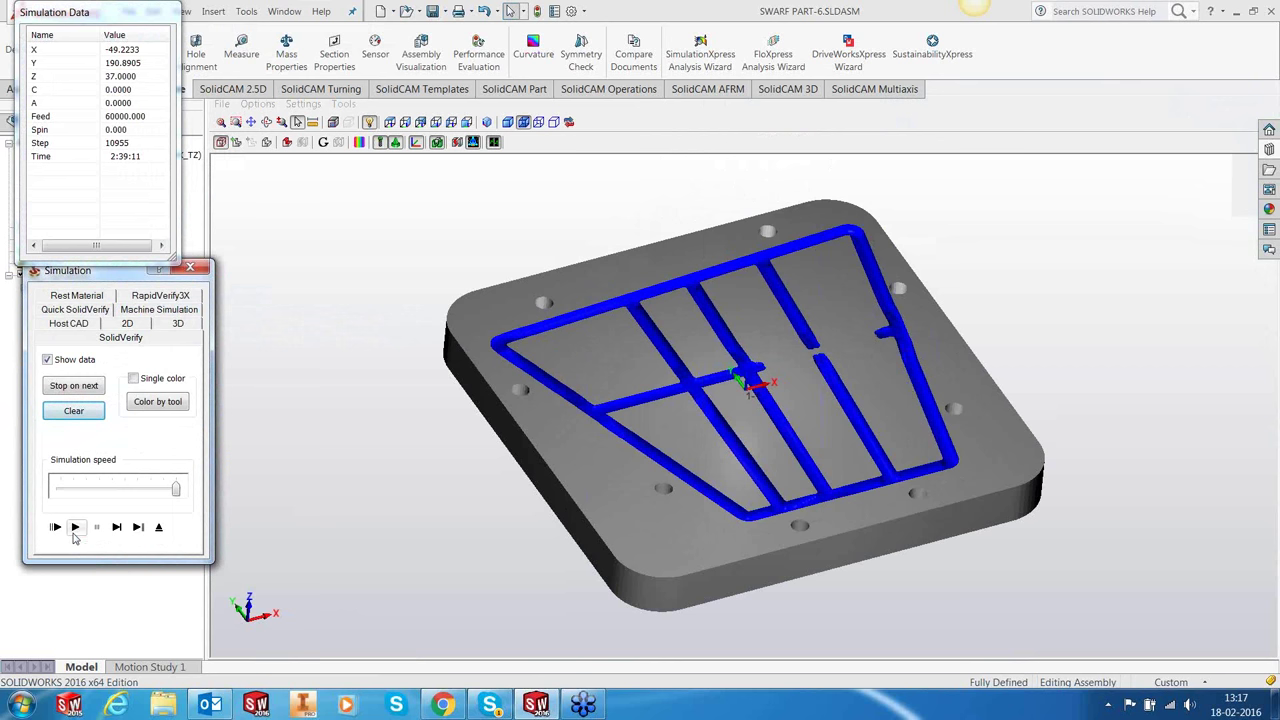
pyautogui.click(160, 528)
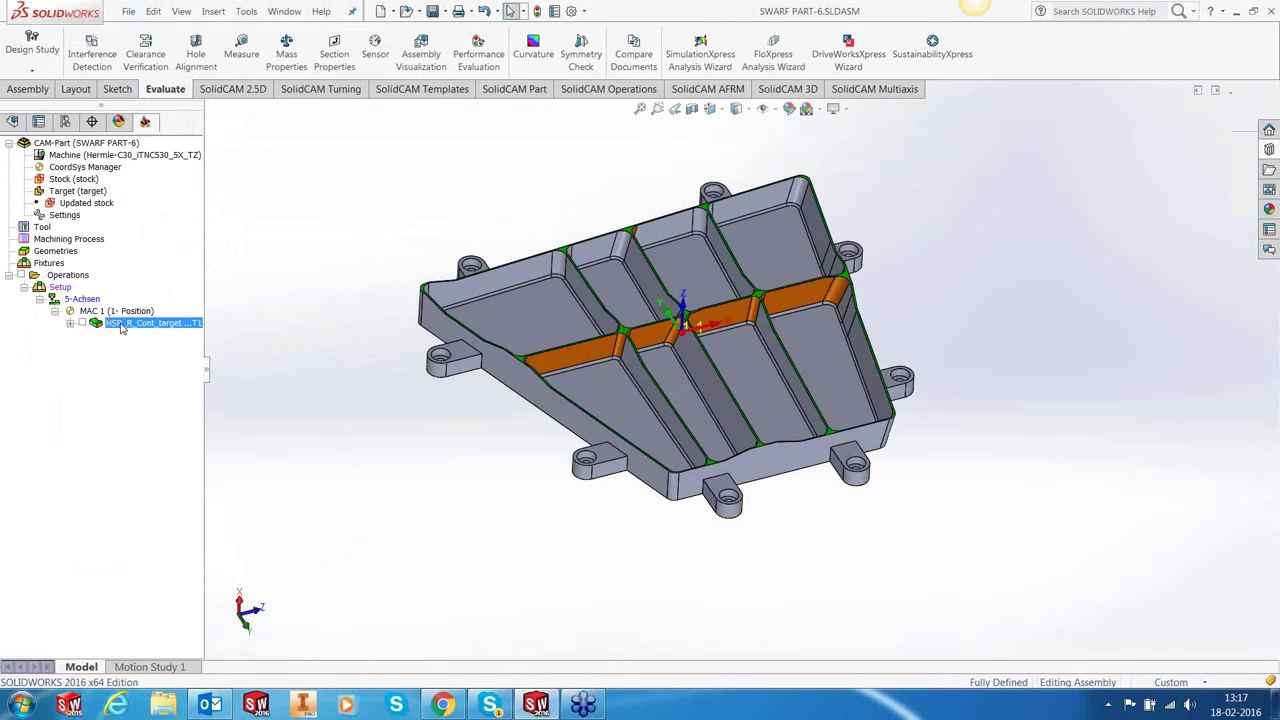
pyautogui.rightClick(121, 328)
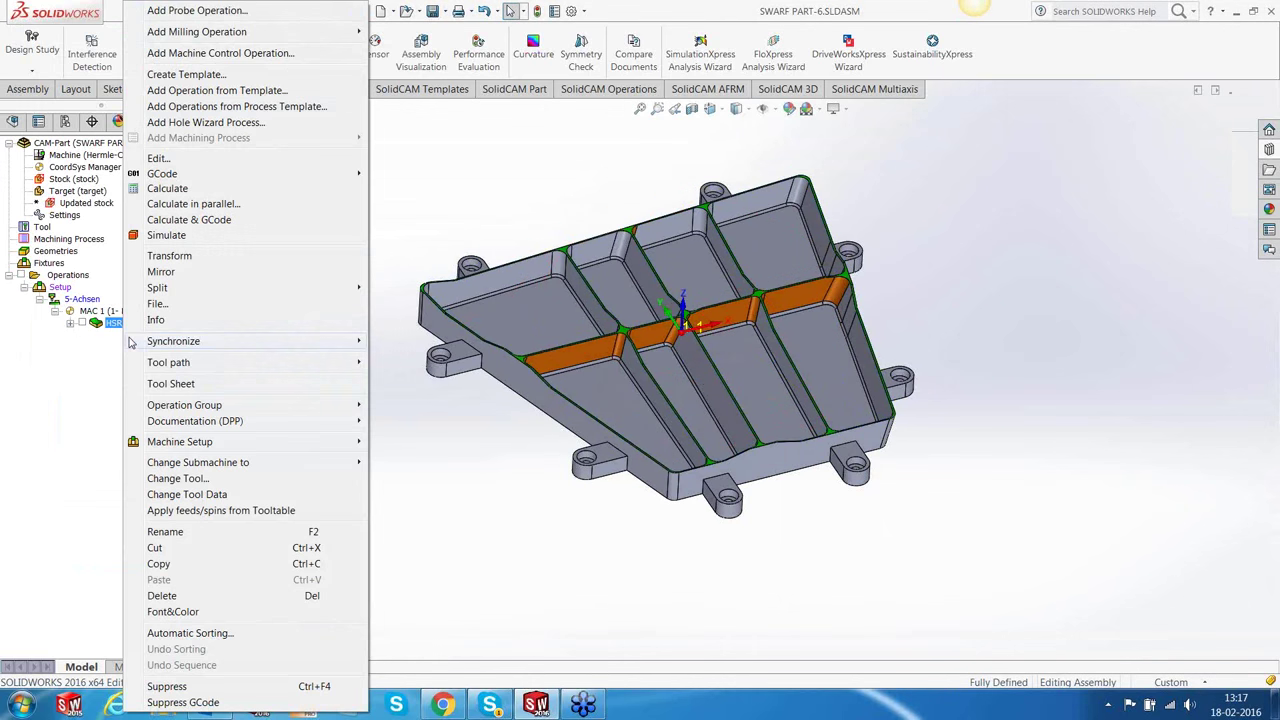
pyautogui.click(205, 91)
pyautogui.click(476, 274)
pyautogui.click(780, 530)
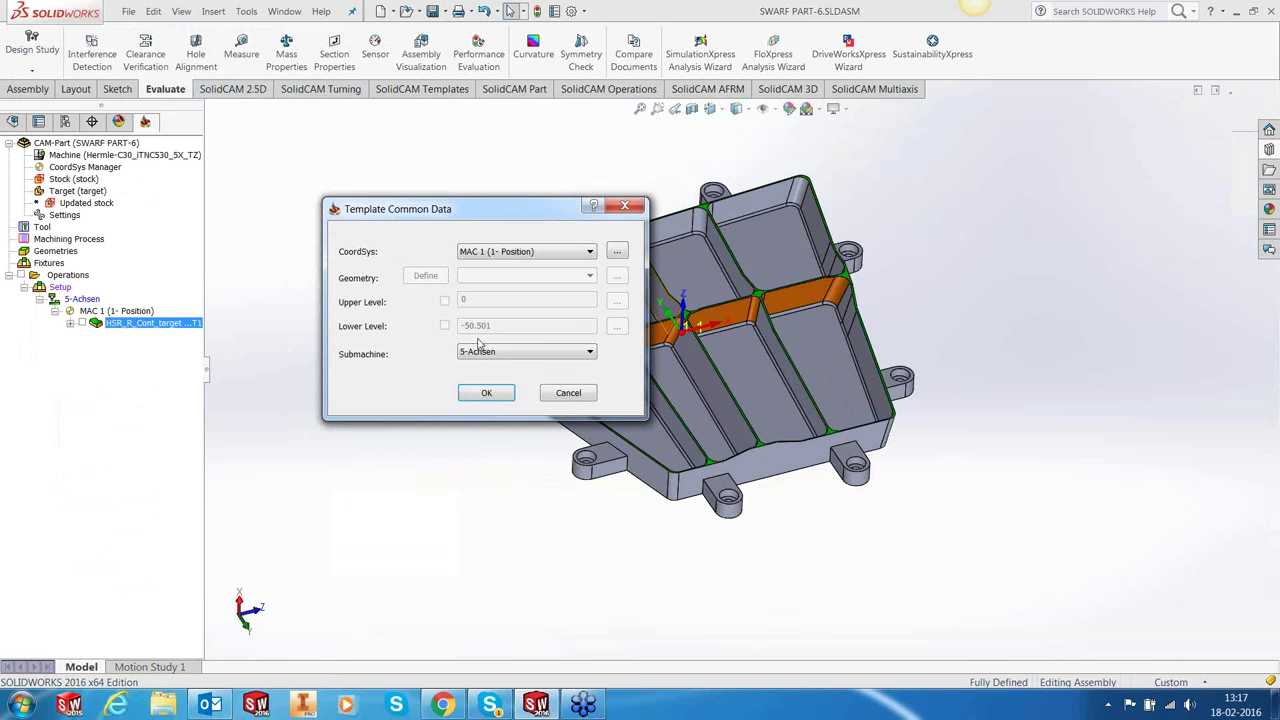
pyautogui.click(486, 393)
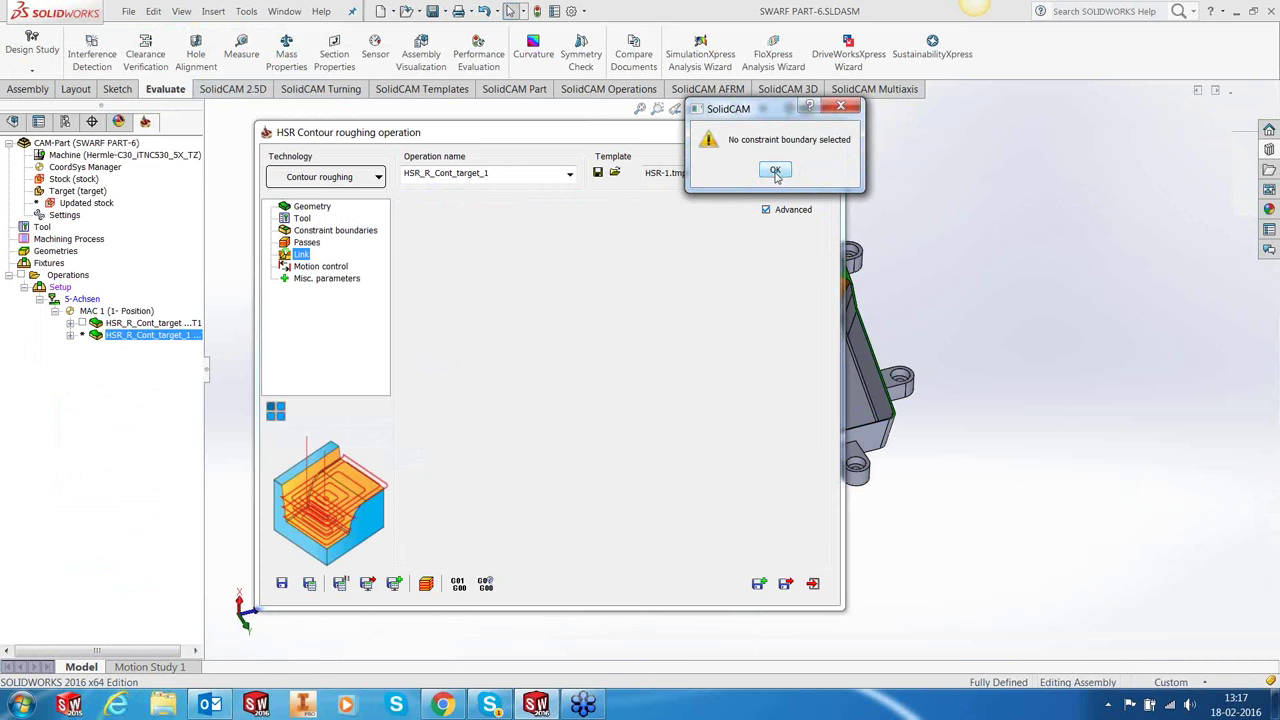
pyautogui.click(775, 171)
pyautogui.click(820, 129)
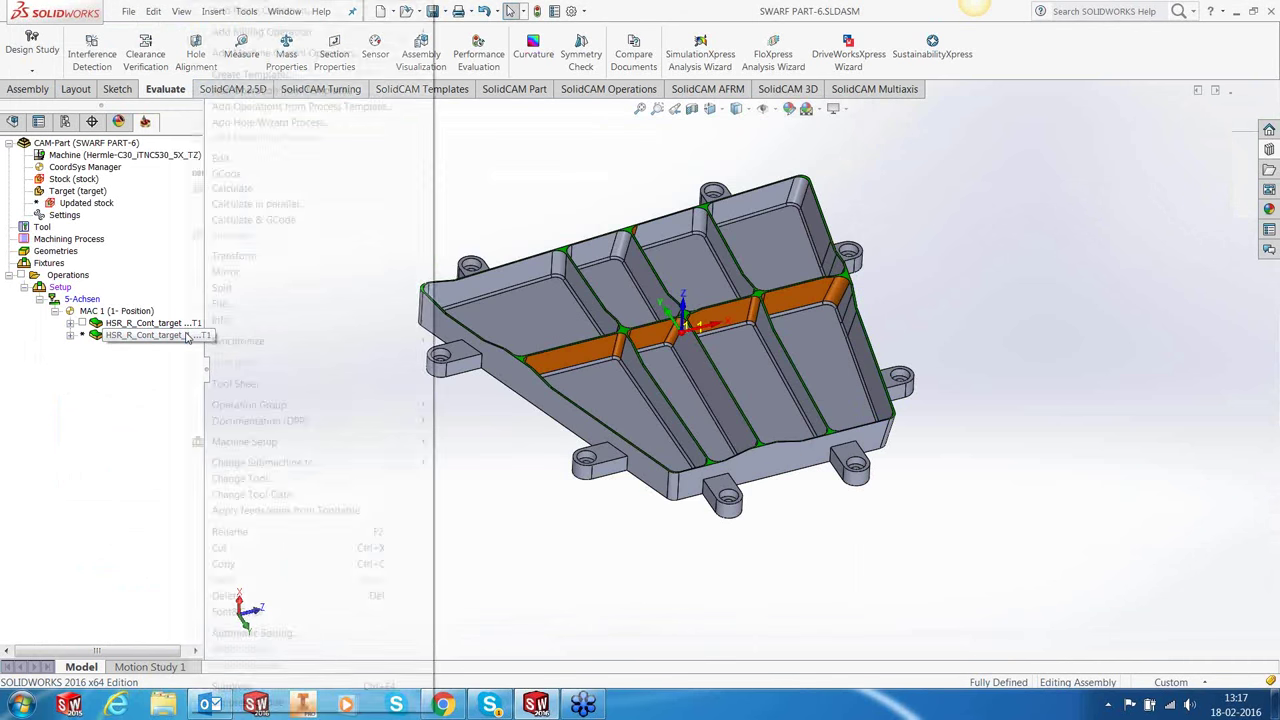
pyautogui.rightClick(185, 335)
pyautogui.click(226, 595)
pyautogui.click(781, 165)
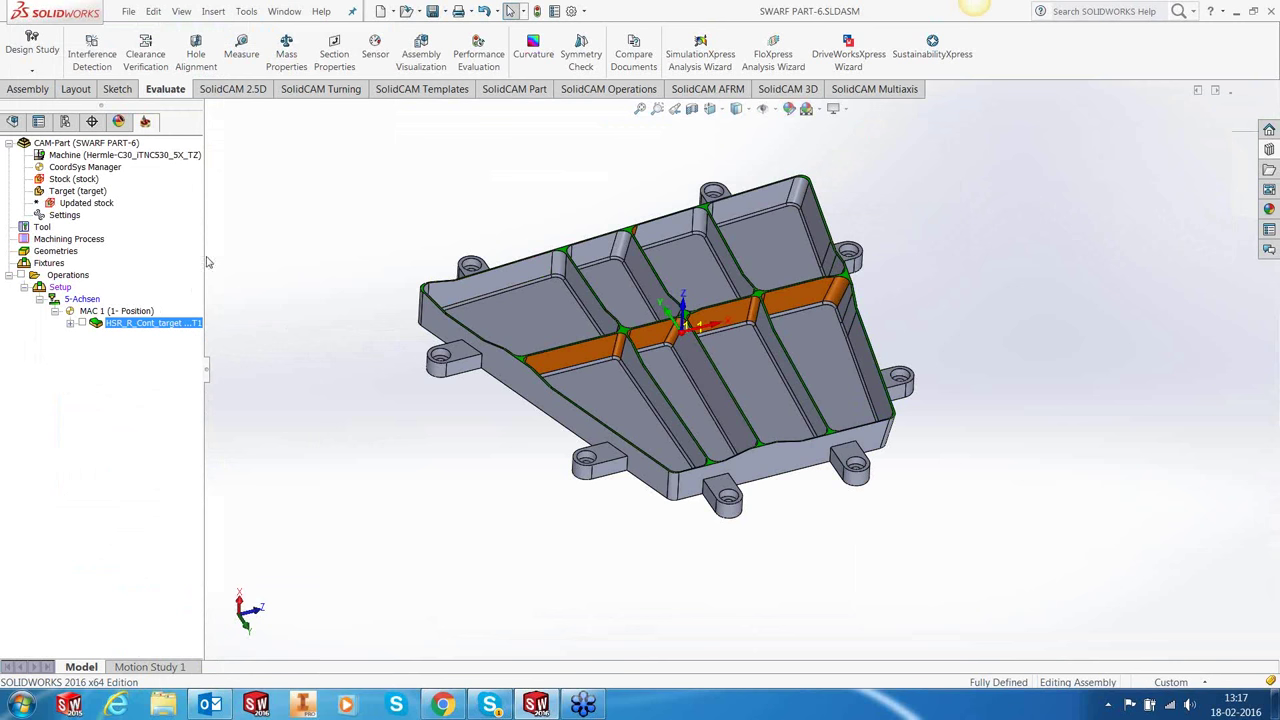
# Add a 3D constant step over operation from the HSM-1 template after the contour roughing operation.
pyautogui.rightClick(177, 325)
pyautogui.click(235, 91)
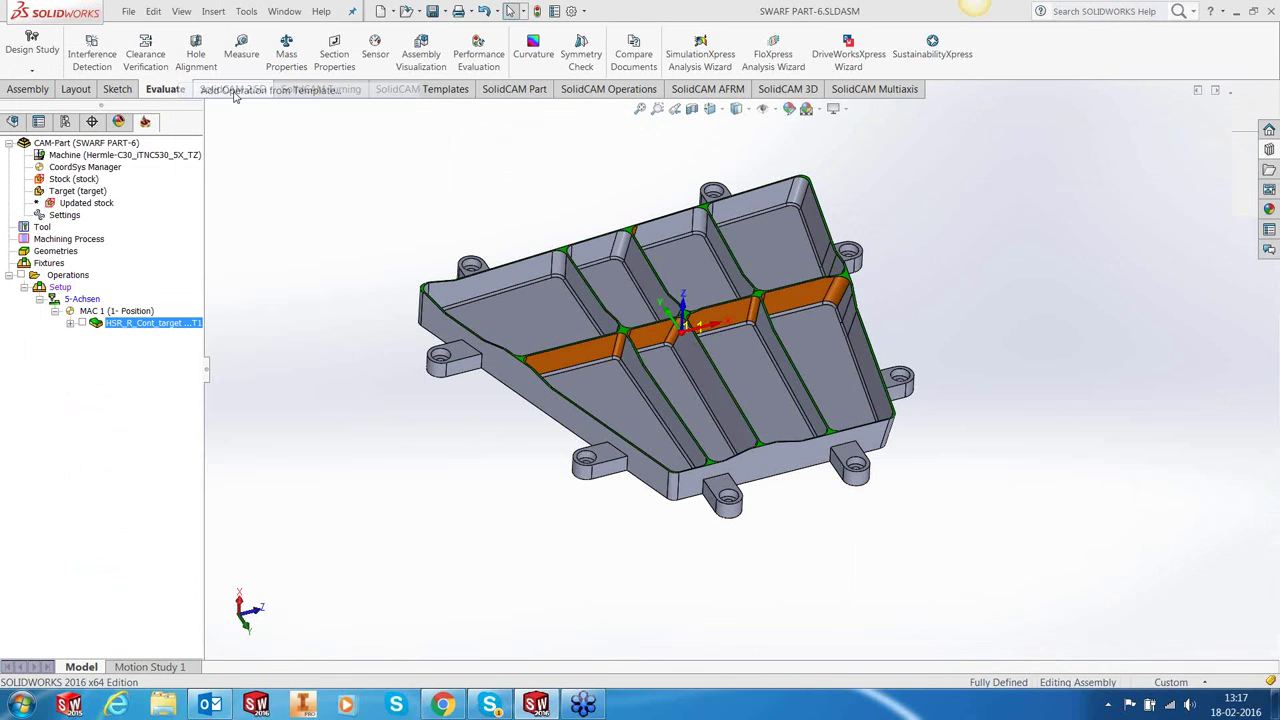
pyautogui.click(461, 262)
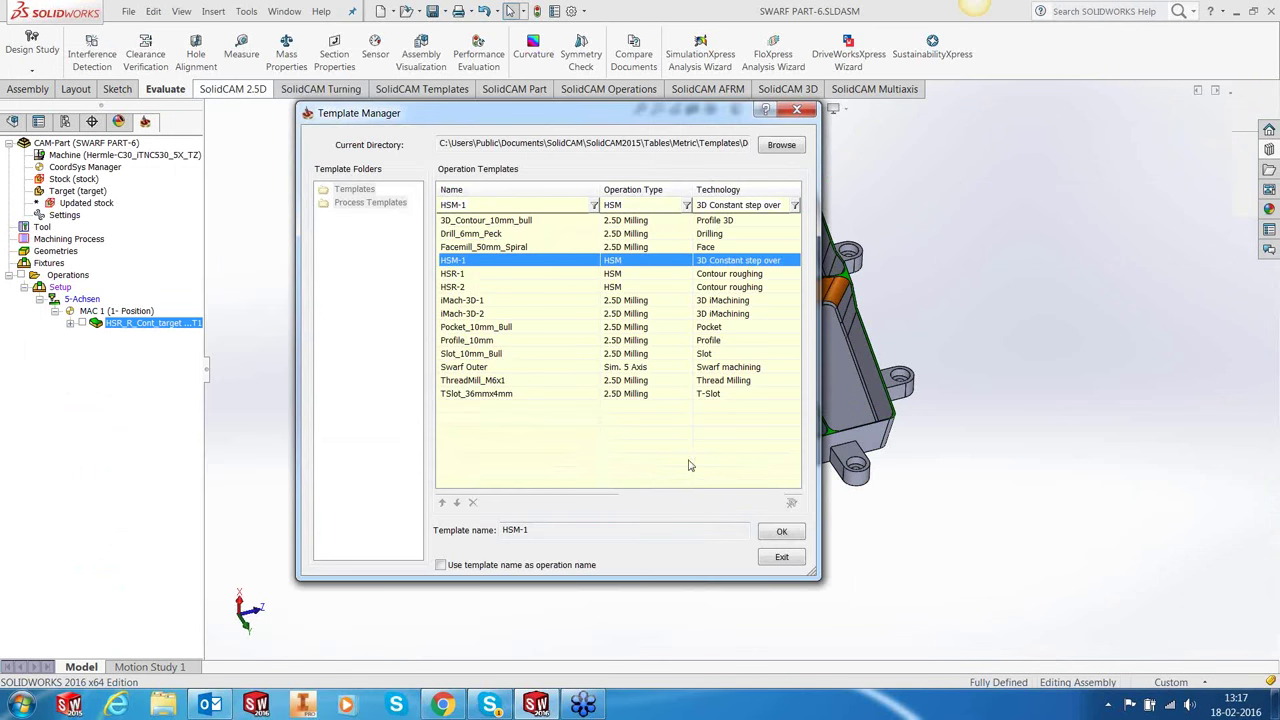
pyautogui.click(782, 531)
pyautogui.click(487, 393)
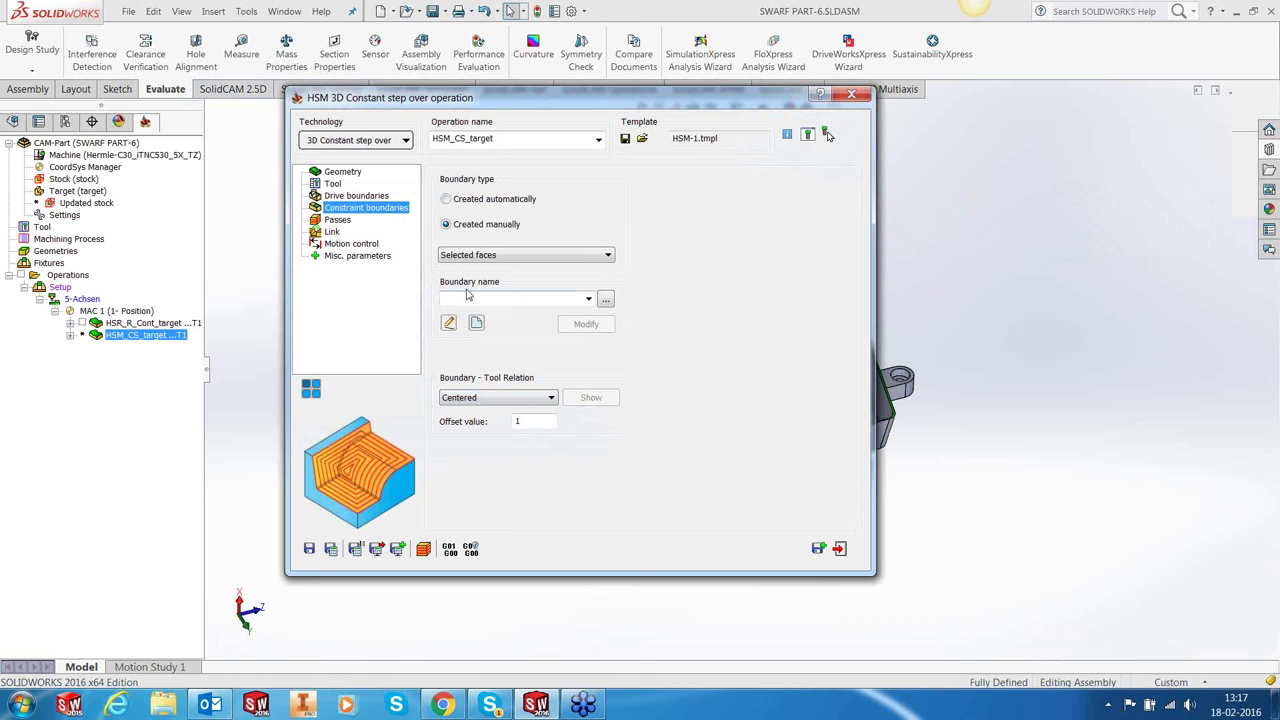
# Assign Selected Faces D12 R6 as both the constraint boundary and the drive boundary of the constant step over operation.
pyautogui.click(588, 299)
pyautogui.click(563, 312)
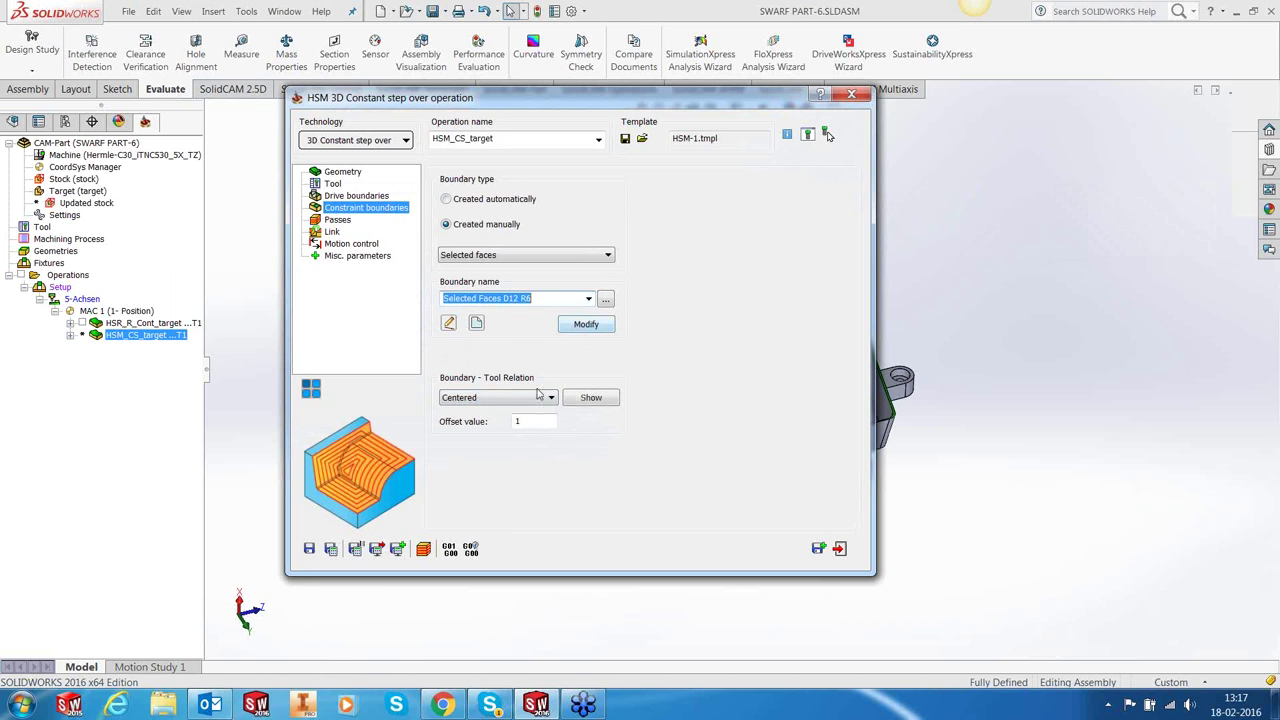
pyautogui.click(360, 196)
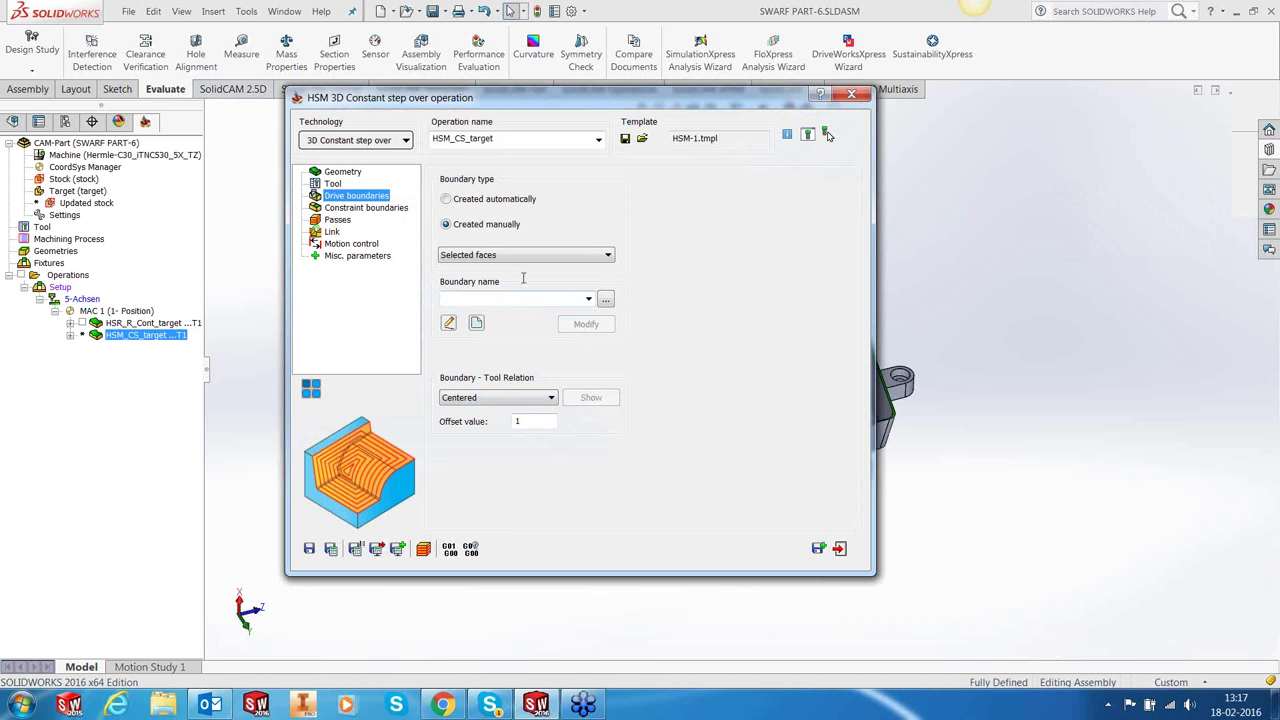
pyautogui.click(579, 300)
pyautogui.click(533, 312)
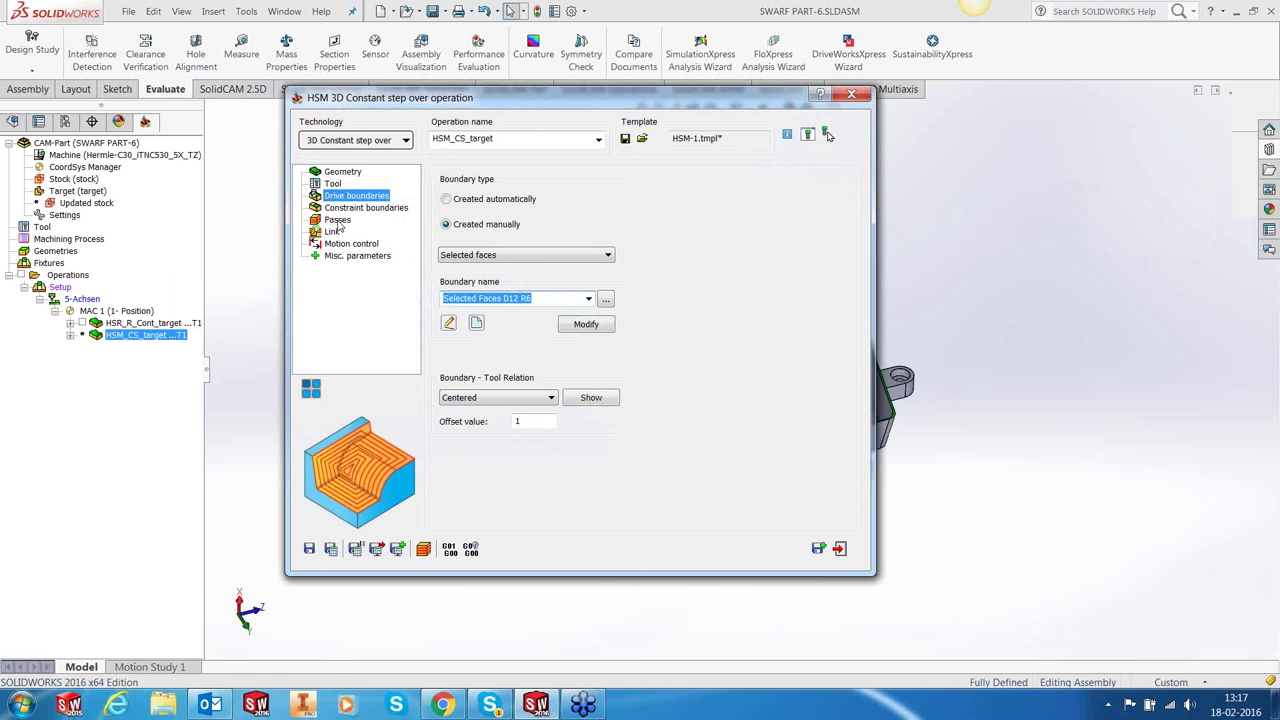
# Set the horizontal step over of the passes to 0.5, and calculate and close the constant step over operation.
pyautogui.click(337, 220)
pyautogui.doubleClick(580, 343)
pyautogui.write('0.5')
pyautogui.press('Tab')
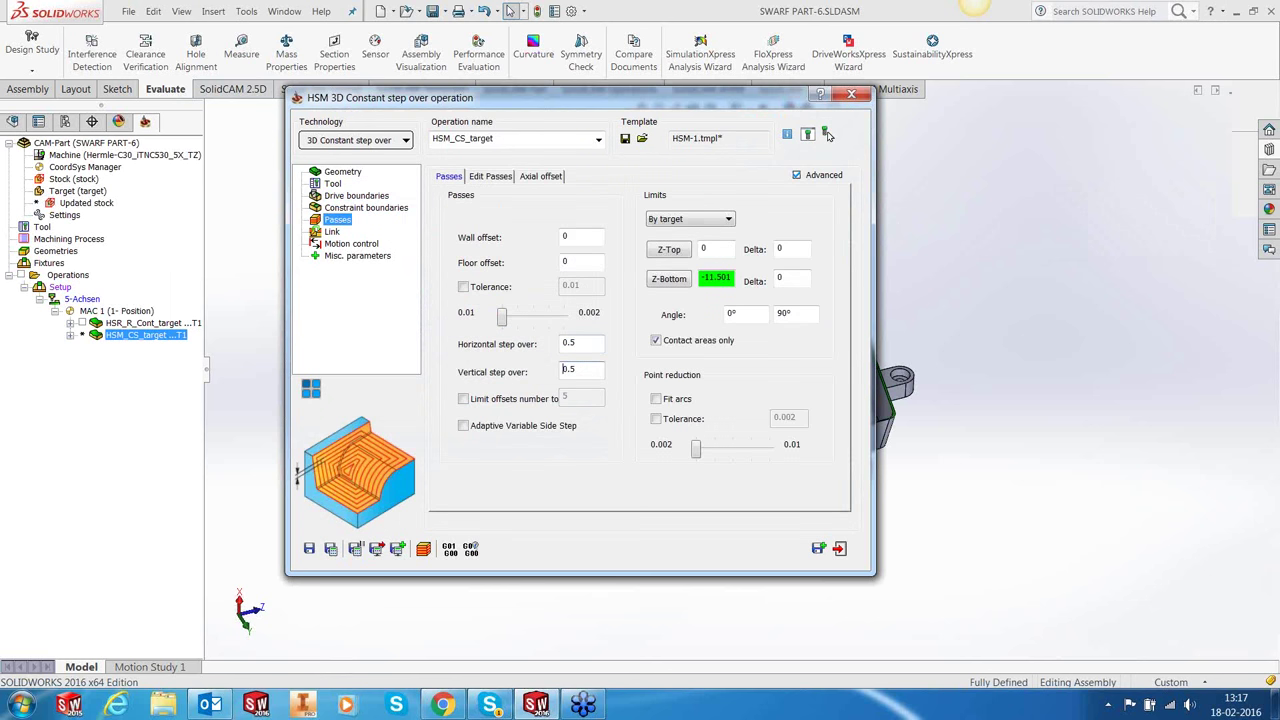
pyautogui.click(336, 547)
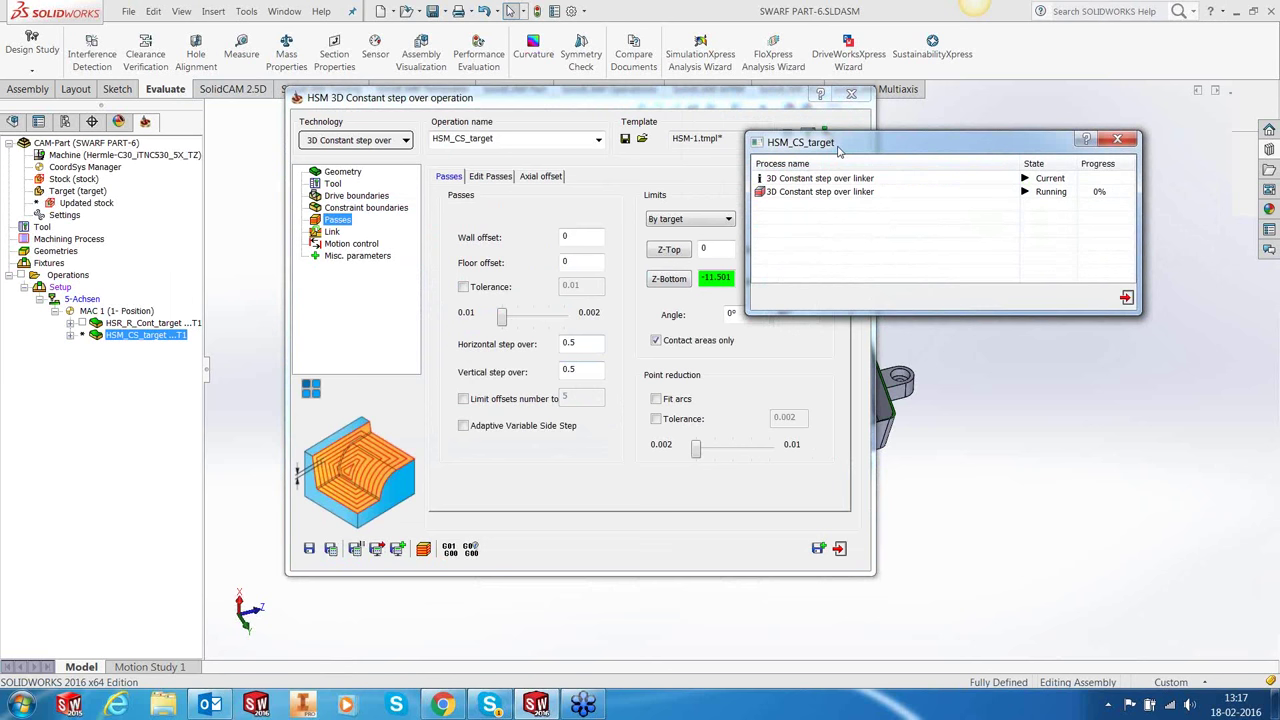
pyautogui.click(839, 548)
# Examine the constant step over toolpath along the rib tops at close range and hide it again.
pyautogui.moveTo(853, 495); pyautogui.dragTo(848, 534, button='middle')
pyautogui.scroll(-1, 534, 397)
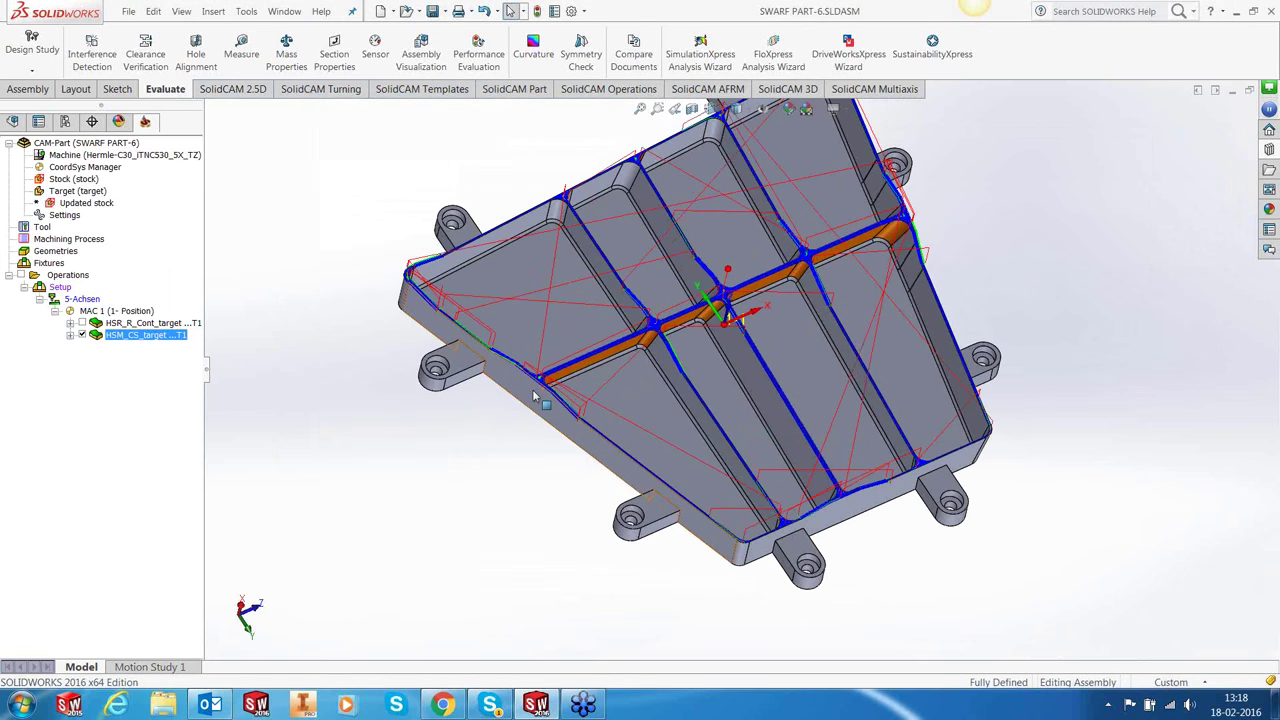
pyautogui.scroll(-3, 534, 397)
pyautogui.scroll(1, 735, 428)
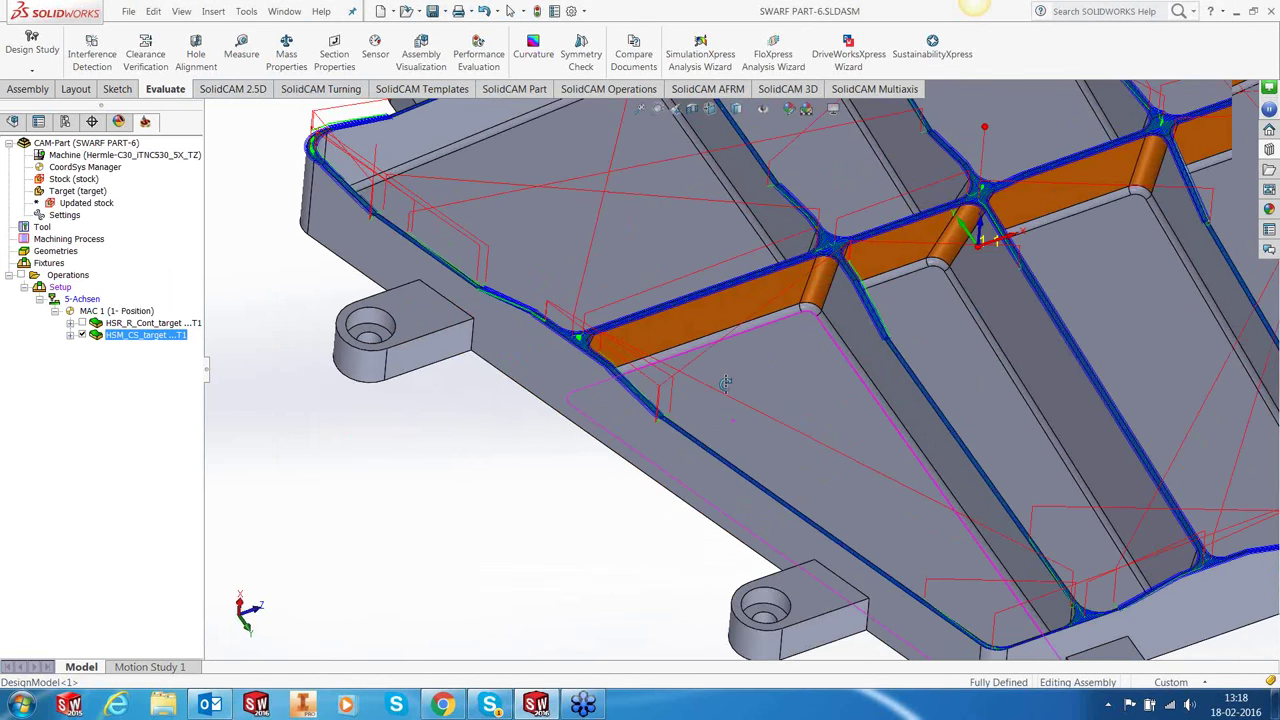
pyautogui.scroll(3, 732, 400)
pyautogui.keyDown('ctrl'); pyautogui.moveTo(1093, 265); pyautogui.dragTo(980, 319, button='middle'); pyautogui.keyUp('ctrl')
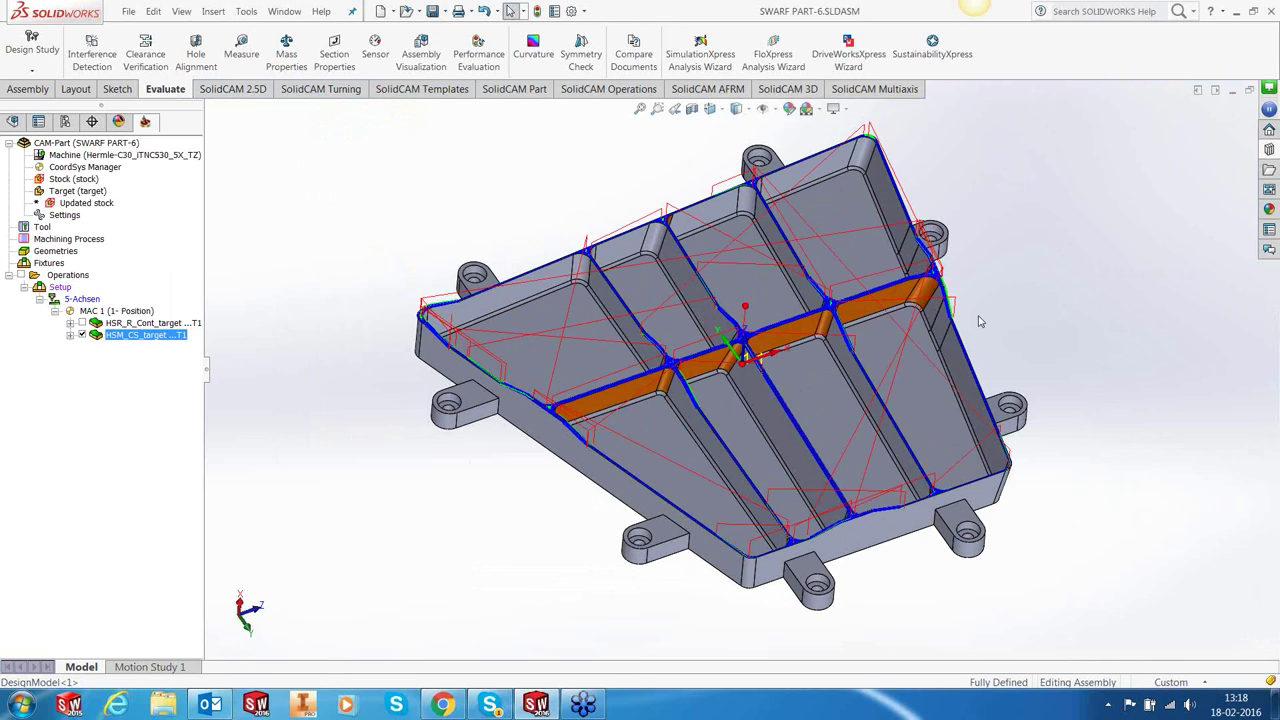
pyautogui.click(82, 336)
# Insert a split named "iMachining Rough" after the constant step over operation.
pyautogui.rightClick(116, 335)
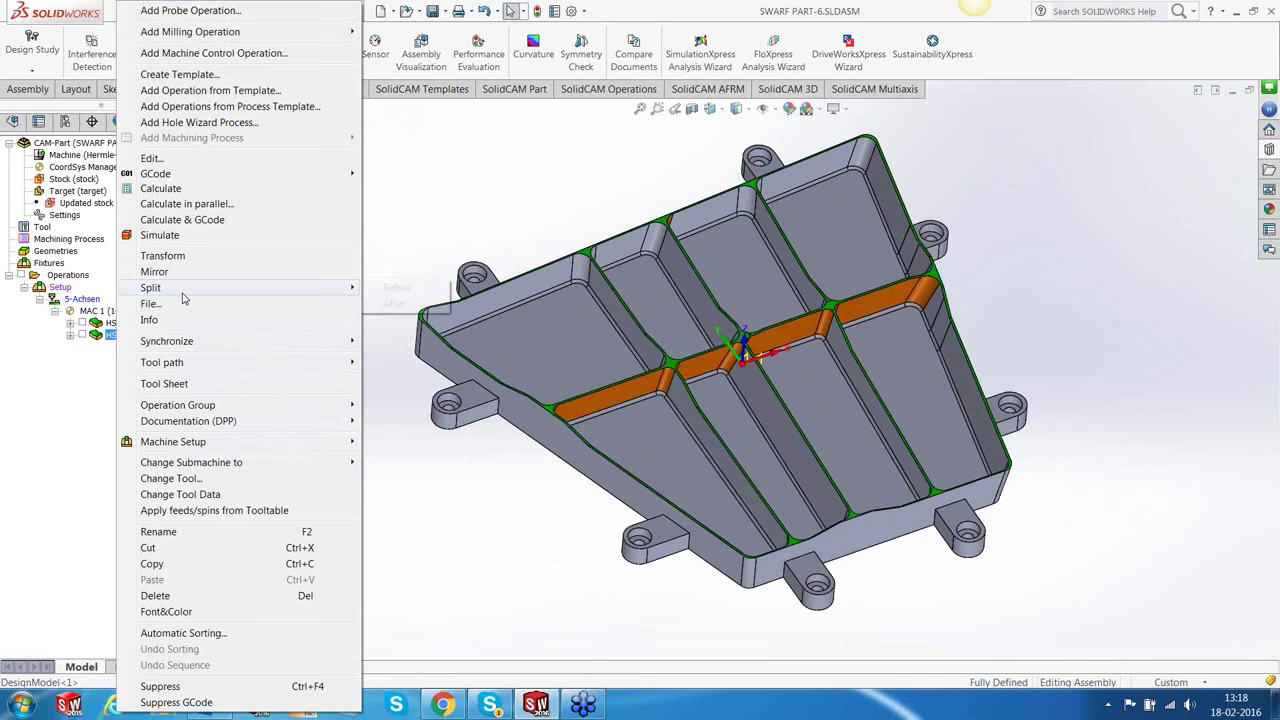
pyautogui.click(396, 303)
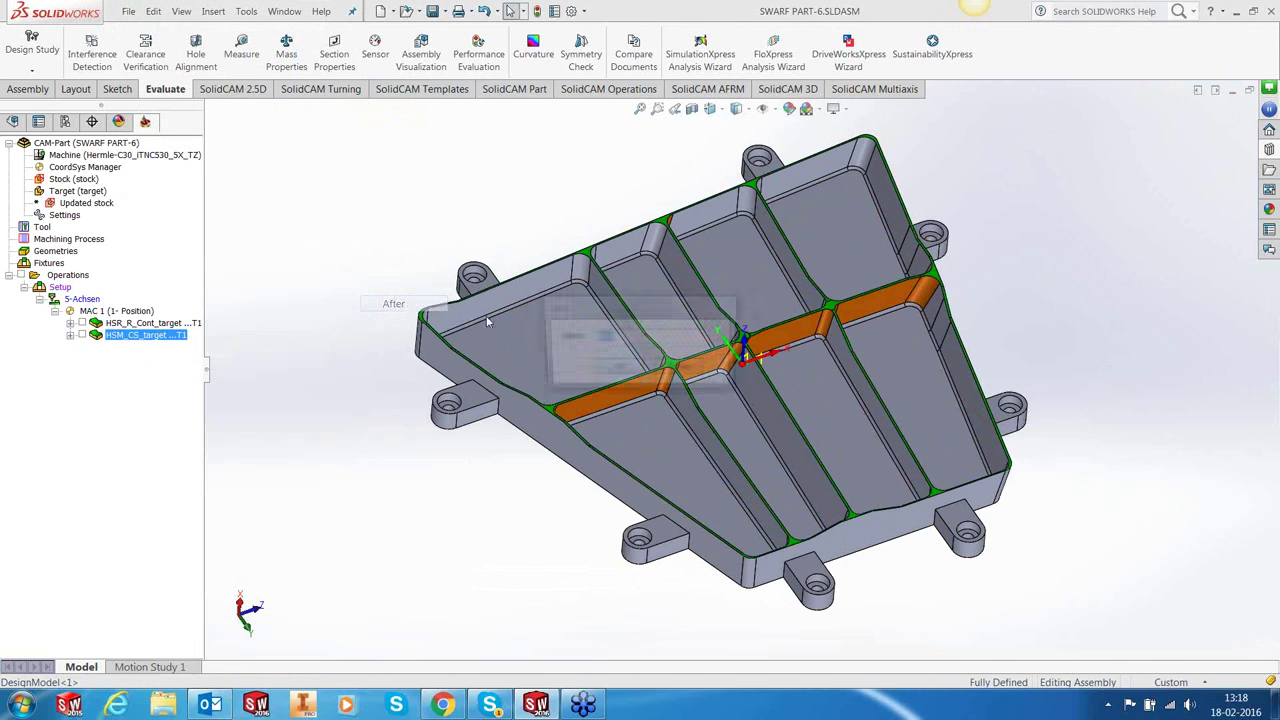
pyautogui.write('iMachin')
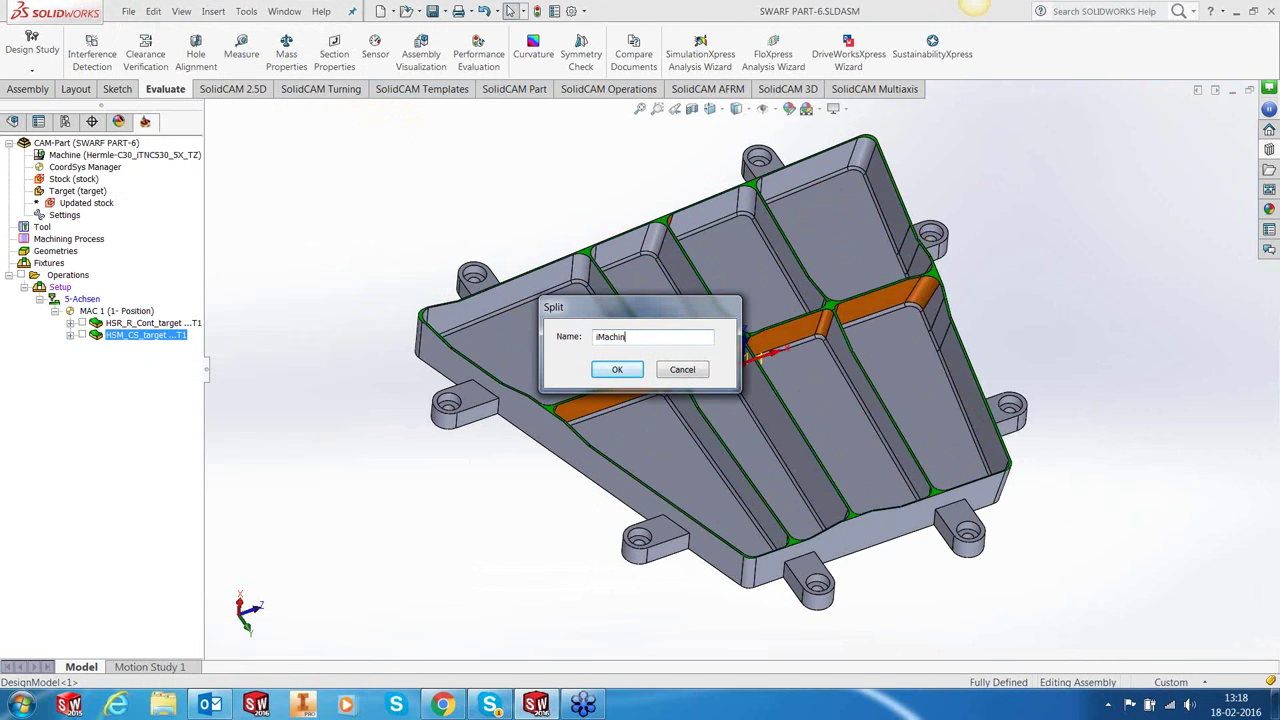
pyautogui.write('ing Rough')
pyautogui.click(606, 369)
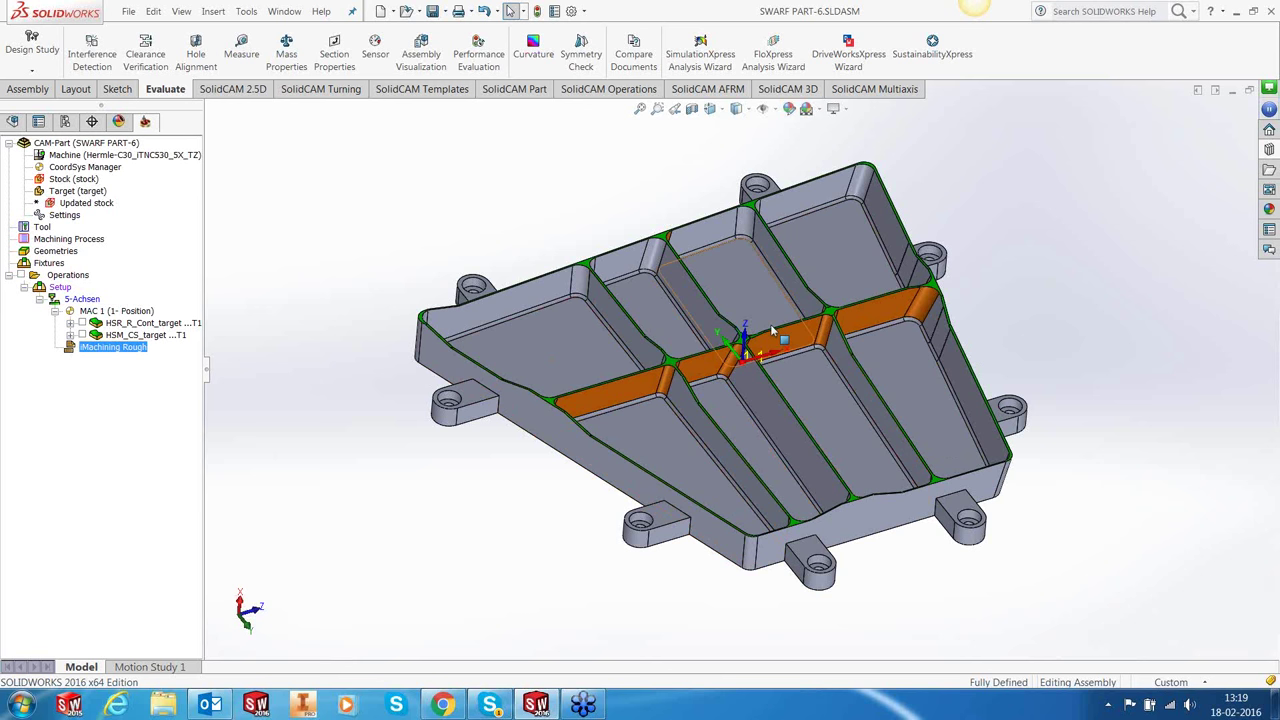
# Highlight alternate pocket floors one by one to examine which pockets to rough first, and clear the selection.
pyautogui.moveTo(769, 328); pyautogui.dragTo(766, 342, button='middle')
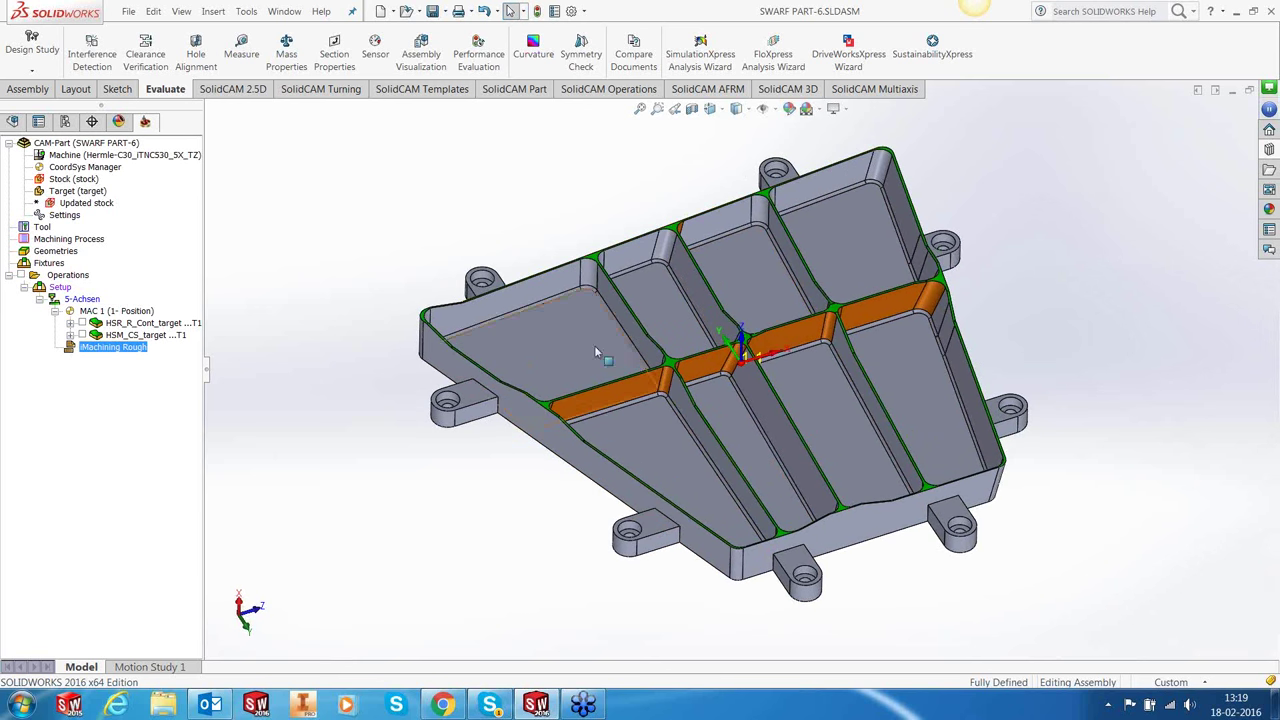
pyautogui.click(541, 339)
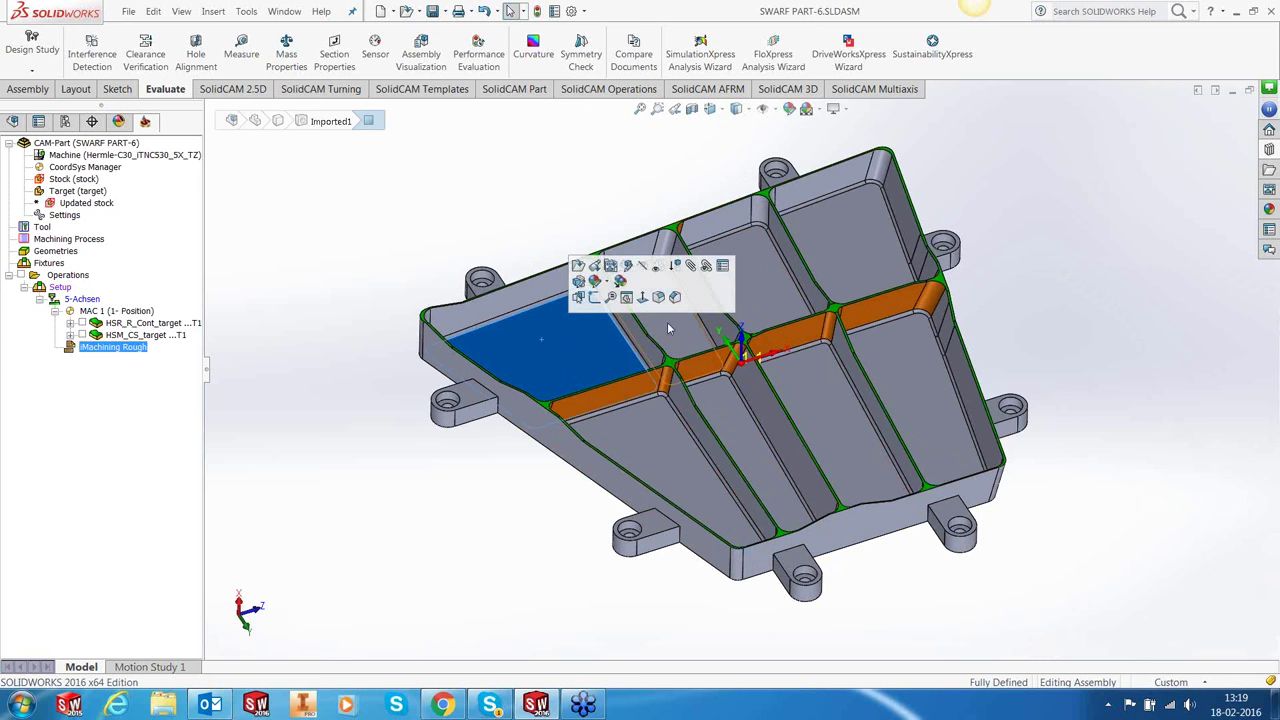
pyautogui.click(760, 313)
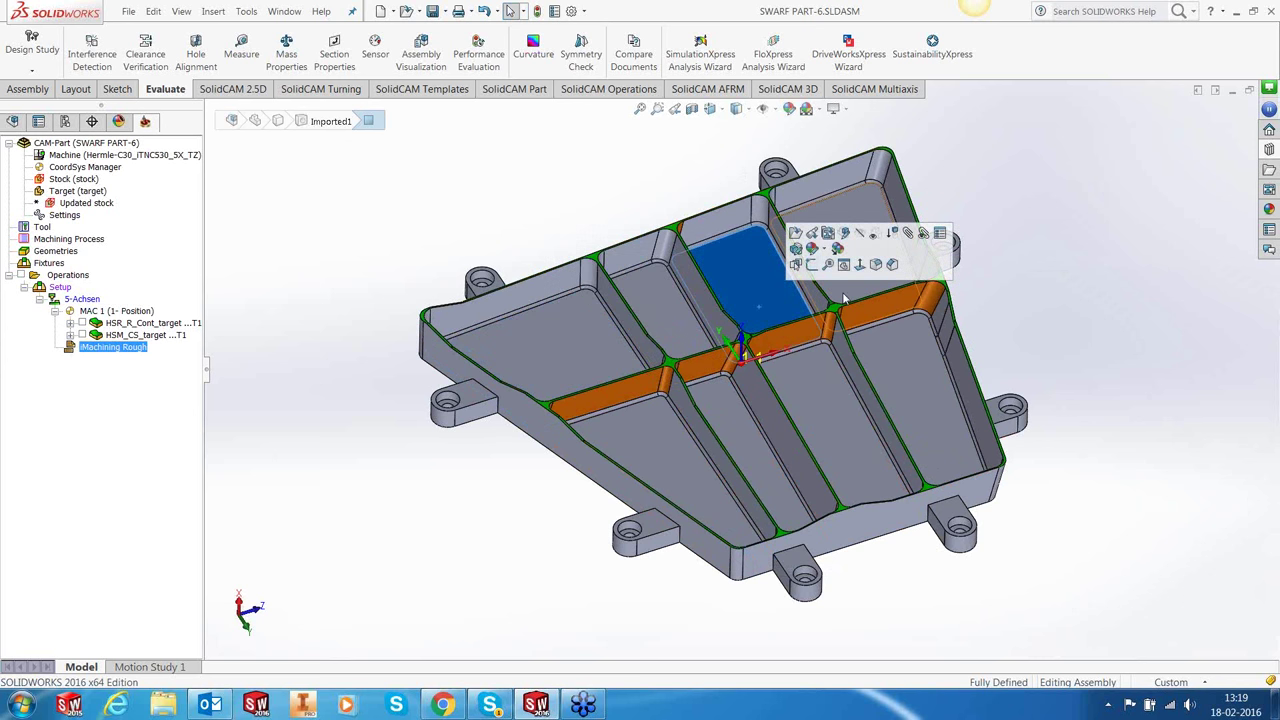
pyautogui.click(895, 369)
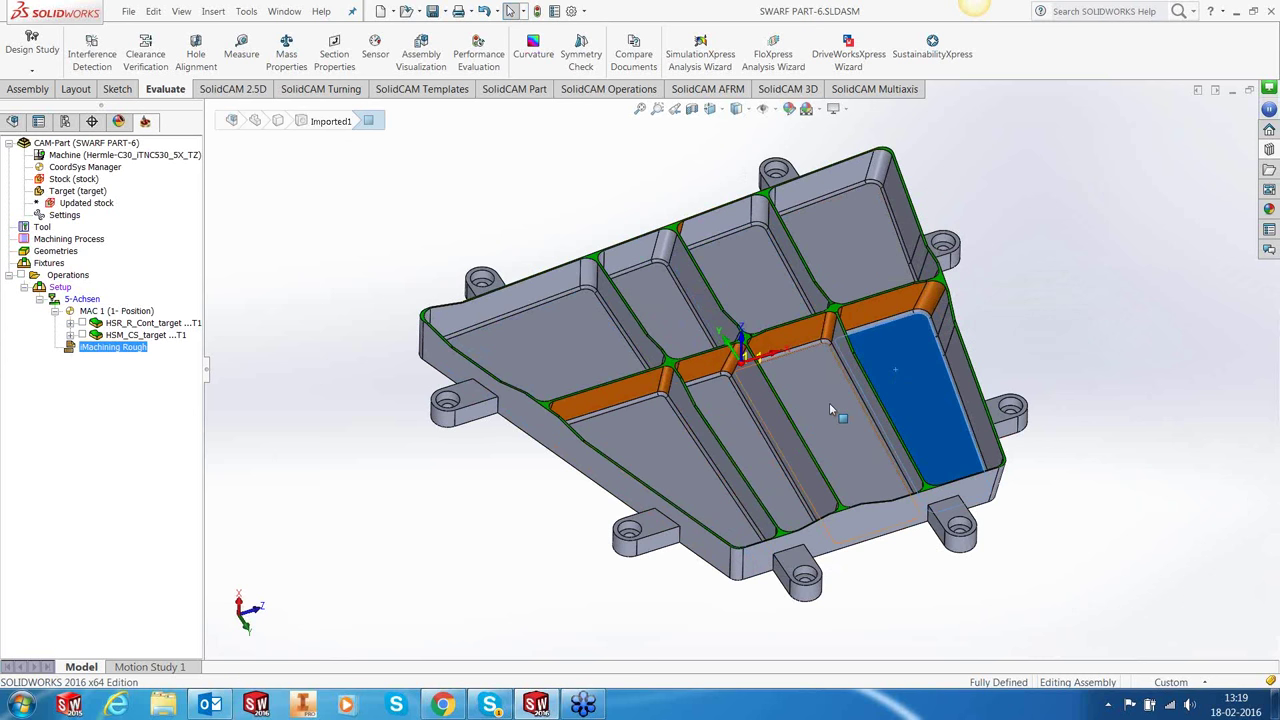
pyautogui.click(741, 423)
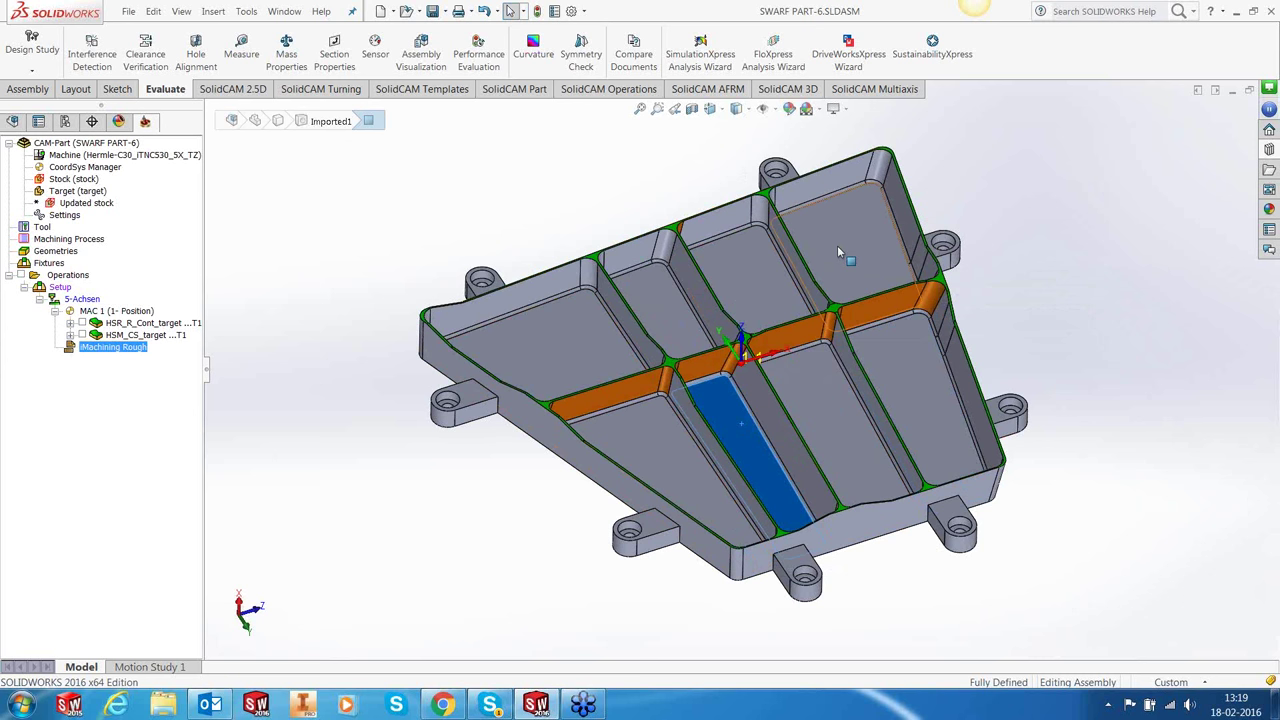
pyautogui.click(1046, 212)
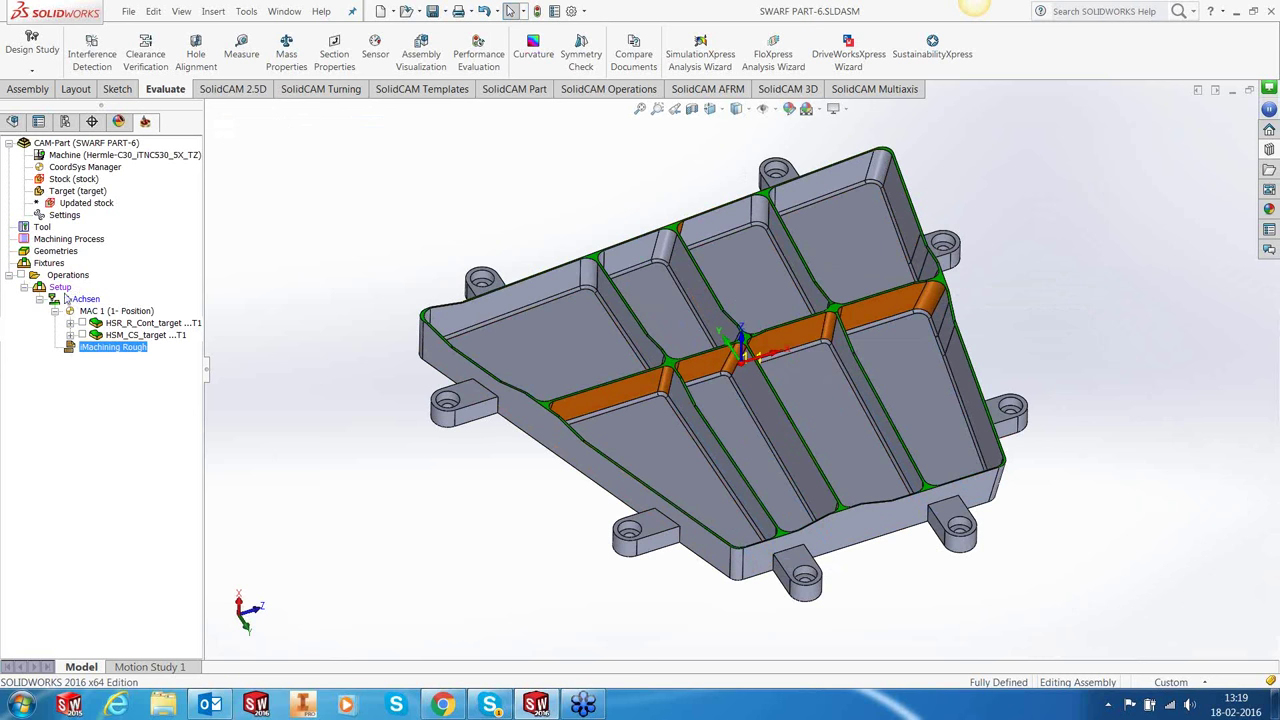
# Add an operation from the iMach-3D-1 template under the iMachining Rough split, using the MAC 1 (1- Position) coordinate system.
pyautogui.rightClick(104, 347)
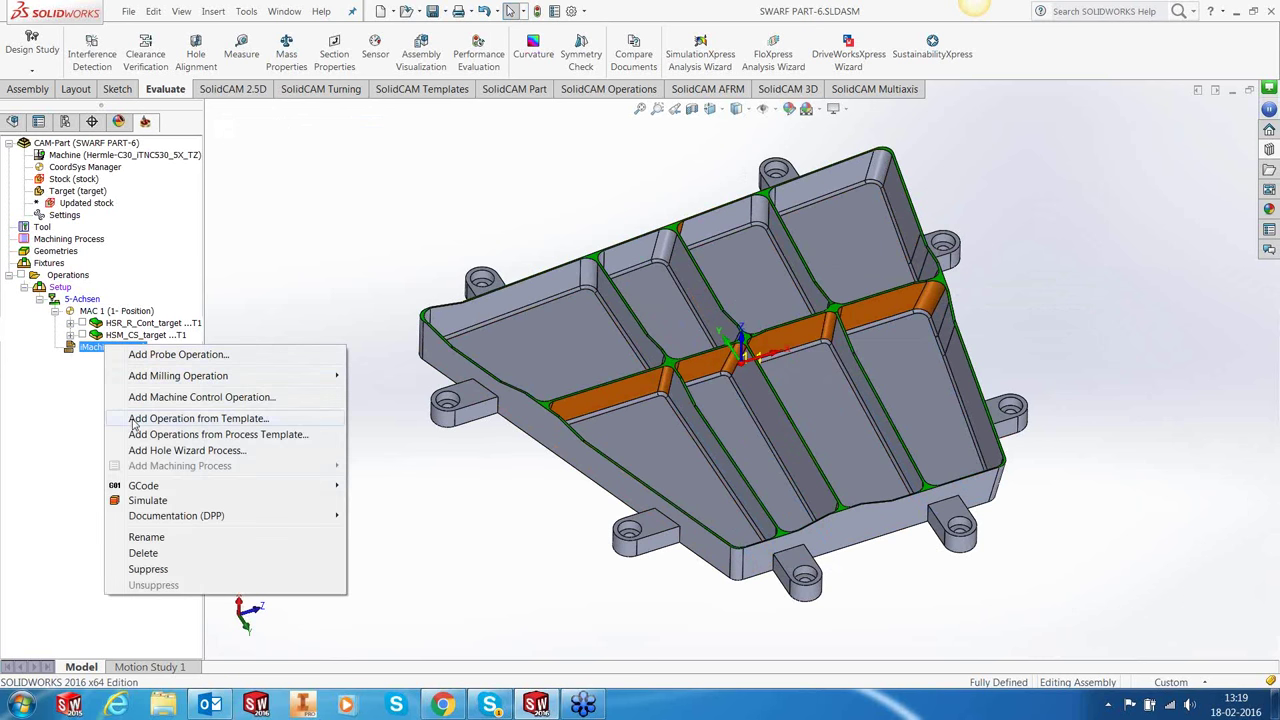
pyautogui.click(200, 421)
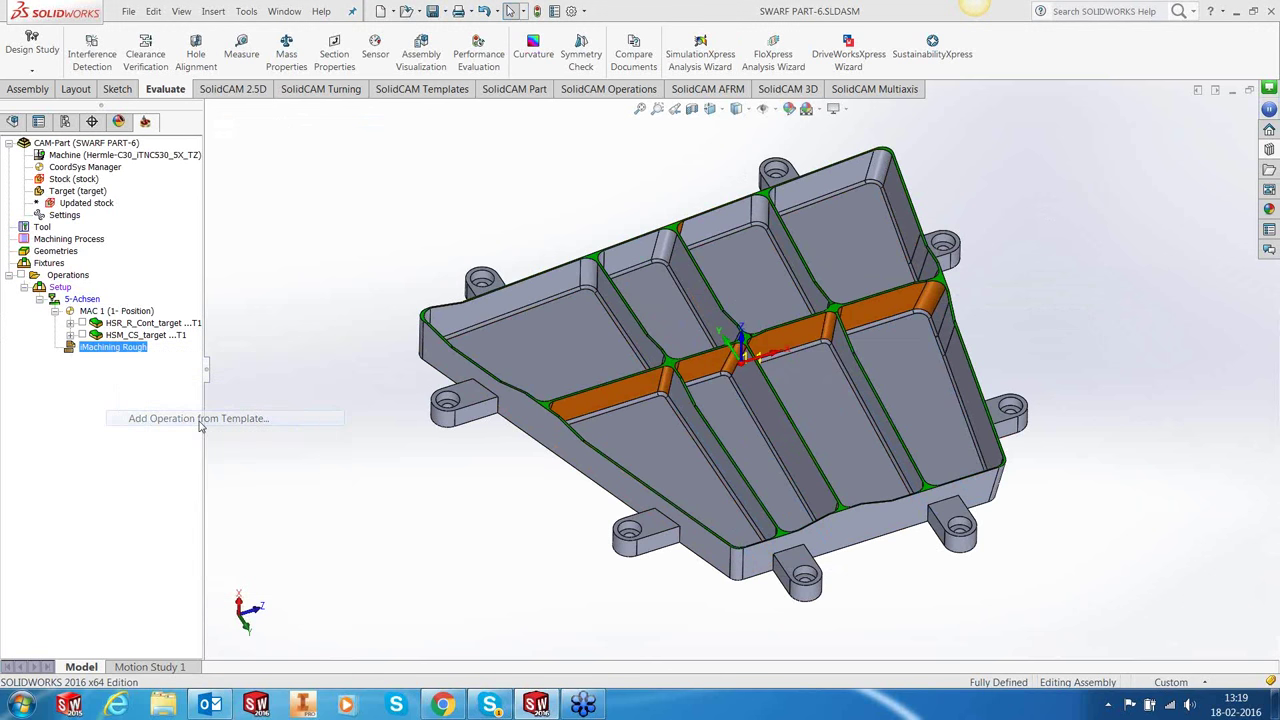
pyautogui.click(483, 300)
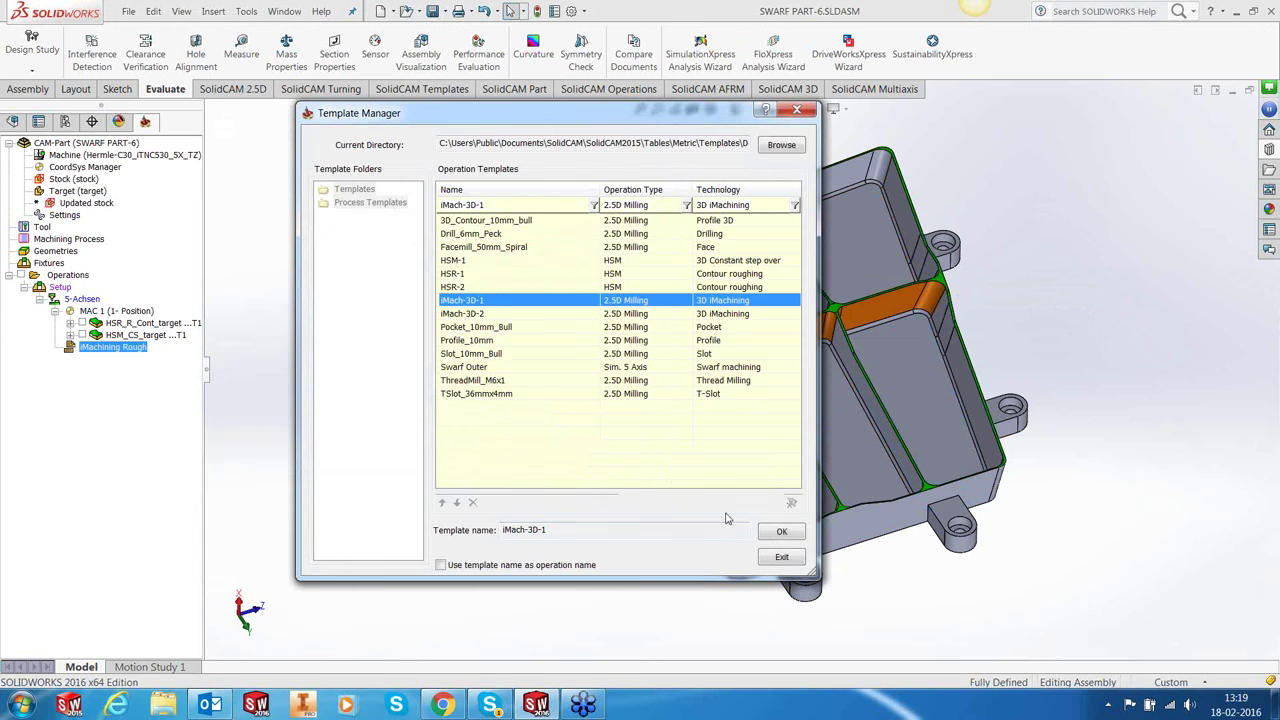
pyautogui.click(780, 533)
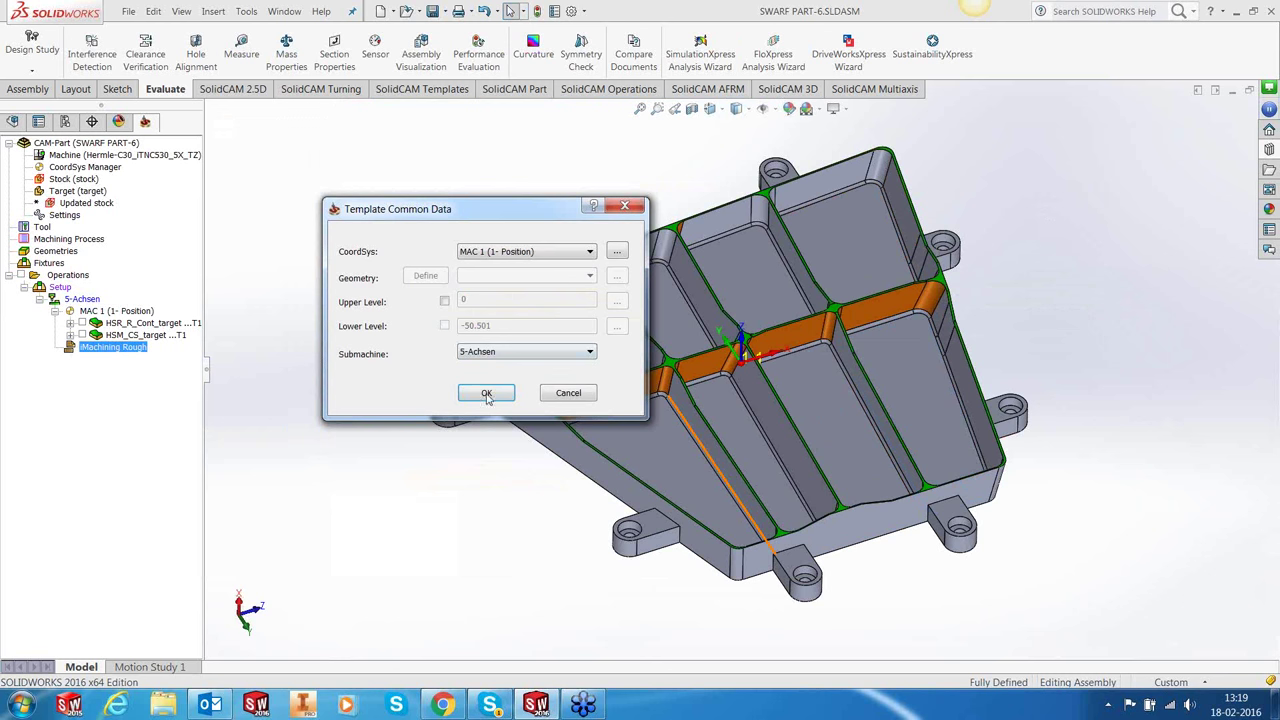
pyautogui.click(486, 394)
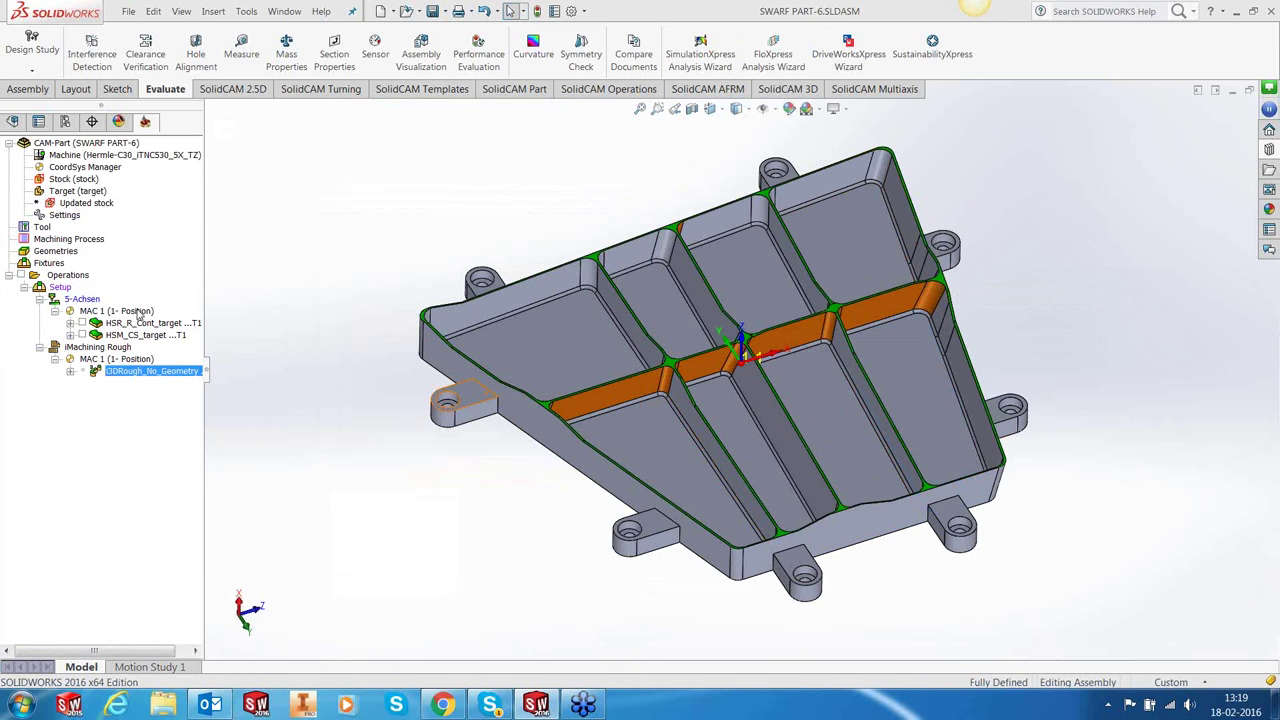
# Set the iMachining geometry to target and start defining a new working area for the operation.
pyautogui.click(590, 262)
pyautogui.click(525, 287)
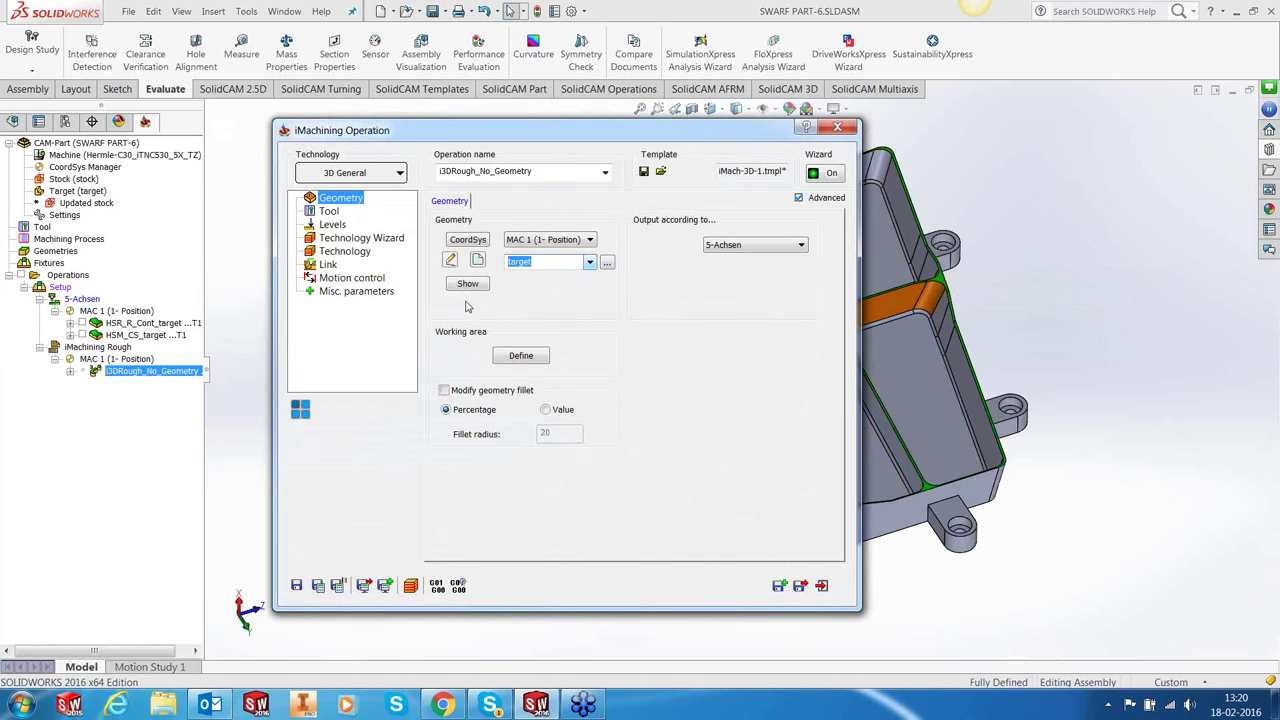
pyautogui.click(521, 355)
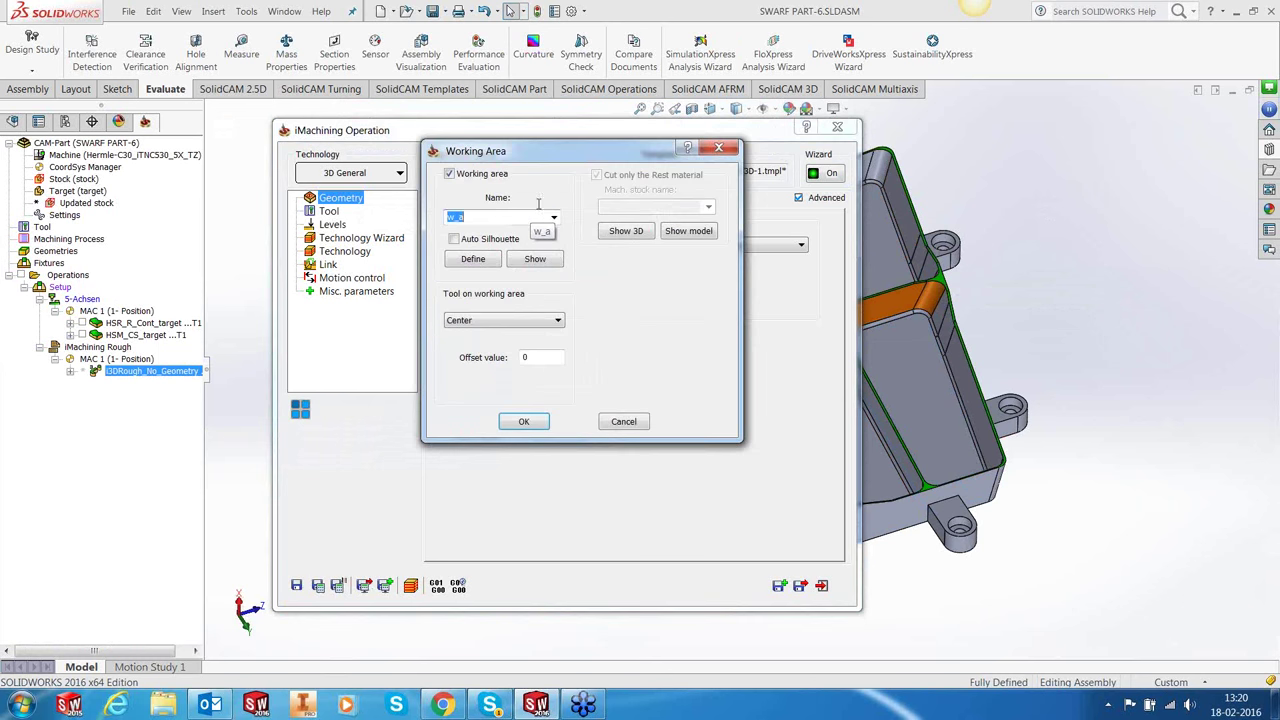
pyautogui.press('BackSpace')
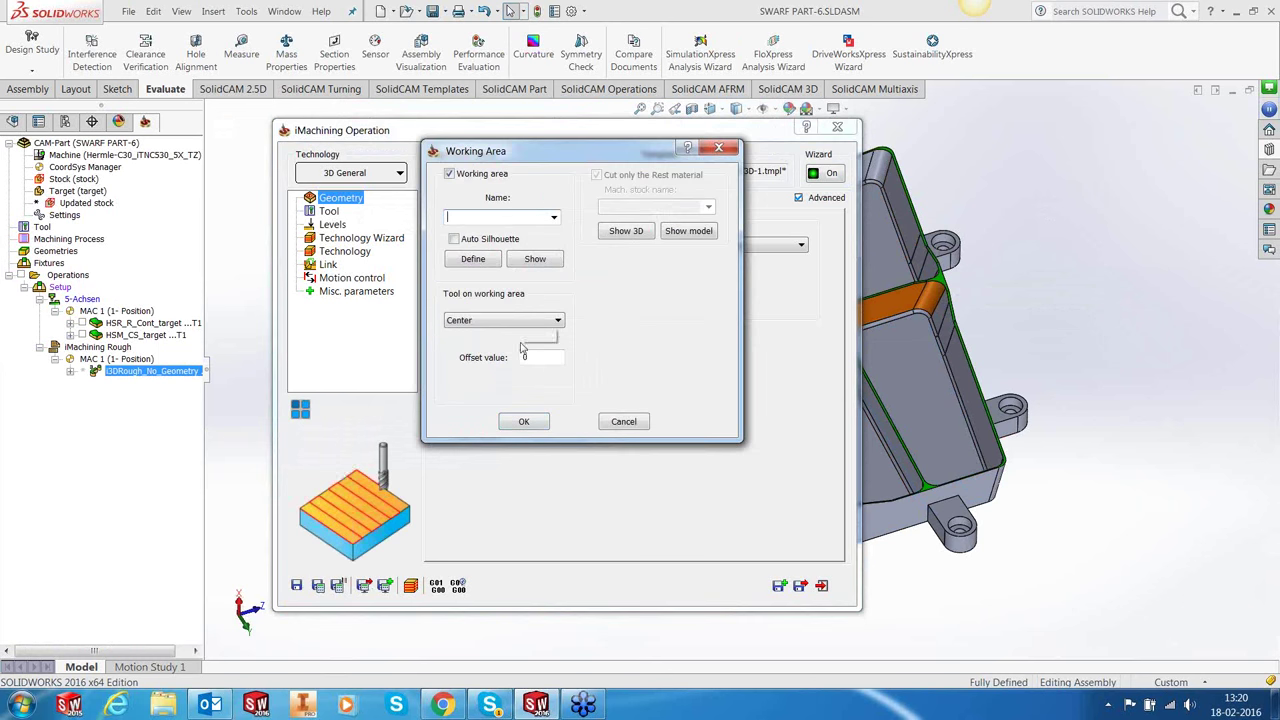
pyautogui.click(474, 268)
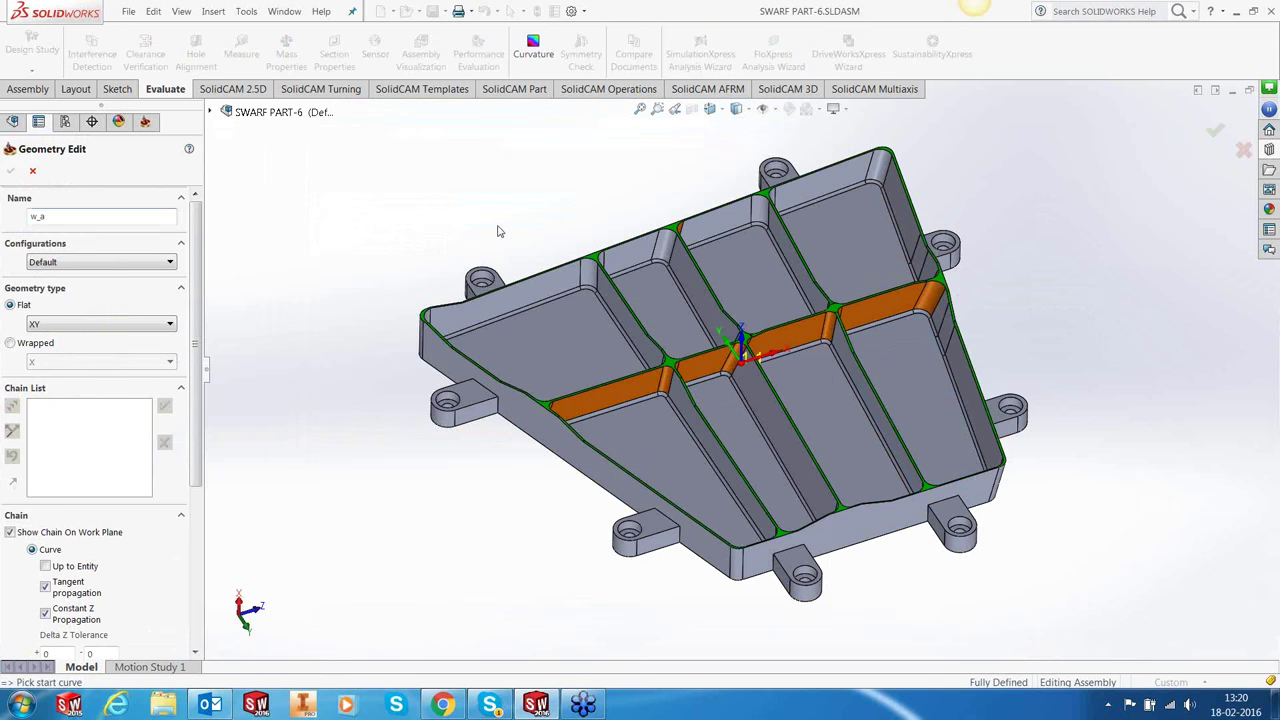
# Show the sketches with the pocket outlines in the model view.
pyautogui.scroll(2, 602, 222)
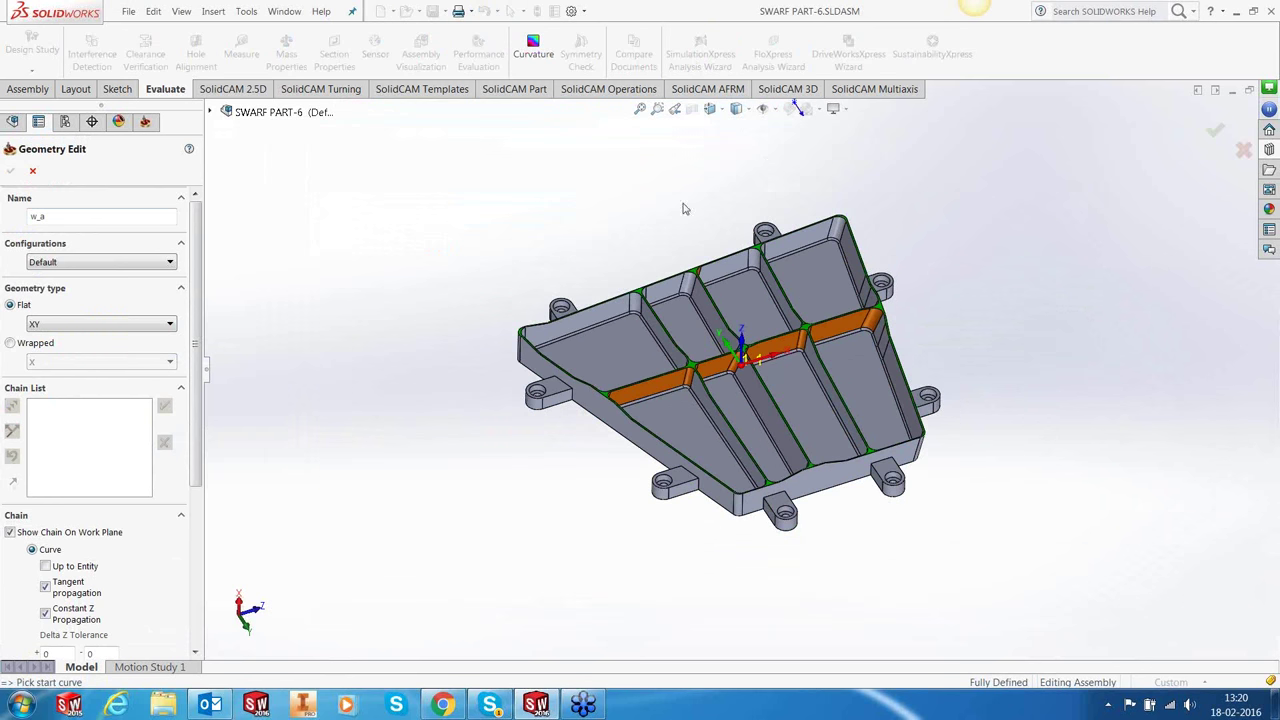
pyautogui.click(774, 109)
pyautogui.click(783, 240)
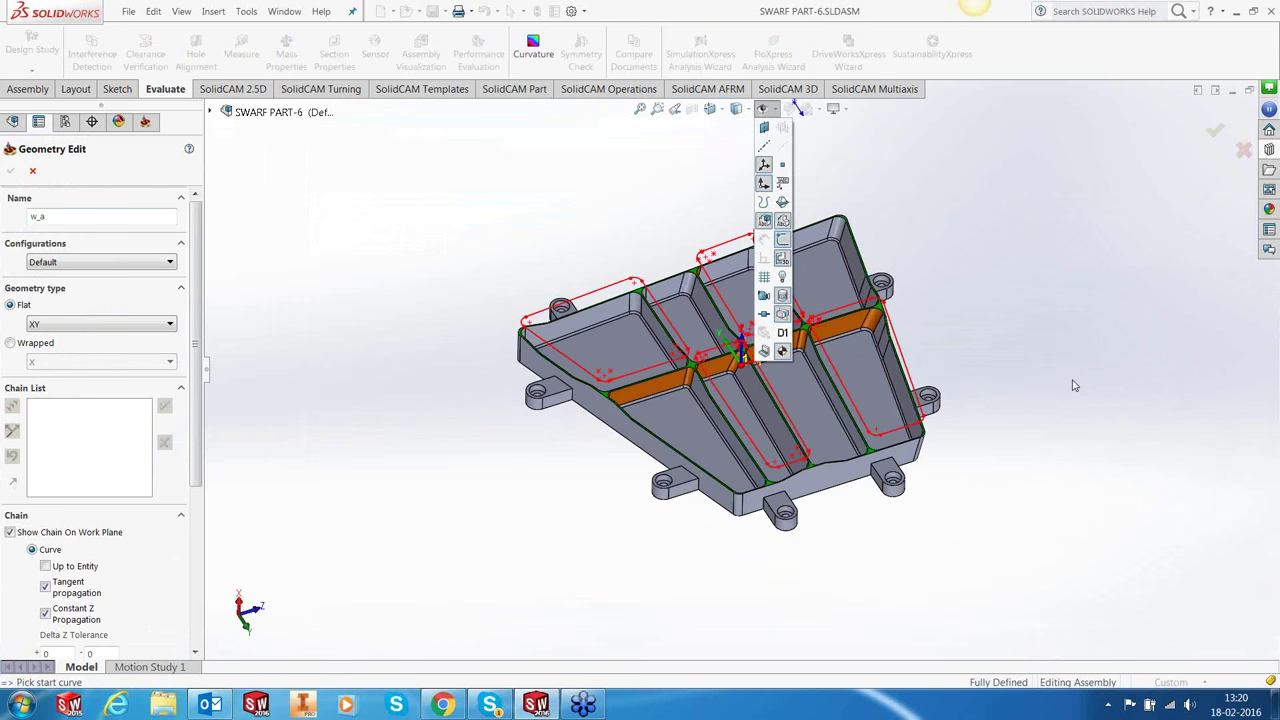
# Add the closed red sketch outline around the outermost long pocket as the first chain of working area w_a.
pyautogui.moveTo(1051, 361); pyautogui.dragTo(1020, 373, button='middle')
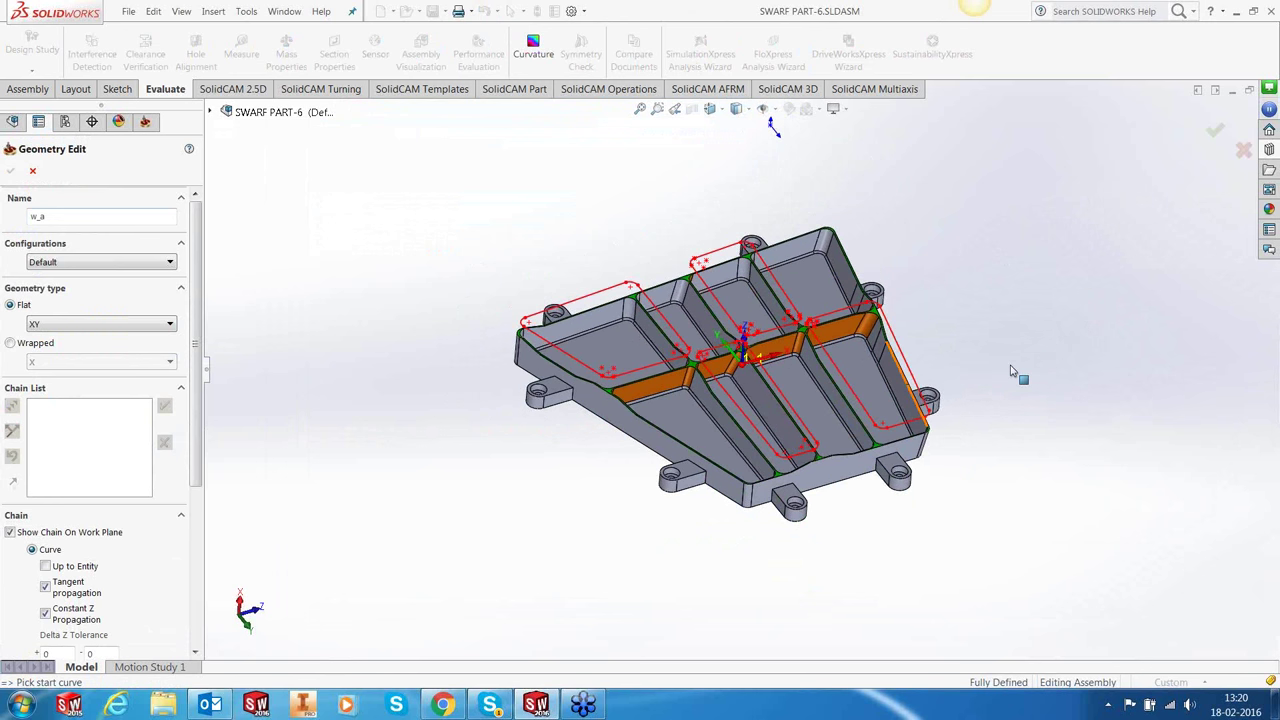
pyautogui.scroll(-3, 1015, 374)
pyautogui.moveTo(710, 364); pyautogui.dragTo(662, 382, button='middle')
pyautogui.scroll(-1, 710, 375)
pyautogui.click(552, 447)
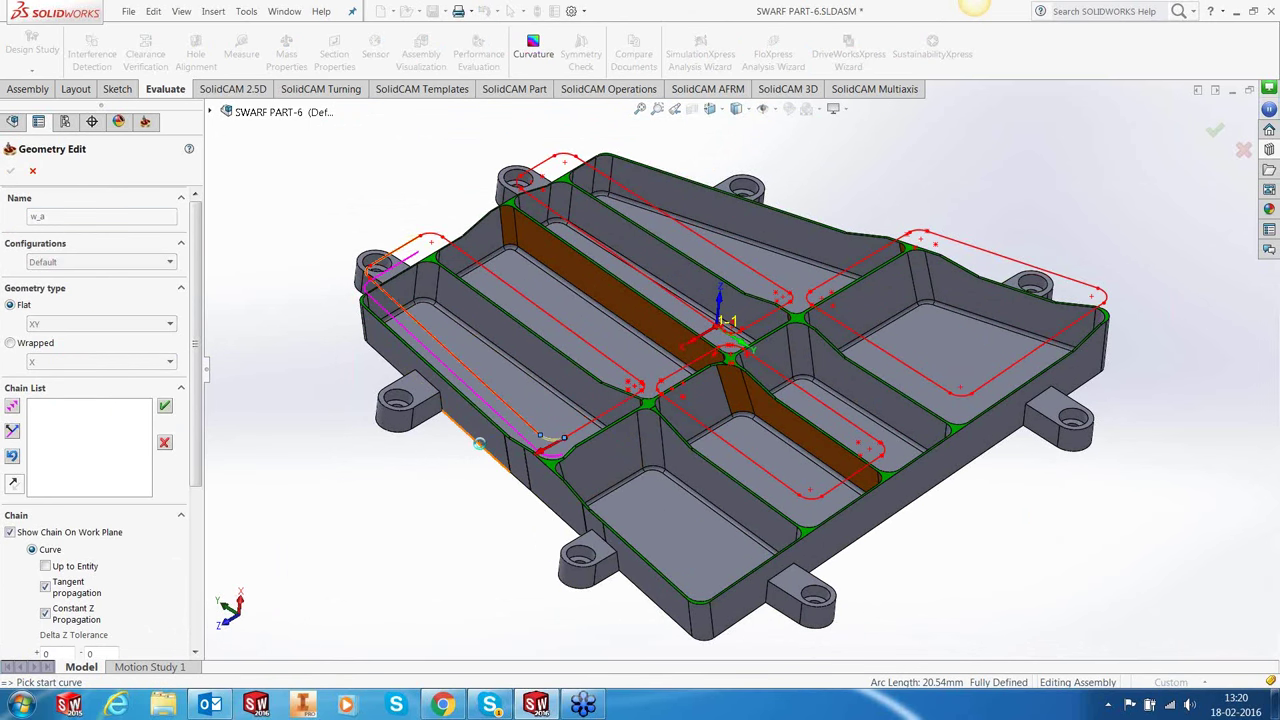
pyautogui.click(737, 163)
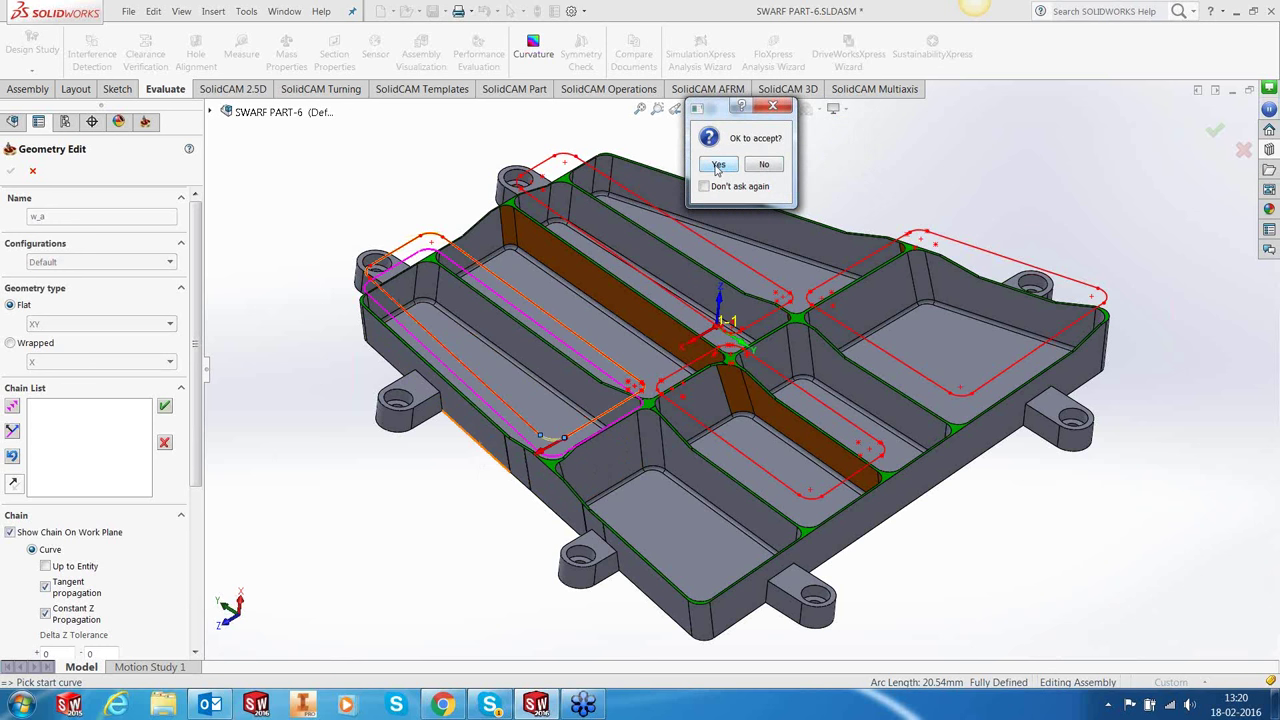
pyautogui.click(716, 164)
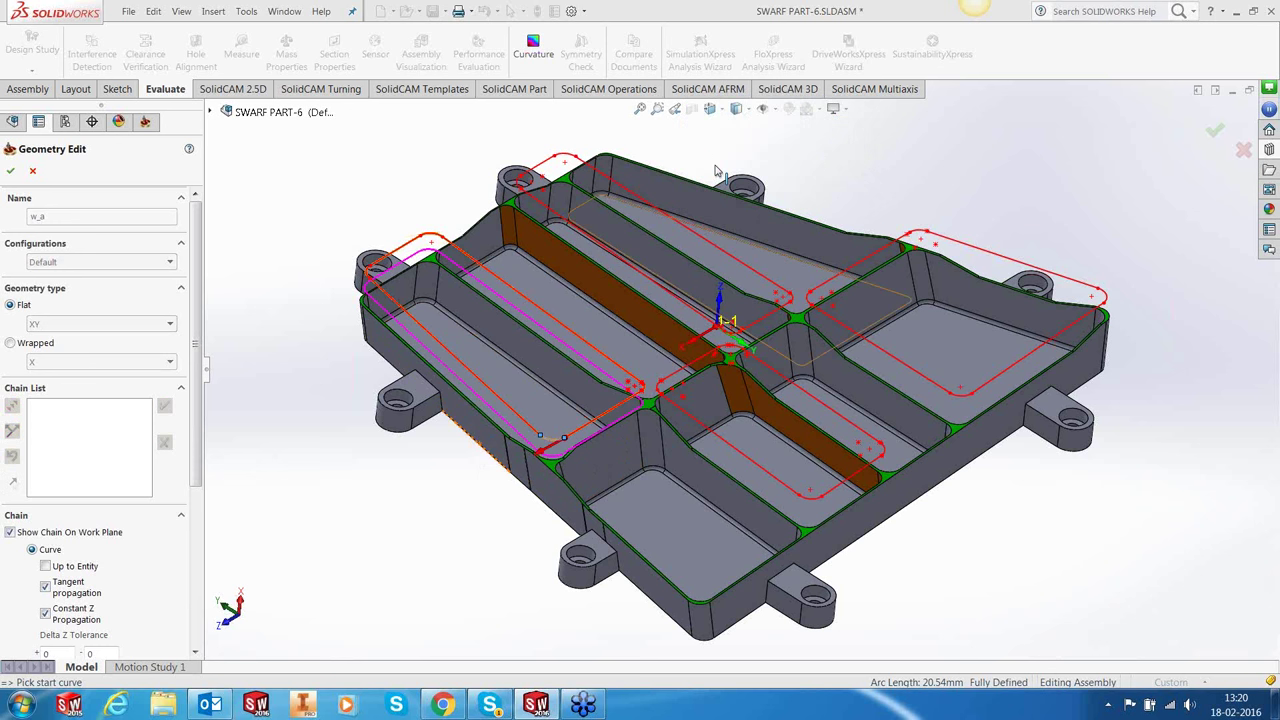
# Add the outlines around the other long pocket and the wide corner pocket as chains 2 and 3, with Show Chain On Work Plane off.
pyautogui.click(650, 283)
pyautogui.click(705, 178)
pyautogui.click(10, 532)
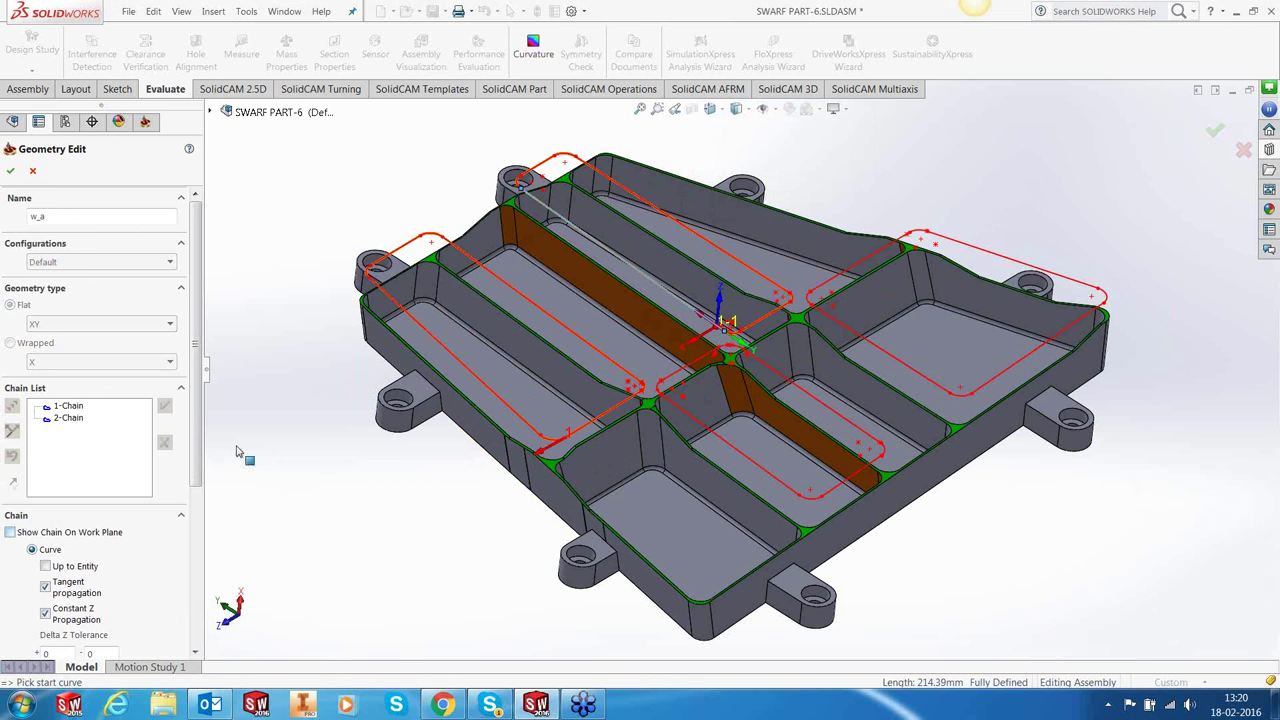
pyautogui.click(874, 350)
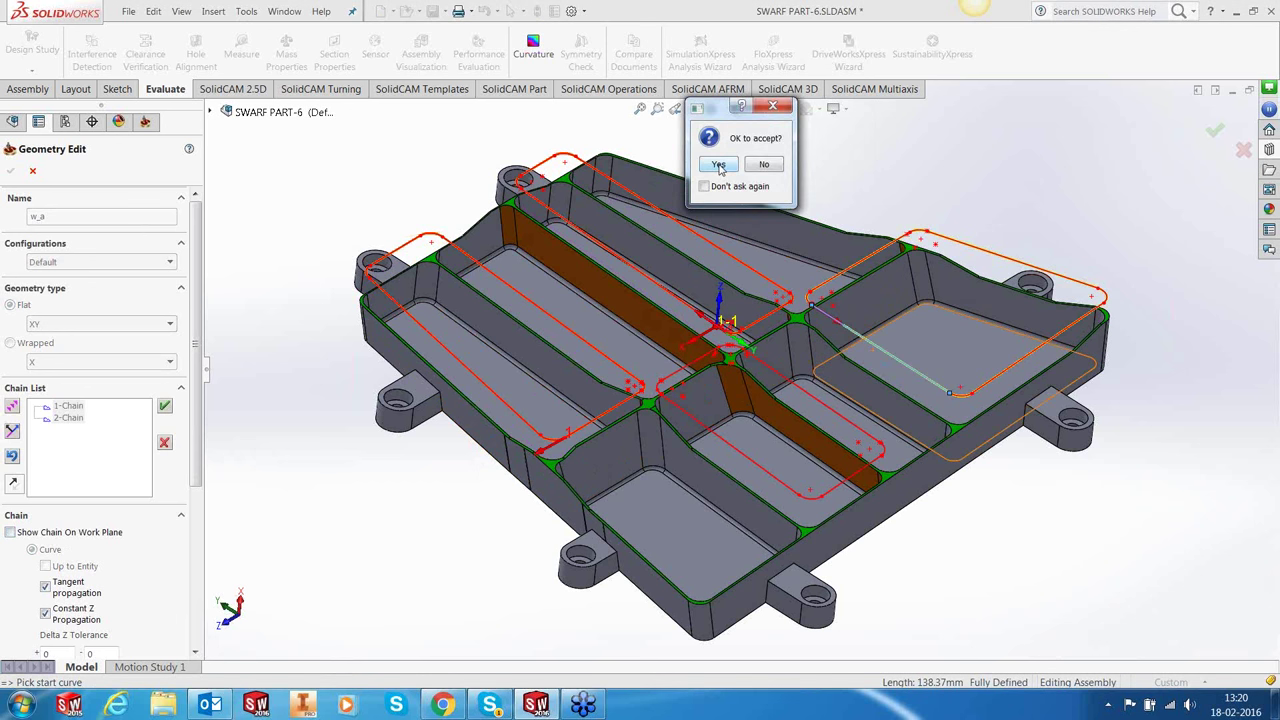
pyautogui.click(718, 164)
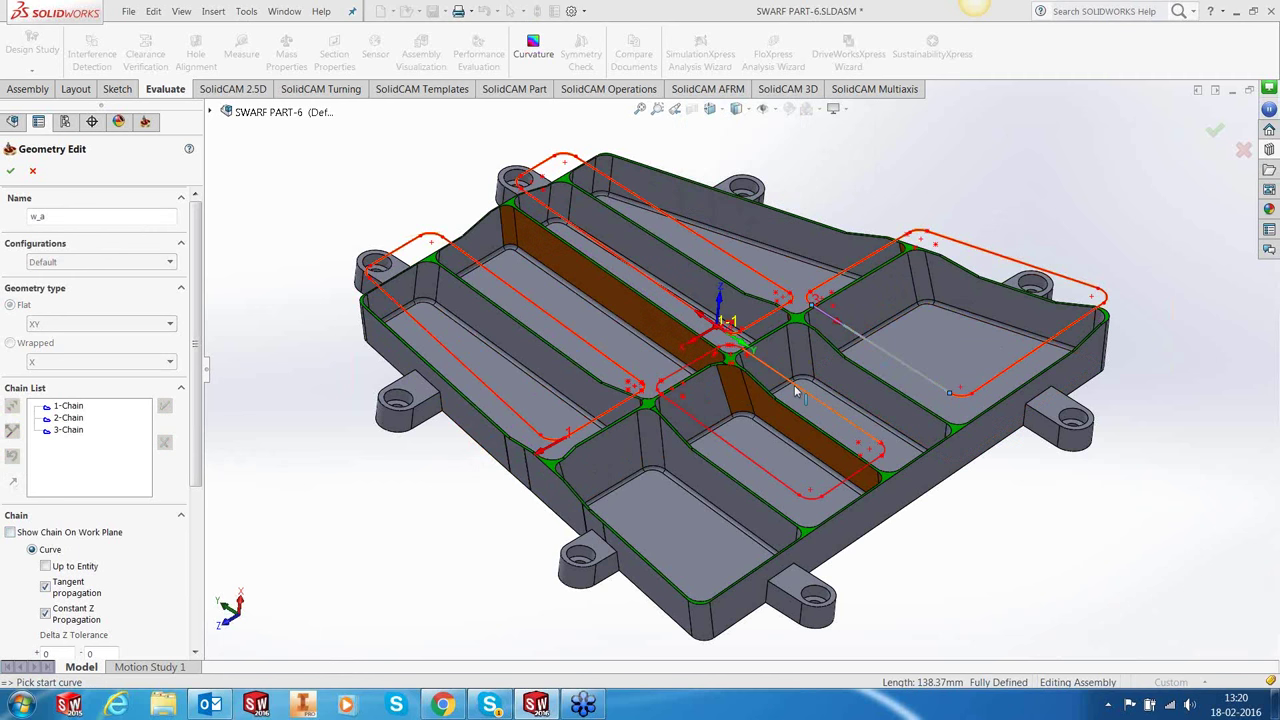
# Add the closed outline over the shorter pocket beside the centre rib as the fourth chain and accept working area w_a.
pyautogui.click(763, 373)
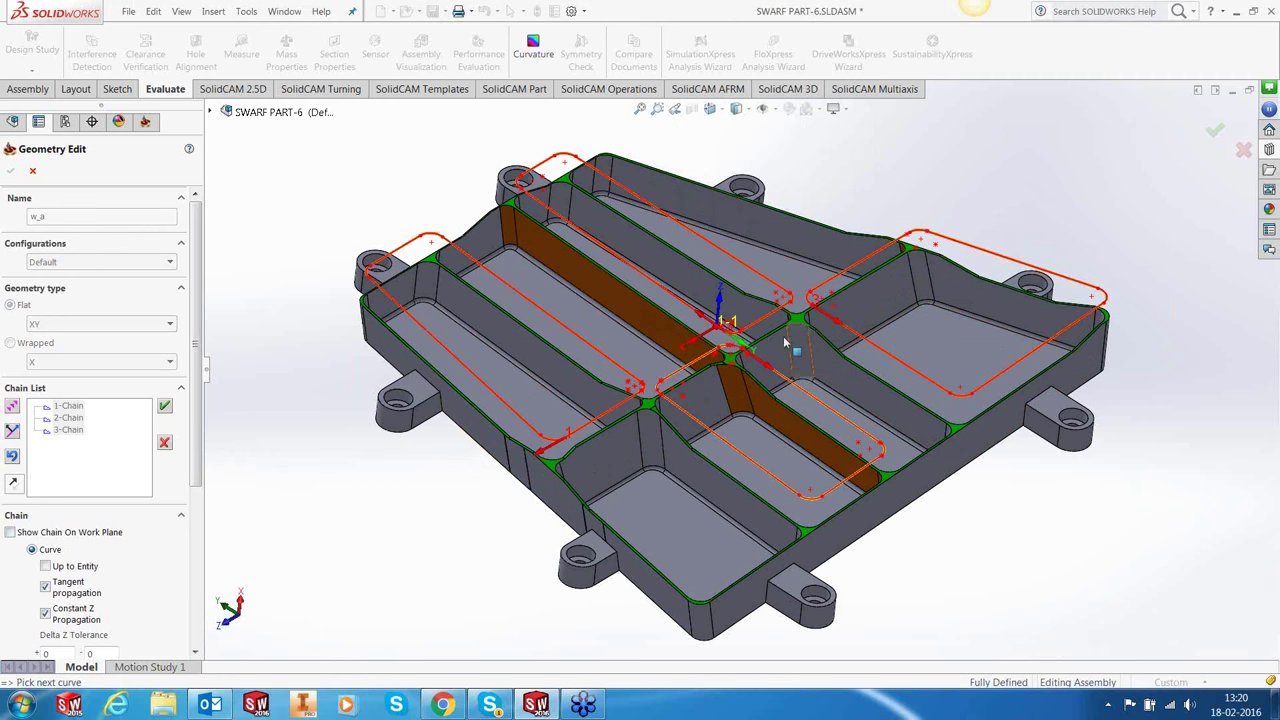
pyautogui.scroll(-2, 762, 352)
pyautogui.scroll(-5, 762, 350)
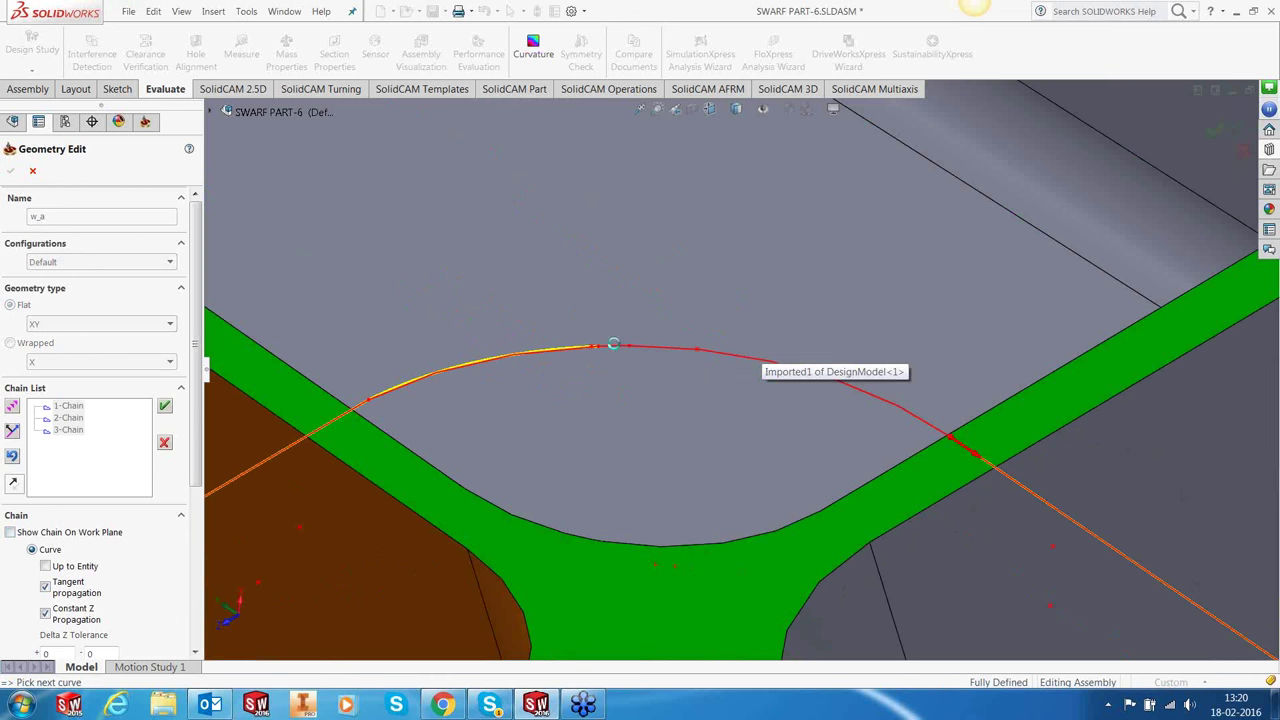
pyautogui.click(614, 348)
pyautogui.scroll(3, 688, 362)
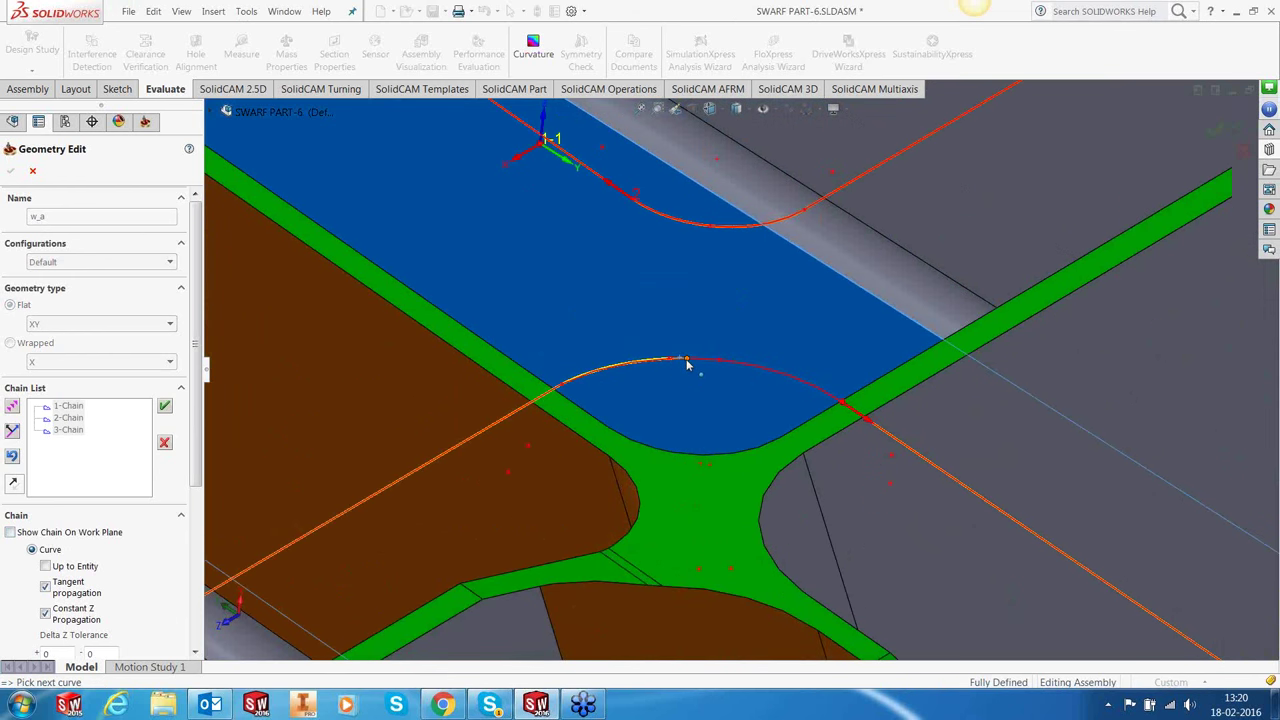
pyautogui.scroll(-5, 700, 368)
pyautogui.click(706, 366)
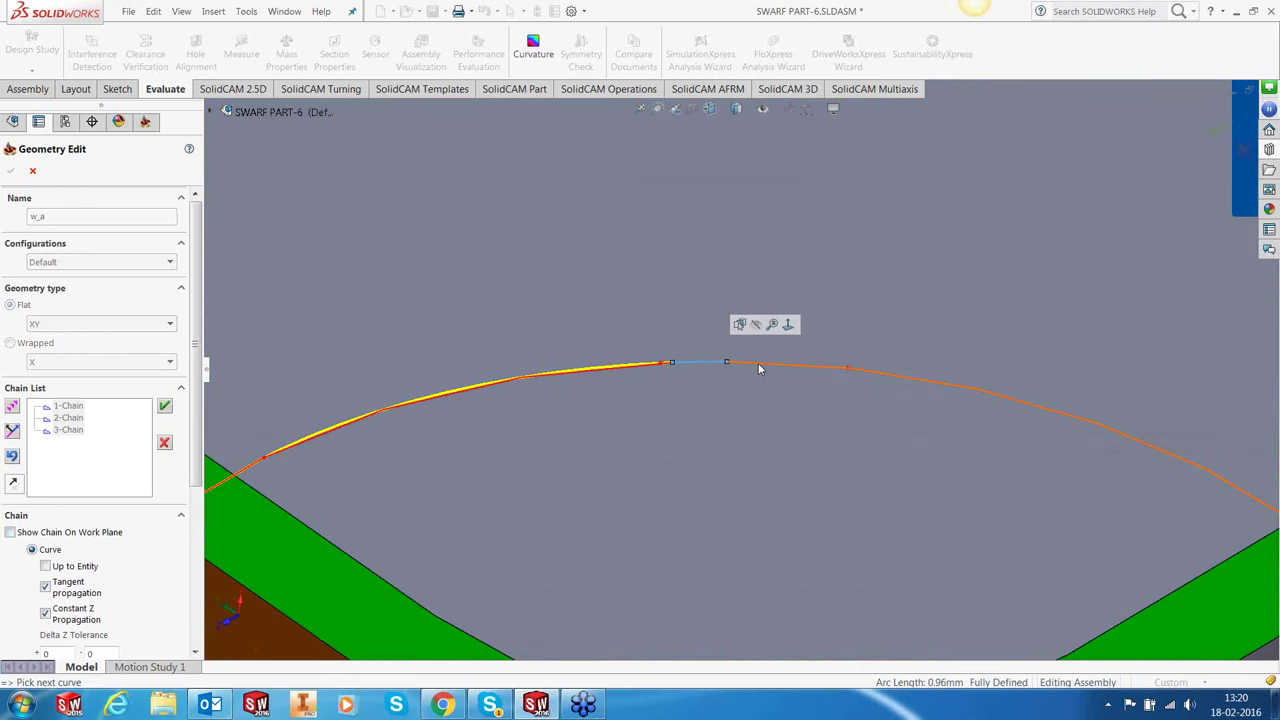
pyautogui.click(722, 166)
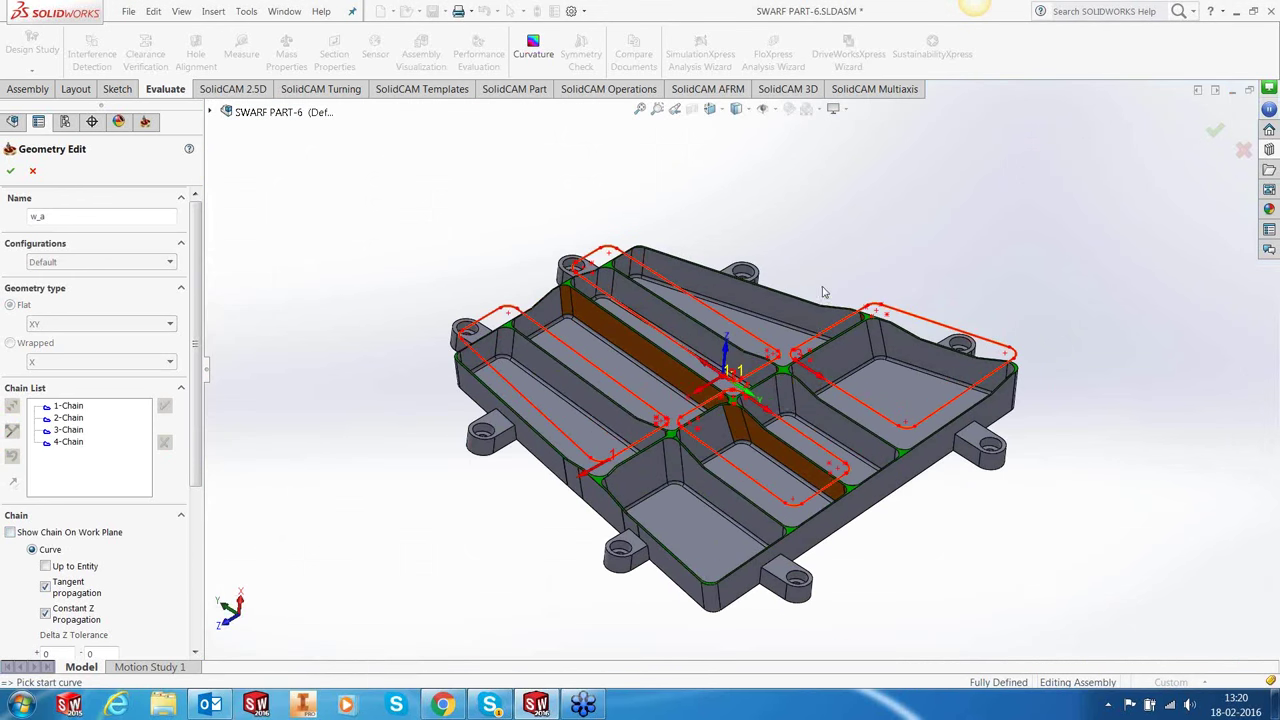
pyautogui.click(11, 174)
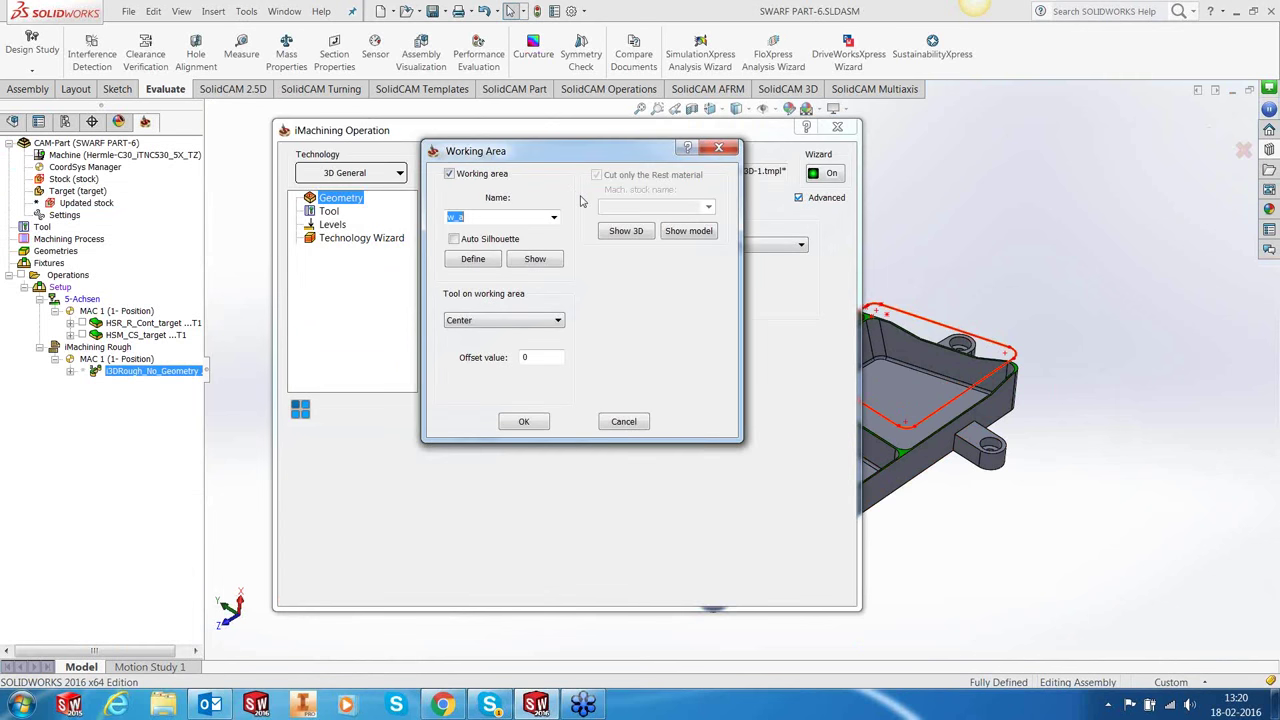
pyautogui.click(540, 421)
# Set the lower milling level of the operation to -47.251 by picking it on the model's pocket floor.
pyautogui.click(331, 212)
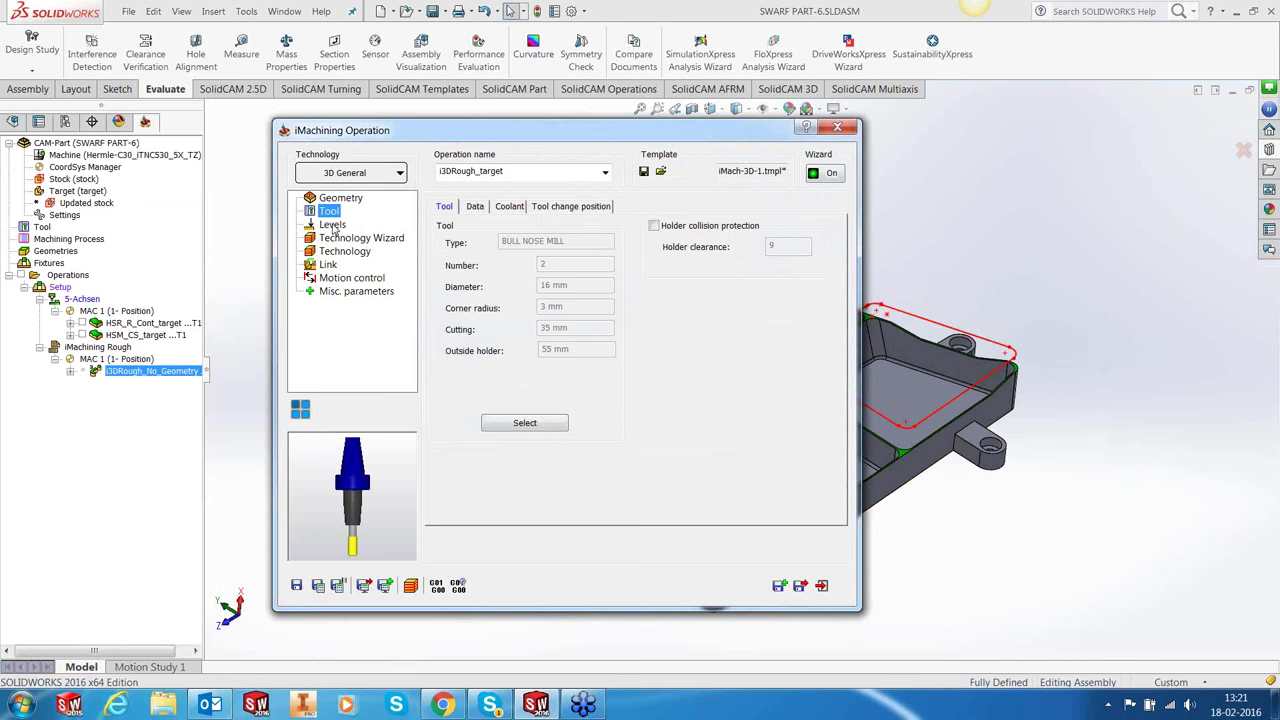
pyautogui.click(333, 225)
pyautogui.click(484, 357)
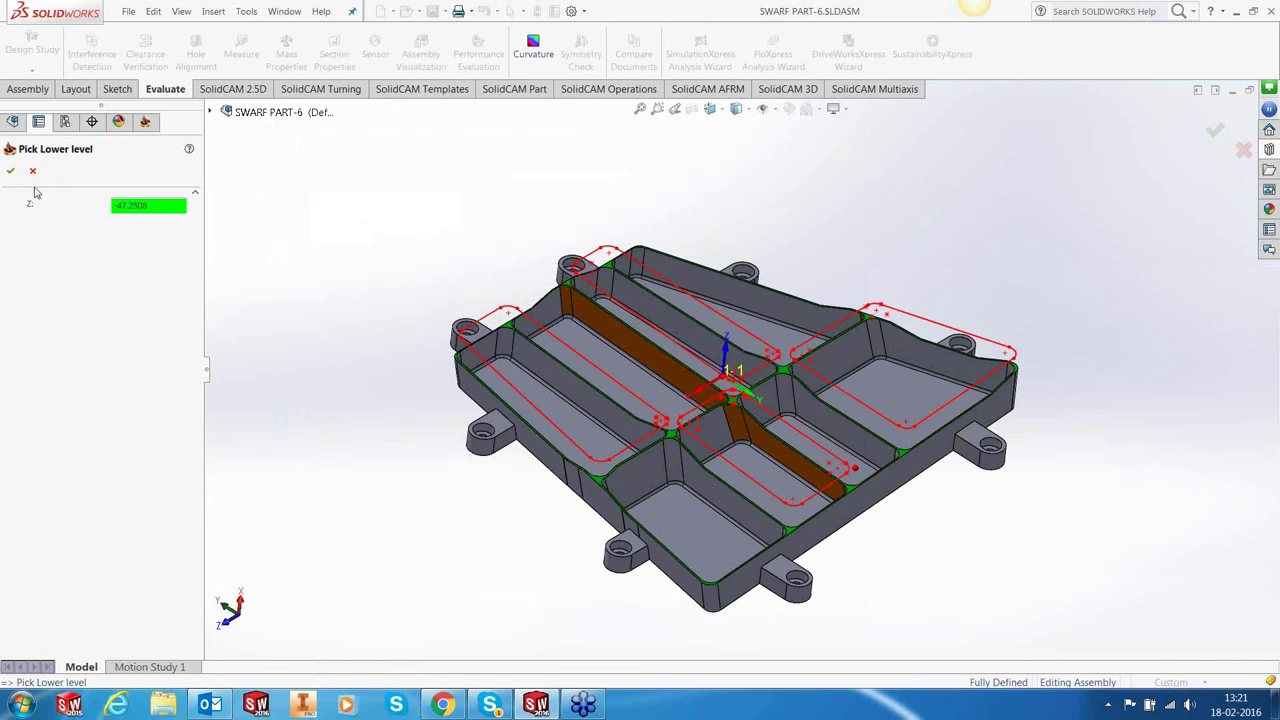
pyautogui.click(10, 171)
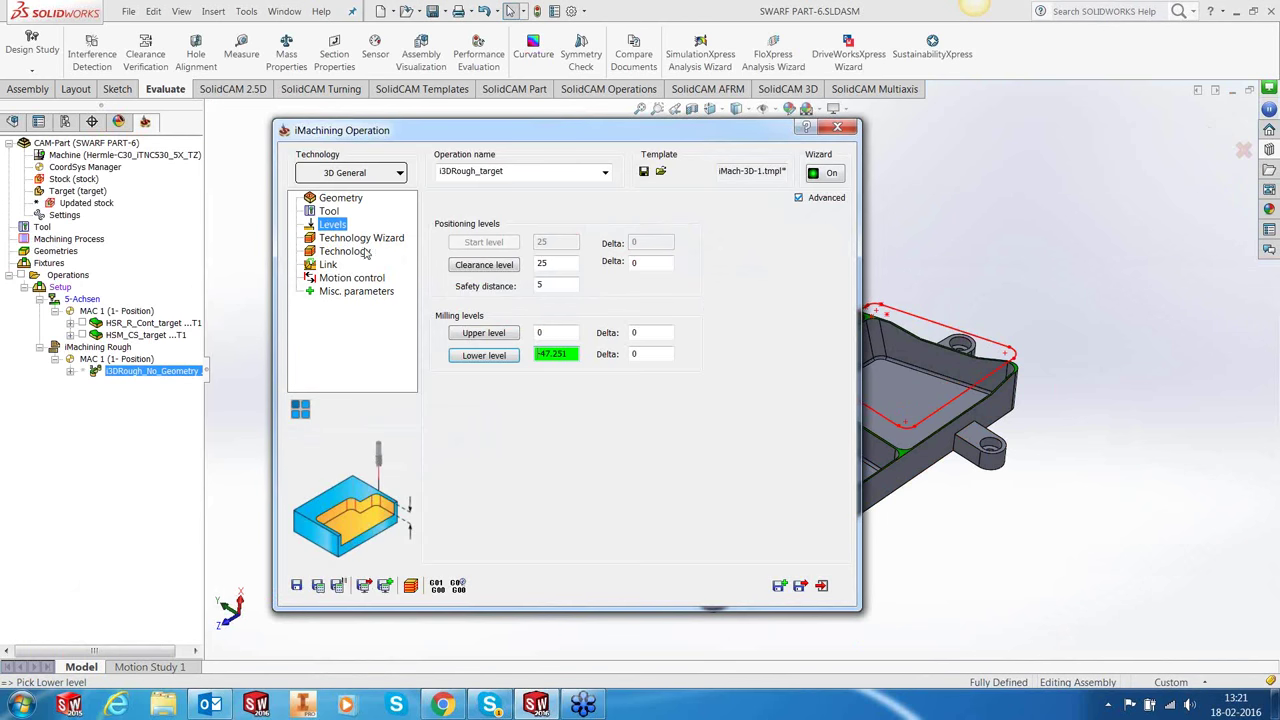
# Override the rest rough scallop in the technology settings and set it to 1.
pyautogui.click(362, 238)
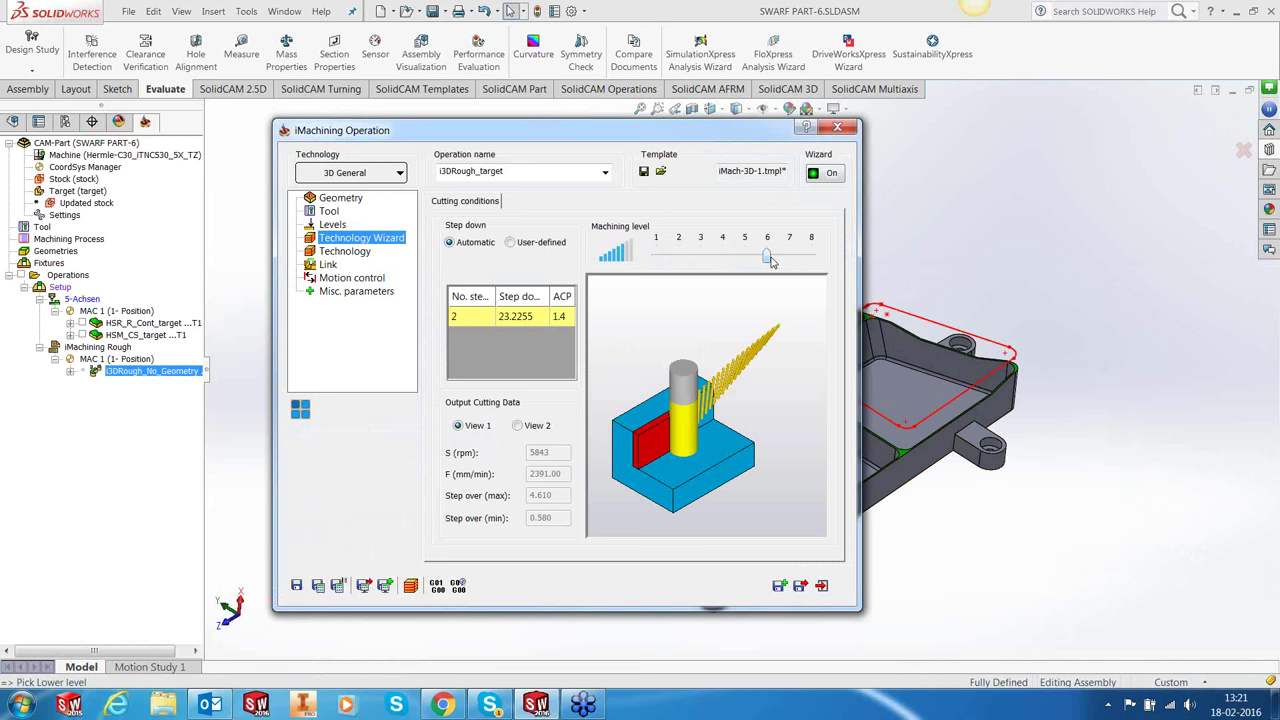
pyautogui.click(362, 252)
pyautogui.click(523, 337)
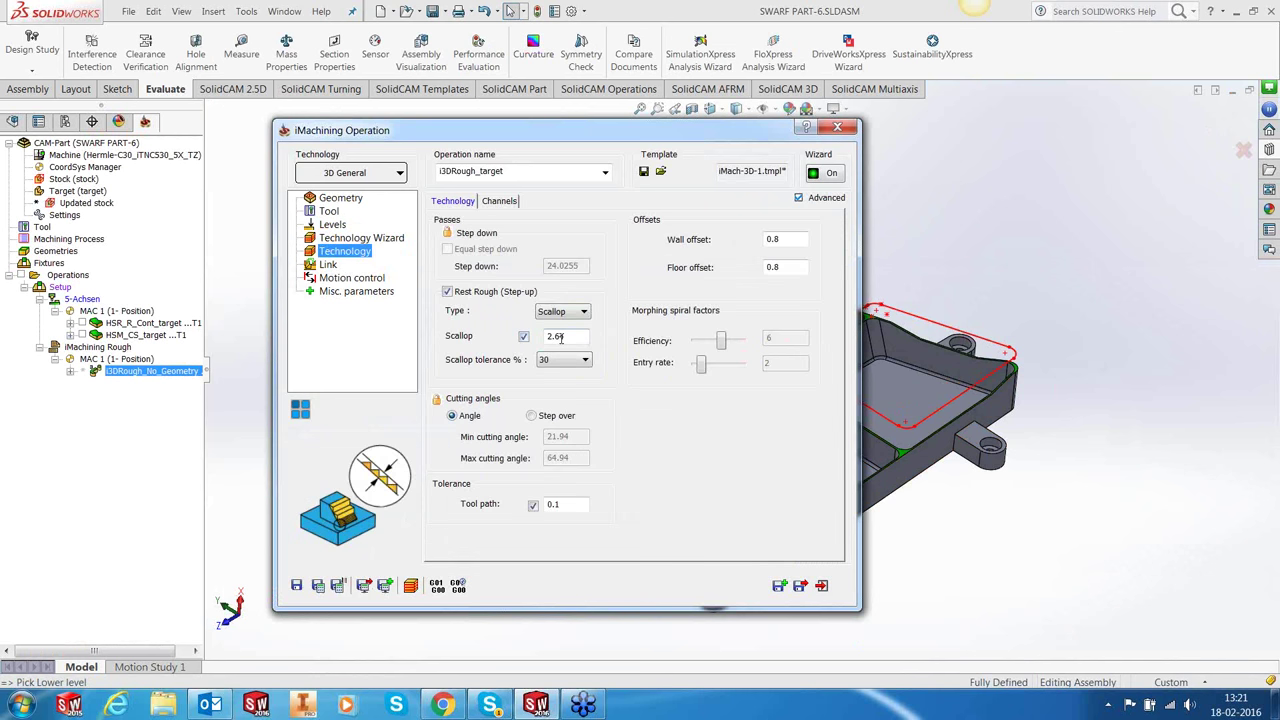
pyautogui.write('1')
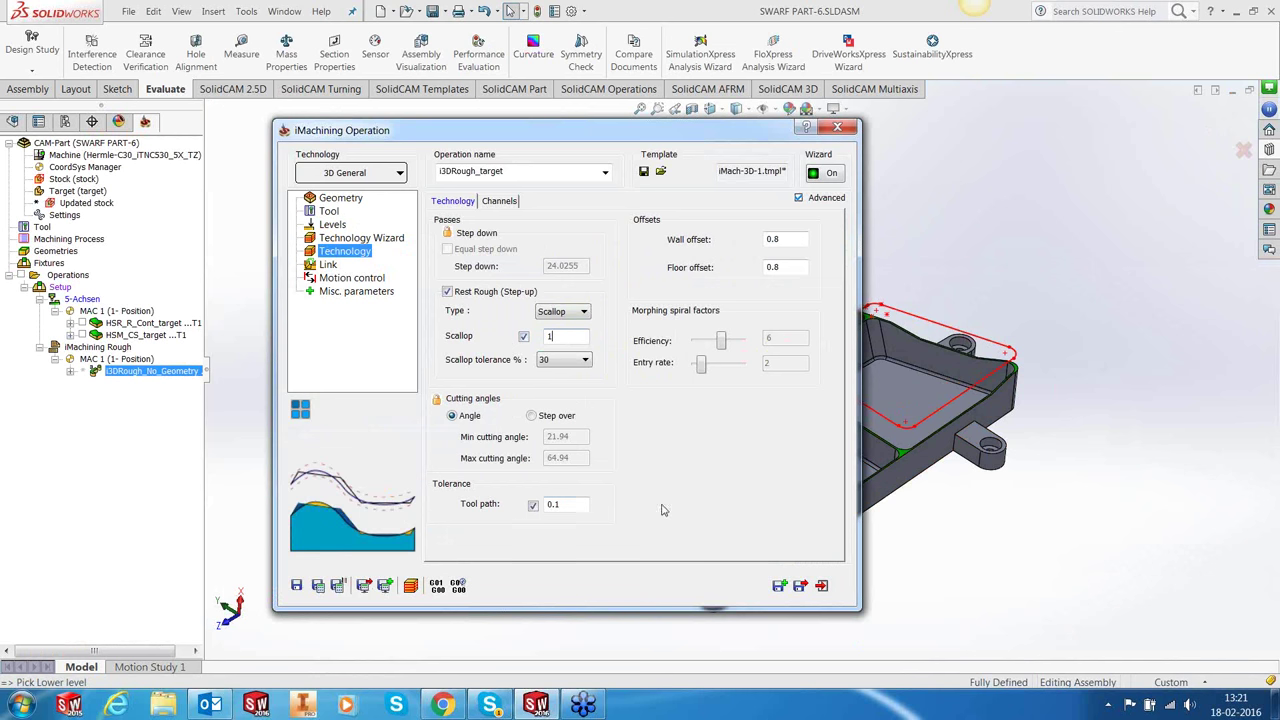
# Review the link and motion control settings, and save and close the i3DRough_target operation.
pyautogui.click(328, 265)
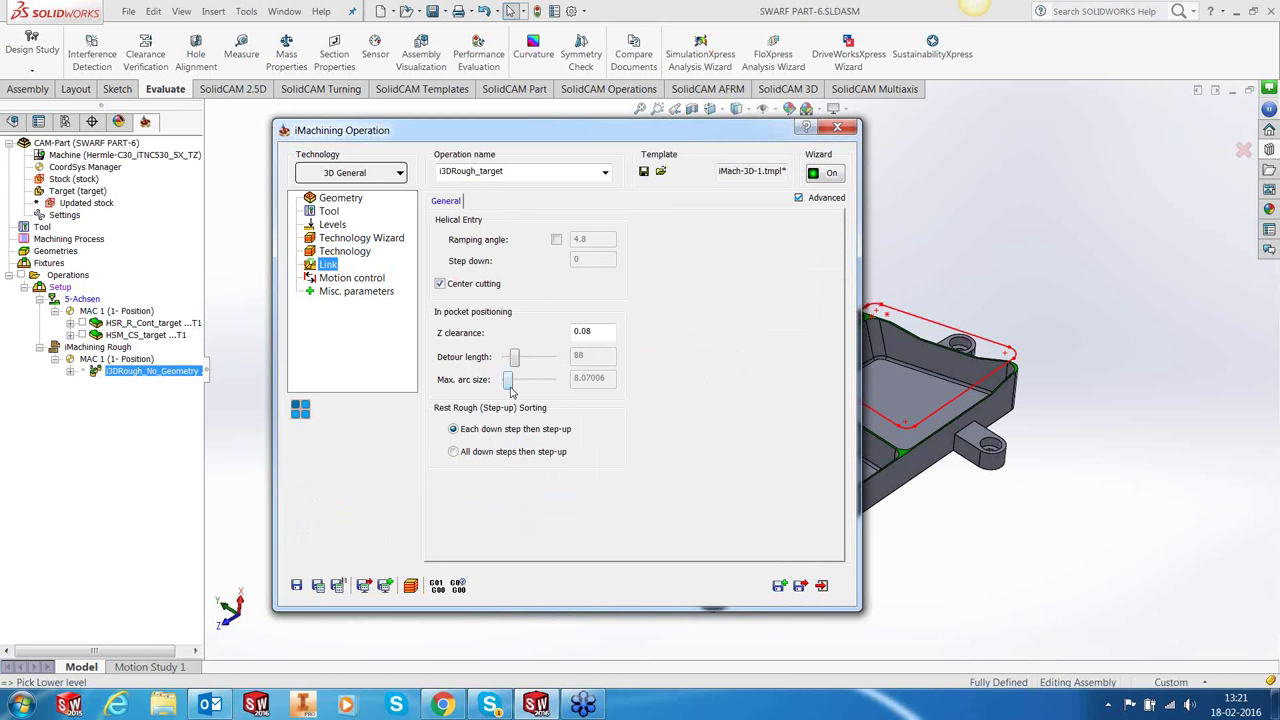
pyautogui.moveTo(511, 390)
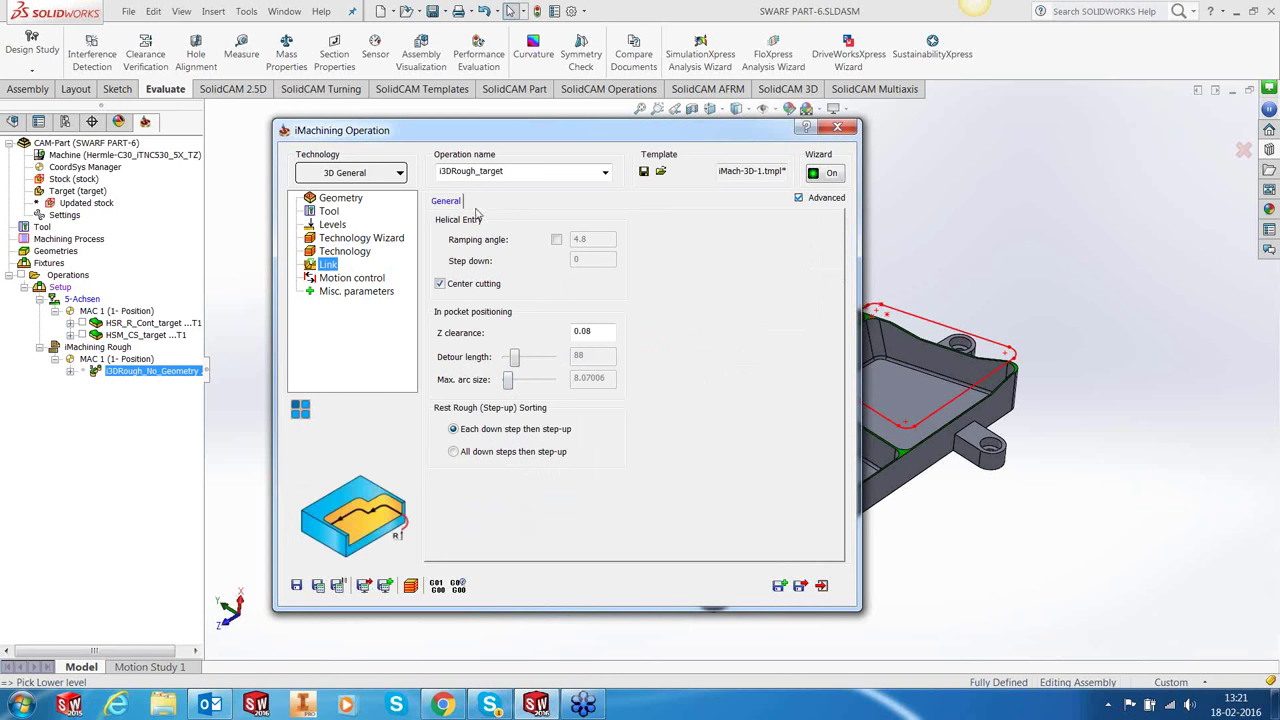
pyautogui.click(344, 279)
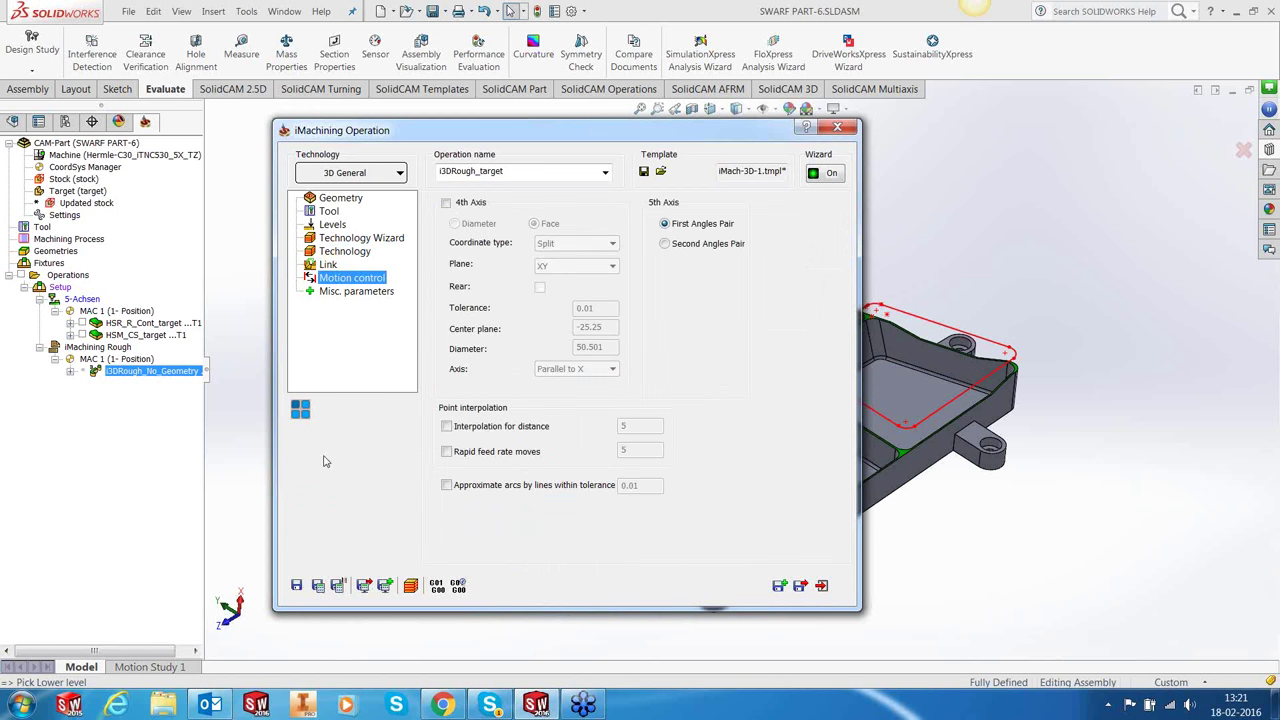
pyautogui.click(300, 588)
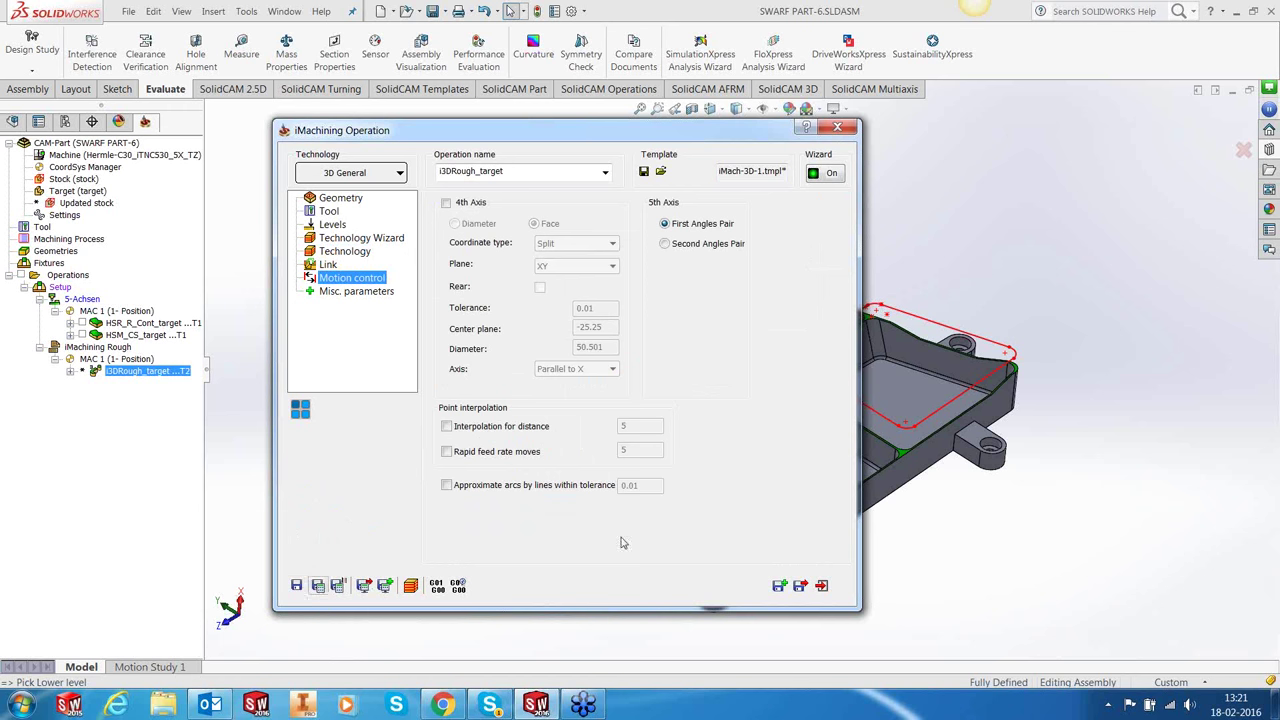
pyautogui.click(822, 587)
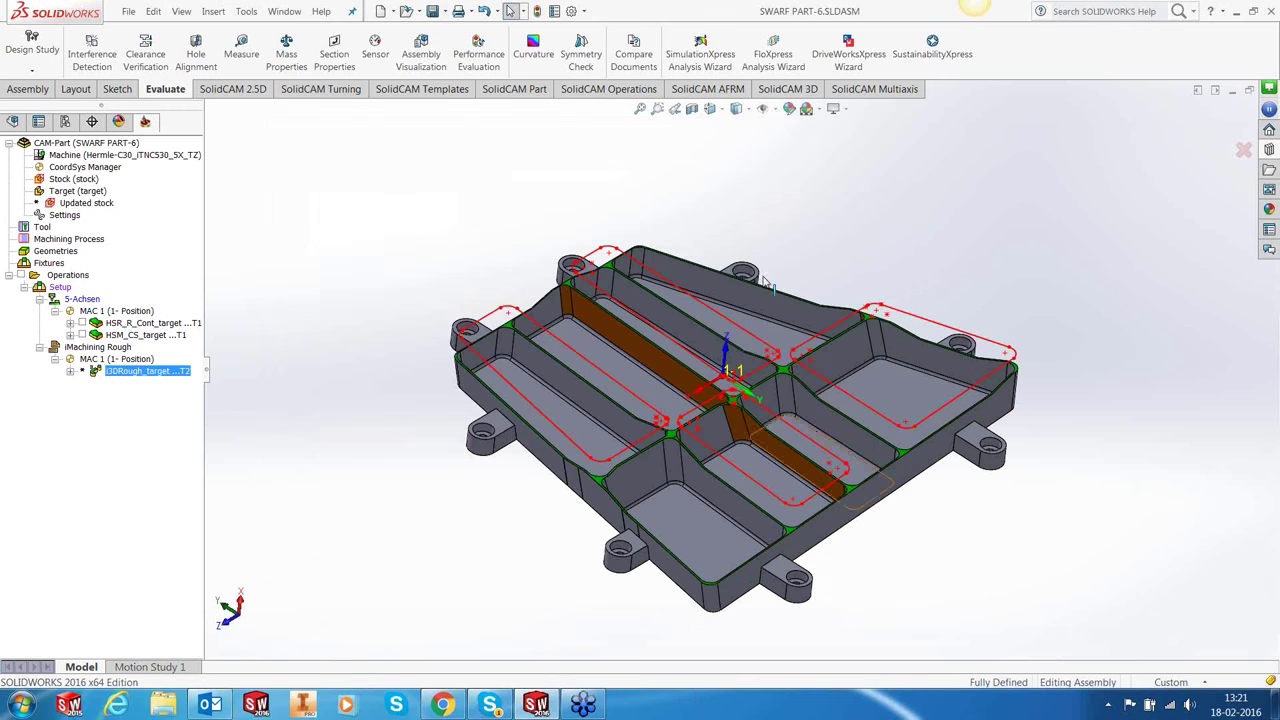
# Add another operation after i3DRough_target from the iMach-3D-2 template.
pyautogui.rightClick(173, 374)
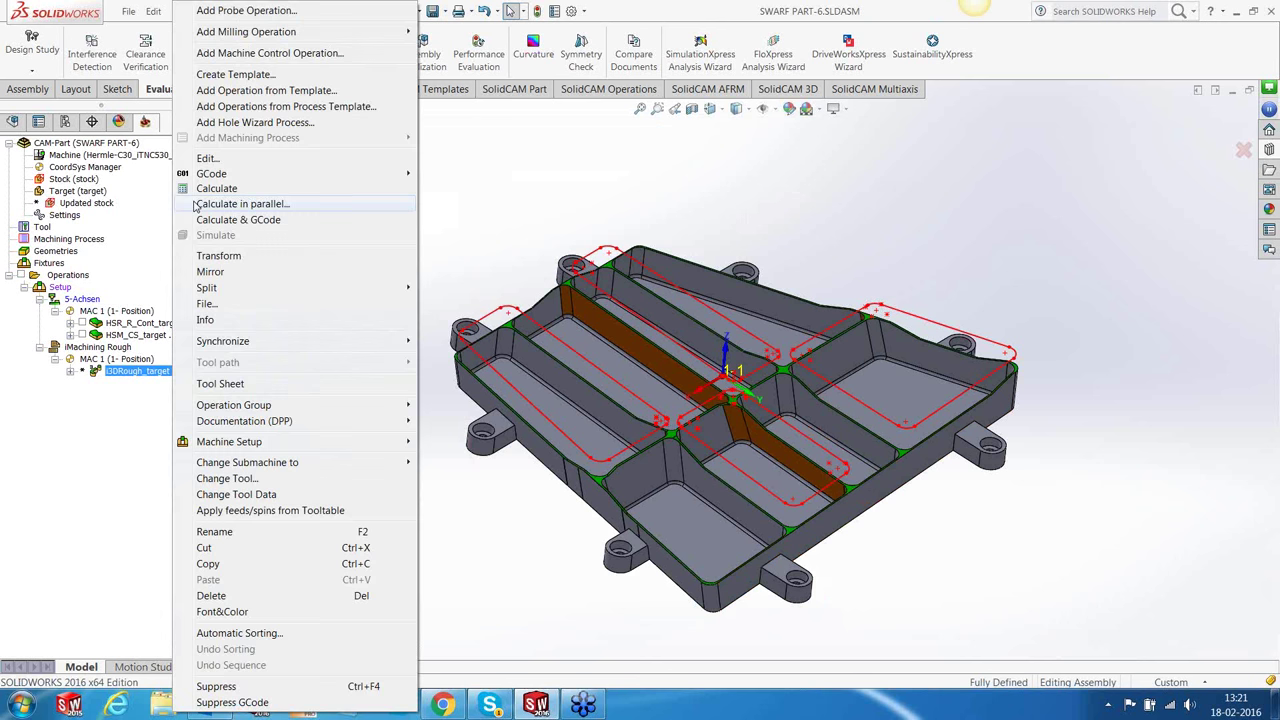
pyautogui.click(224, 91)
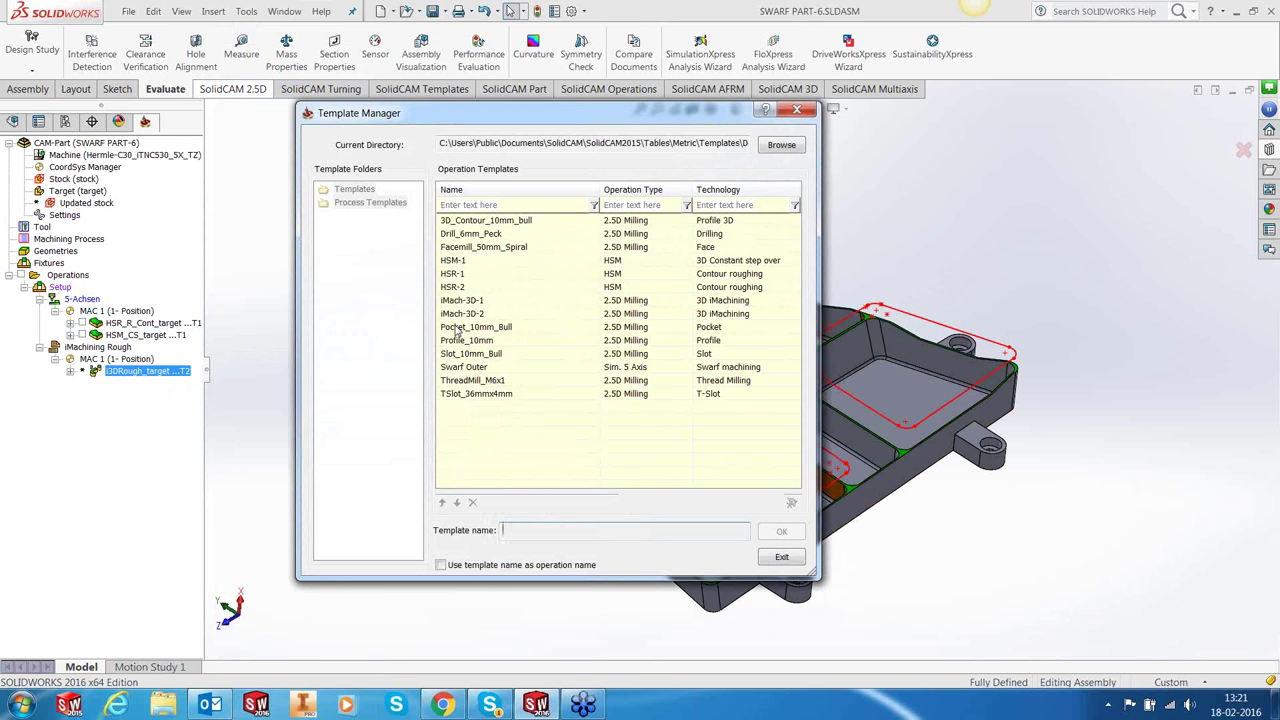
pyautogui.click(476, 316)
pyautogui.click(781, 532)
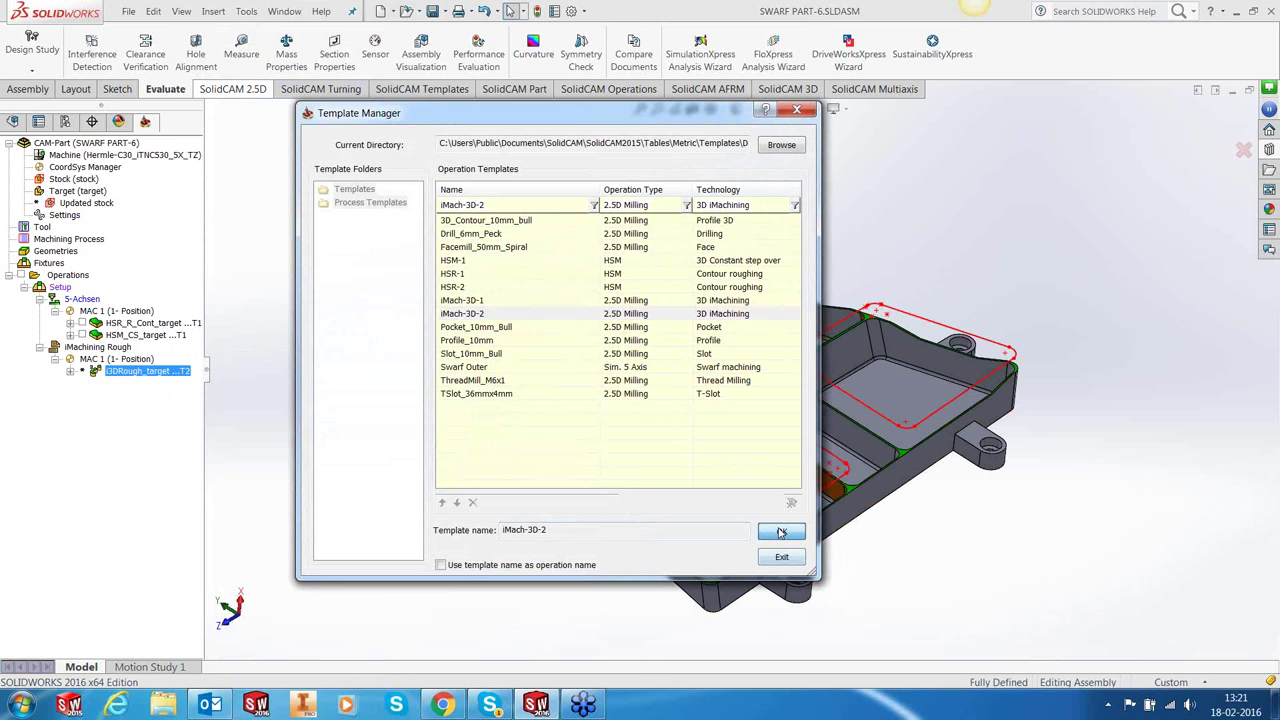
pyautogui.click(489, 392)
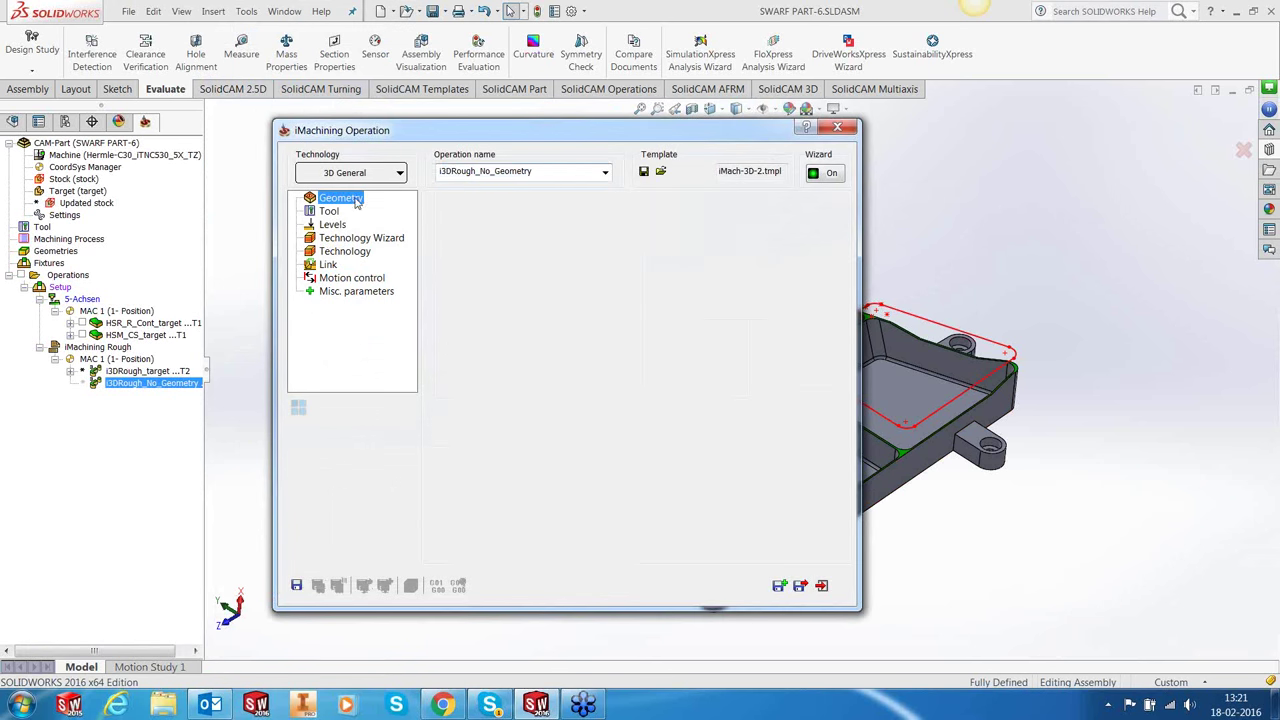
# Set the new operation's geometry to target and accept the External tool setting without a working area.
pyautogui.click(589, 262)
pyautogui.click(579, 280)
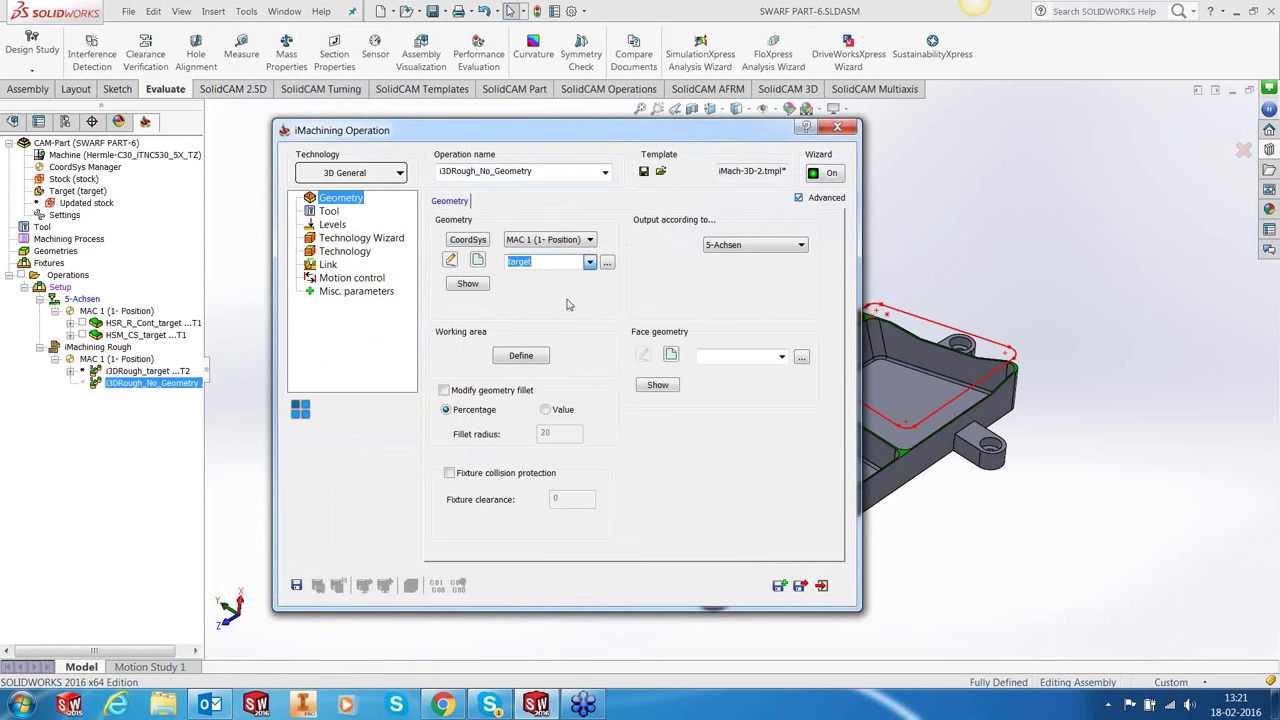
pyautogui.click(540, 356)
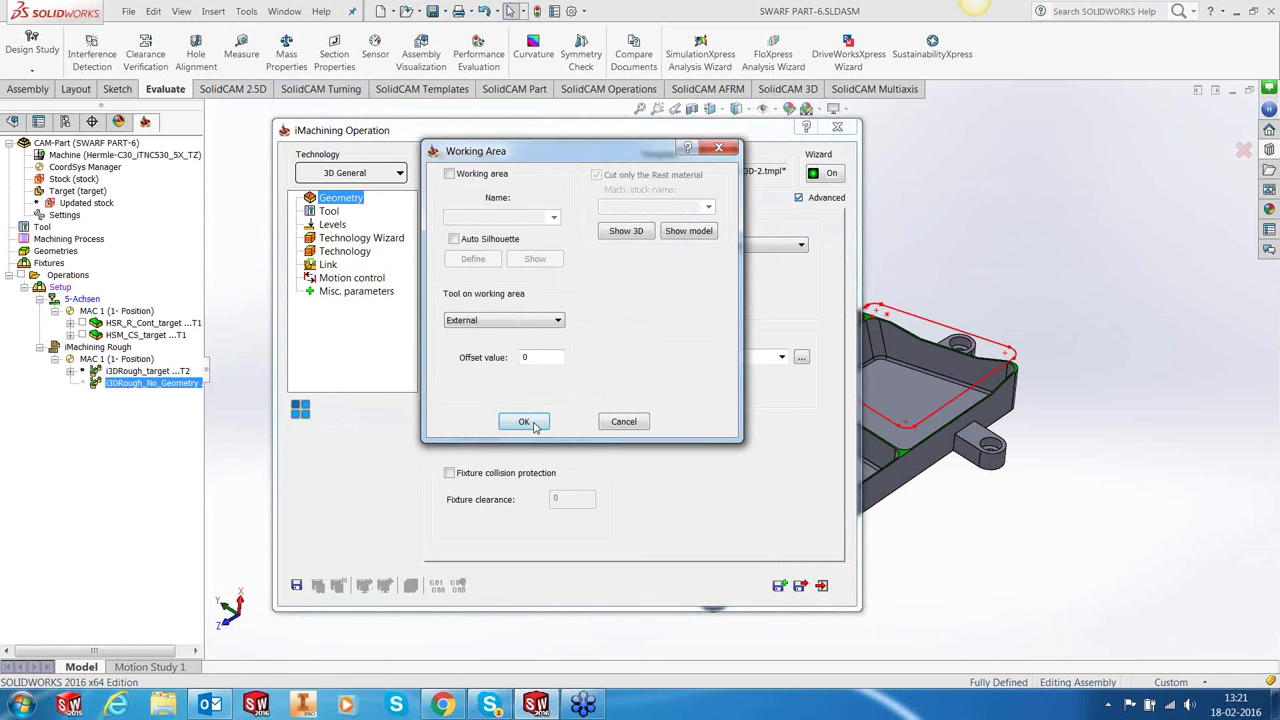
pyautogui.click(538, 422)
# Set the lower milling level of the second iMachining operation to -50.501 by picking the part's bottom face.
pyautogui.click(330, 213)
pyautogui.click(329, 225)
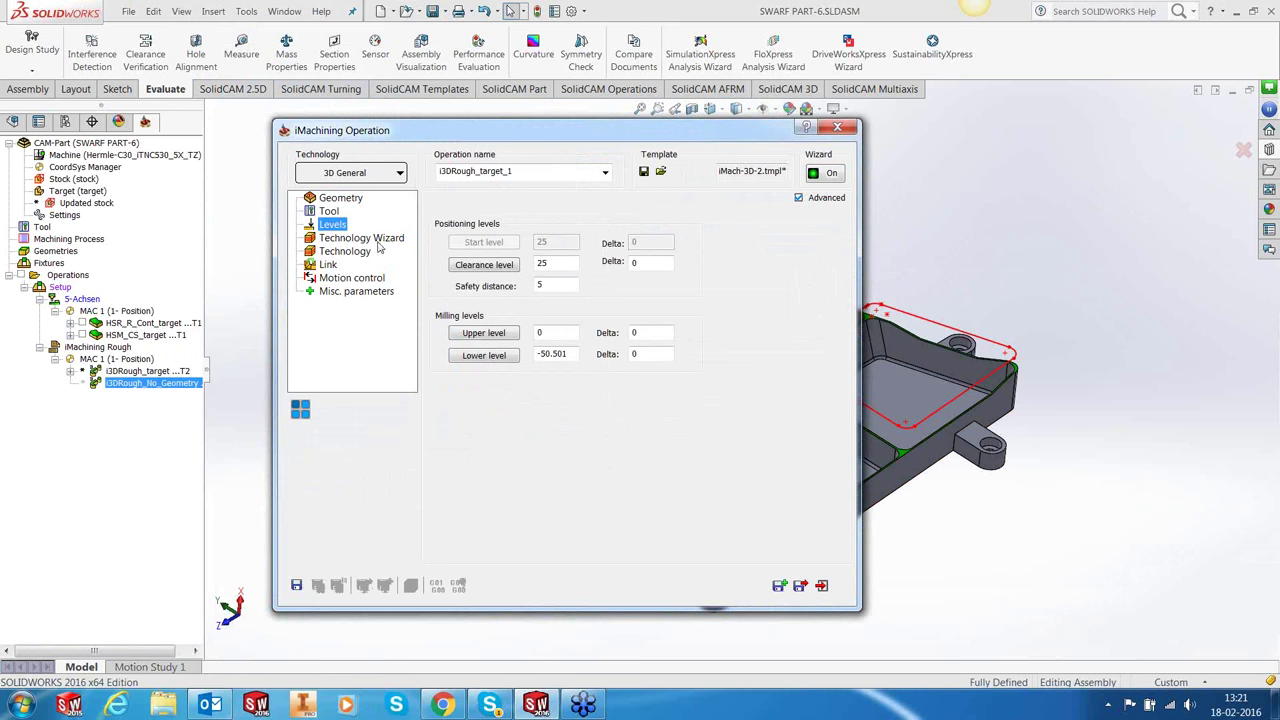
pyautogui.click(490, 358)
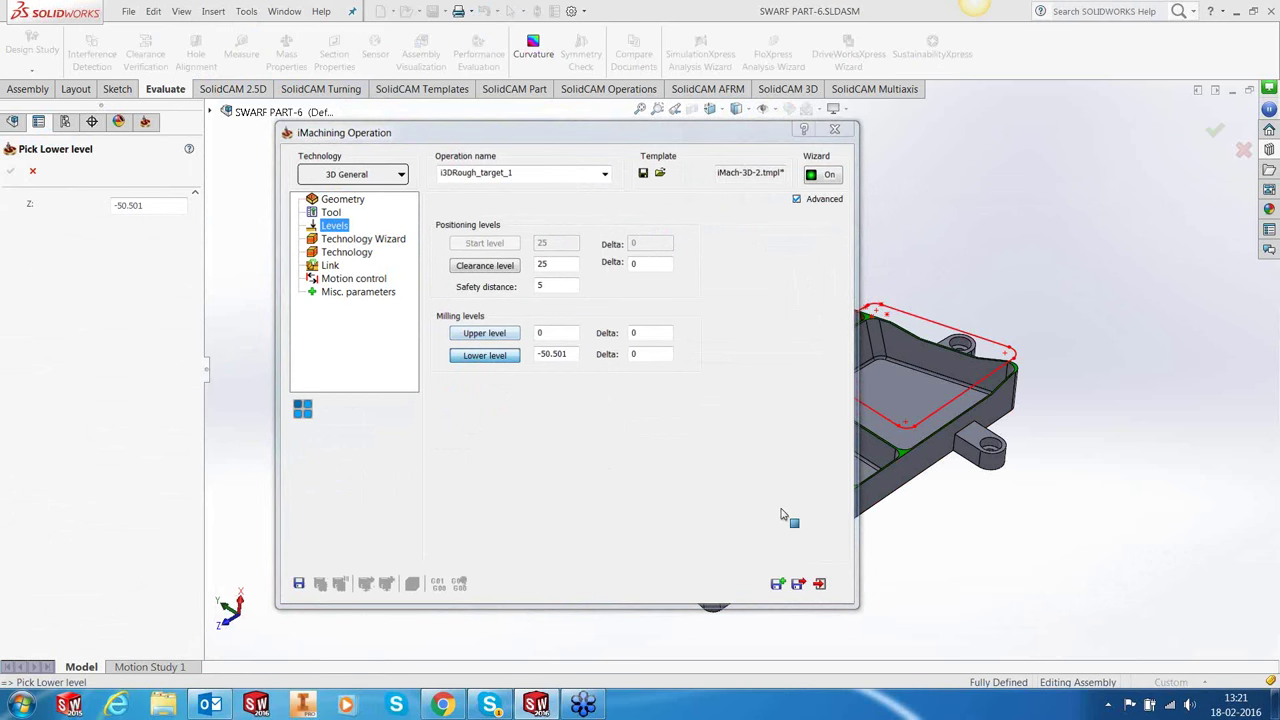
pyautogui.click(785, 414)
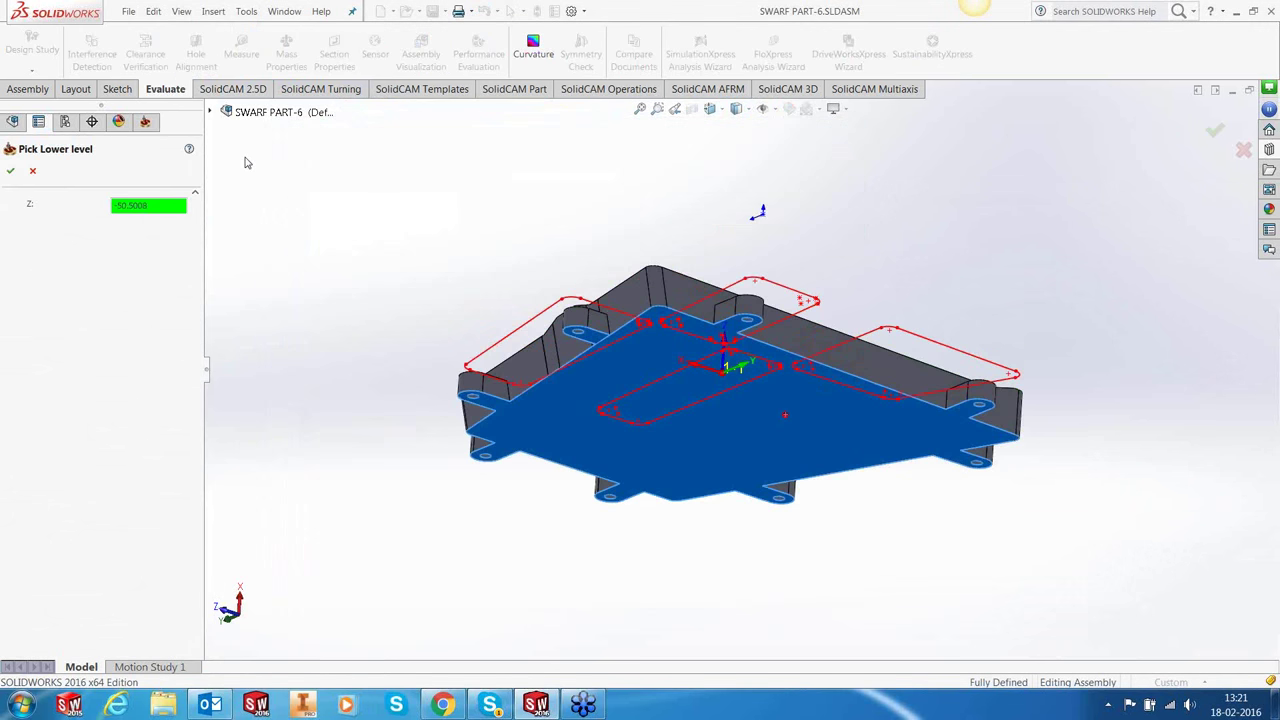
pyautogui.click(10, 170)
# Set the second operation's rest rough scallop to 1, and save and close the operation.
pyautogui.click(363, 239)
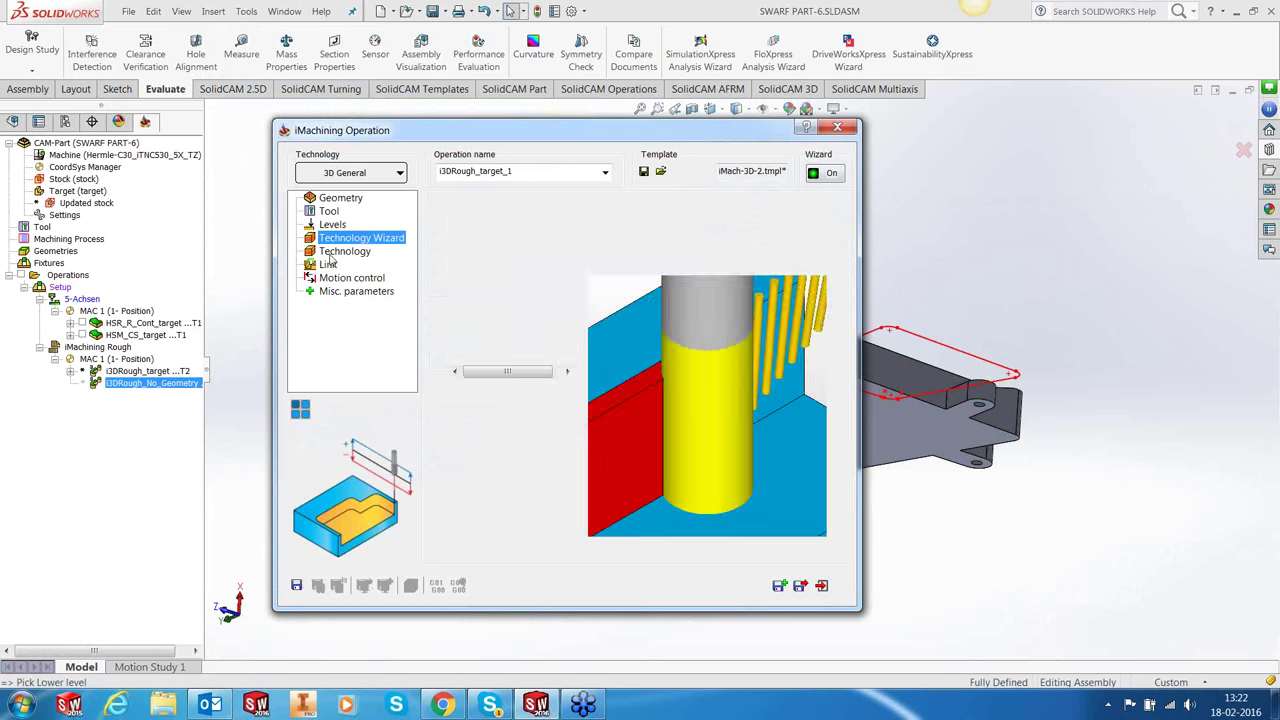
pyautogui.click(366, 253)
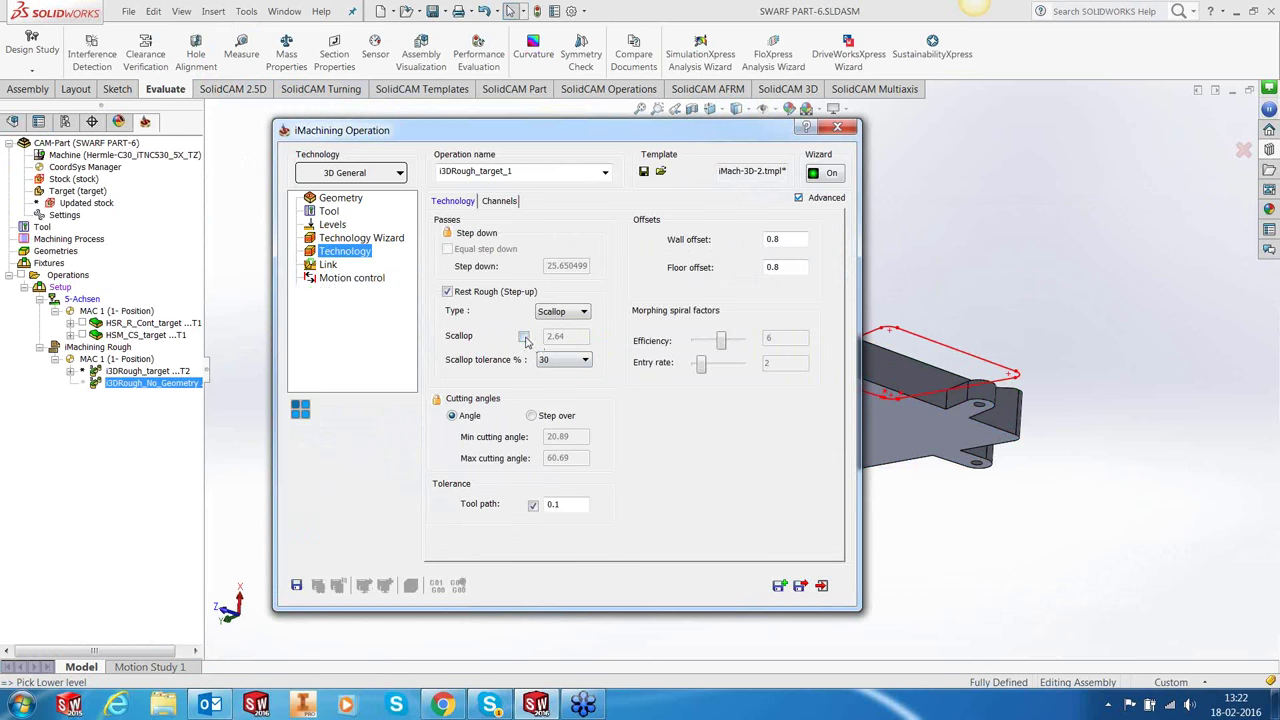
pyautogui.click(524, 337)
pyautogui.write('1')
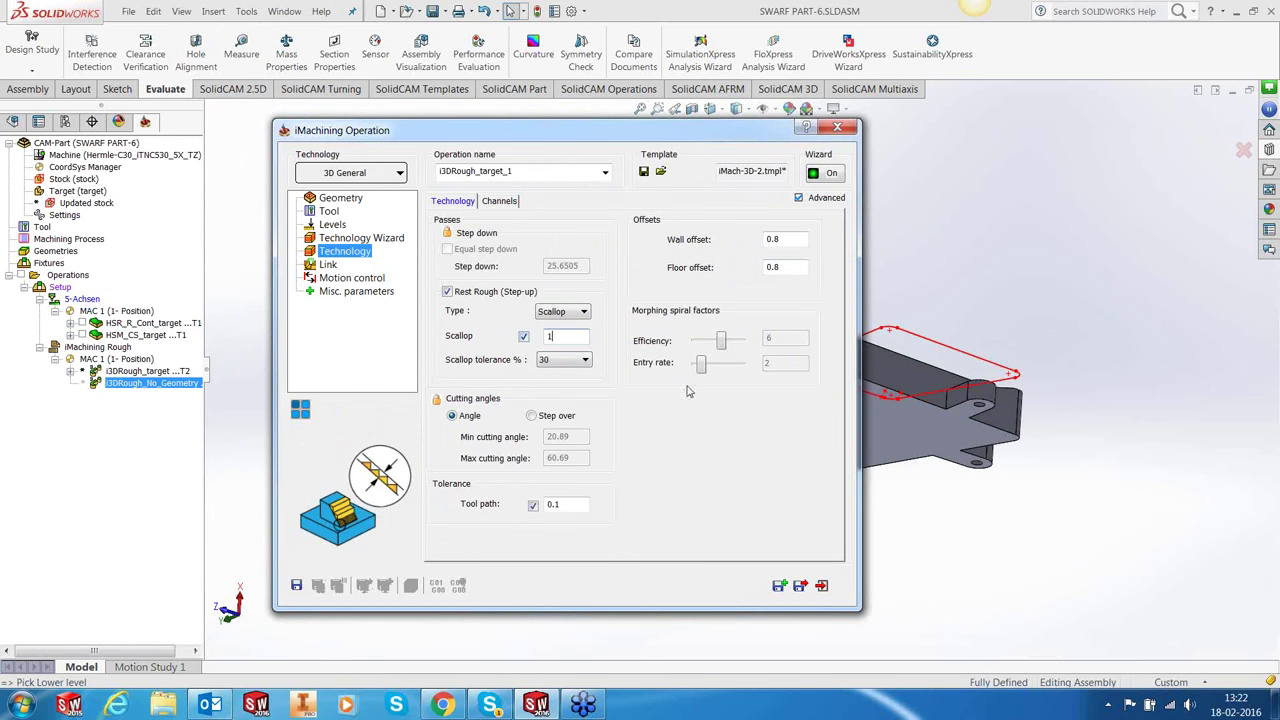
pyautogui.click(296, 585)
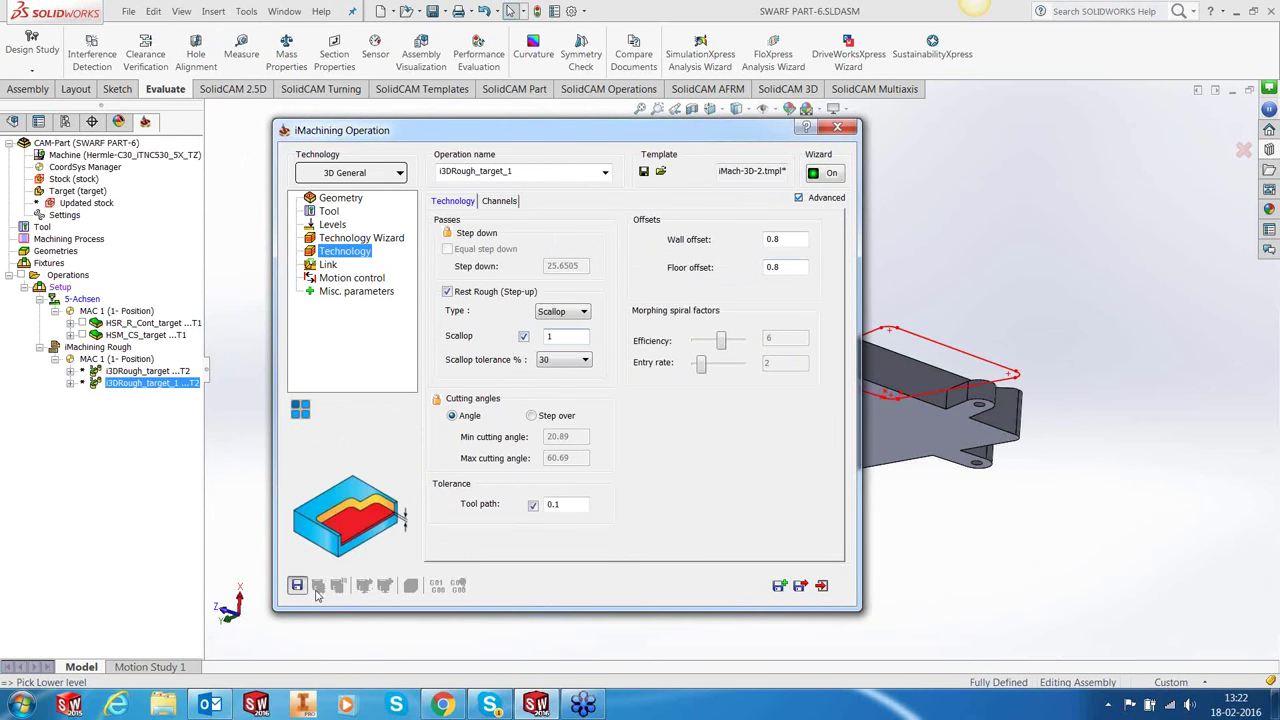
pyautogui.click(822, 586)
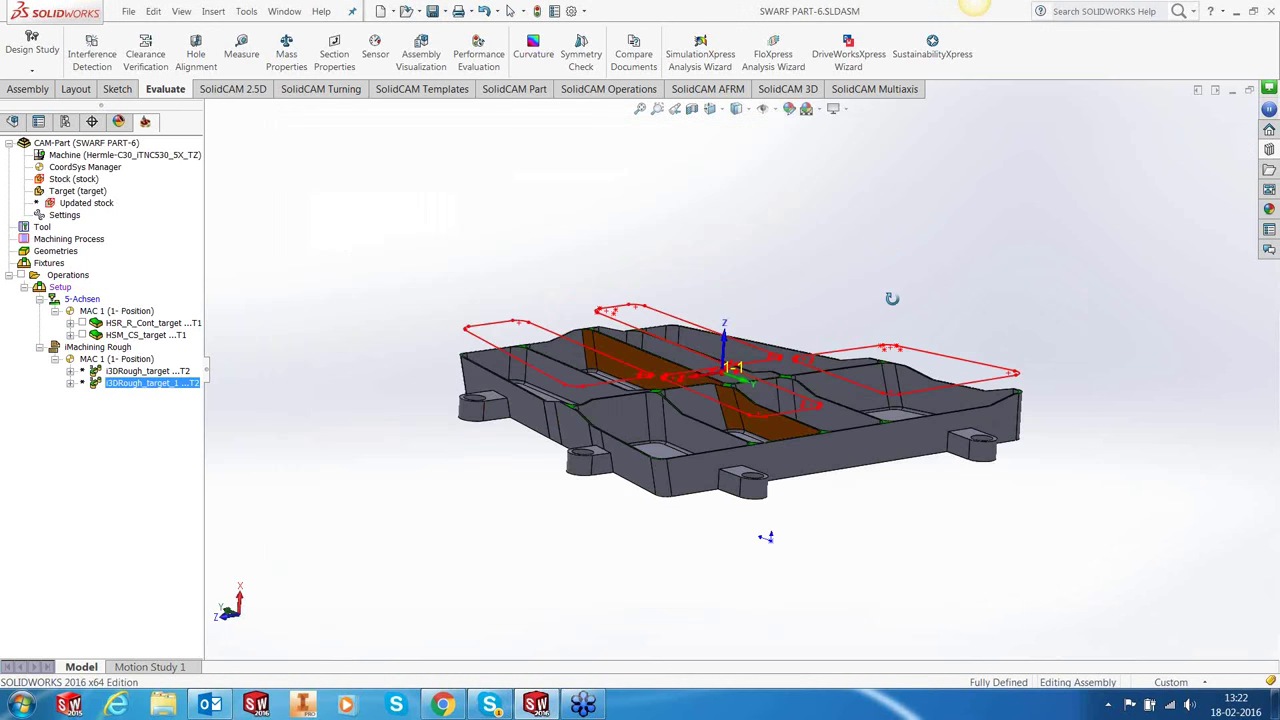
pyautogui.rightClick(186, 388)
pyautogui.click(537, 514)
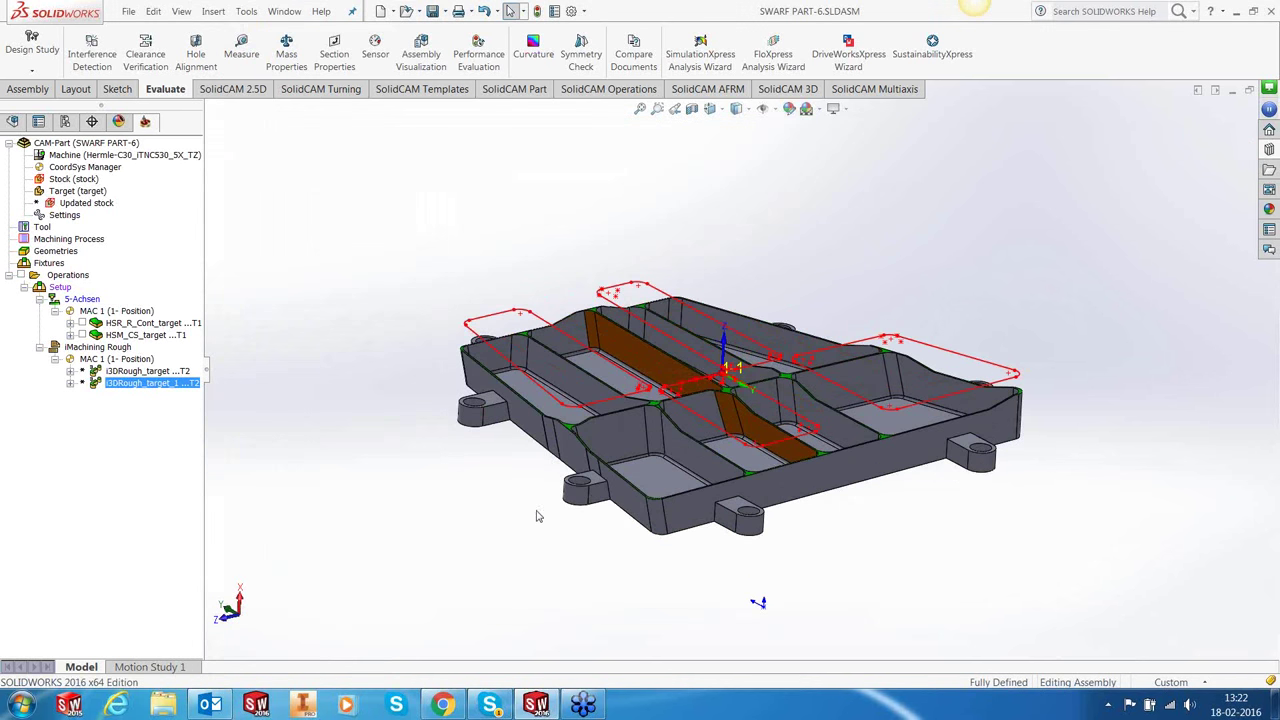
# Add an HSR contour roughing operation after i3DRough_target_1 from the HSR-2 template.
pyautogui.moveTo(741, 481); pyautogui.dragTo(755, 520, button='middle')
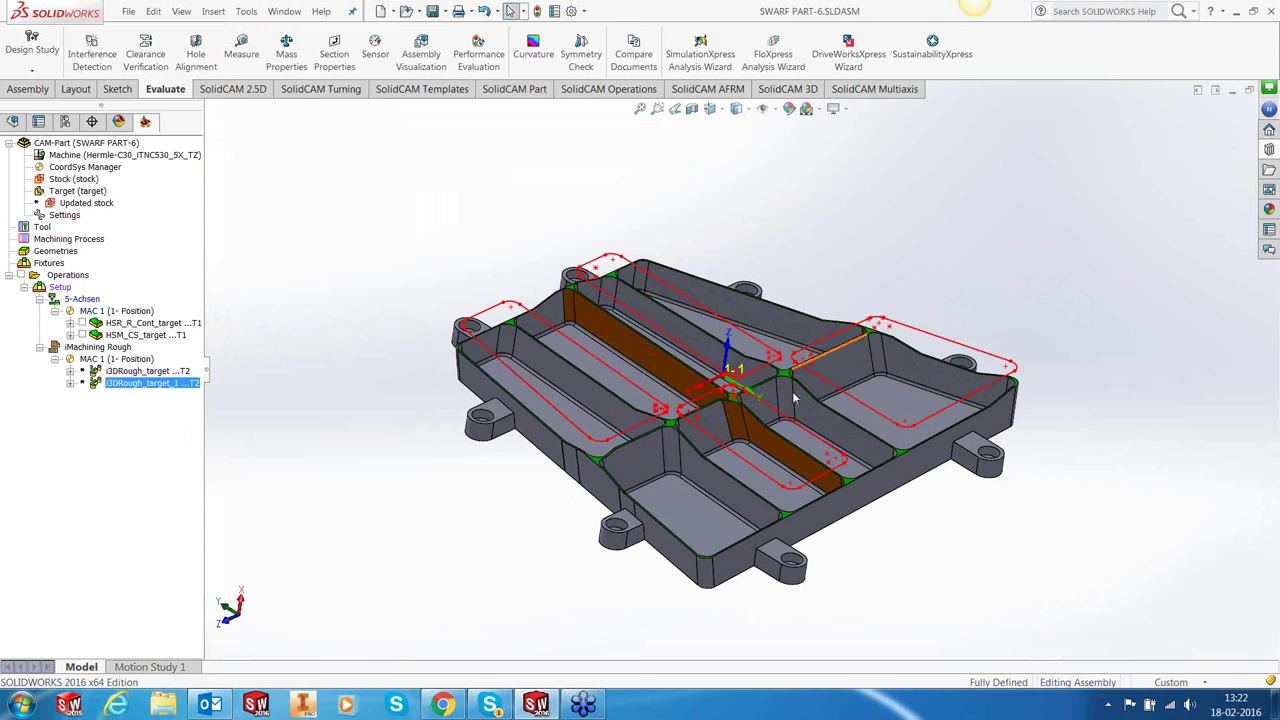
pyautogui.rightClick(165, 389)
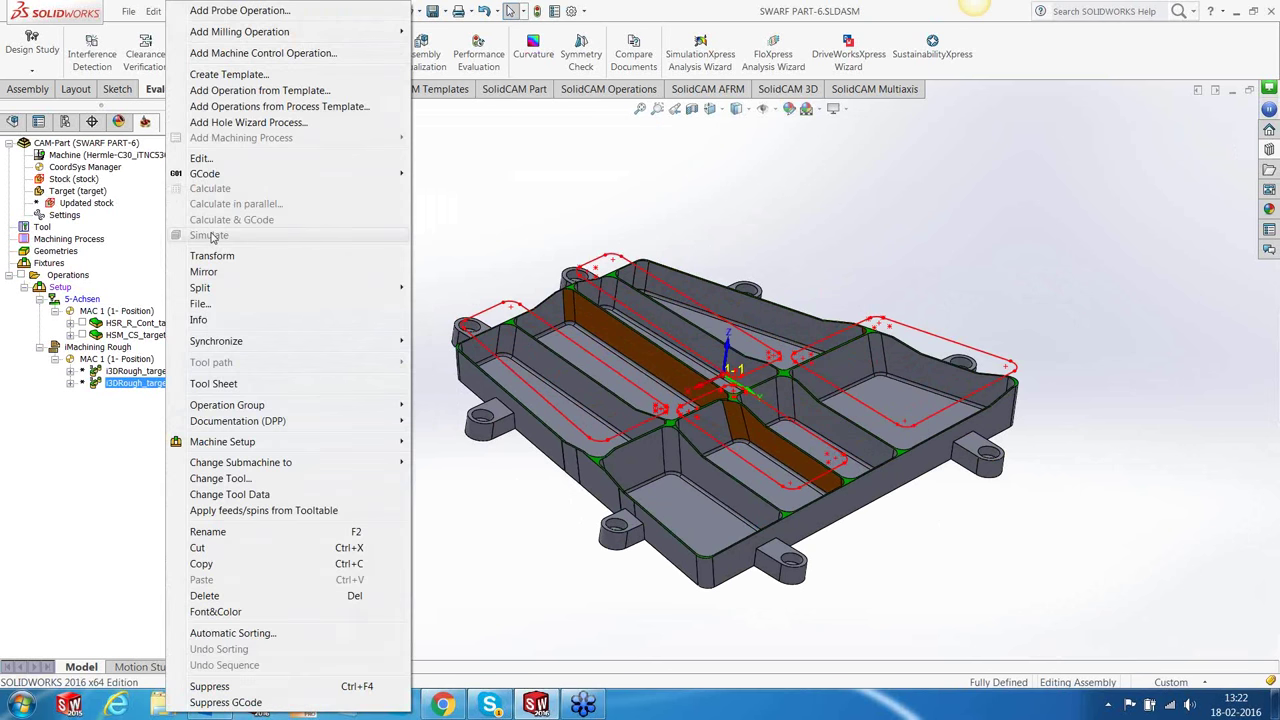
pyautogui.click(226, 92)
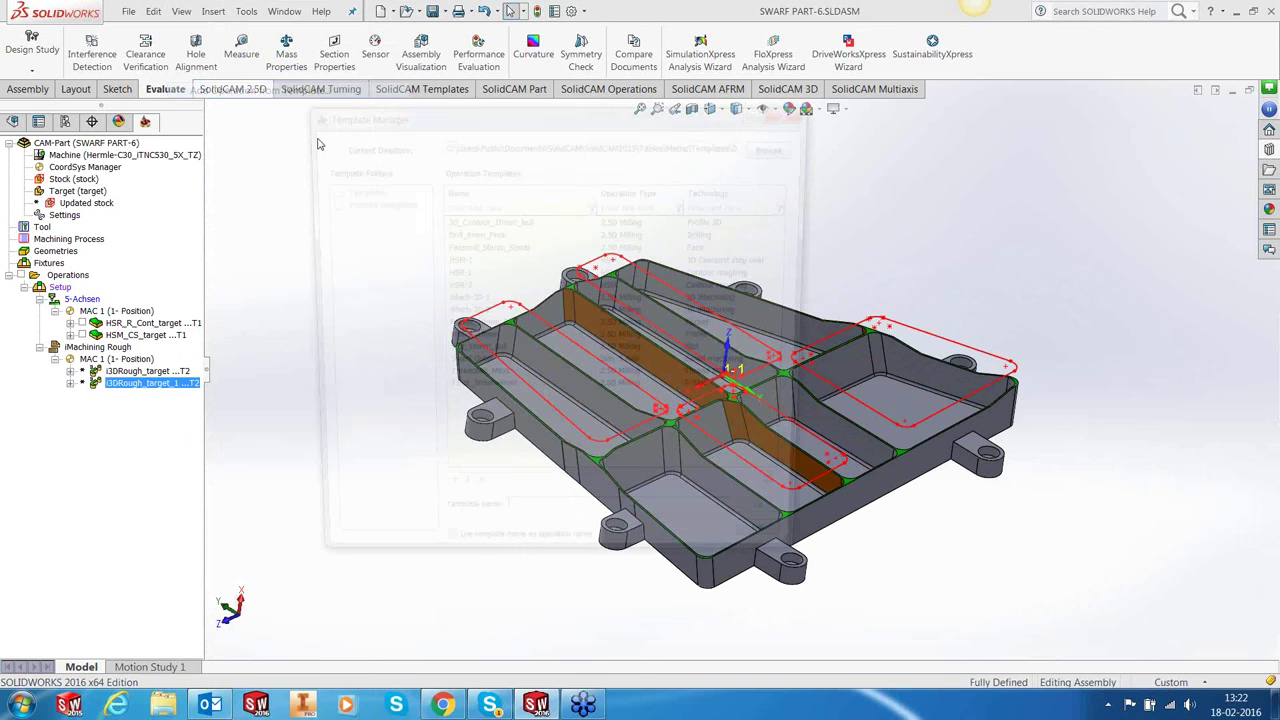
pyautogui.click(777, 533)
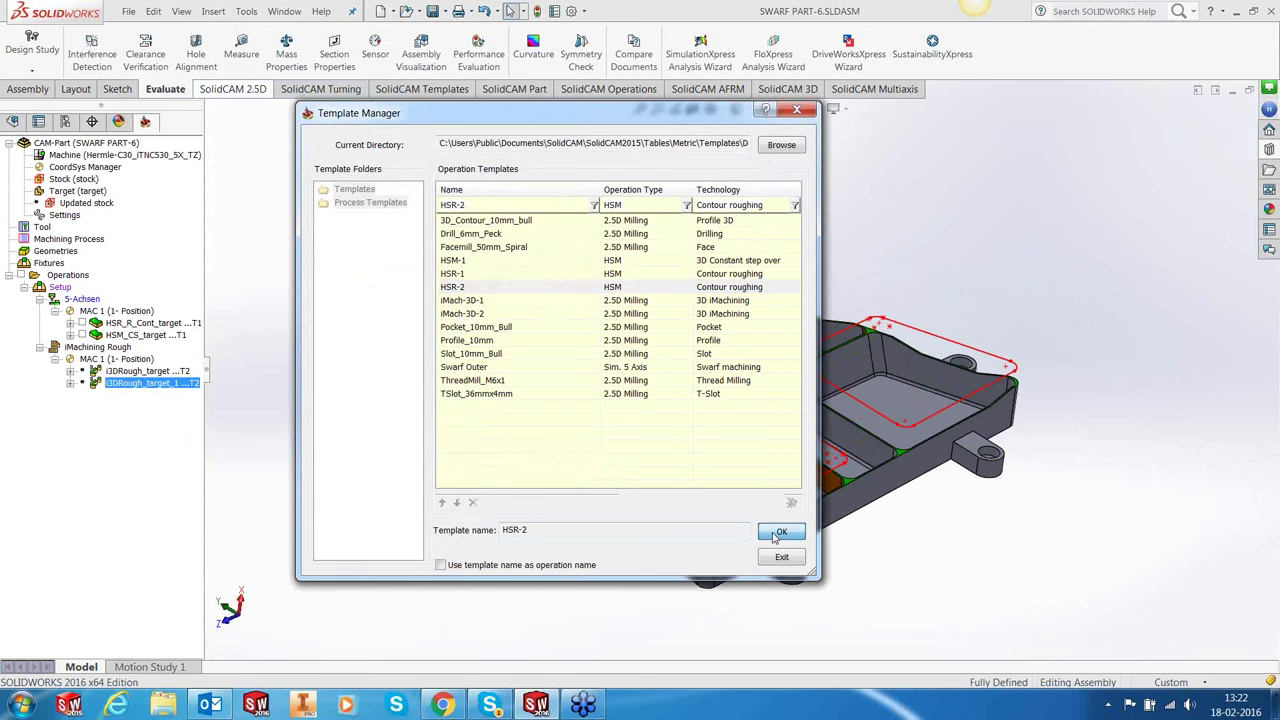
pyautogui.click(482, 389)
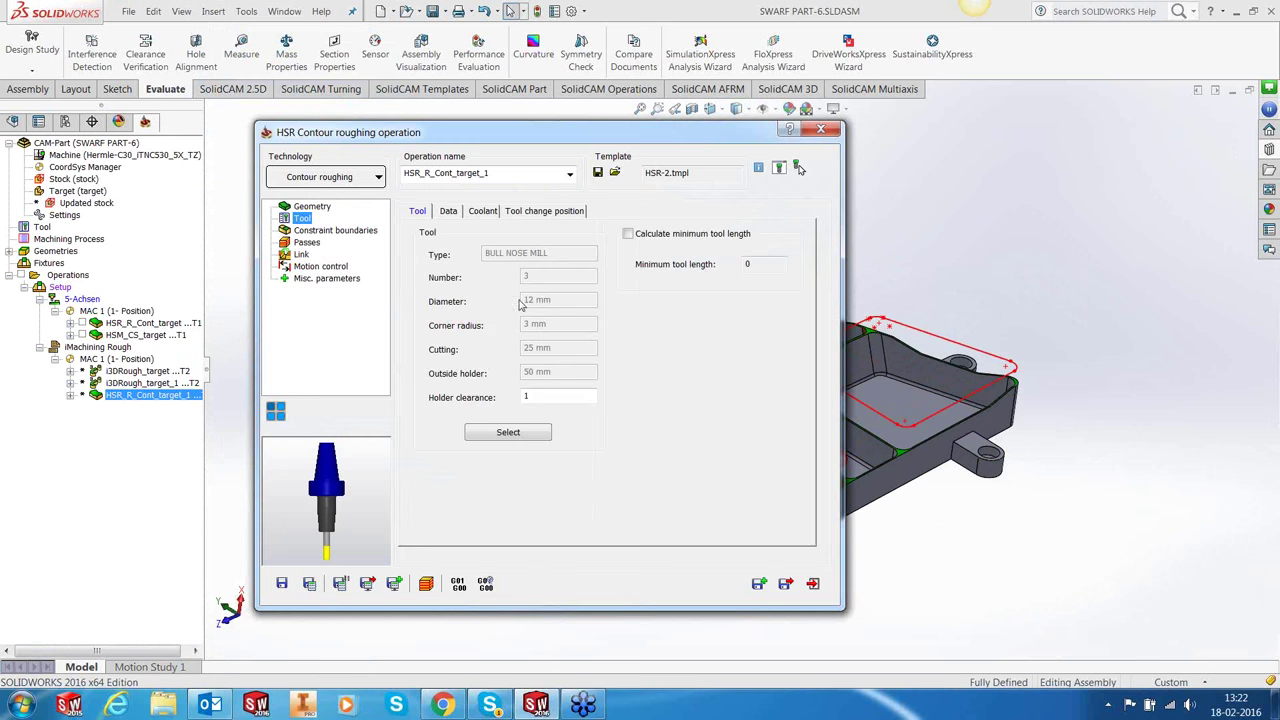
# Review the constraint boundaries, passes, smoothing, adaptive step down and link settings of the HSR roughing operation, and exit it.
pyautogui.click(348, 236)
pyautogui.click(306, 242)
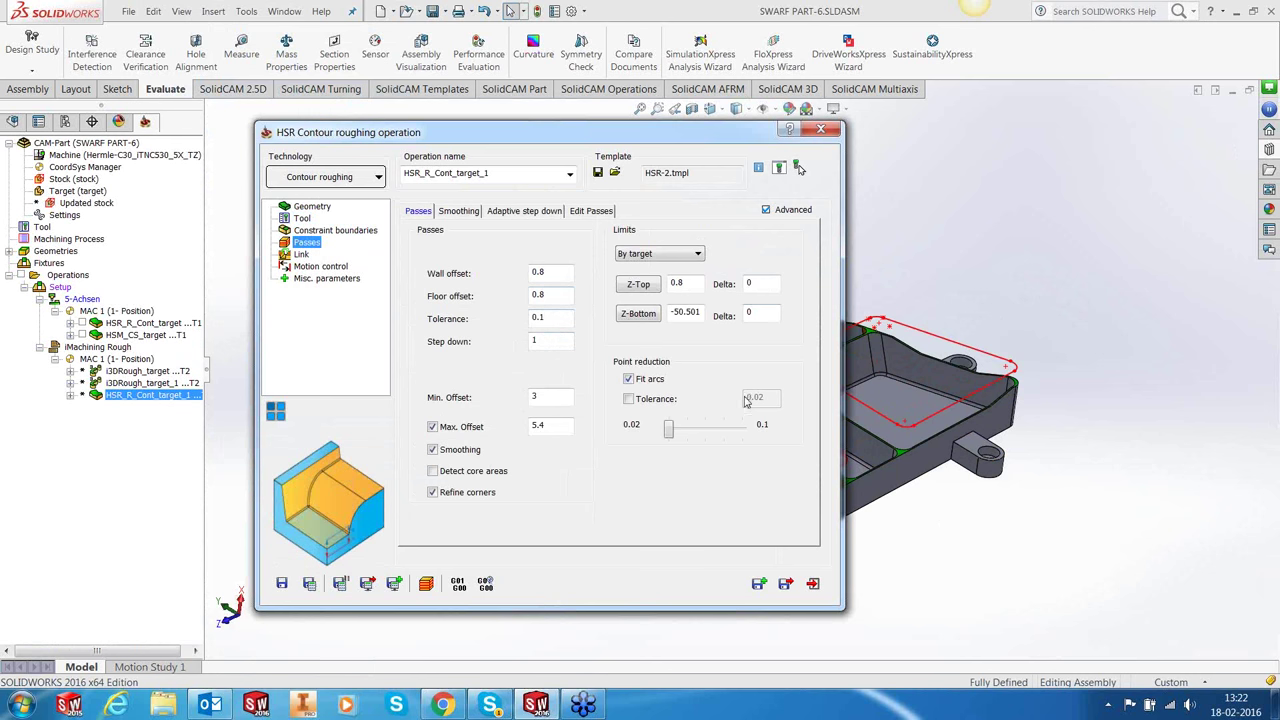
pyautogui.click(461, 214)
pyautogui.click(501, 213)
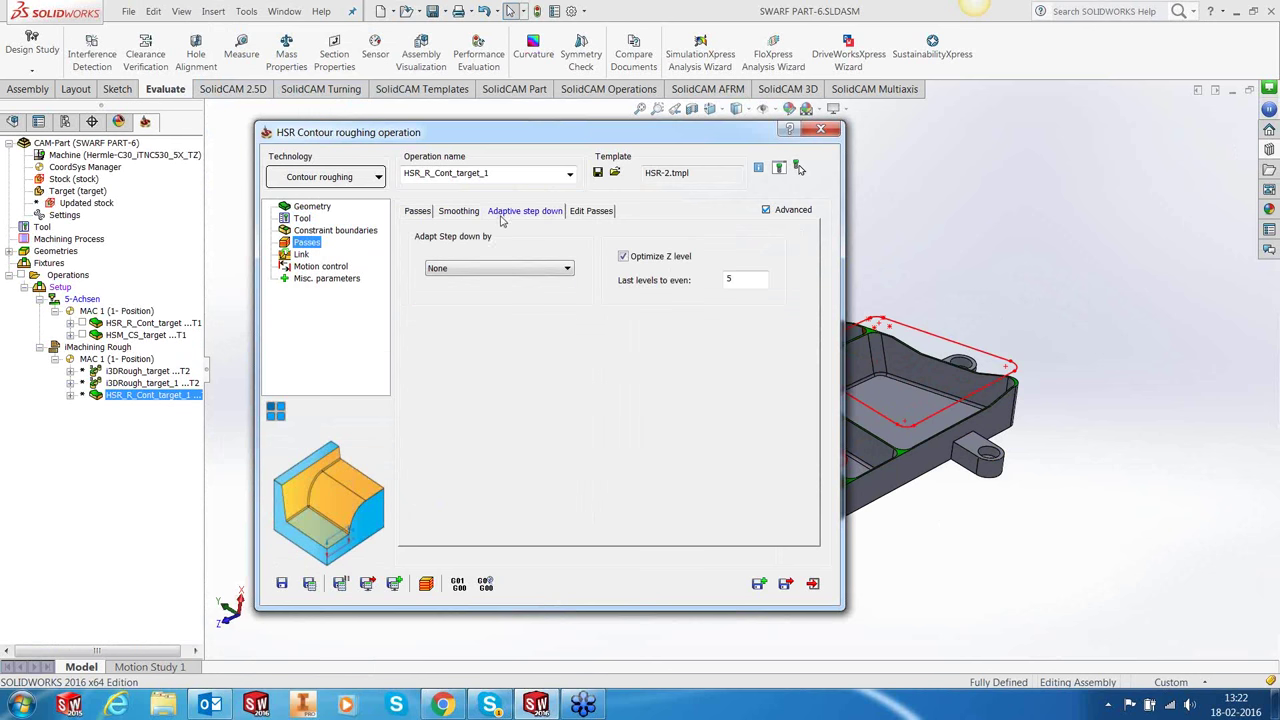
pyautogui.click(301, 254)
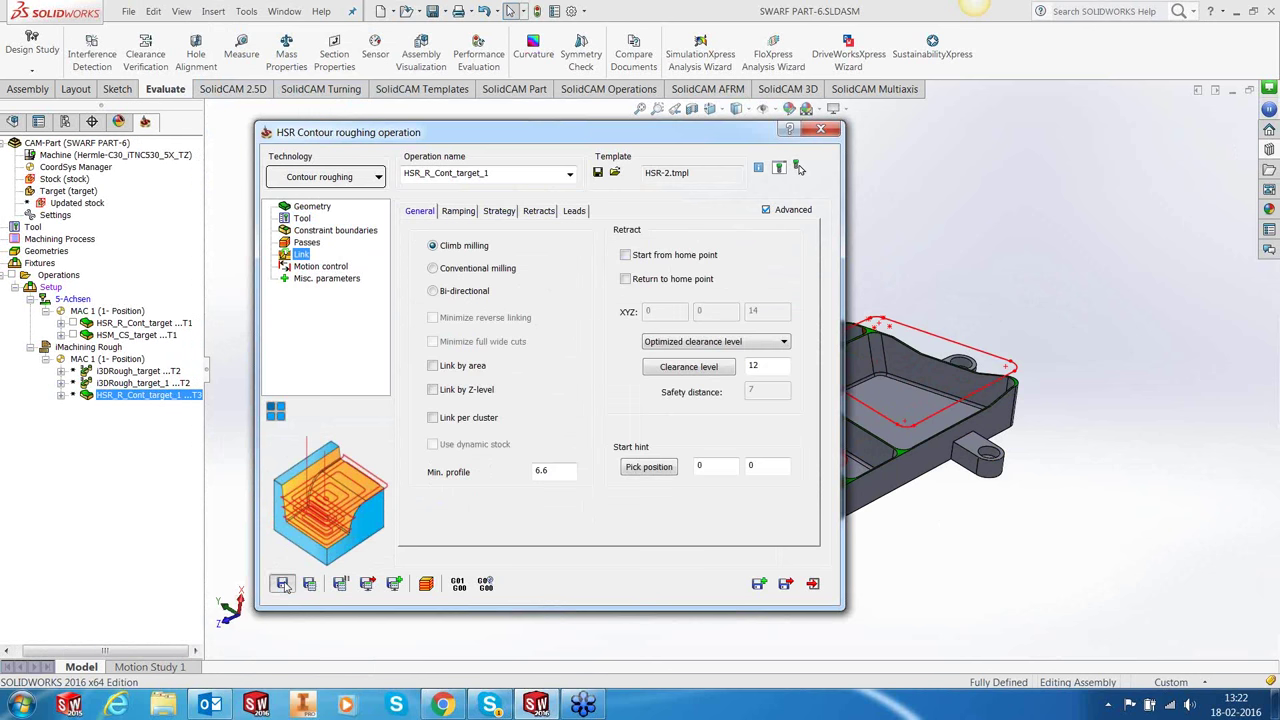
pyautogui.click(814, 584)
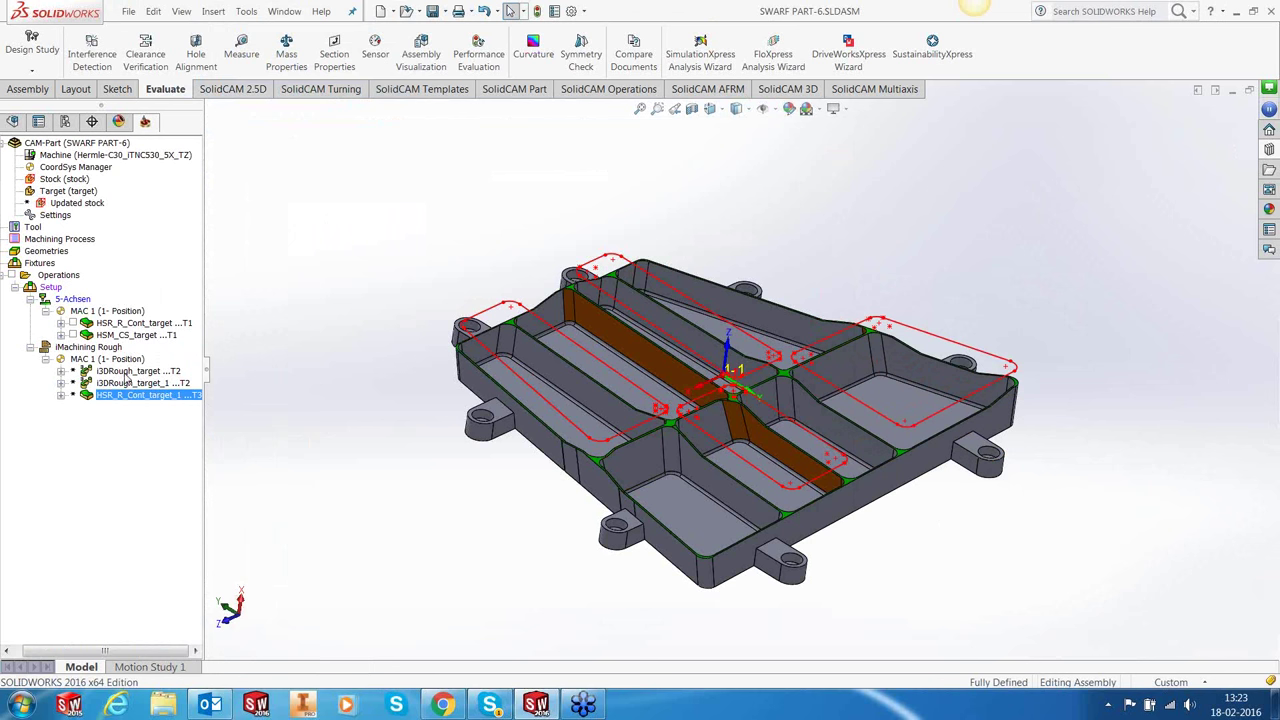
# Try to calculate i3DRough_target and i3DRough_target_1 in parallel.
pyautogui.click(127, 372)
pyautogui.keyDown('shift'); pyautogui.click(125, 385); pyautogui.keyUp('shift')
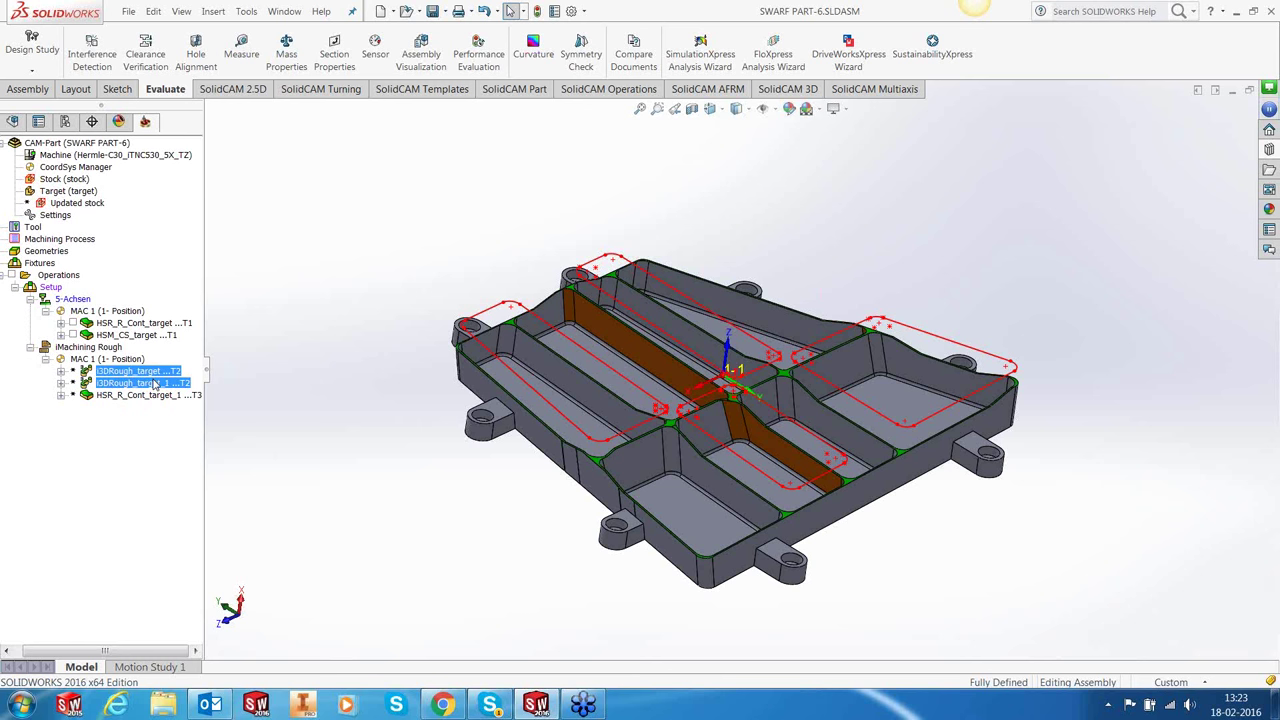
pyautogui.rightClick(155, 384)
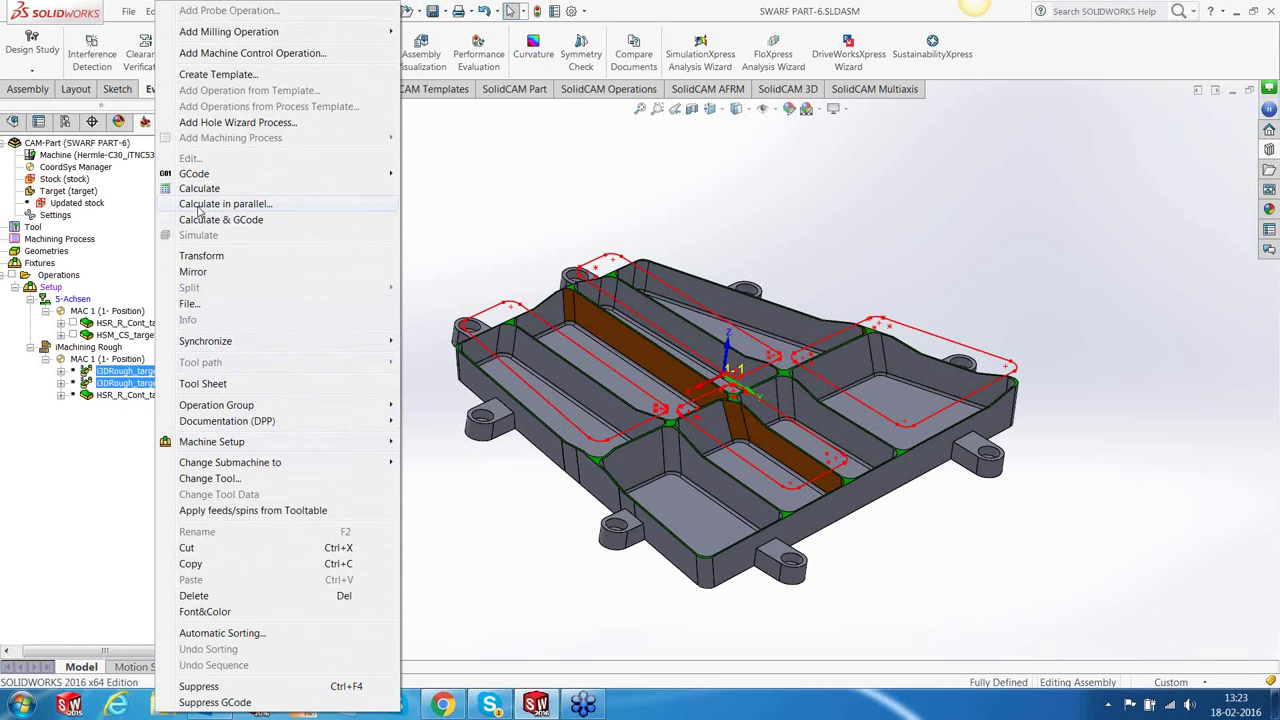
pyautogui.click(199, 204)
pyautogui.click(580, 444)
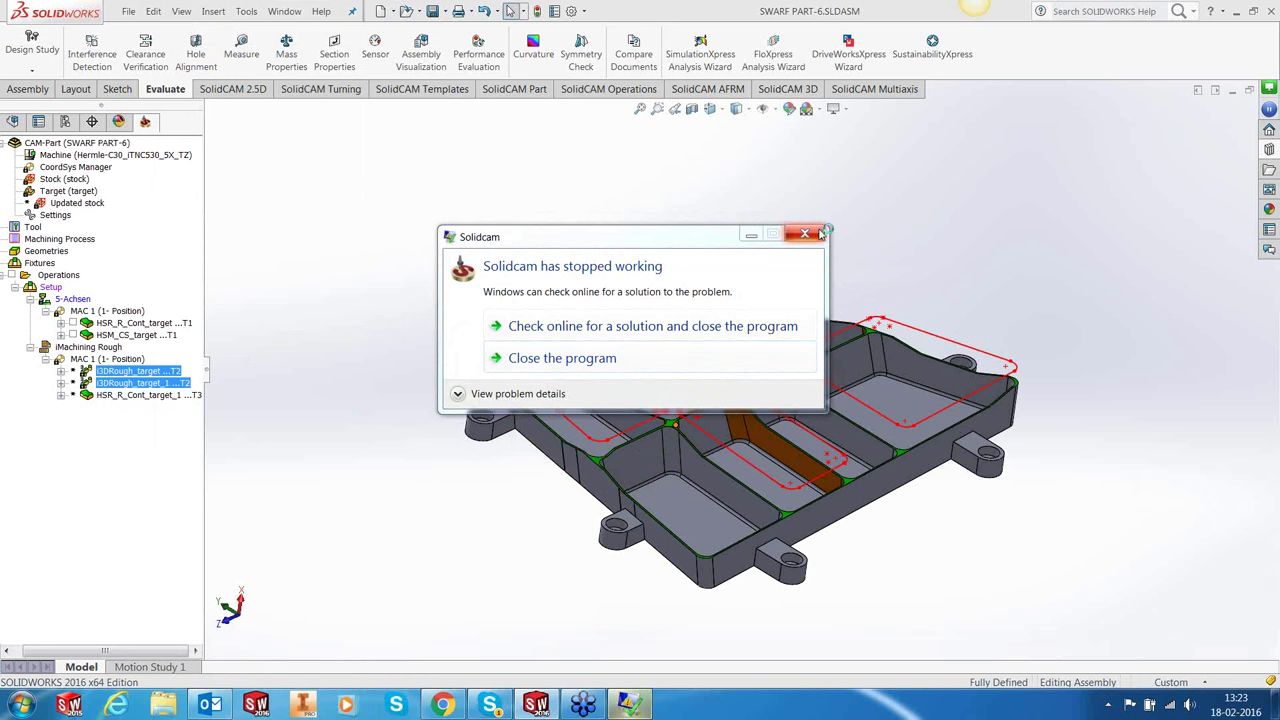
# Switch to Windows Task Manager, locate the process of the SOLIDWORKS 2016 task, and end SLDWORKS.exe.
pyautogui.rightClick(711, 714)
pyautogui.click(749, 666)
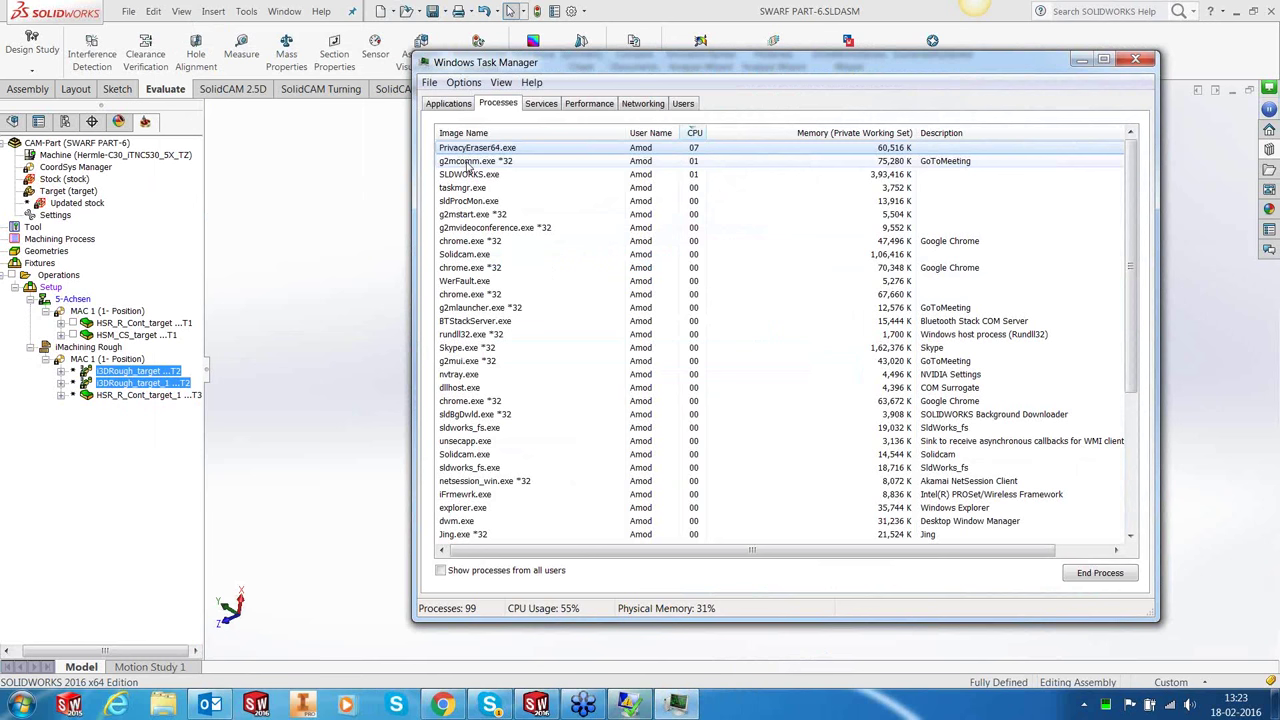
pyautogui.click(448, 103)
pyautogui.click(473, 218)
pyautogui.rightClick(473, 220)
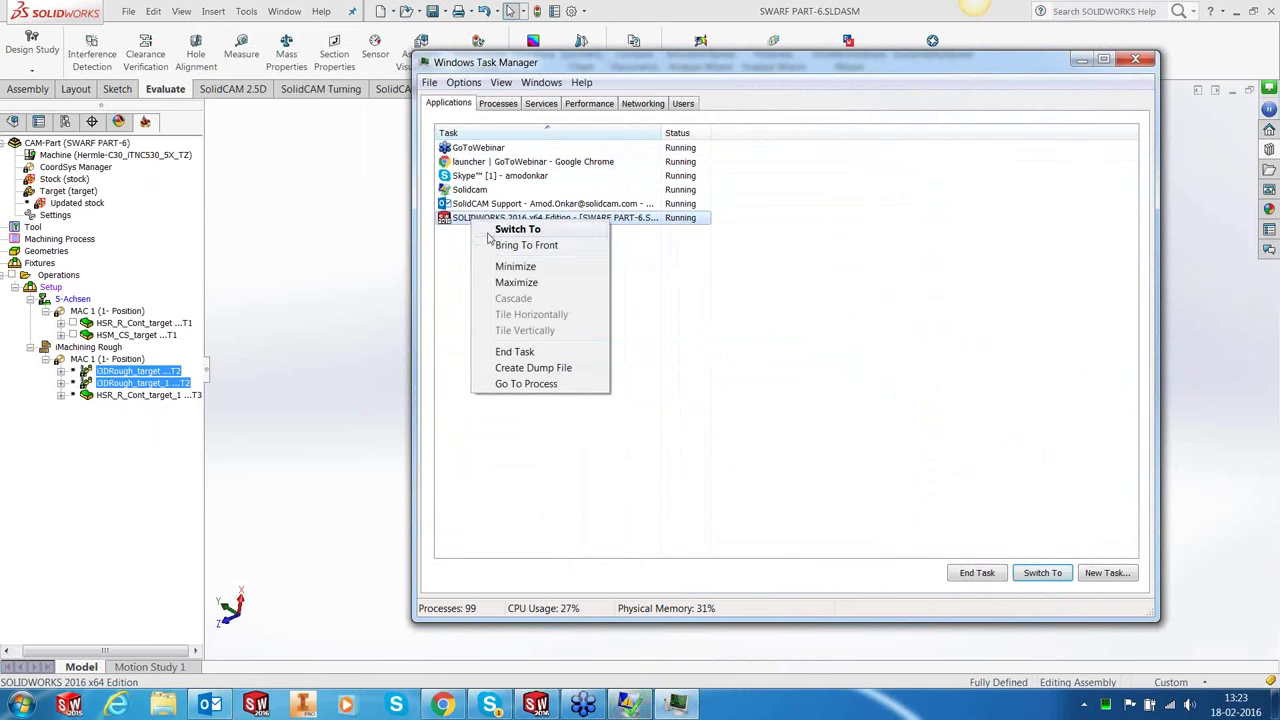
pyautogui.click(503, 388)
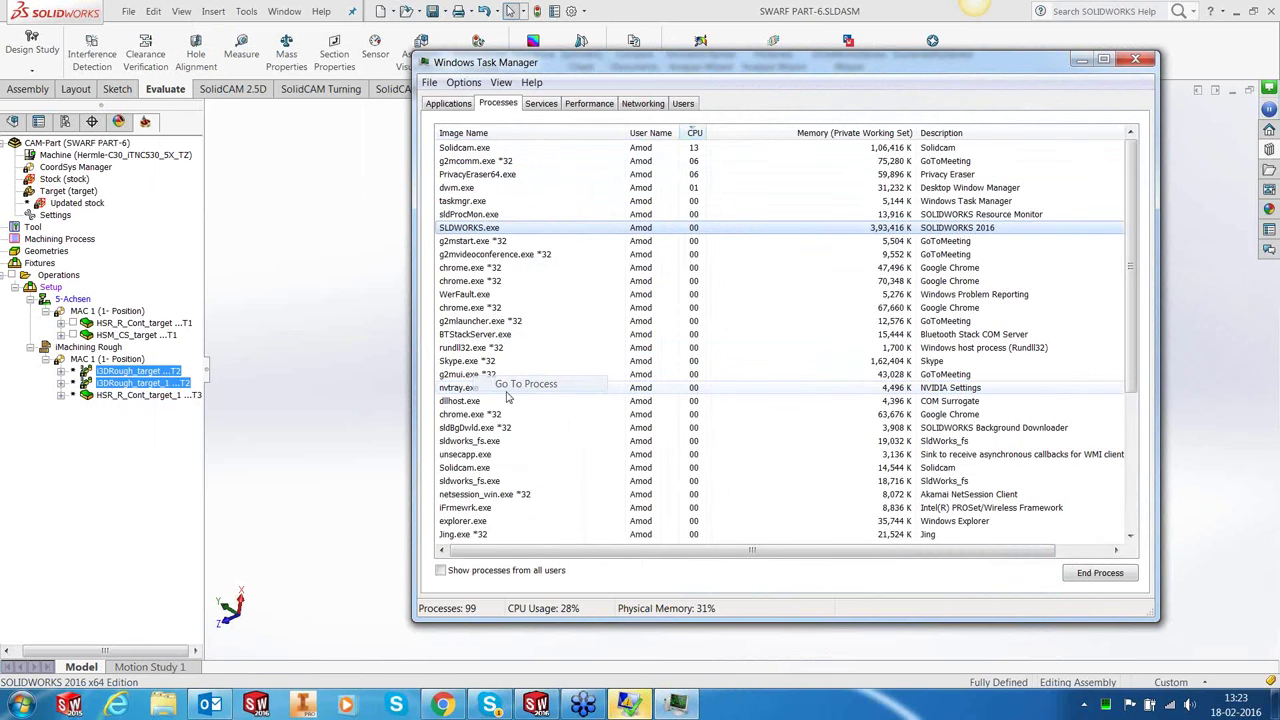
pyautogui.click(1099, 572)
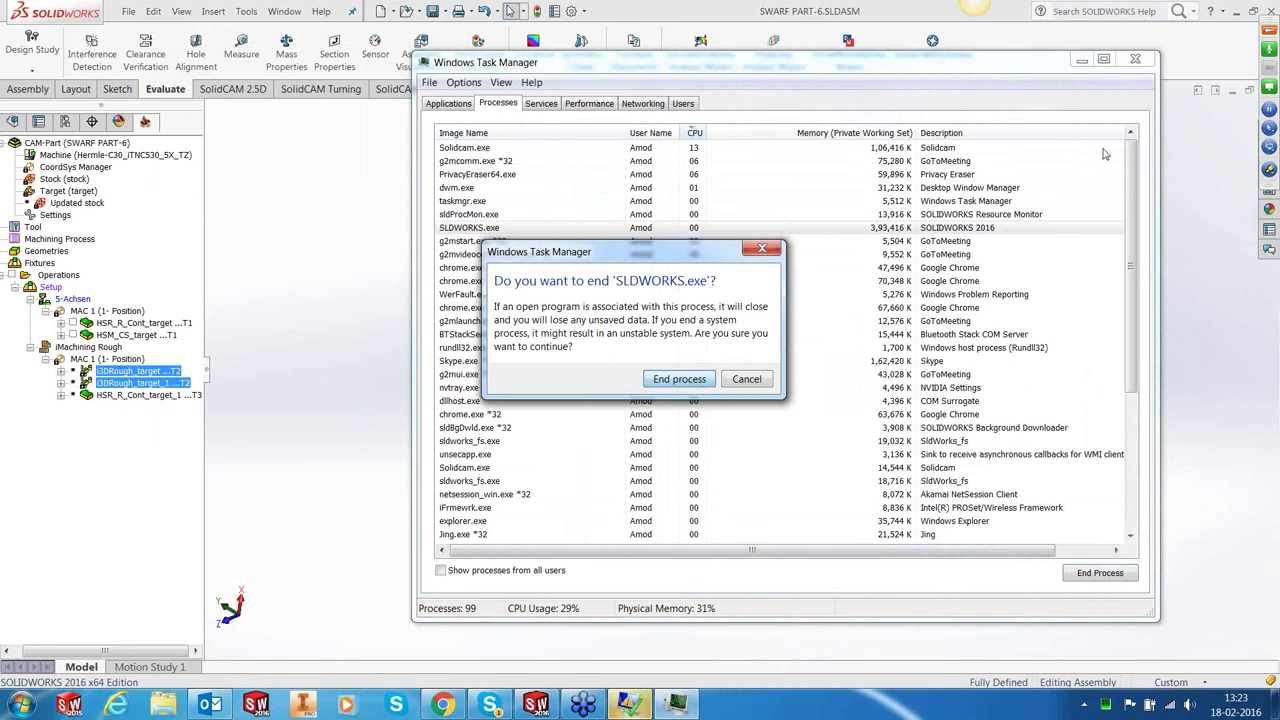
pyautogui.press('Return')
# Close Task Manager and the crashed Solidcam program, and relaunch SOLIDWORKS 2016.
pyautogui.click(1135, 59)
pyautogui.click(571, 360)
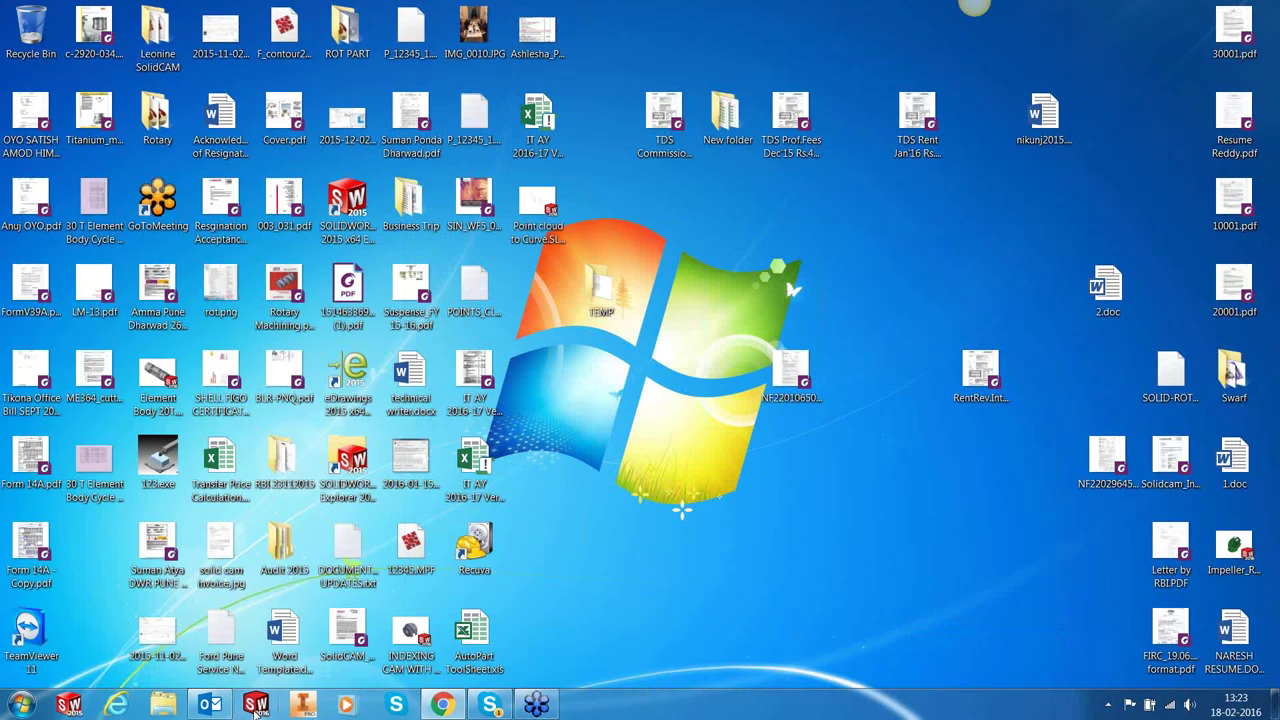
pyautogui.click(257, 707)
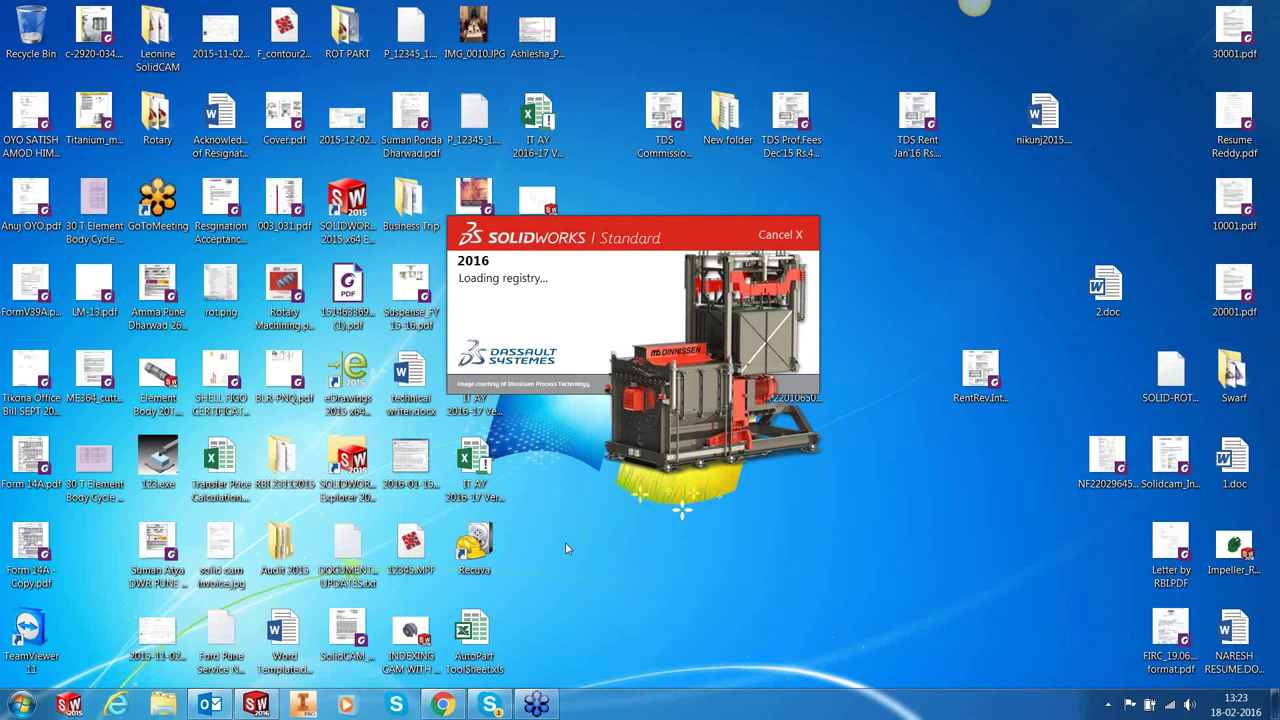
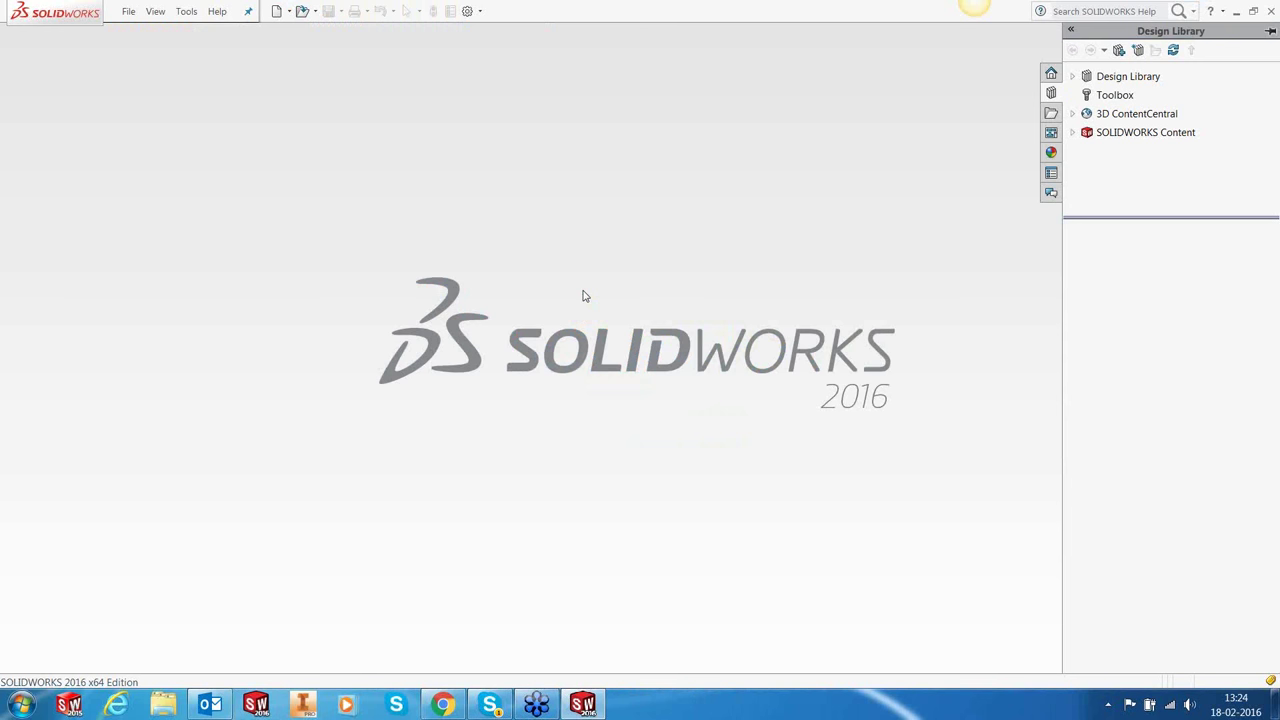
# Reopen the SWARF PART-6 CAM-Part from the recent SolidCAM parts.
pyautogui.click(183, 11)
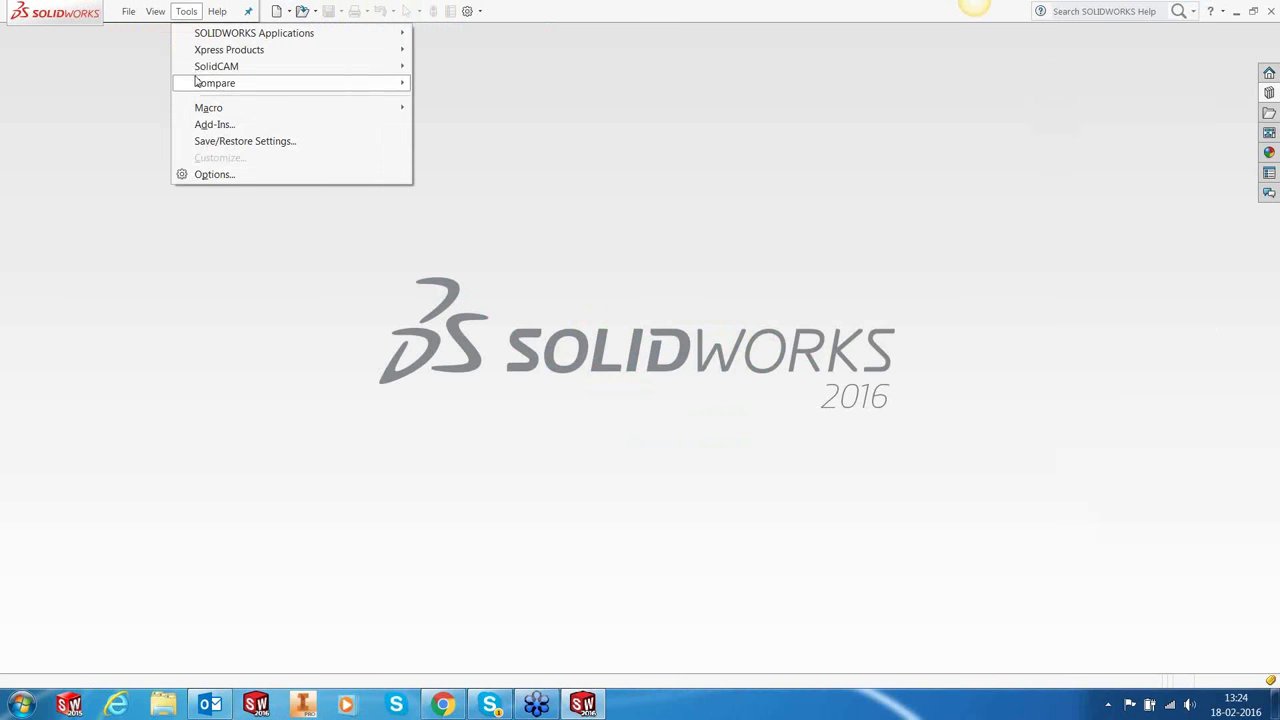
pyautogui.moveTo(197, 66)
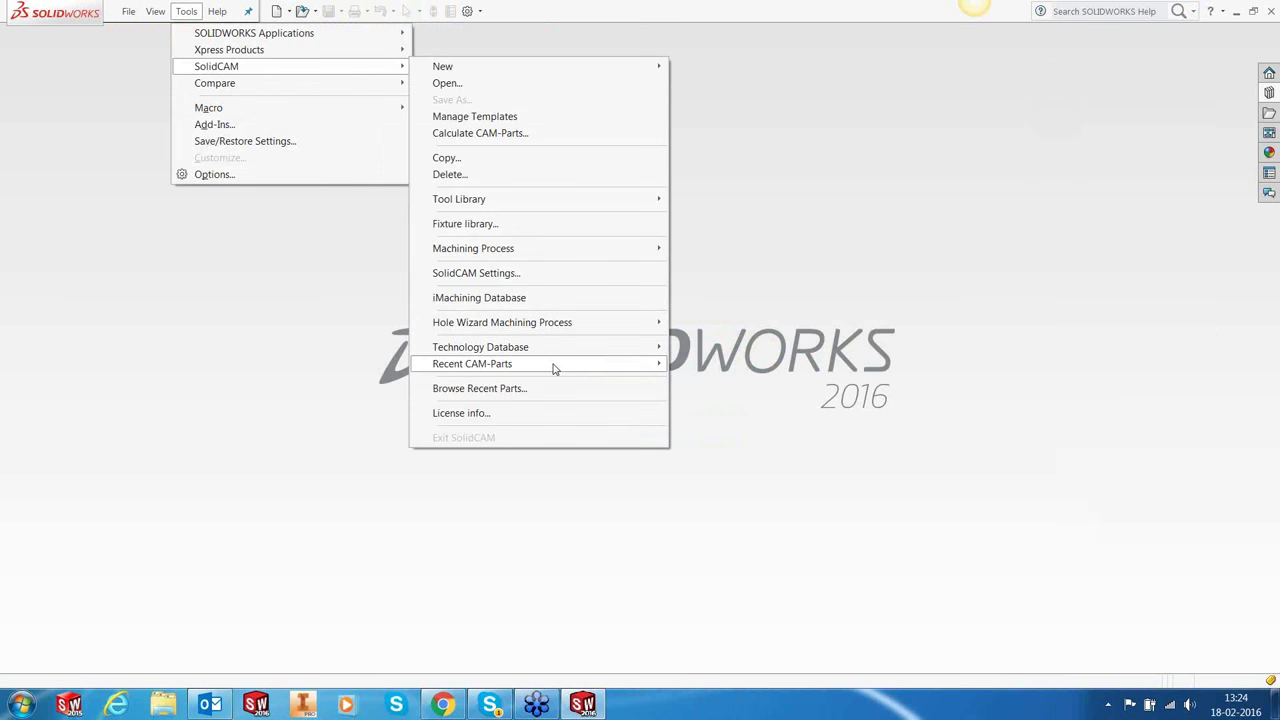
pyautogui.moveTo(551, 366)
pyautogui.click(295, 363)
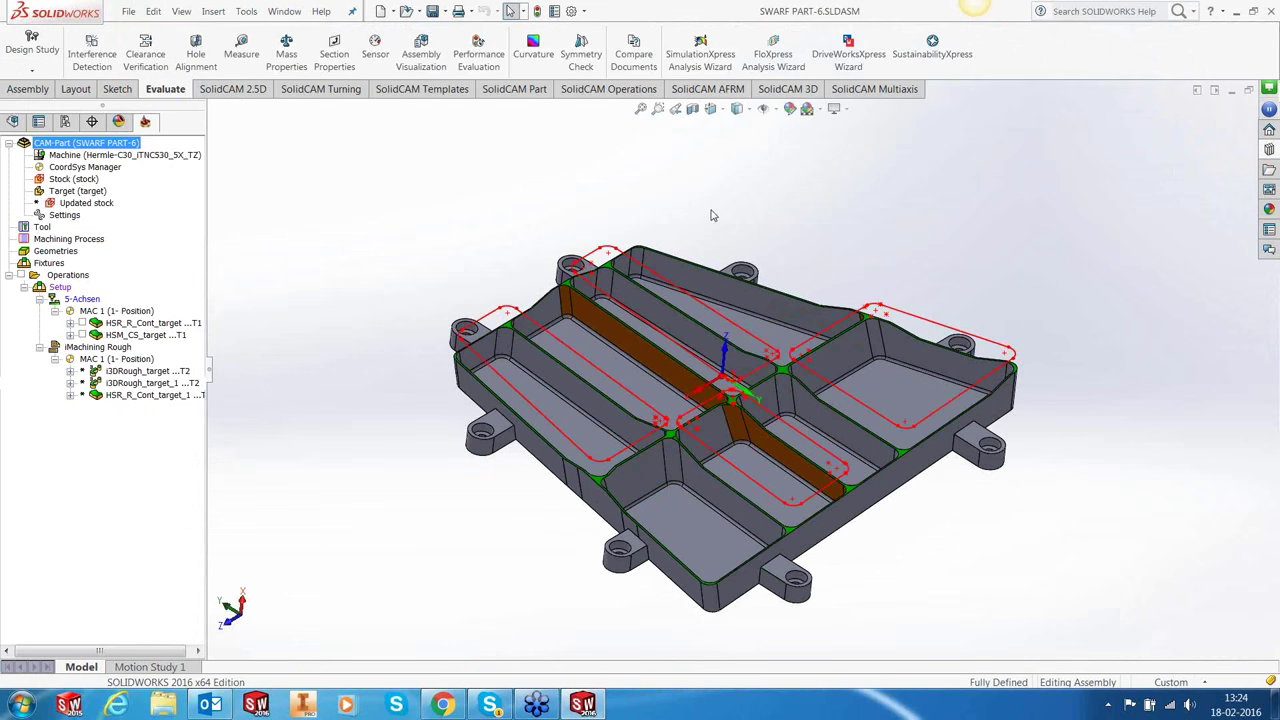
# Hide the red boundary sketches in the graphics view of the frame part.
pyautogui.click(764, 109)
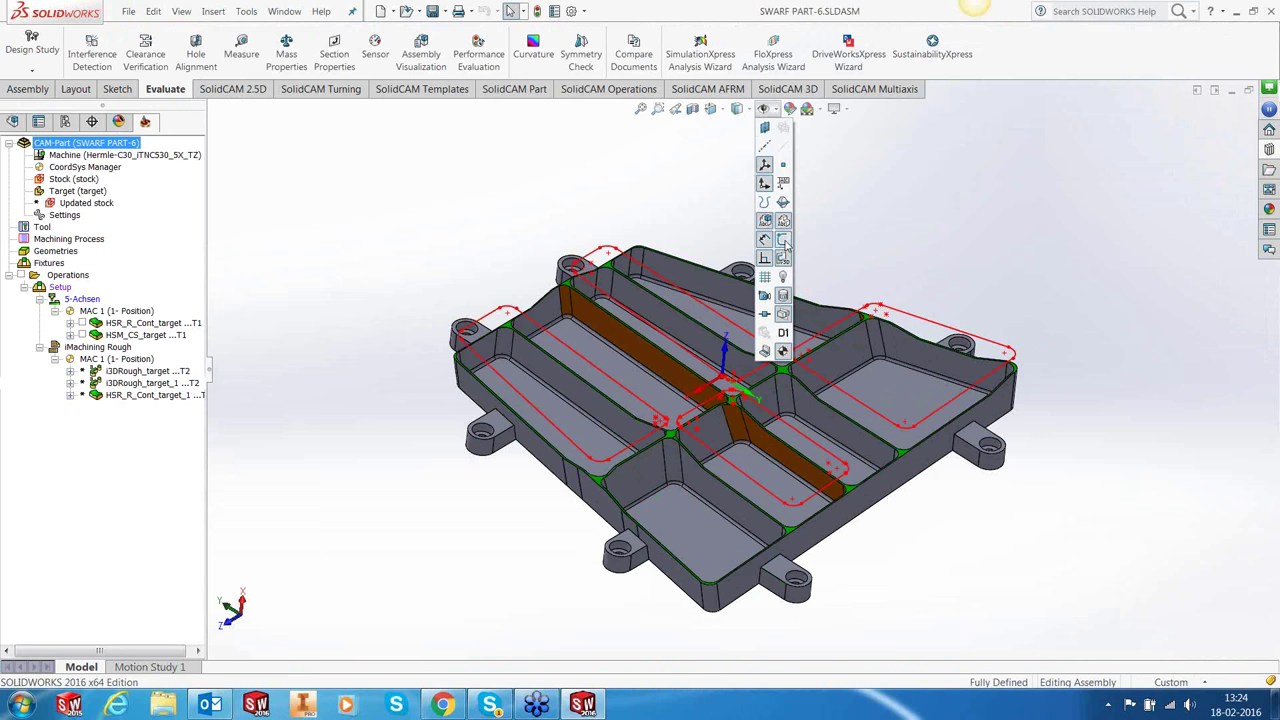
pyautogui.click(785, 243)
pyautogui.scroll(2, 878, 260)
pyautogui.moveTo(762, 356); pyautogui.dragTo(775, 356, button='middle')
# Calculate i3DRough_target, i3DRough_target_1 and HSR_R_Cont_target_1 in parallel.
pyautogui.click(158, 373)
pyautogui.keyDown('shift'); pyautogui.click(157, 400); pyautogui.keyUp('shift')
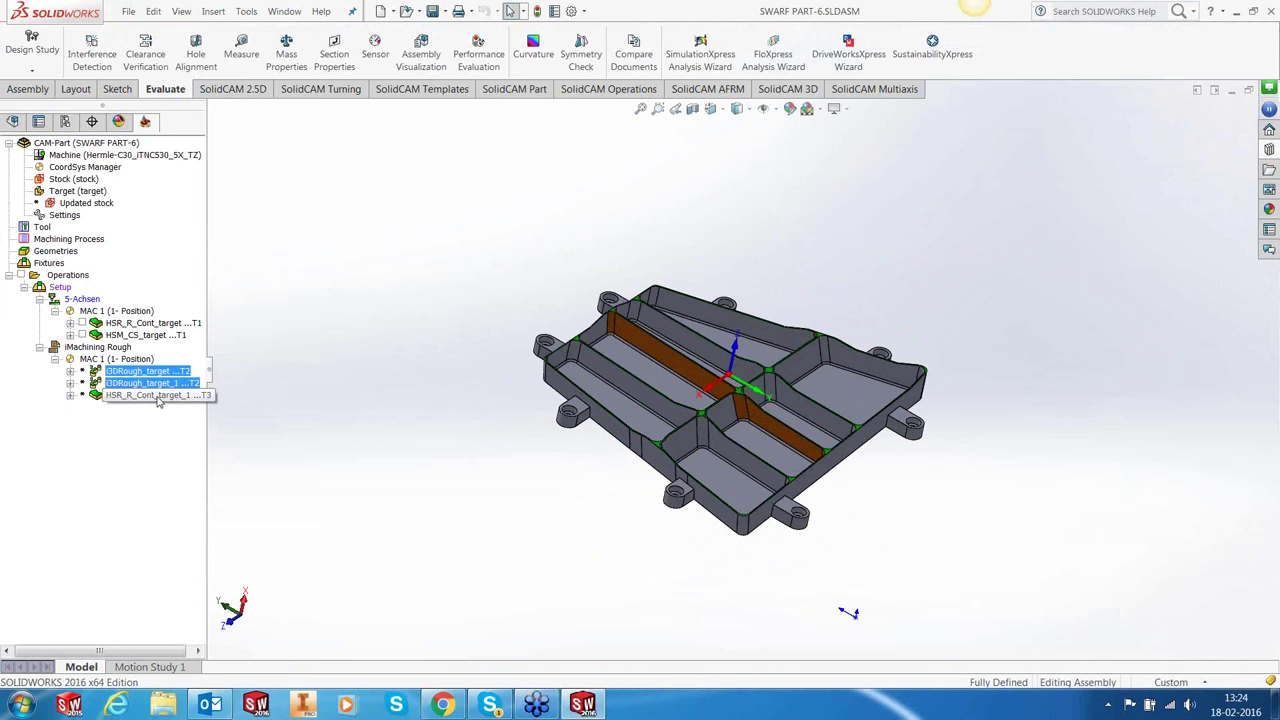
pyautogui.keyDown('shift'); pyautogui.click(157, 396); pyautogui.keyUp('shift')
pyautogui.rightClick(157, 396)
pyautogui.click(223, 203)
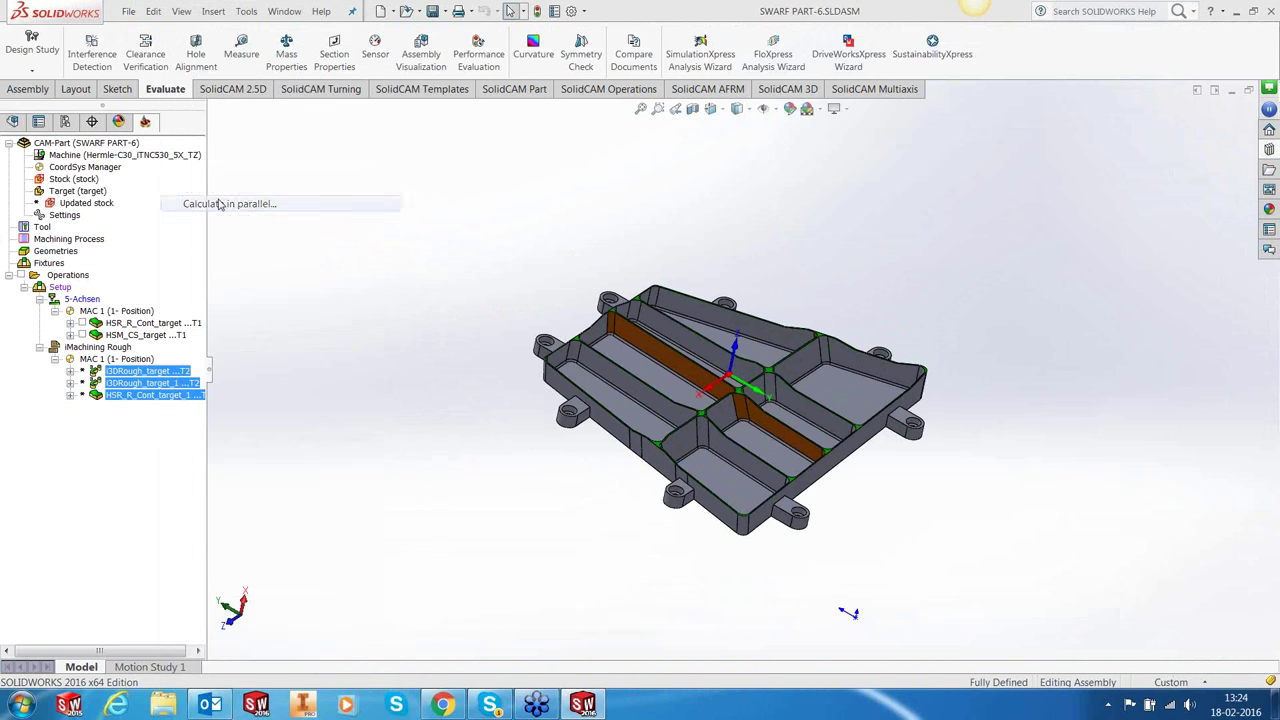
pyautogui.click(590, 442)
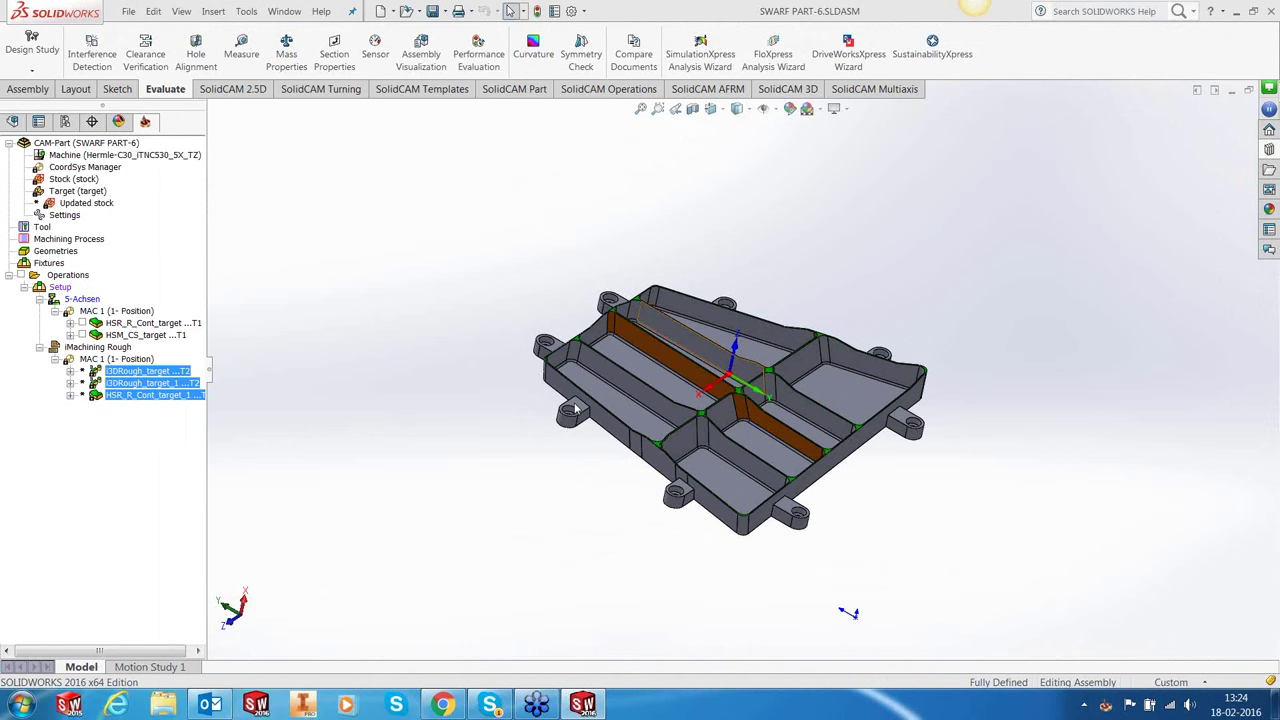
pyautogui.click(163, 398)
pyautogui.rightClick(163, 399)
pyautogui.moveTo(234, 36)
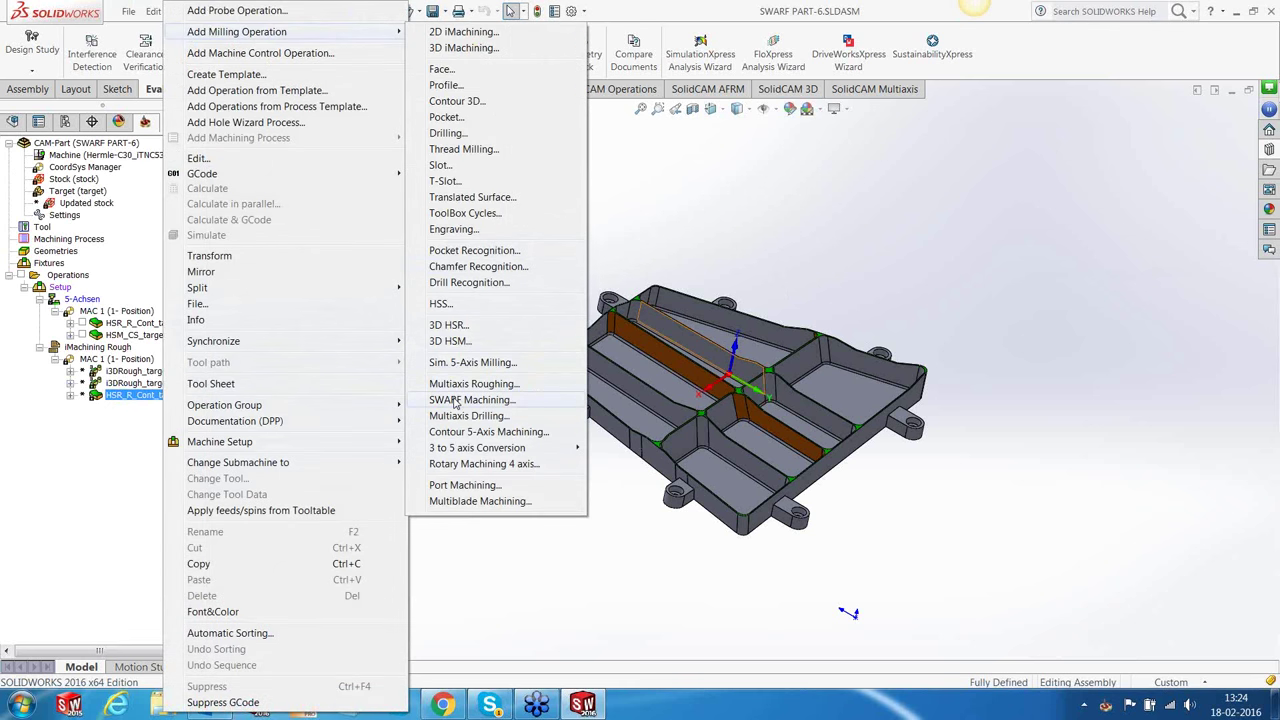
pyautogui.click(683, 231)
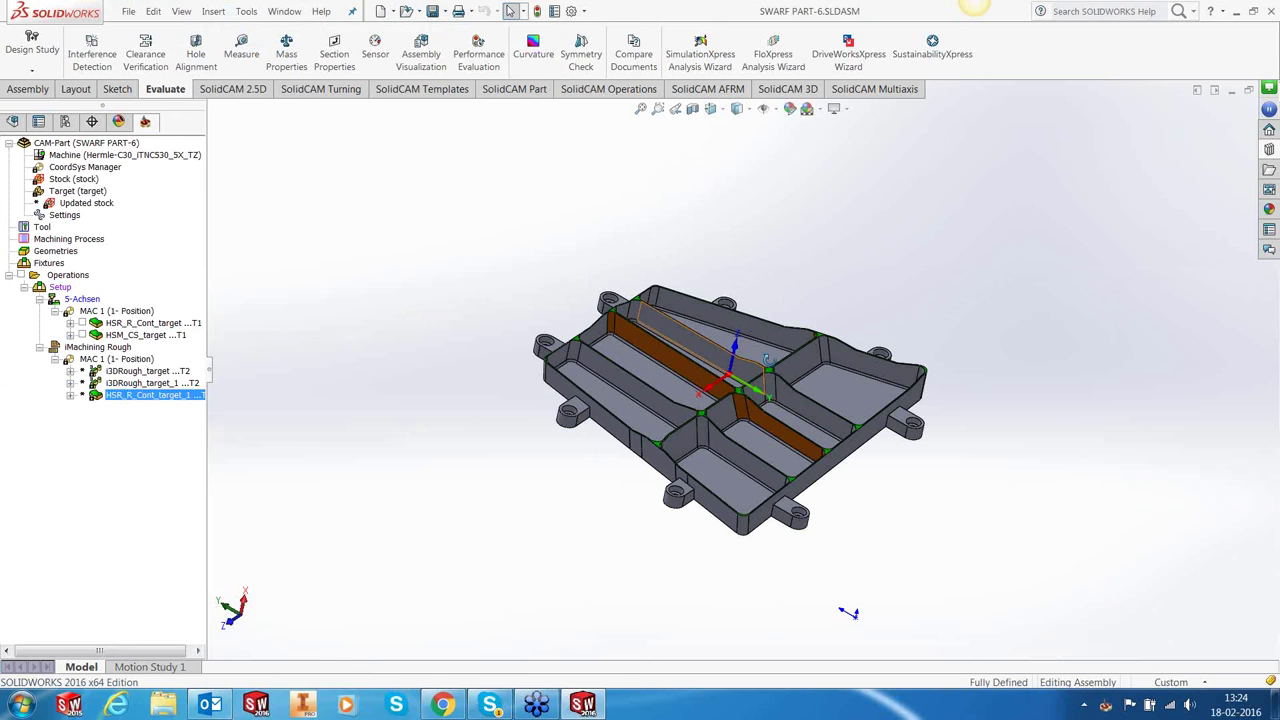
# Inspect the pocket walls from several sides and edit the DesignModel part in the context of the assembly.
pyautogui.moveTo(768, 360); pyautogui.dragTo(727, 460, button='middle')
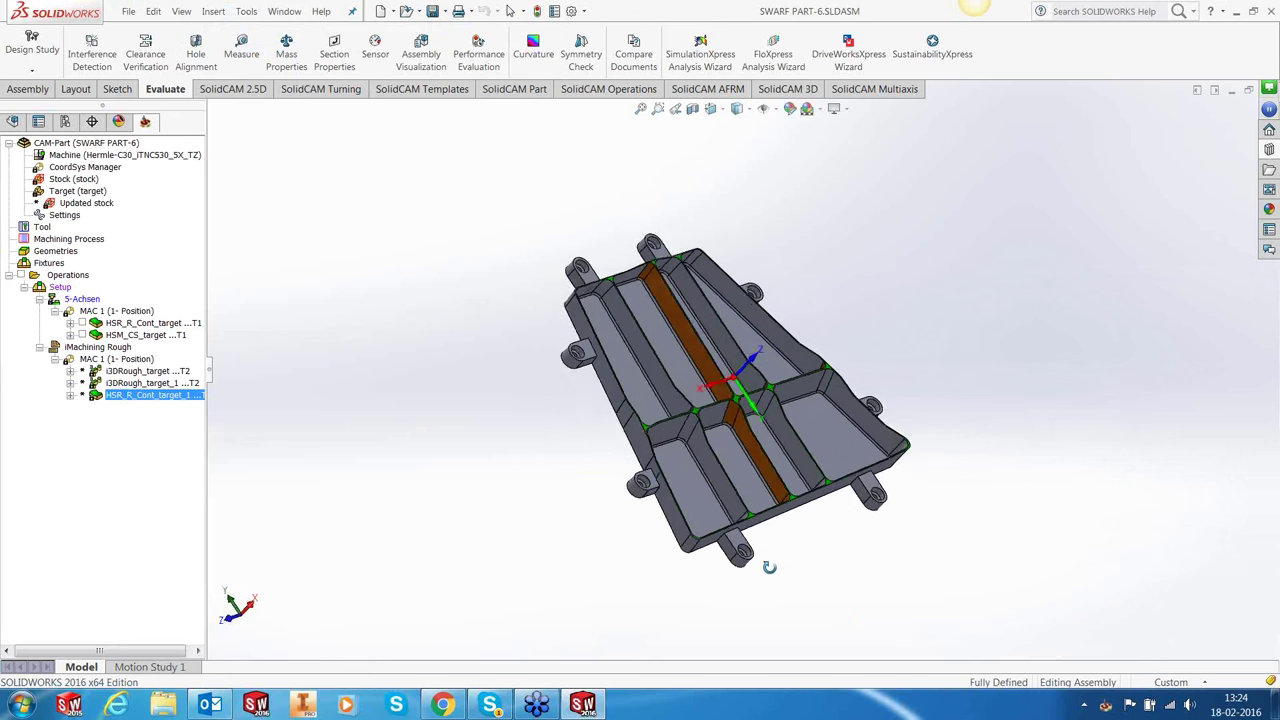
pyautogui.scroll(-3, 706, 425)
pyautogui.moveTo(702, 428); pyautogui.dragTo(886, 522, button='middle')
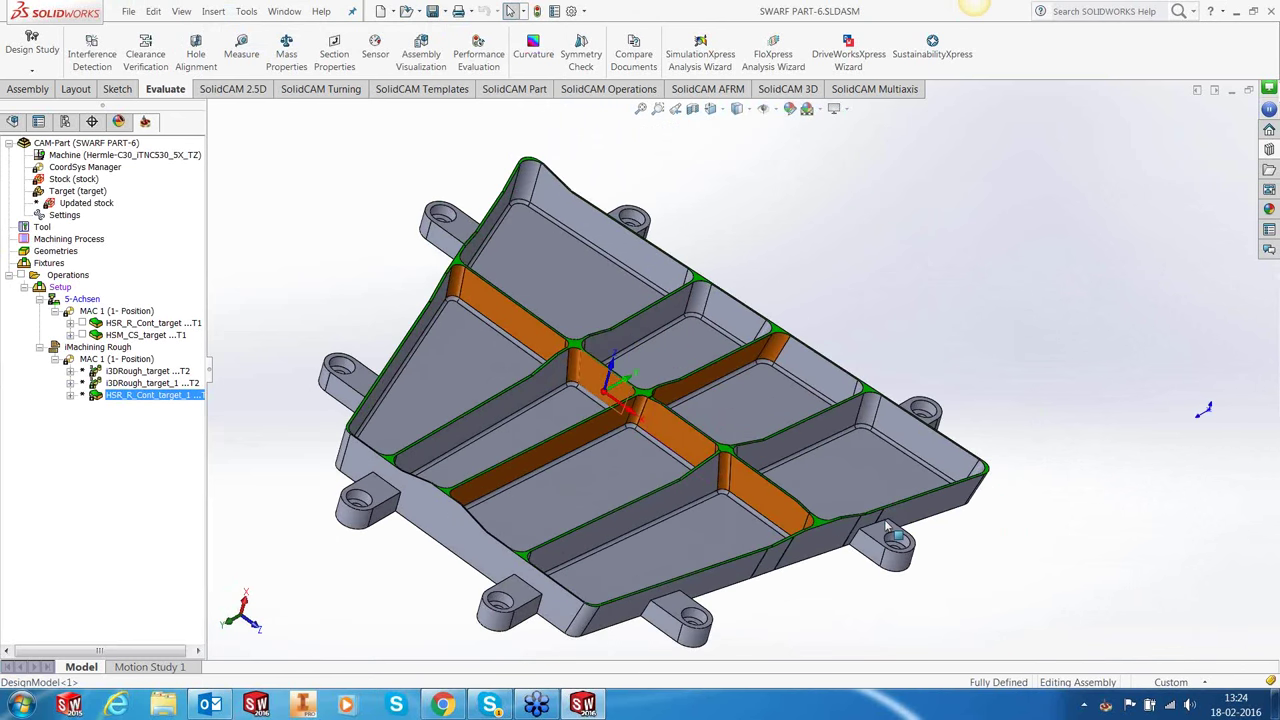
pyautogui.scroll(2, 884, 519)
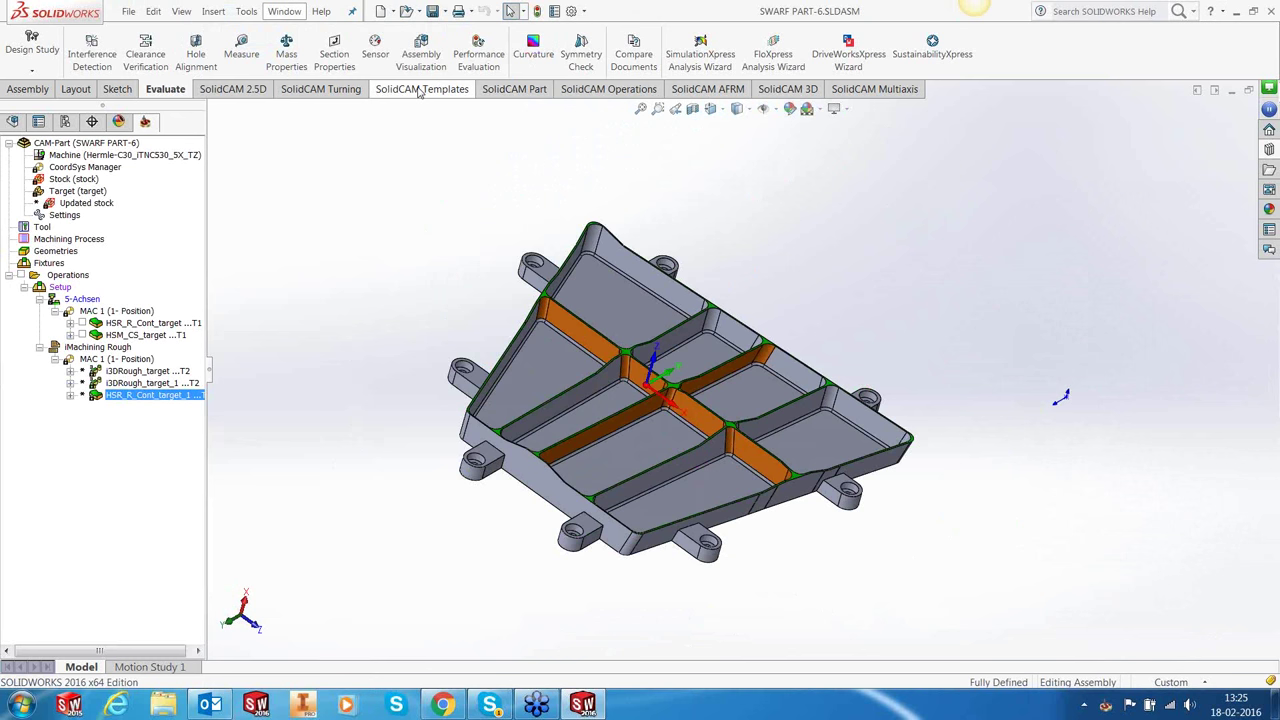
pyautogui.click(618, 285)
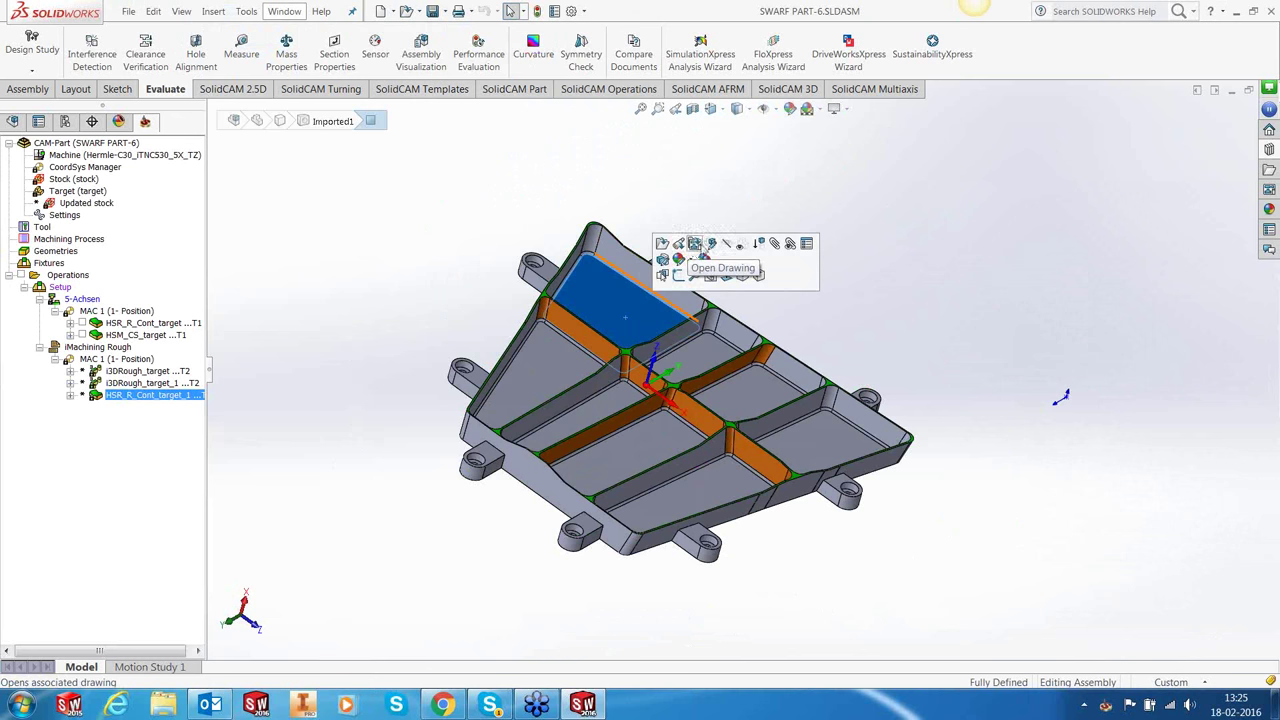
pyautogui.click(711, 245)
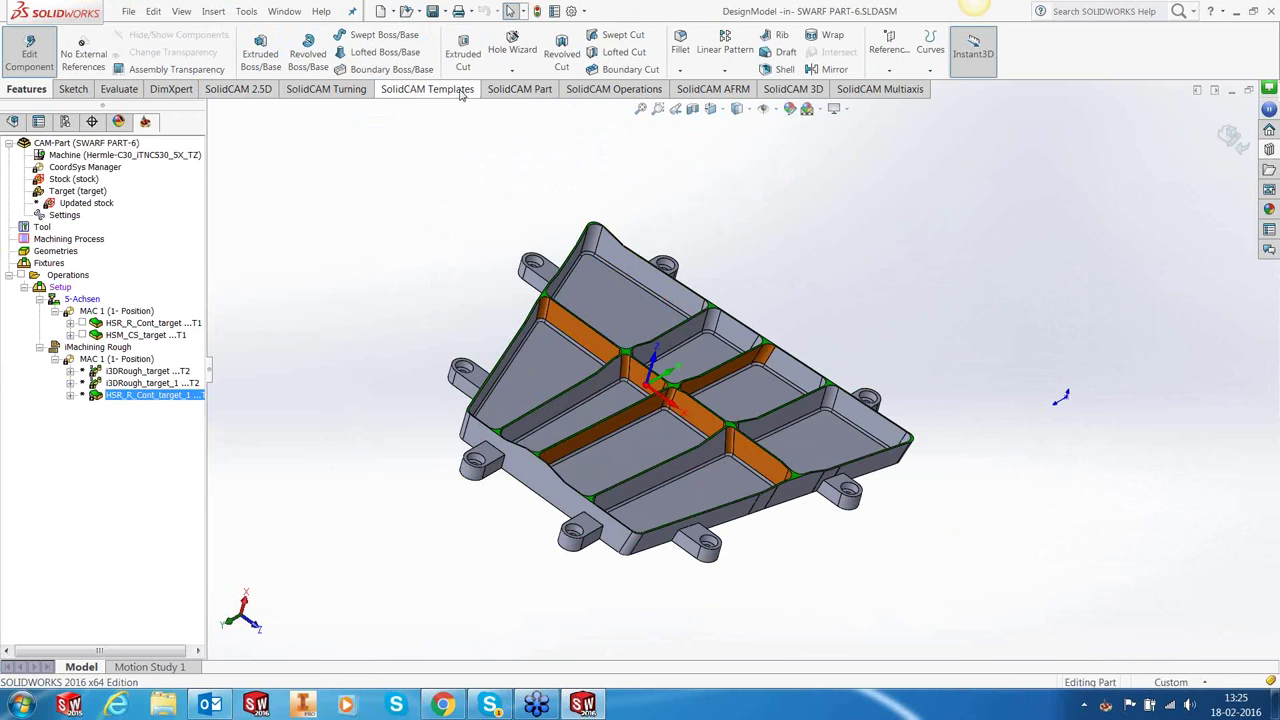
# Run a Draft Analysis at 3.00deg with a pocket floor face as reference, examine the walls, and exit it.
pyautogui.click(119, 89)
pyautogui.click(805, 36)
pyautogui.click(643, 468)
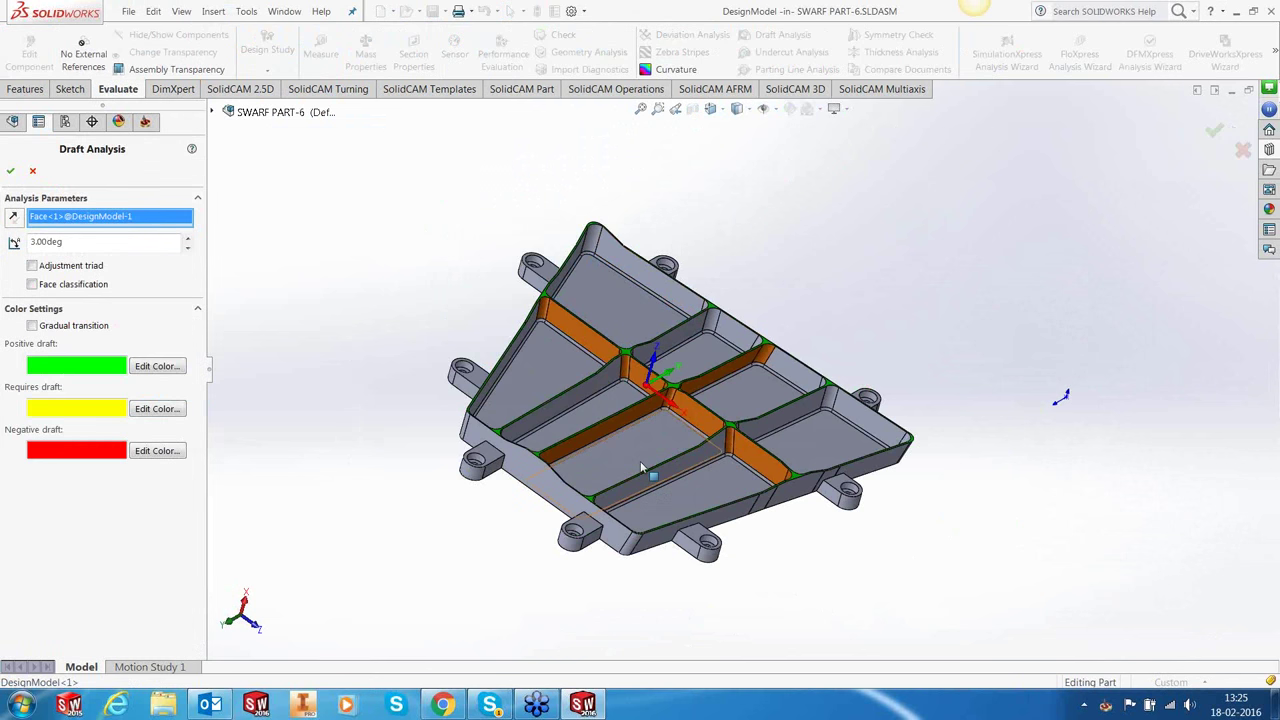
pyautogui.scroll(-1, 657, 440)
pyautogui.scroll(-2, 658, 442)
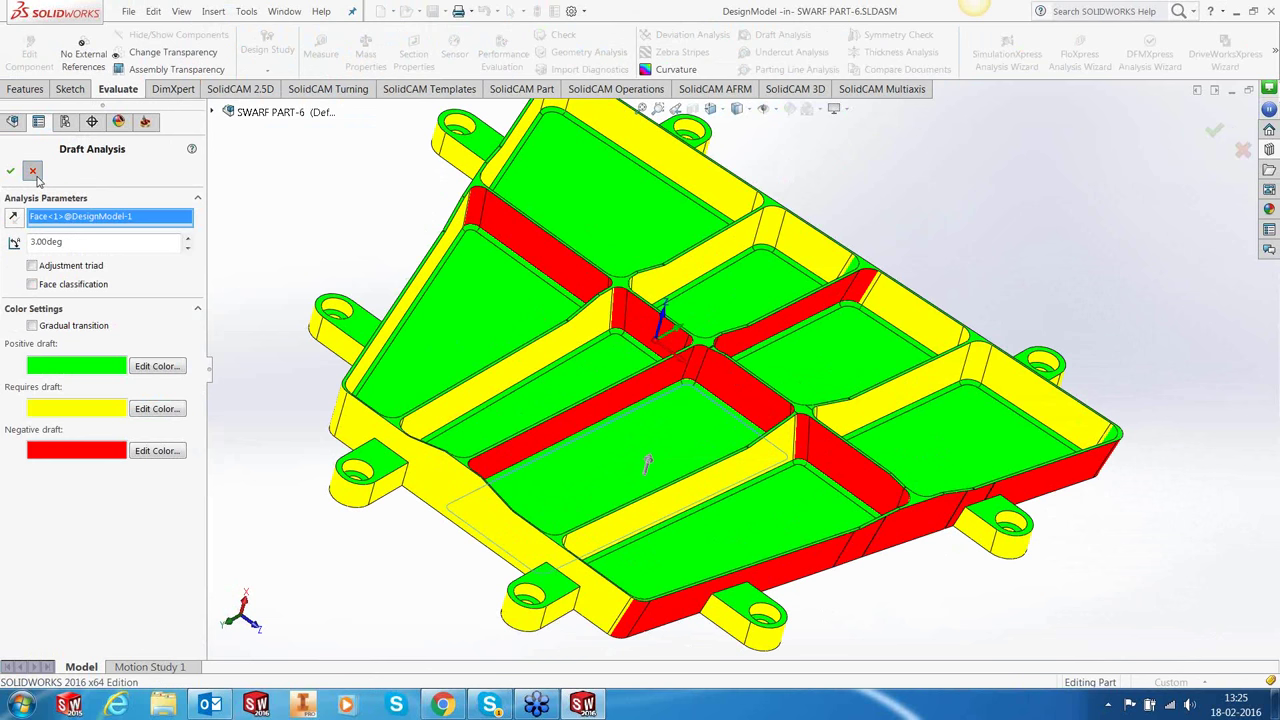
pyautogui.press('Escape')
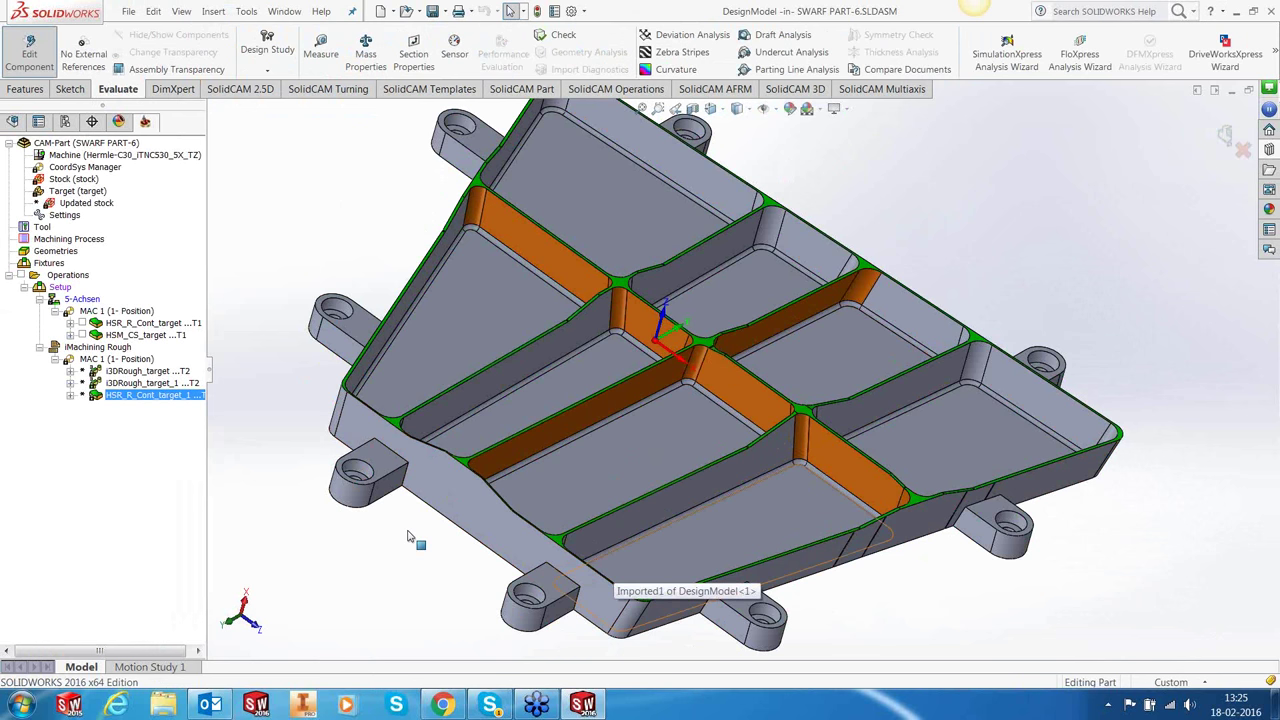
# Add a SWARF Machining operation after HSR_R_Cont_target_1 and open its geometry definition.
pyautogui.moveTo(711, 434); pyautogui.dragTo(664, 462, button='middle')
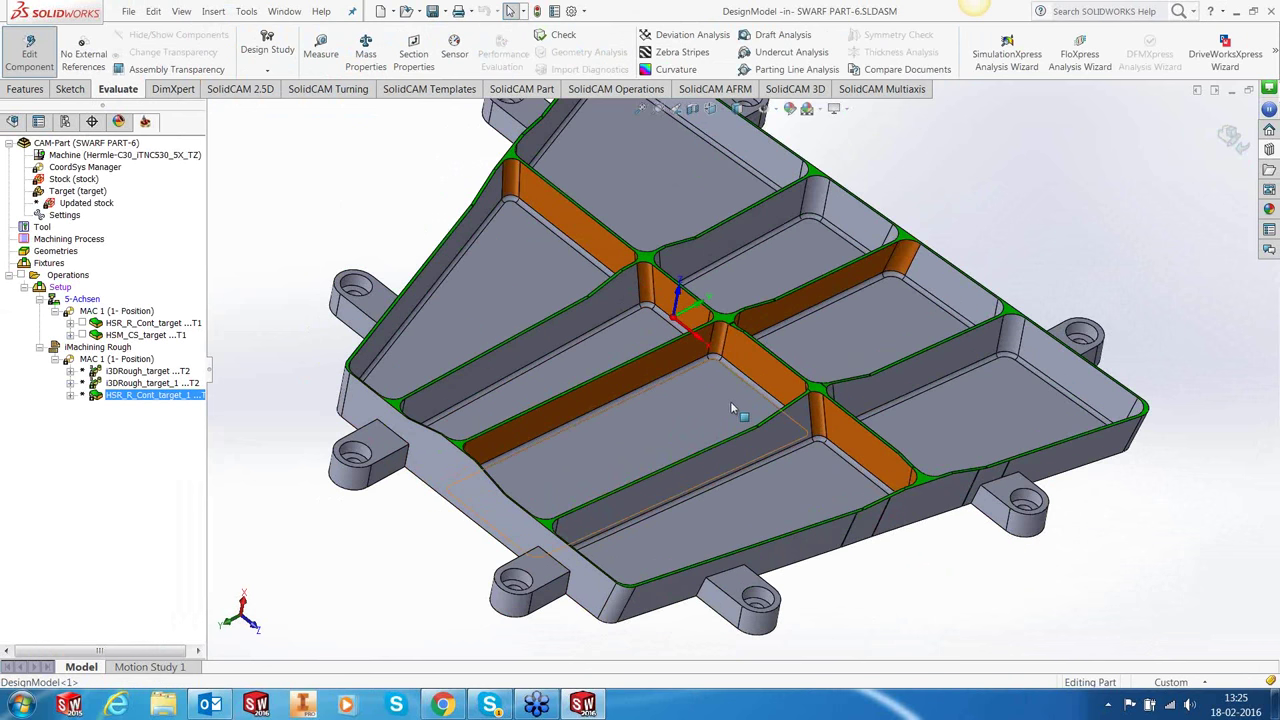
pyautogui.rightClick(166, 398)
pyautogui.moveTo(250, 31)
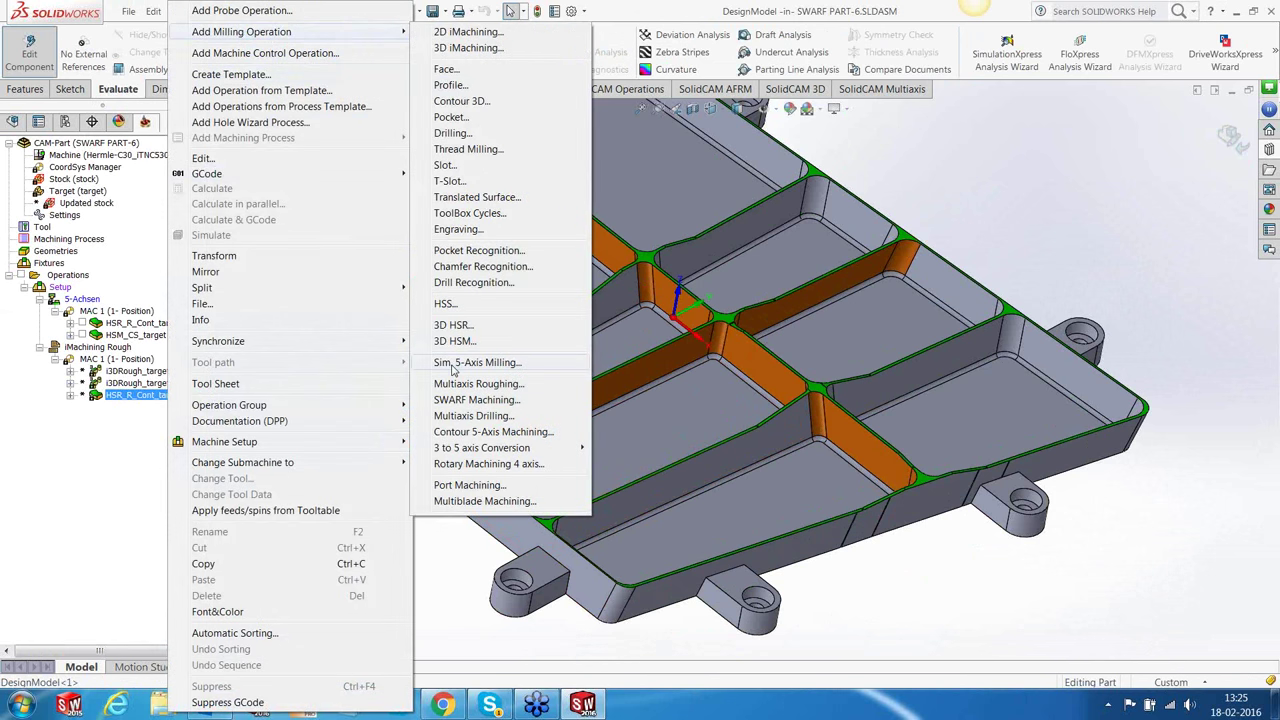
pyautogui.click(455, 400)
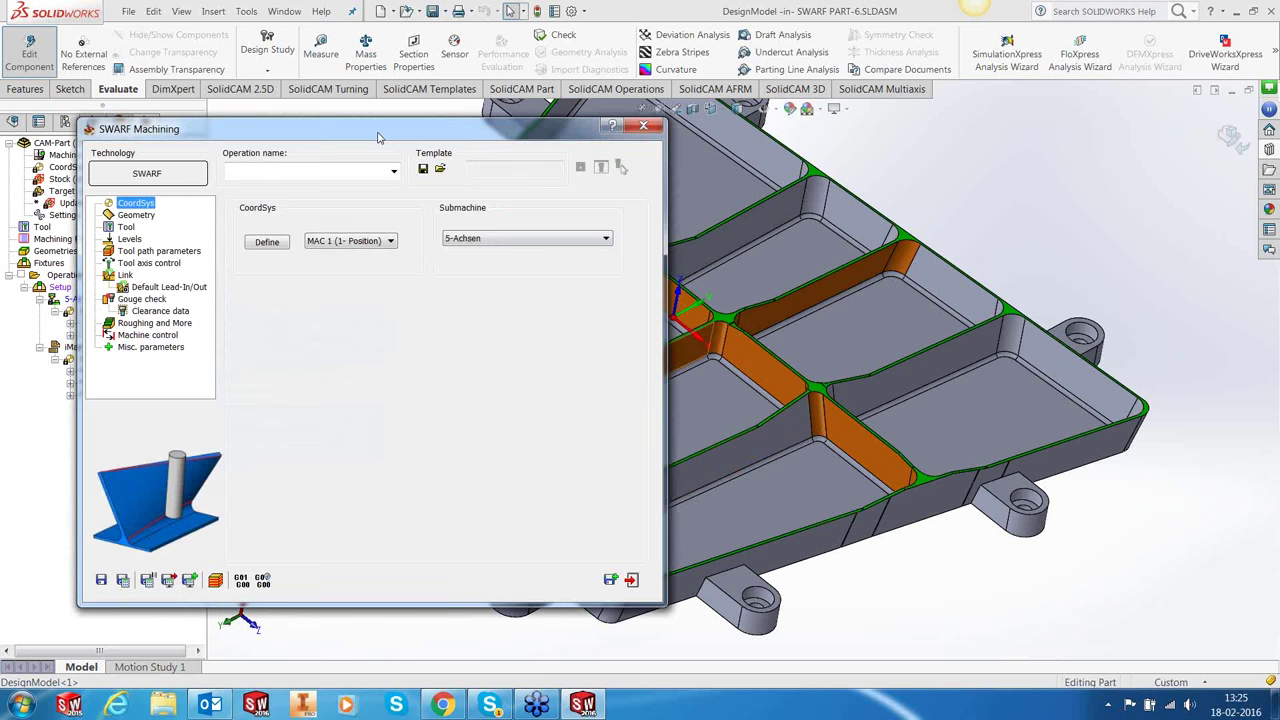
pyautogui.click(376, 224)
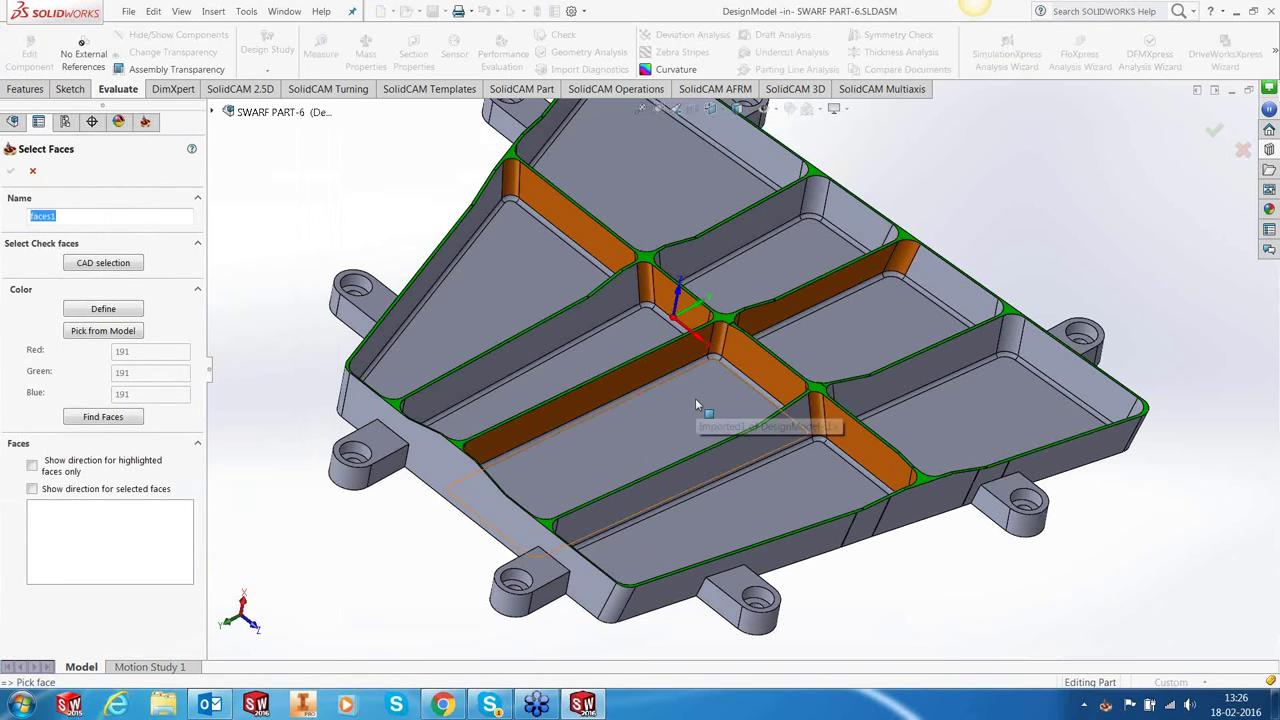
# Start the swarf surface set faces1 and pick the middle pocket's long walls, inner end wall and the corner faces between them.
pyautogui.moveTo(697, 404); pyautogui.dragTo(778, 450, button='middle')
pyautogui.scroll(-4, 746, 404)
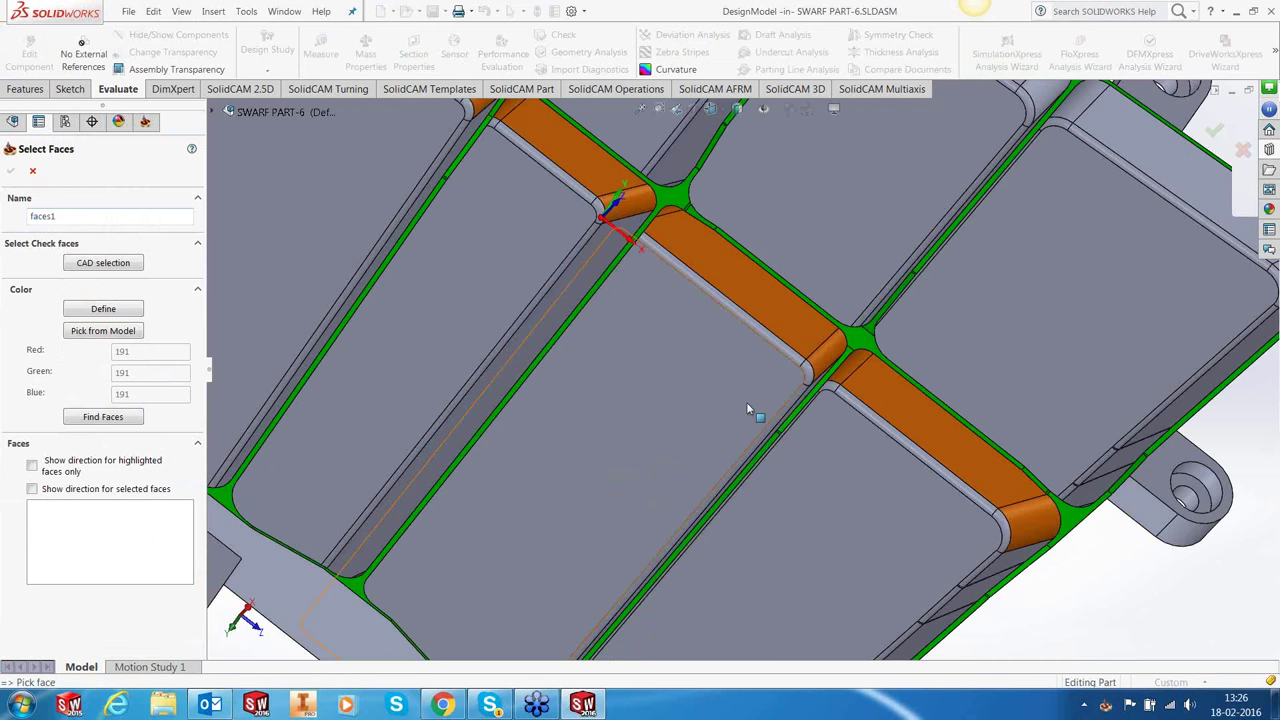
pyautogui.moveTo(747, 408); pyautogui.dragTo(788, 402, button='middle')
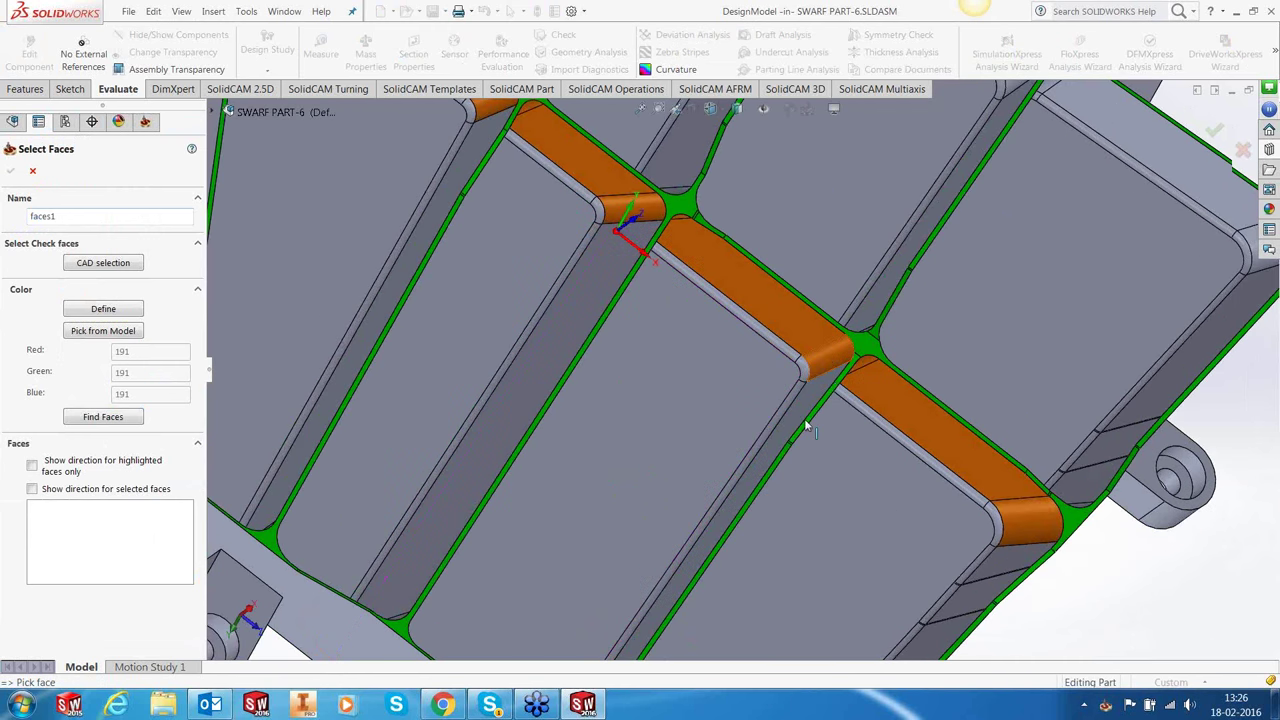
pyautogui.click(1116, 584)
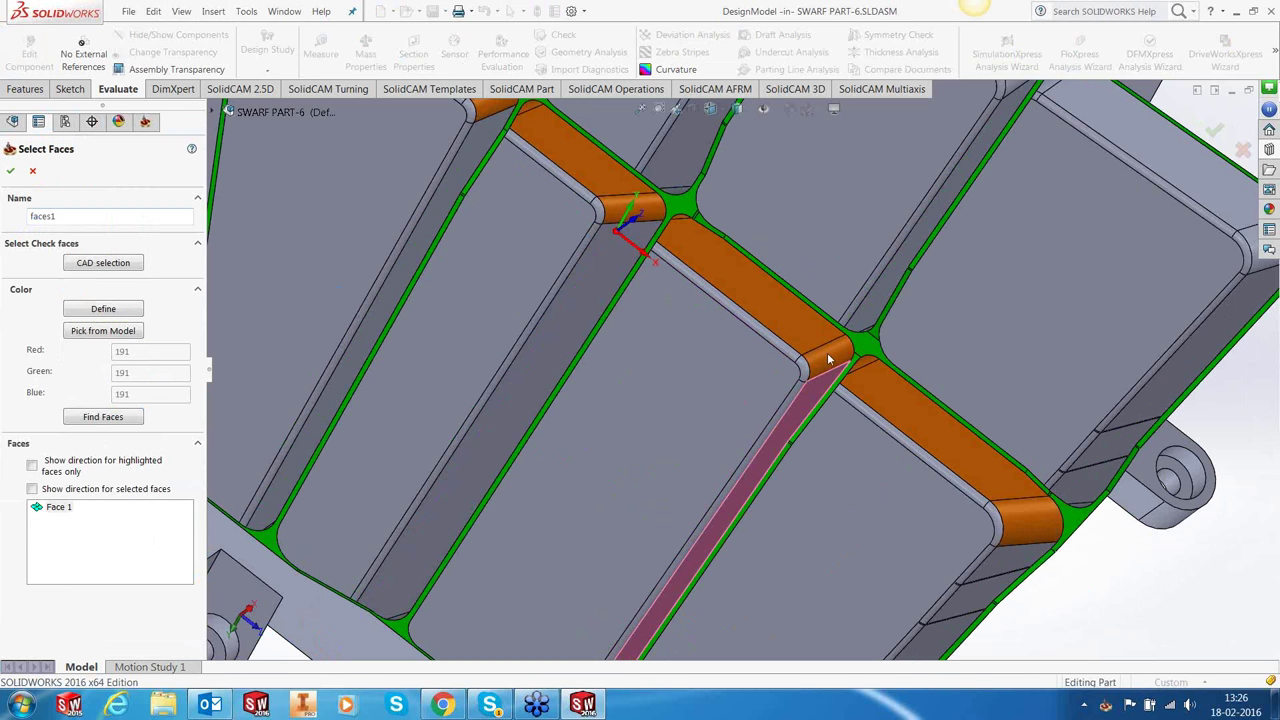
pyautogui.scroll(5, 828, 358)
pyautogui.scroll(-3, 815, 370)
pyautogui.click(795, 340)
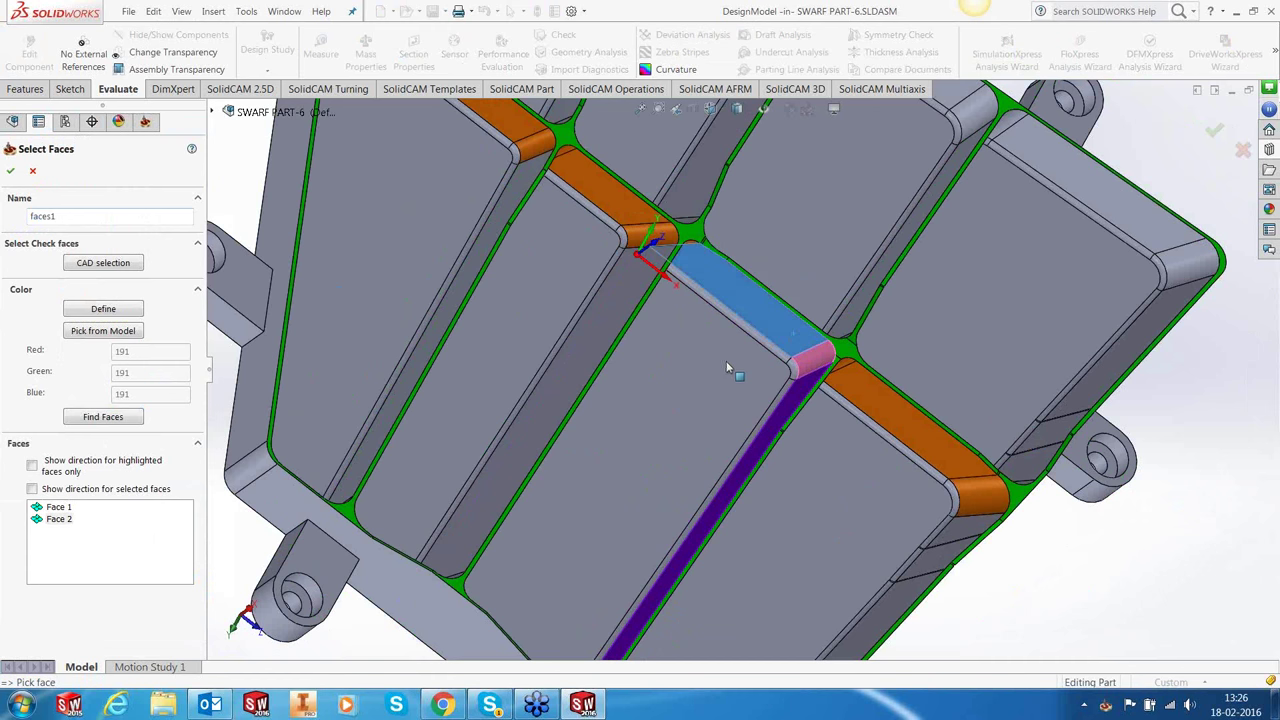
pyautogui.moveTo(718, 366); pyautogui.dragTo(660, 285, button='middle')
pyautogui.click(660, 252)
pyautogui.click(619, 273)
# Complete the faces1 swarf surfaces with the outer corner face and outer end wall of the same pocket, and accept the set.
pyautogui.moveTo(603, 353); pyautogui.dragTo(508, 472, button='middle')
pyautogui.scroll(4, 532, 435)
pyautogui.scroll(-5, 534, 437)
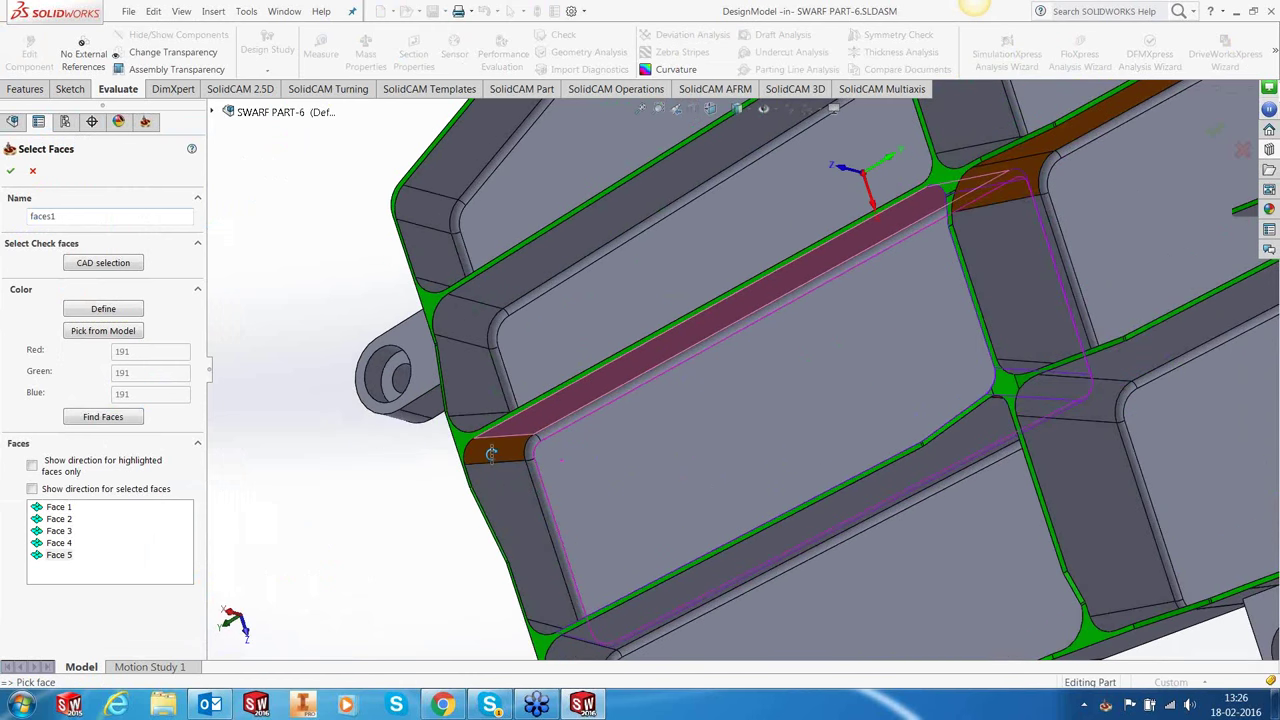
pyautogui.click(492, 452)
pyautogui.click(517, 514)
pyautogui.moveTo(637, 516); pyautogui.dragTo(785, 340, button='middle')
pyautogui.scroll(-3, 785, 340)
pyautogui.scroll(-1, 885, 357)
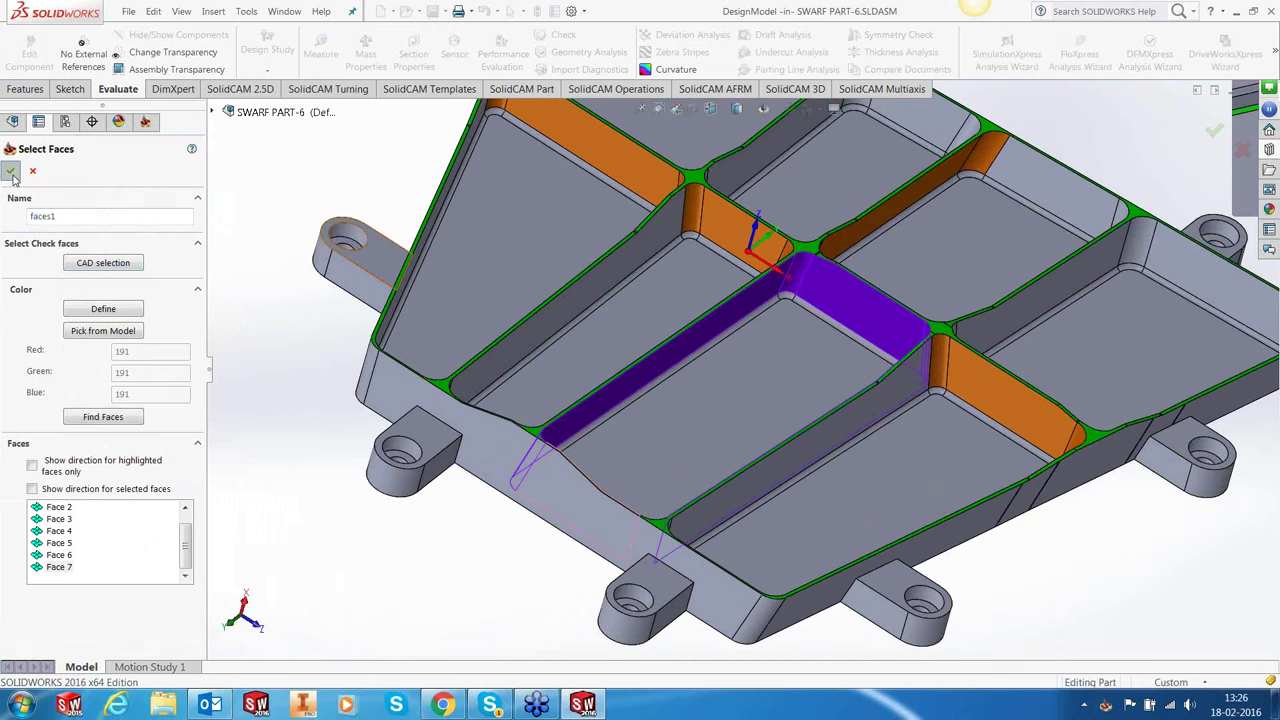
pyautogui.click(11, 172)
# Enable floor surfaces and start the set faces2 with the pocket floor and the fillets along the inner end and first long wall.
pyautogui.click(683, 297)
pyautogui.click(709, 317)
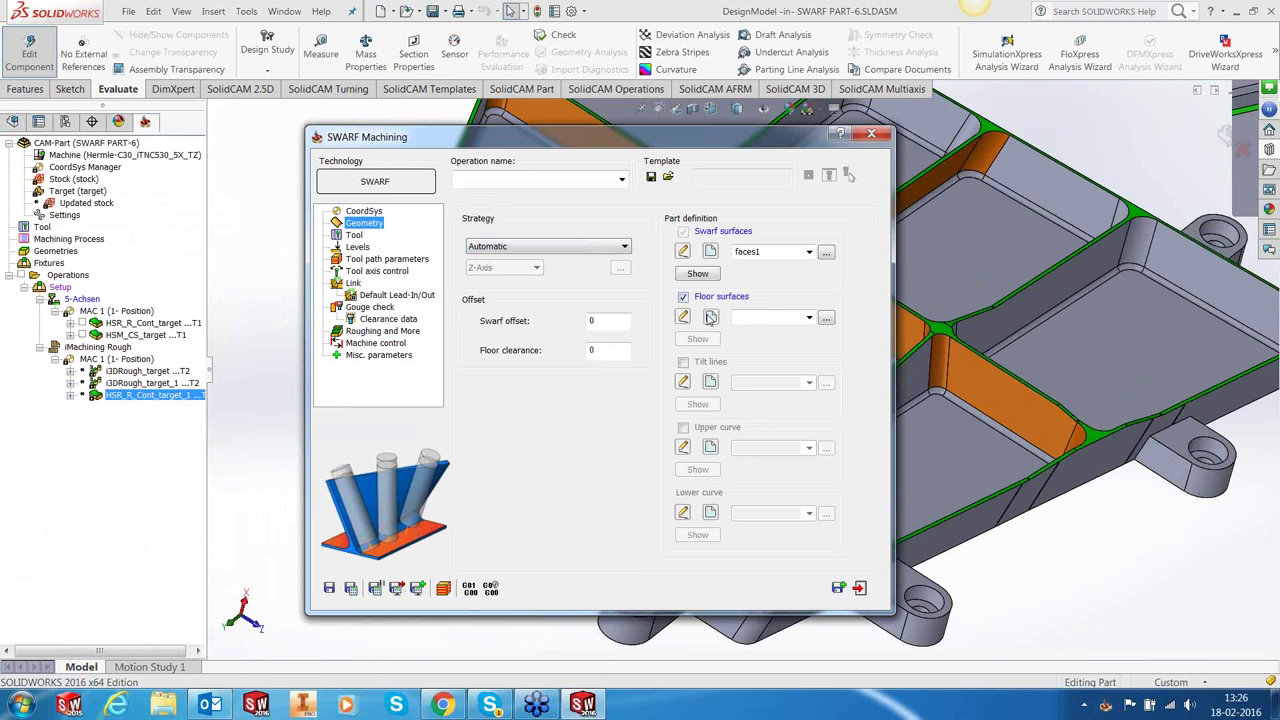
pyautogui.click(718, 340)
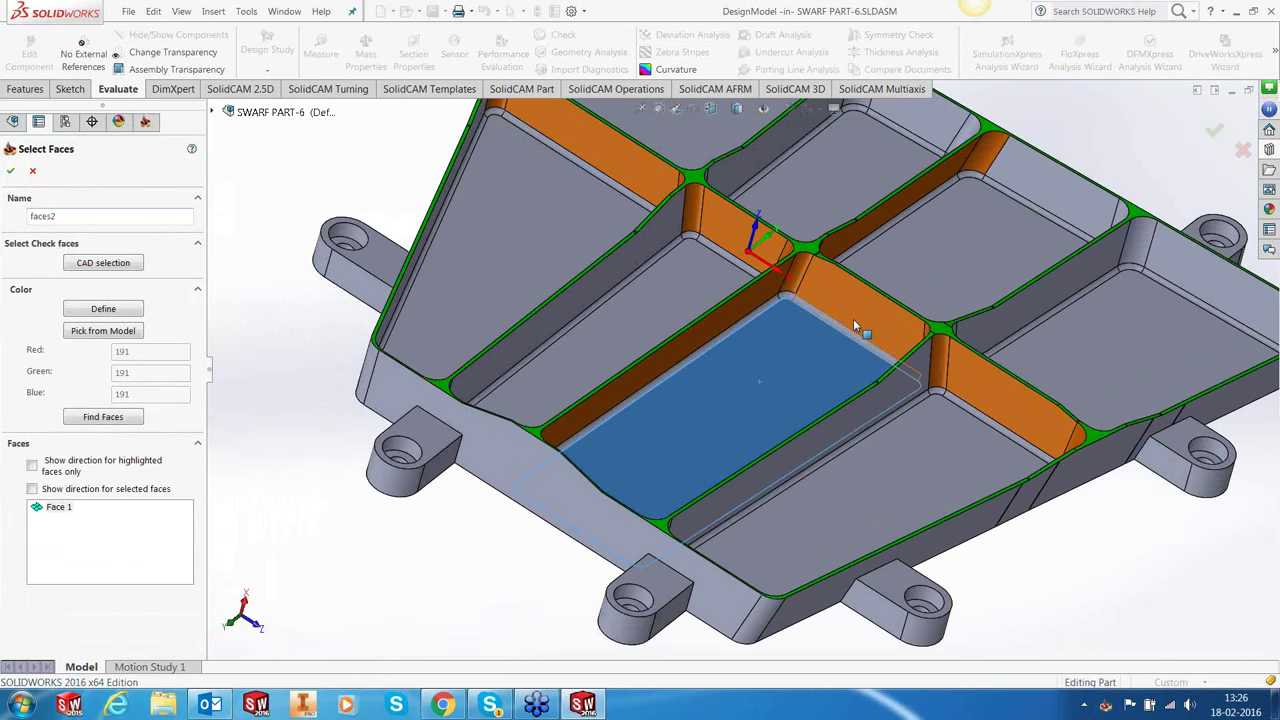
pyautogui.scroll(-3, 857, 323)
pyautogui.click(780, 343)
pyautogui.click(692, 284)
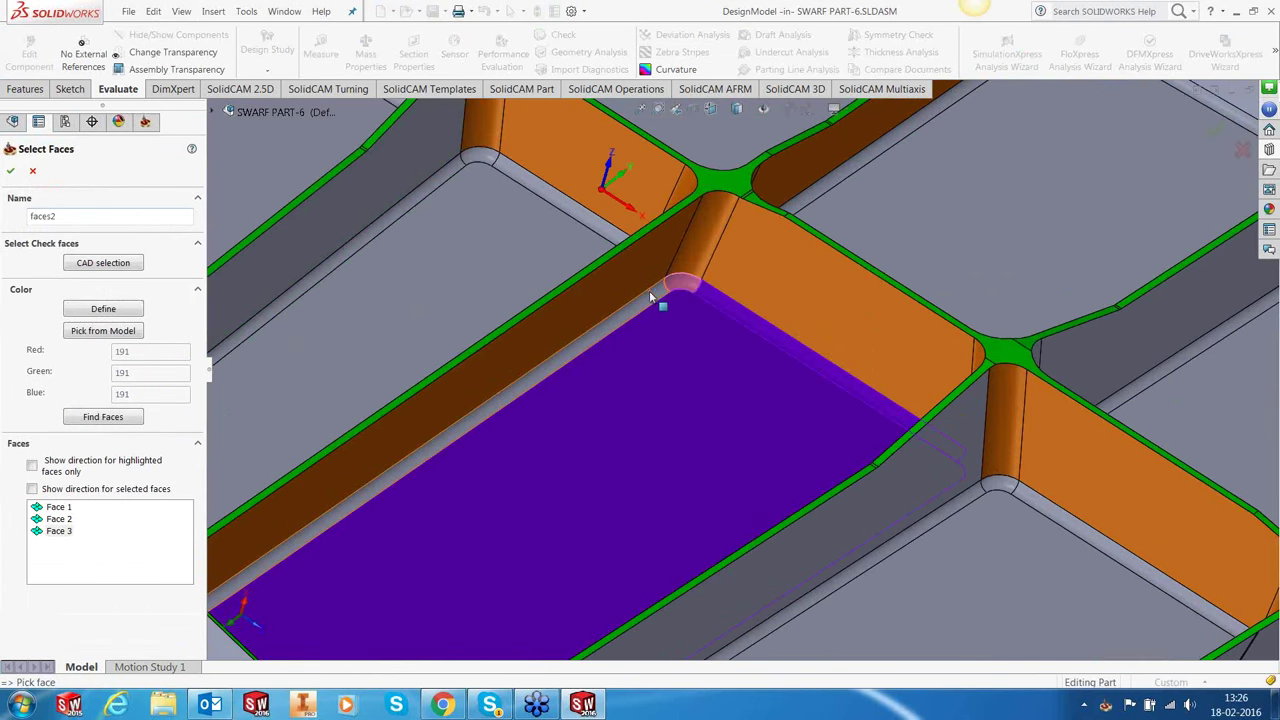
pyautogui.click(650, 295)
# Add the remaining bottom fillets and corner fillets around the pocket floor to faces2, and accept the set.
pyautogui.scroll(1, 691, 371)
pyautogui.moveTo(694, 371); pyautogui.dragTo(903, 457, button='middle')
pyautogui.click(900, 460)
pyautogui.click(900, 460)
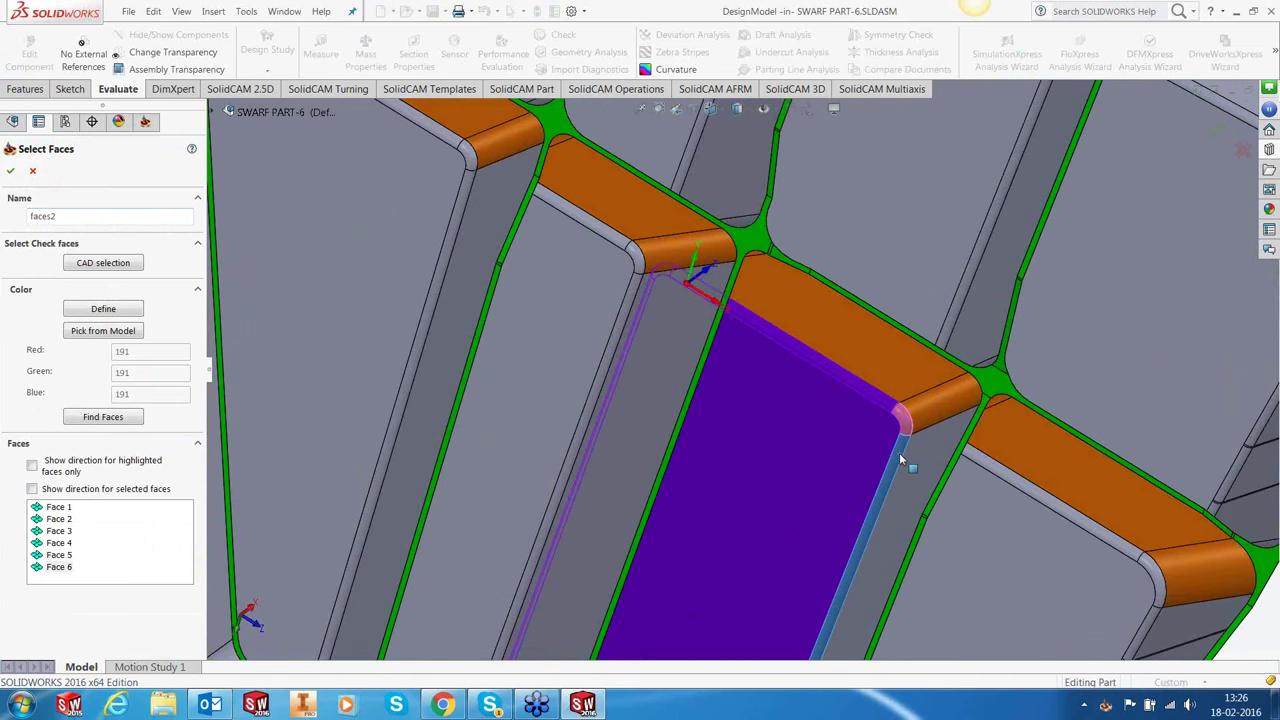
pyautogui.scroll(-5, 728, 493)
pyautogui.moveTo(728, 493); pyautogui.dragTo(689, 659, button='middle')
pyautogui.scroll(-5, 689, 659)
pyautogui.click(737, 515)
pyautogui.click(712, 507)
pyautogui.moveTo(676, 443); pyautogui.dragTo(628, 285, button='middle')
pyautogui.click(514, 457)
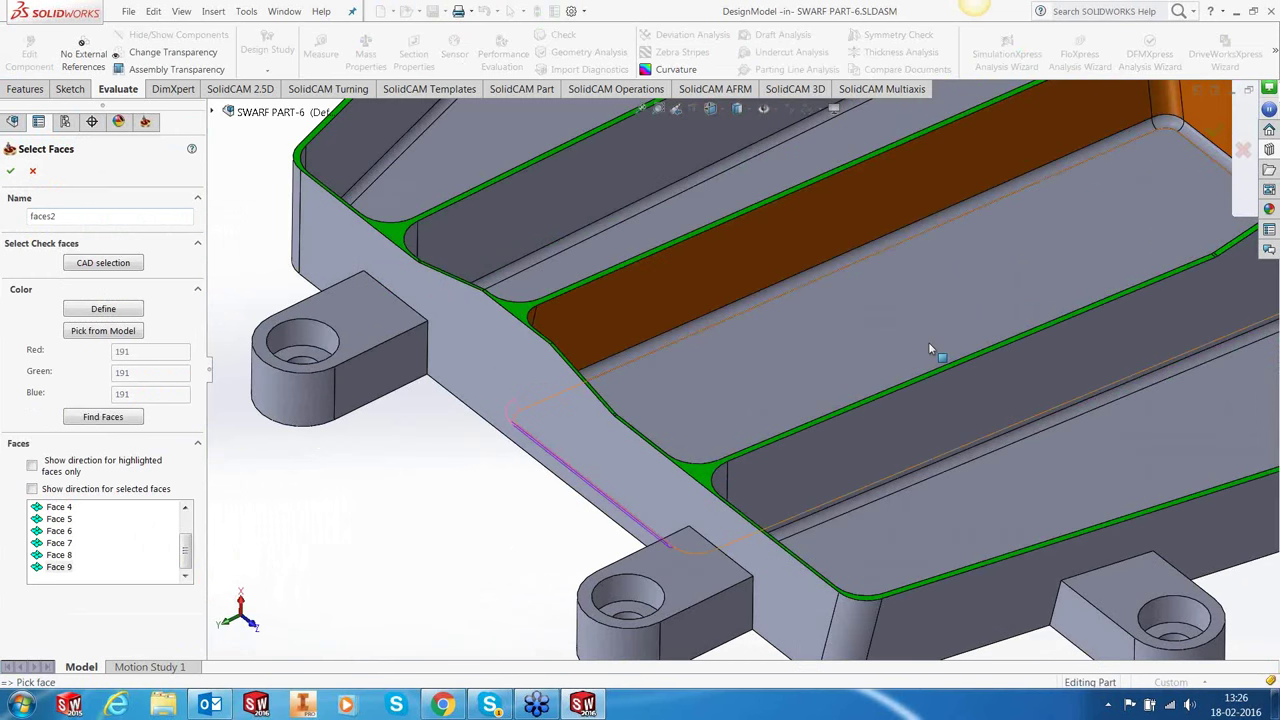
pyautogui.scroll(2, 1058, 275)
pyautogui.scroll(-2, 1060, 274)
pyautogui.scroll(2, 1057, 271)
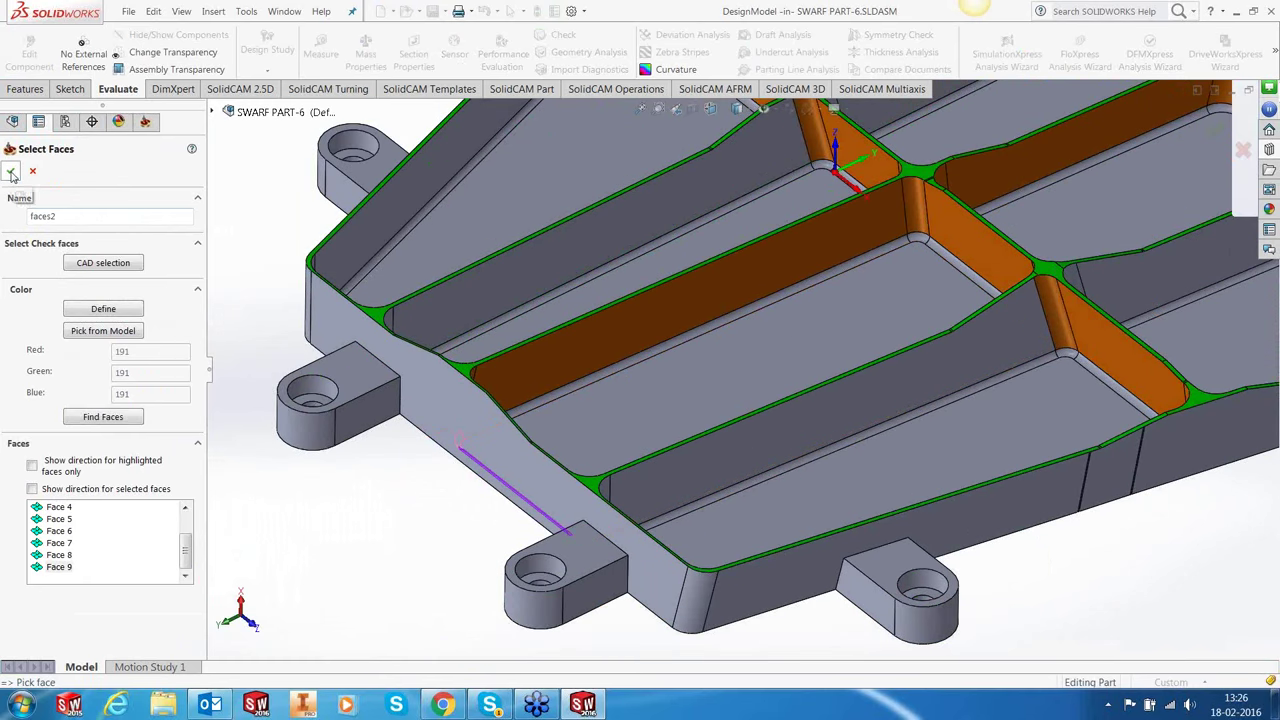
pyautogui.click(10, 171)
# Set the swarf offset to 0.5 and the floor clearance to 0.3.
pyautogui.click(617, 328)
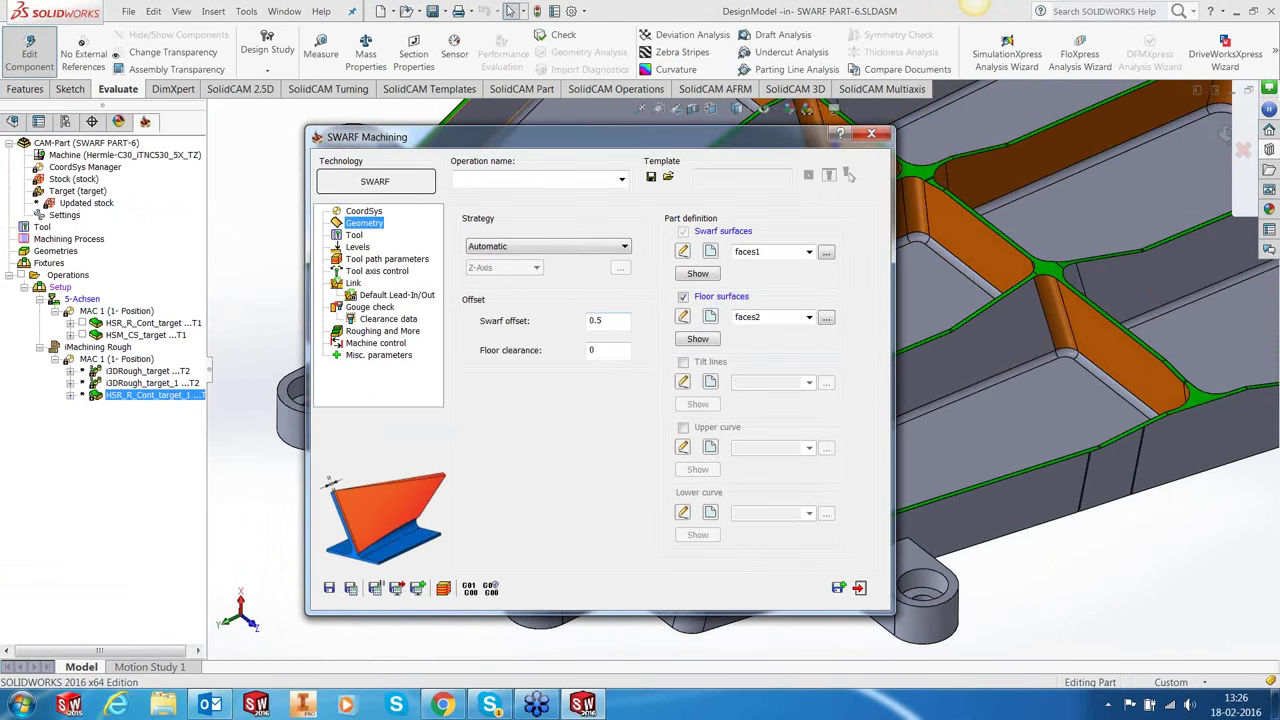
pyautogui.press('Tab')
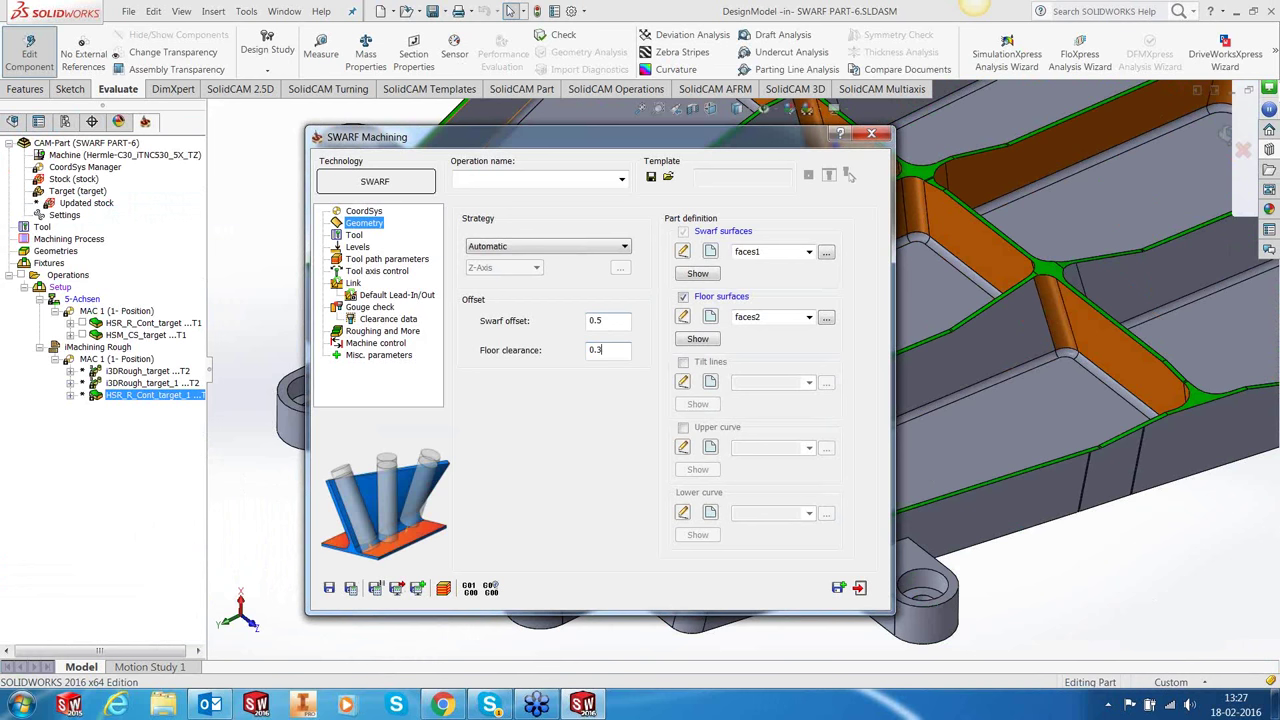
# Import all tools from the SWARF PART library for the Hermle-C30_iTNC530 machine into the part's tool table.
pyautogui.click(352, 236)
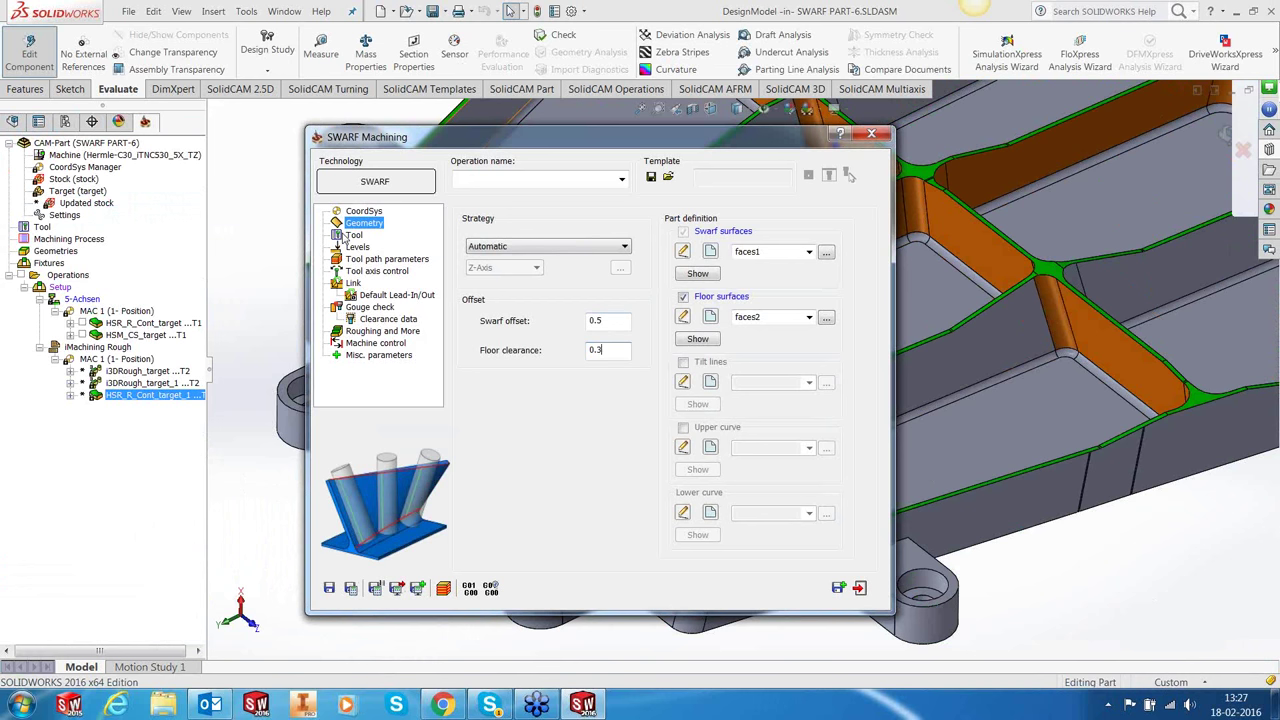
pyautogui.click(548, 407)
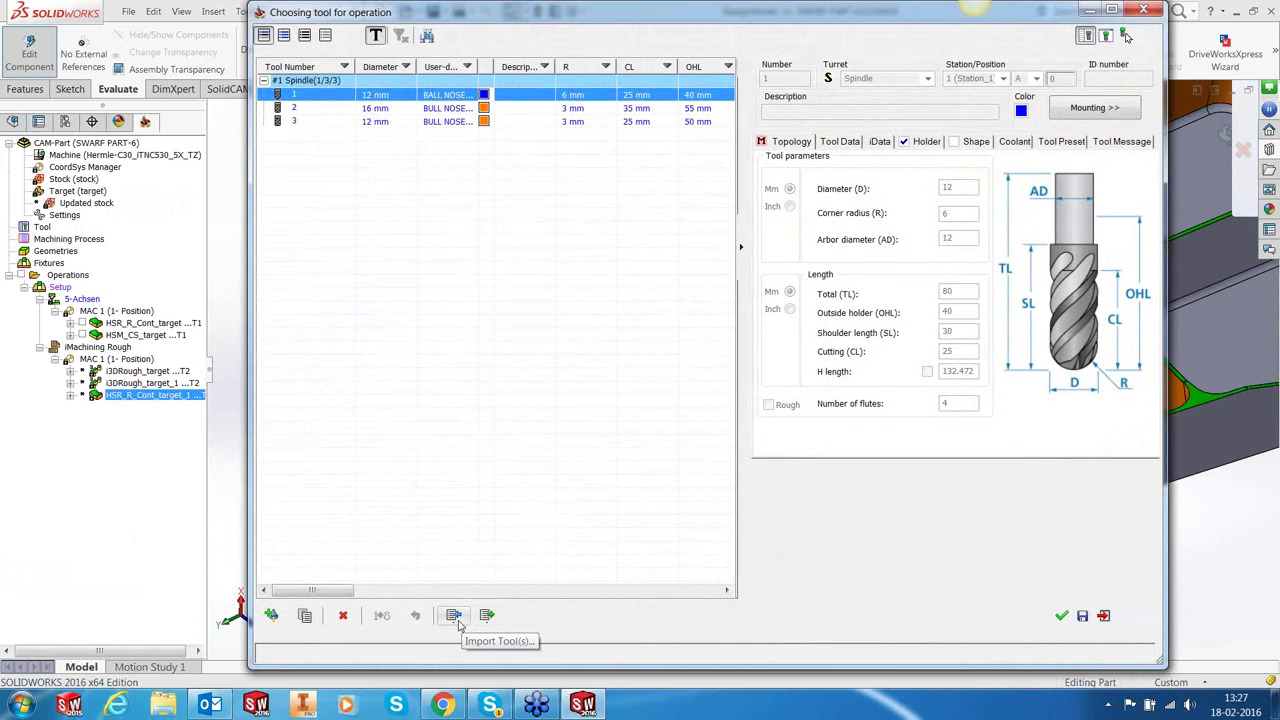
pyautogui.click(453, 615)
pyautogui.click(840, 181)
pyautogui.click(841, 217)
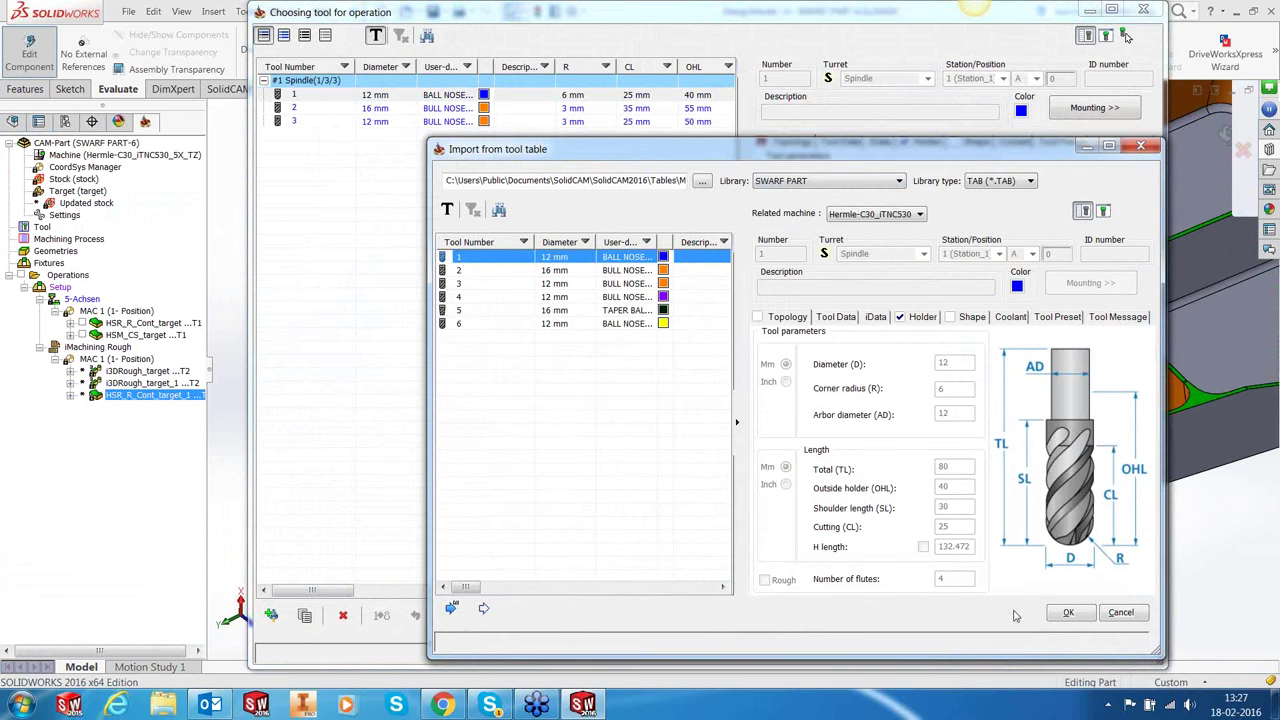
pyautogui.click(452, 608)
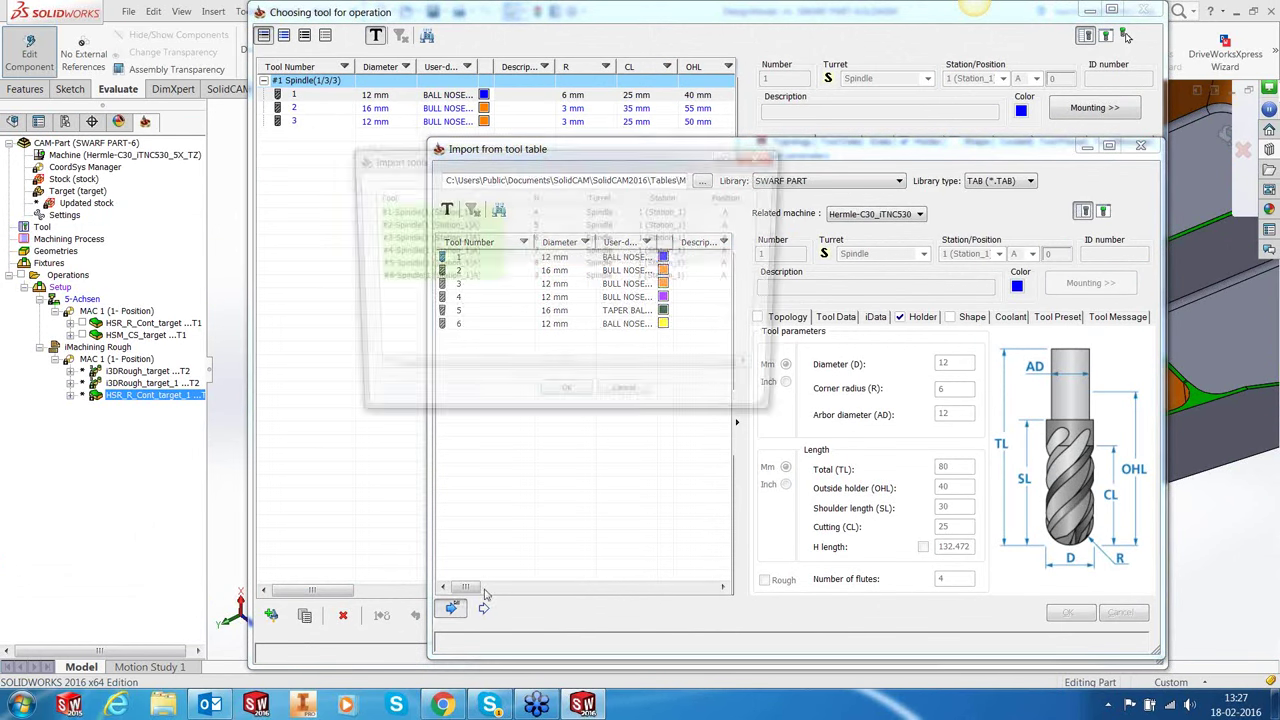
pyautogui.click(566, 400)
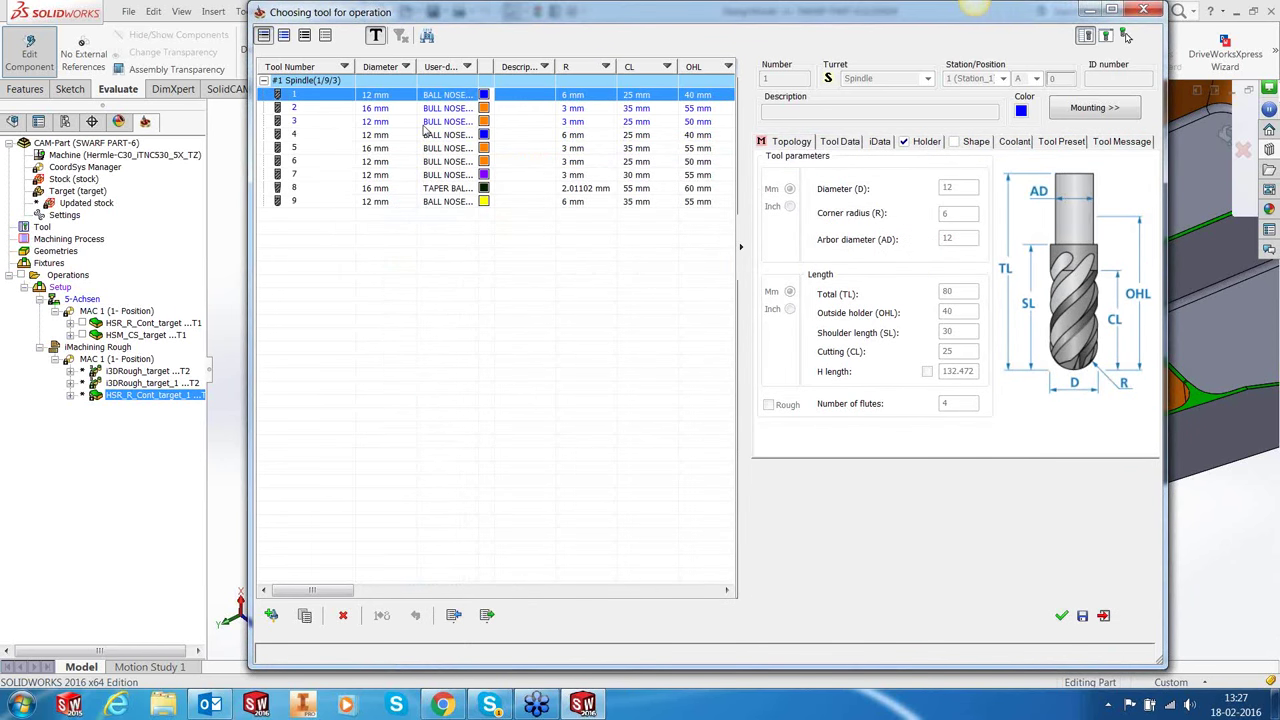
# Assign tool 7, the 12 mm bull nose mill with 3 mm corner radius, to the swarf operation.
pyautogui.click(391, 163)
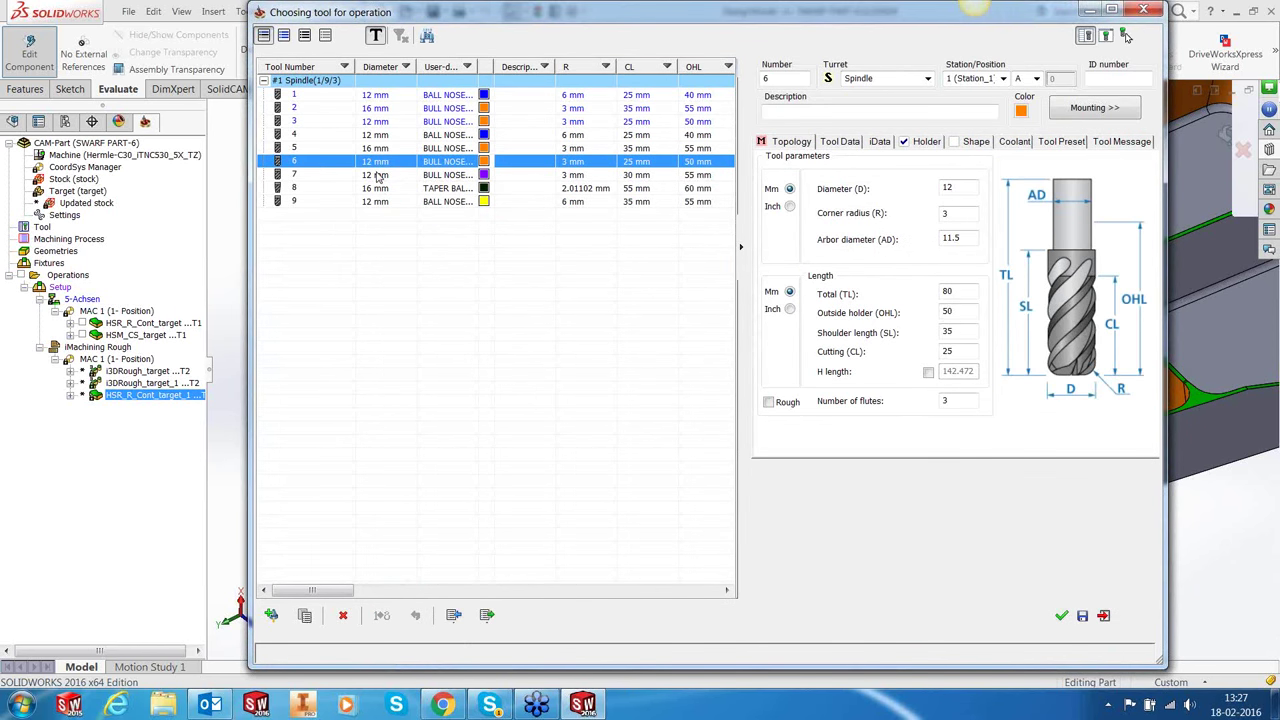
pyautogui.click(379, 175)
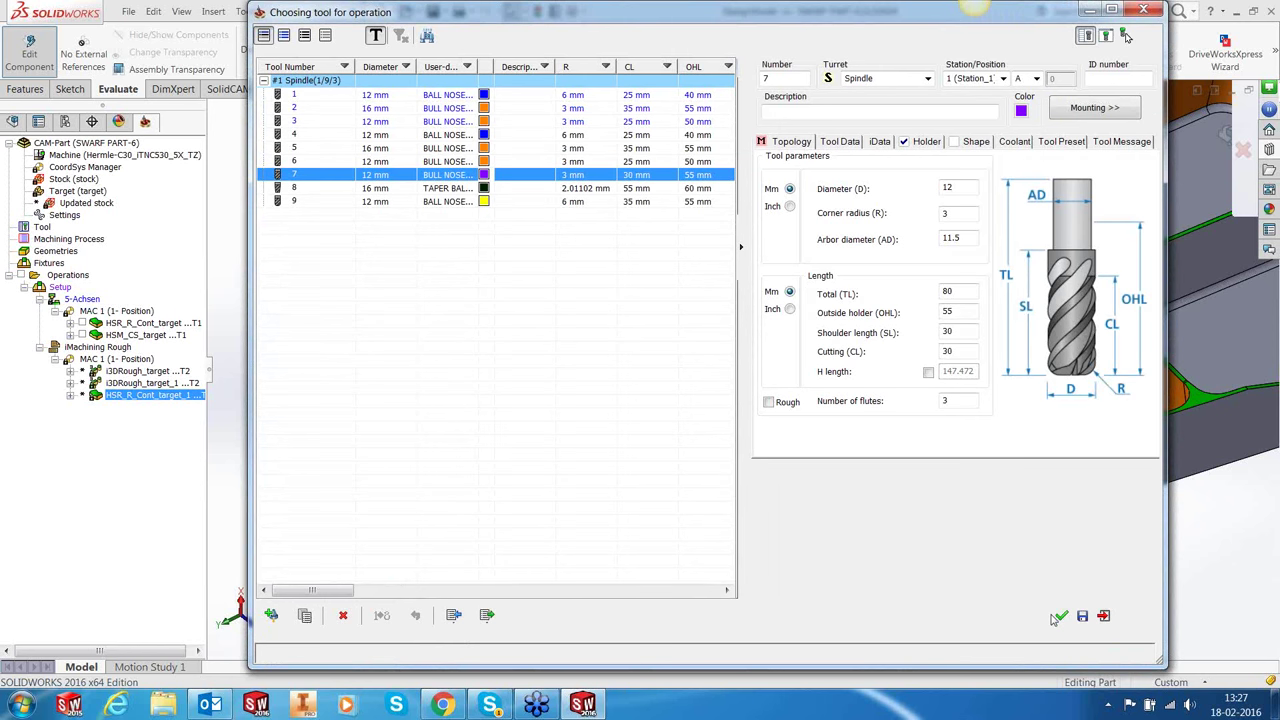
pyautogui.click(1061, 616)
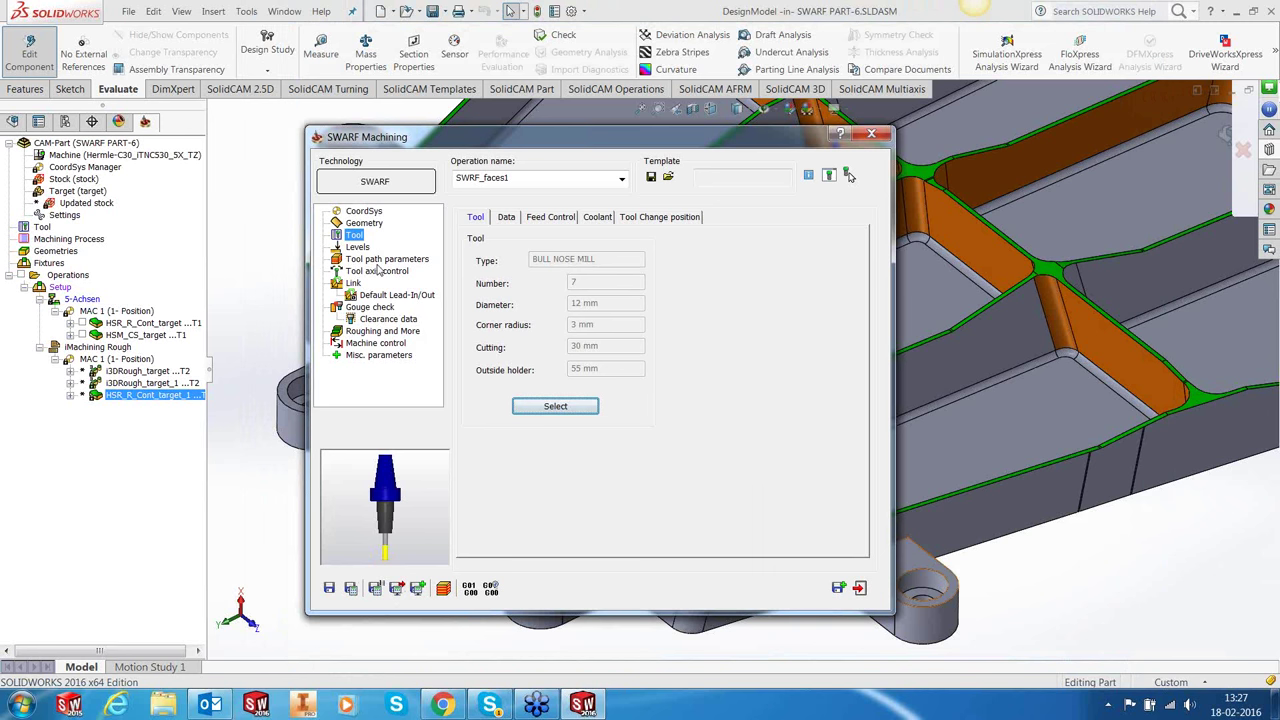
# Set the entry and exit safety distances of the swarf operation to 5.
pyautogui.click(356, 248)
pyautogui.doubleClick(810, 301)
pyautogui.write('5')
pyautogui.doubleClick(806, 337)
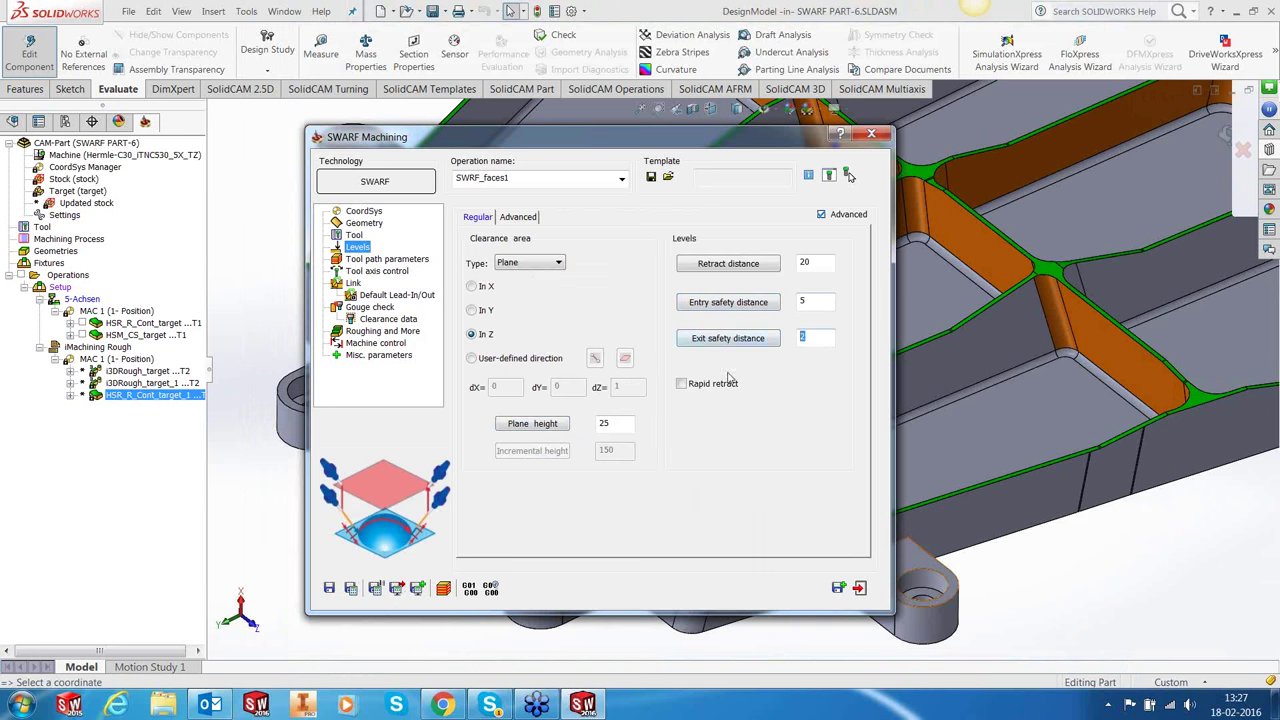
# Set the swarf roughing depth steps to 2 slices, then save and calculate the operation and close it.
pyautogui.click(385, 259)
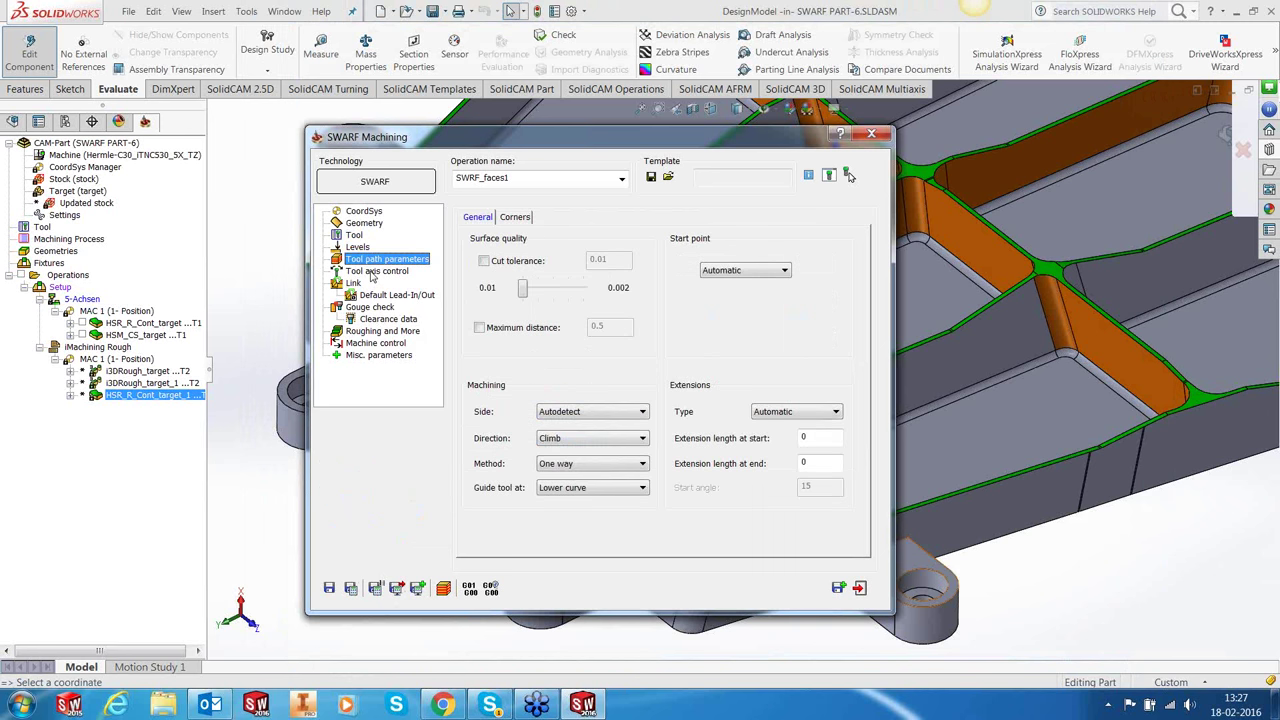
pyautogui.click(372, 272)
pyautogui.click(354, 284)
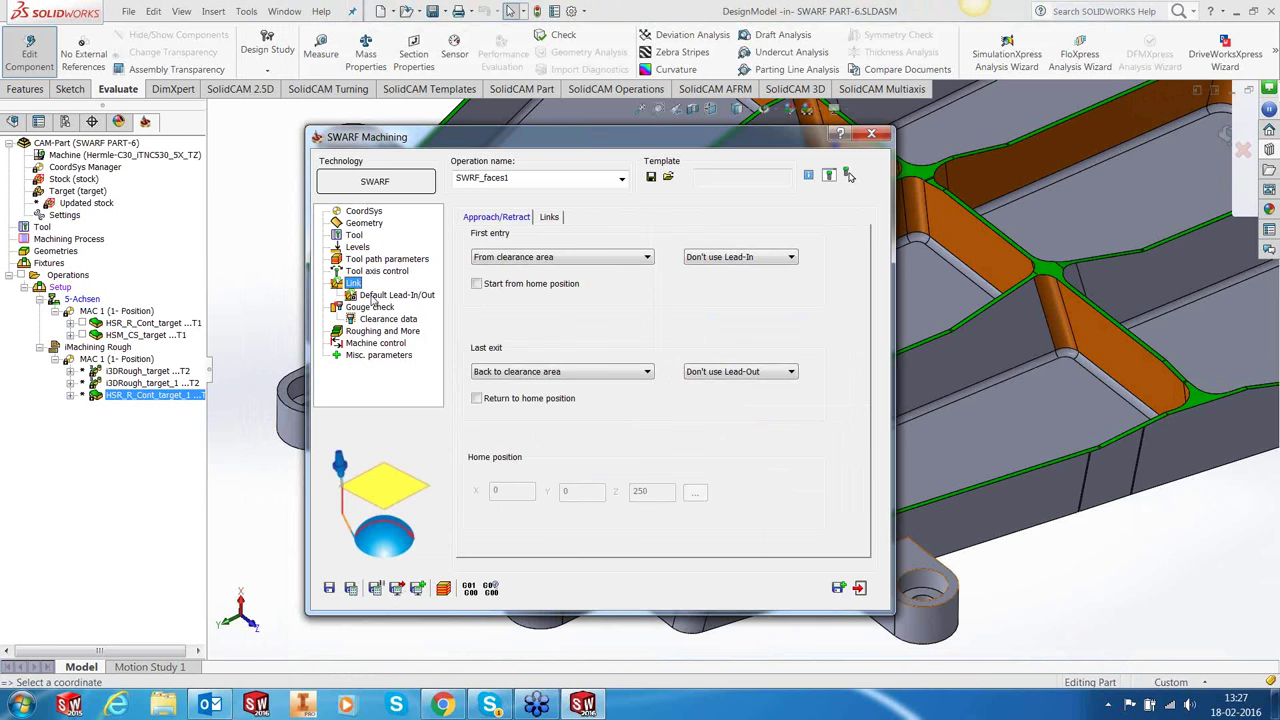
pyautogui.click(375, 296)
pyautogui.click(390, 331)
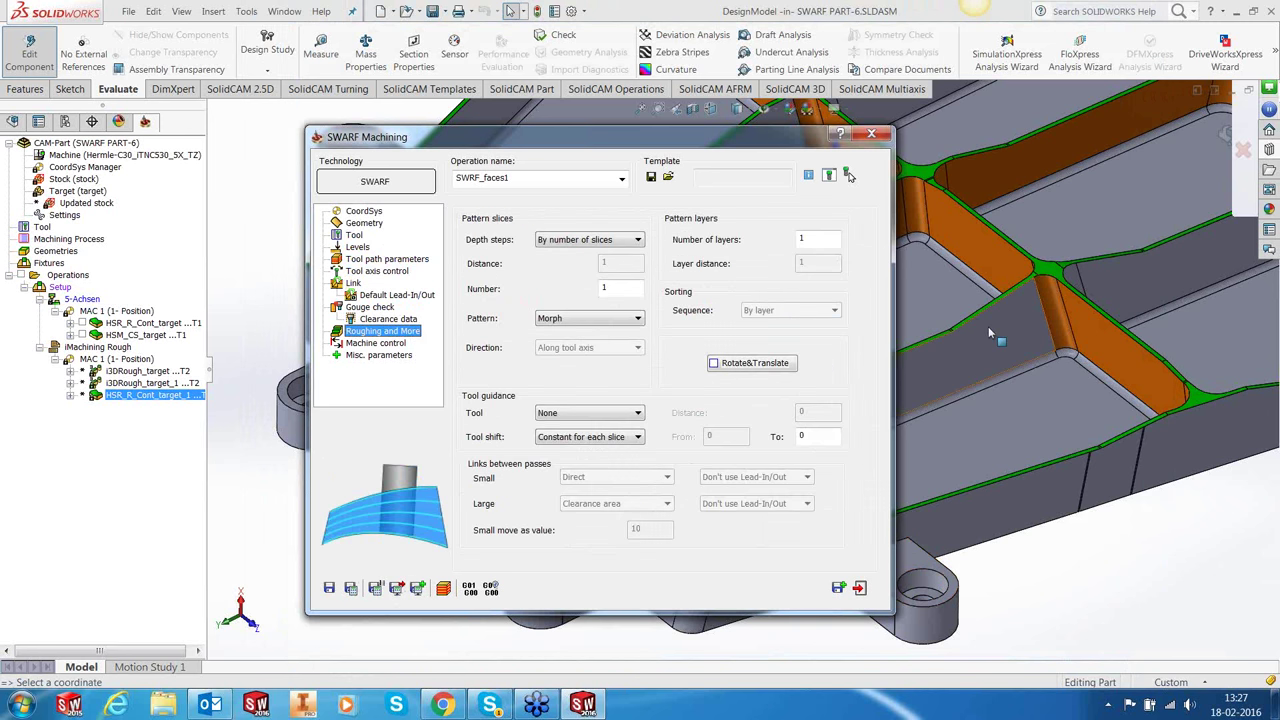
pyautogui.moveTo(605, 145); pyautogui.dragTo(541, 139)
pyautogui.doubleClick(550, 281)
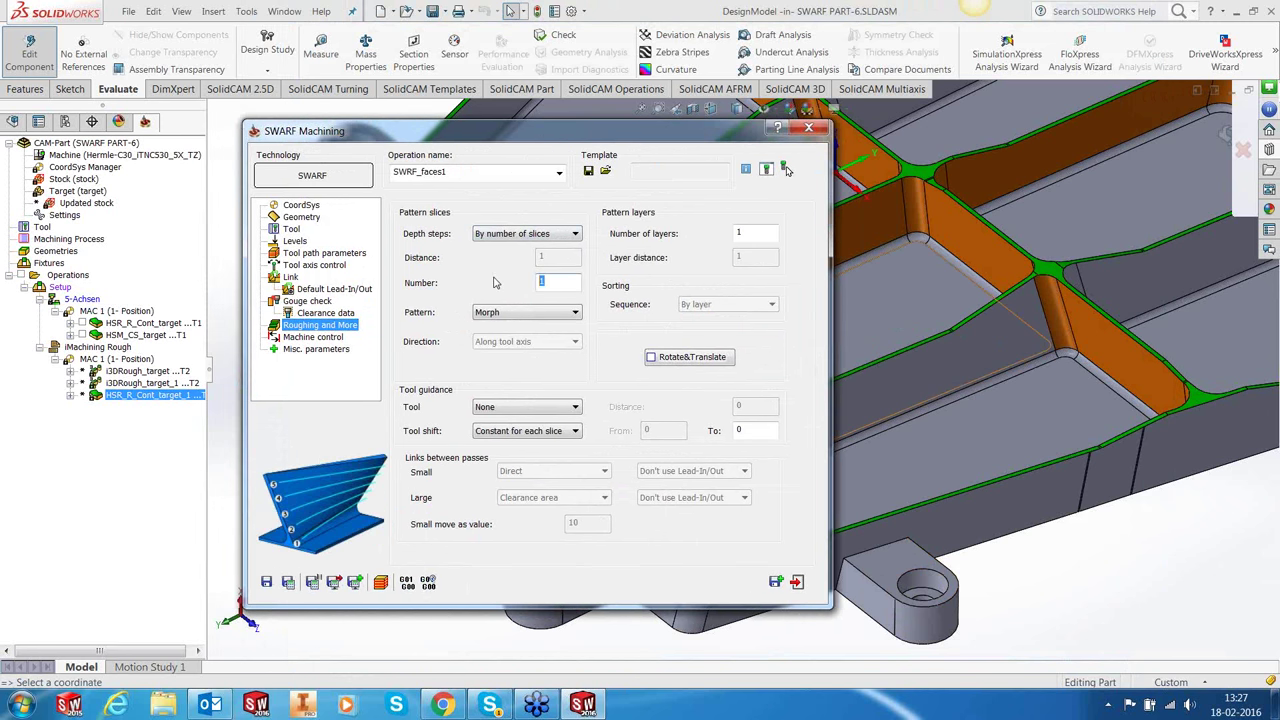
pyautogui.write('2')
pyautogui.click(288, 581)
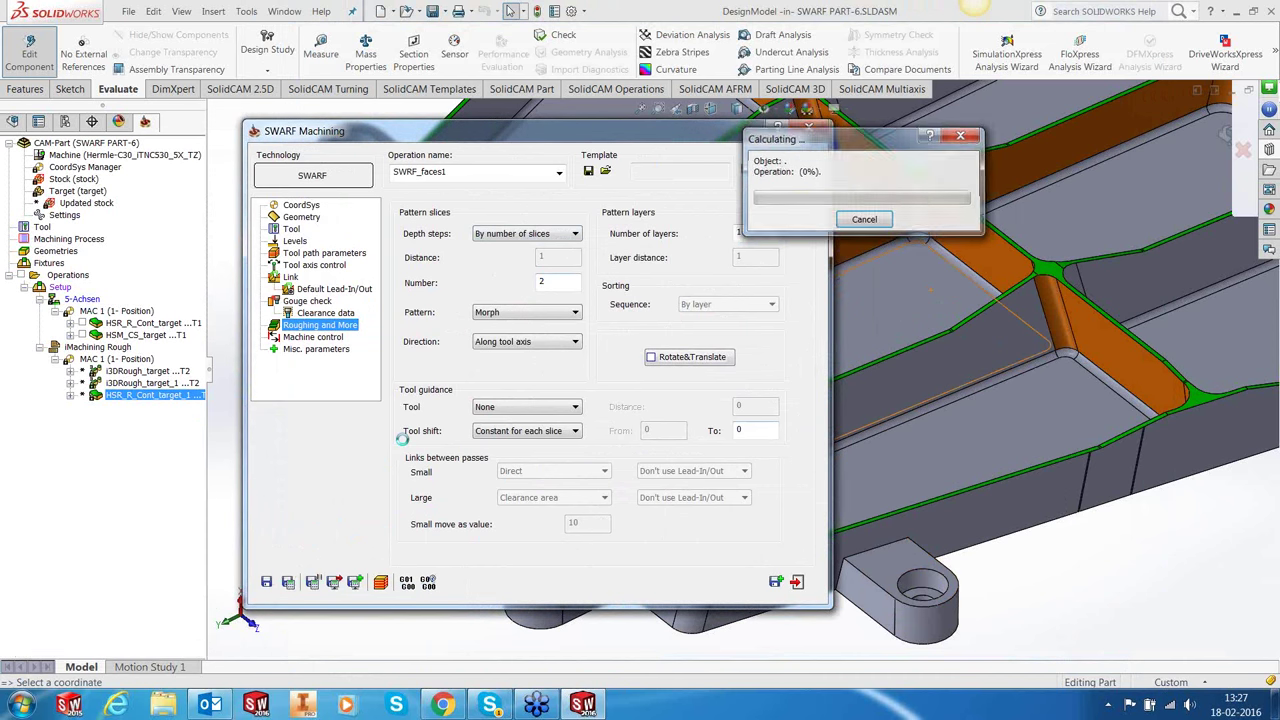
pyautogui.click(797, 582)
# Change the colour of tool 7 to yellow in the part tool table and close the table.
pyautogui.moveTo(812, 400); pyautogui.dragTo(737, 308, button='middle')
pyautogui.click(40, 228)
pyautogui.doubleClick(40, 228)
pyautogui.click(489, 177)
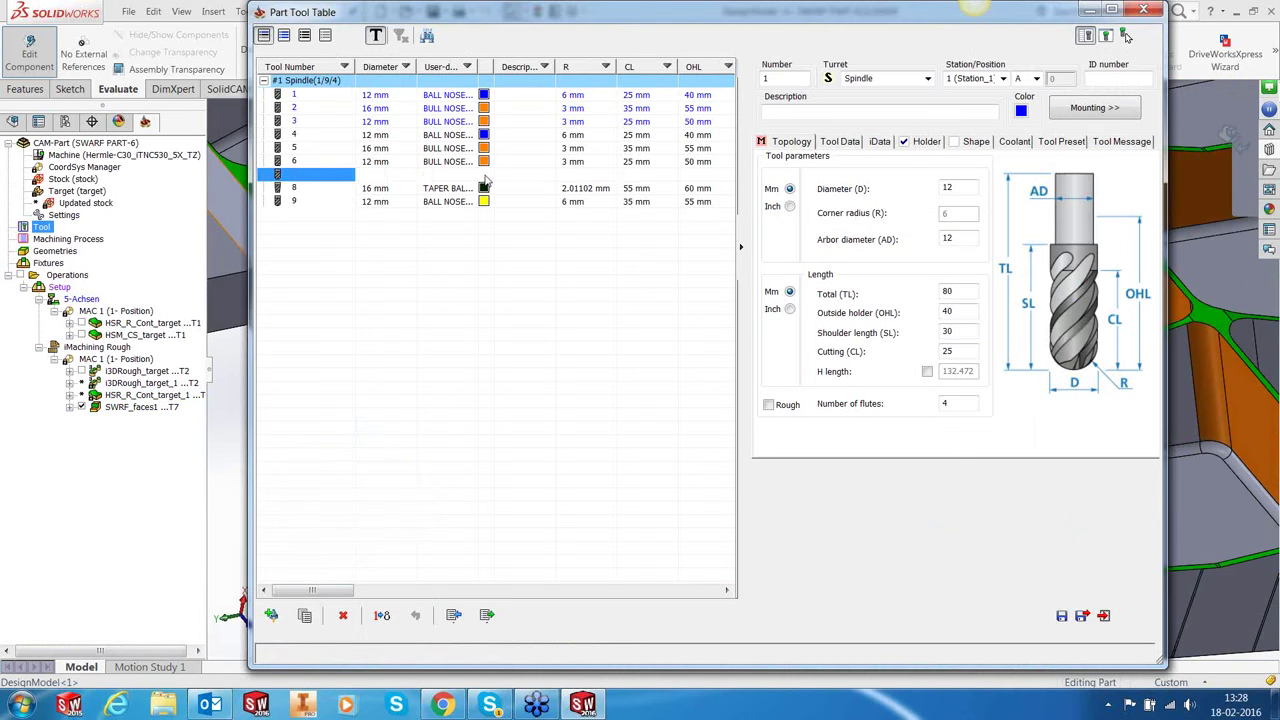
pyautogui.click(1021, 112)
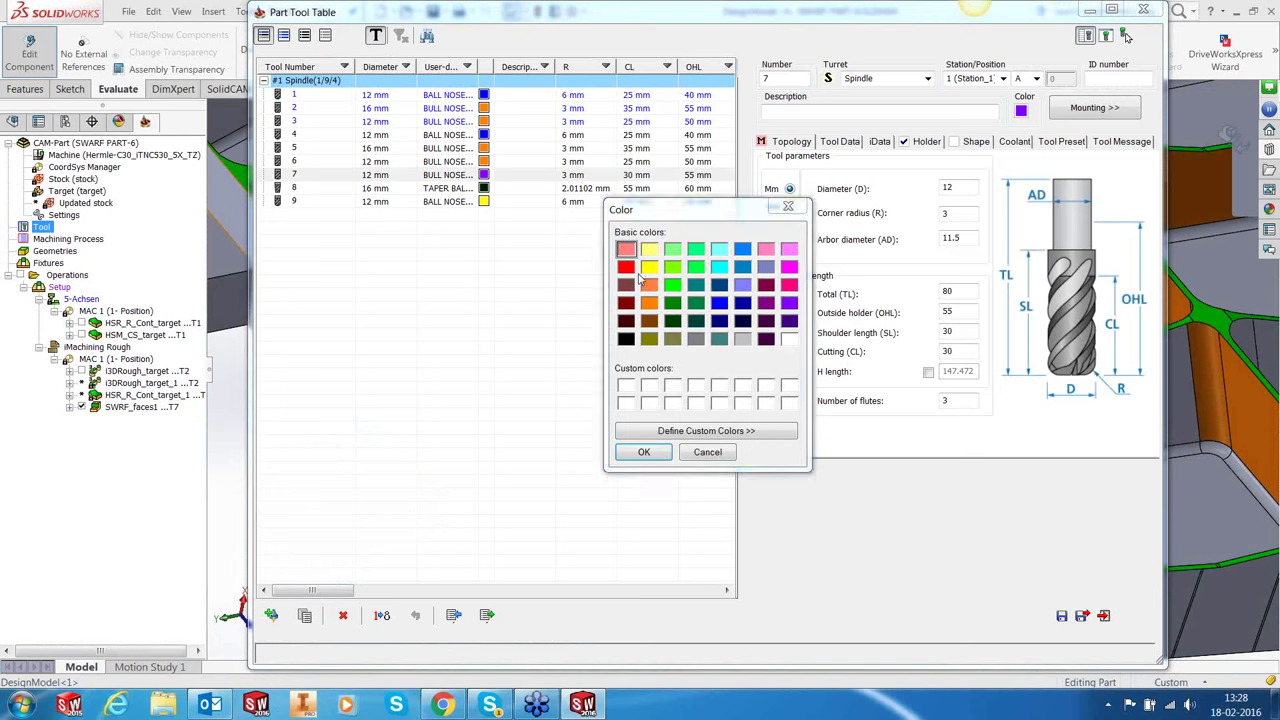
pyautogui.click(649, 266)
pyautogui.click(644, 453)
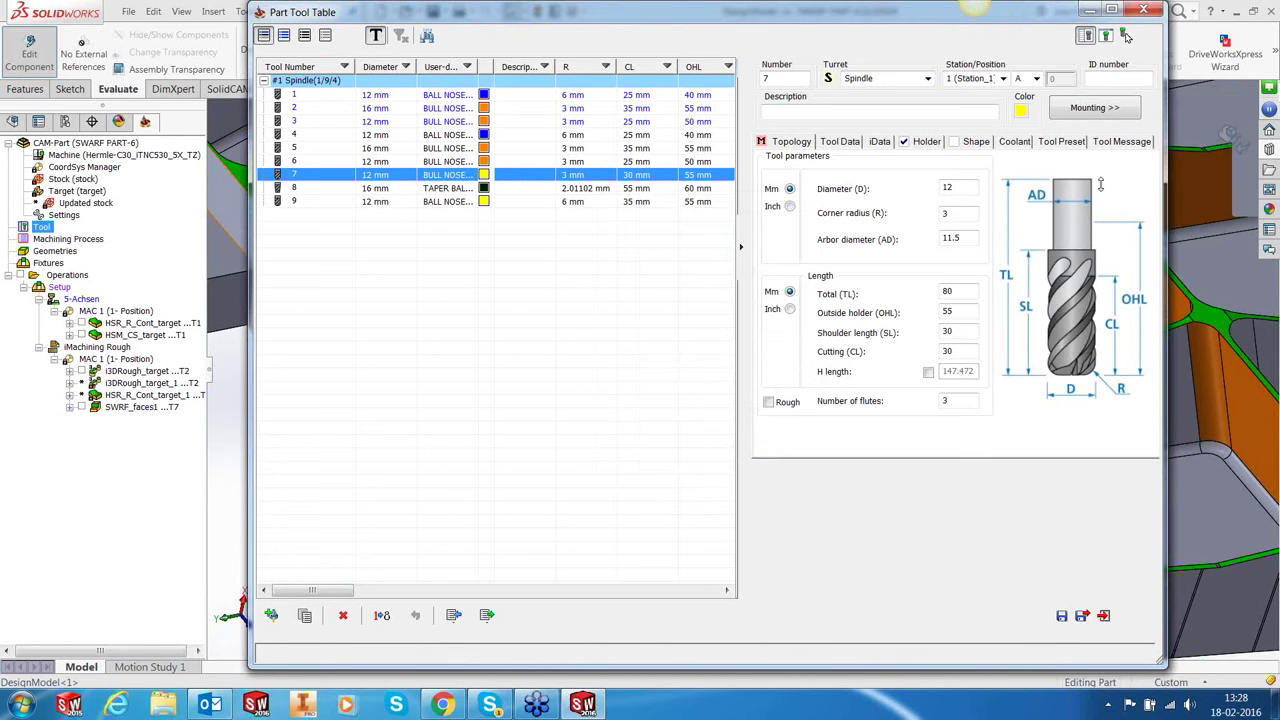
pyautogui.click(1144, 11)
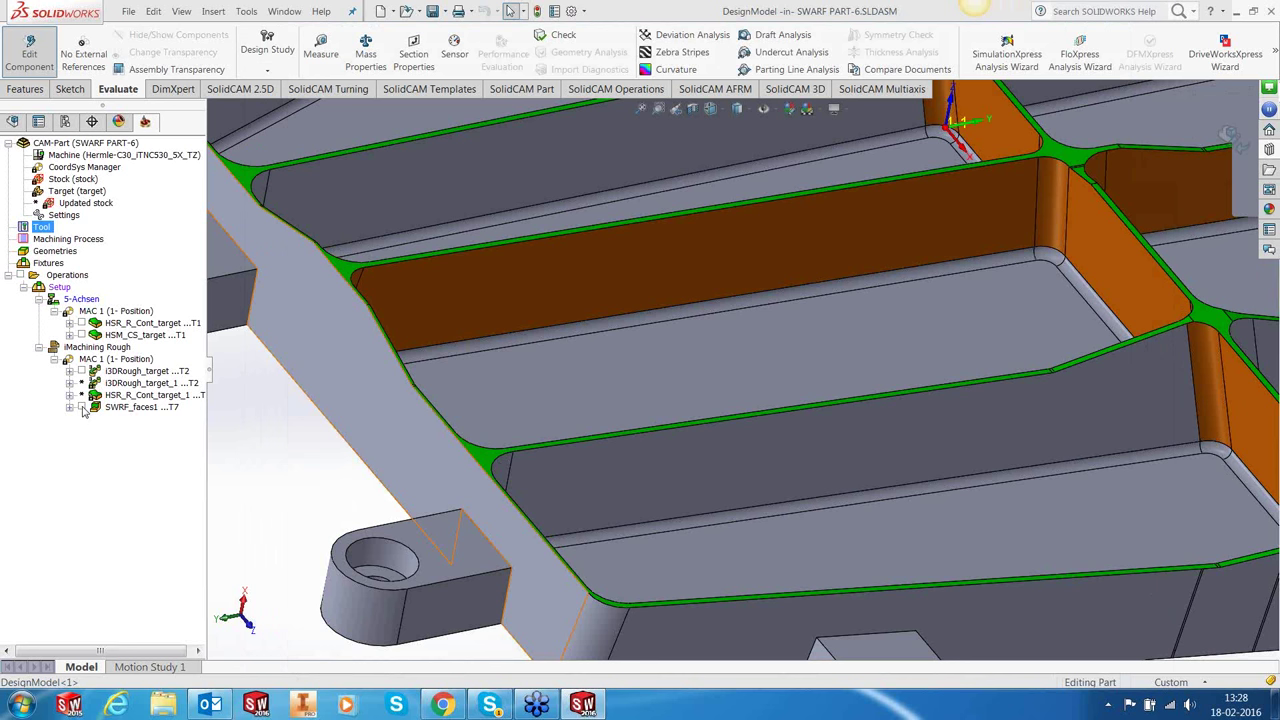
# Display the SWRF_faces1 tool path and examine how it runs along the undercut pocket walls.
pyautogui.click(82, 407)
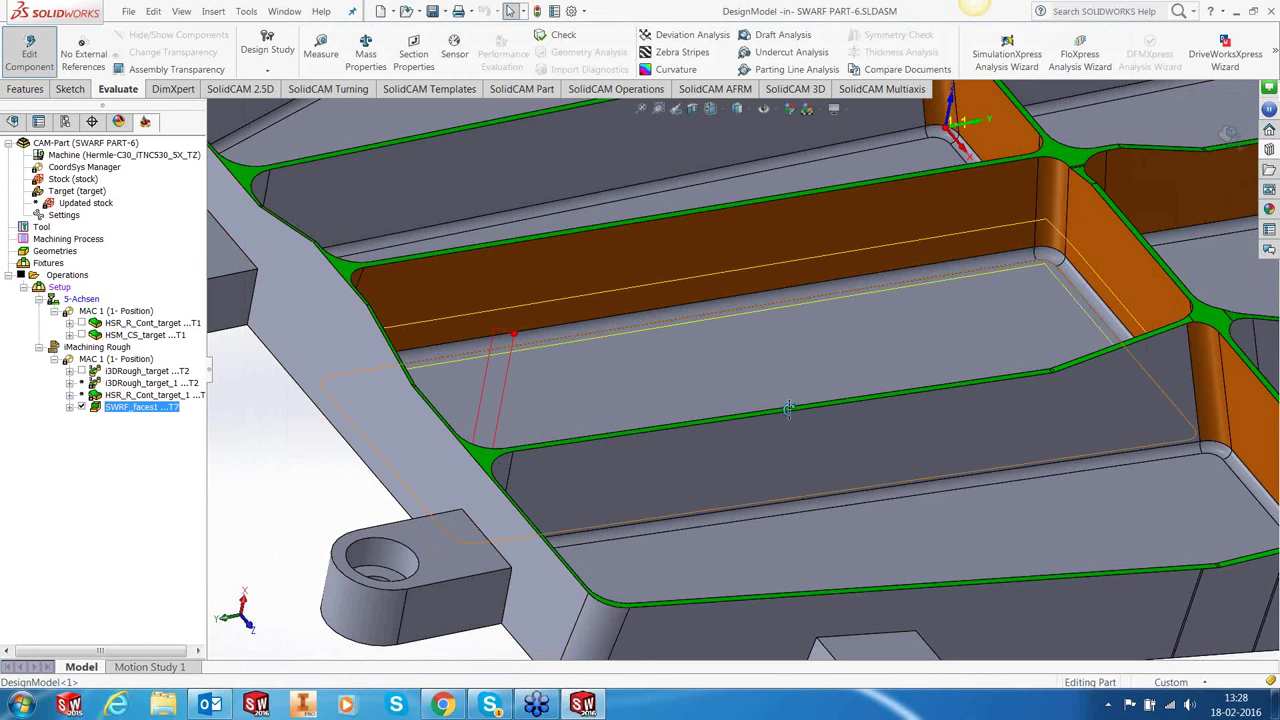
pyautogui.moveTo(789, 409); pyautogui.dragTo(780, 393, button='middle')
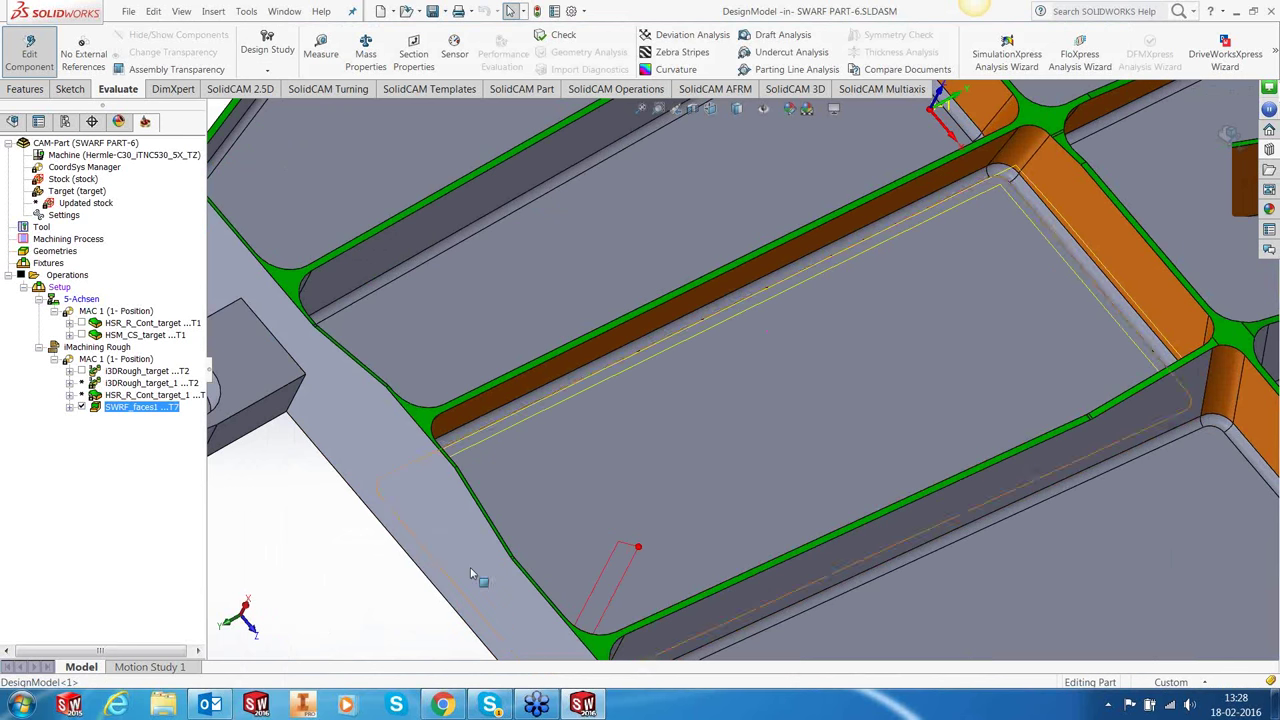
pyautogui.scroll(1, 402, 577)
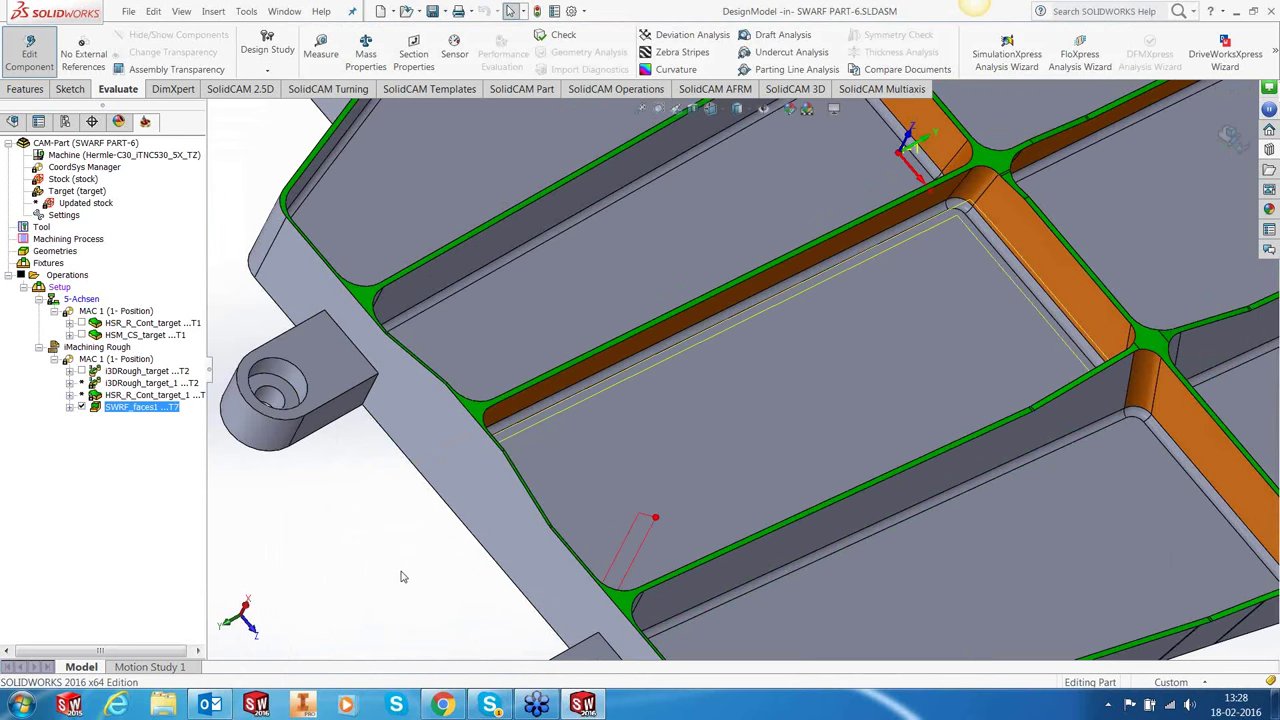
pyautogui.scroll(1, 402, 577)
pyautogui.moveTo(843, 388); pyautogui.dragTo(981, 377, button='middle')
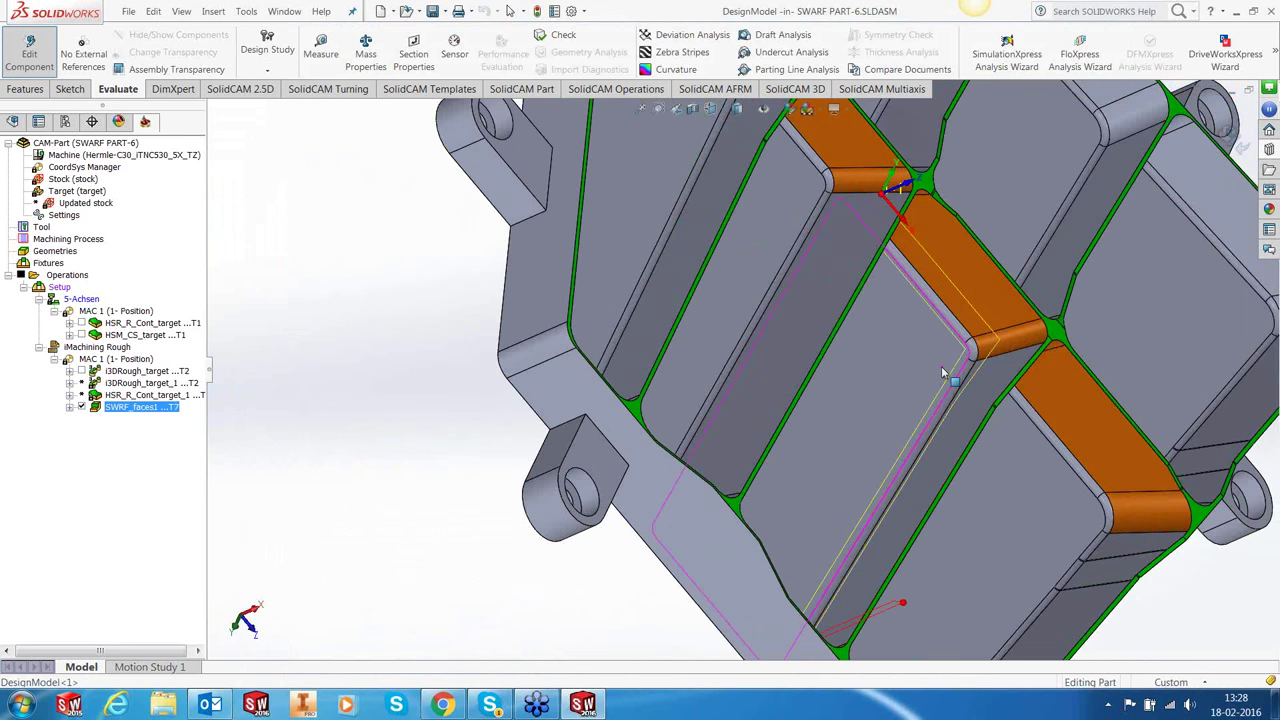
pyautogui.moveTo(942, 373); pyautogui.dragTo(802, 277, button='middle')
pyautogui.moveTo(819, 334); pyautogui.dragTo(903, 337, button='middle')
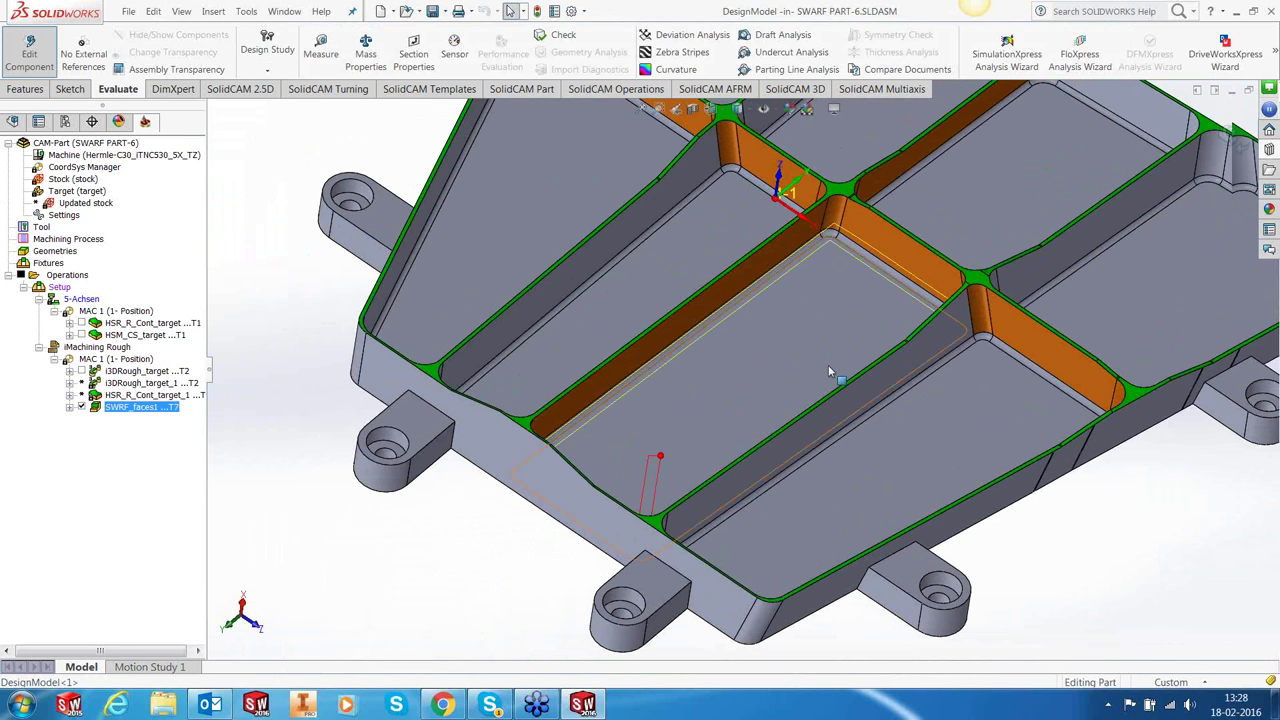
pyautogui.scroll(-2, 829, 371)
# Edit SWRF_faces1 to use extension lengths of -200 at the start and -50 at the end, then recalculate and close it.
pyautogui.rightClick(160, 407)
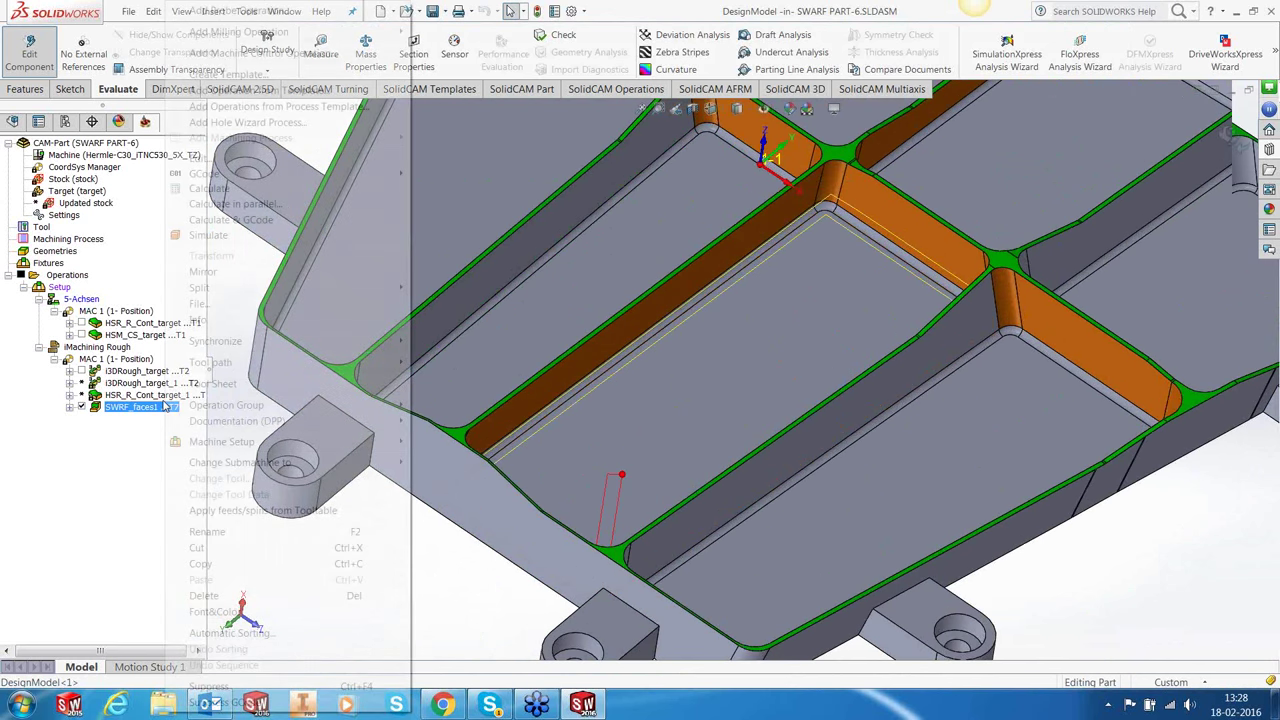
pyautogui.click(216, 163)
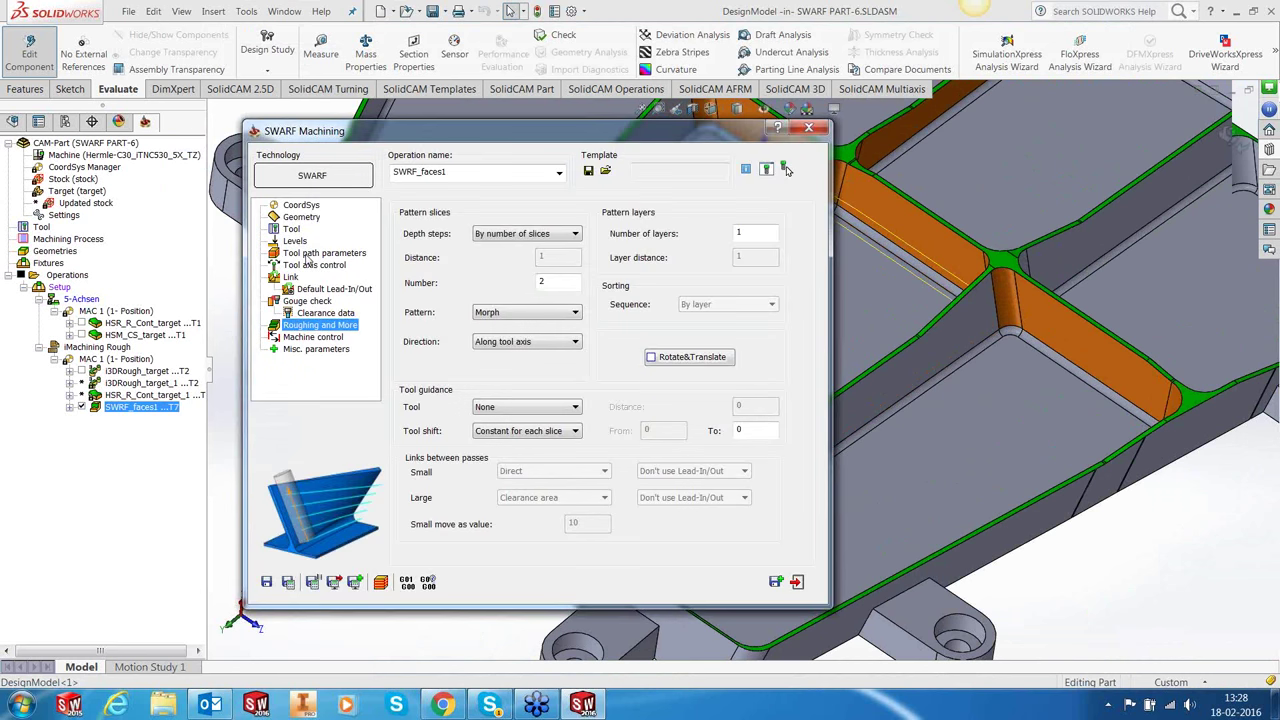
pyautogui.click(308, 256)
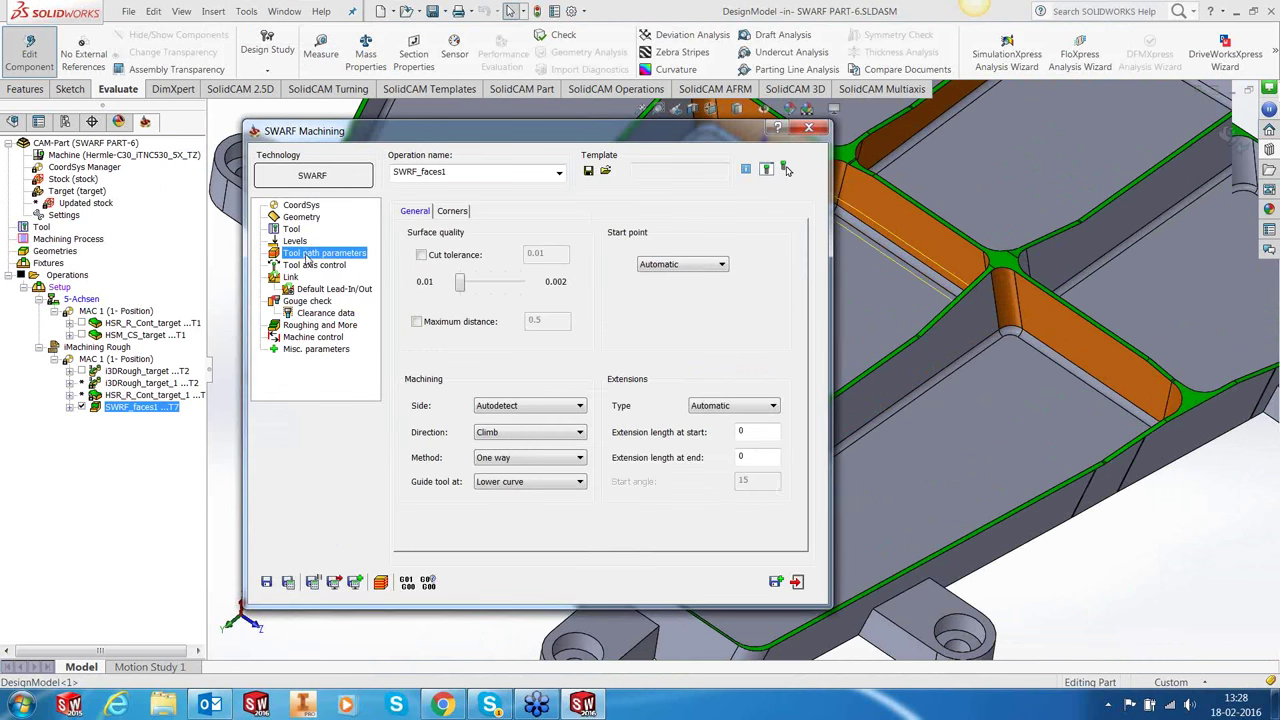
pyautogui.click(750, 432)
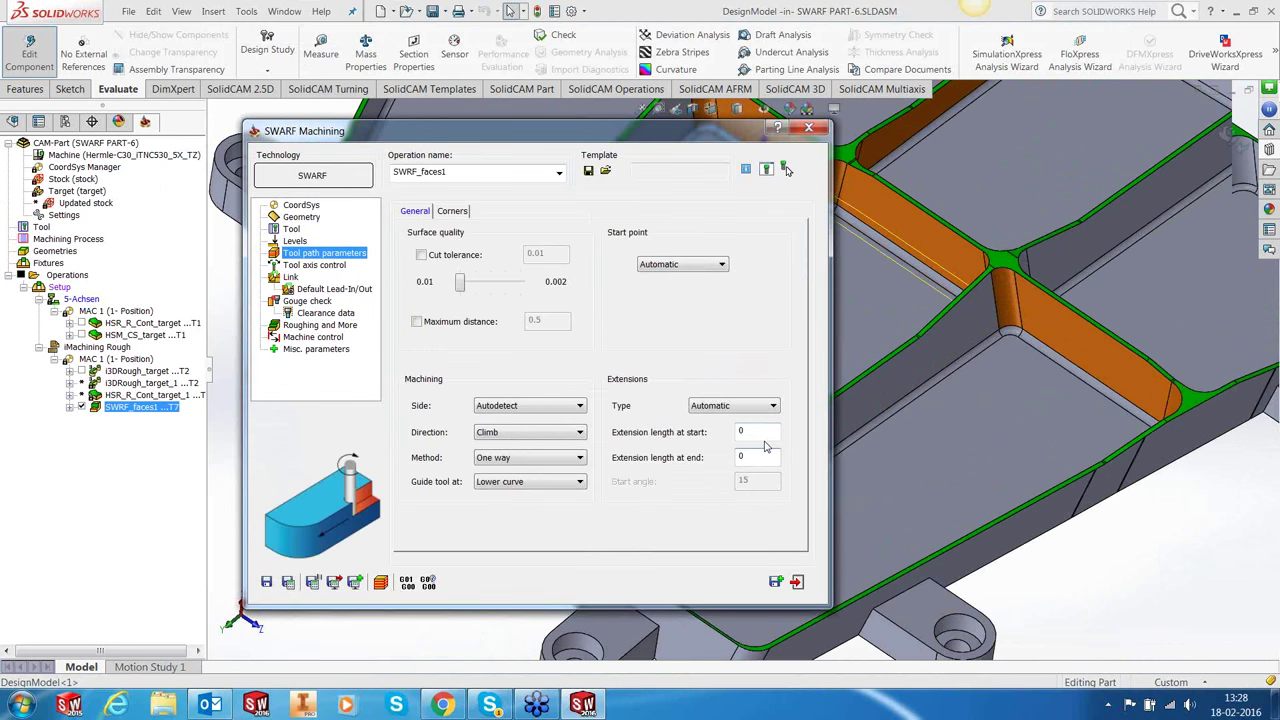
pyautogui.moveTo(764, 433); pyautogui.dragTo(718, 433)
pyautogui.doubleClick(752, 456)
pyautogui.click(289, 588)
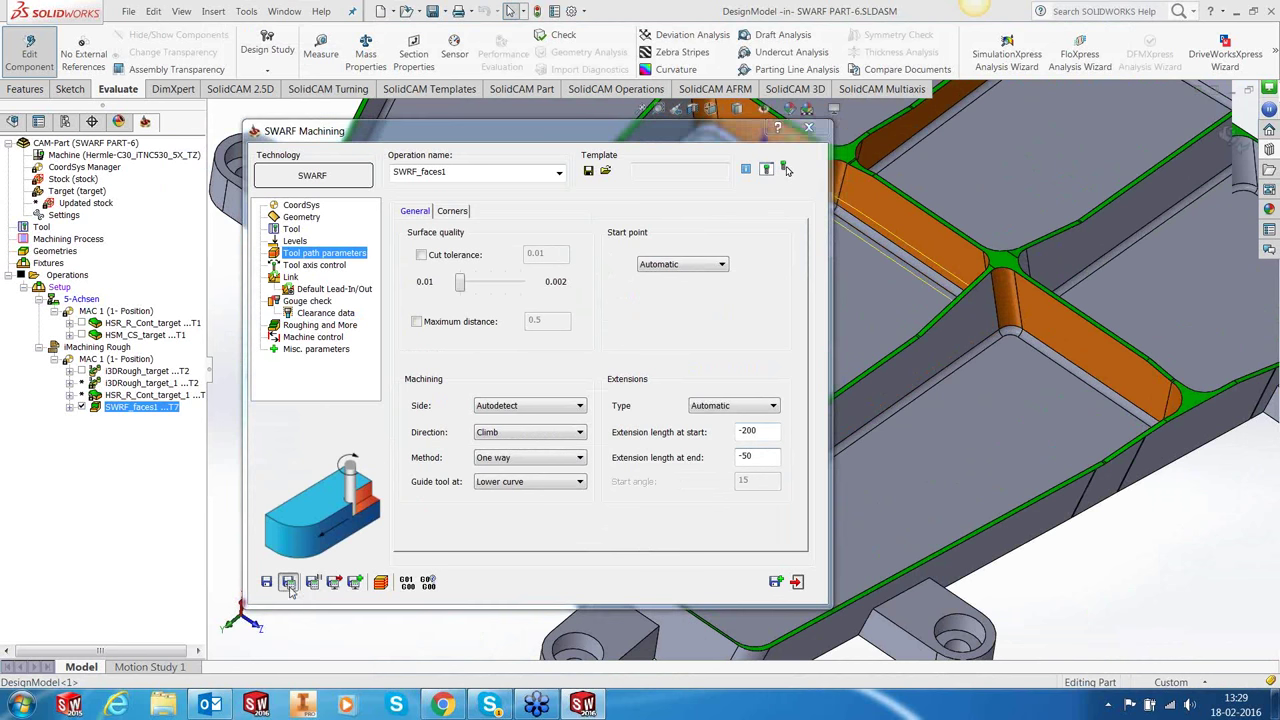
pyautogui.click(792, 165)
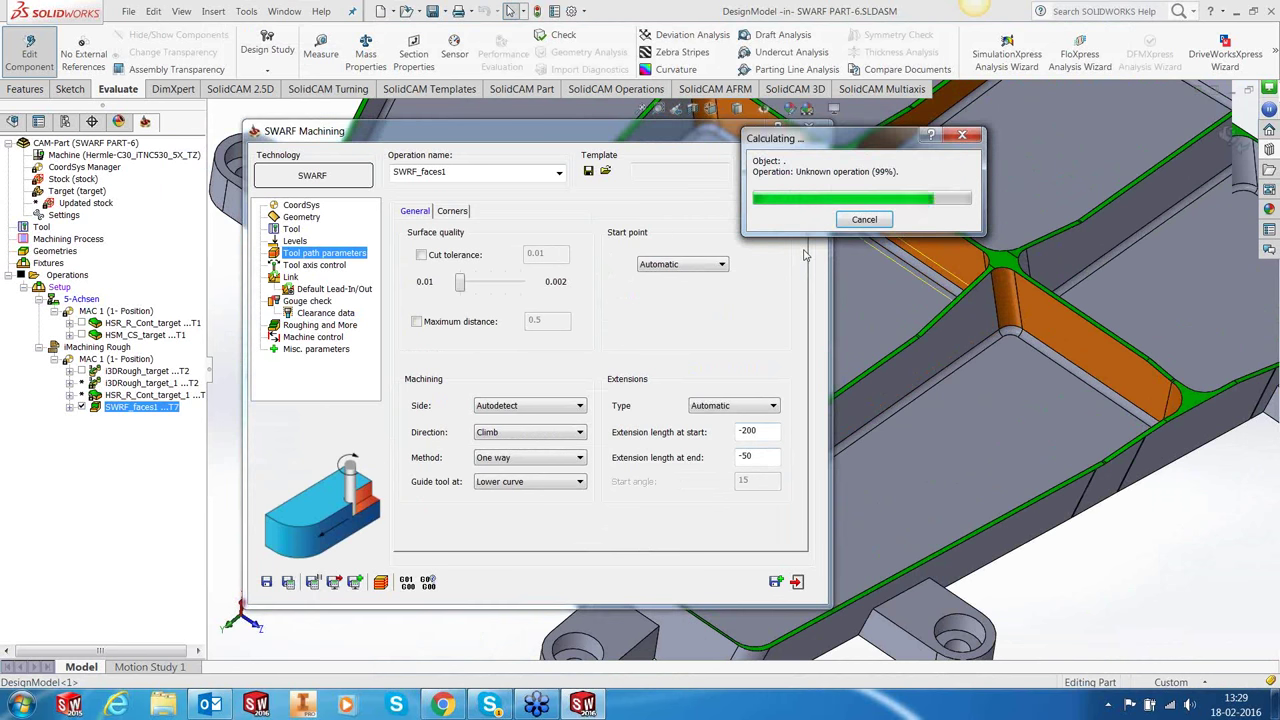
pyautogui.click(797, 583)
# Examine the start and end of the shortened swarf tool path along the pocket walls and corners.
pyautogui.moveTo(739, 405); pyautogui.dragTo(800, 446, button='middle')
pyautogui.scroll(-5, 886, 294)
pyautogui.moveTo(886, 296); pyautogui.dragTo(948, 158, button='middle')
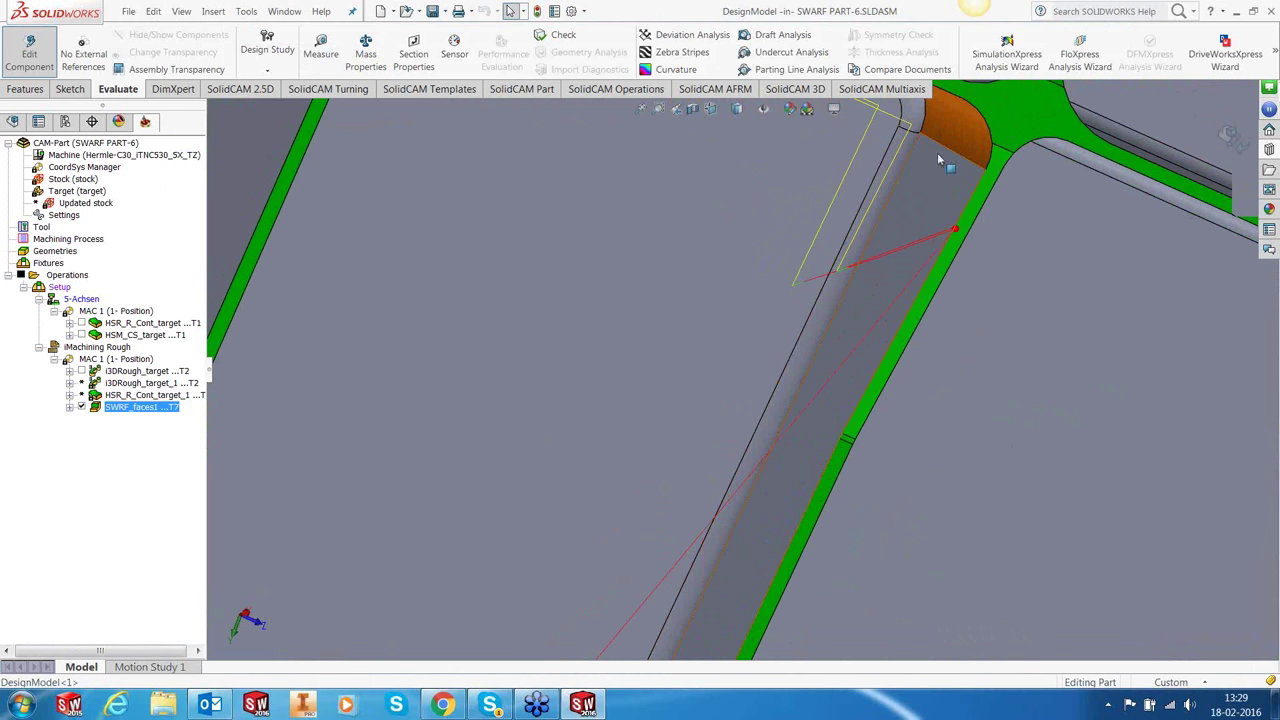
pyautogui.press('f')
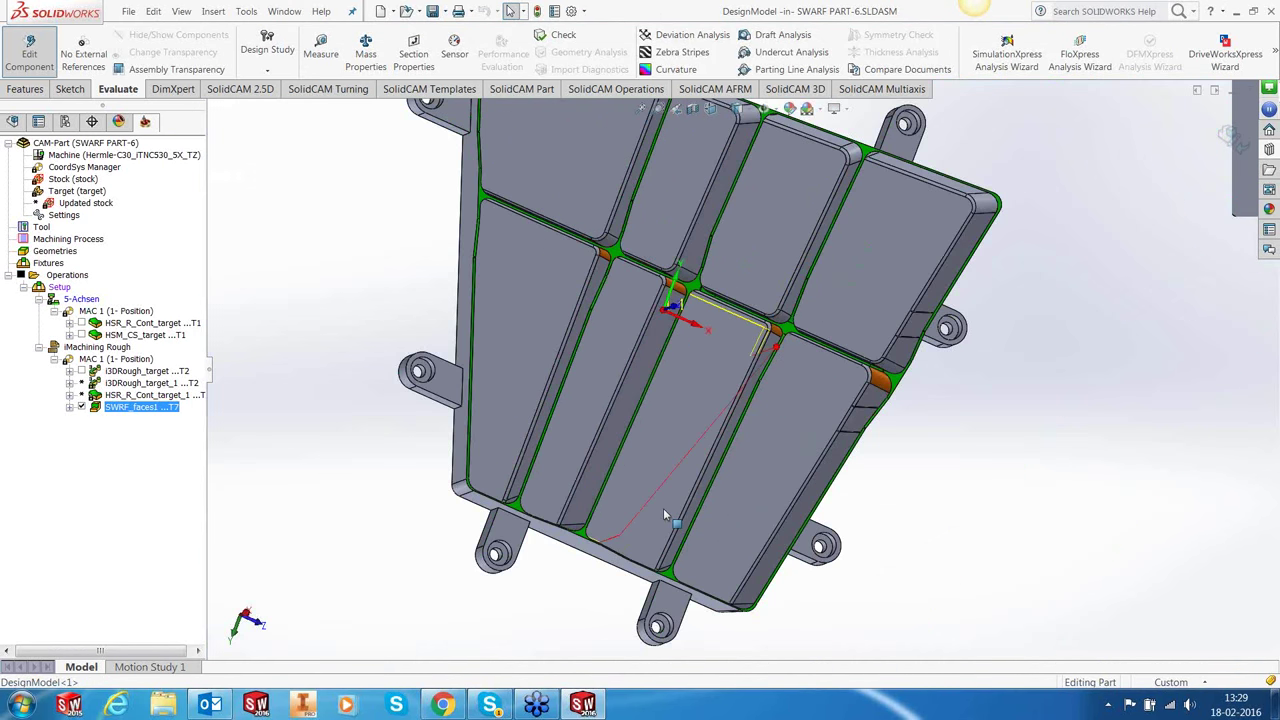
pyautogui.moveTo(663, 510); pyautogui.dragTo(588, 535, button='middle')
pyautogui.scroll(-5, 590, 548)
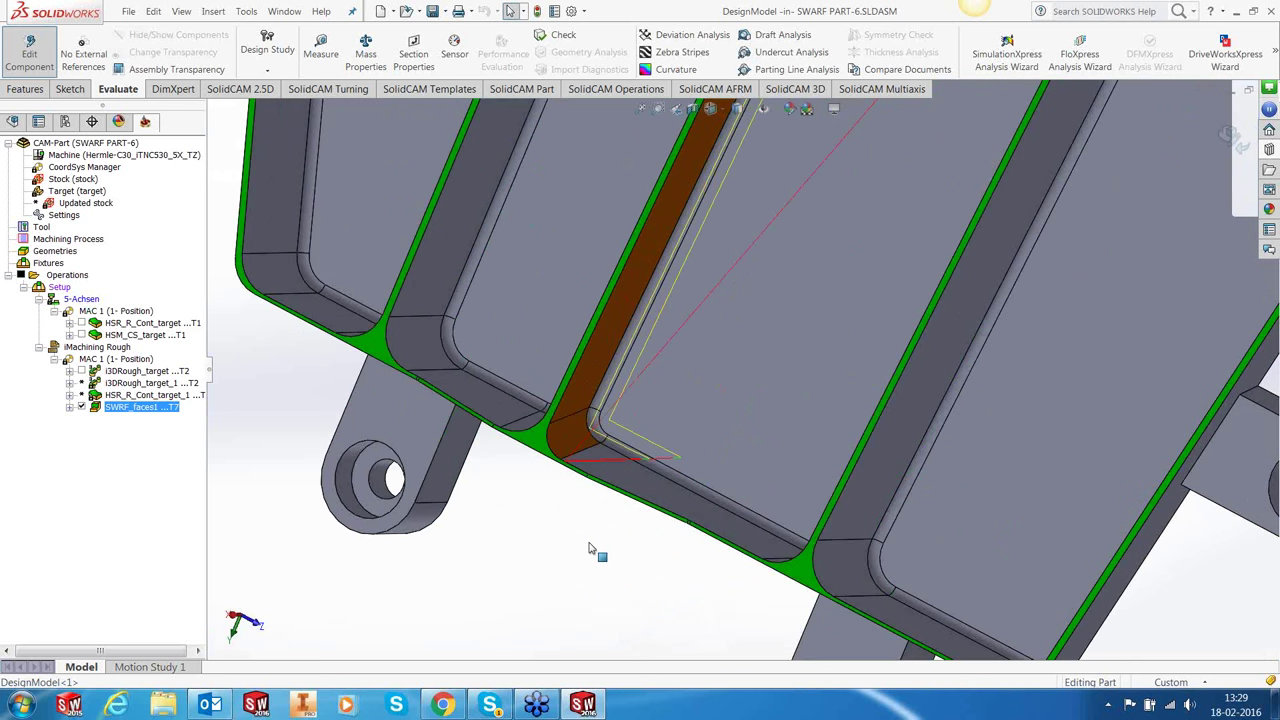
pyautogui.scroll(2, 590, 548)
pyautogui.scroll(5, 590, 548)
pyautogui.scroll(-3, 803, 272)
pyautogui.moveTo(803, 277); pyautogui.dragTo(700, 224, button='middle')
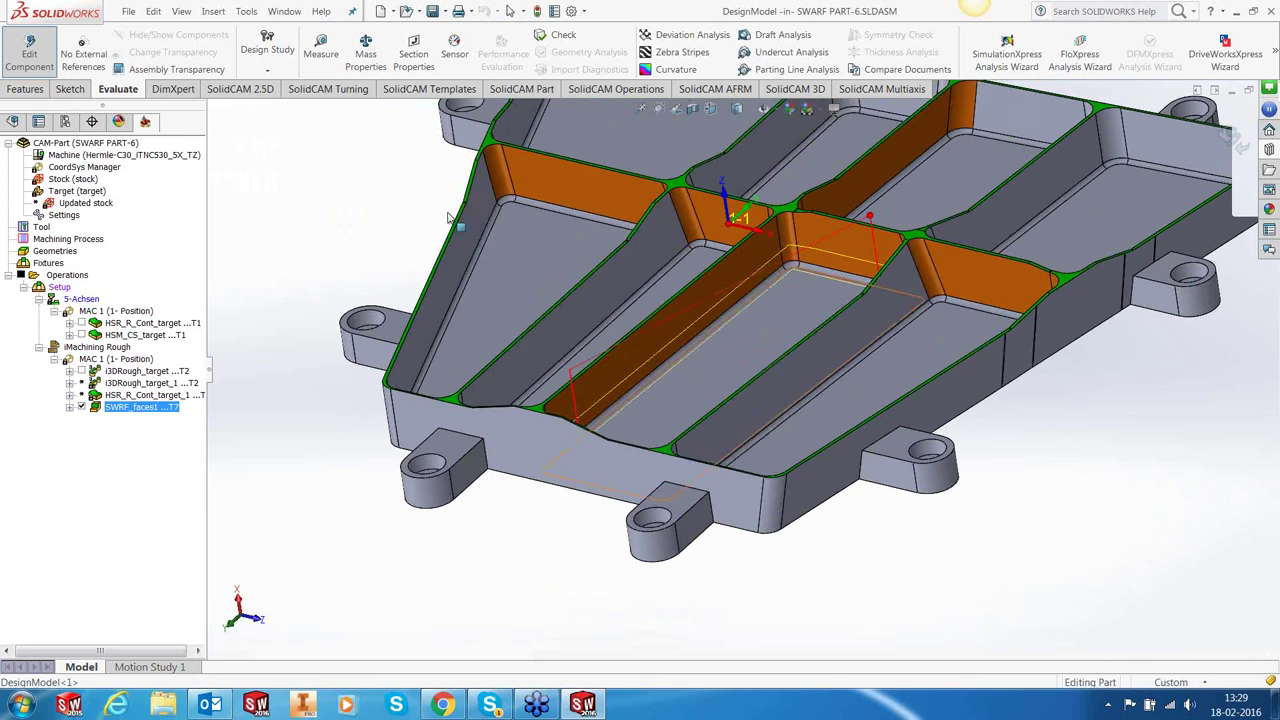
# Edit SWRF_faces1 to use a lead-in for the first entry and a lead-out for the last exit, with lead-in height 1.
pyautogui.rightClick(165, 406)
pyautogui.click(201, 159)
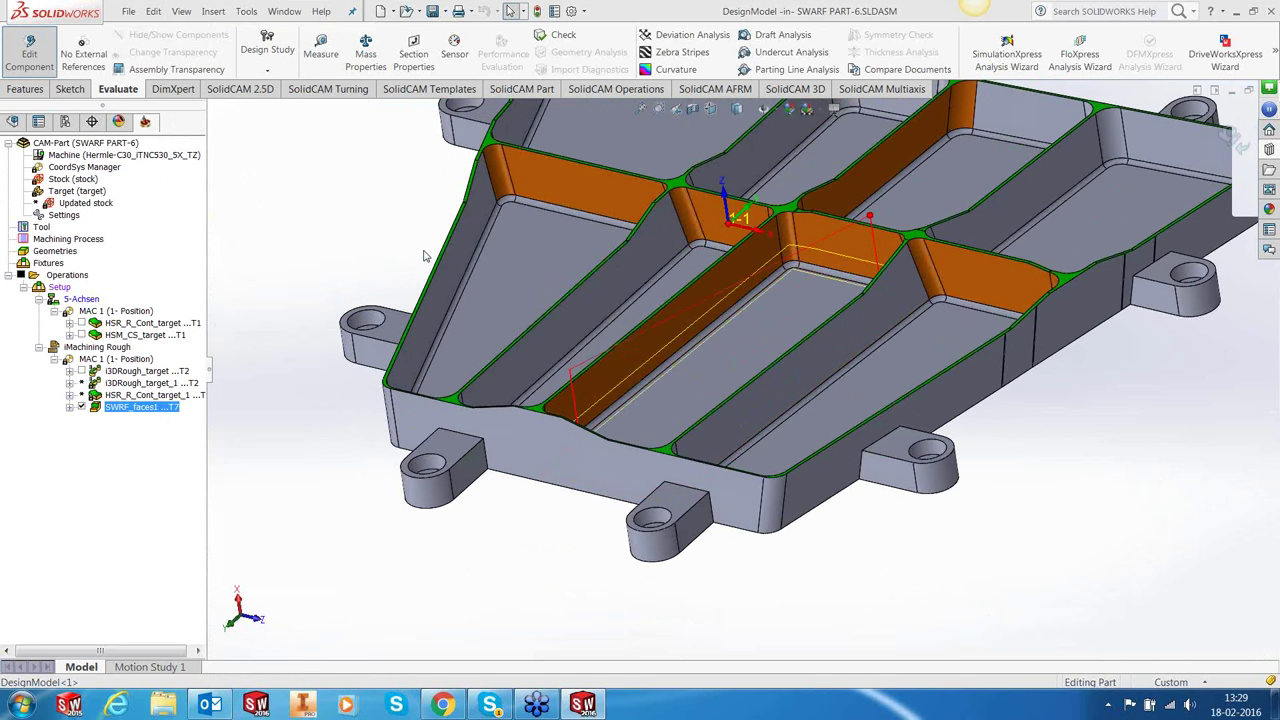
pyautogui.click(657, 251)
pyautogui.click(650, 264)
pyautogui.click(655, 366)
pyautogui.click(650, 380)
pyautogui.click(746, 251)
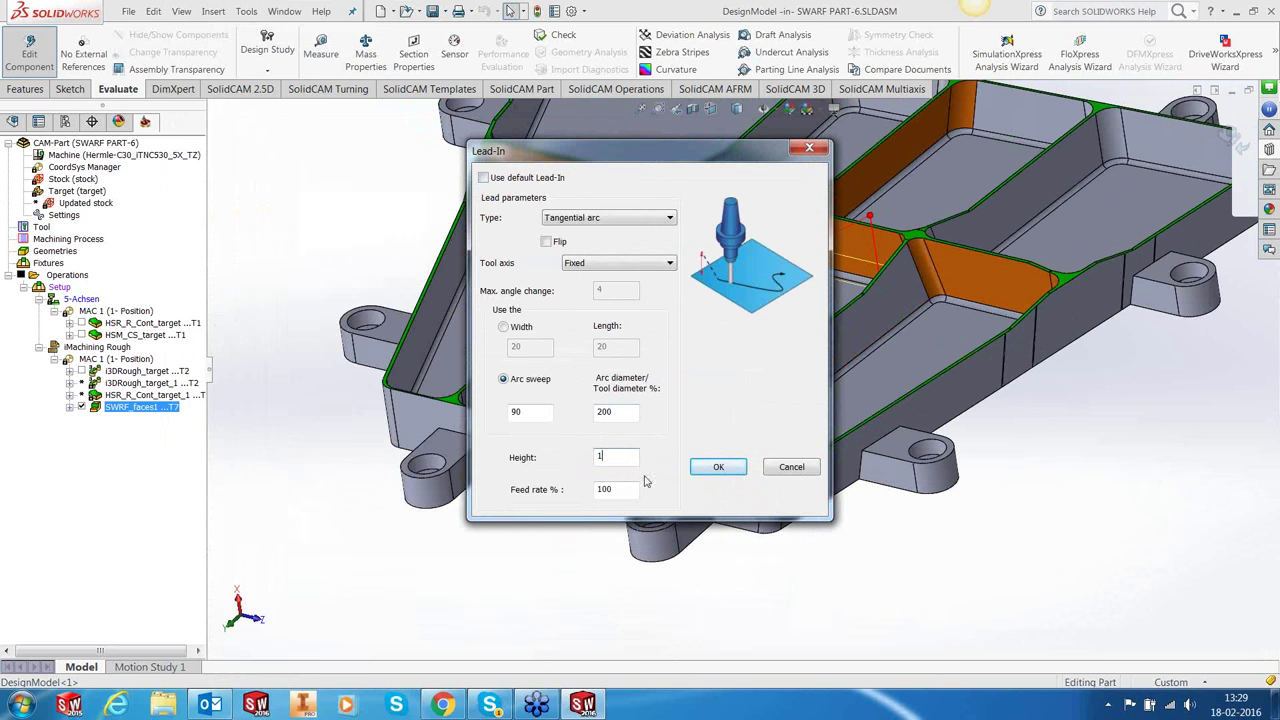
pyautogui.click(718, 467)
# Set the lead-out height of the last exit to 1, recalculate SWRF_faces1 and inspect the tool path in the pocket.
pyautogui.click(745, 365)
pyautogui.doubleClick(601, 456)
pyautogui.write('1')
pyautogui.click(718, 467)
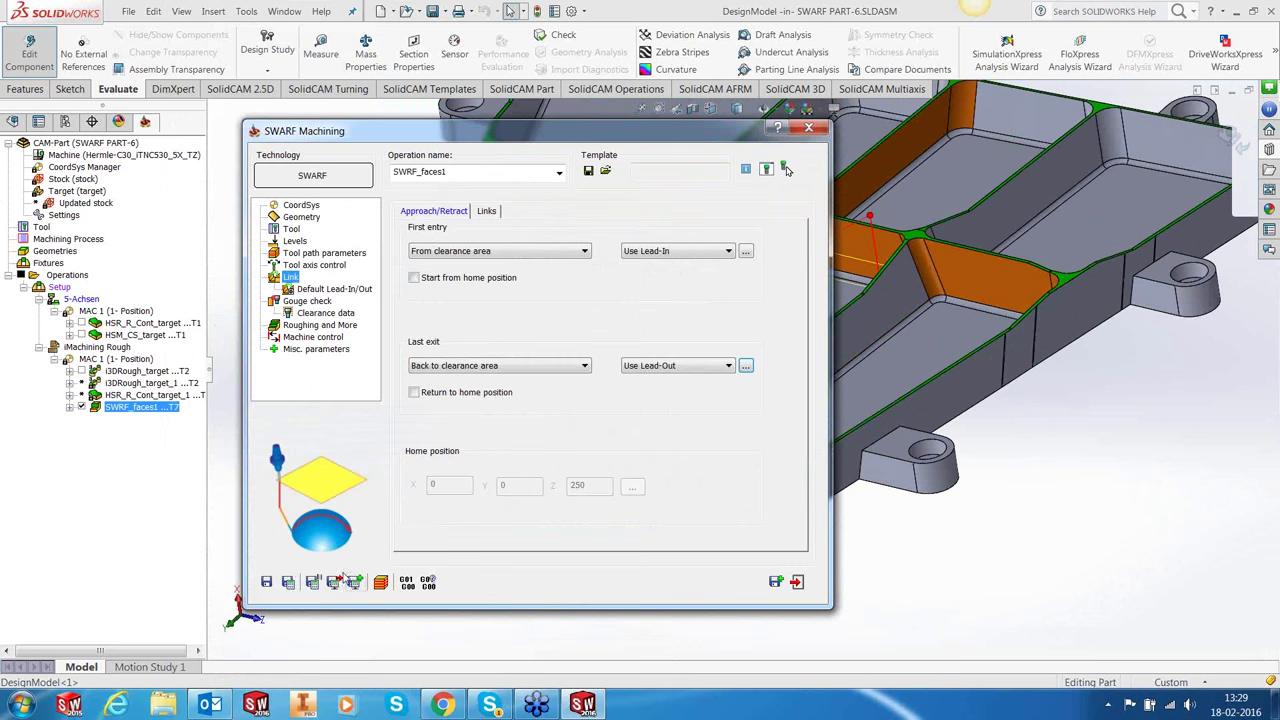
pyautogui.click(288, 582)
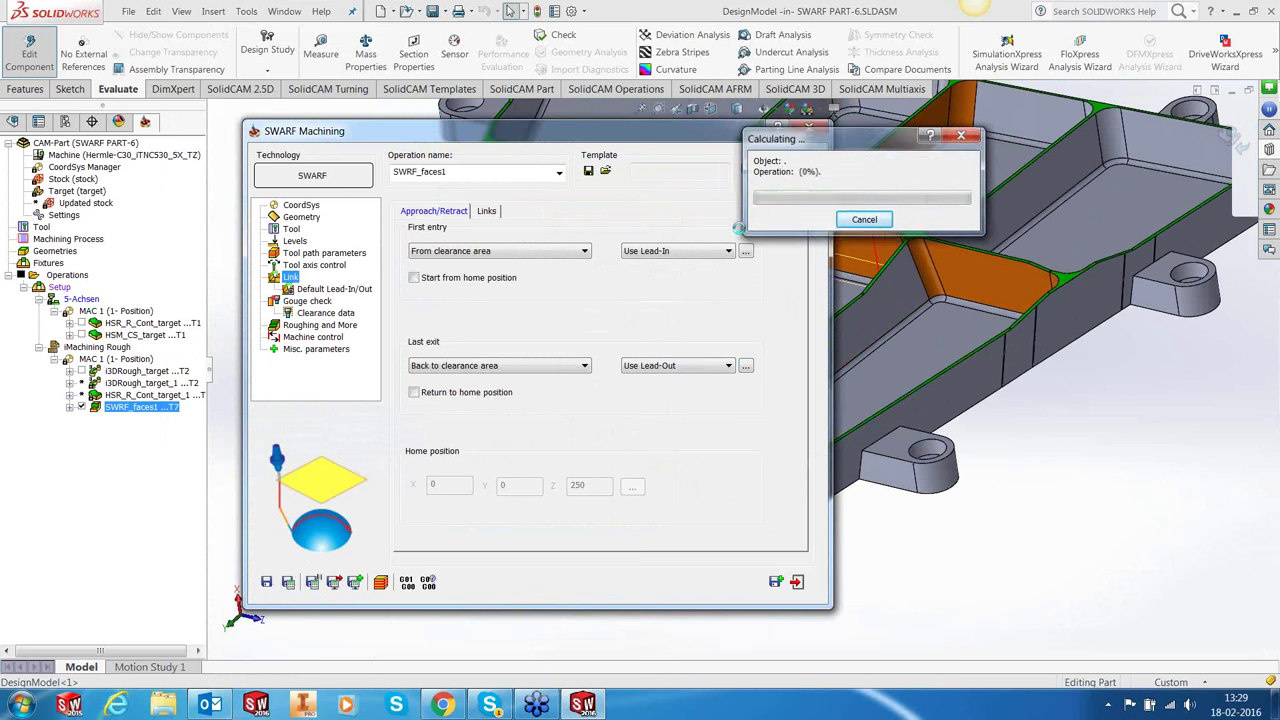
pyautogui.doubleClick(689, 135)
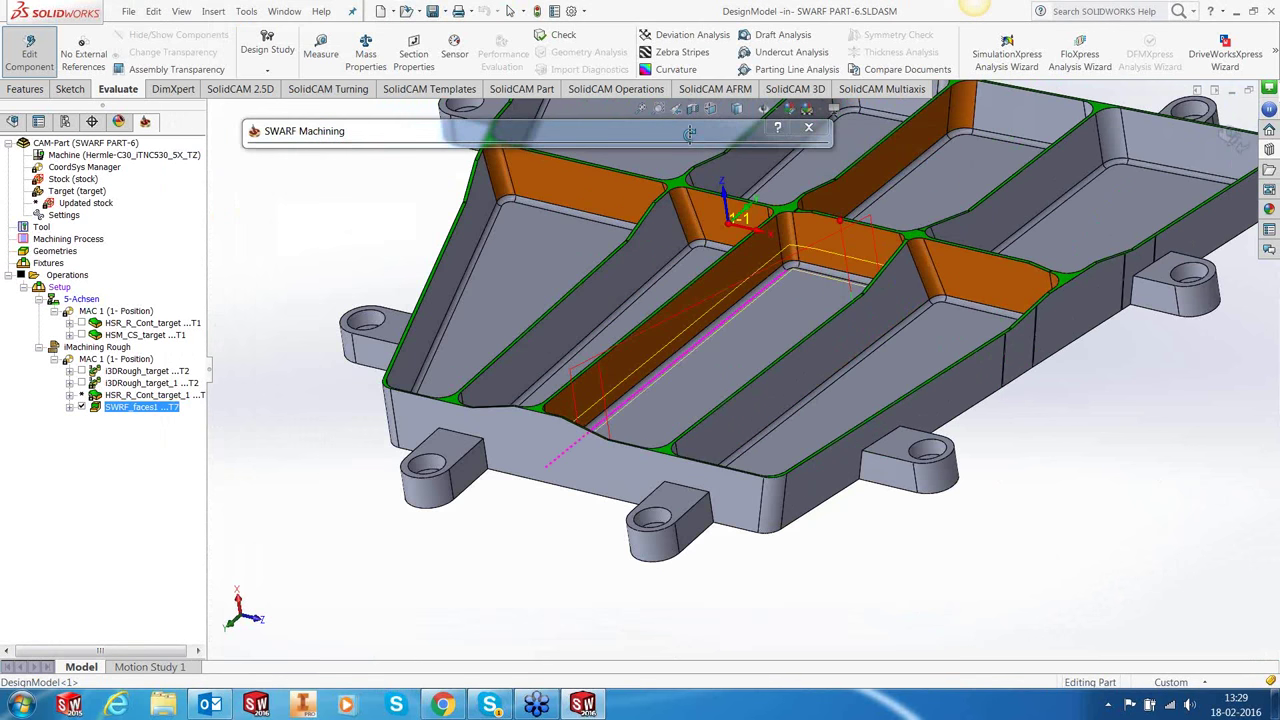
pyautogui.moveTo(689, 134); pyautogui.dragTo(729, 404, button='middle')
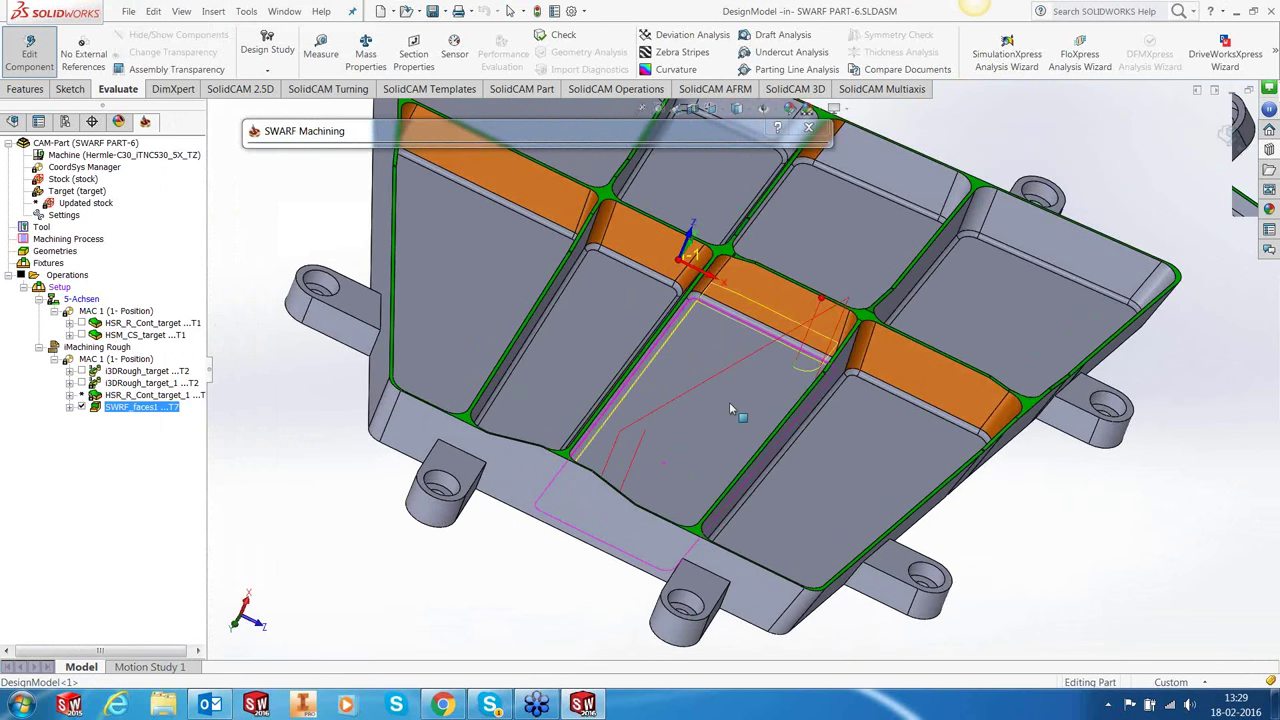
# Set large links between slices to use non-default lead-in/out with height 1, then recalculate and check the swarf path.
pyautogui.moveTo(550, 131)
pyautogui.click(485, 213)
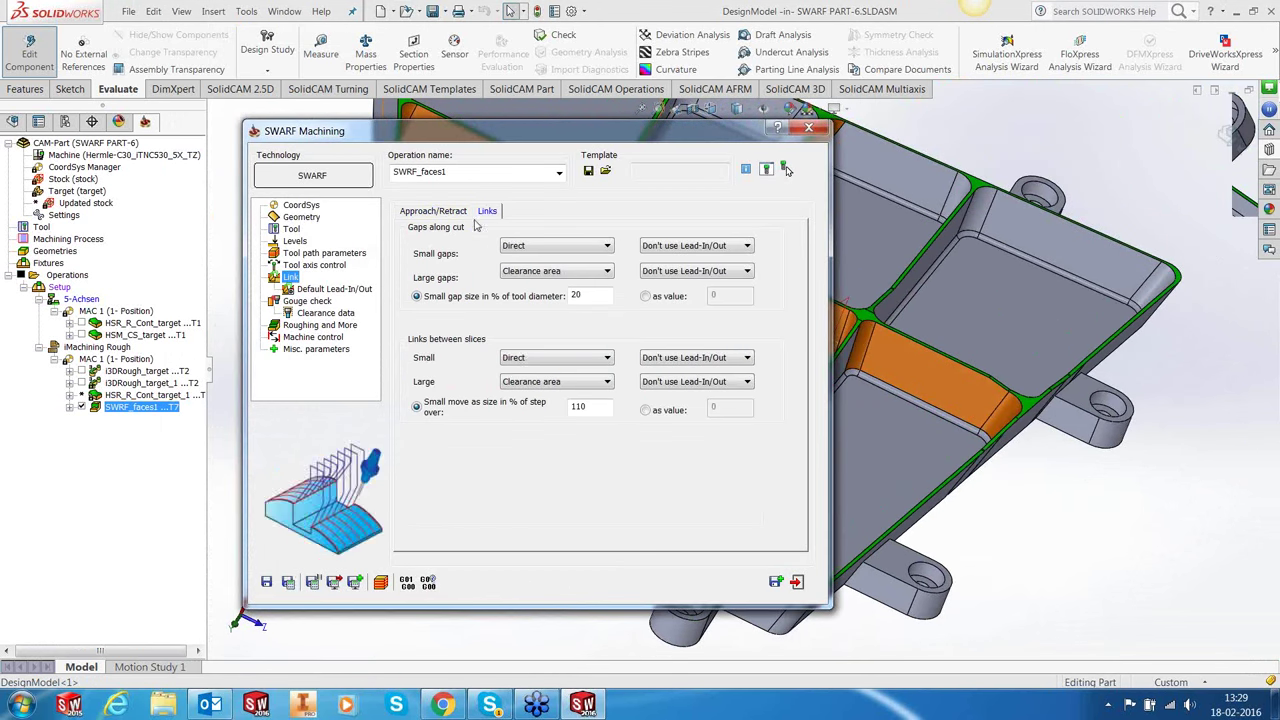
pyautogui.click(718, 382)
pyautogui.click(699, 417)
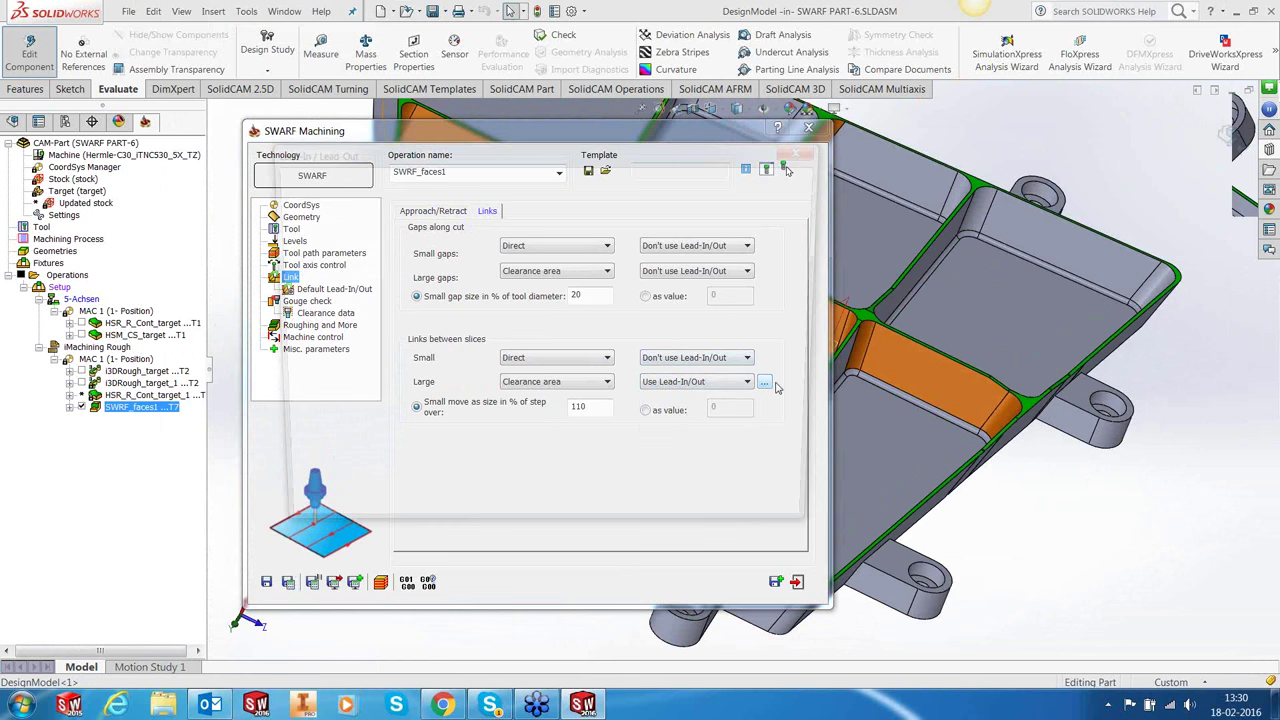
pyautogui.click(764, 383)
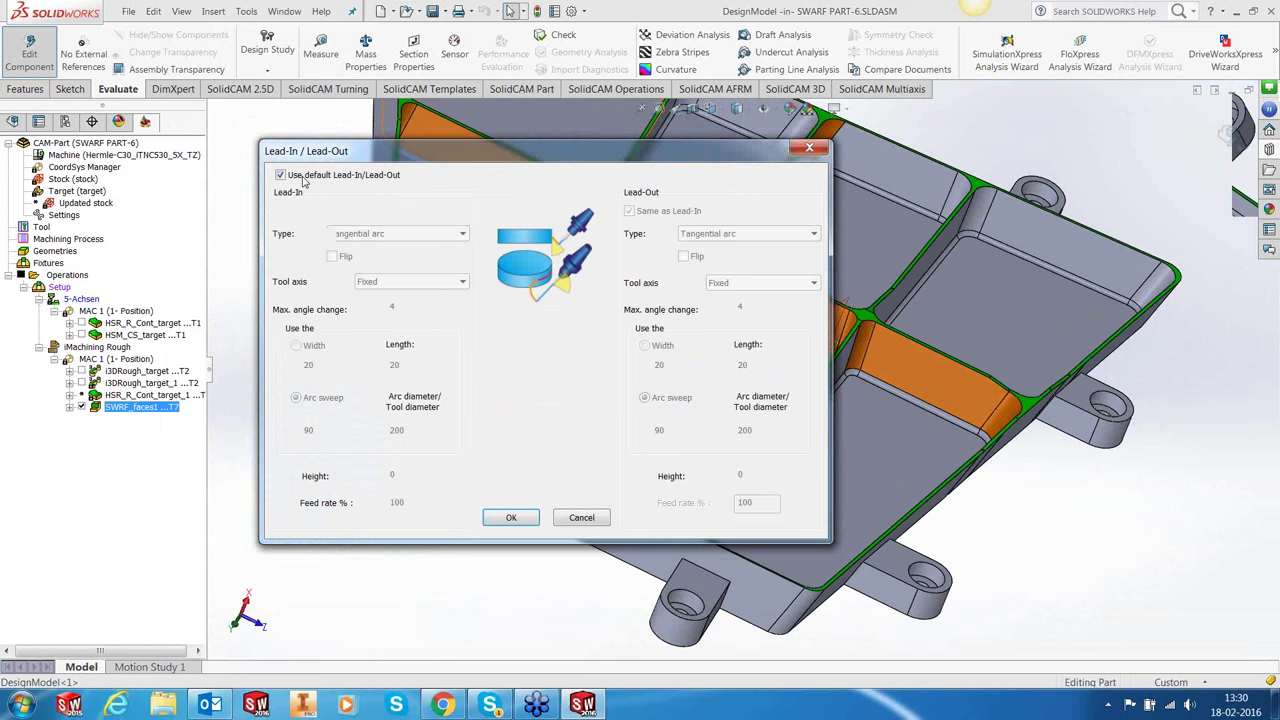
pyautogui.click(280, 175)
pyautogui.doubleClick(394, 474)
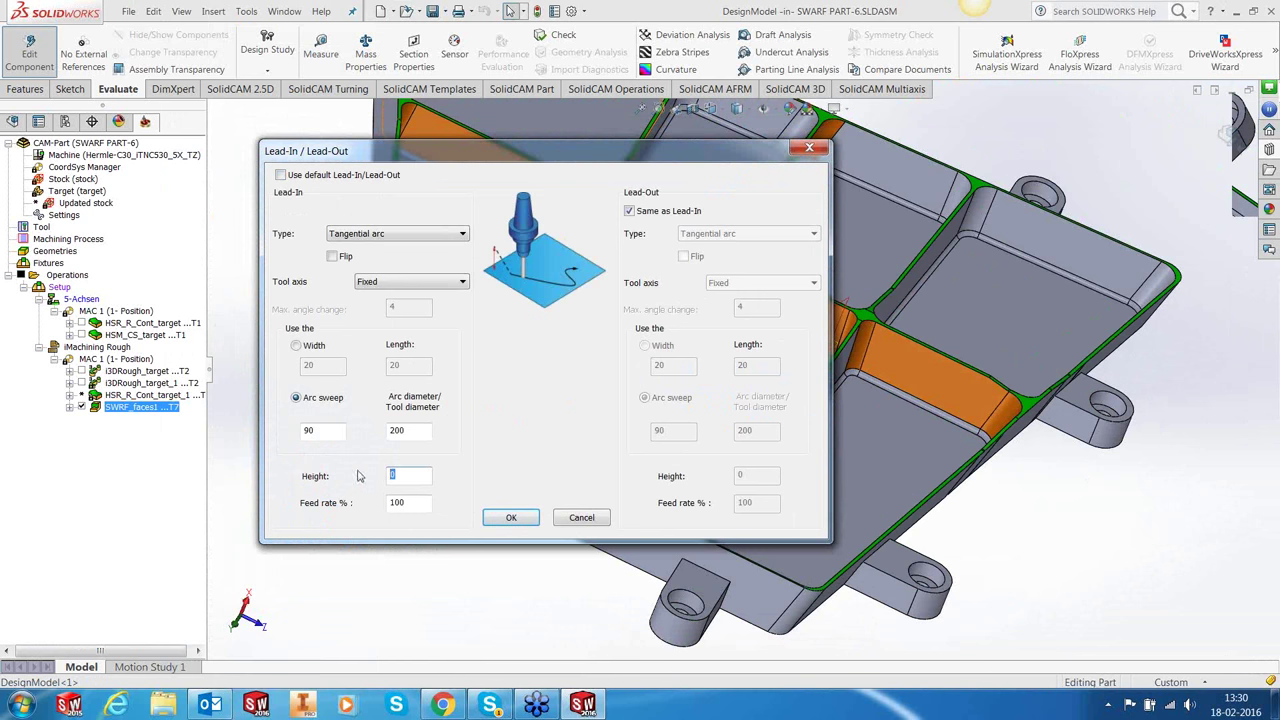
pyautogui.write('1')
pyautogui.click(511, 519)
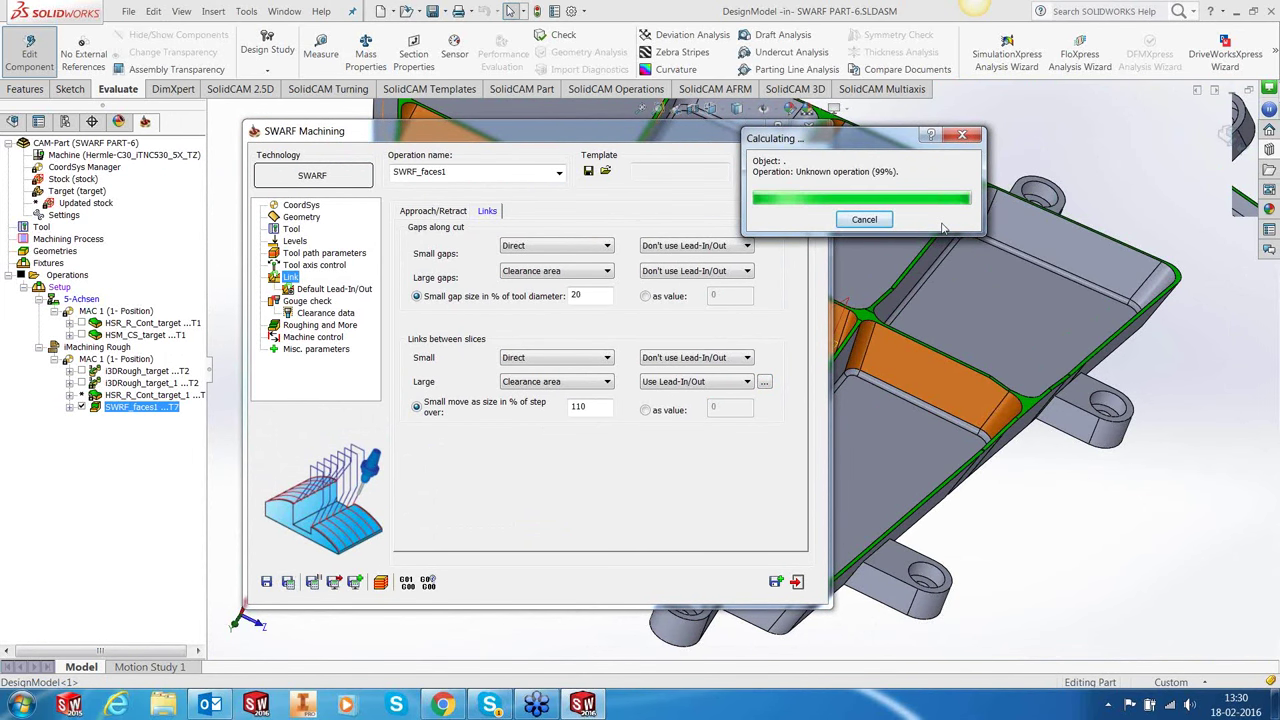
pyautogui.doubleClick(614, 140)
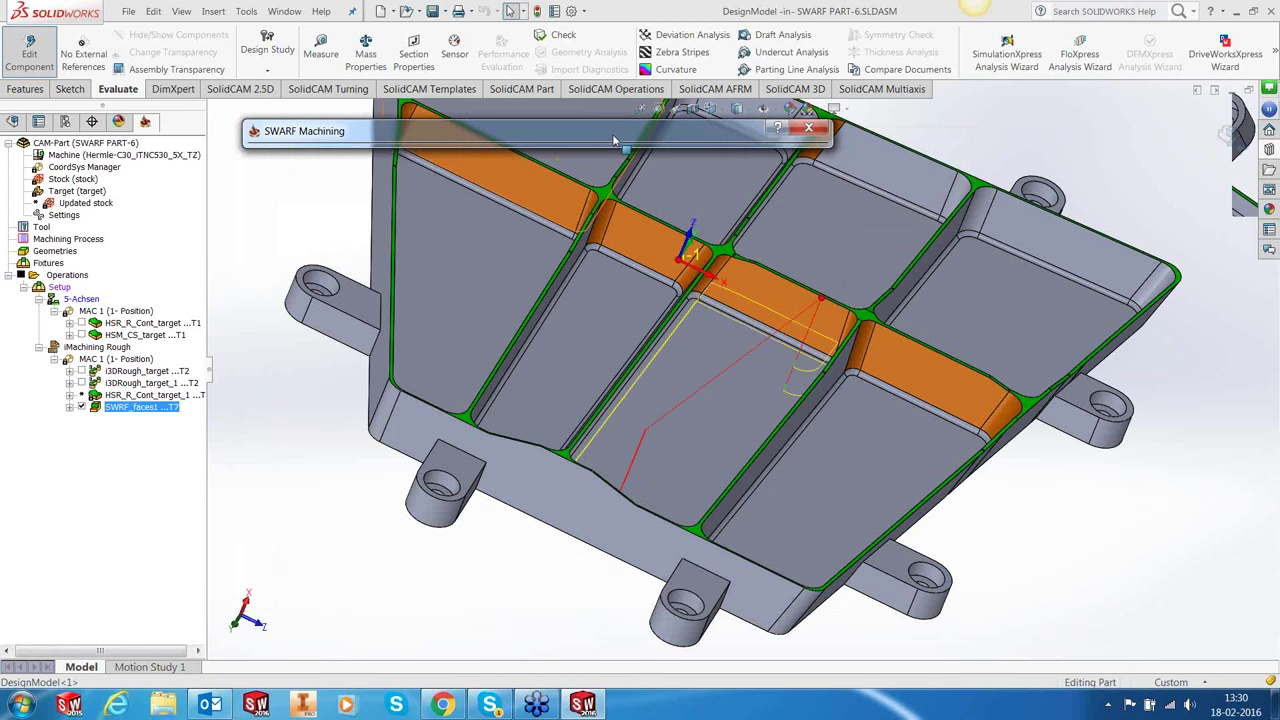
pyautogui.moveTo(678, 421); pyautogui.dragTo(682, 369, button='middle')
pyautogui.click(629, 134)
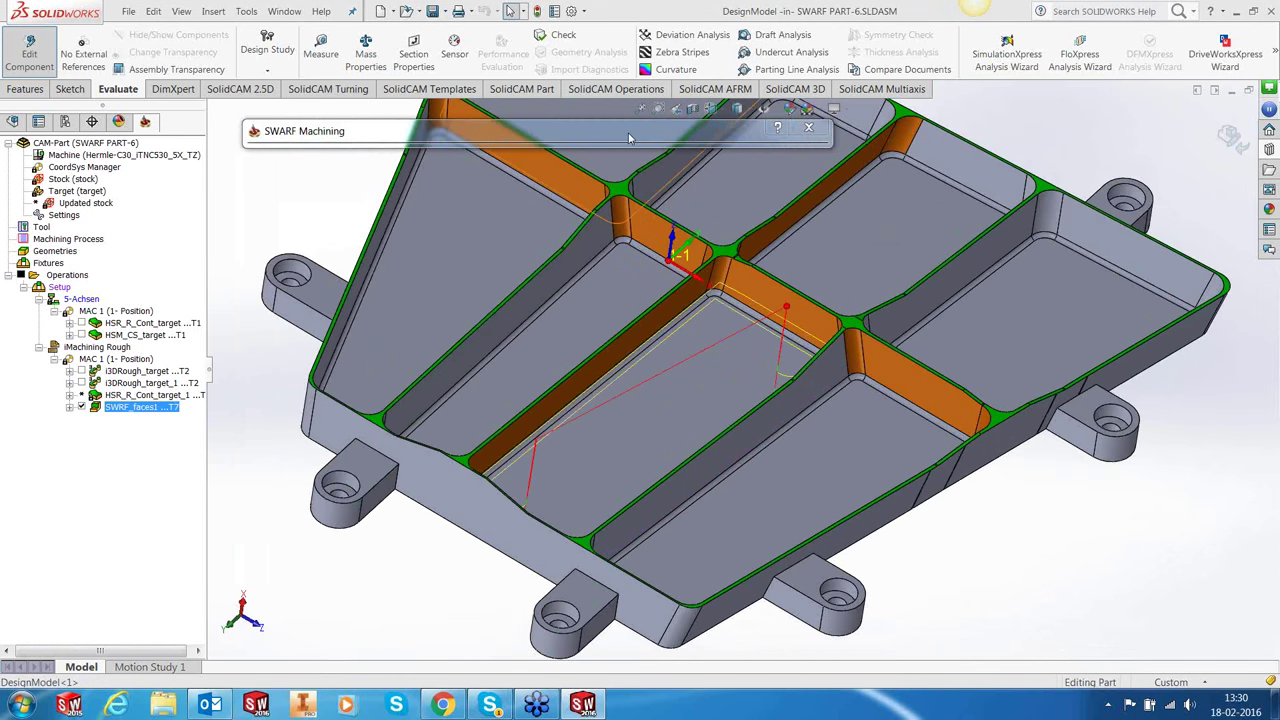
# Give SWRF_faces1 five roughing pattern layers with a layer distance of 1.5, then recalculate and close the operation.
pyautogui.click(303, 330)
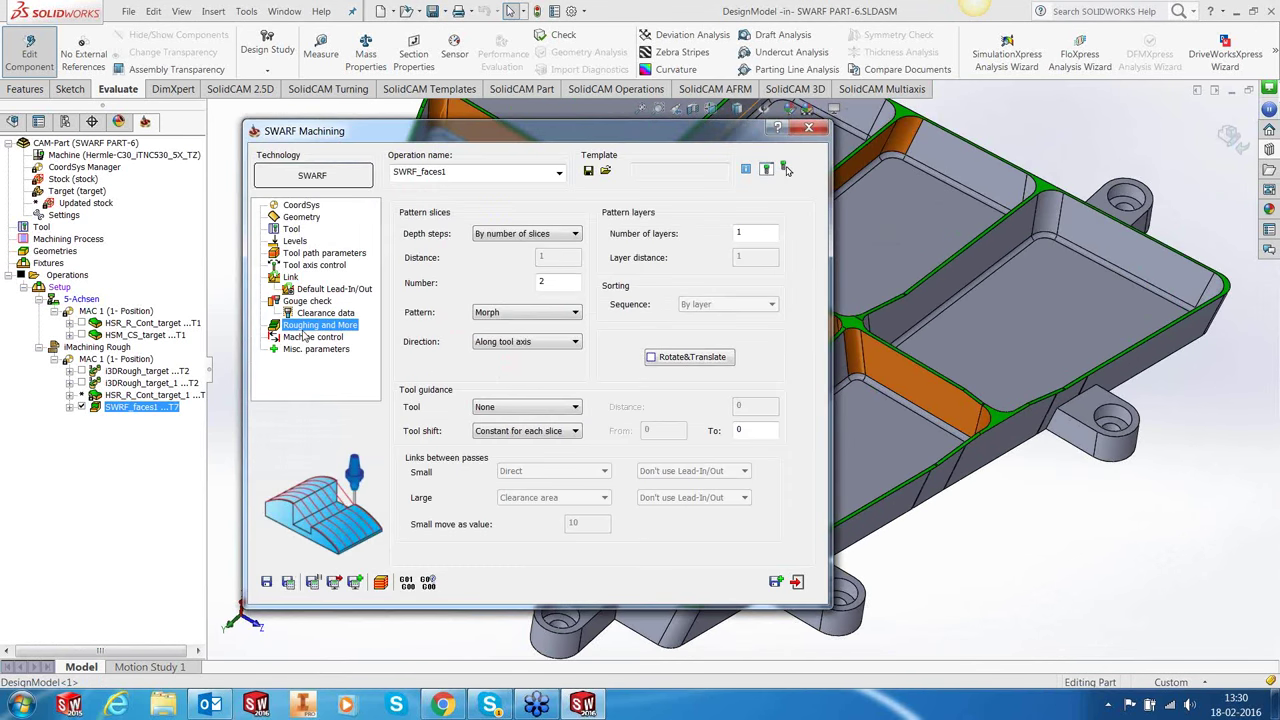
pyautogui.doubleClick(745, 232)
pyautogui.write('5')
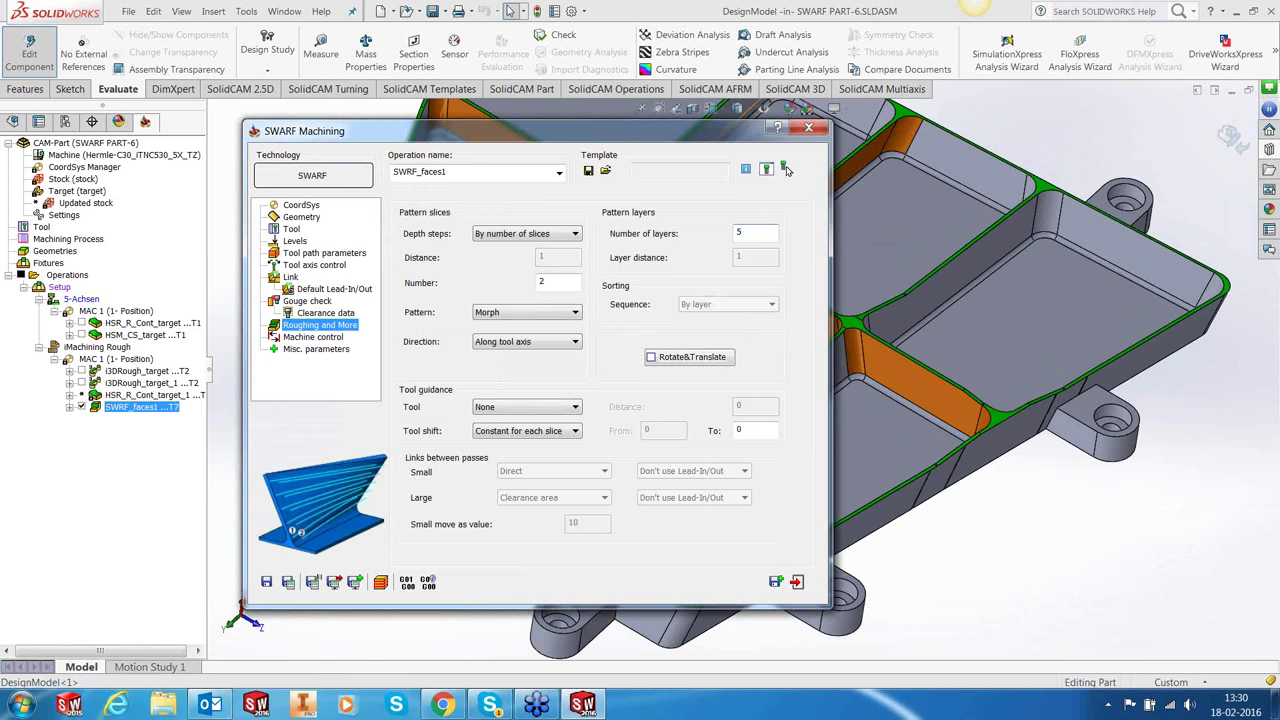
pyautogui.click(751, 259)
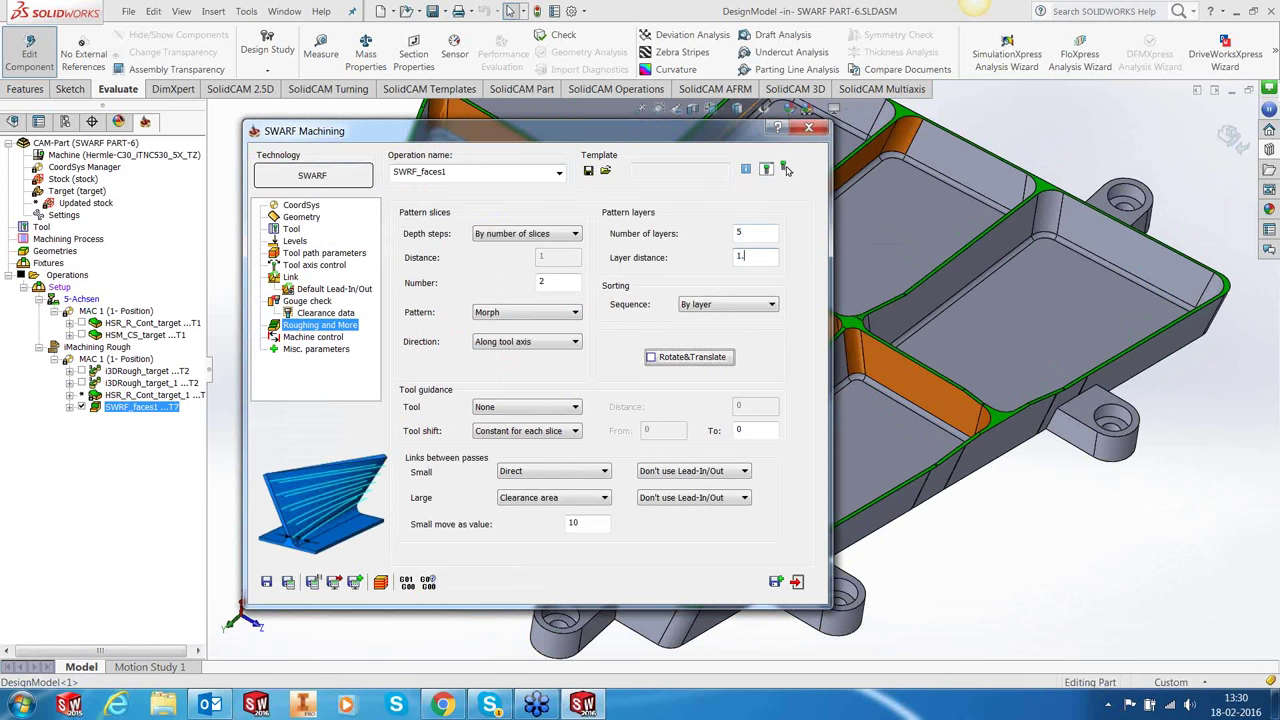
pyautogui.click(288, 582)
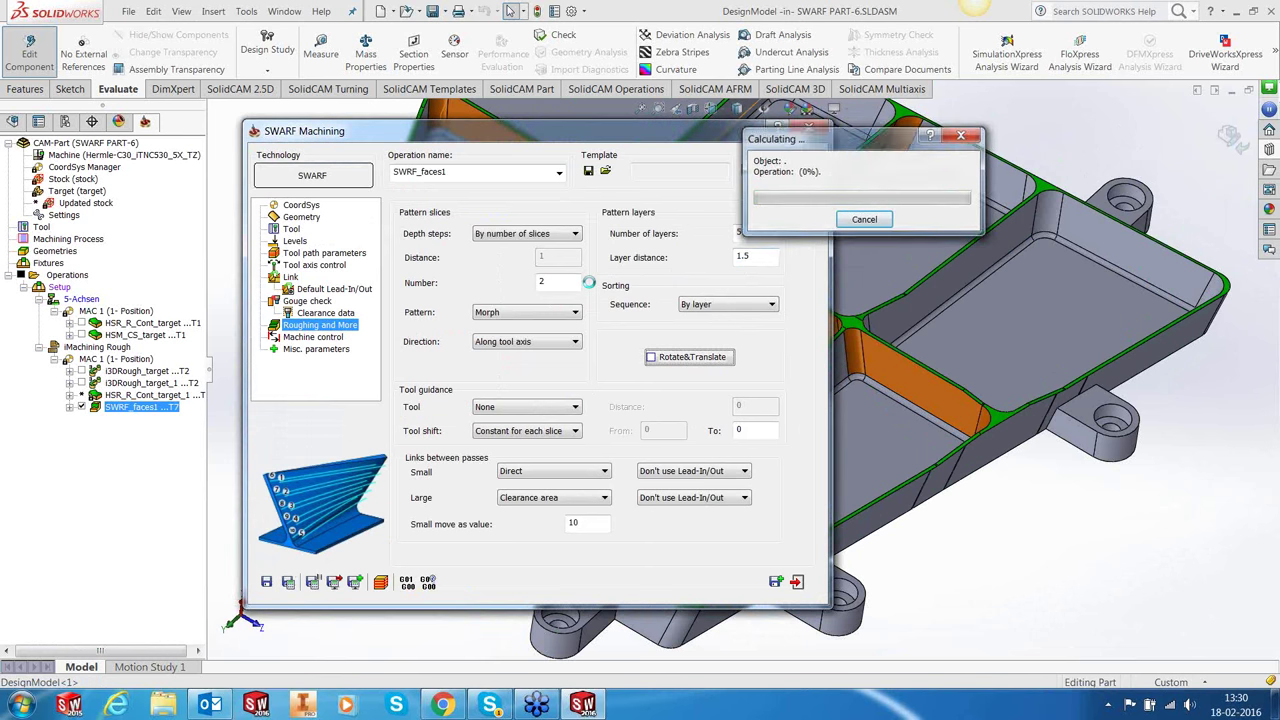
pyautogui.click(797, 583)
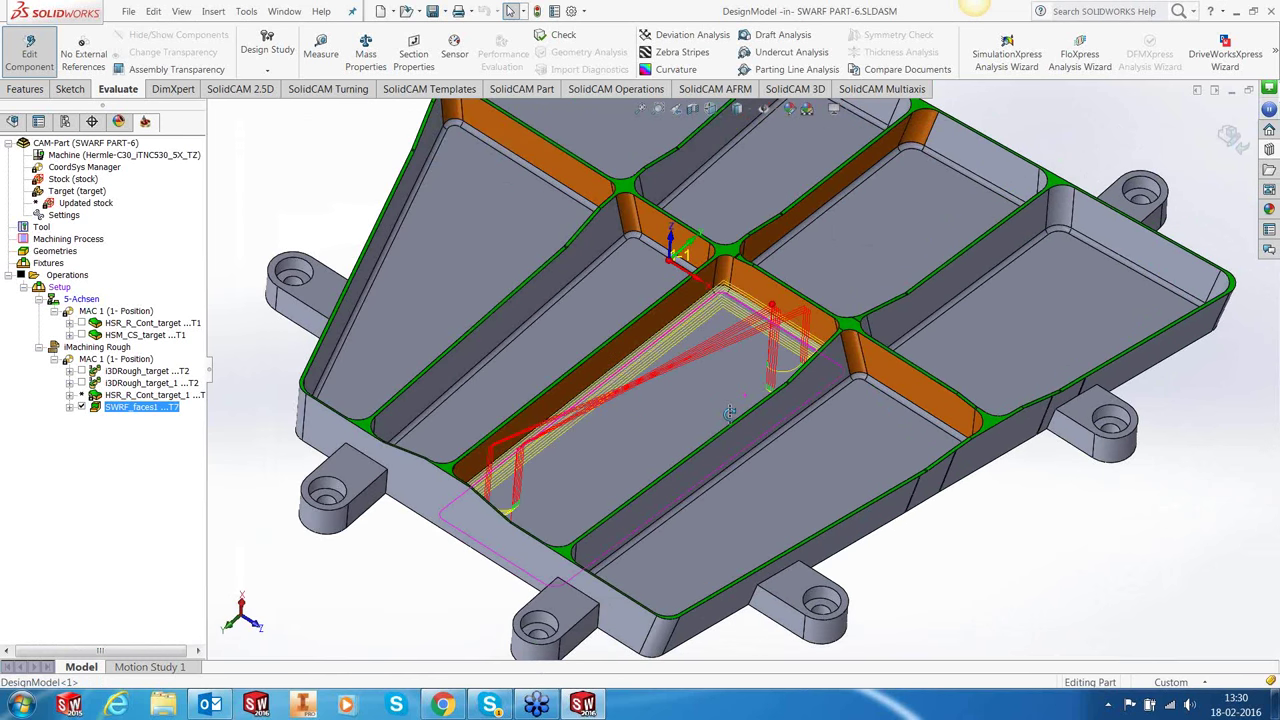
pyautogui.moveTo(733, 415)
pyautogui.mouseDown(button='middle')
pyautogui.moveTo(745, 545)
pyautogui.moveTo(735, 428)
pyautogui.mouseUp(button='middle')
# Edit SWRF_faces1 so large links between passes use lead-in/out with height 1, then recalculate and inspect the layered path.
pyautogui.doubleClick(161, 409)
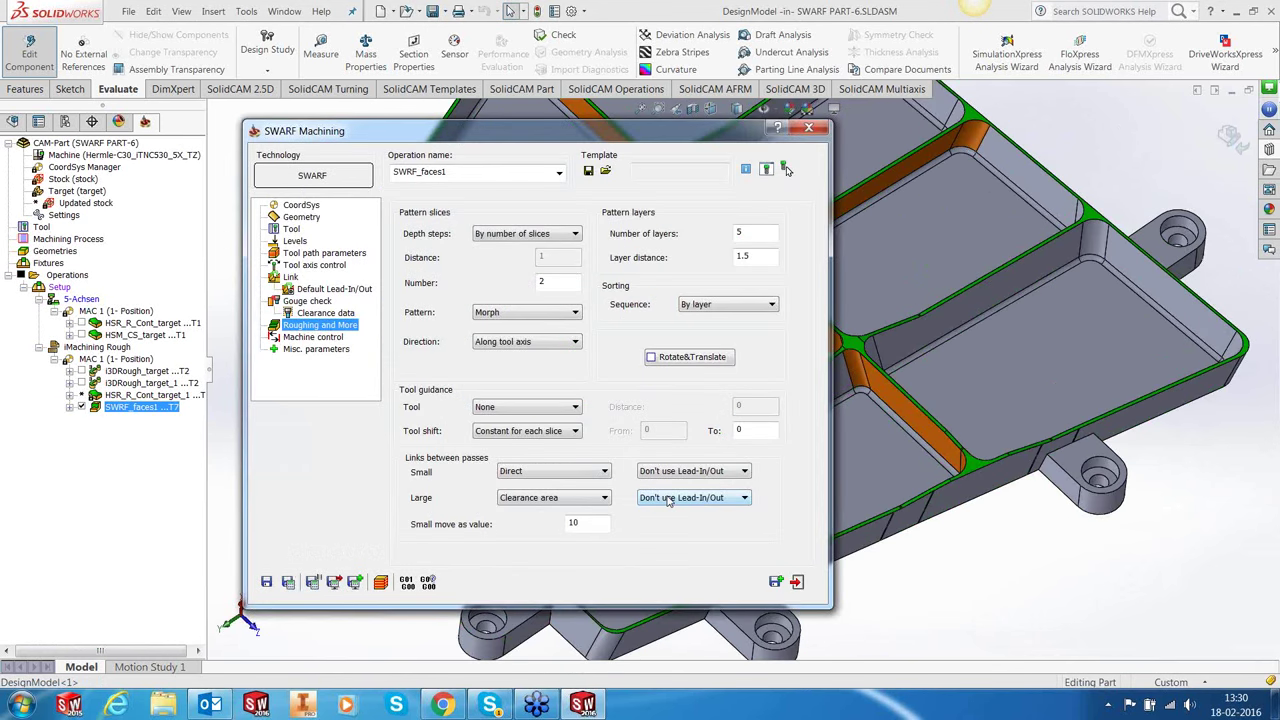
pyautogui.click(668, 497)
pyautogui.click(673, 532)
pyautogui.click(761, 497)
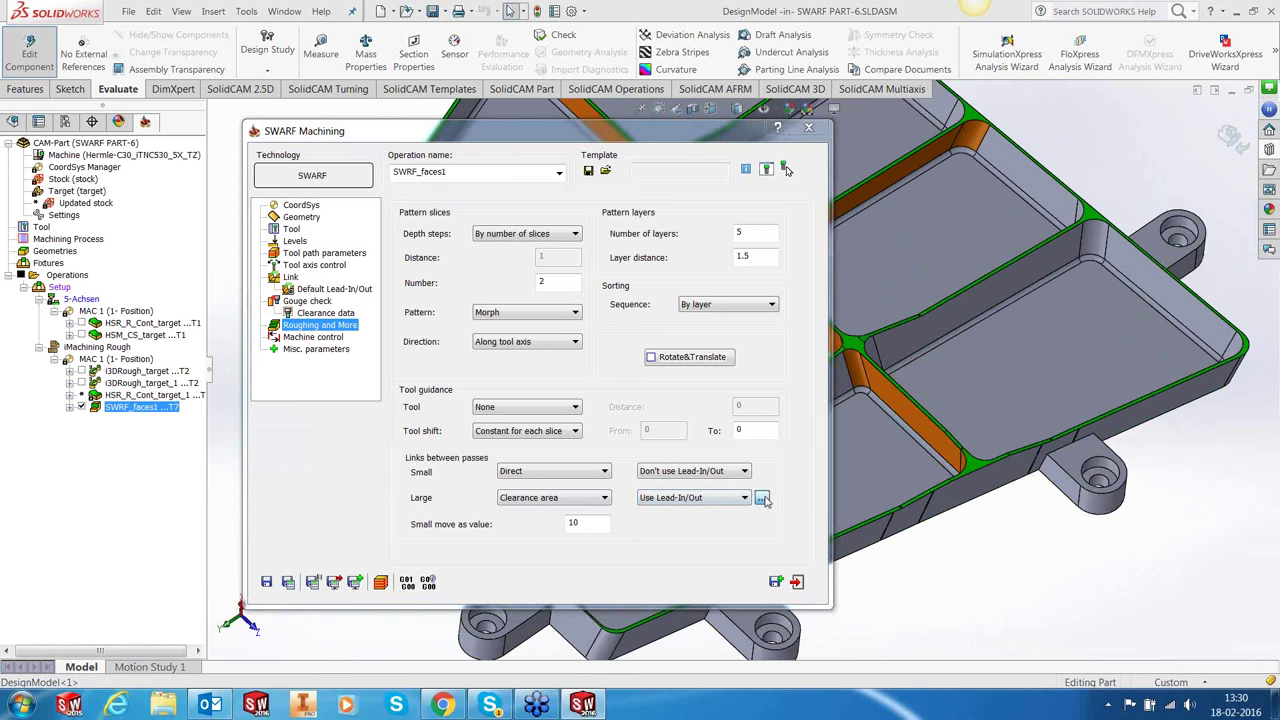
pyautogui.moveTo(418, 475); pyautogui.dragTo(297, 480)
pyautogui.write('1')
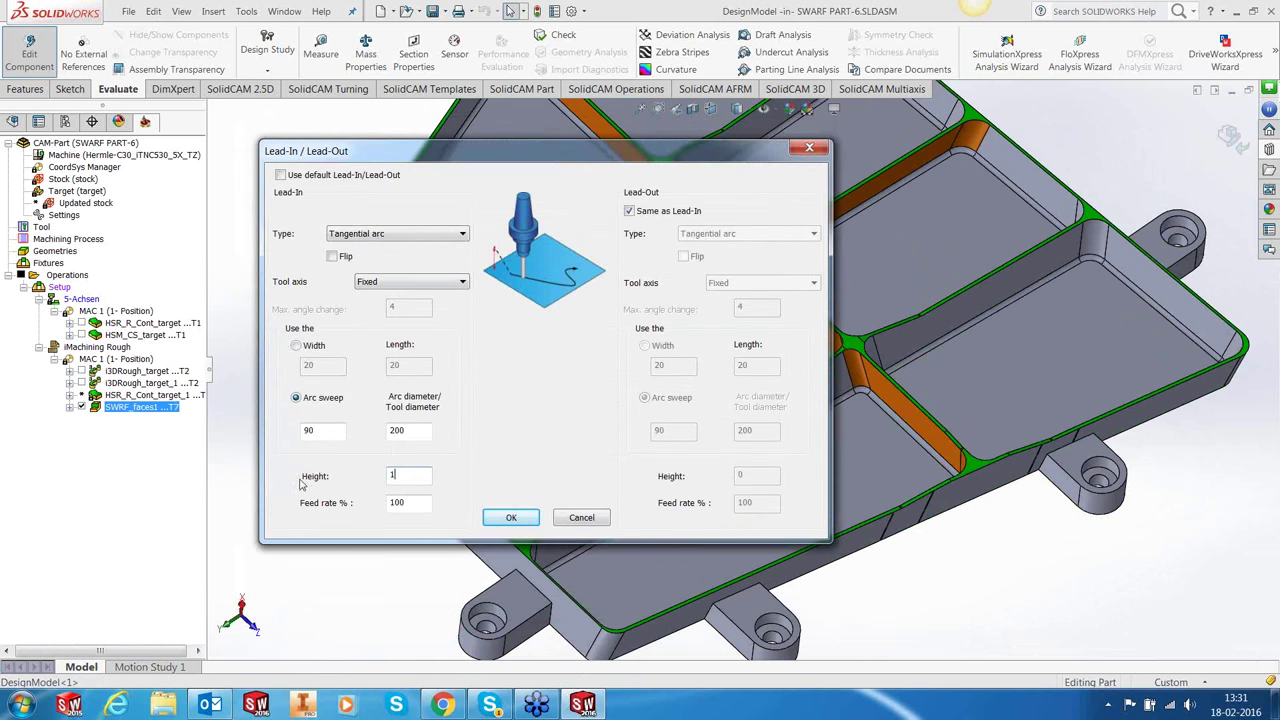
pyautogui.click(510, 518)
pyautogui.click(288, 581)
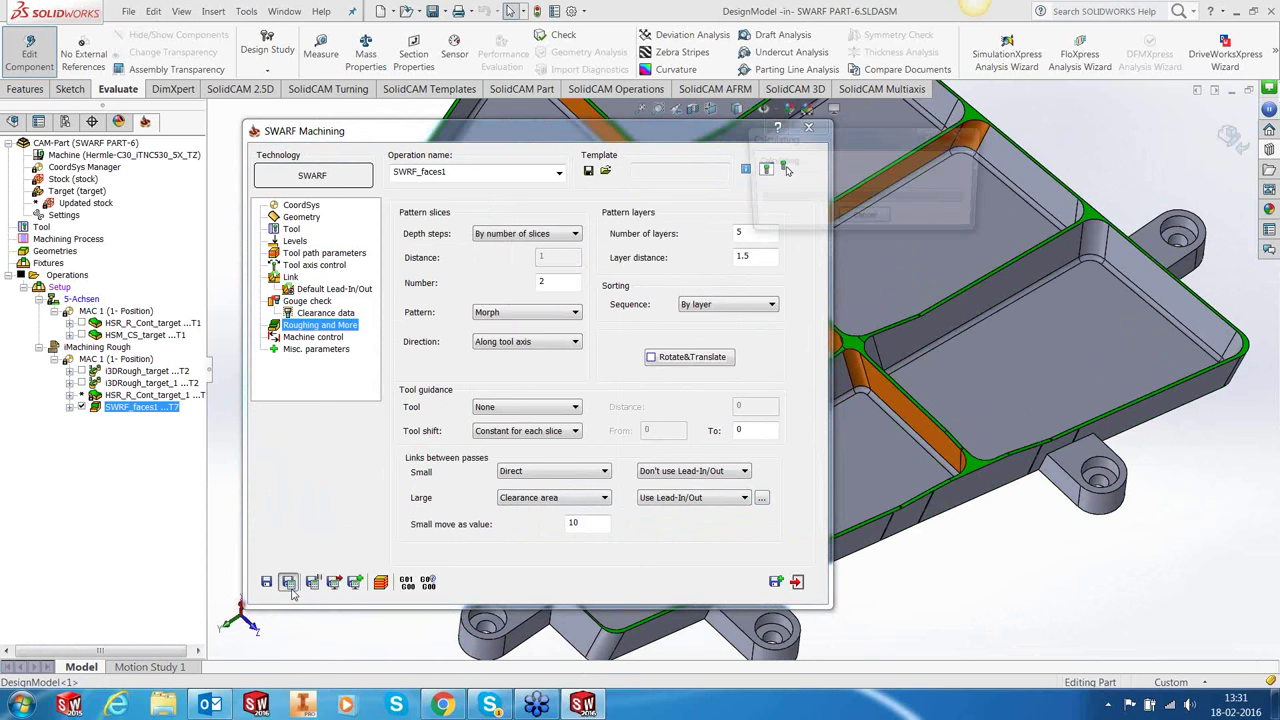
pyautogui.doubleClick(587, 138)
pyautogui.moveTo(663, 337); pyautogui.dragTo(643, 302, button='middle')
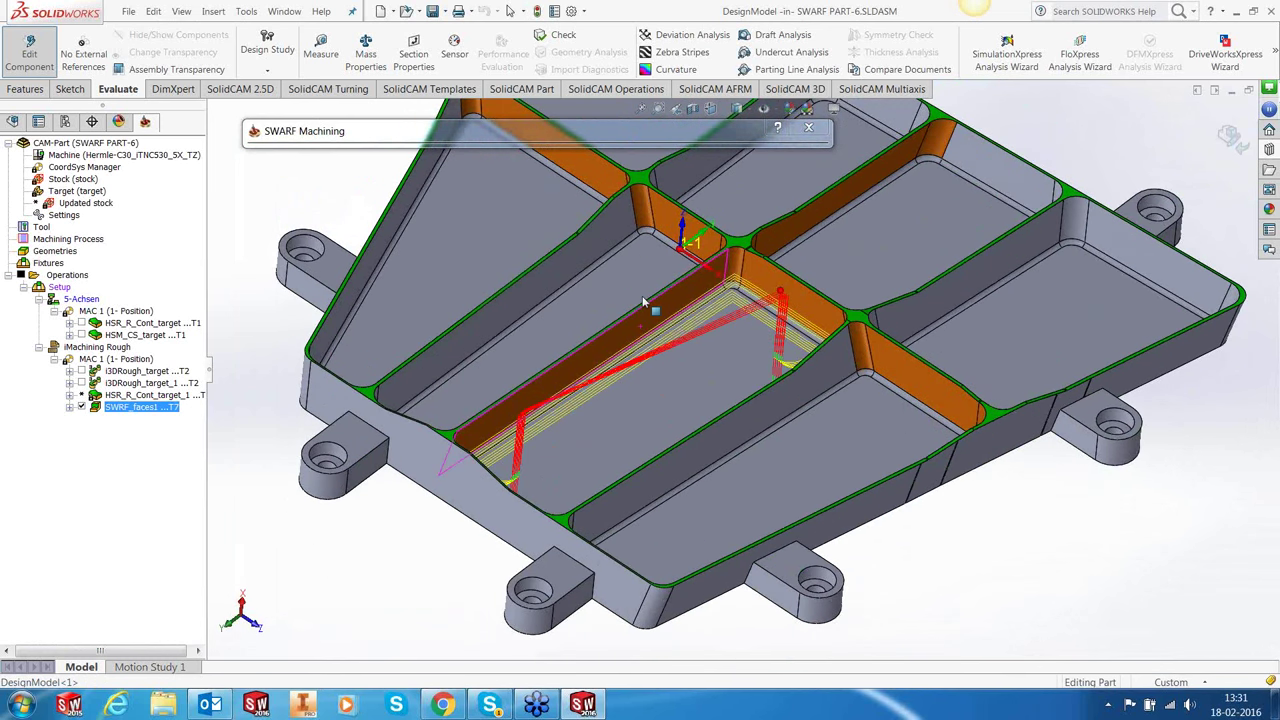
pyautogui.moveTo(752, 310); pyautogui.dragTo(775, 318, button='middle')
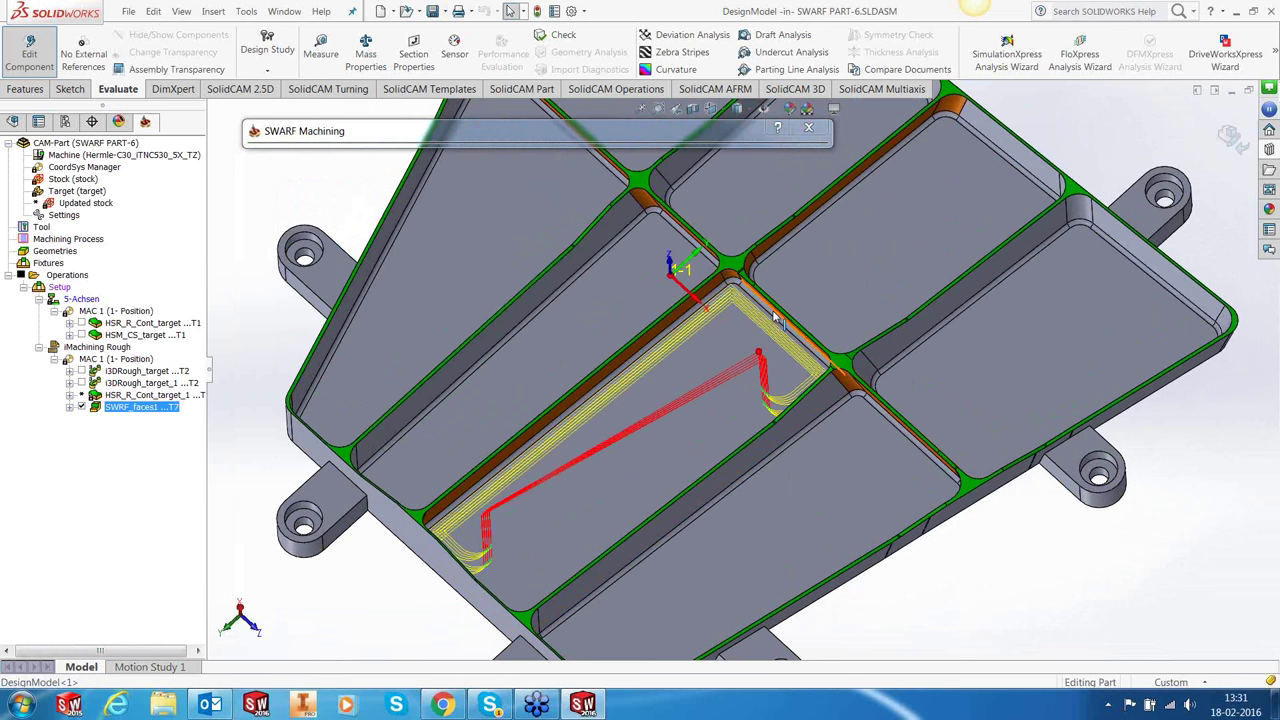
# Hide the SWRF_faces1 tool path and close the operation.
pyautogui.click(82, 407)
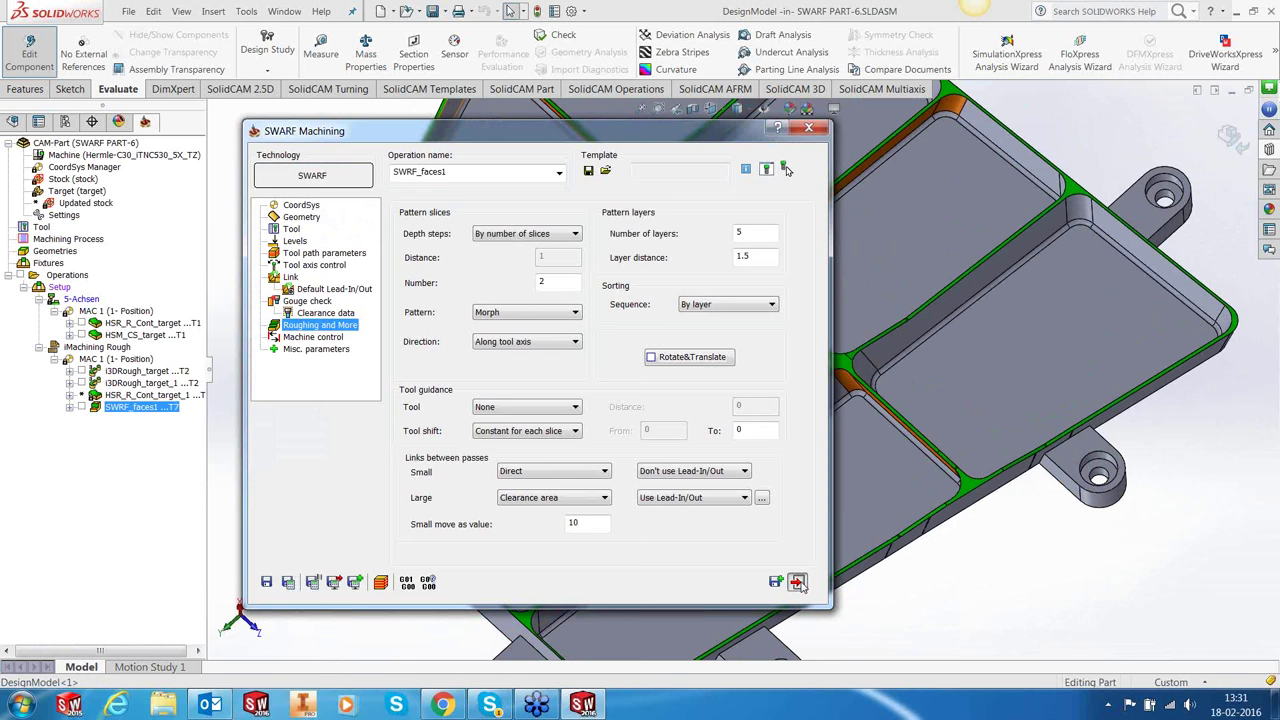
pyautogui.click(797, 582)
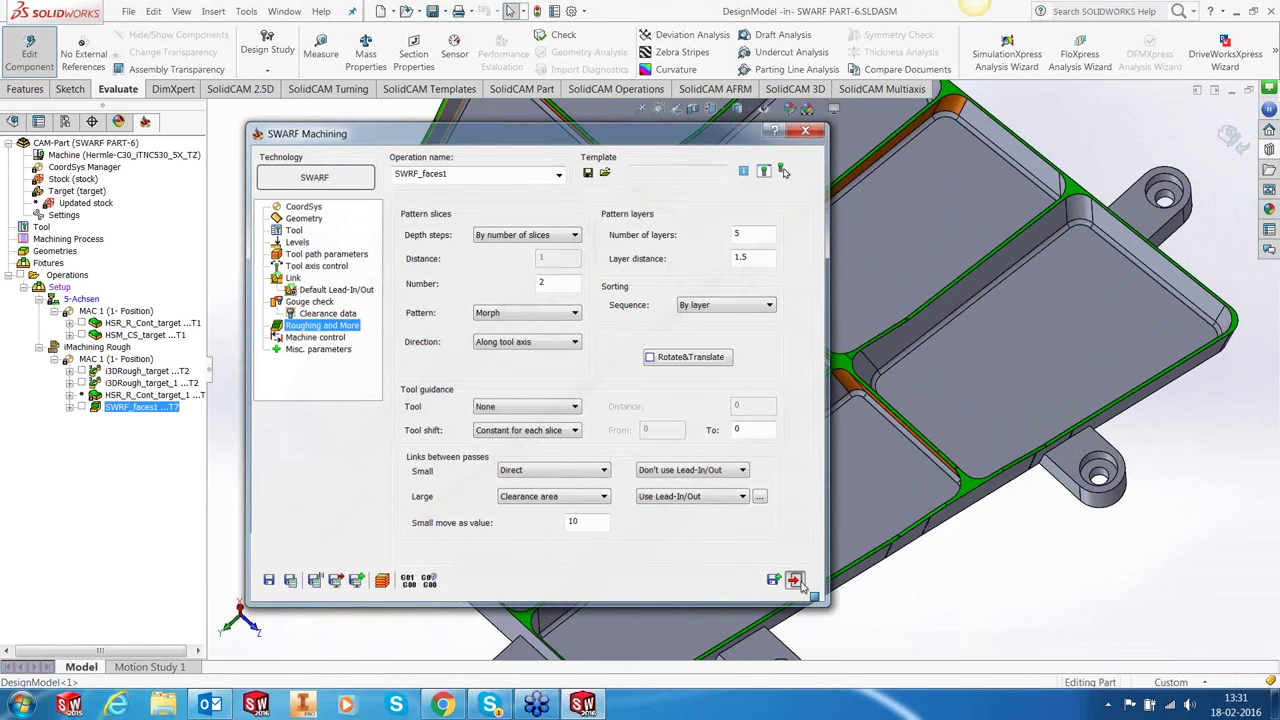
pyautogui.moveTo(624, 480); pyautogui.dragTo(740, 348, button='middle')
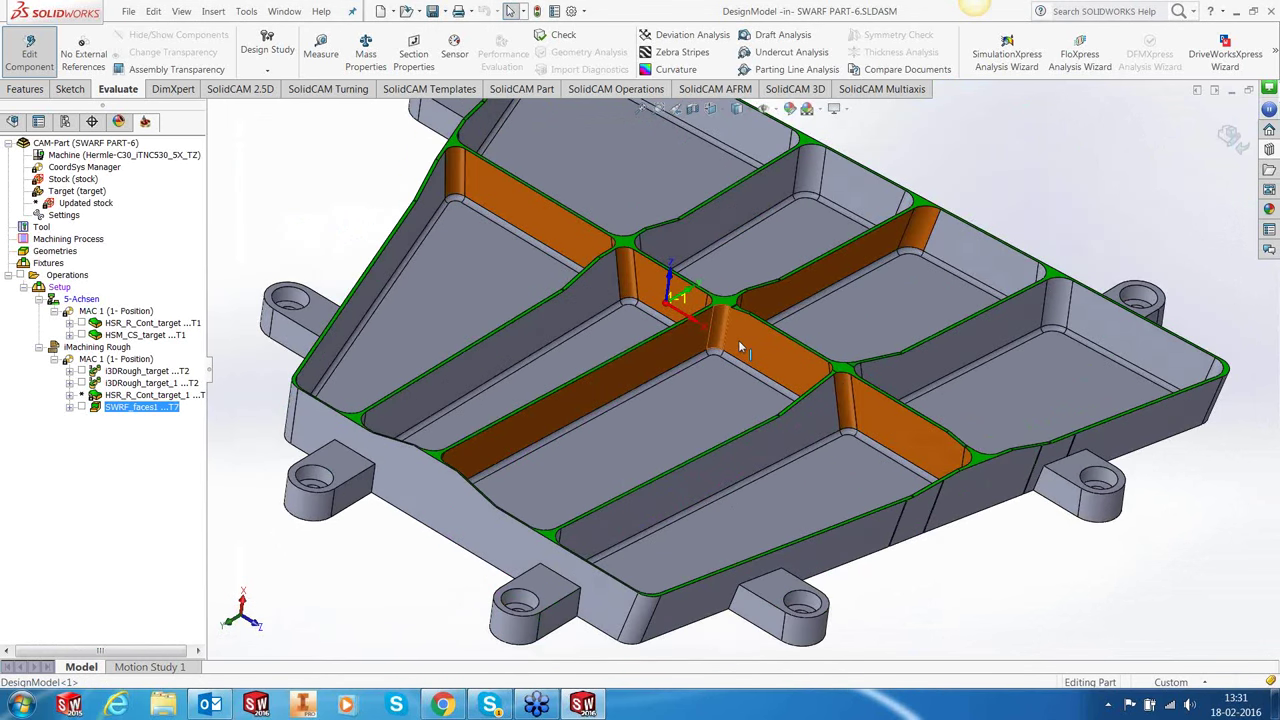
# Add a new SWARF machining operation after SWRF_faces1 and start defining its swarf surfaces.
pyautogui.rightClick(150, 411)
pyautogui.moveTo(250, 31)
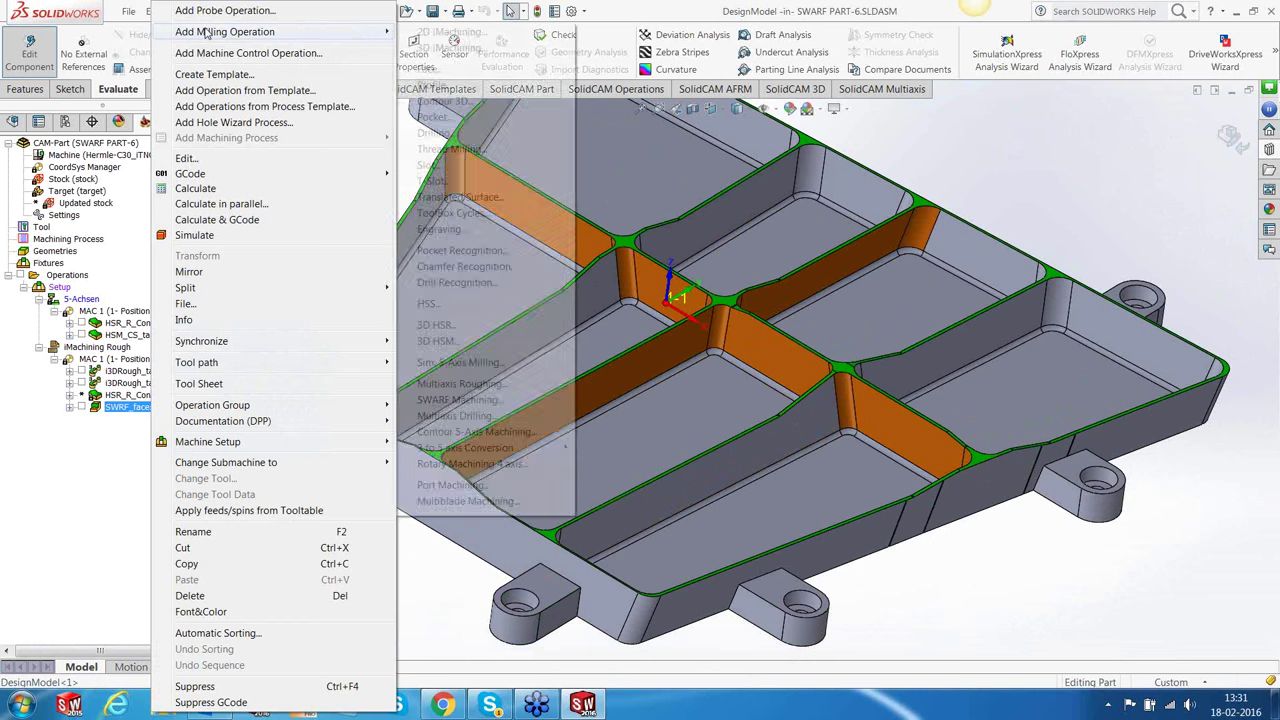
pyautogui.click(434, 400)
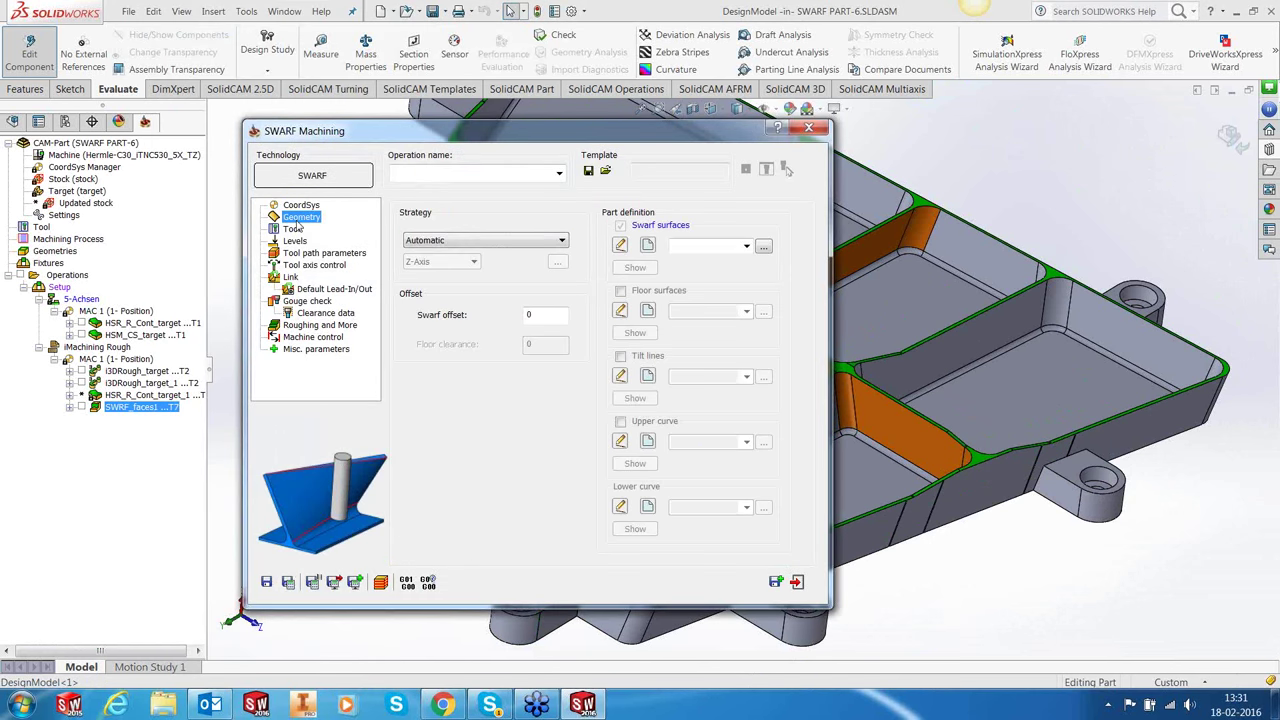
pyautogui.click(642, 250)
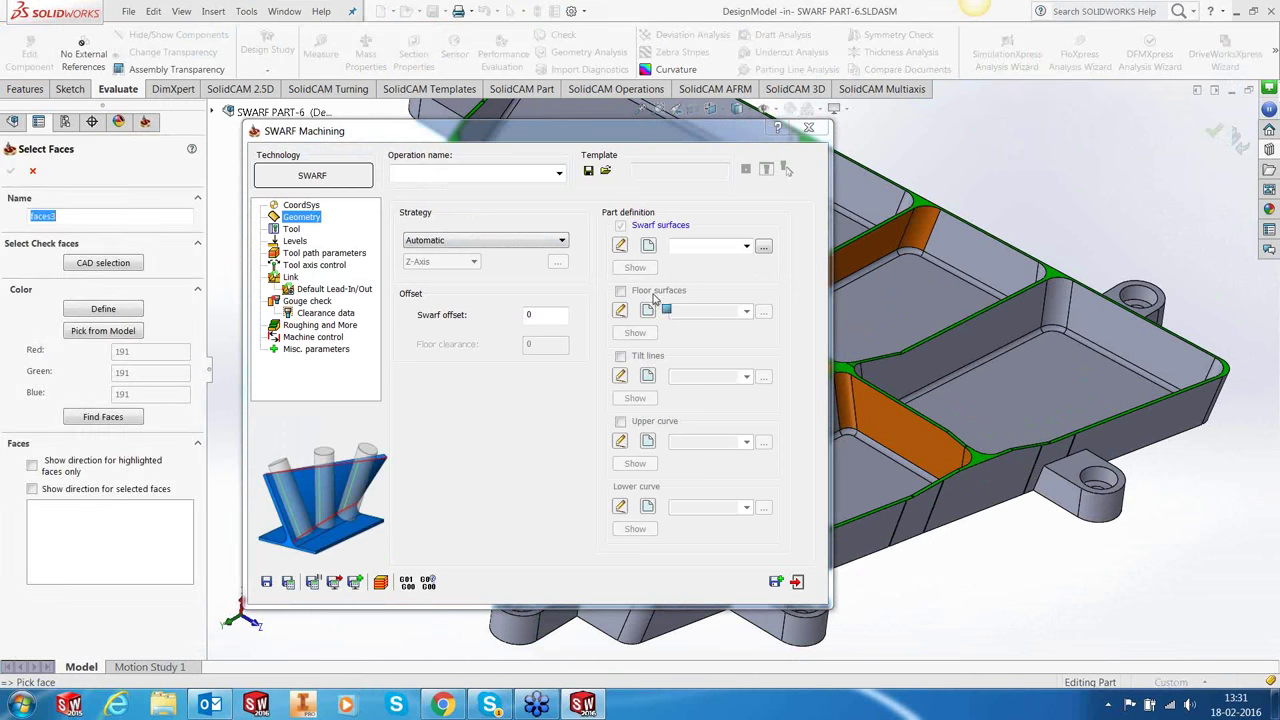
# Select all eight wall and corner faces around the front middle pocket as the swarf surfaces and accept the selection.
pyautogui.click(678, 352)
pyautogui.click(724, 334)
pyautogui.click(755, 345)
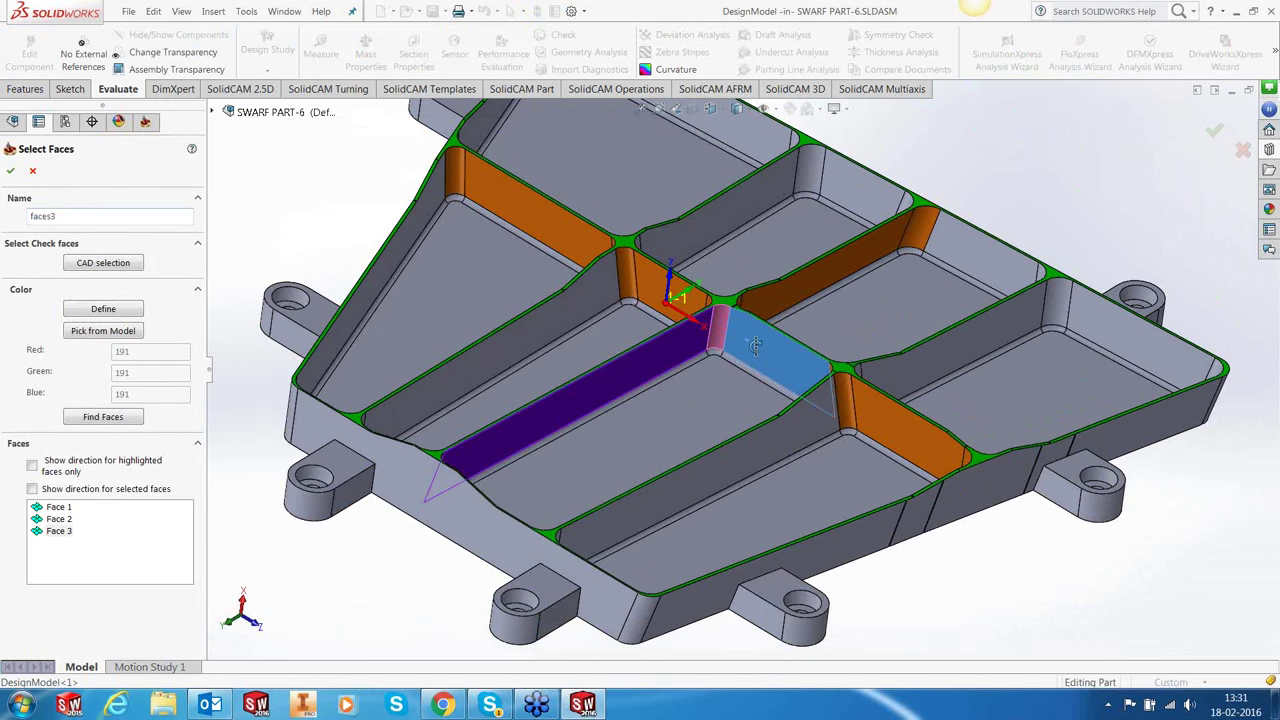
pyautogui.moveTo(755, 345); pyautogui.dragTo(800, 420, button='middle')
pyautogui.click(815, 443)
pyautogui.scroll(3, 813, 437)
pyautogui.moveTo(813, 437); pyautogui.dragTo(672, 582, button='middle')
pyautogui.scroll(-5, 673, 580)
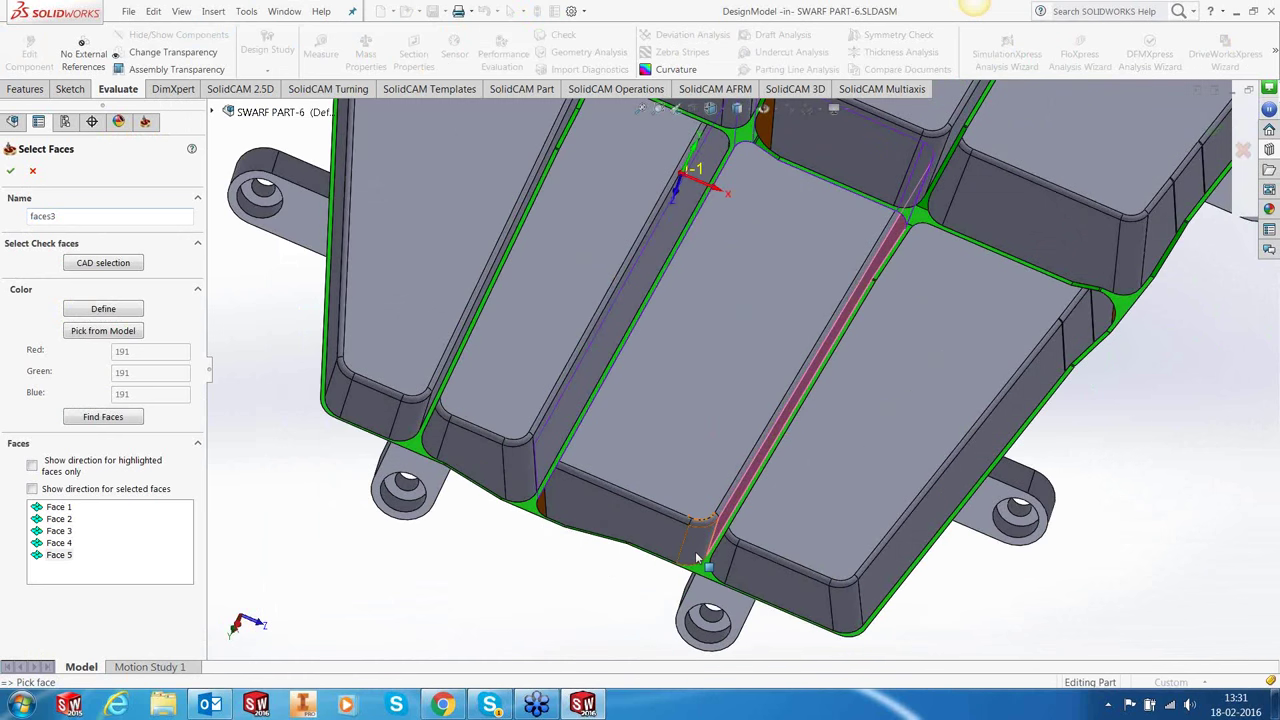
pyautogui.click(648, 466)
pyautogui.moveTo(621, 446); pyautogui.dragTo(677, 163, button='middle')
pyautogui.click(549, 484)
pyautogui.scroll(-1, 677, 170)
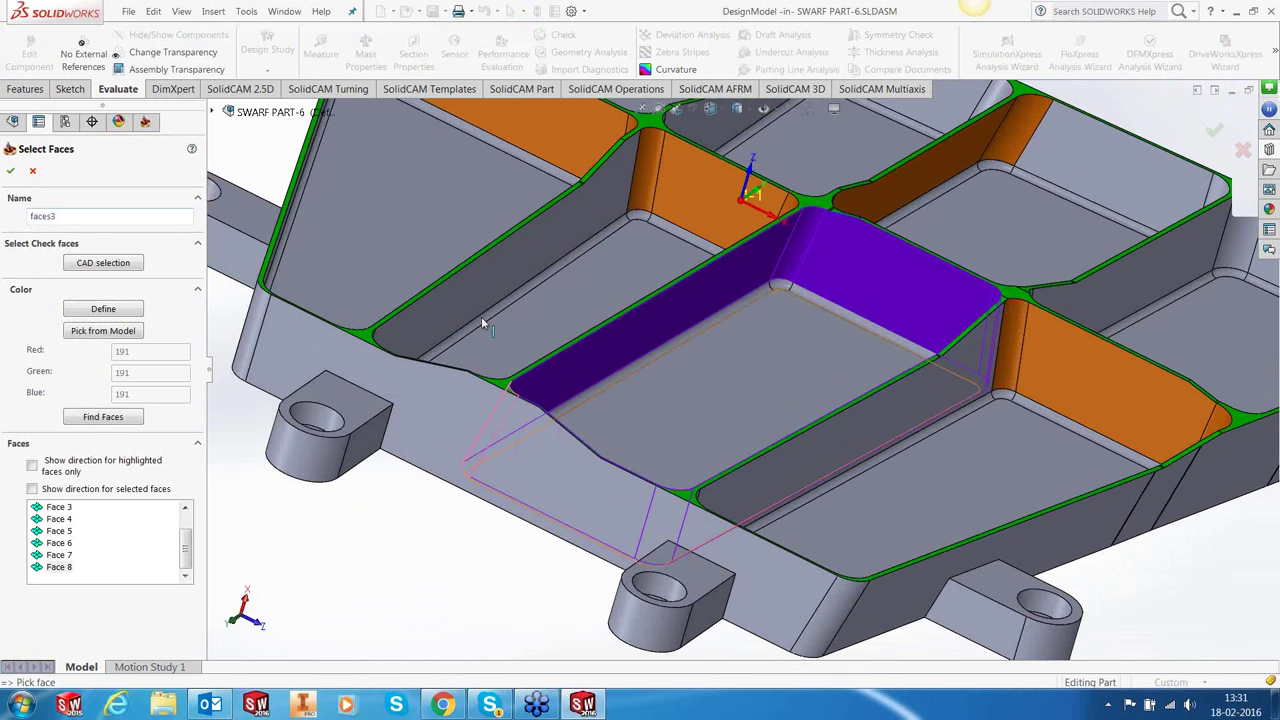
pyautogui.click(11, 171)
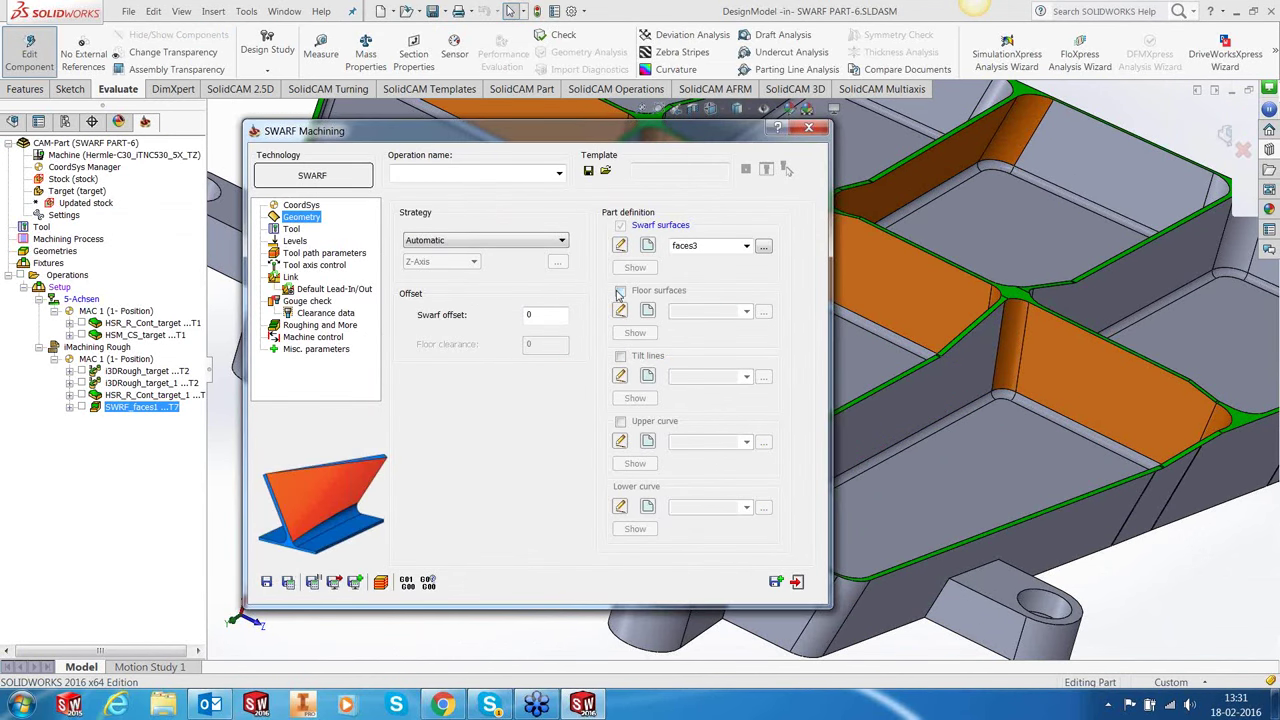
# Enable floor surfaces for the new SWARF operation and assign the faces2 geometry to them.
pyautogui.click(620, 290)
pyautogui.click(764, 313)
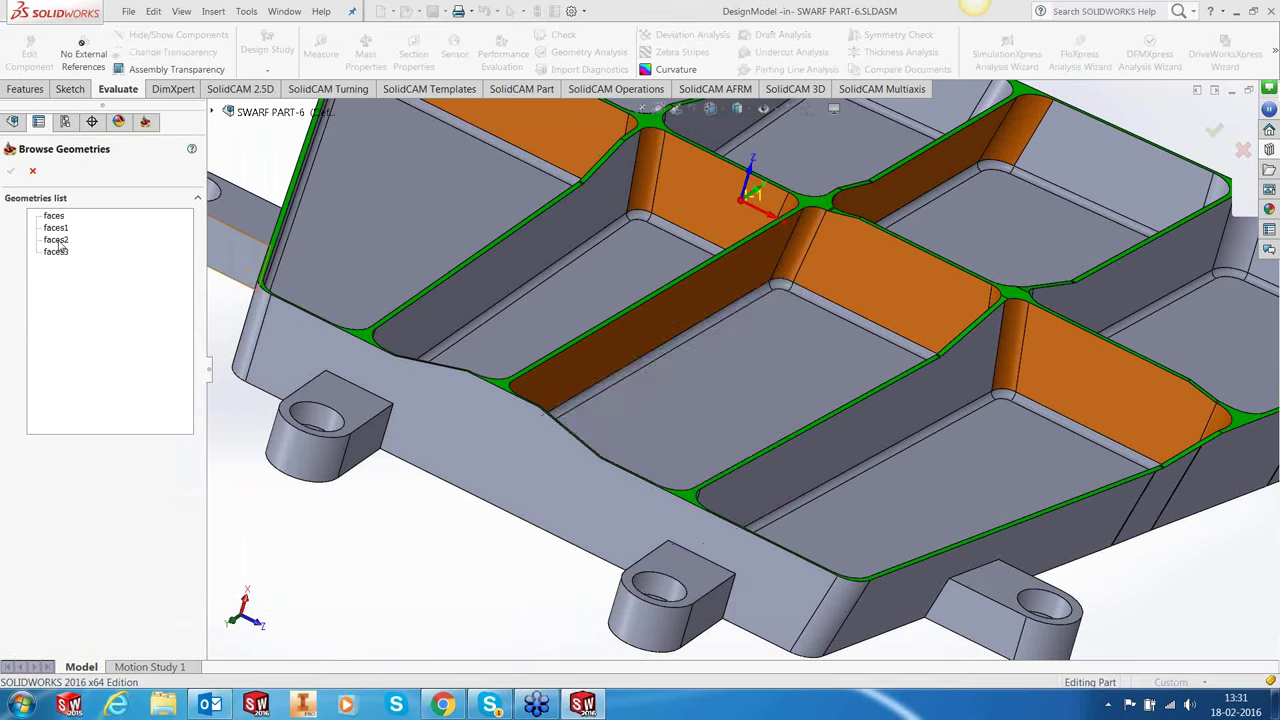
pyautogui.click(57, 241)
pyautogui.click(11, 172)
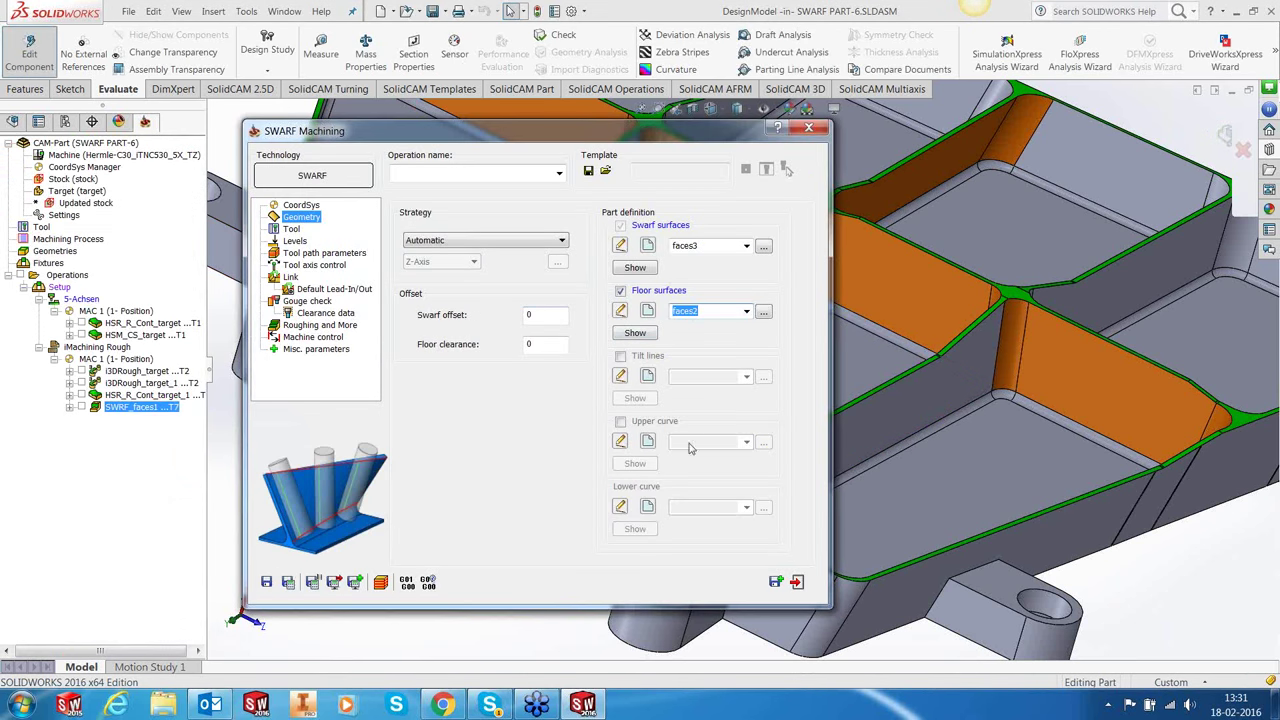
# Assign tool 9 from the part tool table to the new SWARF operation.
pyautogui.click(292, 231)
pyautogui.click(493, 400)
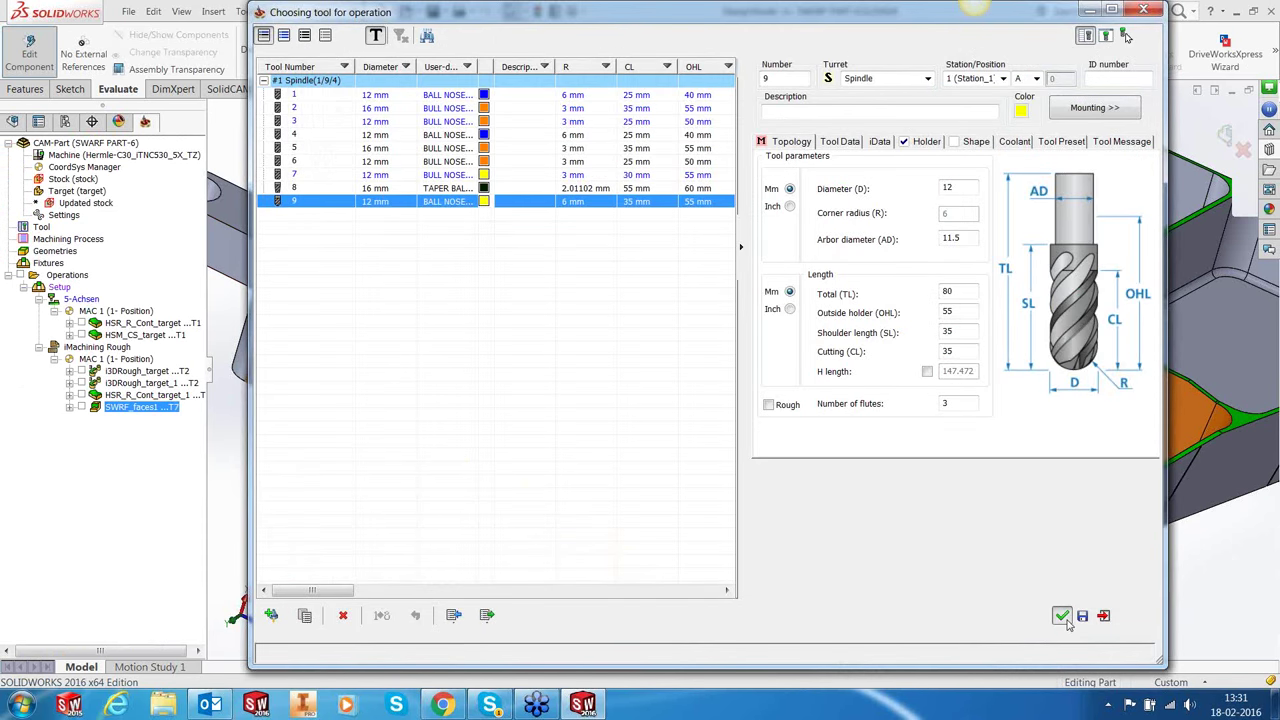
pyautogui.click(1066, 618)
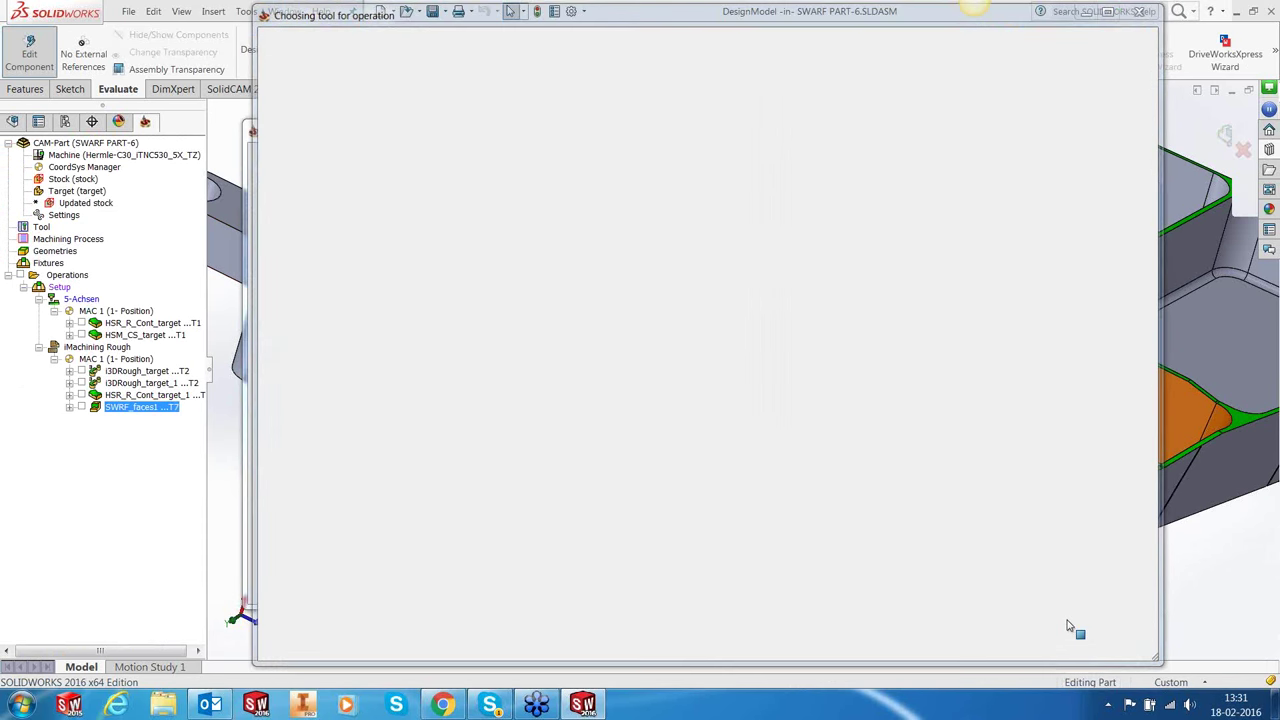
# Set the machining side in the SWARF operation's tool path parameters to Surface normal.
pyautogui.click(296, 241)
pyautogui.click(300, 253)
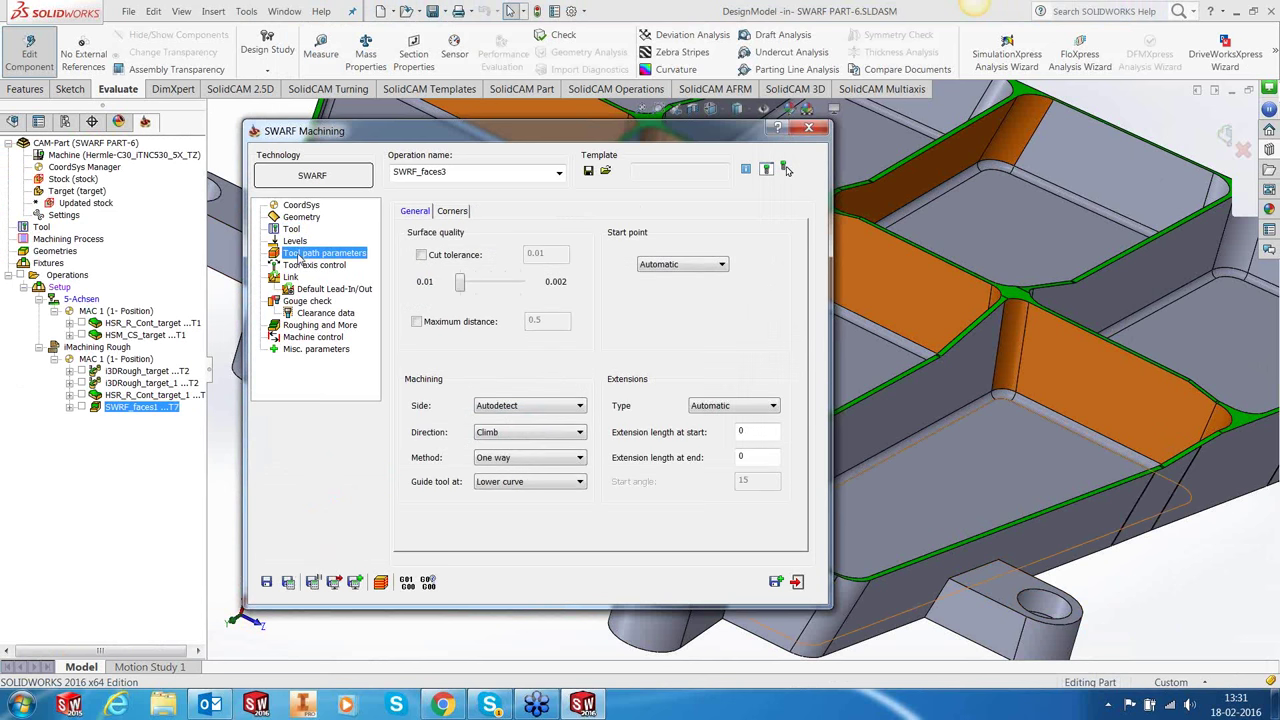
pyautogui.click(562, 408)
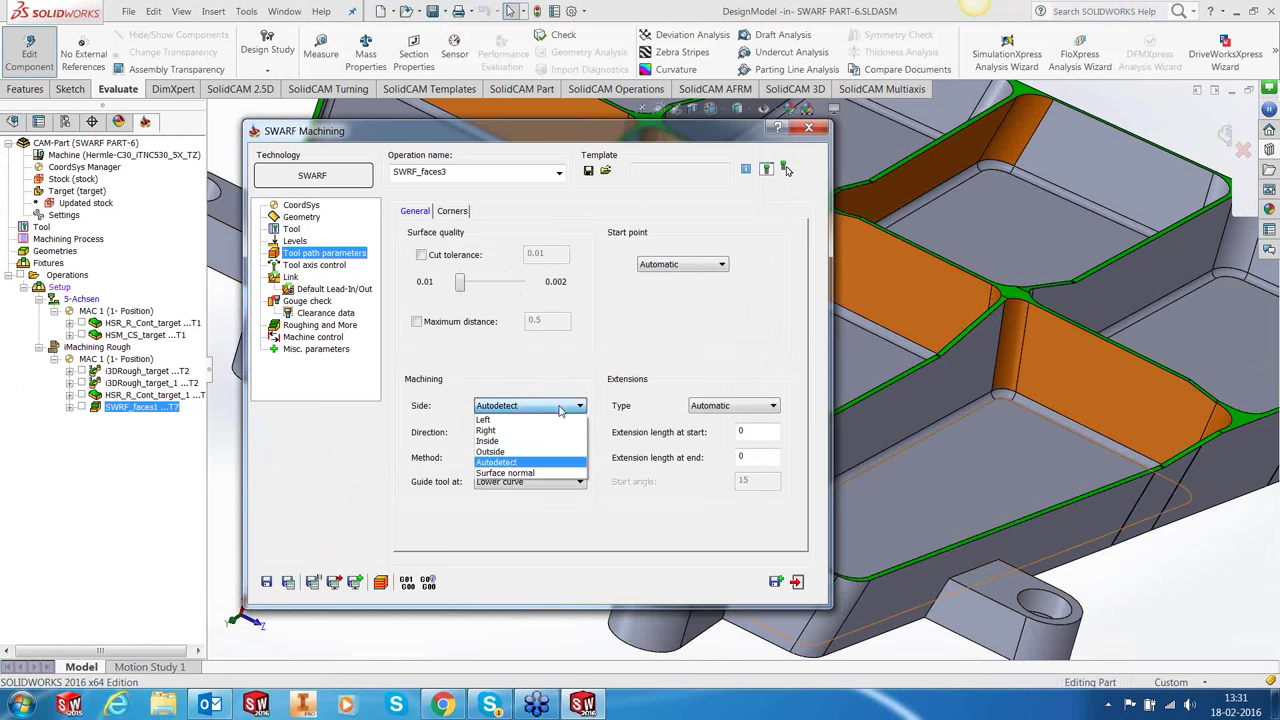
pyautogui.click(522, 474)
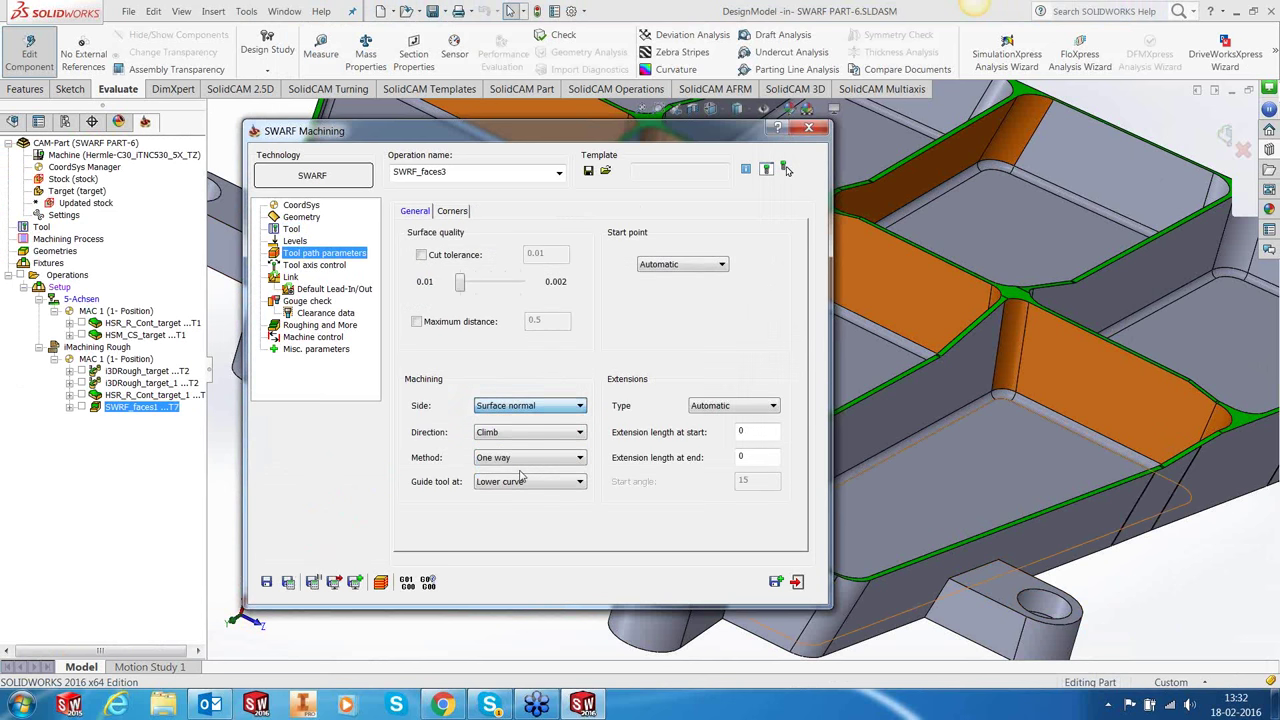
# Set the number of pattern slices in the SWARF operation's roughing settings to 2.
pyautogui.click(287, 327)
pyautogui.doubleClick(550, 282)
pyautogui.write('2')
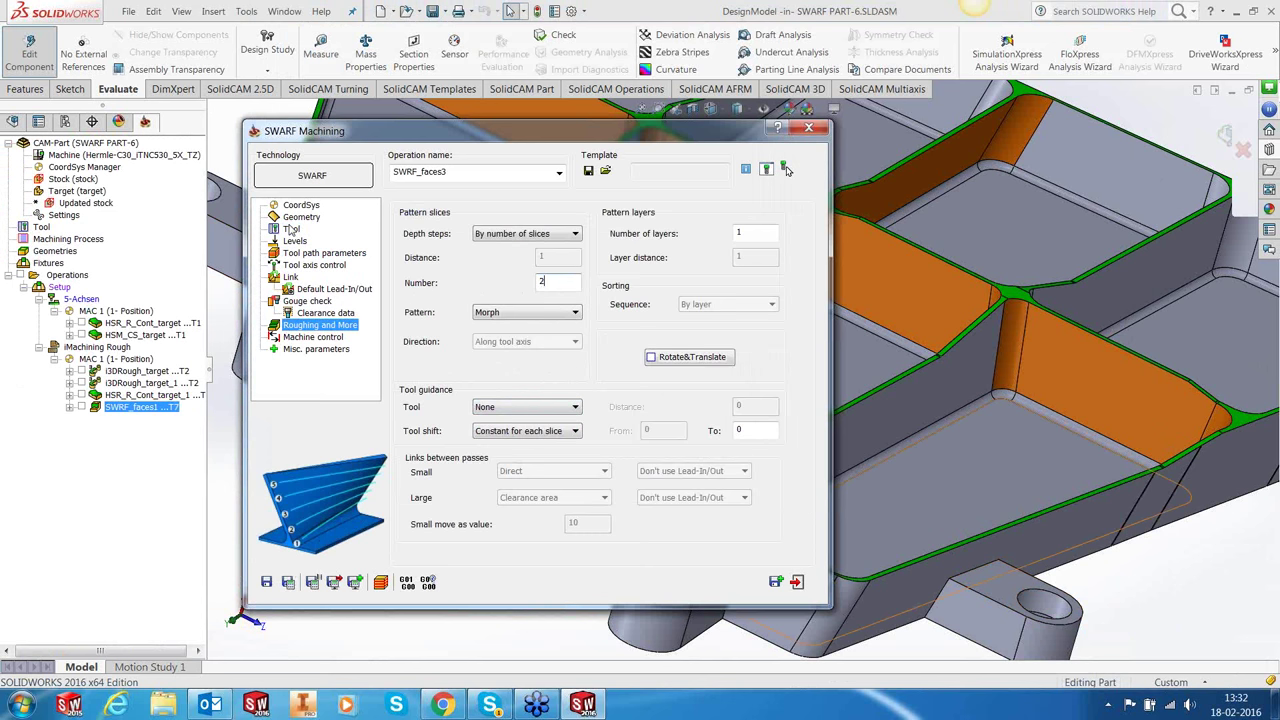
# Enable a lead-in for the SWARF operation's first entry and a lead-out for its last exit.
pyautogui.click(290, 277)
pyautogui.click(677, 251)
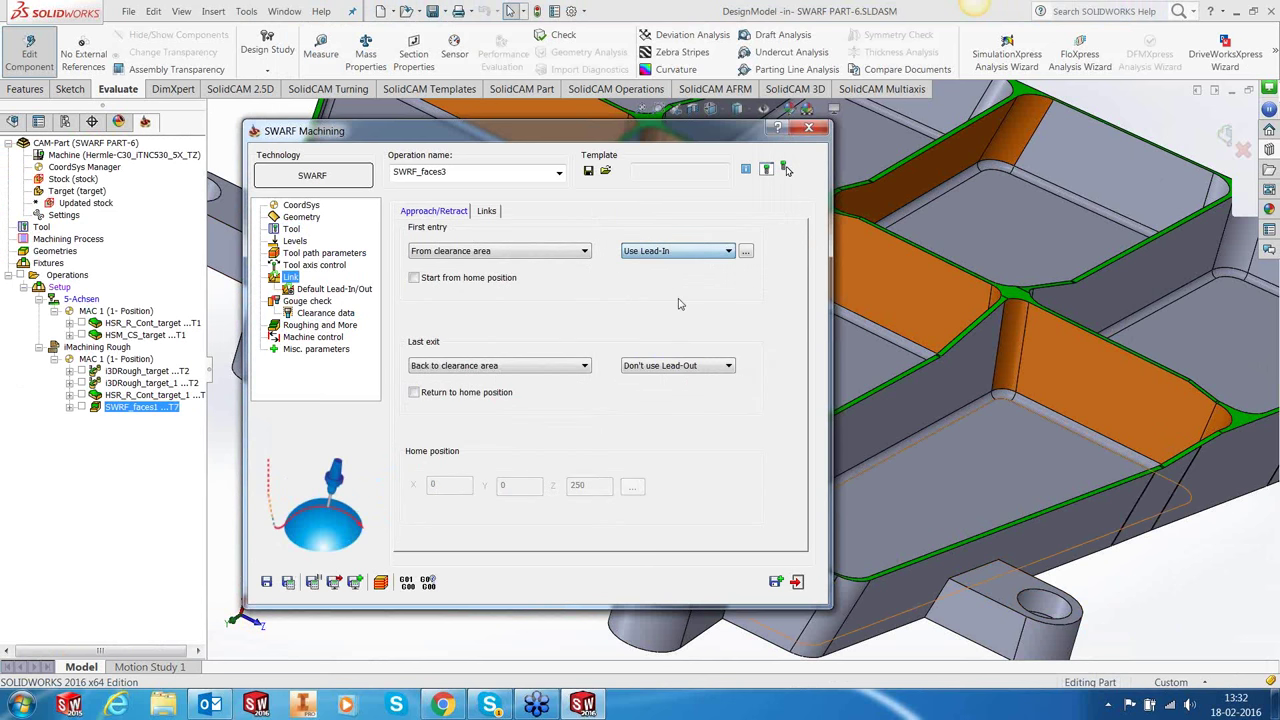
pyautogui.click(660, 272)
pyautogui.click(677, 365)
pyautogui.click(665, 387)
# Stop using the default lead-in for the first entry and set the lead-in height to 1.
pyautogui.click(745, 251)
pyautogui.click(527, 180)
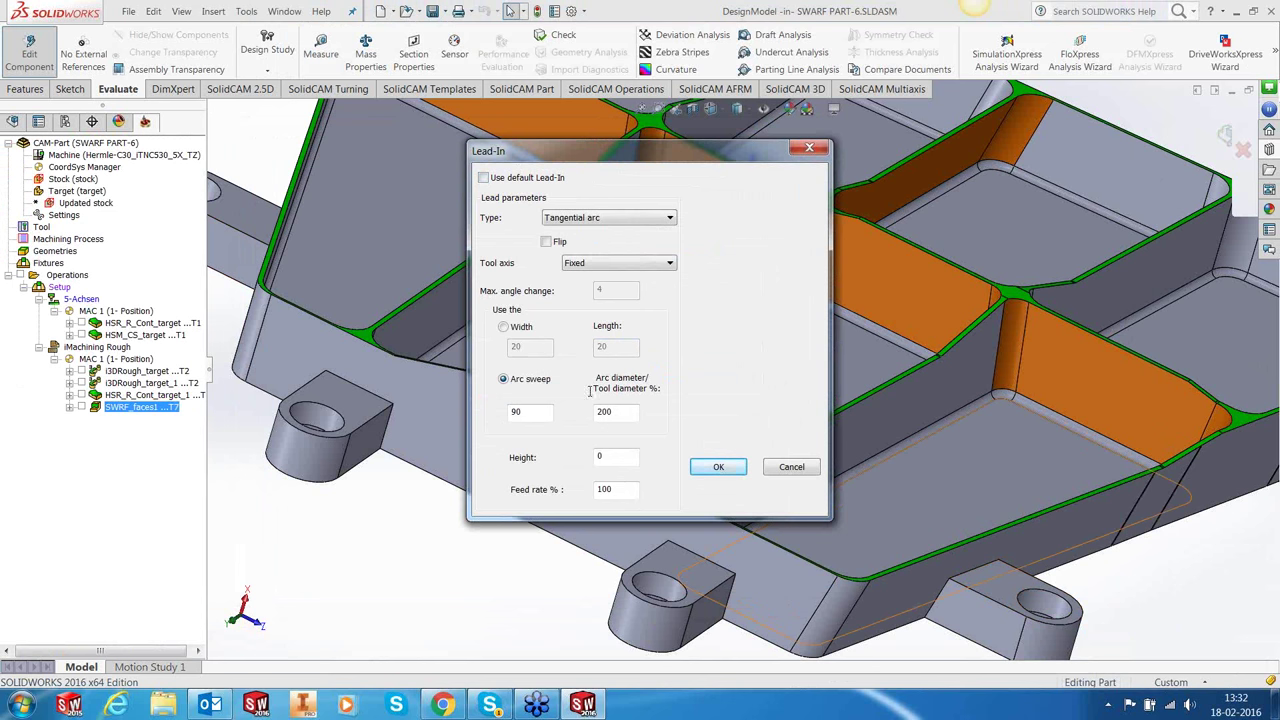
pyautogui.click(610, 458)
pyautogui.press('BackSpace')
pyautogui.write('1')
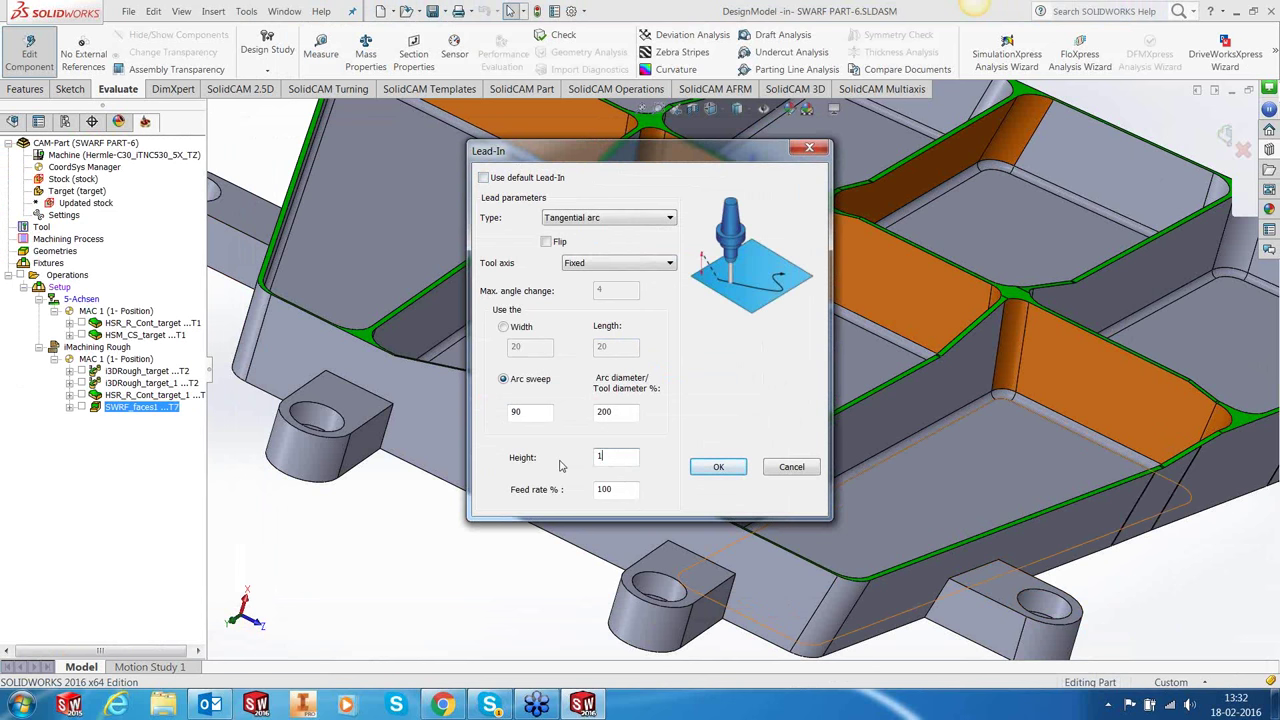
pyautogui.click(718, 467)
# Stop using the default lead-out for the last exit and set the lead-out height to 1.
pyautogui.click(745, 366)
pyautogui.click(484, 177)
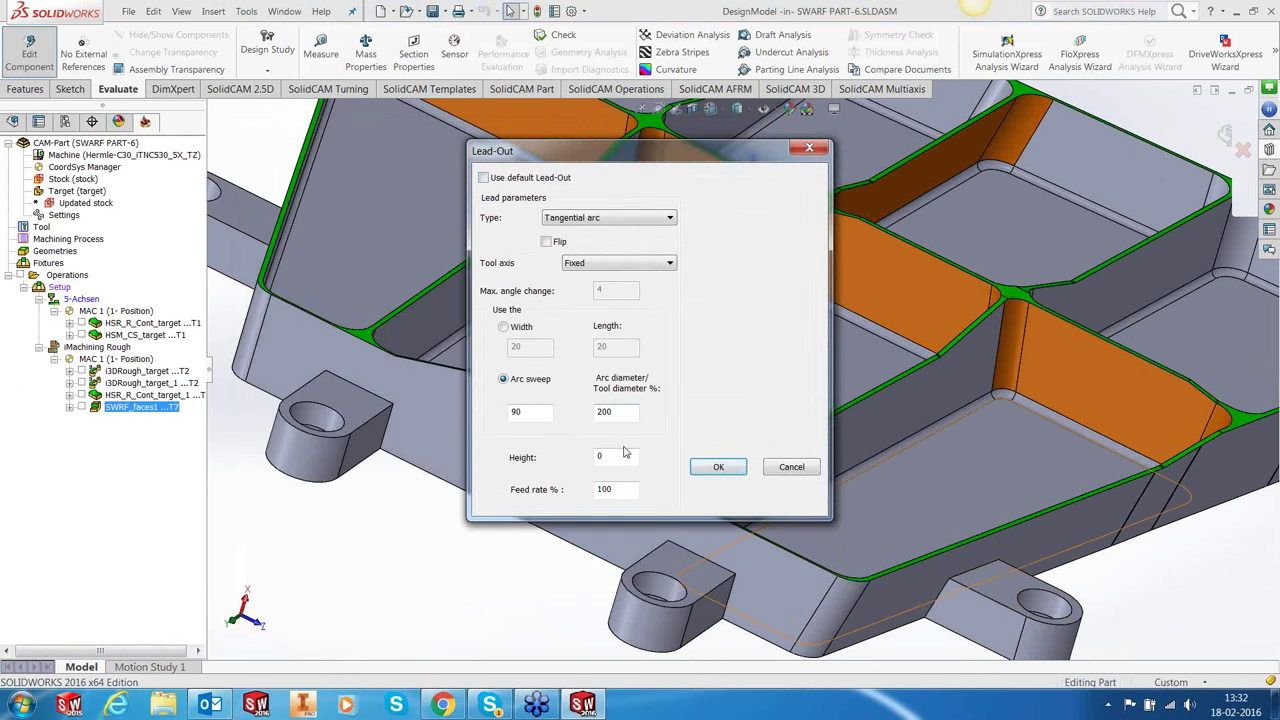
pyautogui.moveTo(613, 457); pyautogui.dragTo(557, 458)
pyautogui.write('1')
pyautogui.click(716, 470)
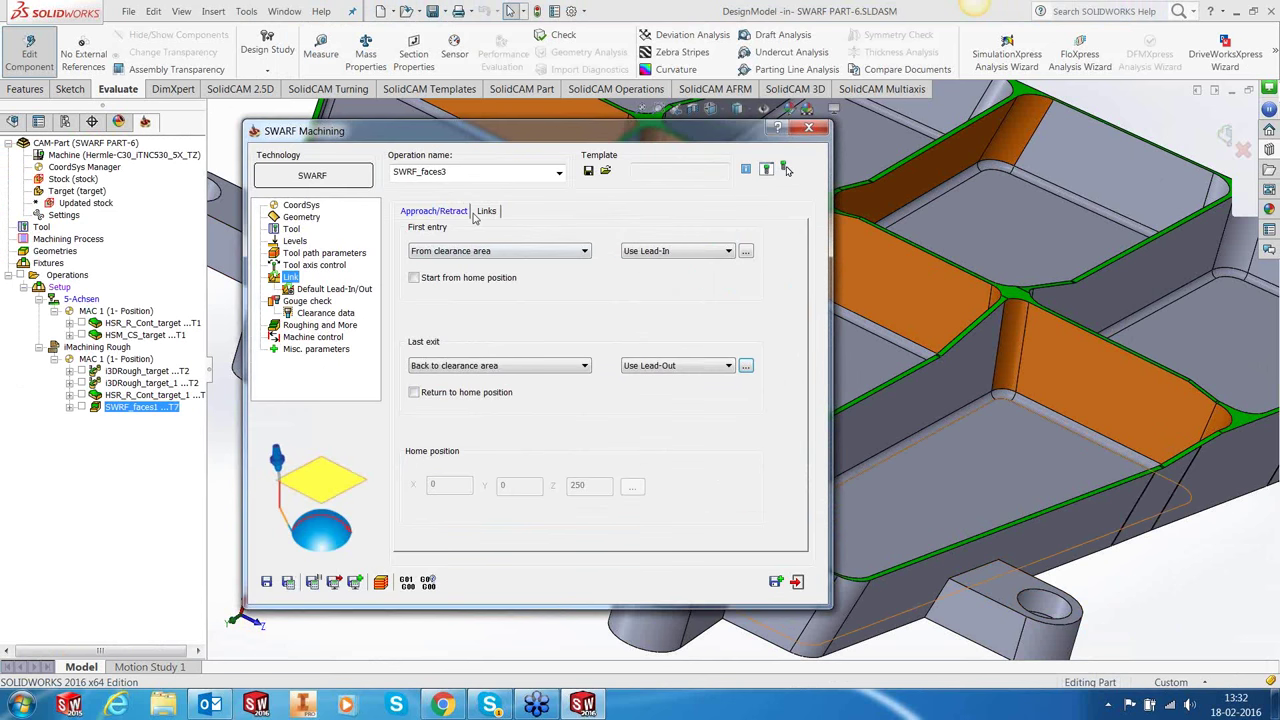
# Use lead-in/out for large links between slices, with a non-default tangential arc of height 1 and the lead-out same as the lead-in.
pyautogui.click(486, 211)
pyautogui.click(746, 382)
pyautogui.click(745, 393)
pyautogui.click(764, 383)
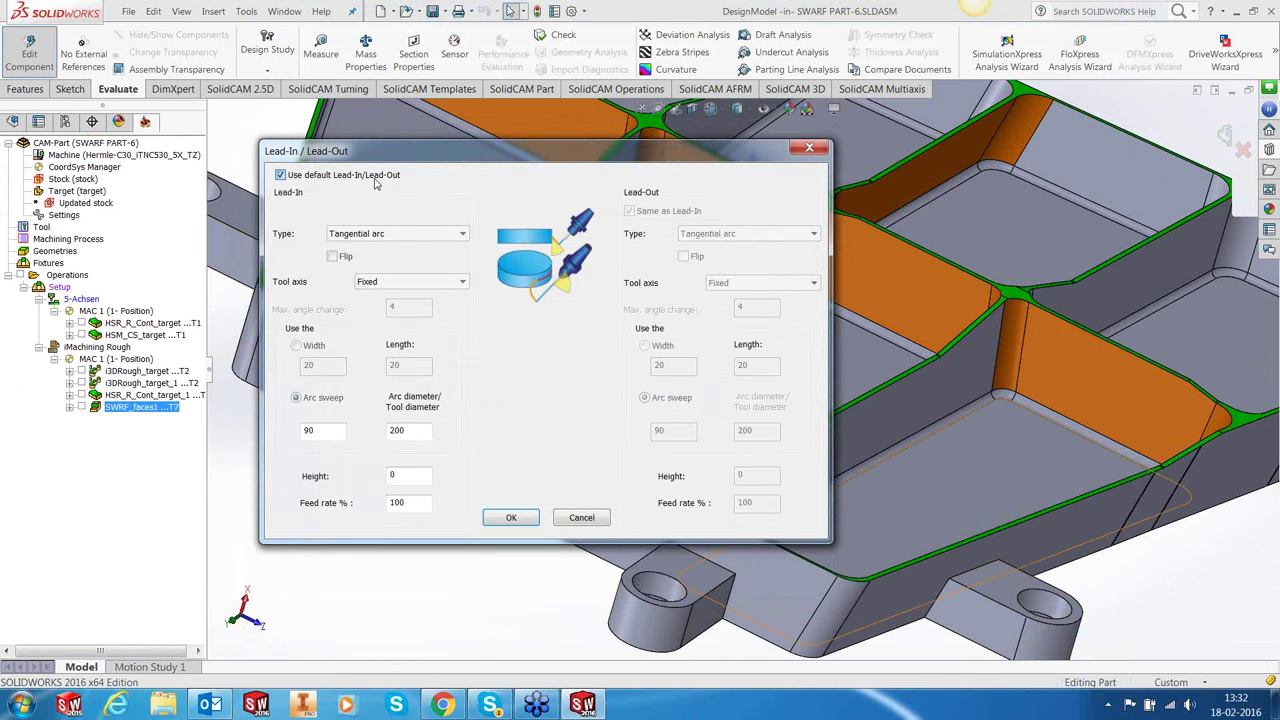
pyautogui.click(510, 519)
# Save and calculate the SWRF_faces3 operation, close it and inspect the resulting tool path in the pocket.
pyautogui.click(289, 584)
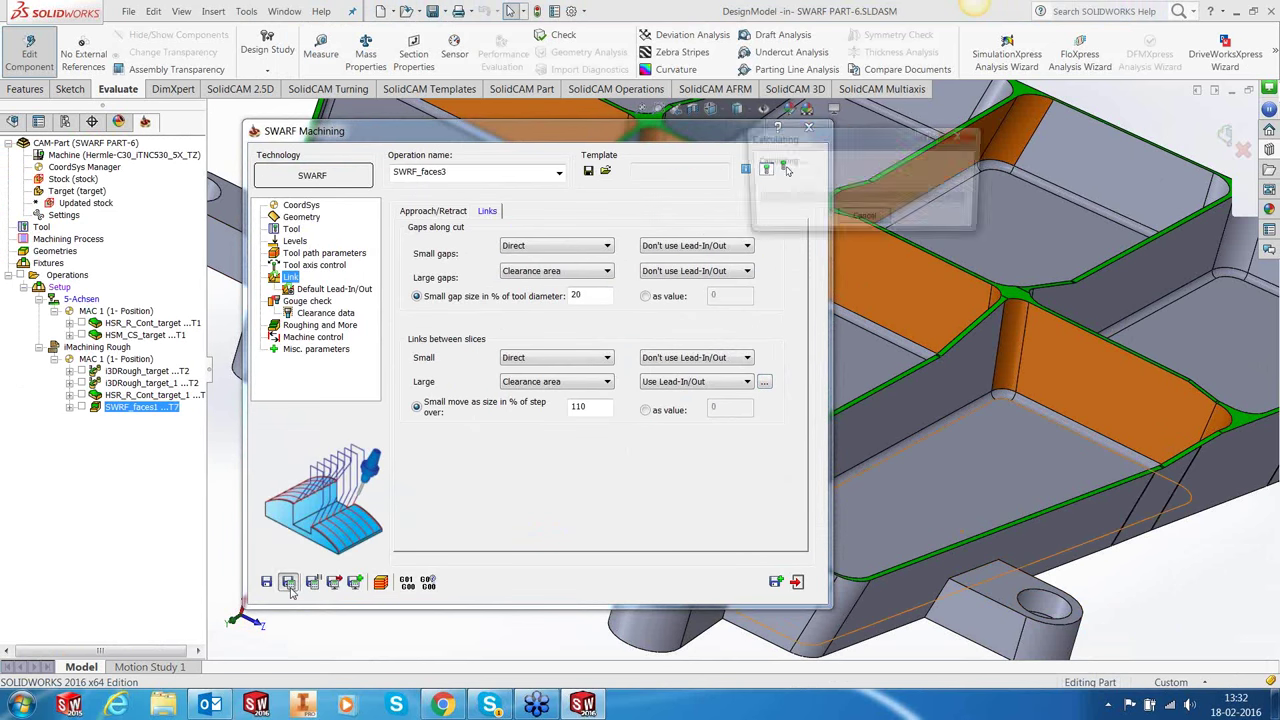
pyautogui.click(798, 583)
pyautogui.moveTo(801, 381); pyautogui.dragTo(777, 365, button='middle')
pyautogui.scroll(3, 808, 415)
pyautogui.scroll(-3, 777, 365)
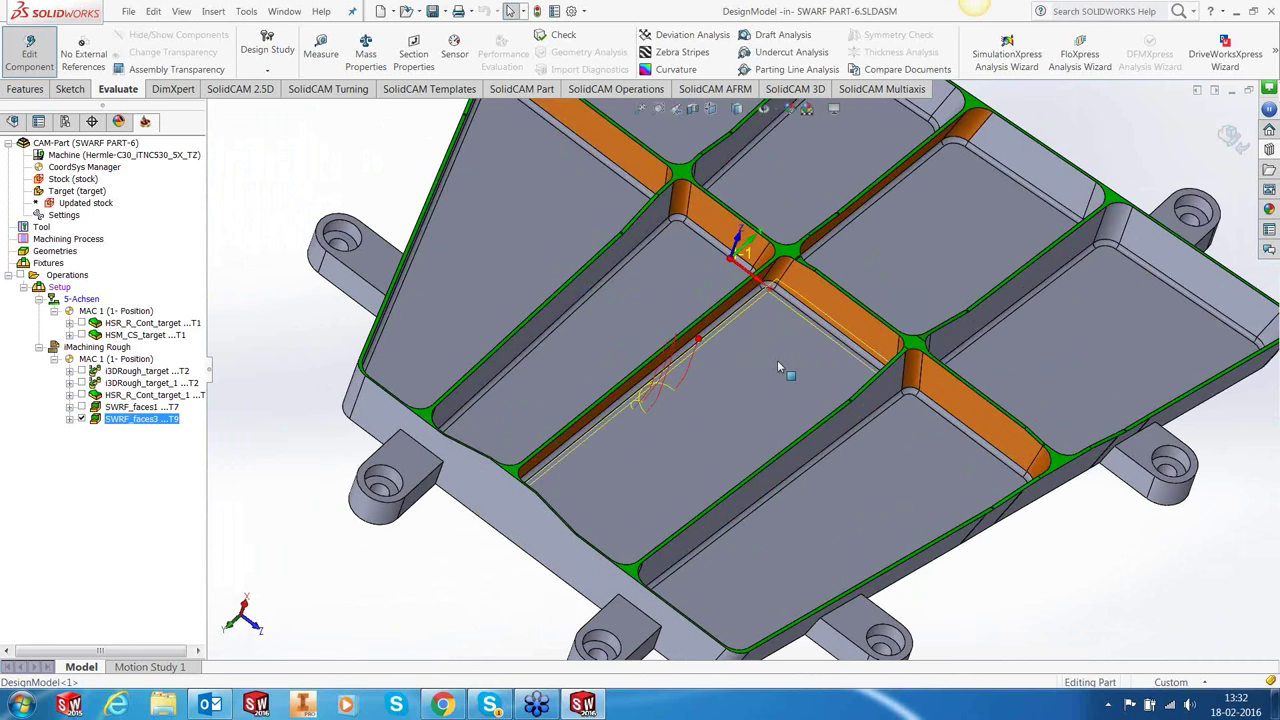
# Hide the SWRF_faces3 tool path and examine the floor fillets of the front middle pocket.
pyautogui.click(82, 419)
pyautogui.scroll(-1, 806, 306)
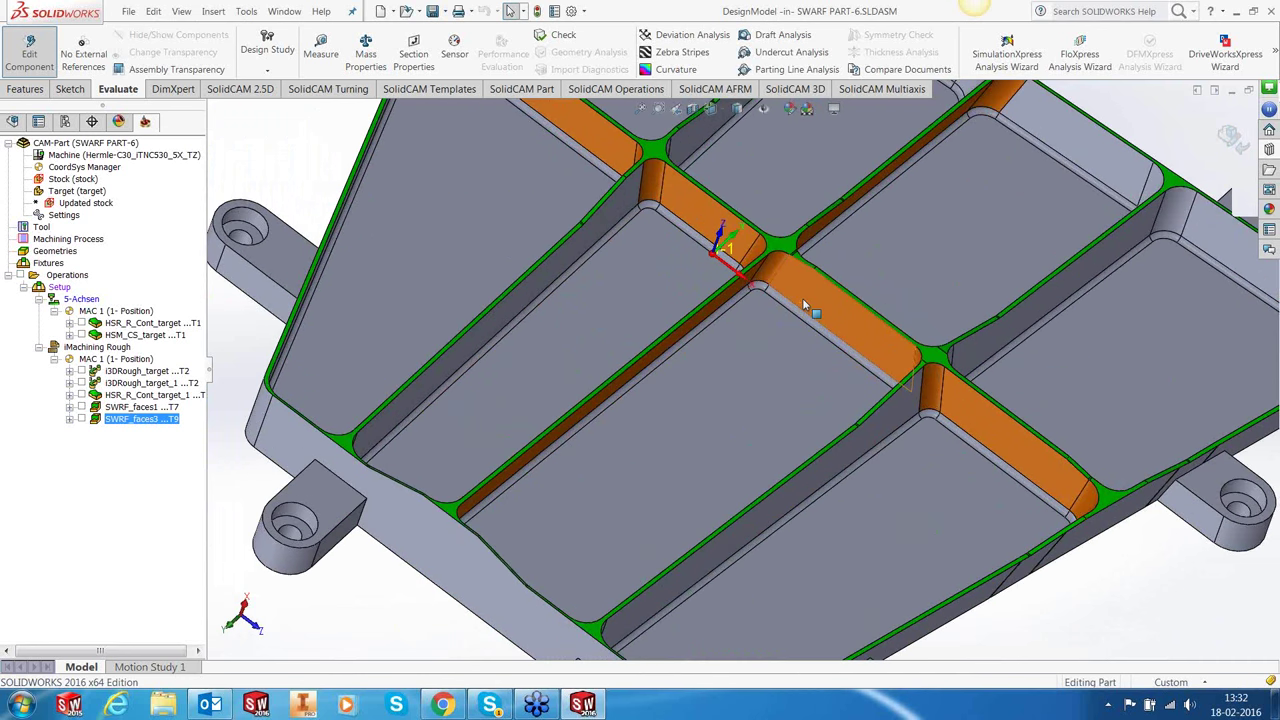
pyautogui.scroll(3, 796, 348)
pyautogui.moveTo(794, 351); pyautogui.dragTo(765, 300, button='middle')
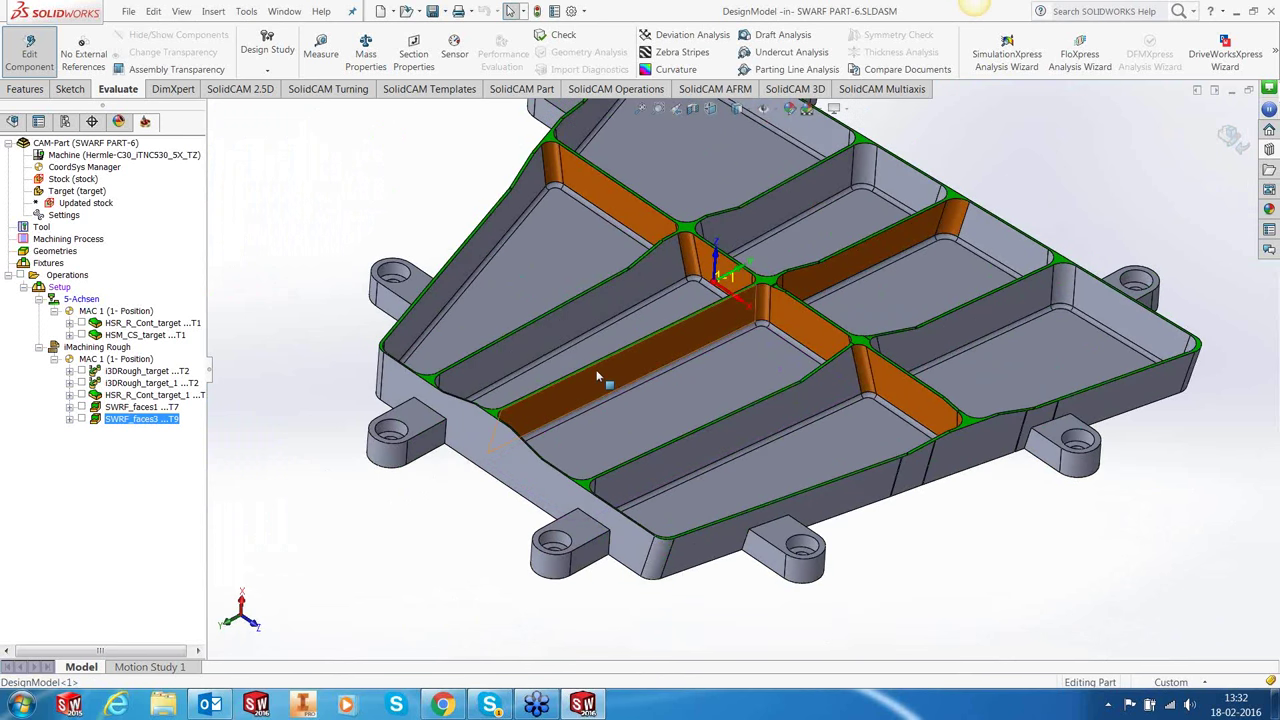
pyautogui.scroll(-2, 588, 420)
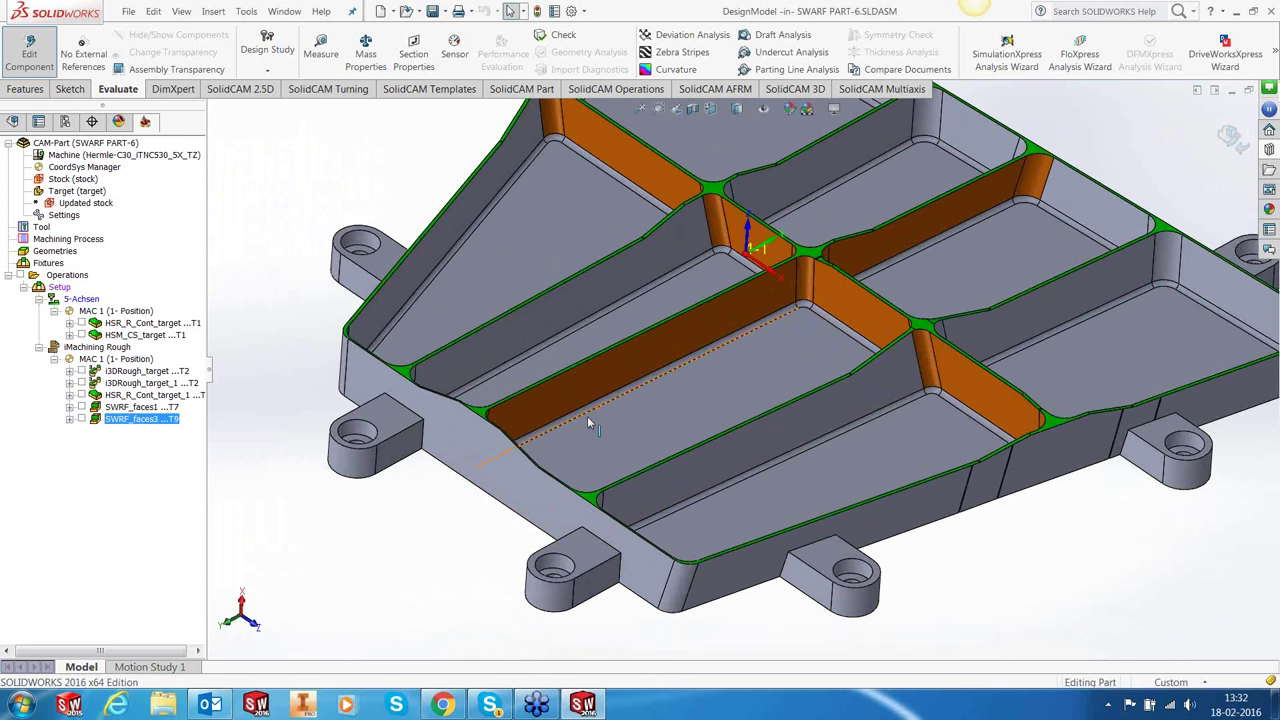
pyautogui.scroll(-1, 645, 428)
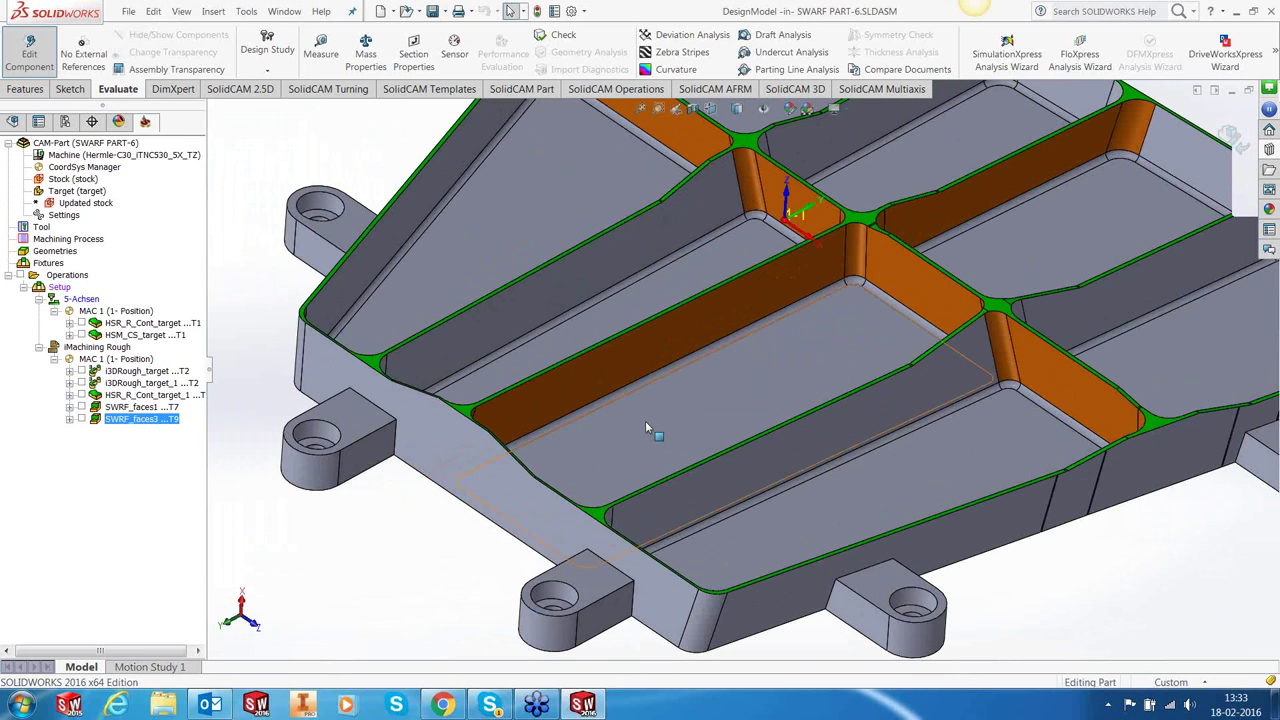
# Add a Sim. 5-Axis Milling operation after SWRF_faces3 using the Morph between two boundary curves technology.
pyautogui.rightClick(157, 426)
pyautogui.moveTo(232, 31)
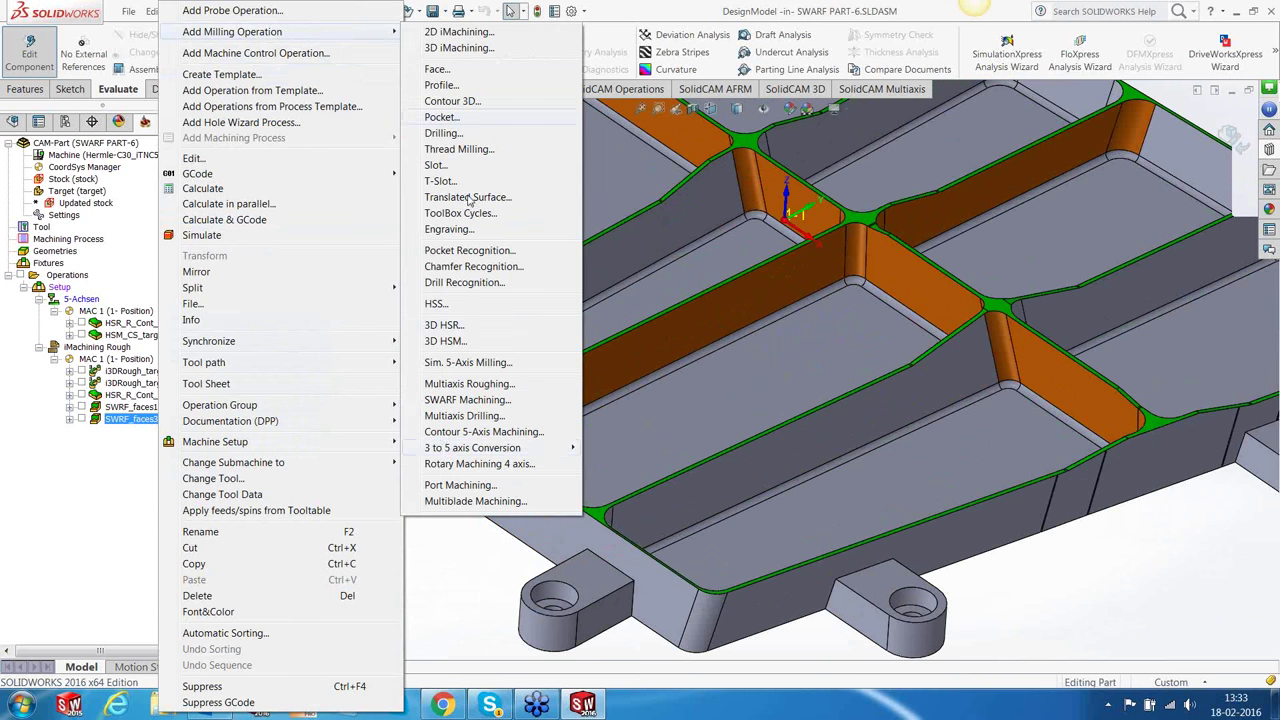
pyautogui.click(460, 363)
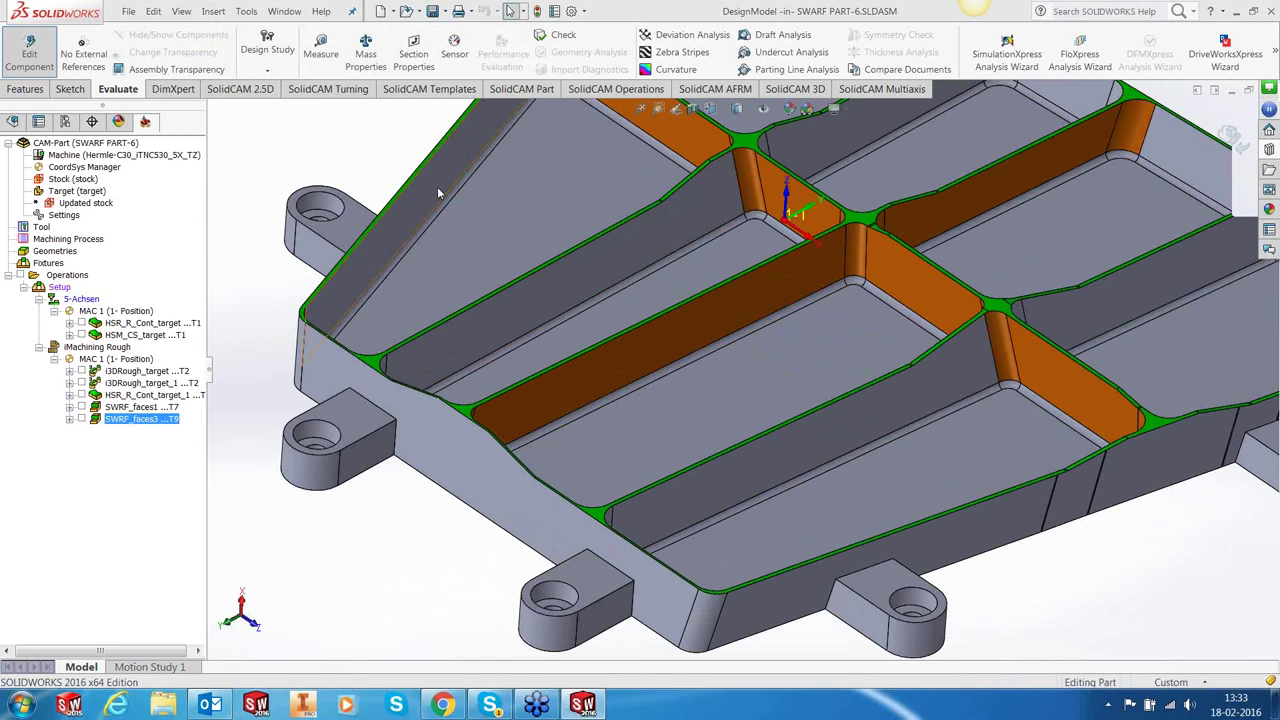
pyautogui.click(332, 177)
pyautogui.click(337, 266)
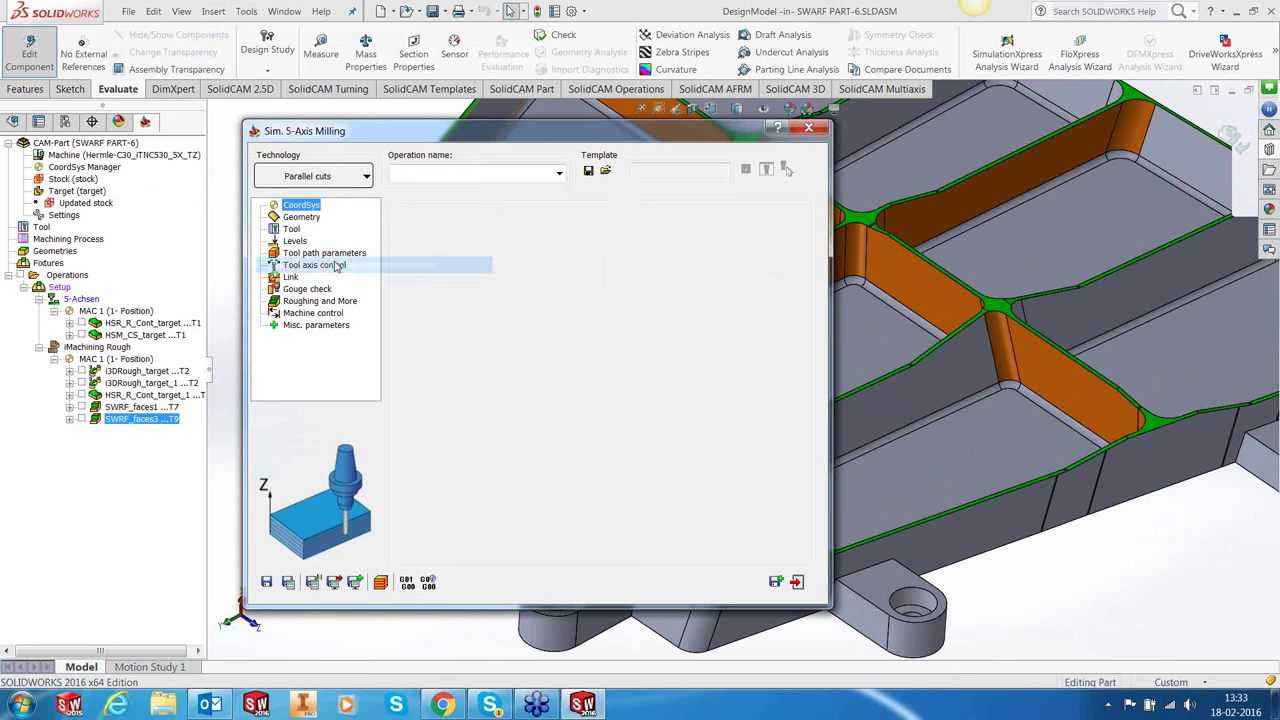
# Start defining the drive surface and select the first five floor fillet faces along the front middle pocket's long walls and rear wall.
pyautogui.click(306, 218)
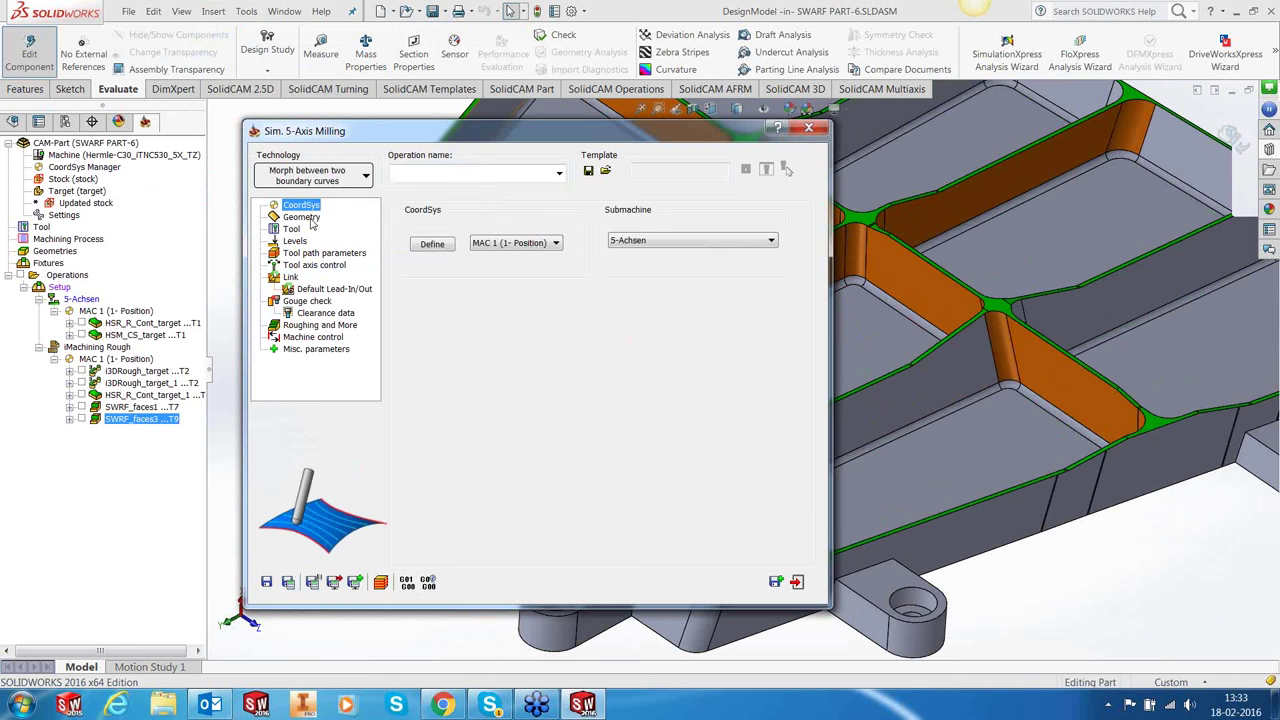
pyautogui.click(445, 256)
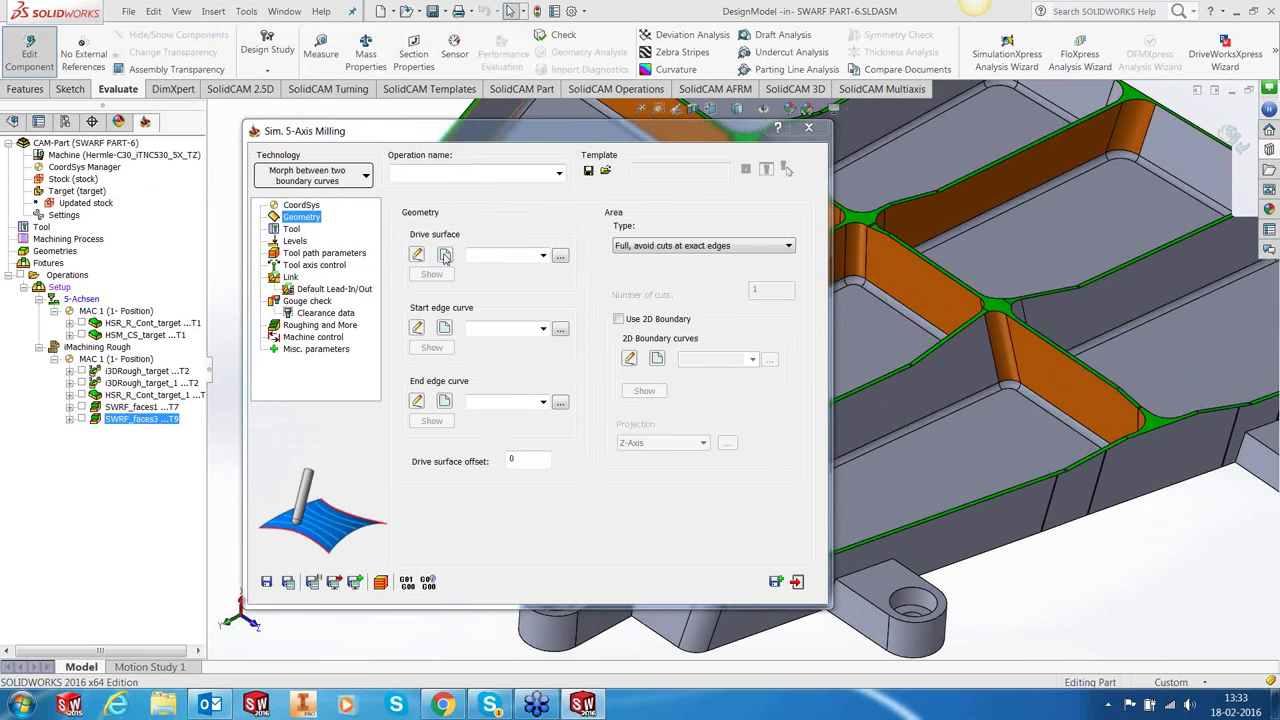
pyautogui.click(820, 294)
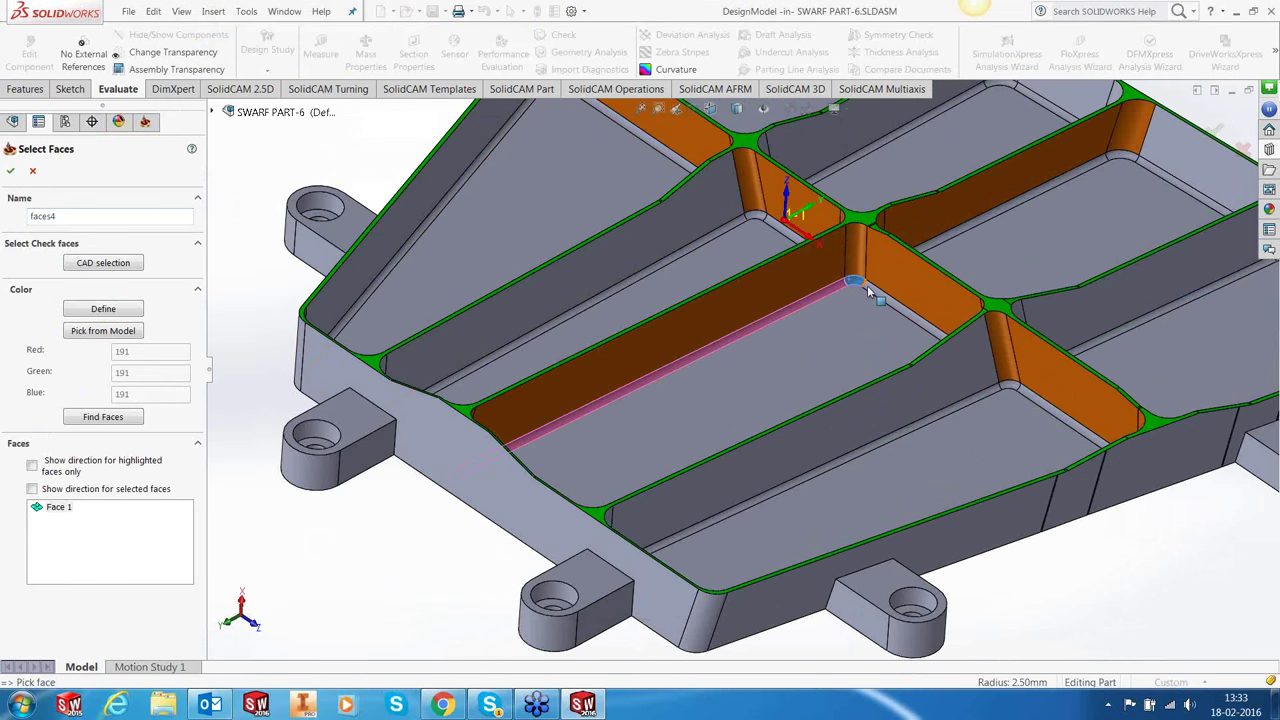
pyautogui.click(870, 287)
pyautogui.click(876, 296)
pyautogui.moveTo(882, 313); pyautogui.dragTo(998, 415, button='middle')
pyautogui.scroll(-2, 998, 415)
pyautogui.click(953, 352)
pyautogui.click(942, 381)
pyautogui.click(942, 381)
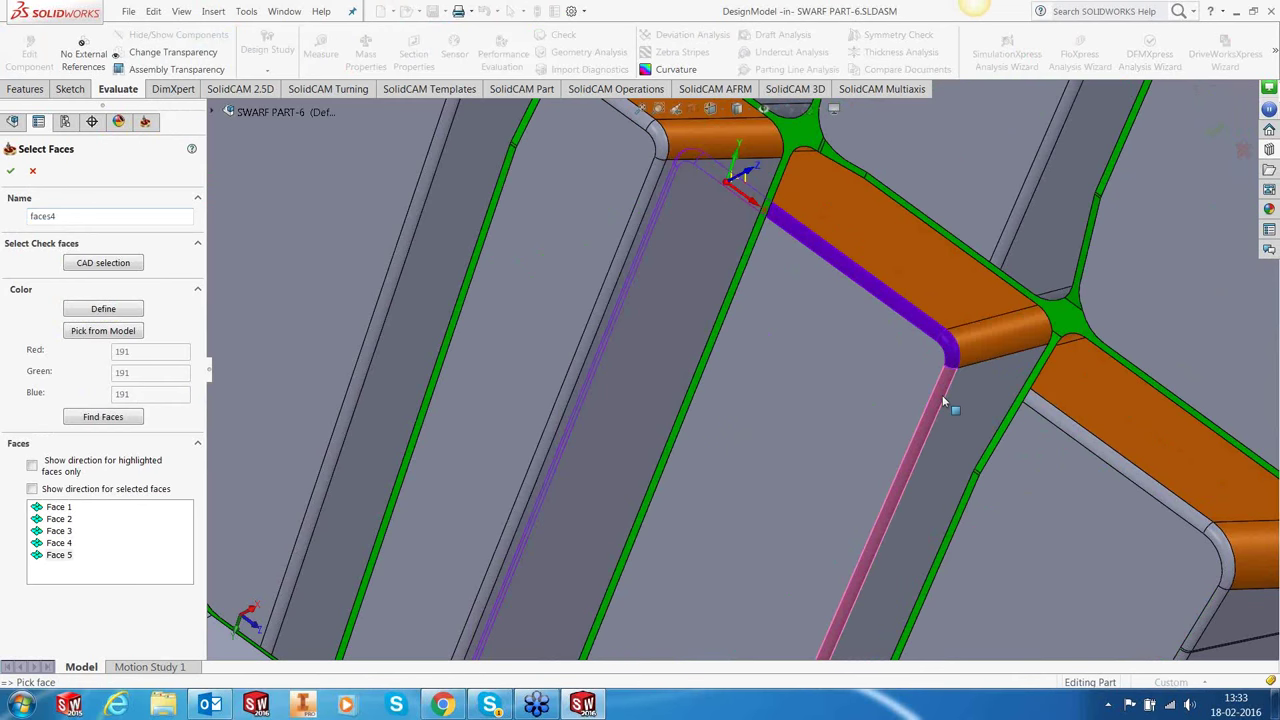
# Add the remaining three floor fillet faces at the pocket's front end and accept the drive surface selection.
pyautogui.scroll(5, 942, 381)
pyautogui.moveTo(696, 508); pyautogui.dragTo(612, 482, button='middle')
pyautogui.scroll(-5, 730, 520)
pyautogui.click(729, 522)
pyautogui.click(597, 483)
pyautogui.click(514, 448)
pyautogui.moveTo(617, 449); pyautogui.dragTo(664, 194, button='middle')
pyautogui.scroll(3, 890, 296)
pyautogui.scroll(-2, 900, 300)
pyautogui.click(11, 171)
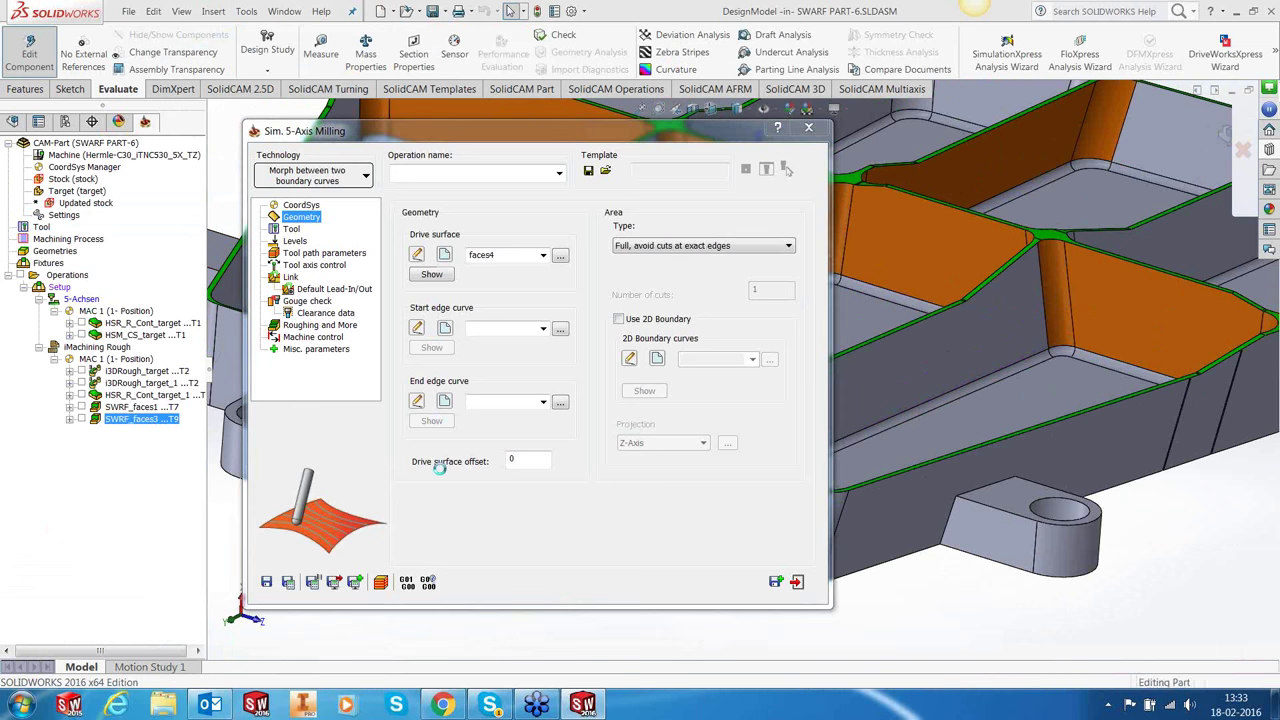
# Define the start edge curve as the closed chain along the floor fillet's upper edge, without showing it on the work plane.
pyautogui.scroll(-2, 703, 416)
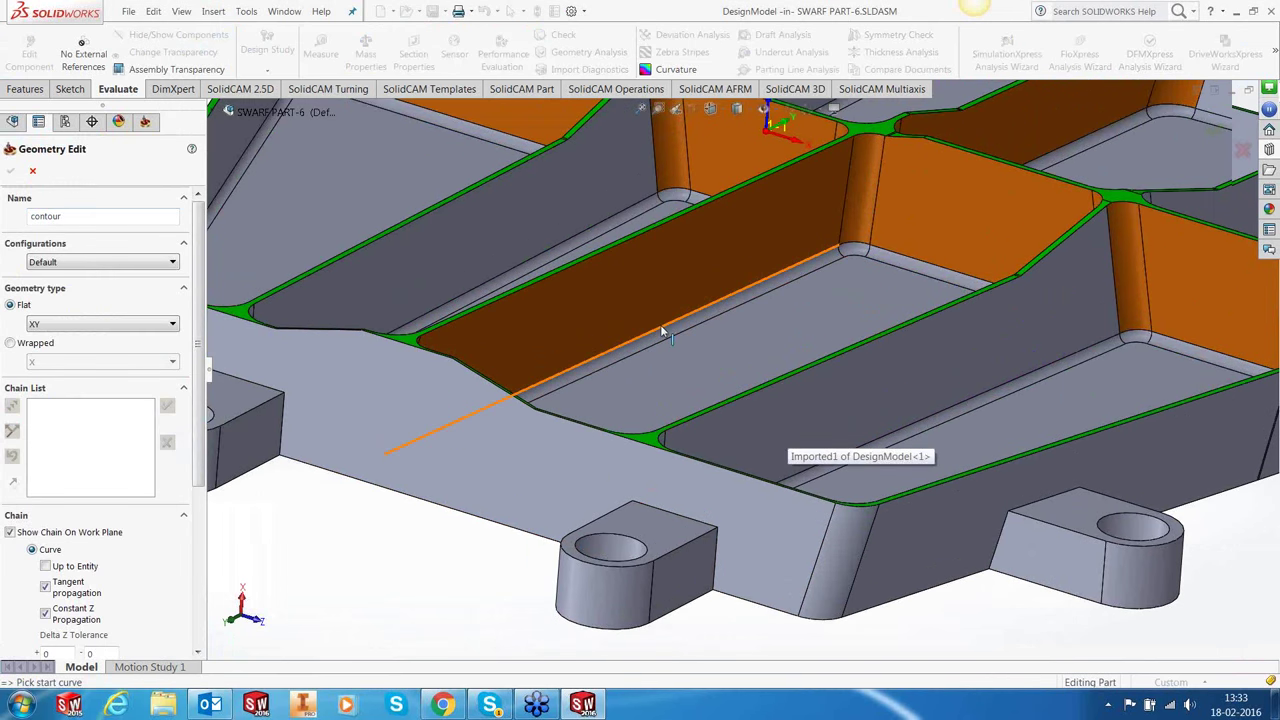
pyautogui.click(661, 335)
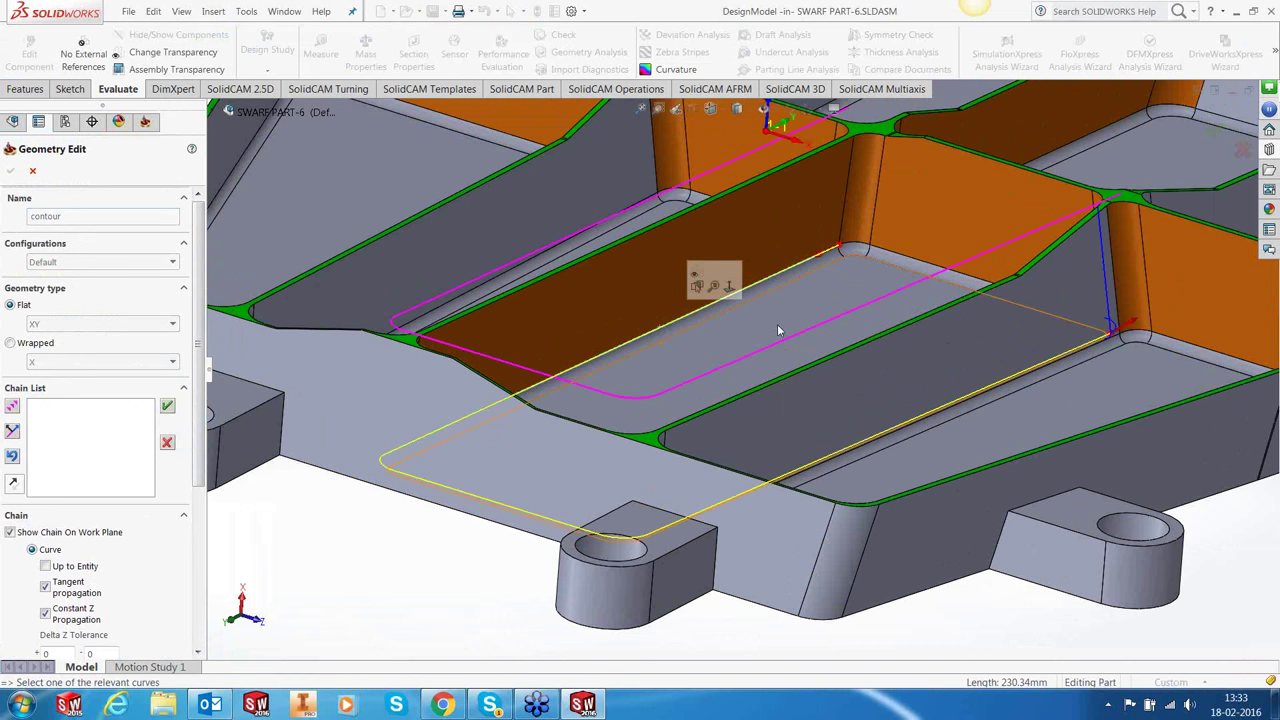
pyautogui.moveTo(777, 329); pyautogui.dragTo(829, 380, button='middle')
pyautogui.click(1010, 258)
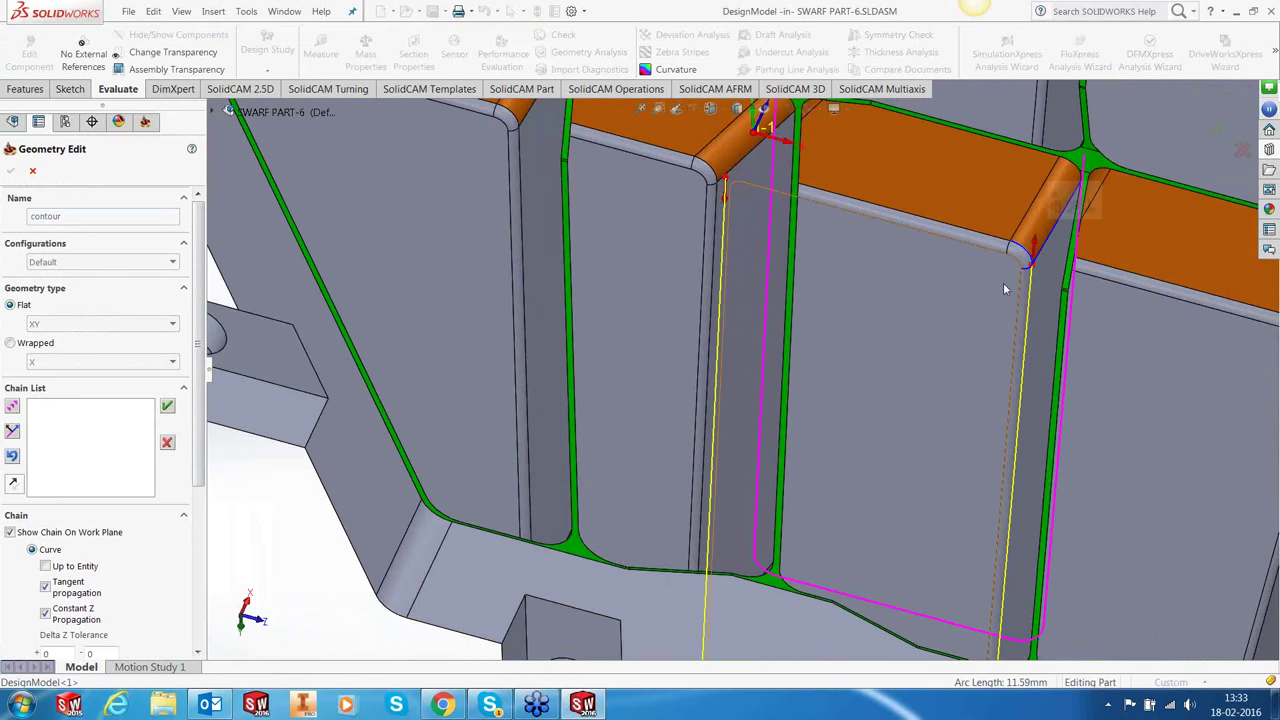
pyautogui.moveTo(886, 278); pyautogui.dragTo(800, 210, button='middle')
pyautogui.click(786, 206)
pyautogui.click(718, 162)
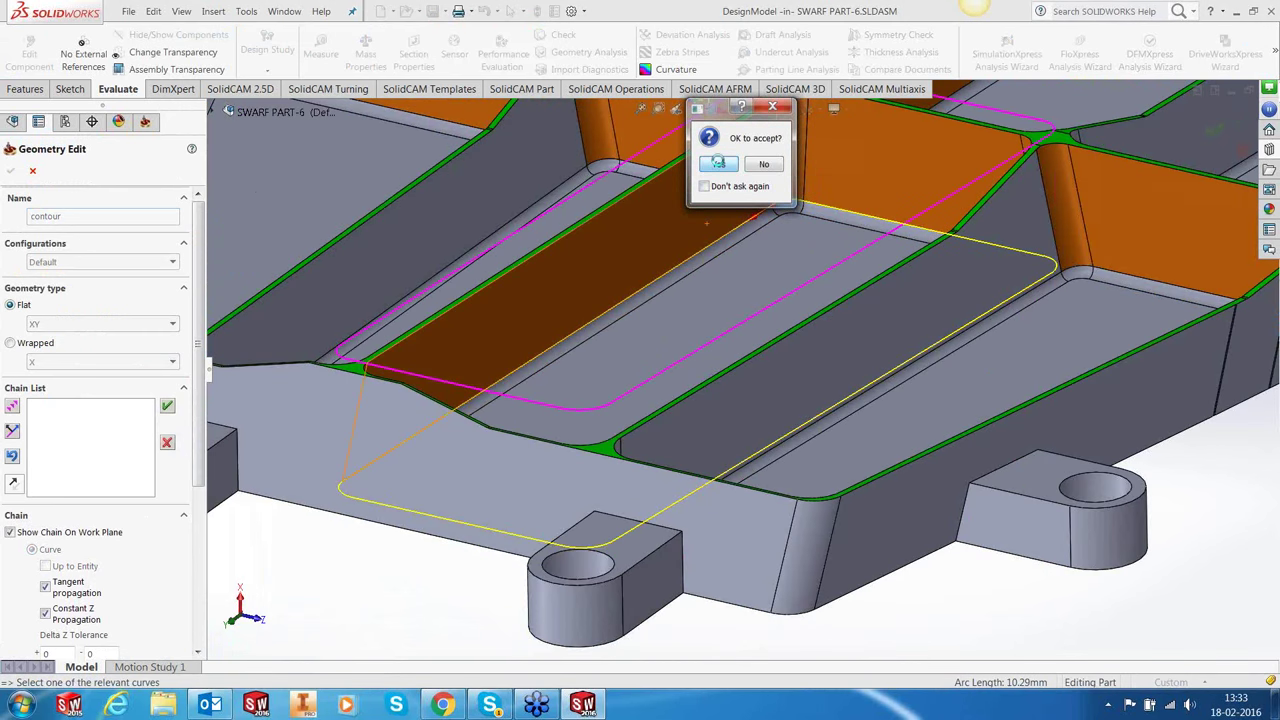
pyautogui.click(718, 163)
pyautogui.click(24, 535)
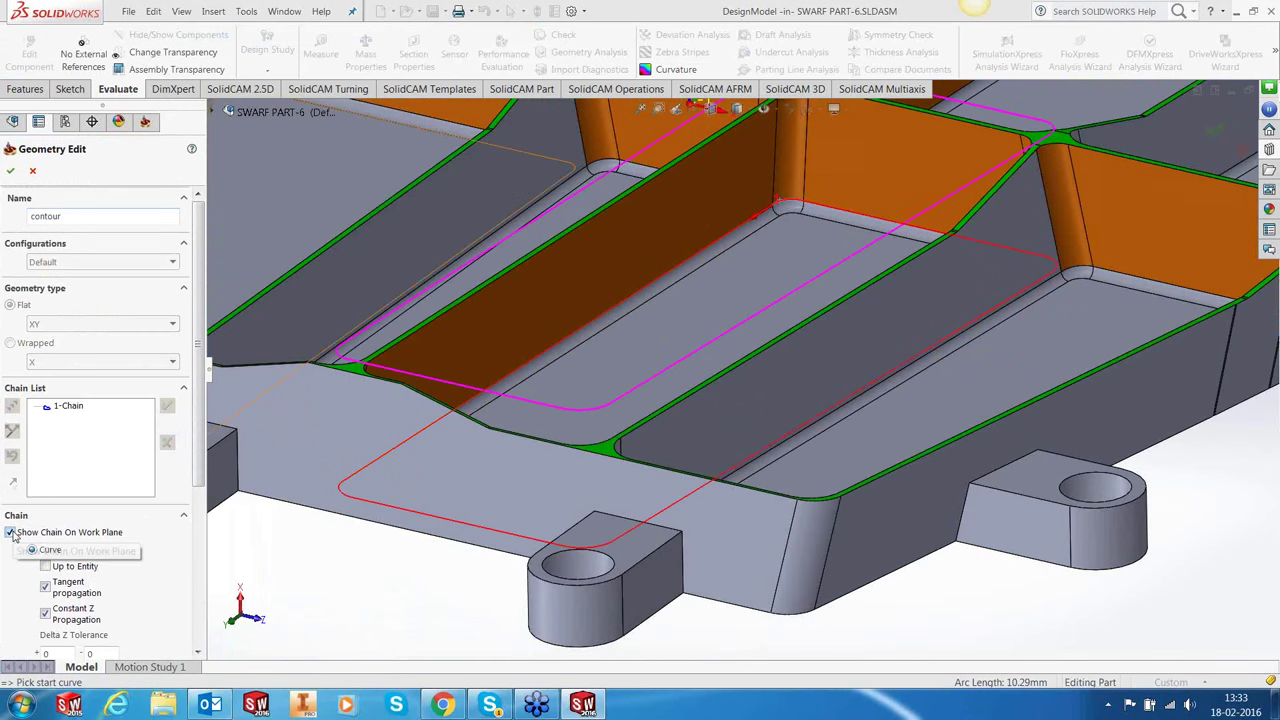
pyautogui.click(10, 170)
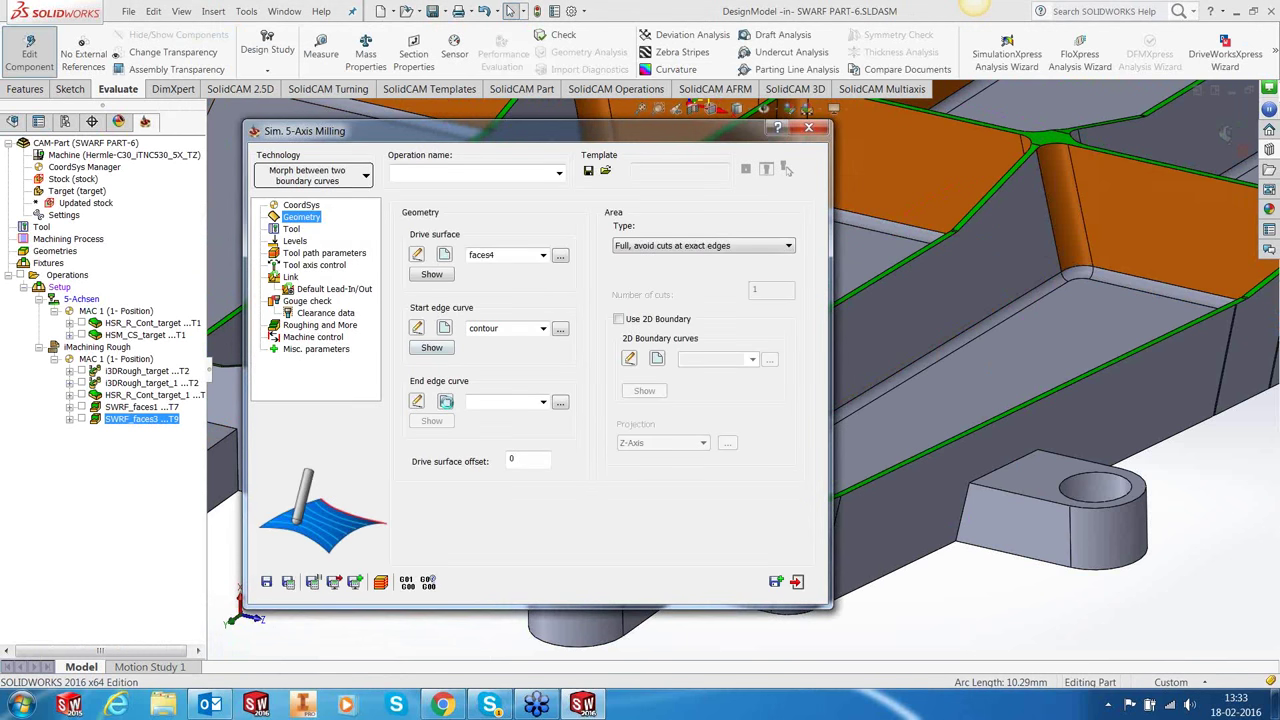
# Define the end edge curve as the closed chain along the floor fillet's lower edge and set the area type to Full, start and end at exact surface edges.
pyautogui.click(445, 401)
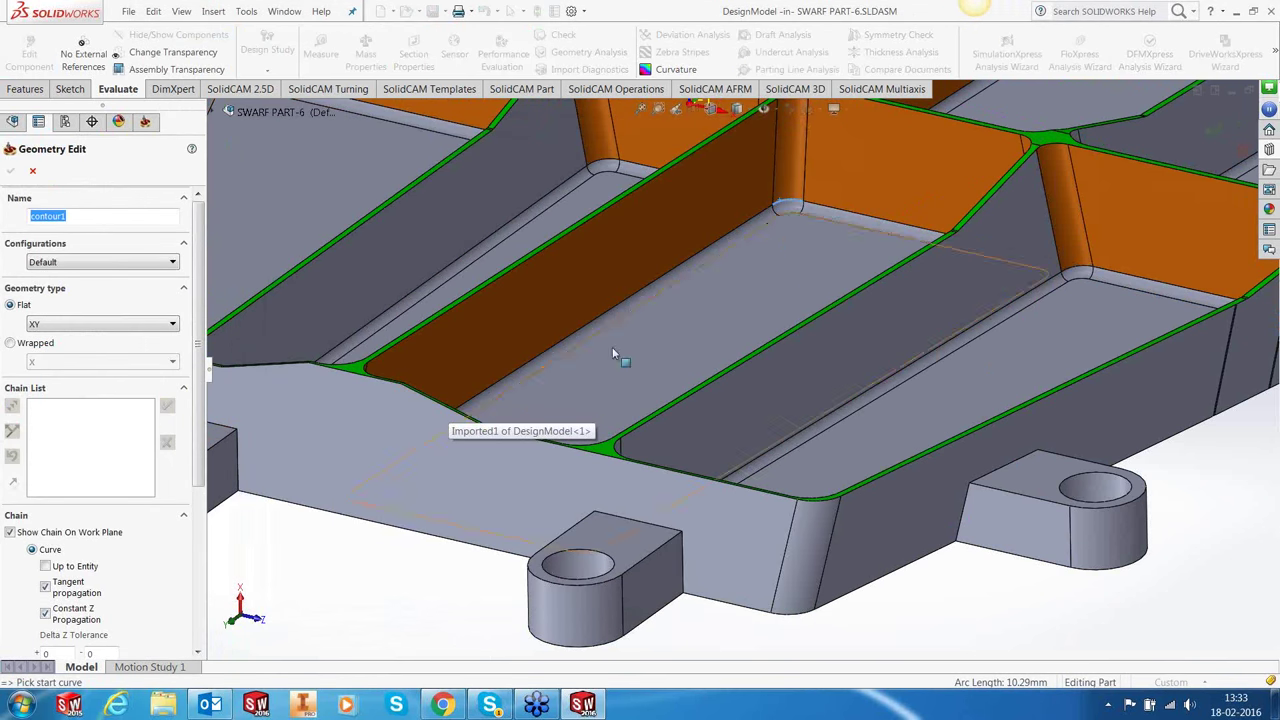
pyautogui.click(623, 350)
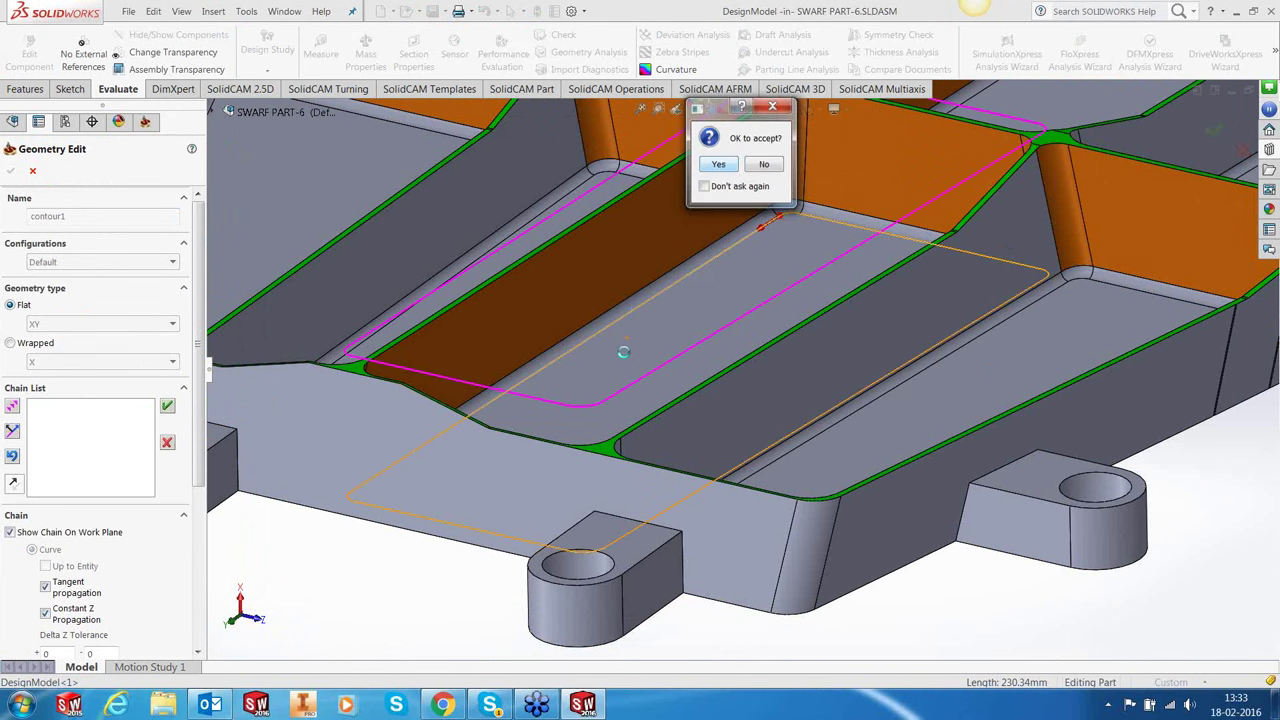
pyautogui.press('Return')
pyautogui.click(45, 532)
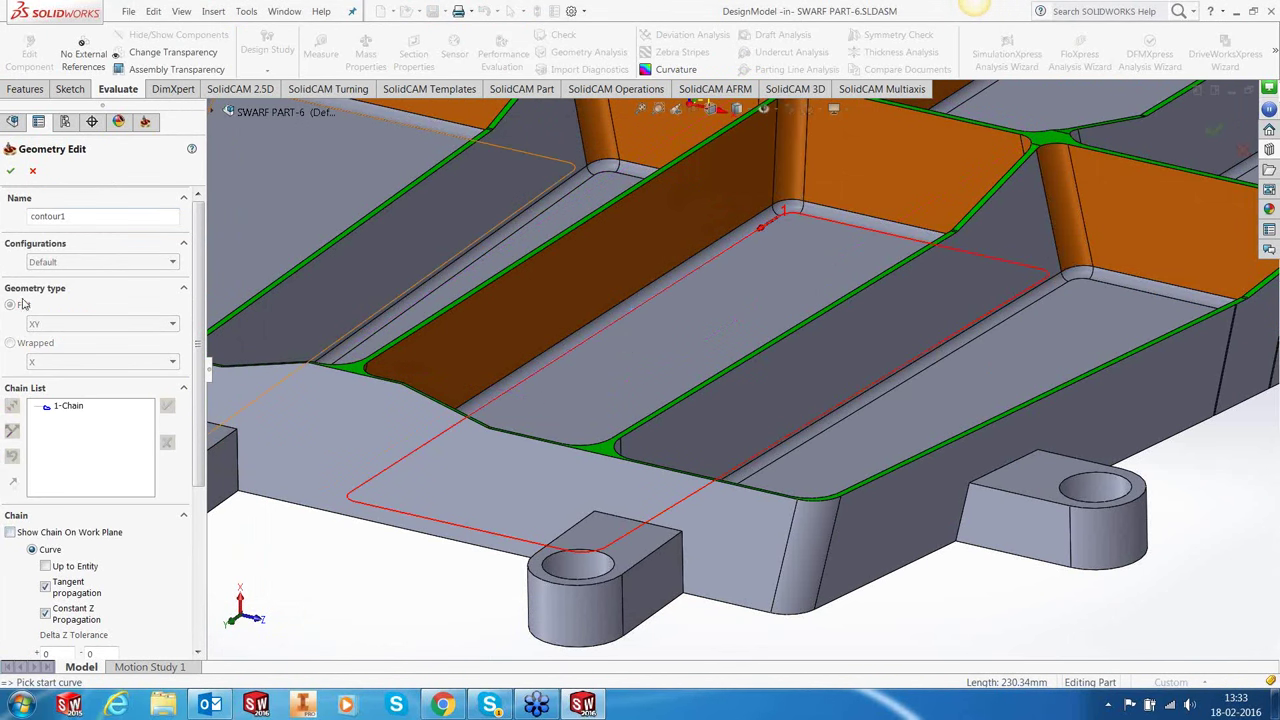
pyautogui.click(10, 170)
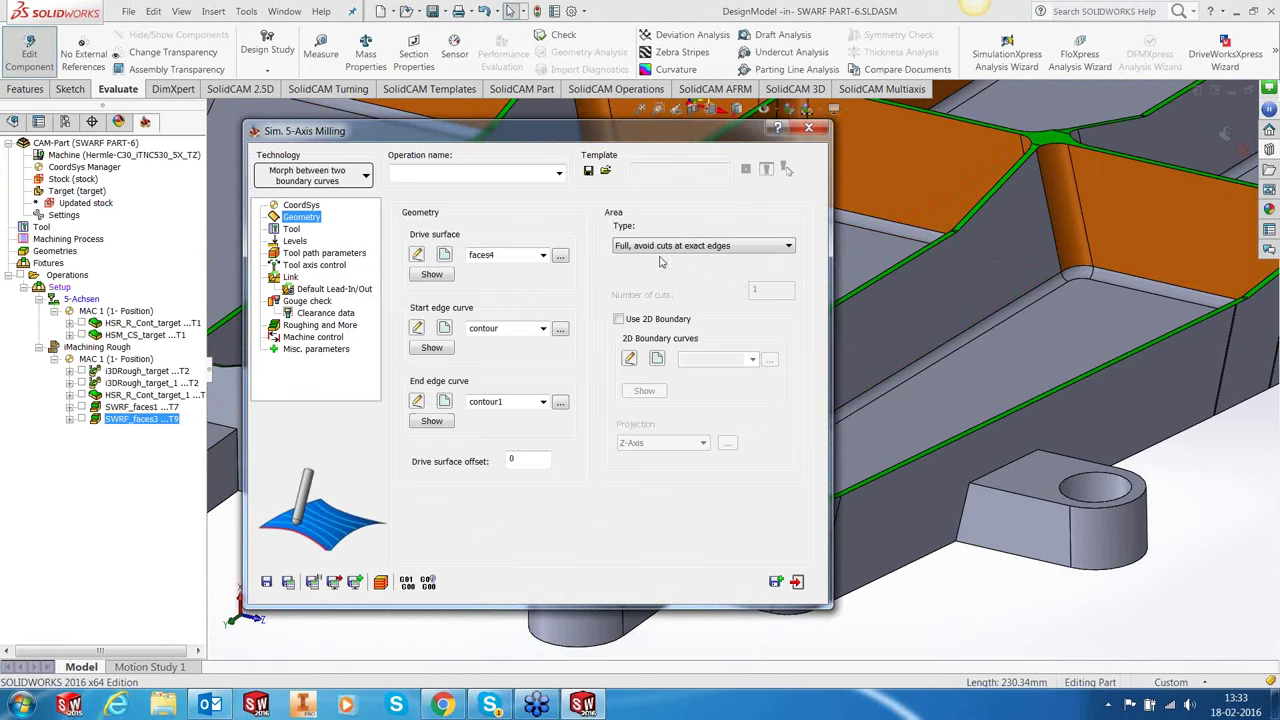
pyautogui.click(747, 250)
pyautogui.click(730, 271)
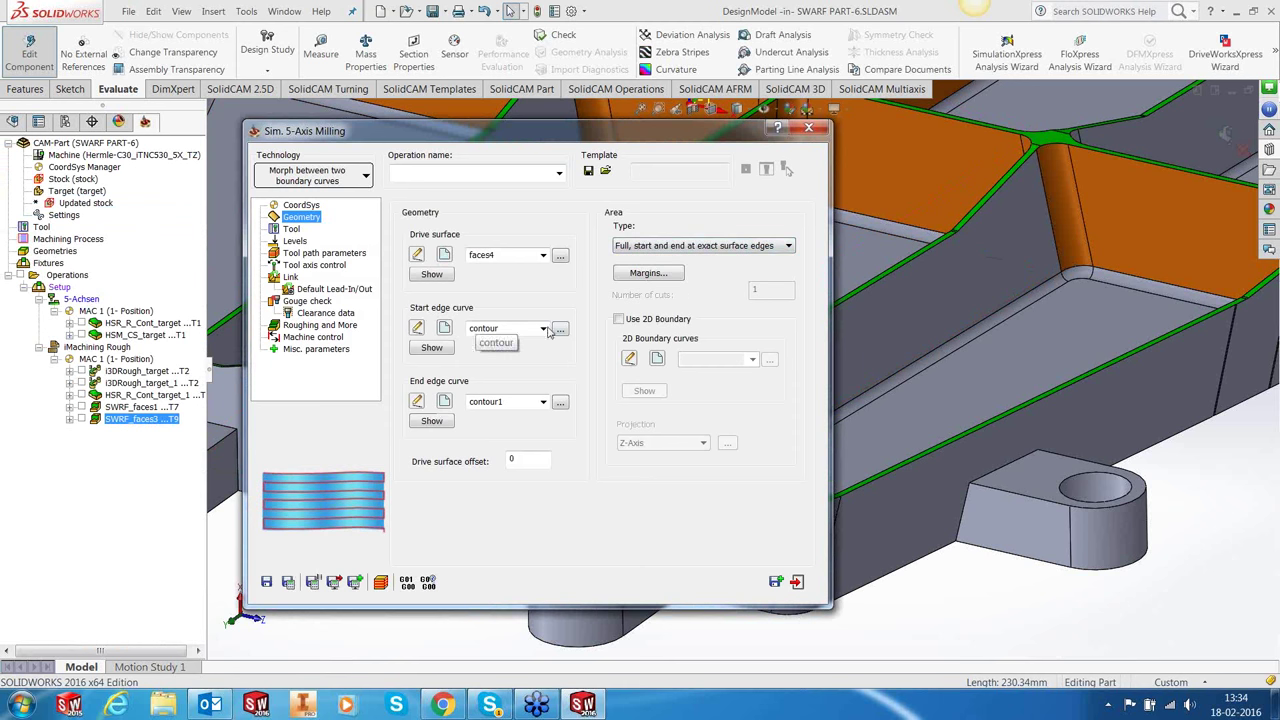
# Choose tool 8, the 16 mm taper ball nose mill, for the operation after previewing its tool picture.
pyautogui.click(290, 229)
pyautogui.click(492, 400)
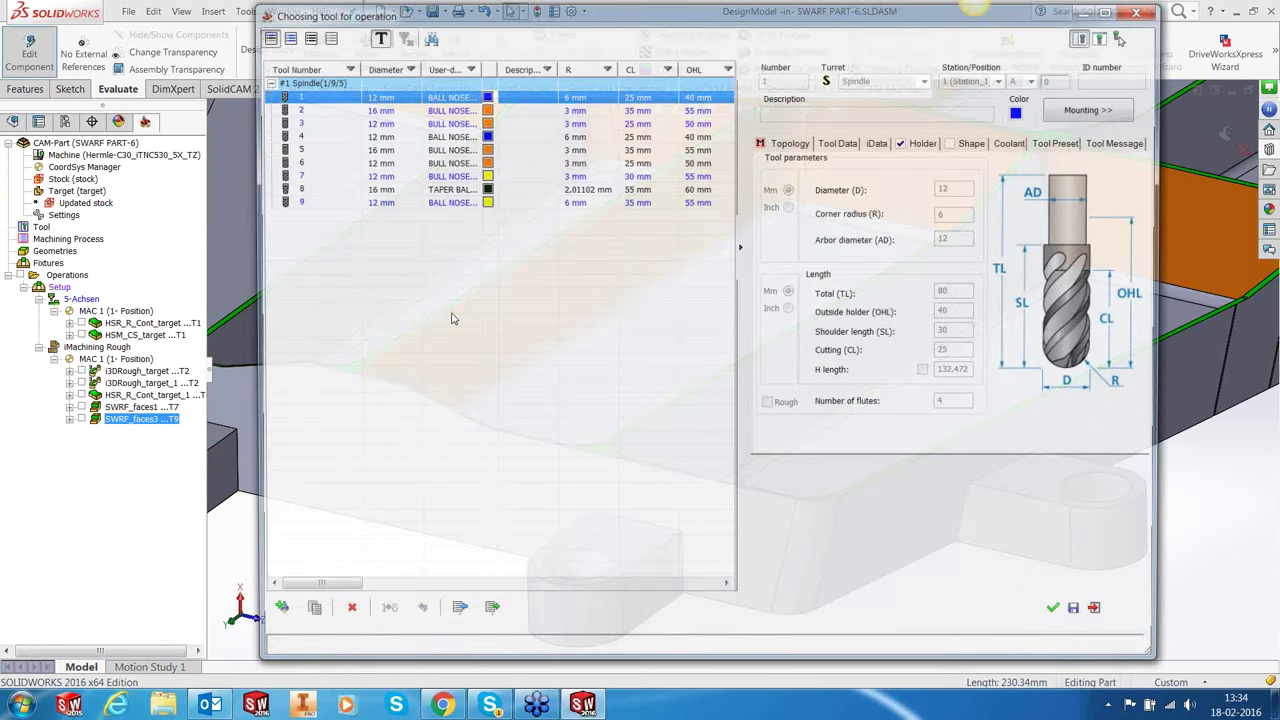
pyautogui.click(457, 189)
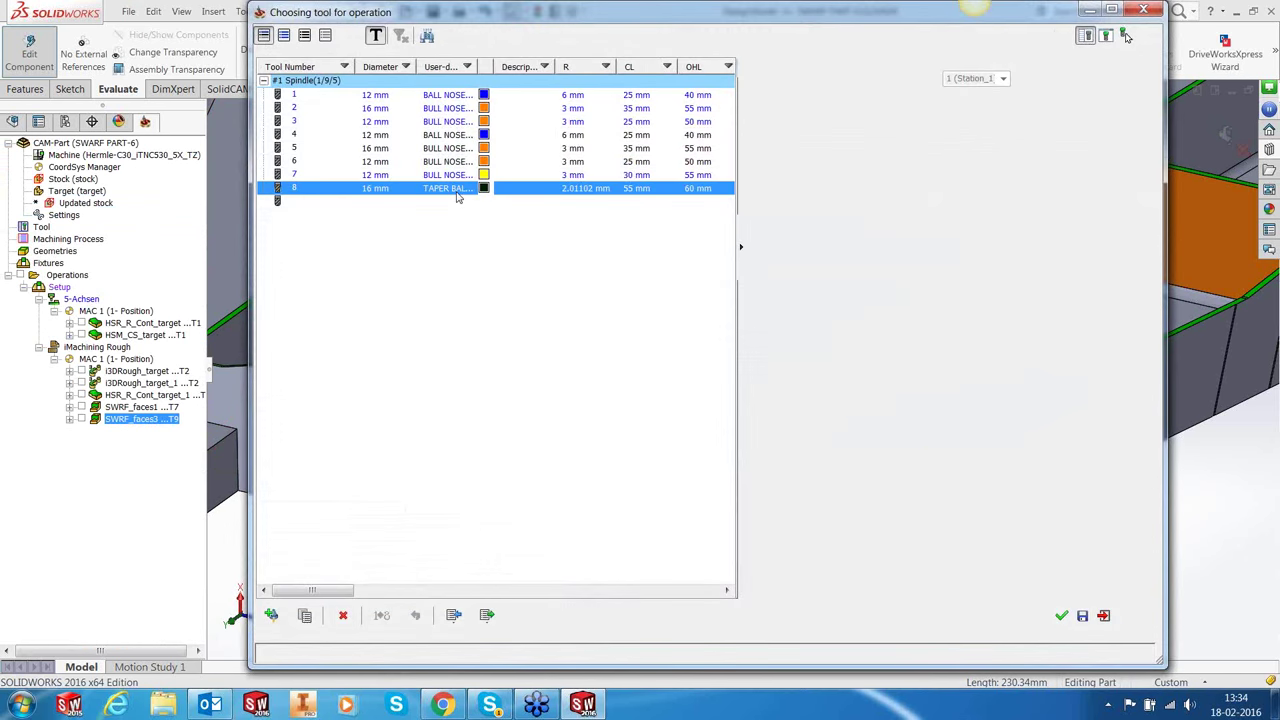
pyautogui.click(1108, 38)
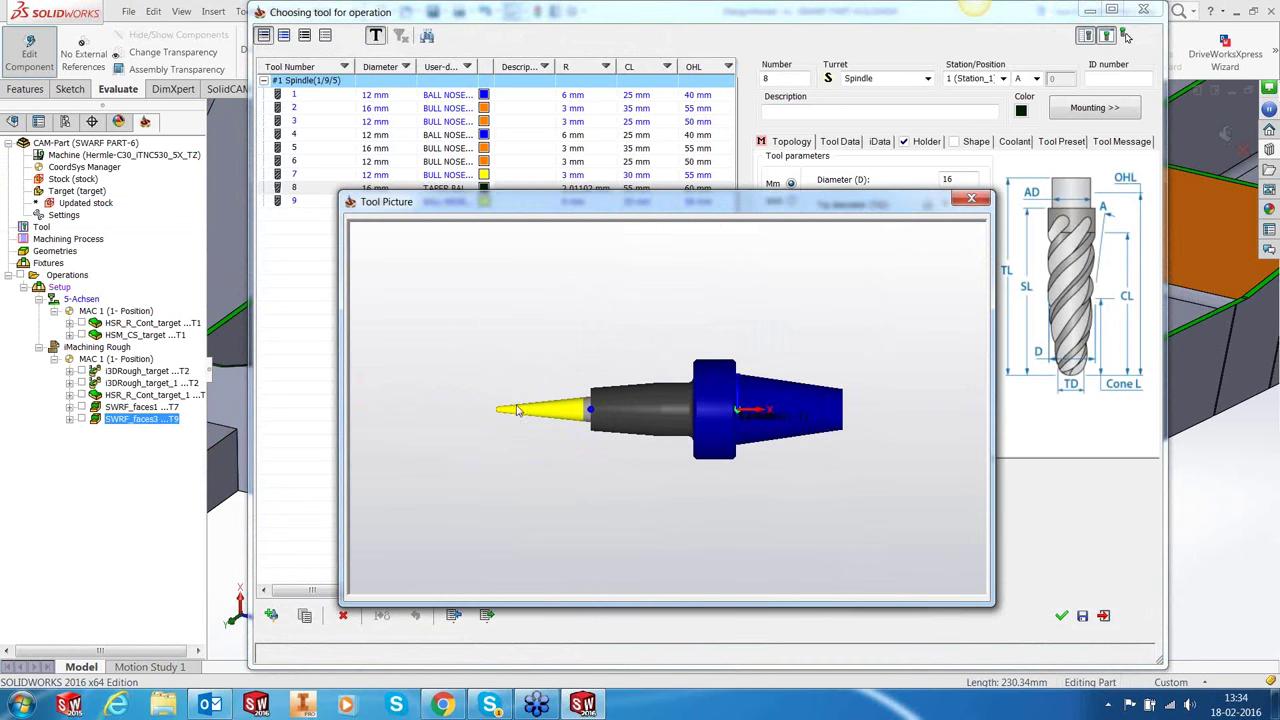
pyautogui.click(968, 203)
pyautogui.click(1062, 617)
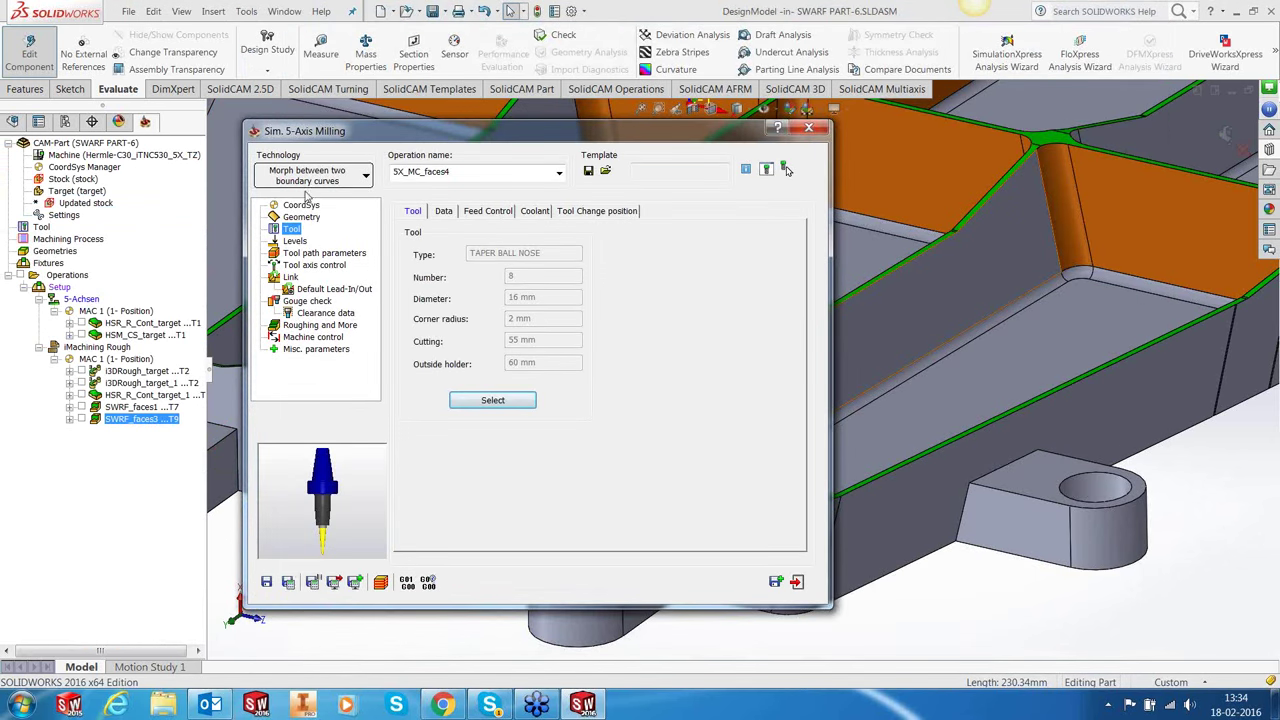
# Set the operation's tool axis direction to Tilted through curve, with 5 Axis output.
pyautogui.click(294, 241)
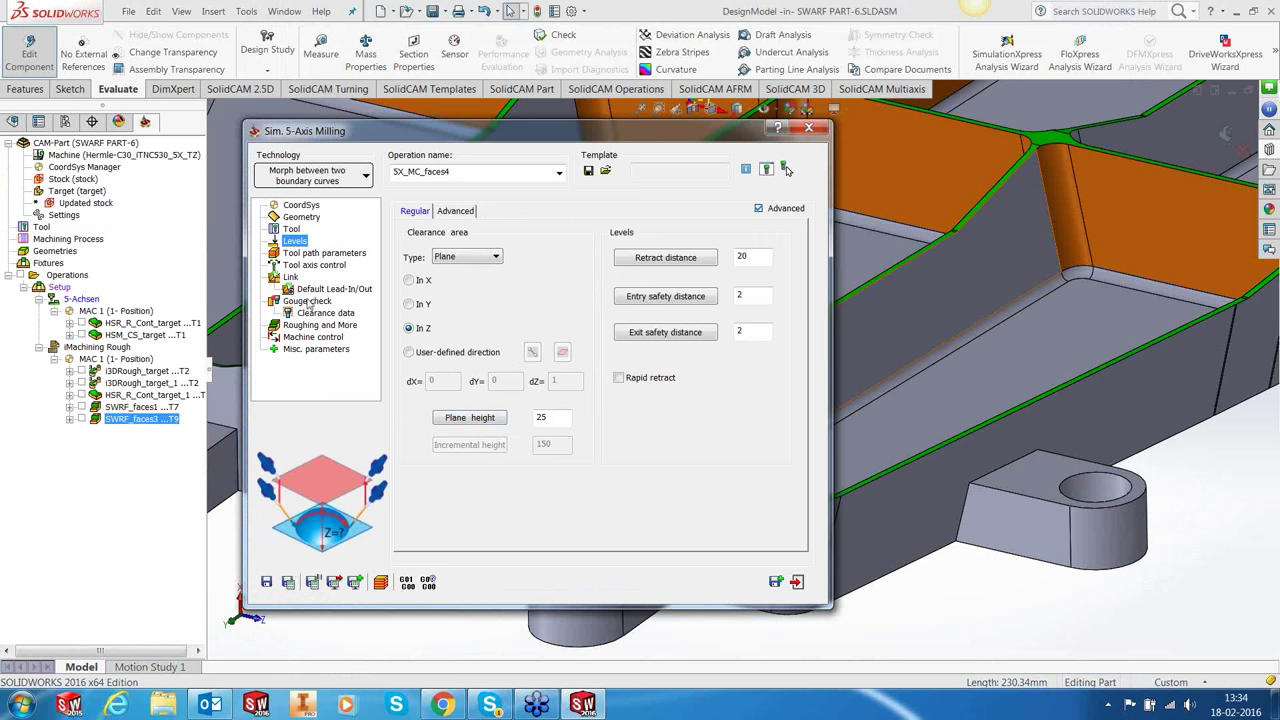
pyautogui.click(307, 265)
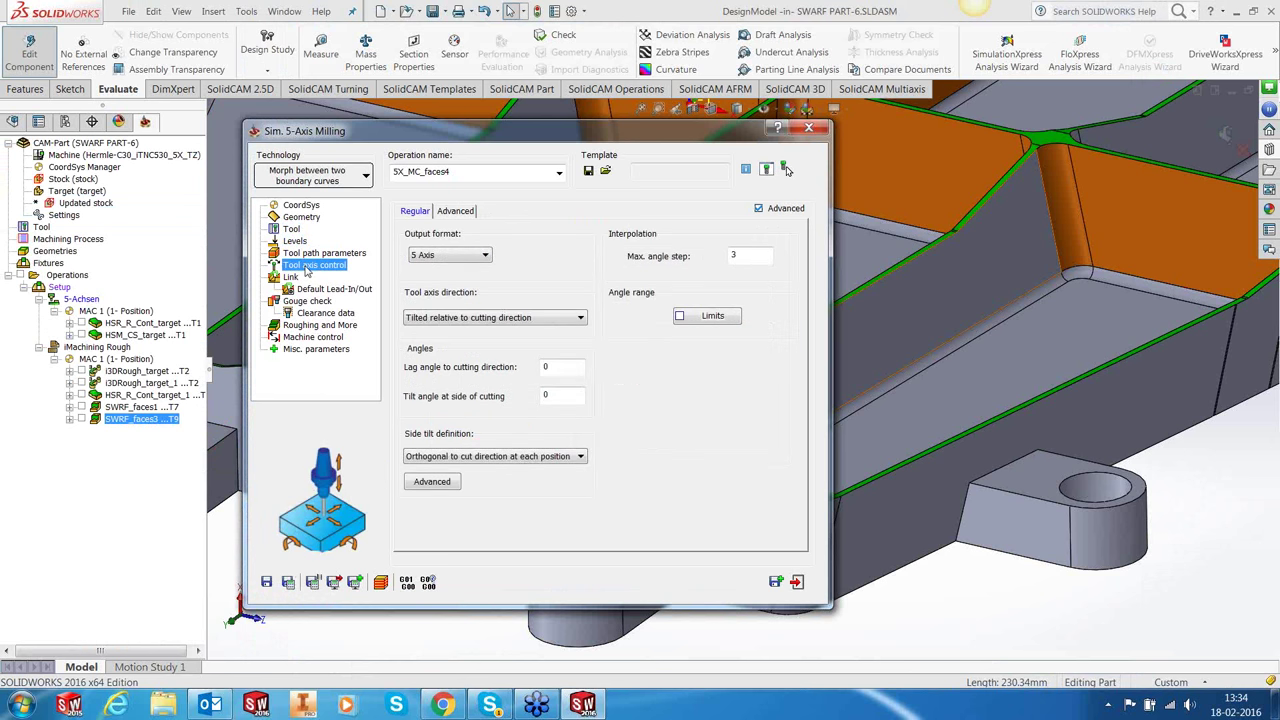
pyautogui.click(549, 318)
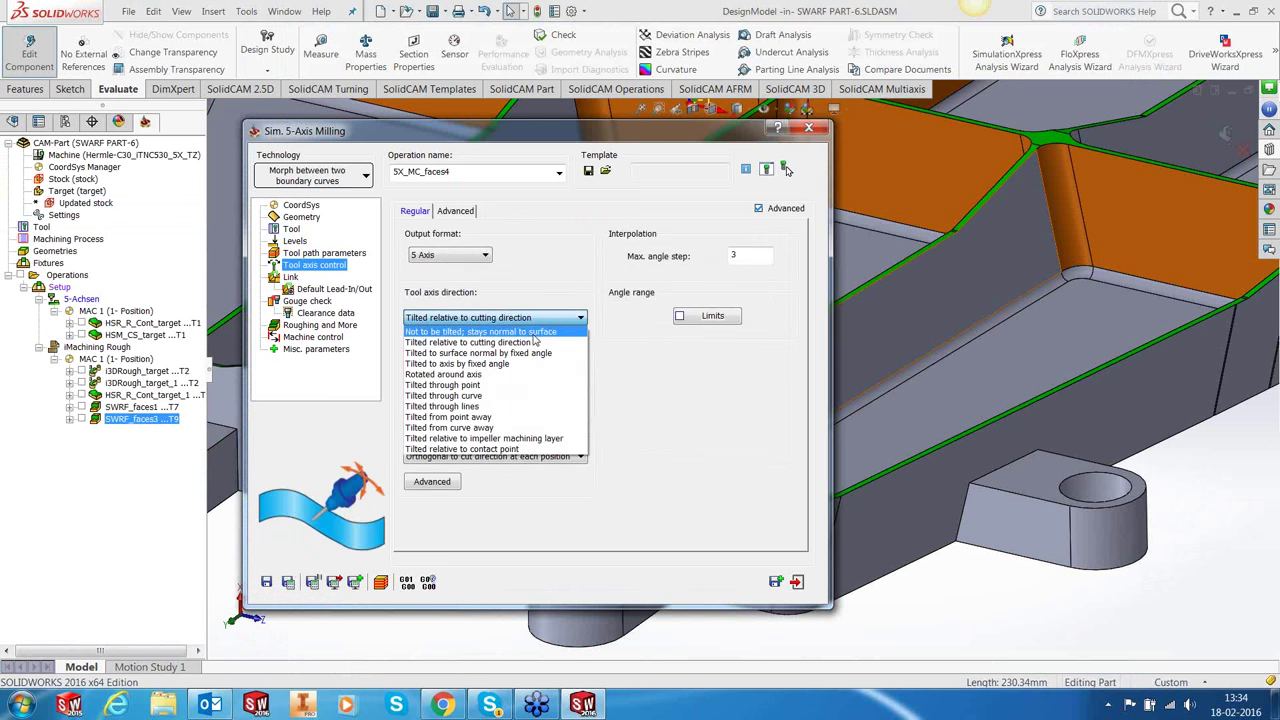
pyautogui.click(507, 396)
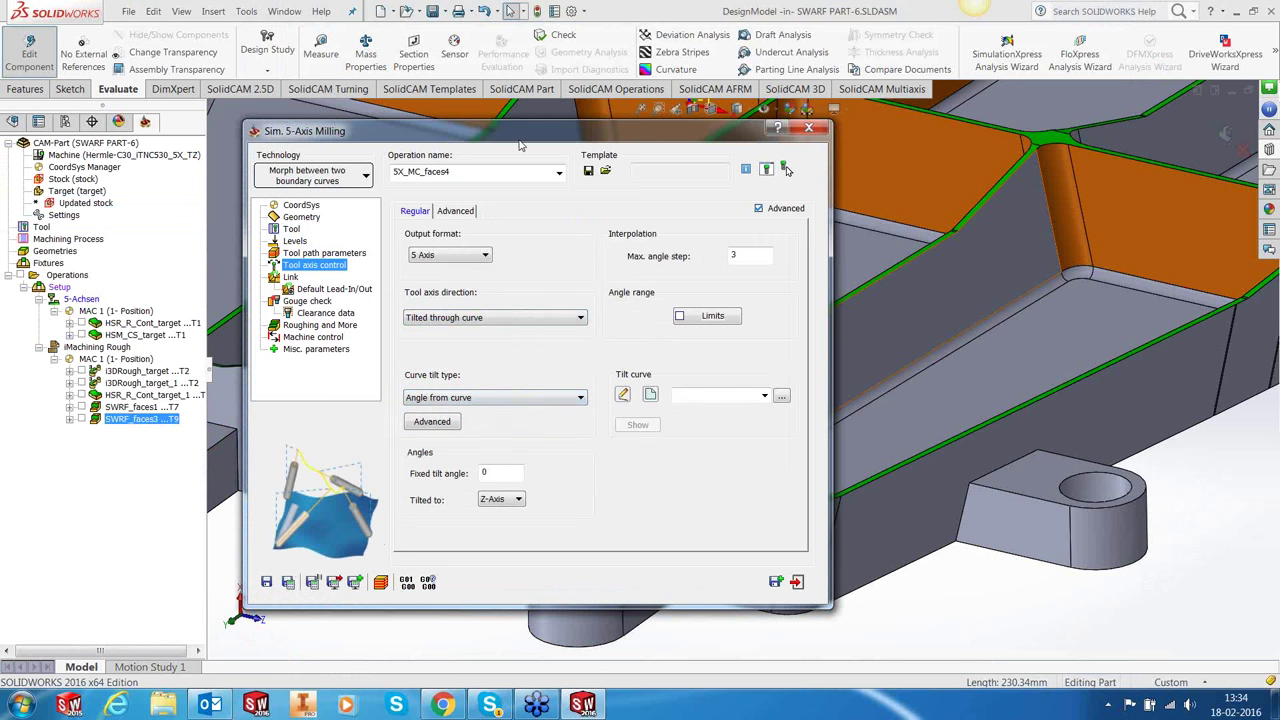
# Collapse the operation dialog, show the model's sketches and select Sketch12, which lies over the front middle pocket.
pyautogui.doubleClick(522, 135)
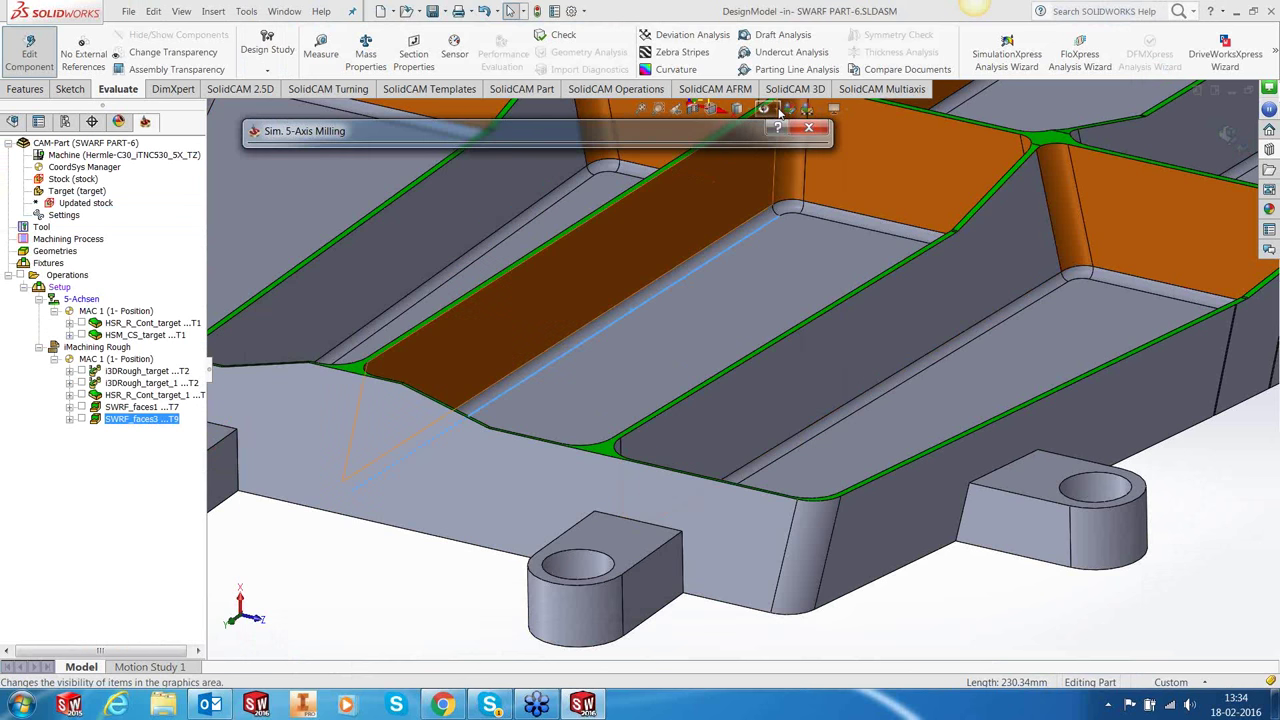
pyautogui.click(780, 112)
pyautogui.click(781, 241)
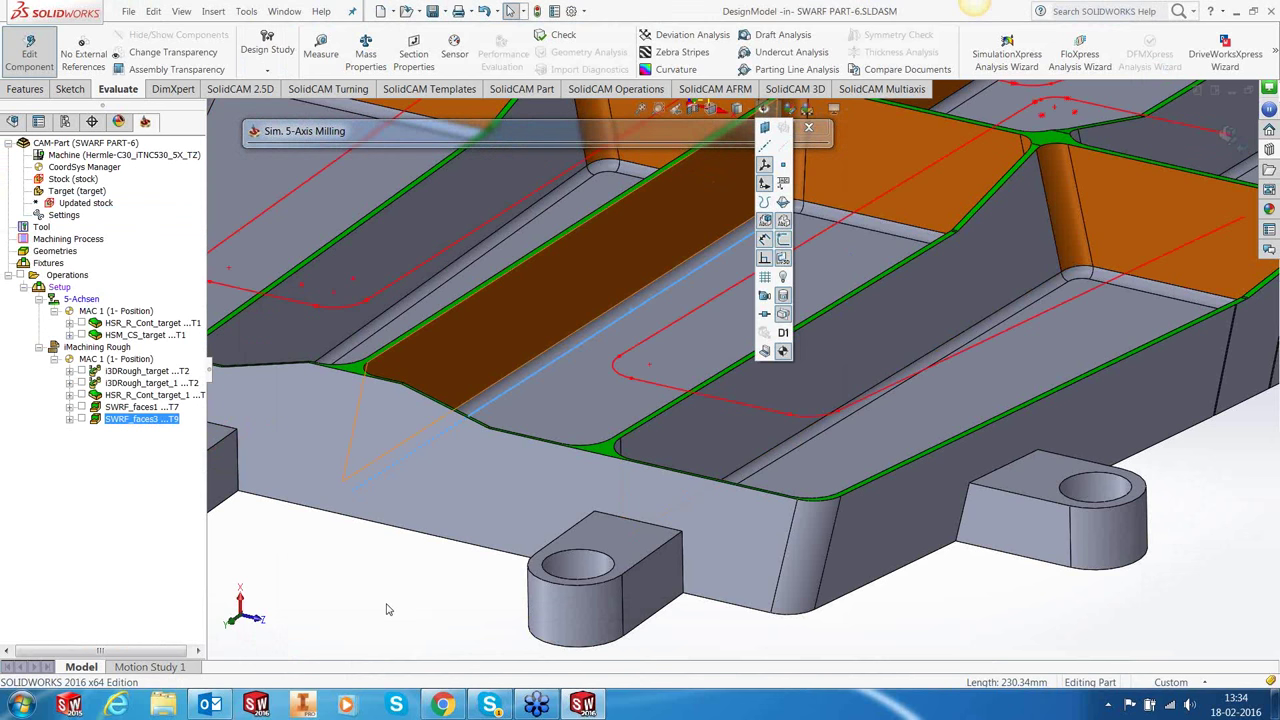
pyautogui.click(393, 609)
pyautogui.click(461, 553)
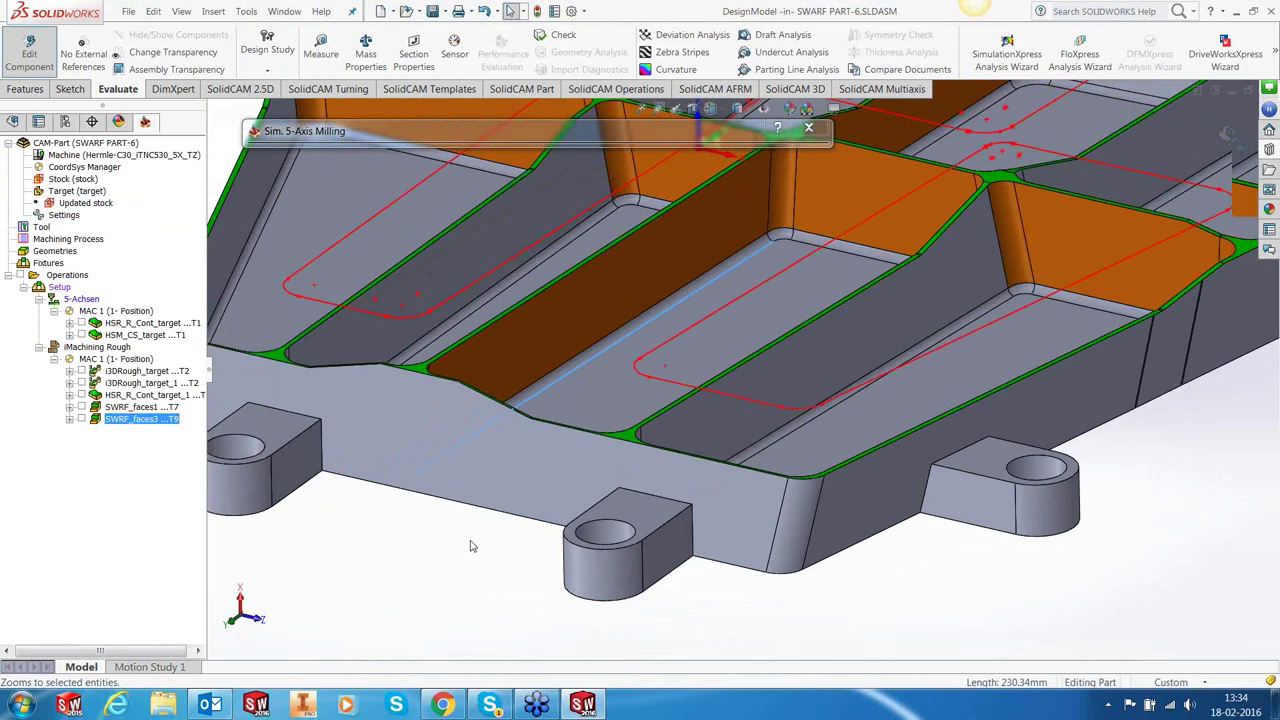
pyautogui.scroll(2, 472, 546)
pyautogui.click(13, 122)
pyautogui.moveTo(200, 422); pyautogui.dragTo(200, 445)
pyautogui.scroll(-6, 199, 444)
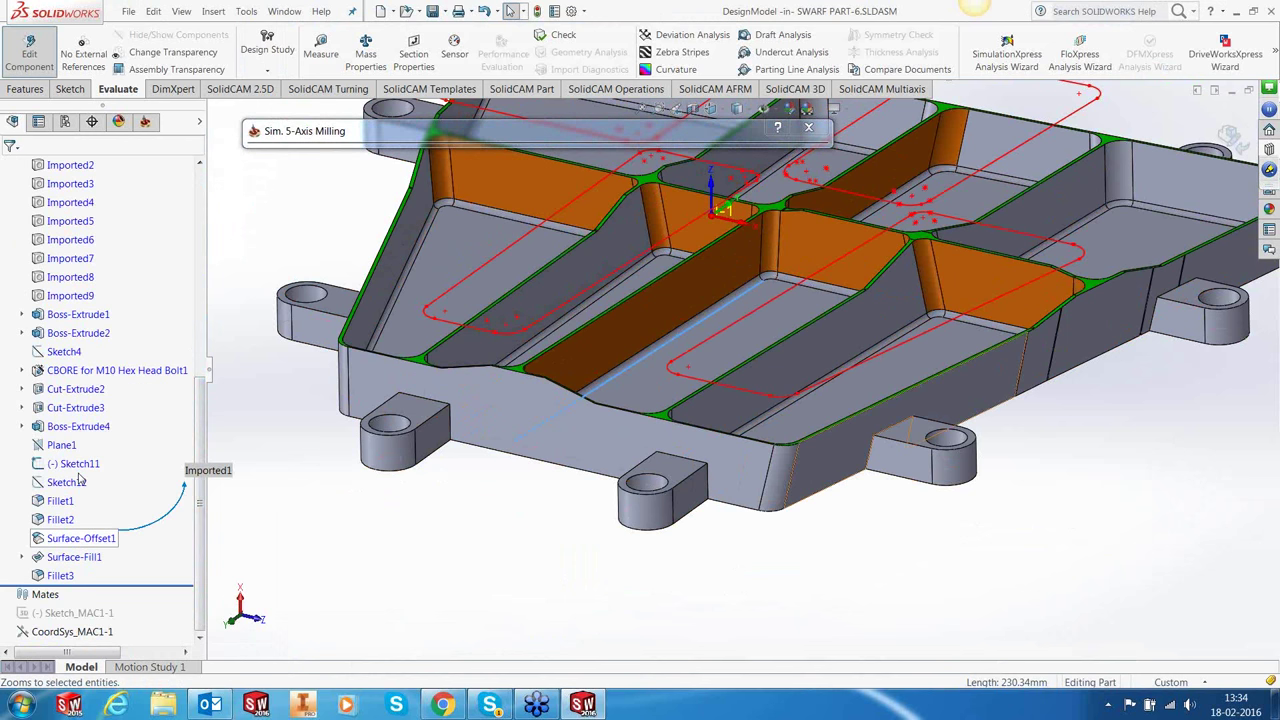
pyautogui.click(81, 482)
pyautogui.moveTo(815, 235)
pyautogui.mouseDown(button='middle')
pyautogui.moveTo(757, 290)
pyautogui.moveTo(779, 321)
pyautogui.moveTo(629, 379)
pyautogui.moveTo(647, 361)
pyautogui.mouseUp(button='middle')
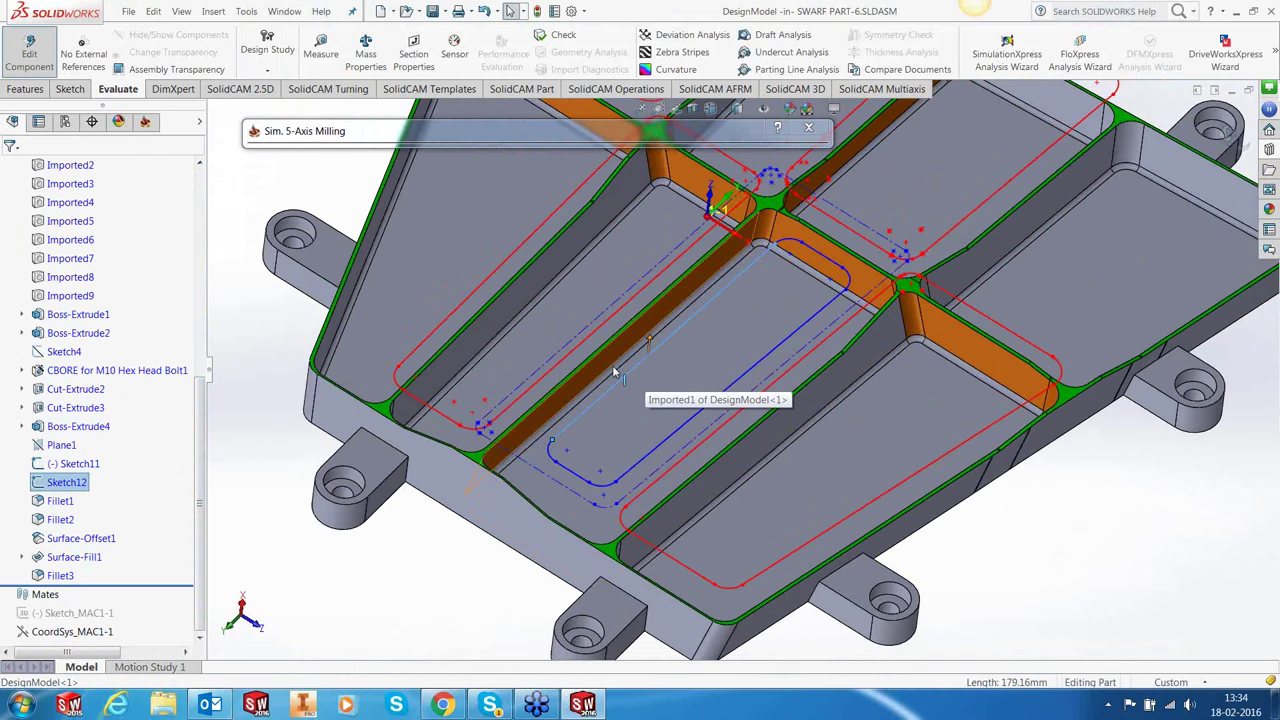
# Define the tilt curve as the closed rounded loop of Sketch12 above the front middle pocket.
pyautogui.doubleClick(341, 131)
pyautogui.click(651, 396)
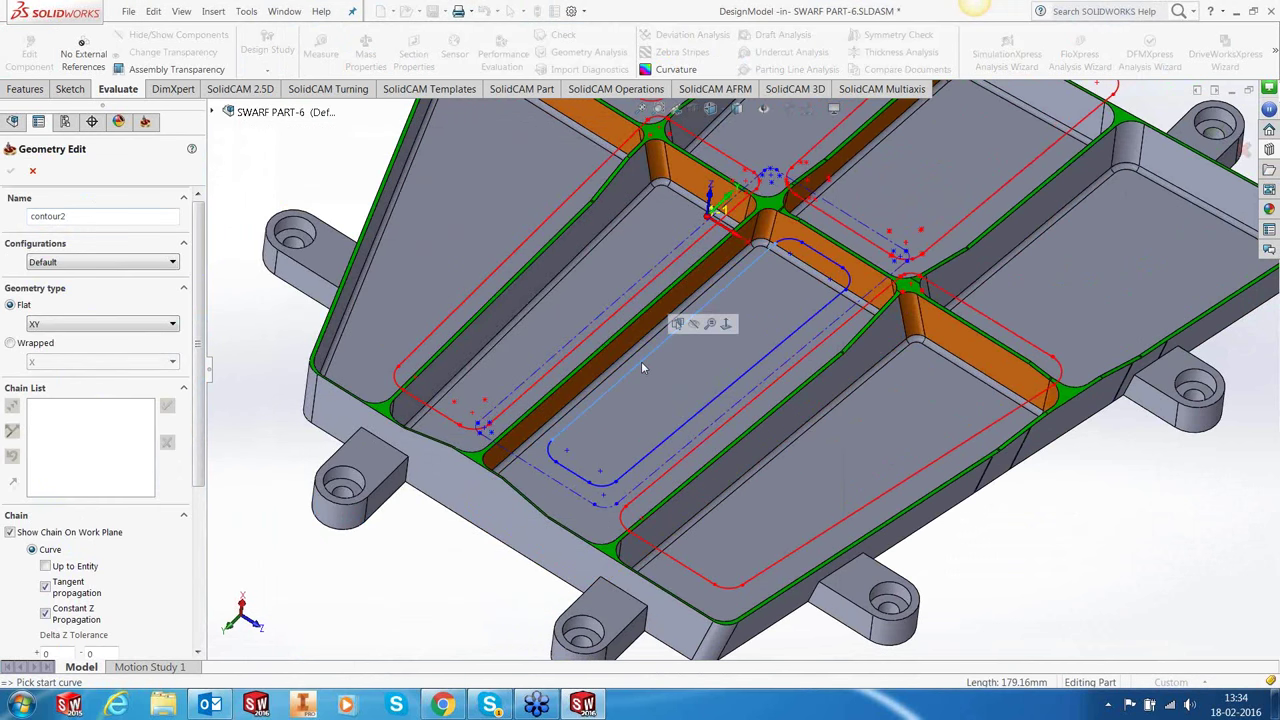
pyautogui.click(641, 362)
pyautogui.click(718, 165)
pyautogui.click(12, 173)
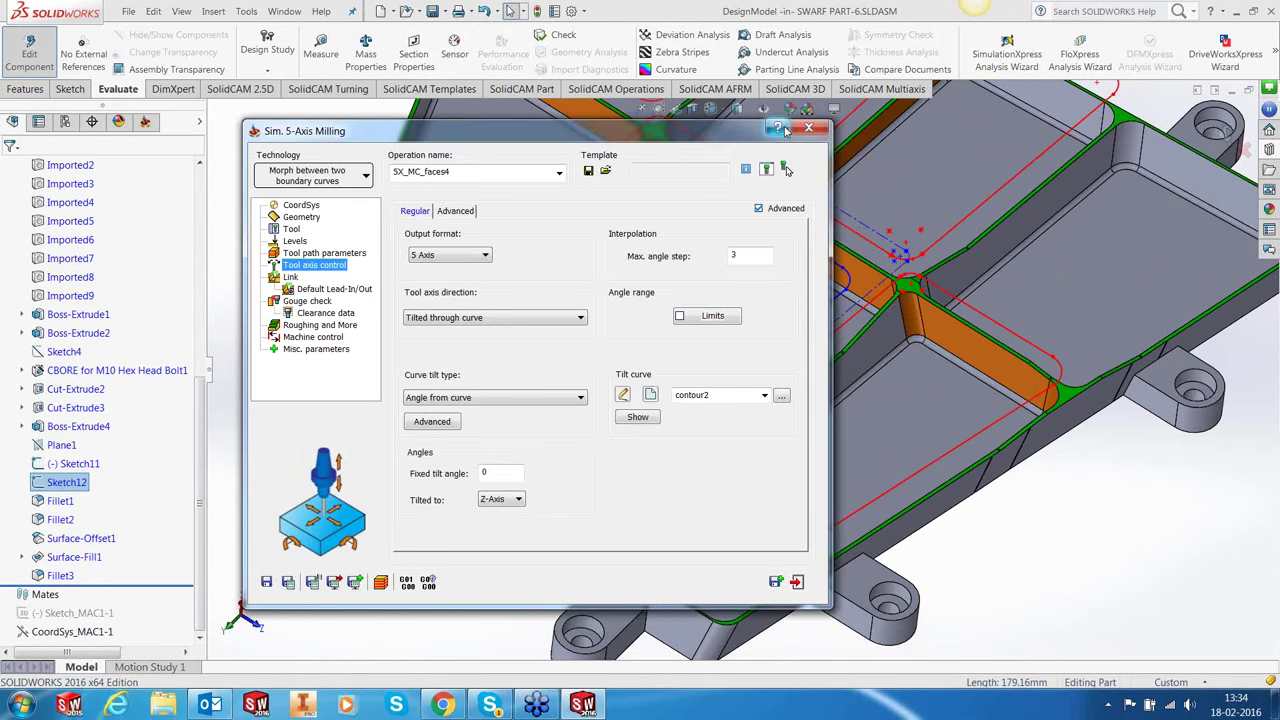
# Hide the model's sketches and set the curve tilt type to Closest point.
pyautogui.click(770, 109)
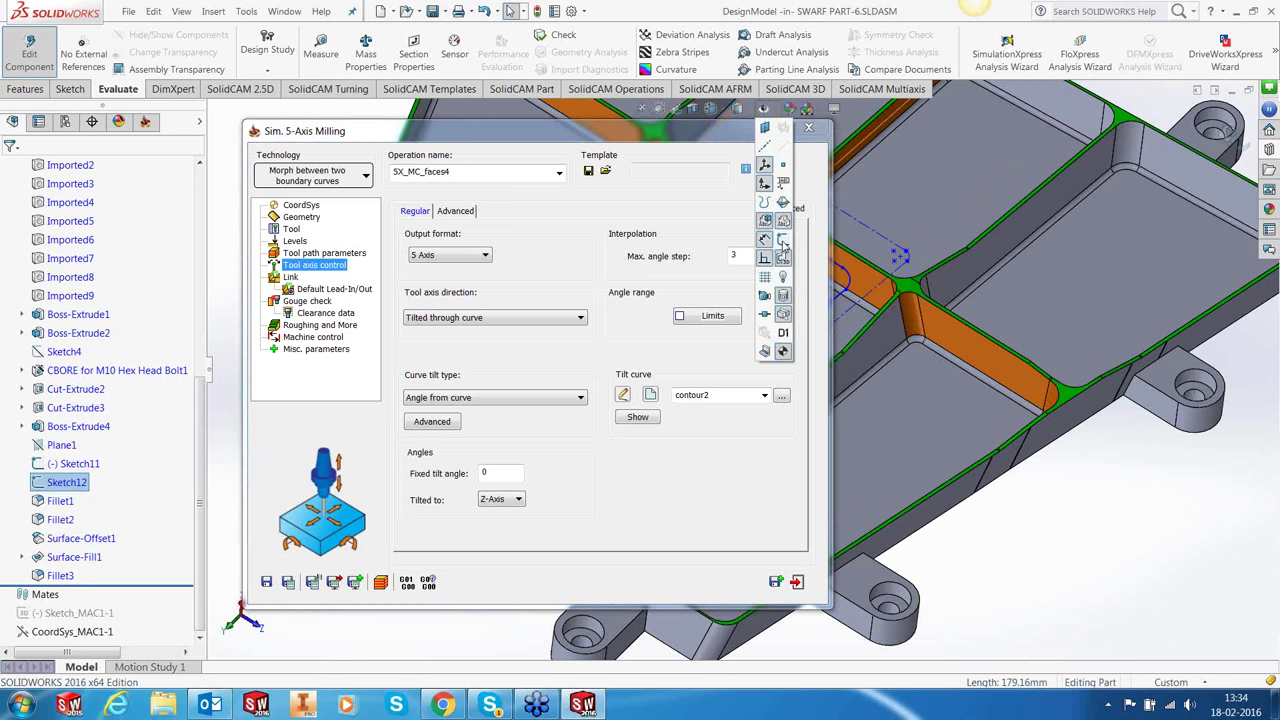
pyautogui.click(475, 398)
pyautogui.click(452, 412)
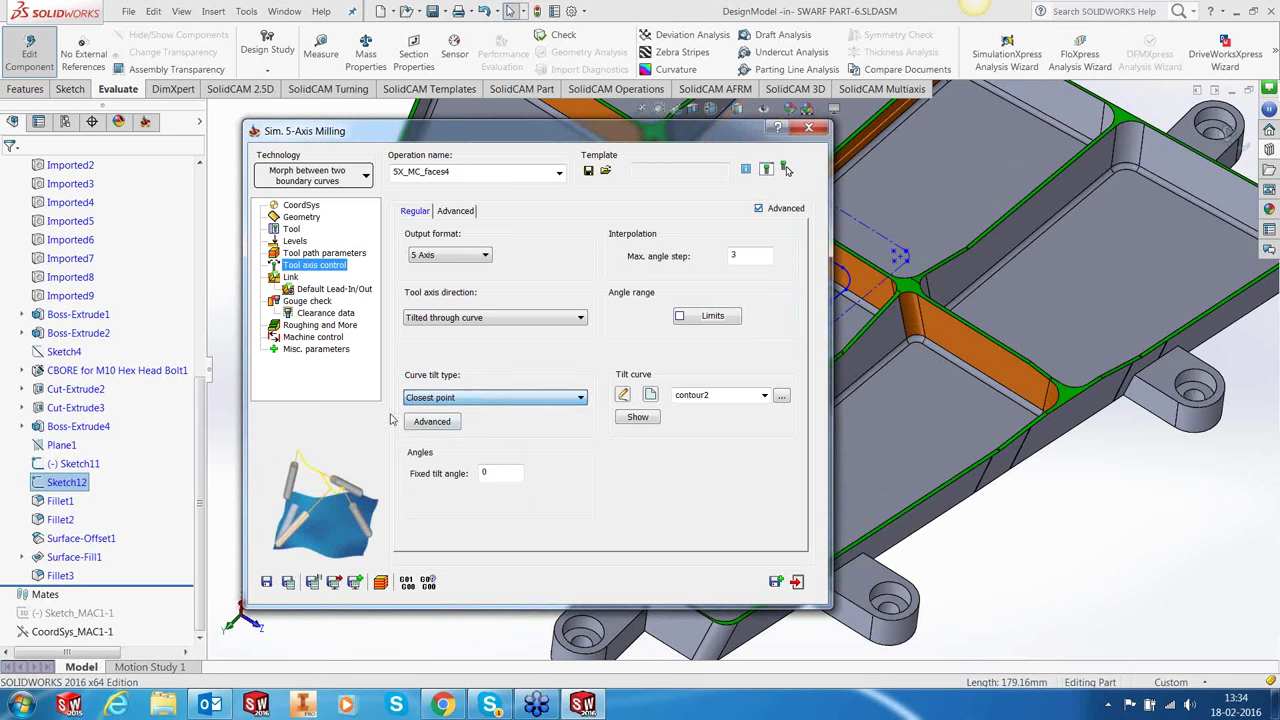
# Review the default lead-in/out and gouge check settings, then save and calculate the 5-axis milling operation.
pyautogui.click(294, 288)
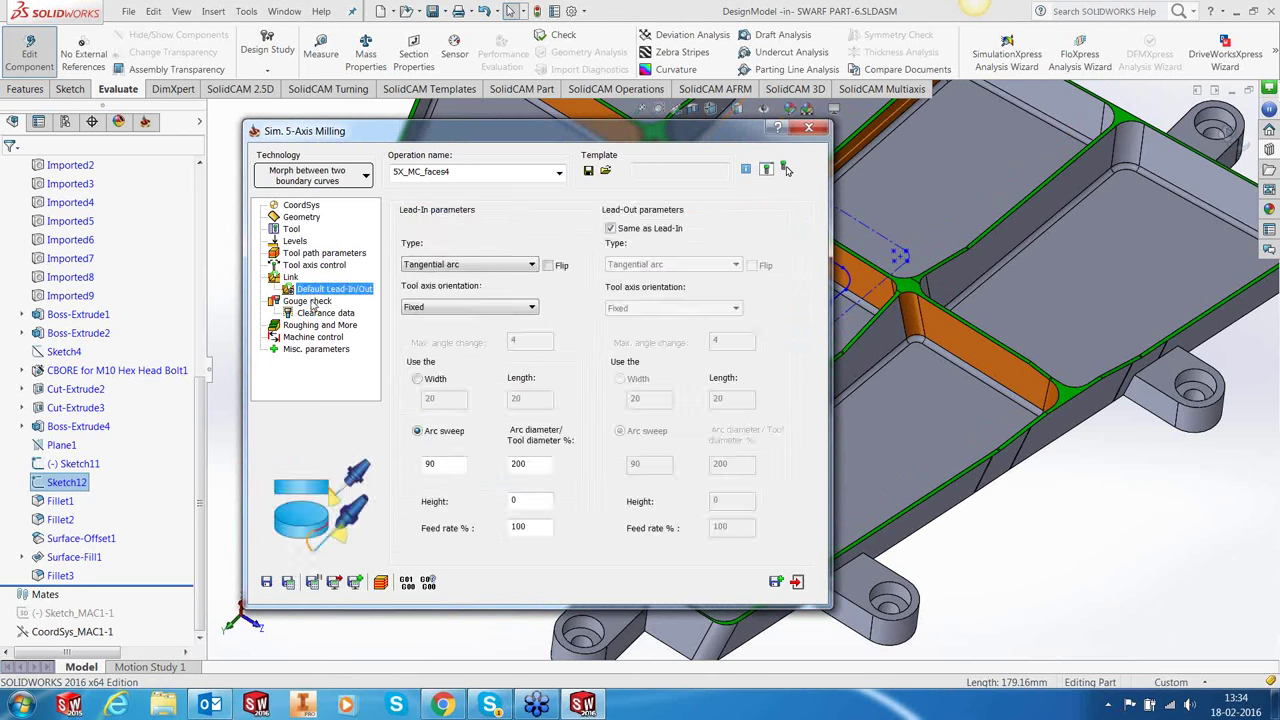
pyautogui.click(312, 301)
pyautogui.click(289, 582)
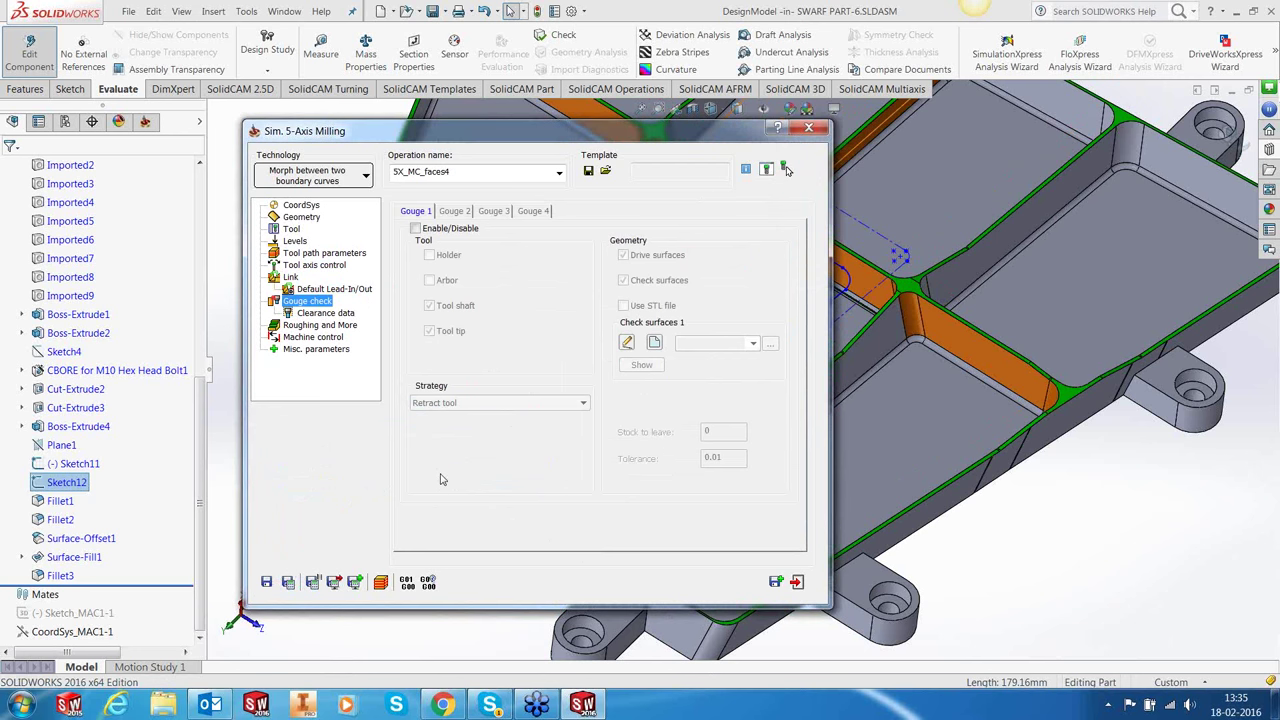
# Simulate the operation in Host CAD and step the tool along the floor fillet from the long wall around the pocket's front end to its rear.
pyautogui.click(381, 583)
pyautogui.moveTo(567, 476)
pyautogui.mouseDown(button='middle')
pyautogui.moveTo(706, 422)
pyautogui.moveTo(648, 408)
pyautogui.mouseUp(button='middle')
pyautogui.scroll(-5, 648, 408)
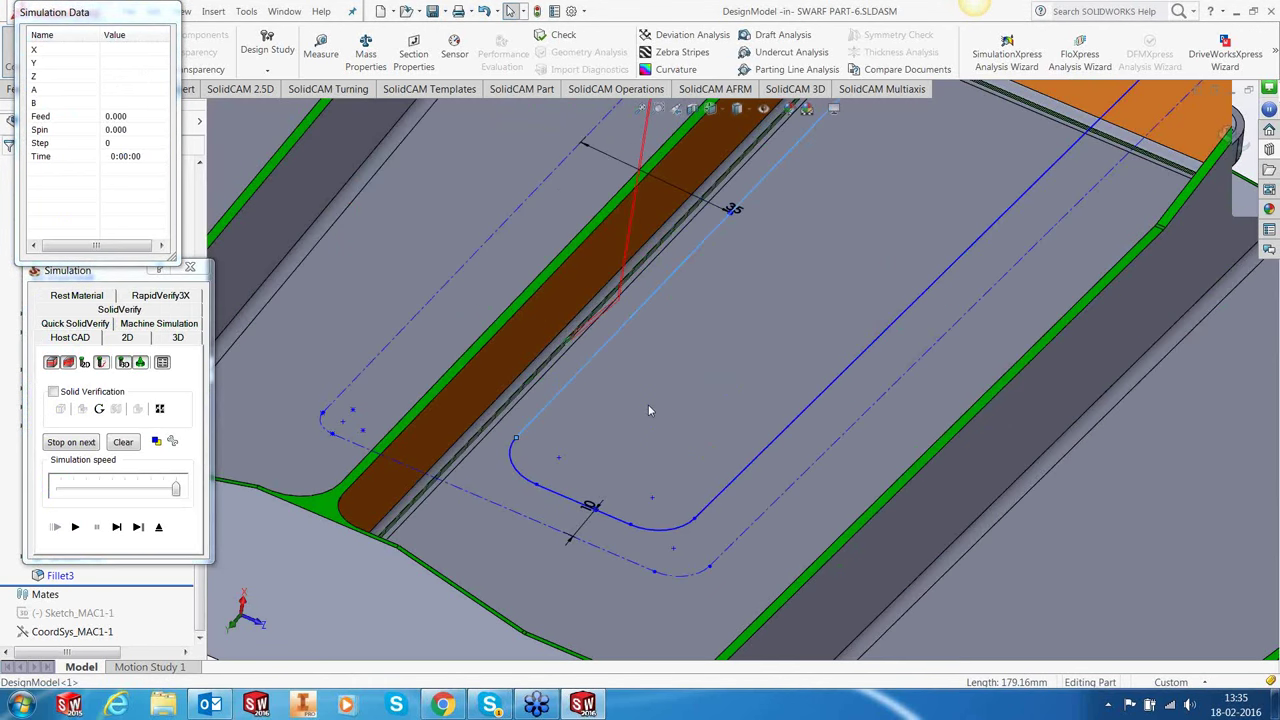
pyautogui.scroll(1, 648, 410)
pyautogui.scroll(2, 686, 387)
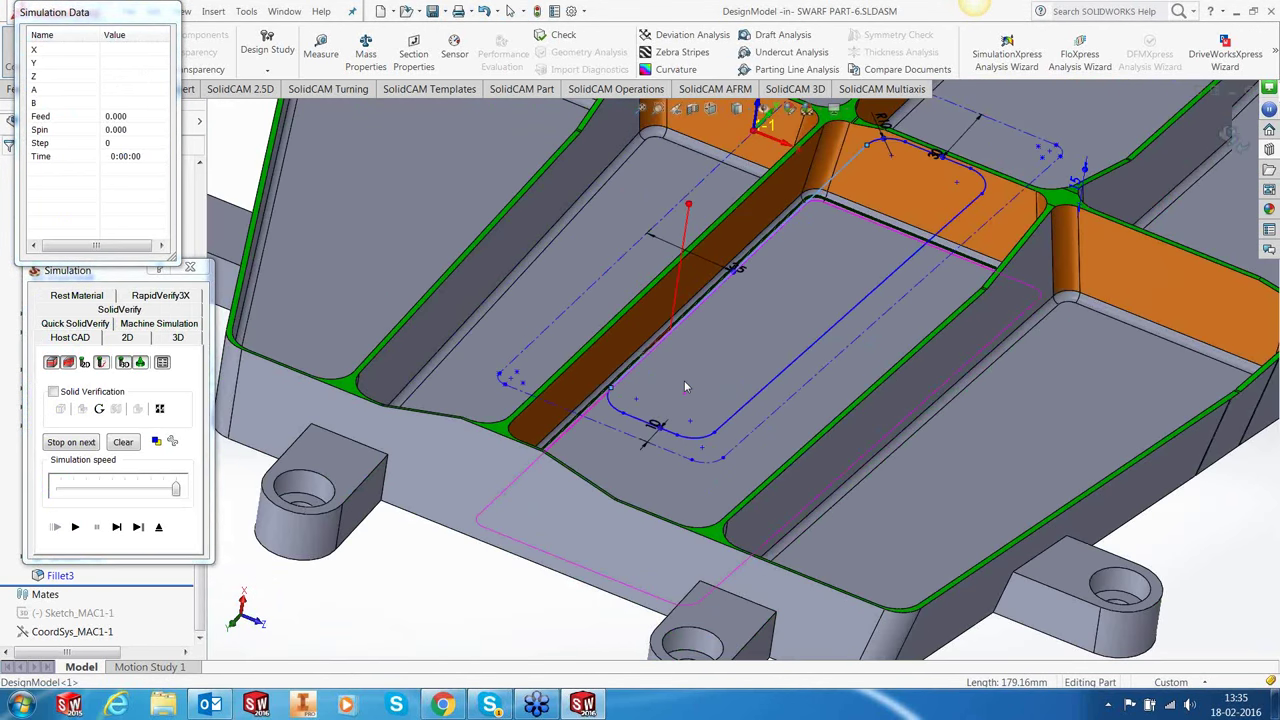
pyautogui.click(116, 527)
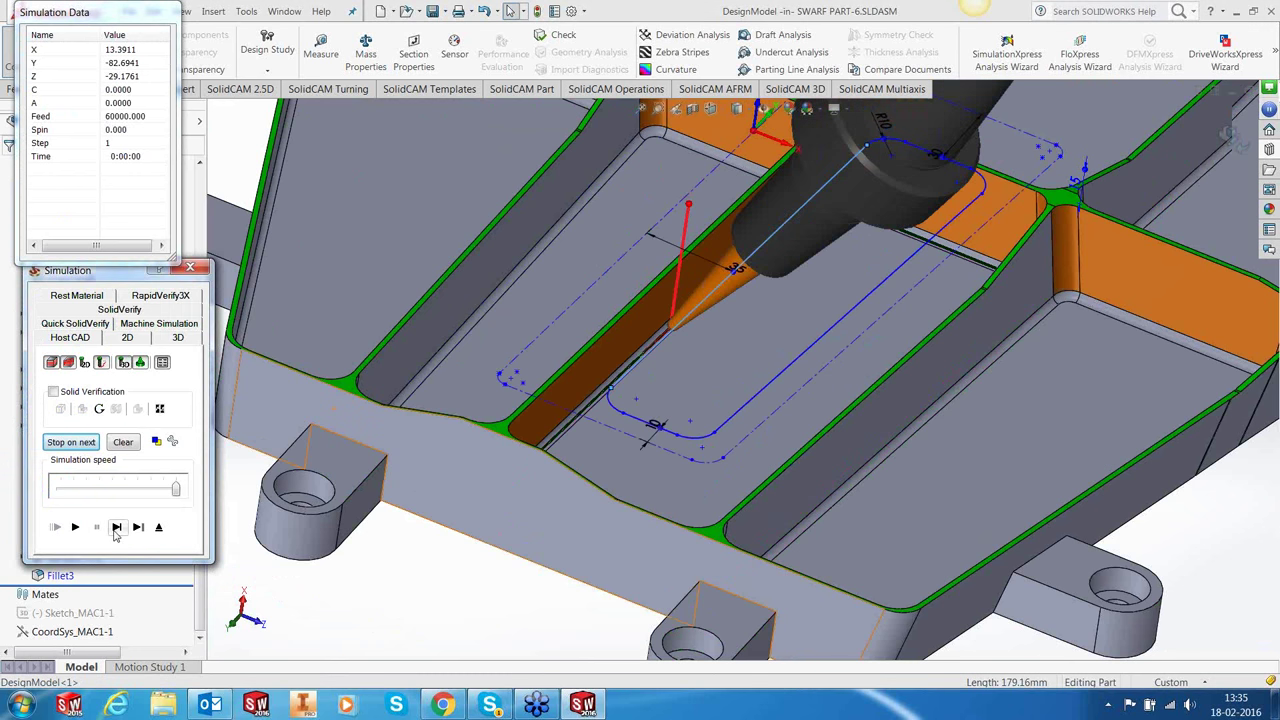
pyautogui.click(116, 527)
pyautogui.click(116, 527)
pyautogui.click(116, 527)
pyautogui.click(116, 532)
pyautogui.click(116, 532)
pyautogui.click(116, 532)
pyautogui.click(116, 532)
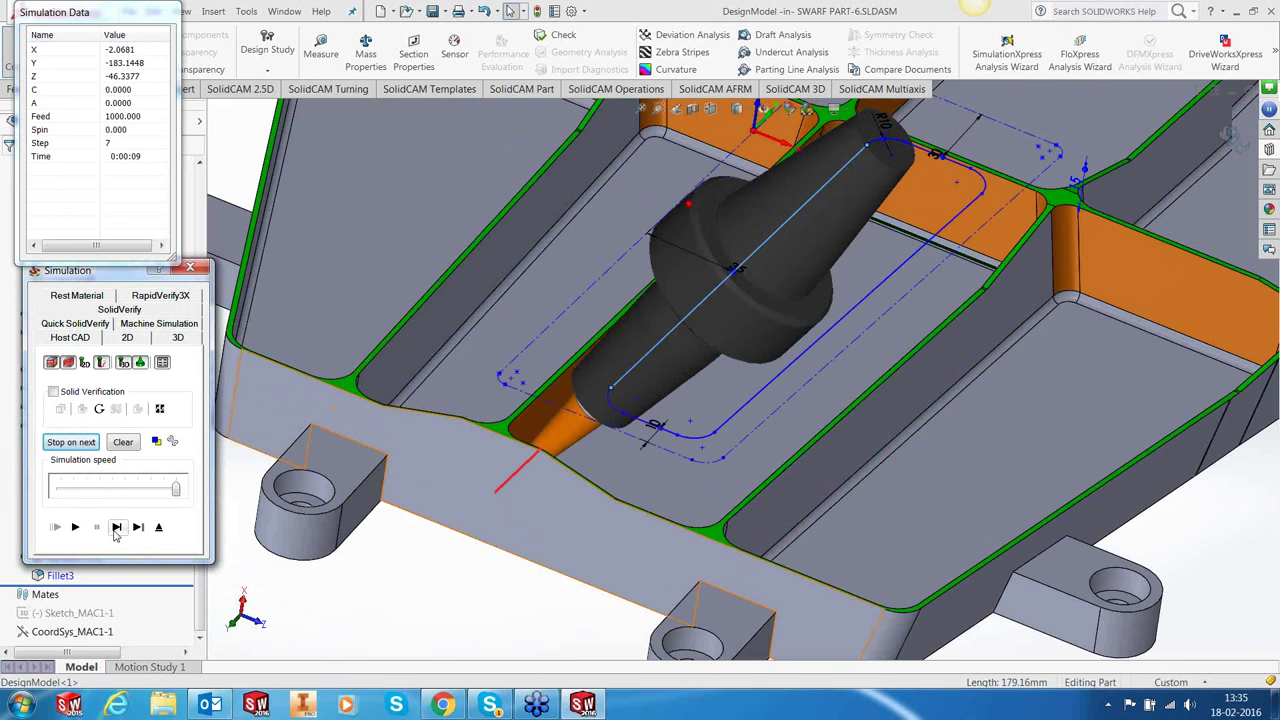
pyautogui.click(116, 532)
pyautogui.click(116, 532)
pyautogui.click(116, 532)
pyautogui.click(116, 532)
pyautogui.click(116, 527)
pyautogui.click(116, 527)
pyautogui.click(116, 527)
pyautogui.click(116, 527)
pyautogui.click(116, 527)
pyautogui.click(116, 527)
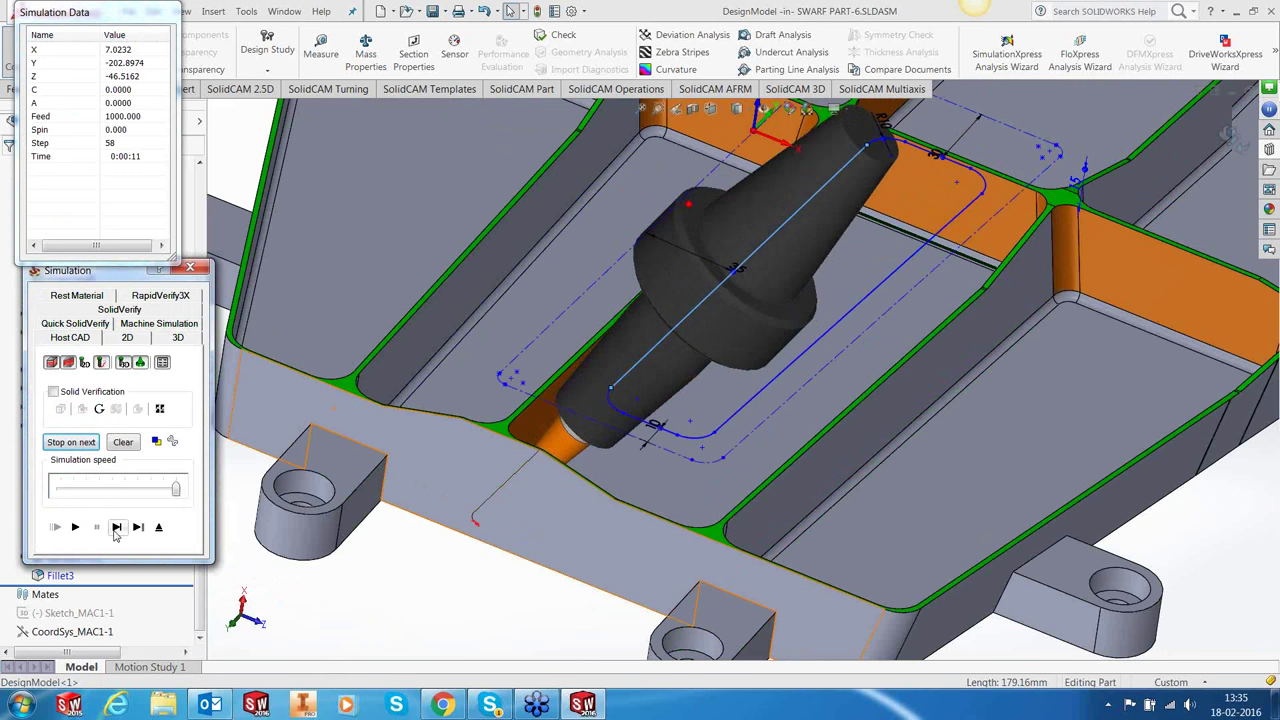
pyautogui.click(116, 527)
pyautogui.click(116, 527)
pyautogui.click(116, 527)
pyautogui.click(116, 527)
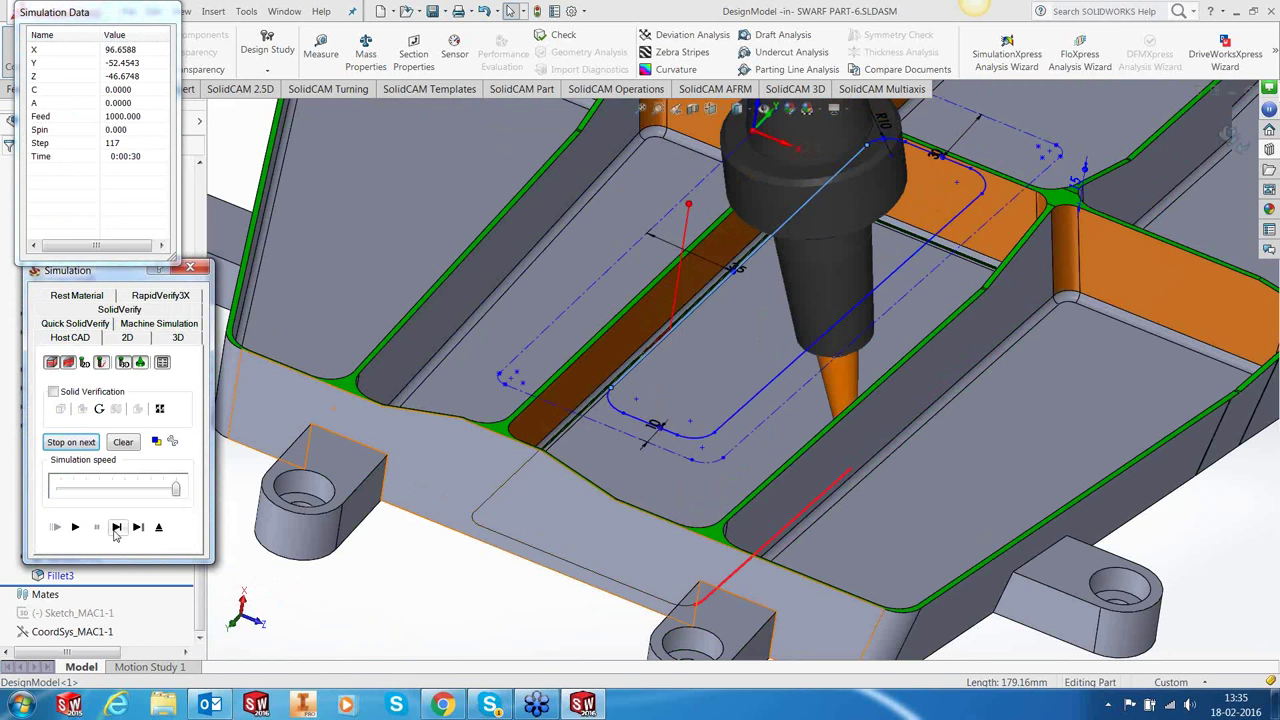
pyautogui.click(116, 527)
pyautogui.click(116, 529)
pyautogui.click(116, 529)
pyautogui.click(116, 529)
pyautogui.click(116, 529)
# Inspect the tool tilt from the pocket's side and continue stepping the simulation around the rear corner and back along the long wall.
pyautogui.moveTo(1023, 186); pyautogui.dragTo(1003, 270, button='middle')
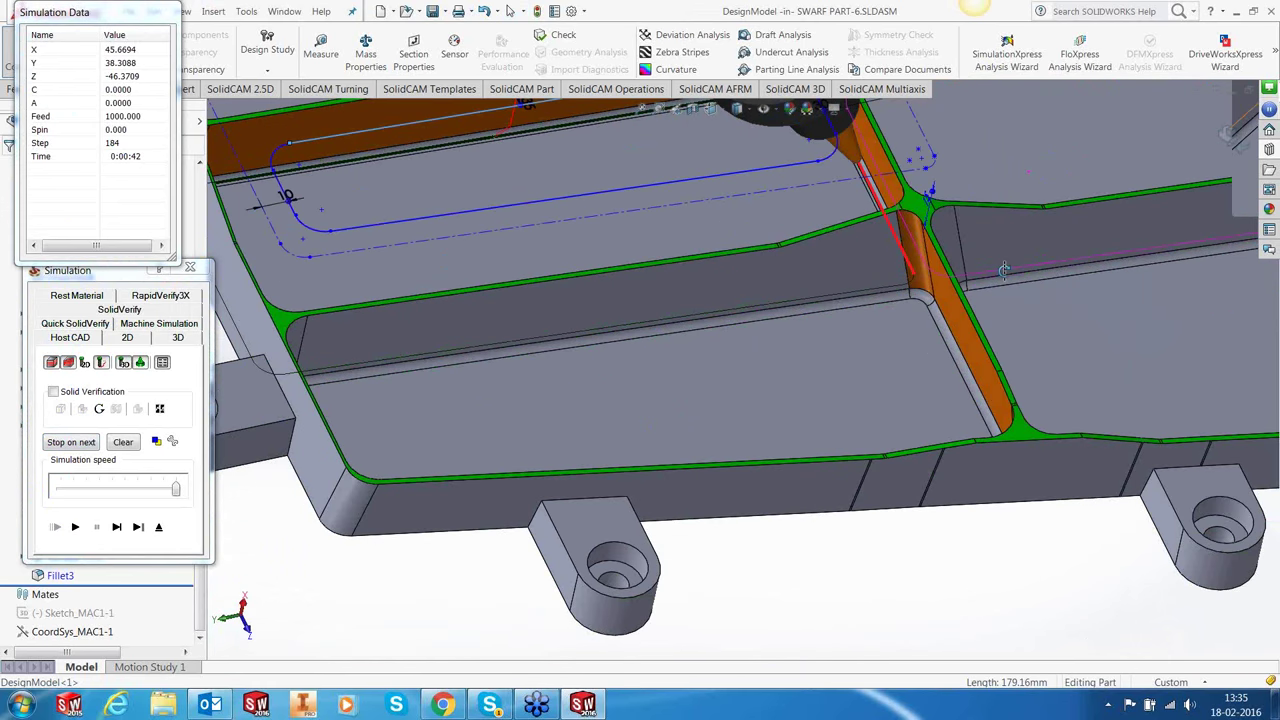
pyautogui.scroll(5, 1004, 270)
pyautogui.scroll(-5, 715, 271)
pyautogui.moveTo(713, 271); pyautogui.dragTo(738, 264, button='middle')
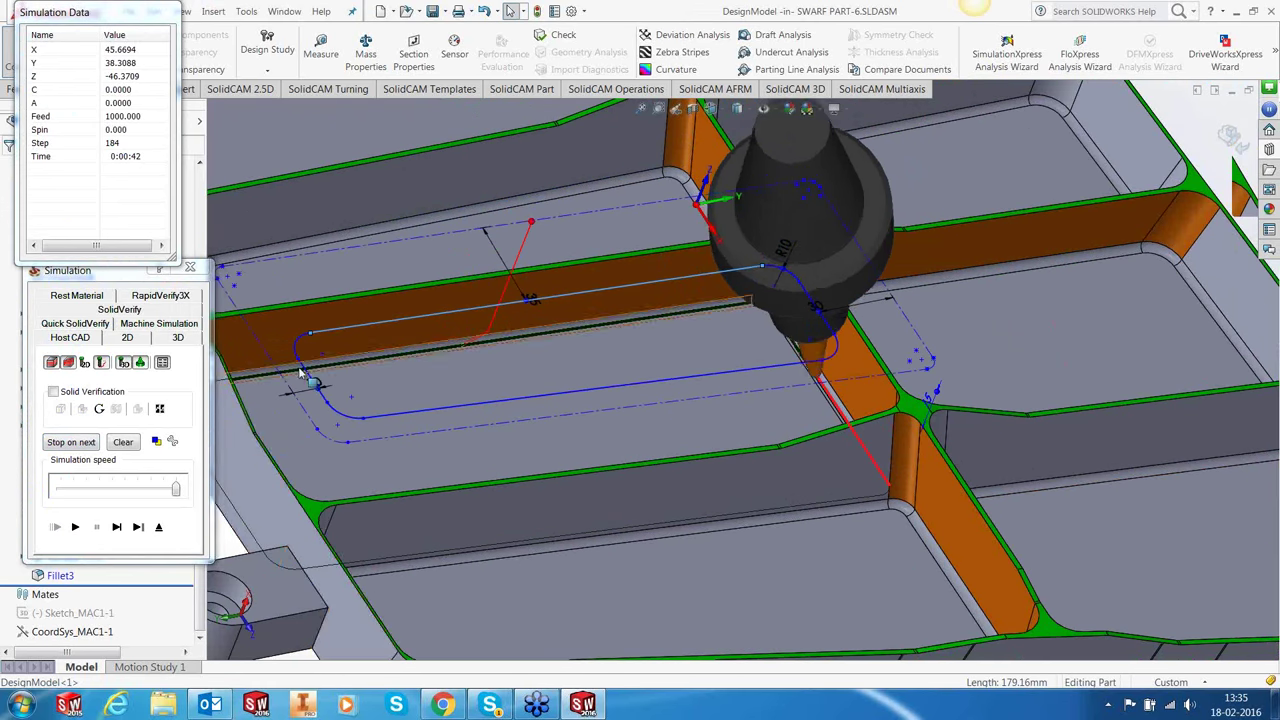
pyautogui.click(117, 528)
pyautogui.click(118, 529)
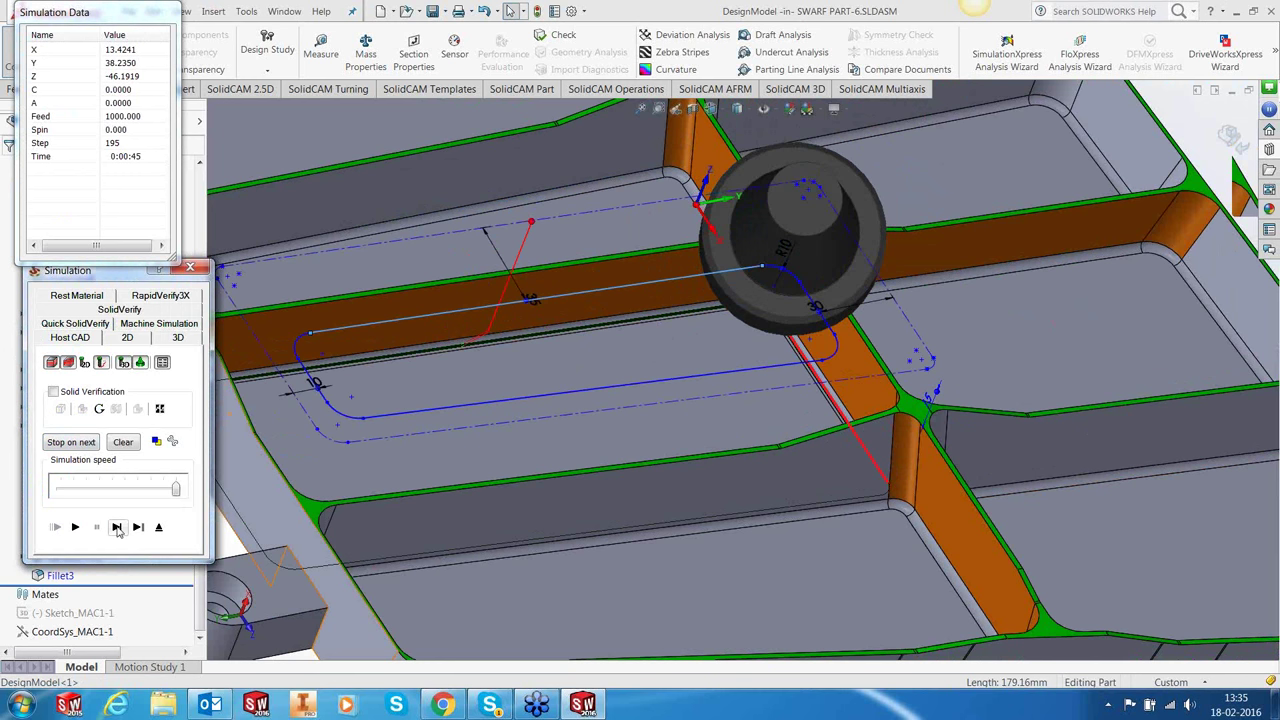
pyautogui.click(118, 530)
pyautogui.click(118, 530)
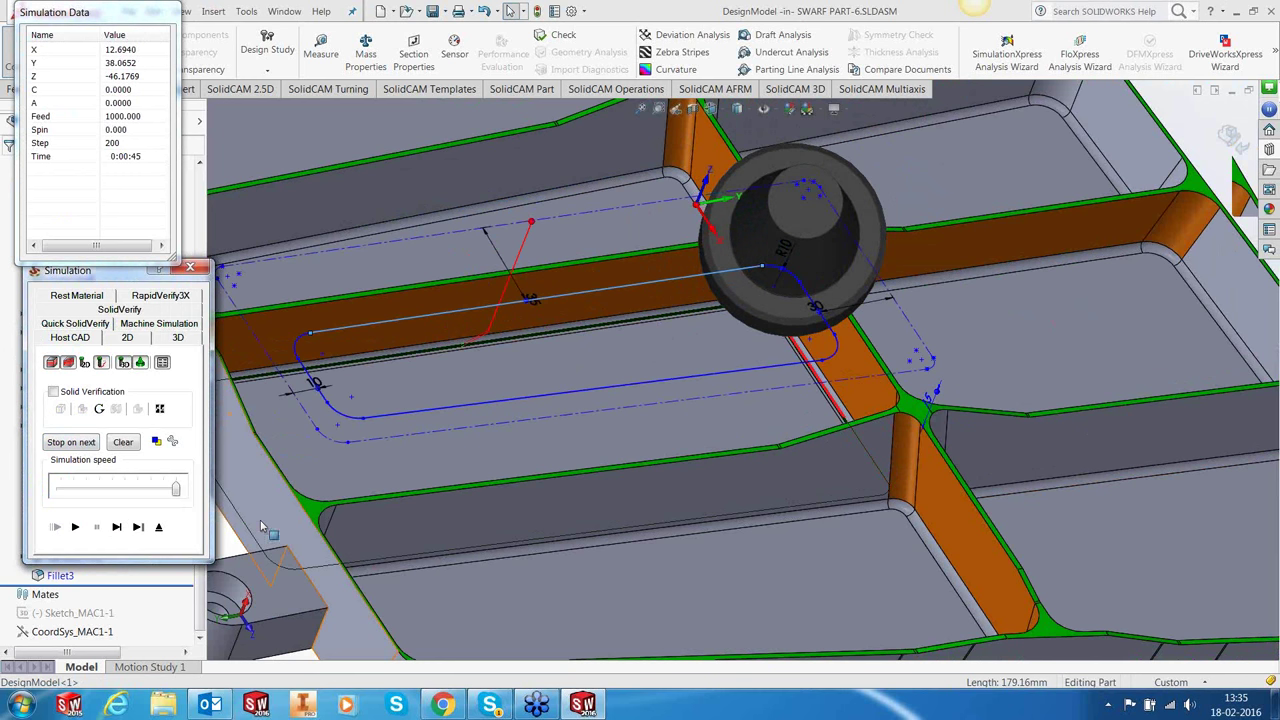
pyautogui.click(121, 533)
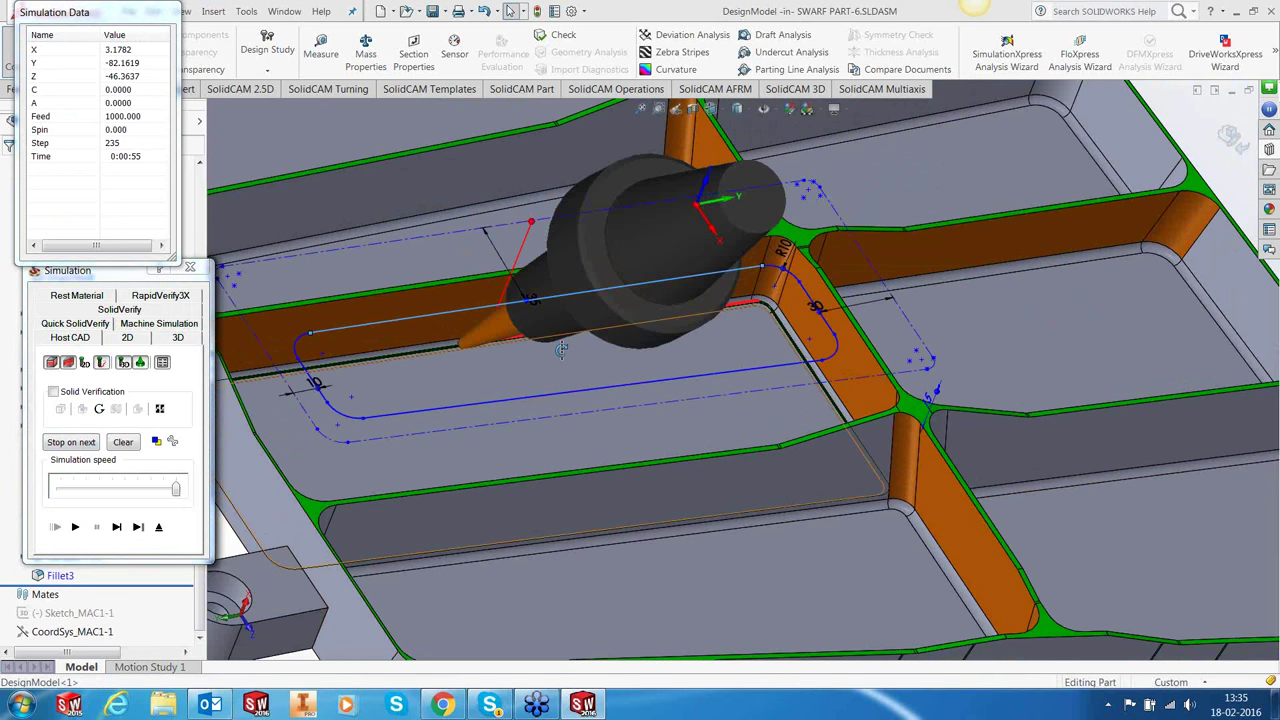
# Inspect the tool's contact with the floor fillet along the pocket's long wall from several angles, then exit the simulation and the operation.
pyautogui.moveTo(562, 348); pyautogui.dragTo(690, 378, button='middle')
pyautogui.scroll(4, 671, 391)
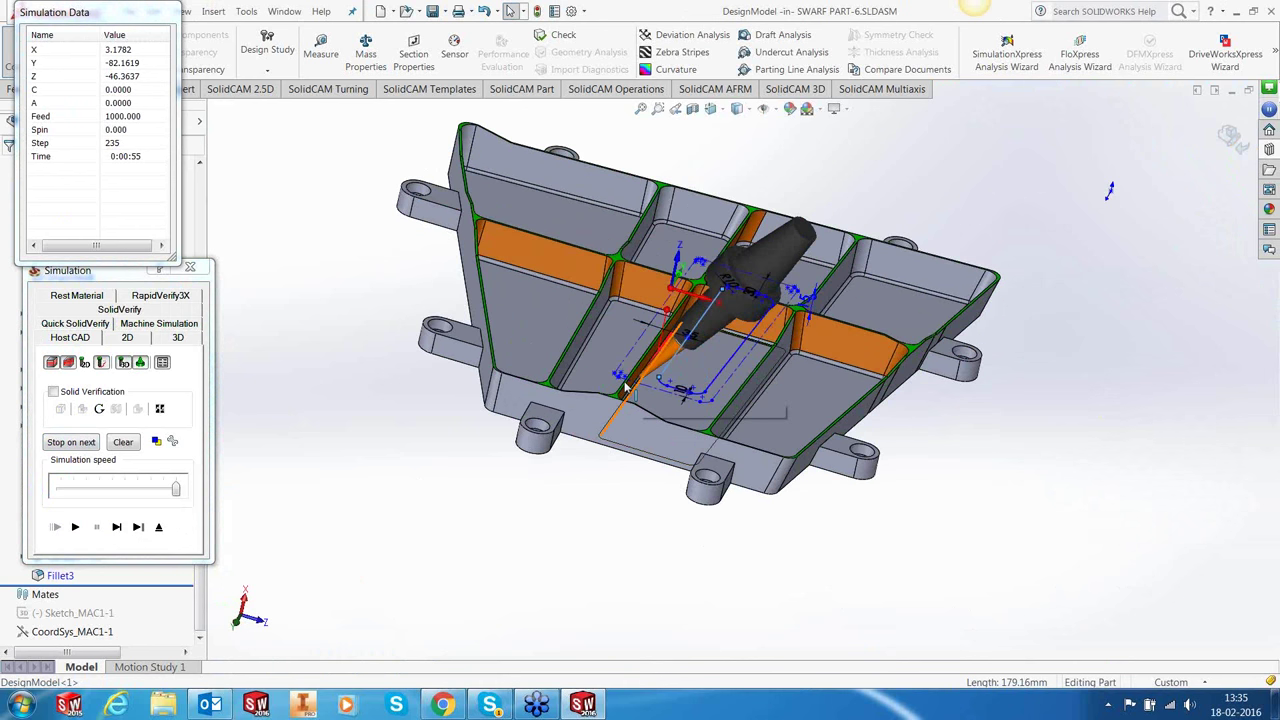
pyautogui.scroll(-1, 625, 387)
pyautogui.scroll(5, 626, 386)
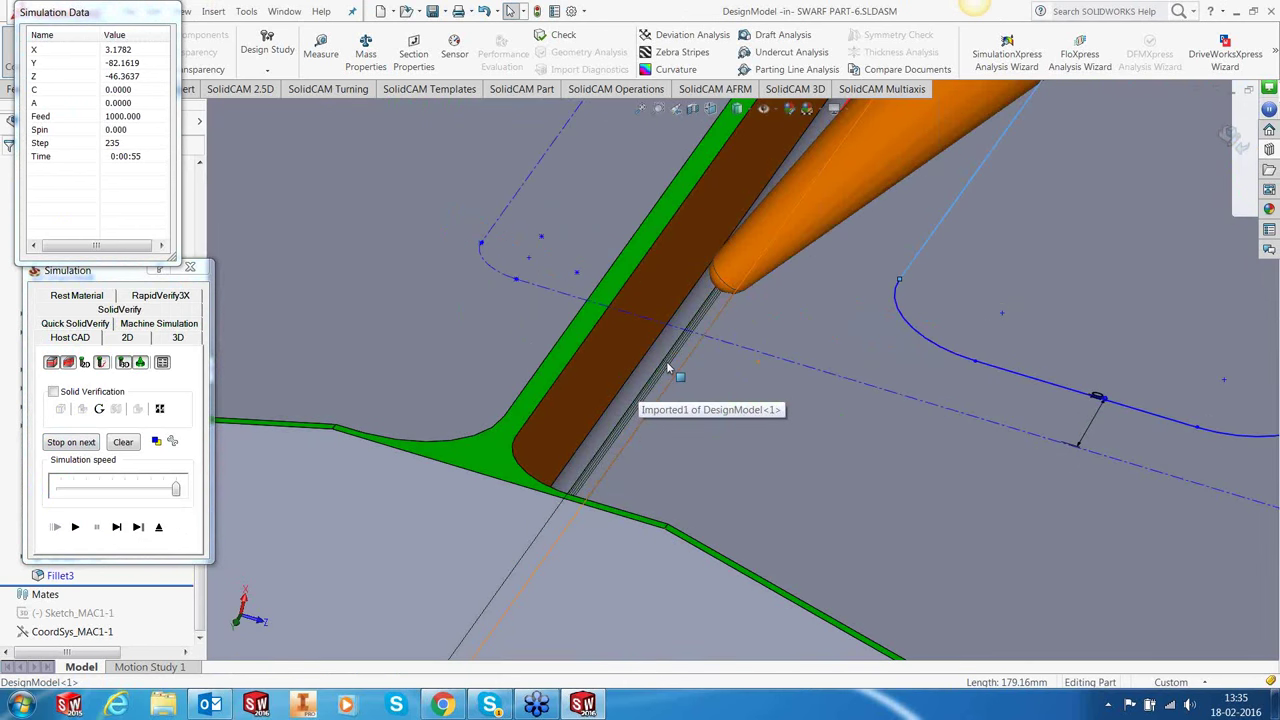
pyautogui.scroll(-5, 668, 368)
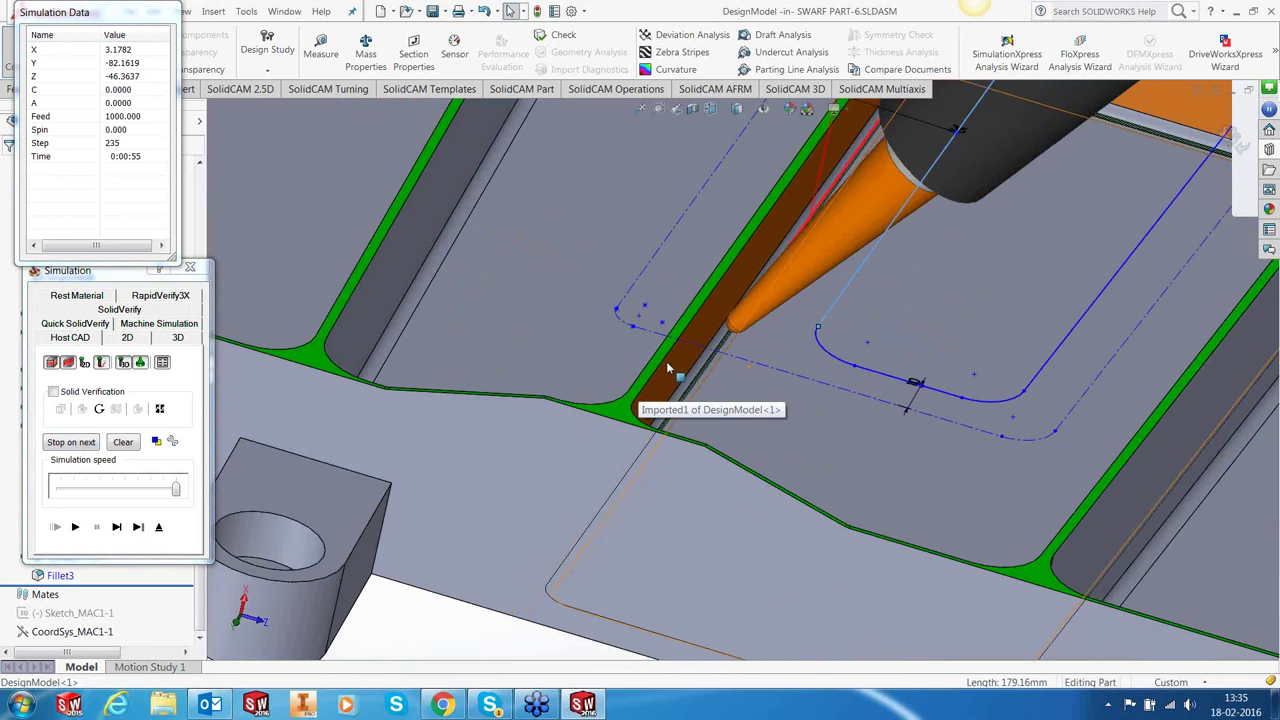
pyautogui.press('f')
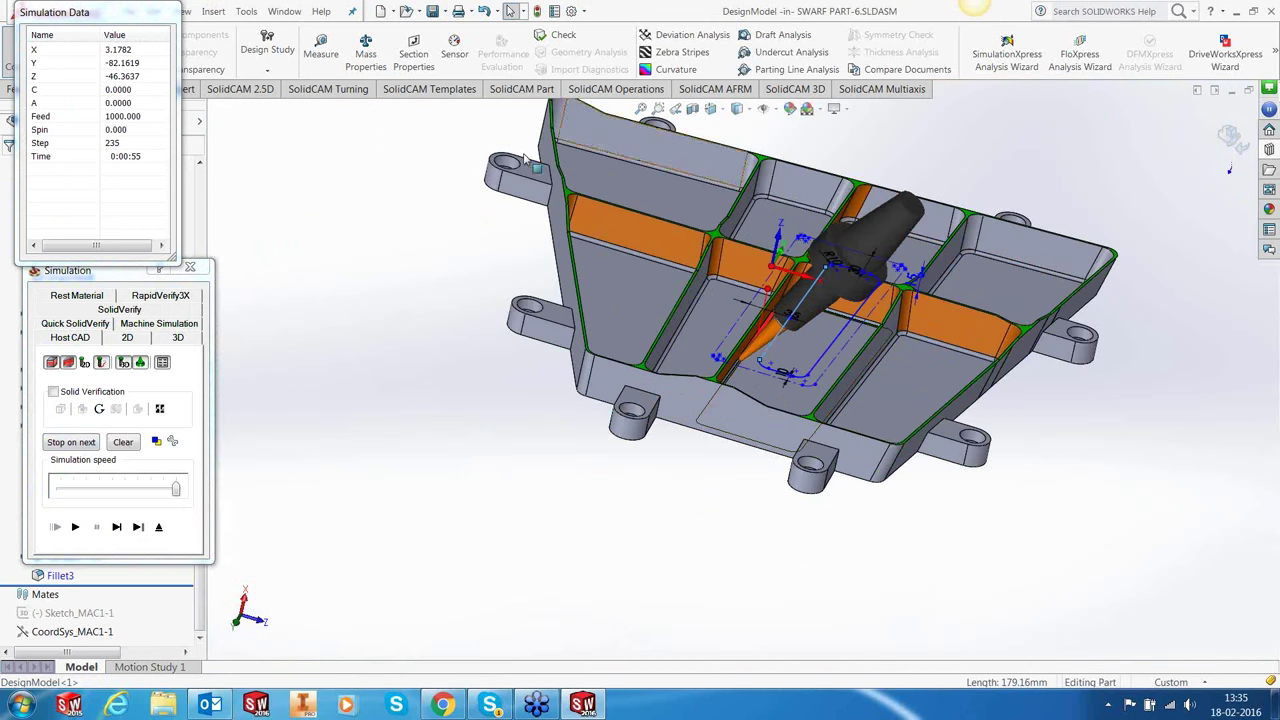
pyautogui.click(158, 528)
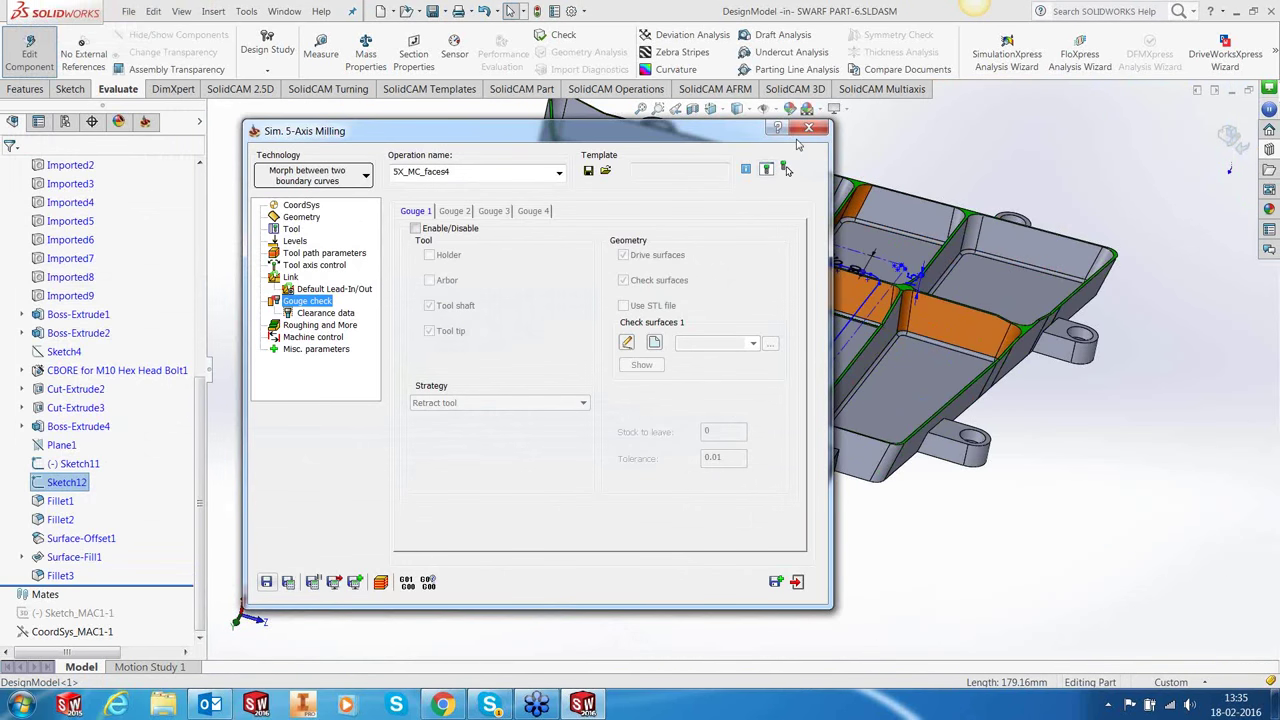
pyautogui.click(796, 582)
# Hide Sketch12 in the model and return to the list of CAM operations.
pyautogui.rightClick(62, 482)
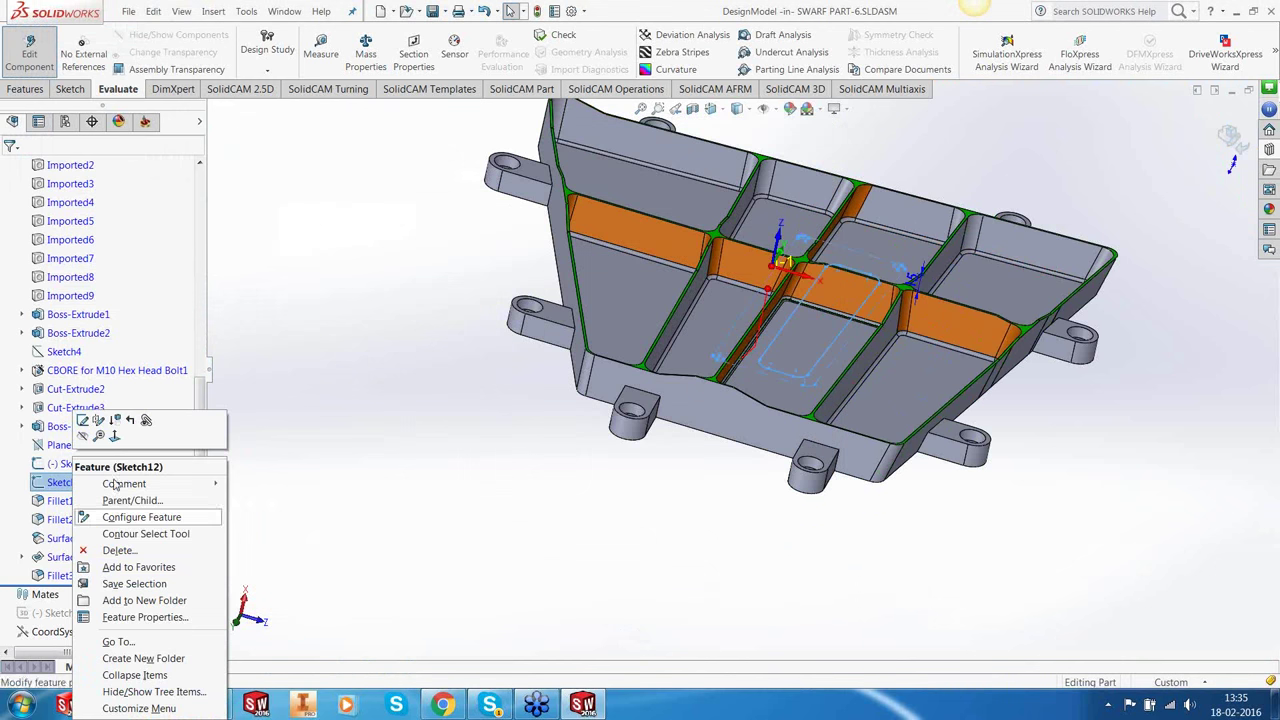
pyautogui.click(82, 437)
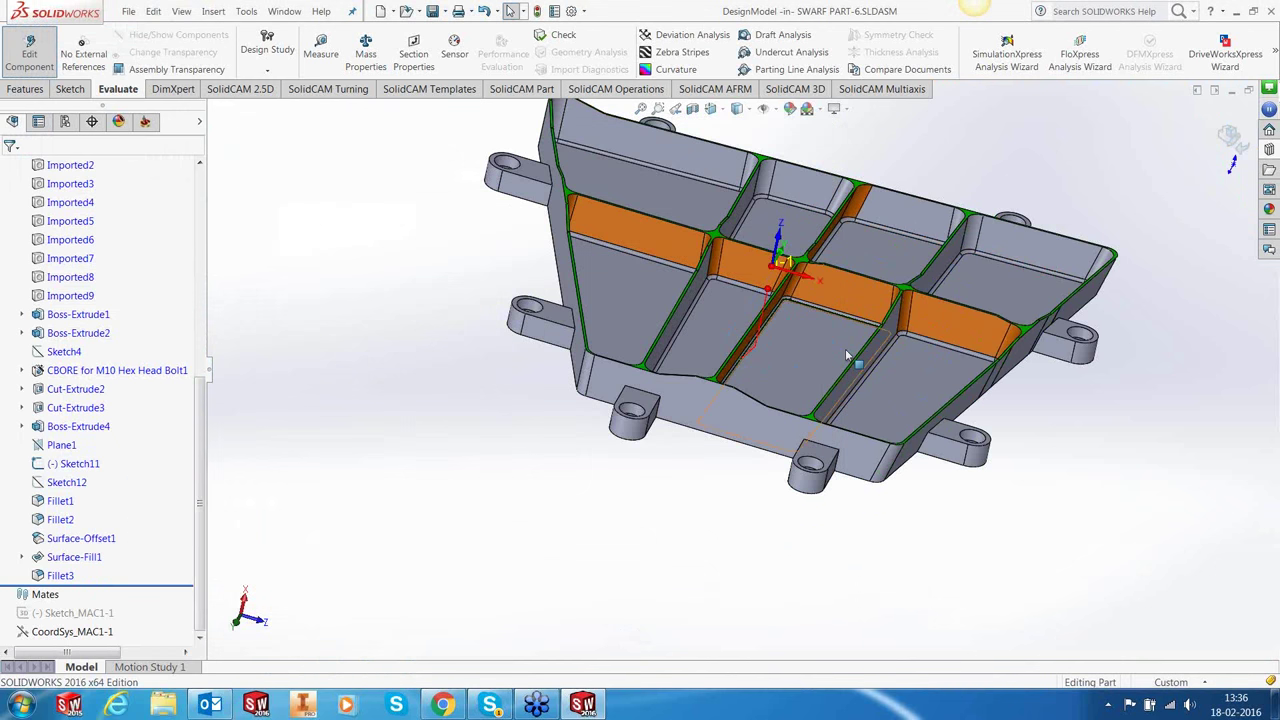
pyautogui.moveTo(845, 348); pyautogui.dragTo(821, 349, button='middle')
pyautogui.scroll(-3, 808, 380)
pyautogui.click(145, 121)
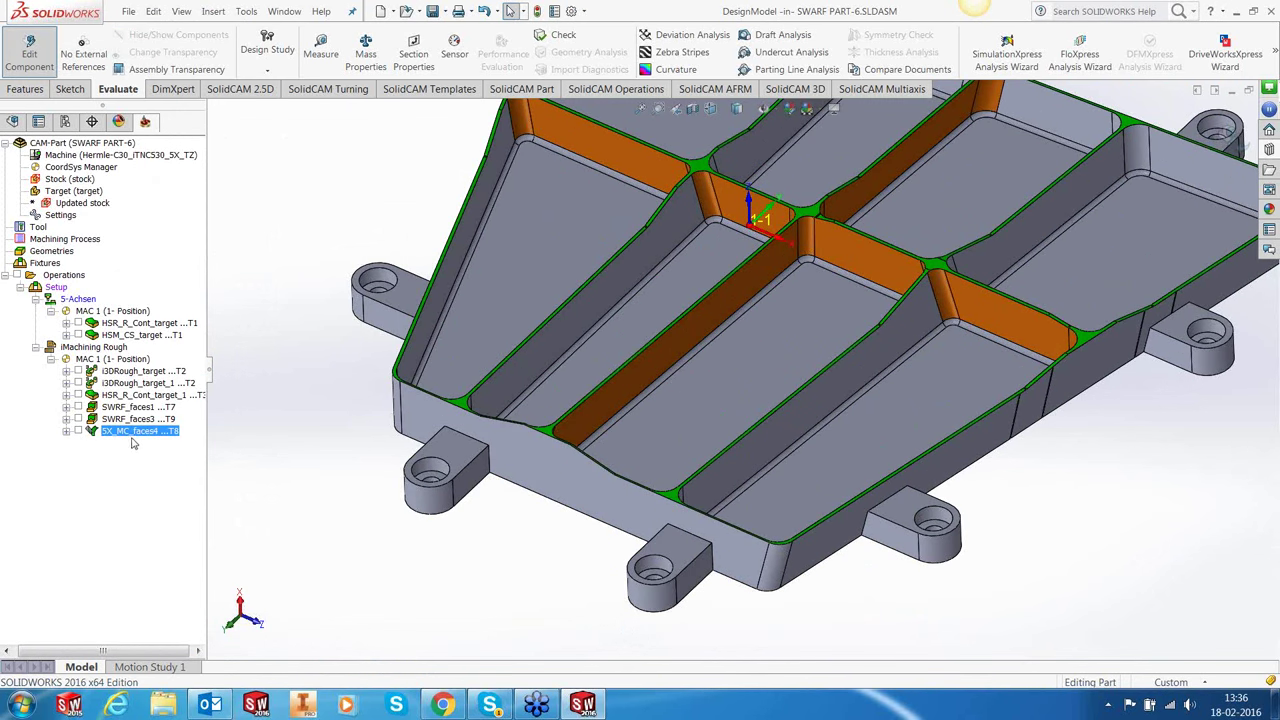
# Add a Sim. 5-Axis Milling operation after the existing 5-axis fillet operation, using the Parallel to curves technology.
pyautogui.moveTo(811, 354); pyautogui.dragTo(789, 401, button='middle')
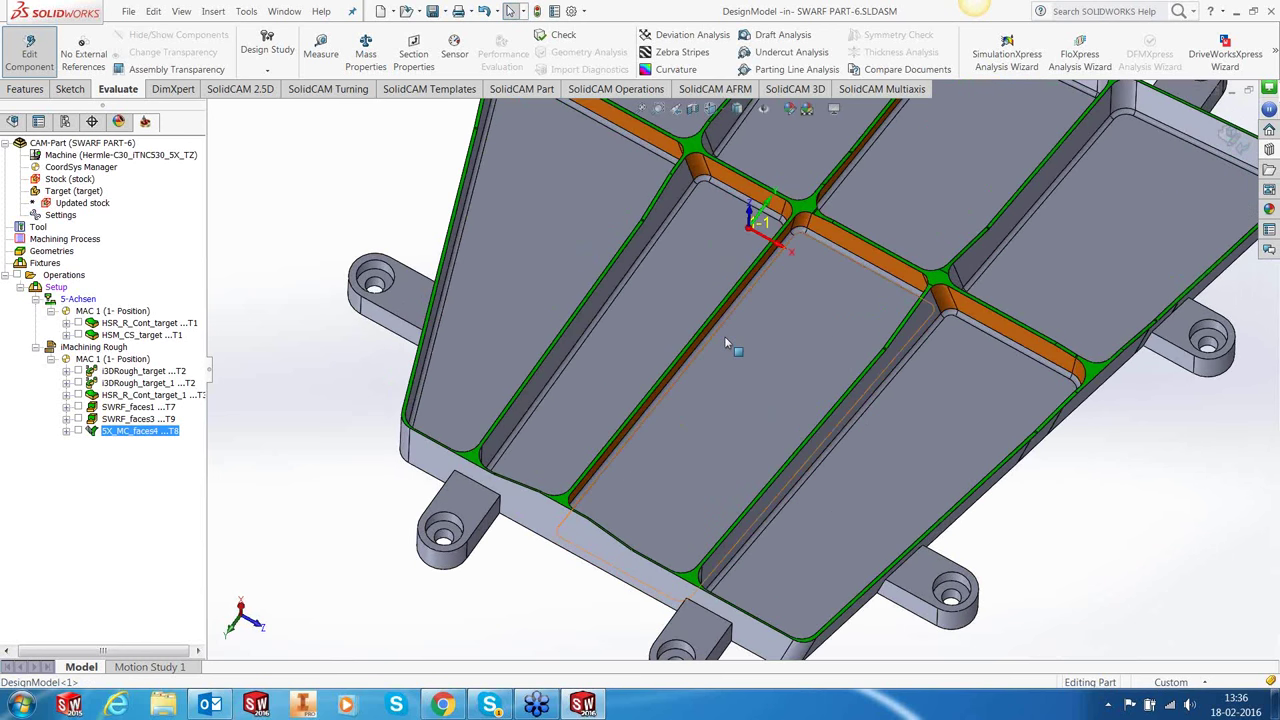
pyautogui.moveTo(727, 343); pyautogui.dragTo(717, 340, button='middle')
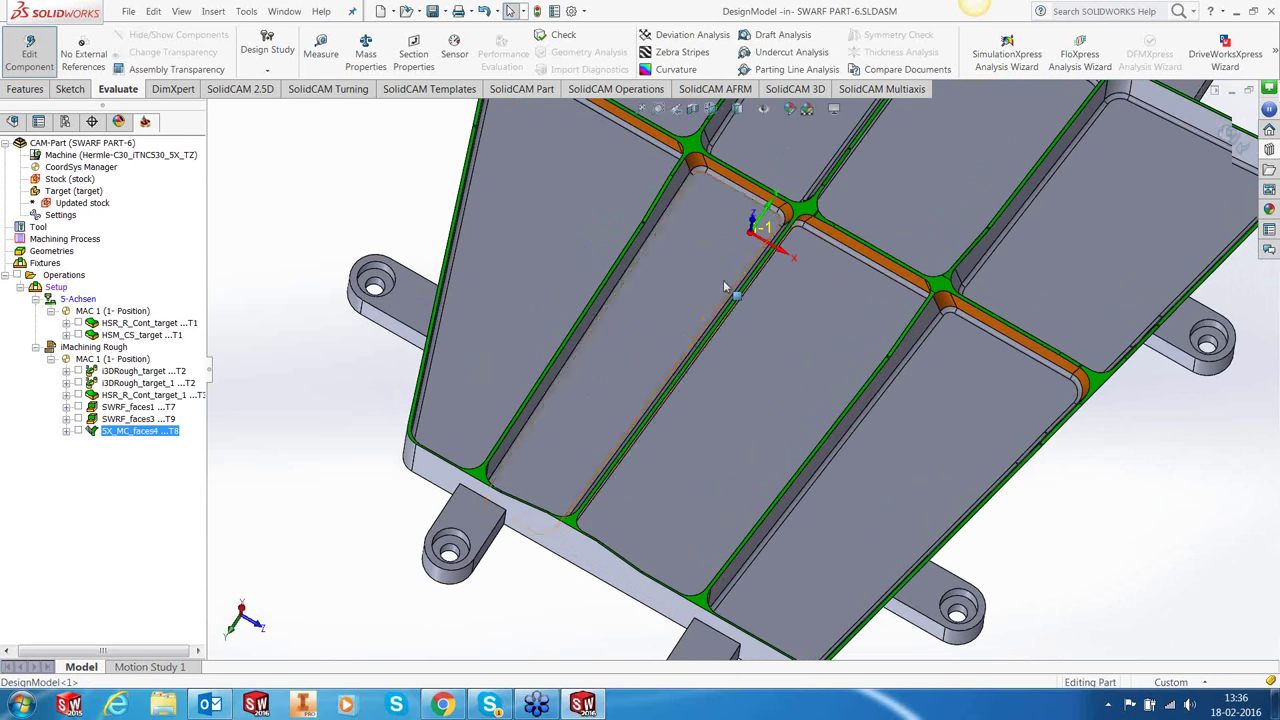
pyautogui.moveTo(768, 314); pyautogui.dragTo(762, 262, button='middle')
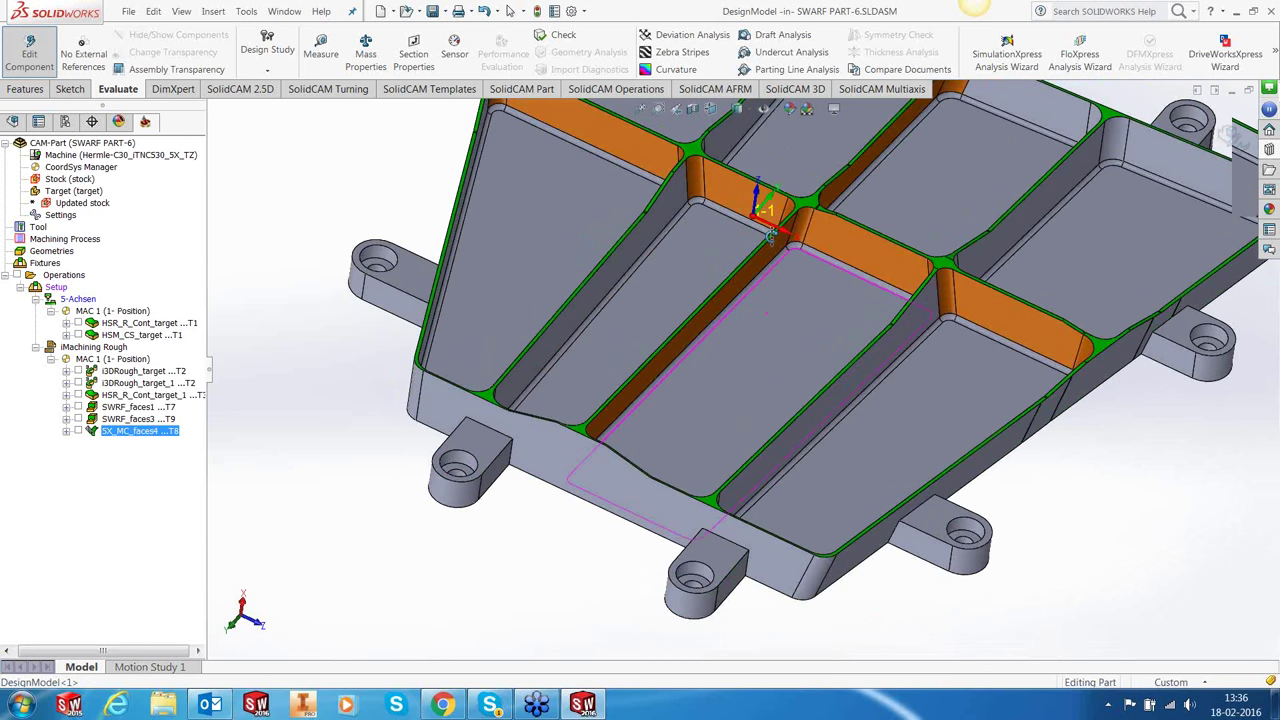
pyautogui.rightClick(128, 410)
pyautogui.moveTo(240, 31)
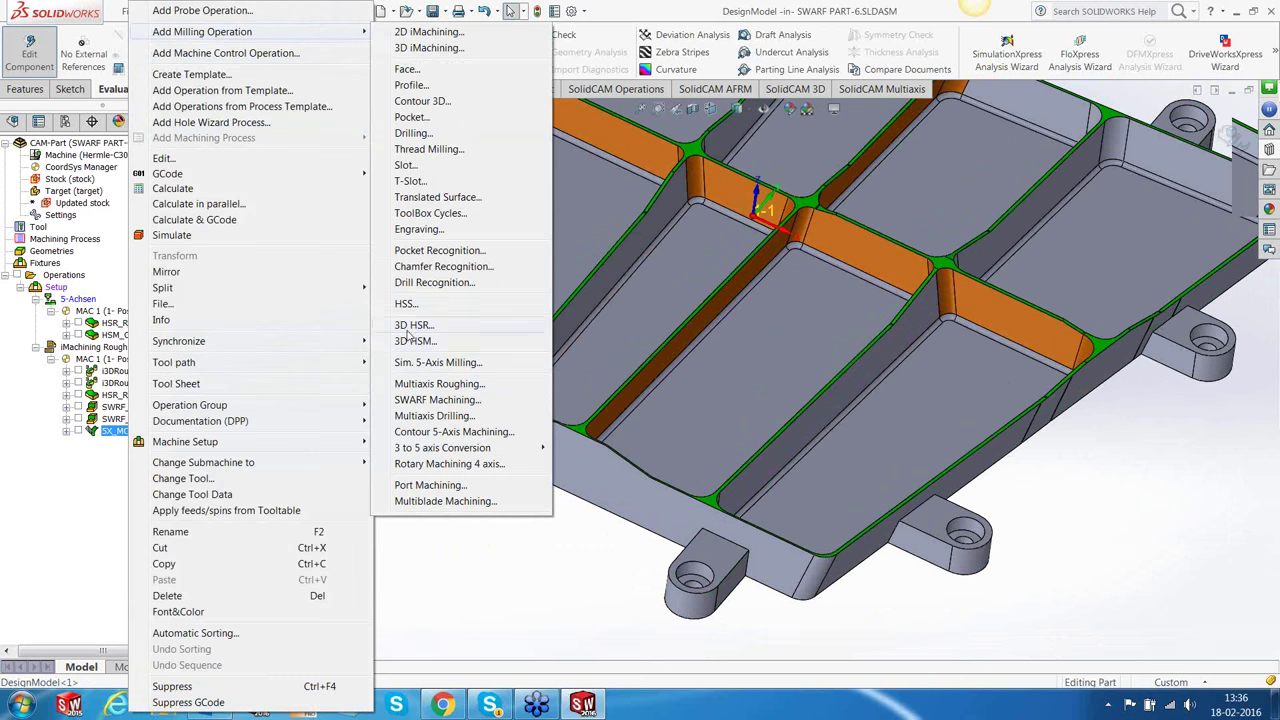
pyautogui.click(416, 362)
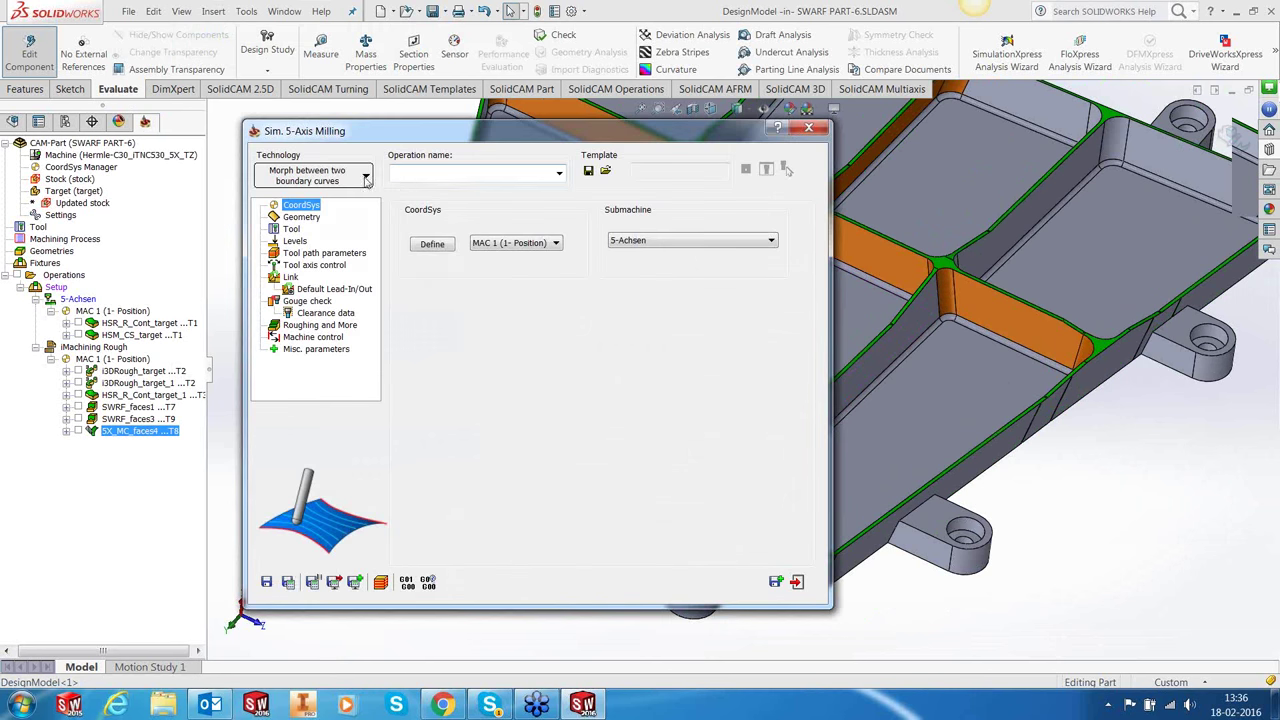
pyautogui.click(366, 180)
pyautogui.click(350, 215)
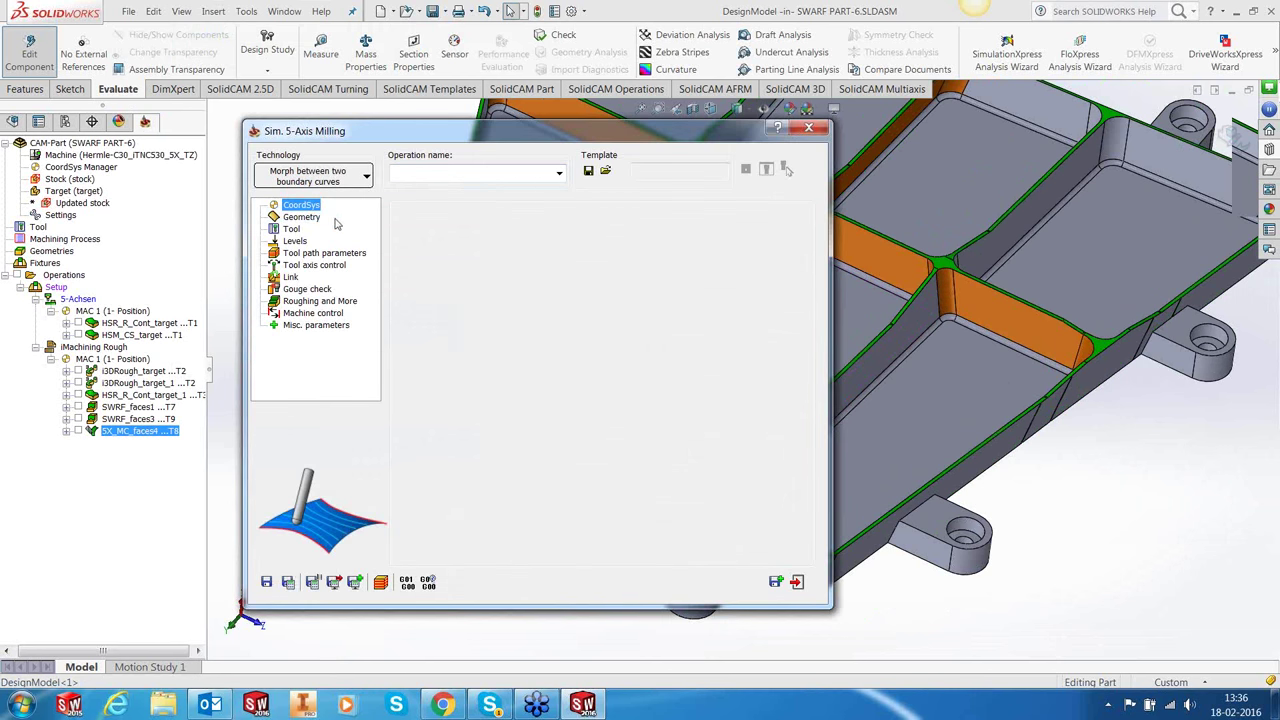
# Define the floor face of the middle pocket as the new operation's drive surface.
pyautogui.click(305, 218)
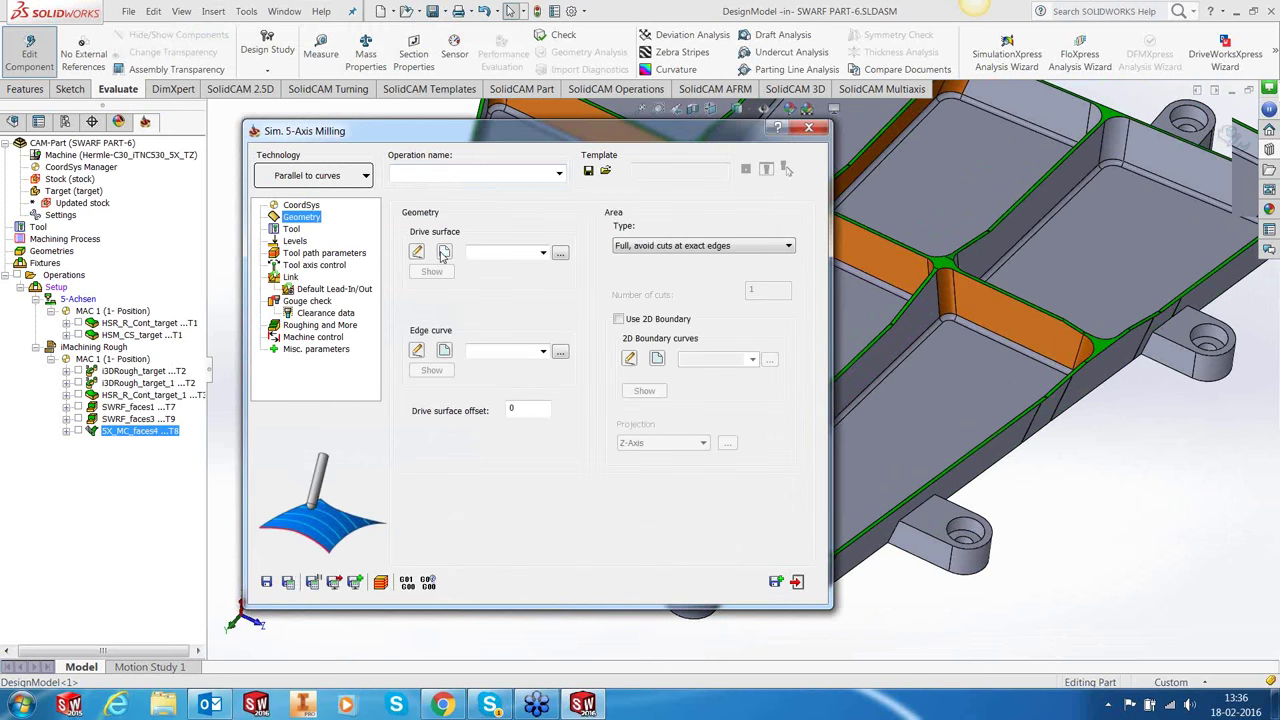
pyautogui.click(444, 252)
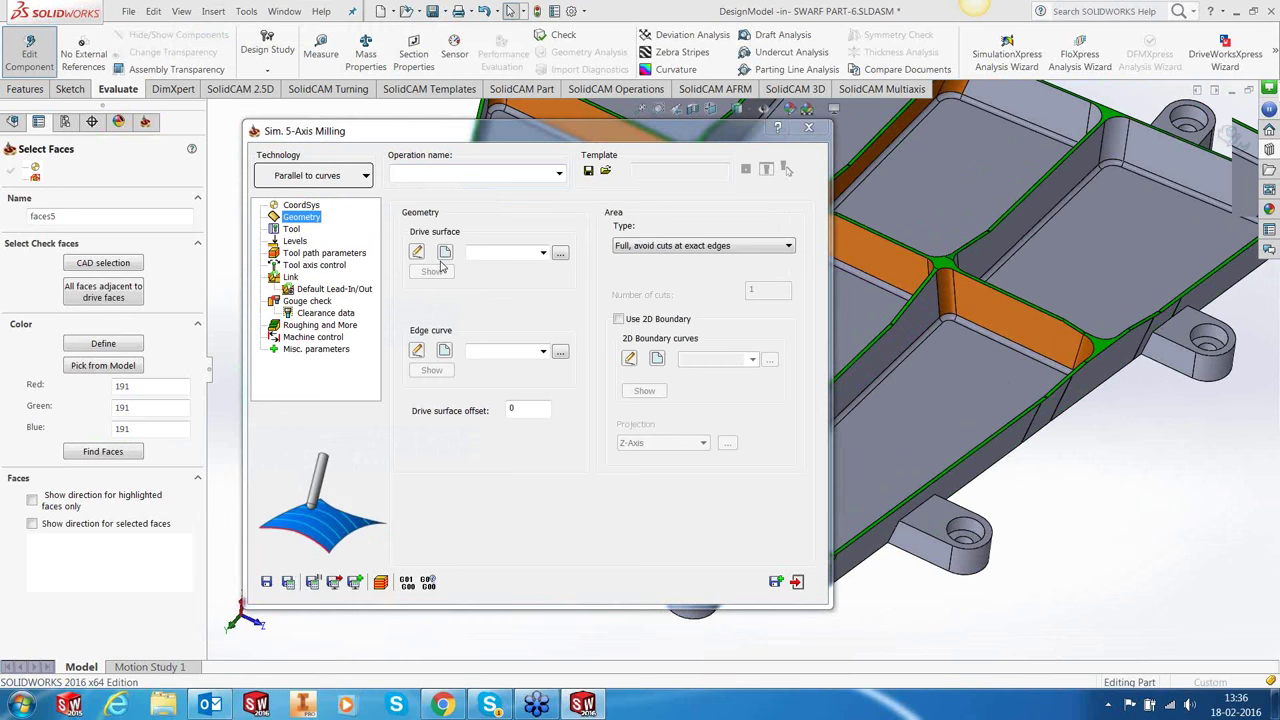
pyautogui.click(725, 388)
pyautogui.click(11, 172)
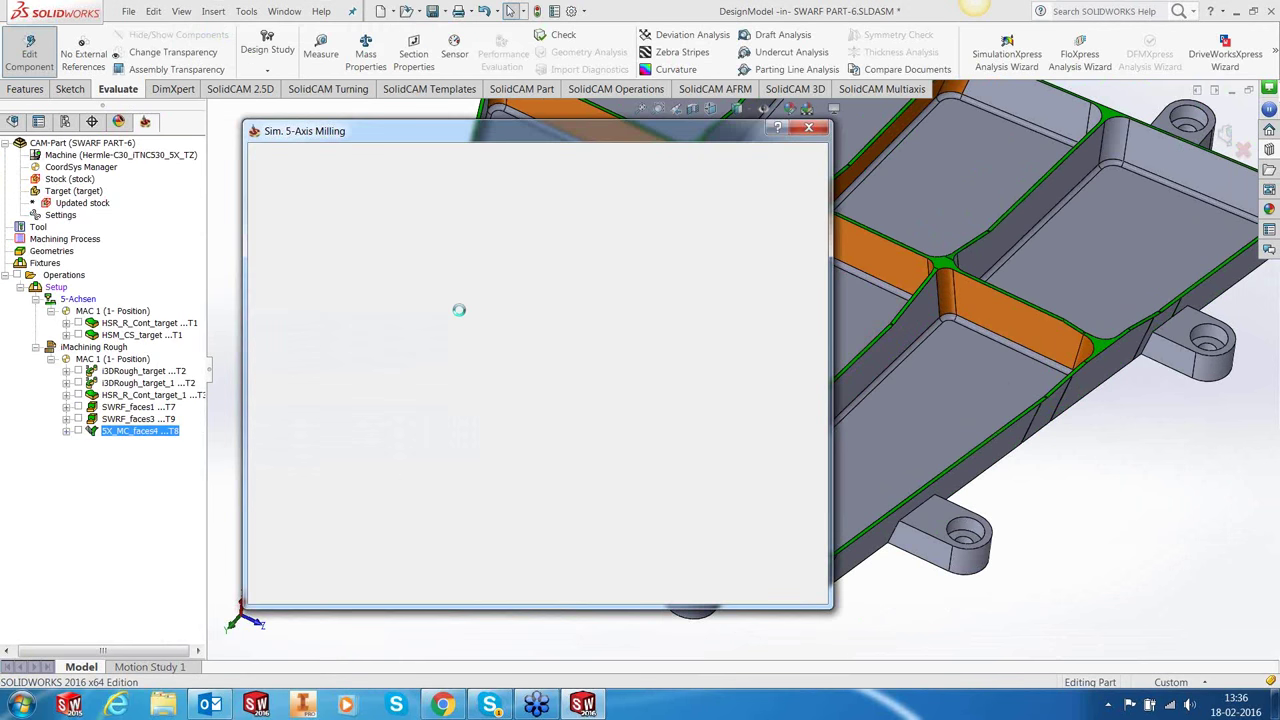
# Assign the existing contour1 geometry as the operation's edge curve.
pyautogui.click(564, 356)
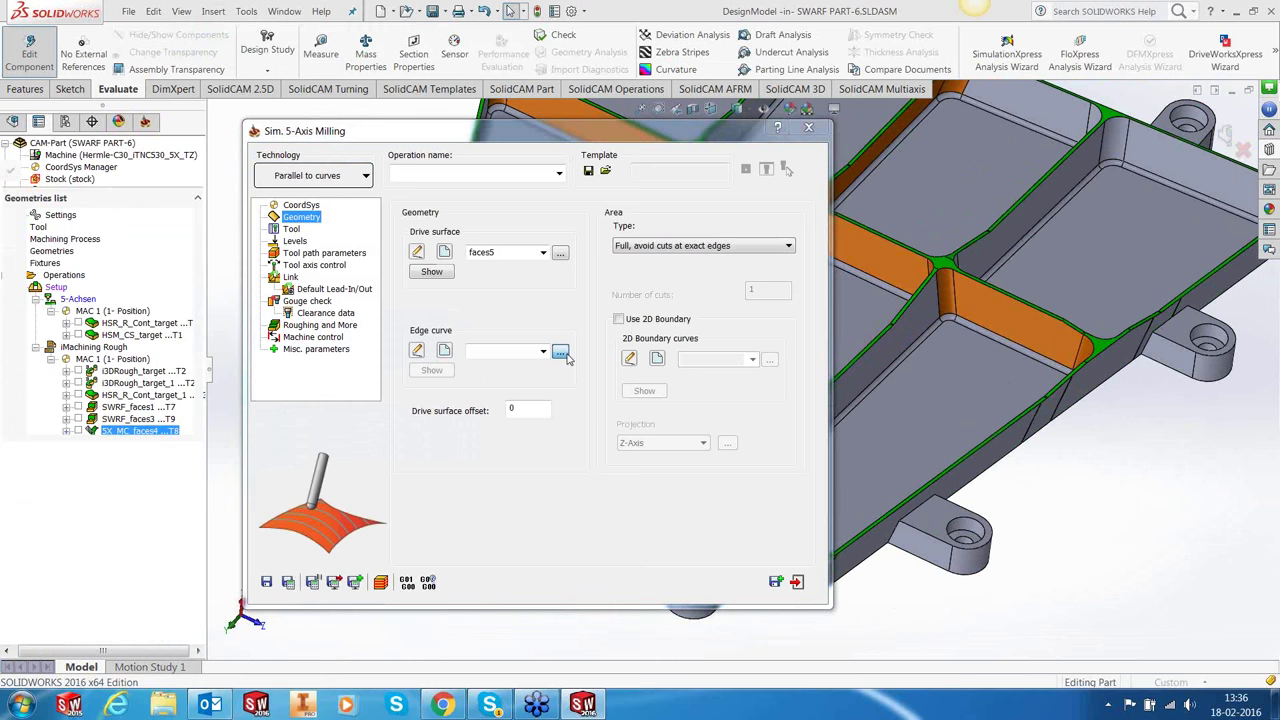
pyautogui.click(58, 241)
pyautogui.click(61, 232)
pyautogui.press('Return')
# Set the machining area type to Determined by number of cuts, with 35 cuts.
pyautogui.click(748, 245)
pyautogui.click(690, 276)
pyautogui.press('Tab')
pyautogui.press('Tab')
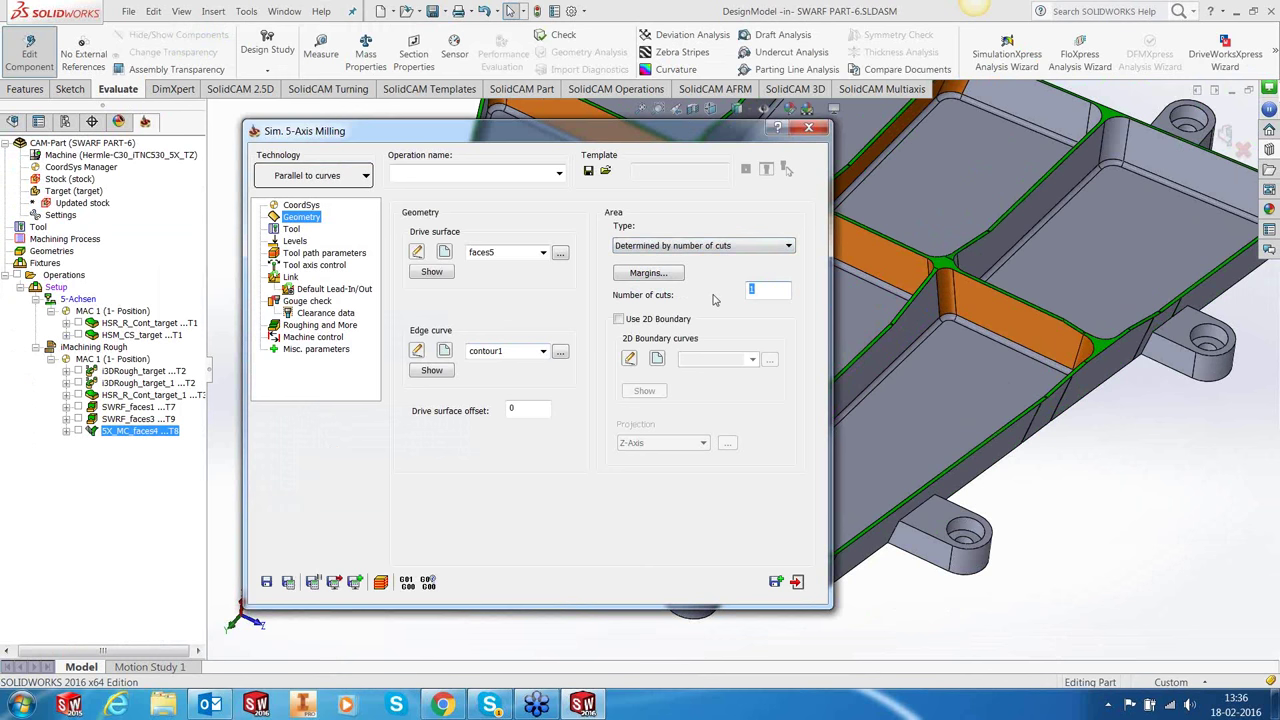
# Assign tool number 8, the 16 mm taper ball nose with 2 mm corner radius, to the operation.
pyautogui.click(293, 229)
pyautogui.click(476, 400)
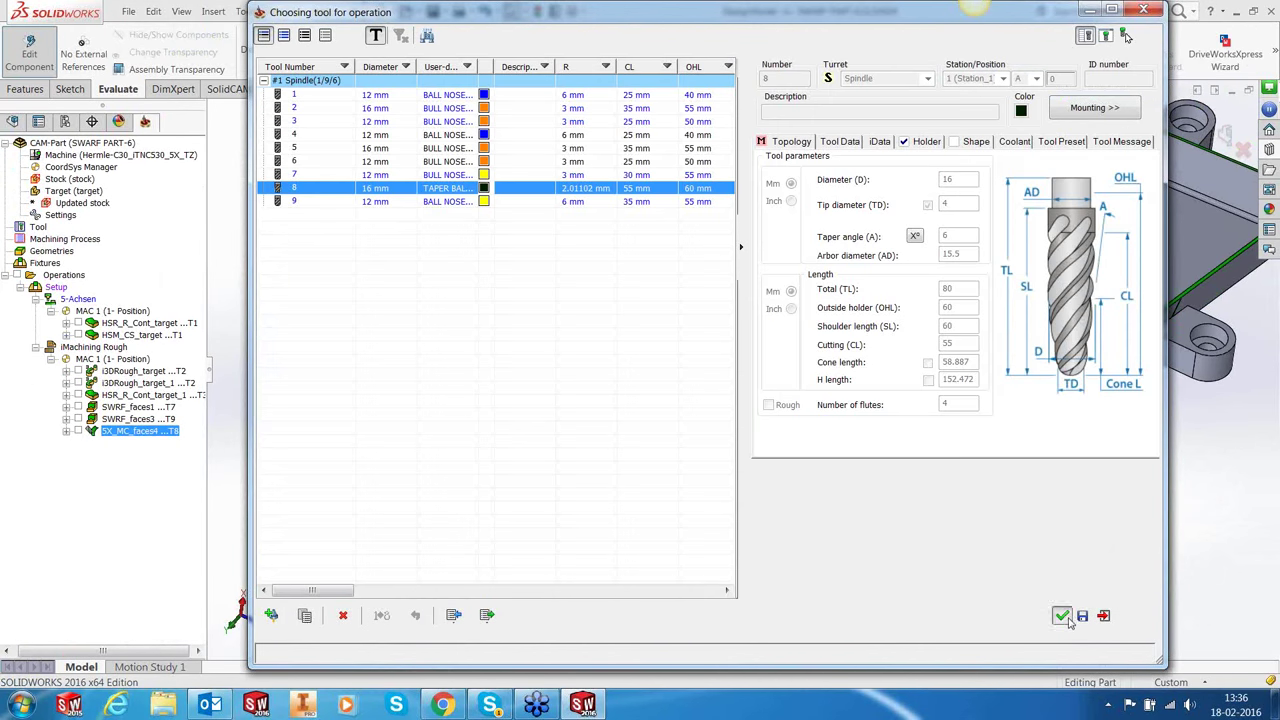
pyautogui.click(1062, 616)
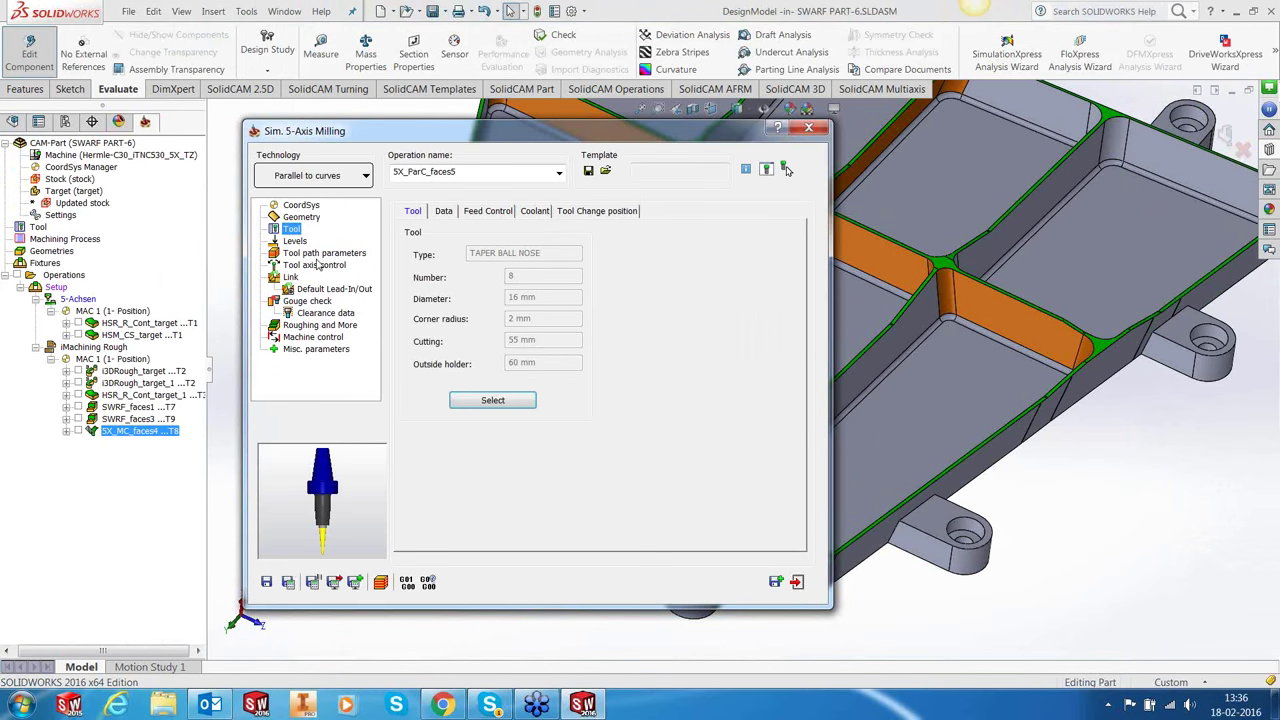
# Set the tool path's maximum step over to 0.5 and its cutting method to Spiral.
pyautogui.click(295, 241)
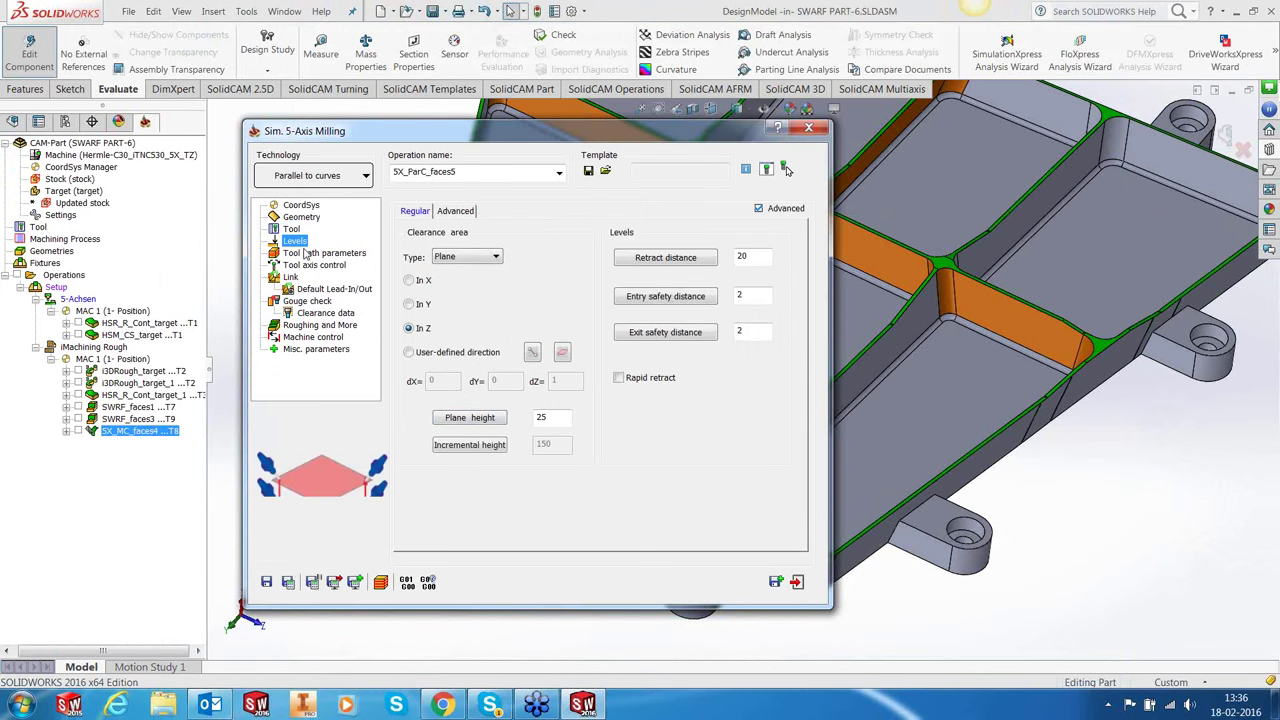
pyautogui.click(310, 254)
pyautogui.doubleClick(548, 396)
pyautogui.write('0.5')
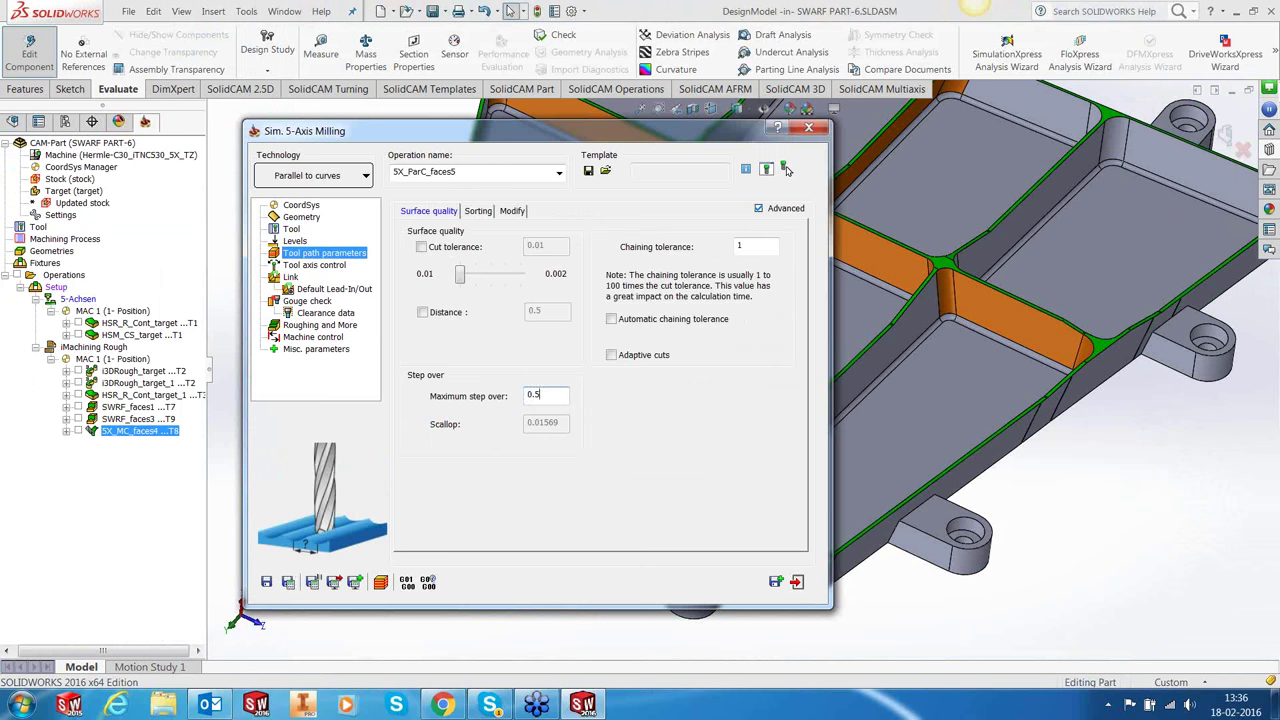
pyautogui.click(478, 210)
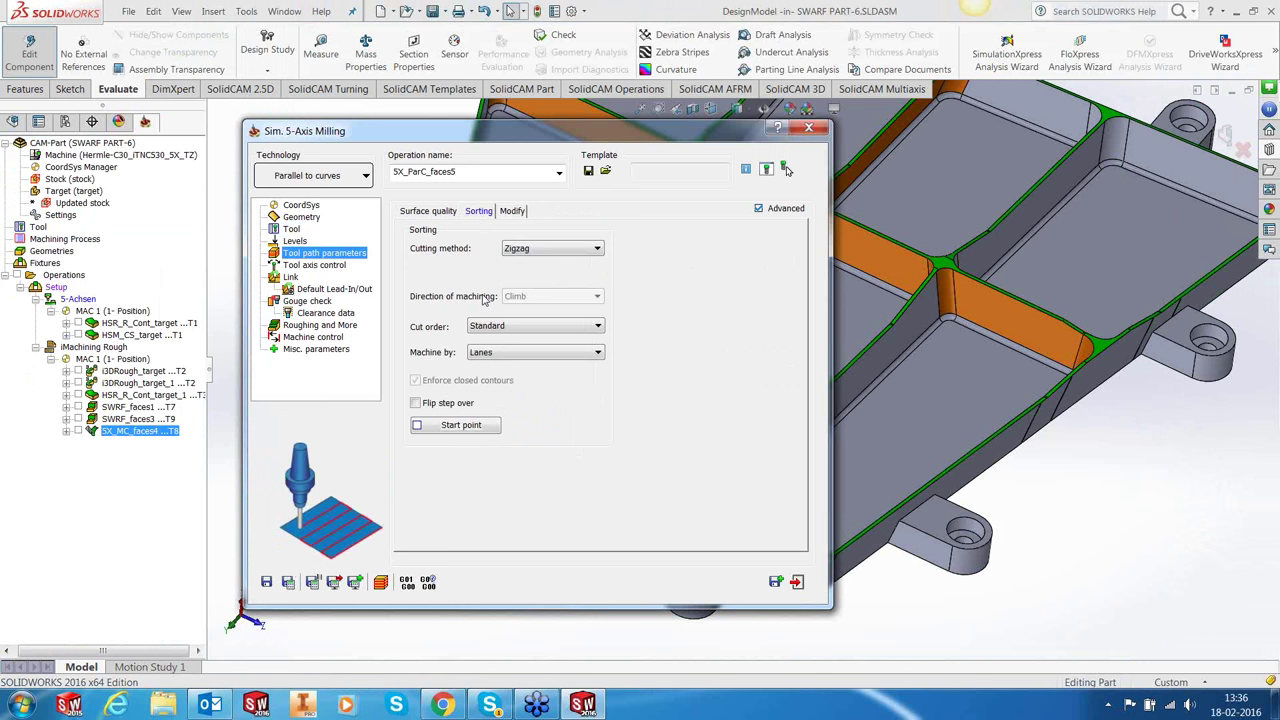
pyautogui.click(533, 247)
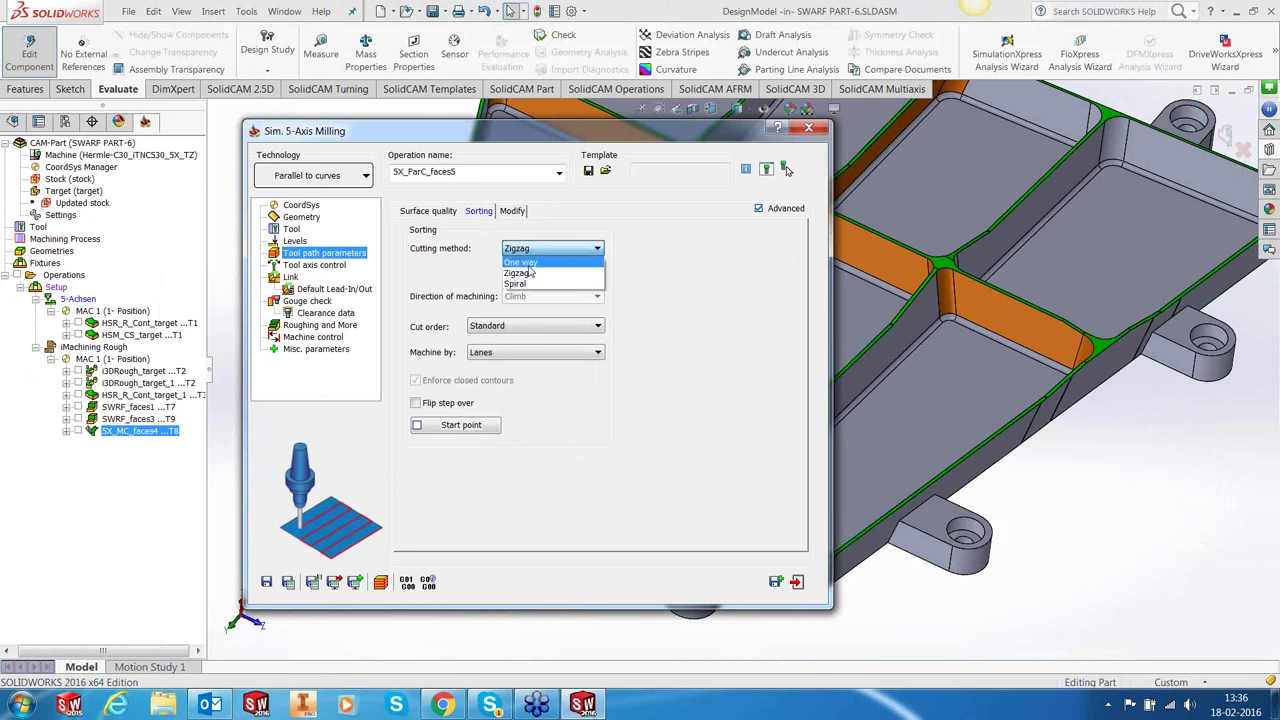
pyautogui.click(529, 288)
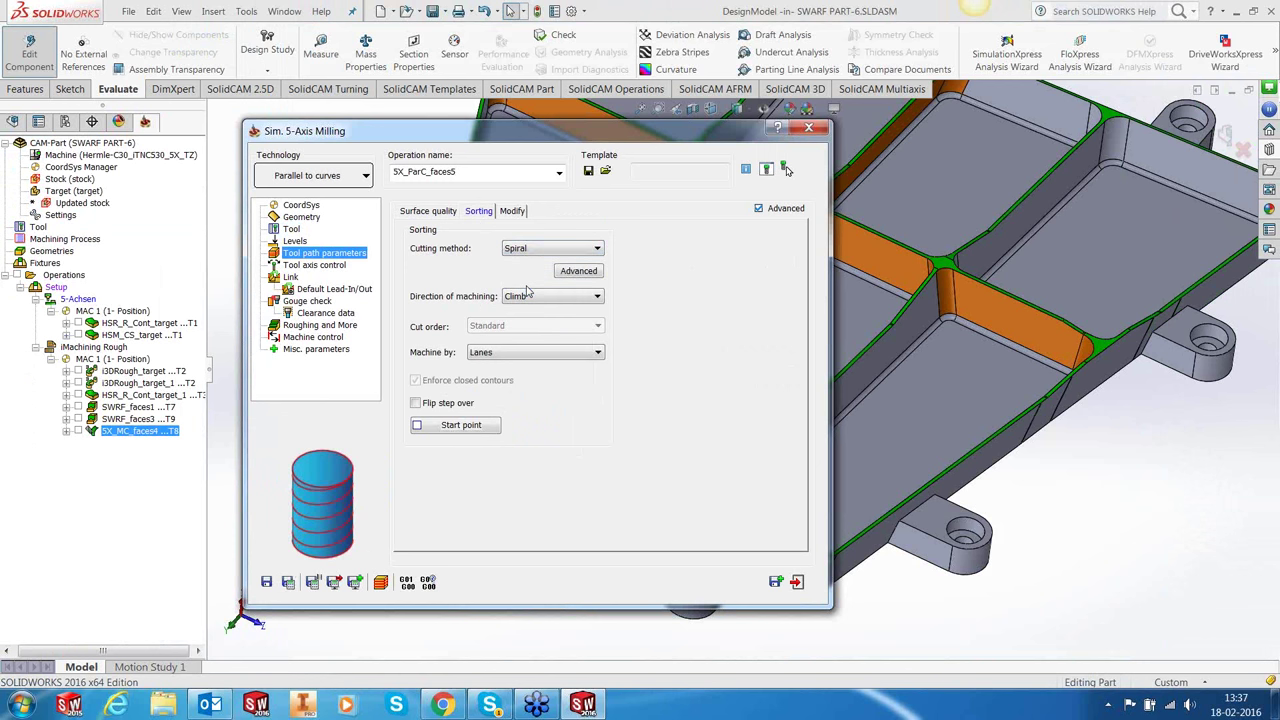
# Review the tool axis, link and default lead-in/out settings, then save and calculate the operation and close it.
pyautogui.click(516, 211)
pyautogui.click(312, 265)
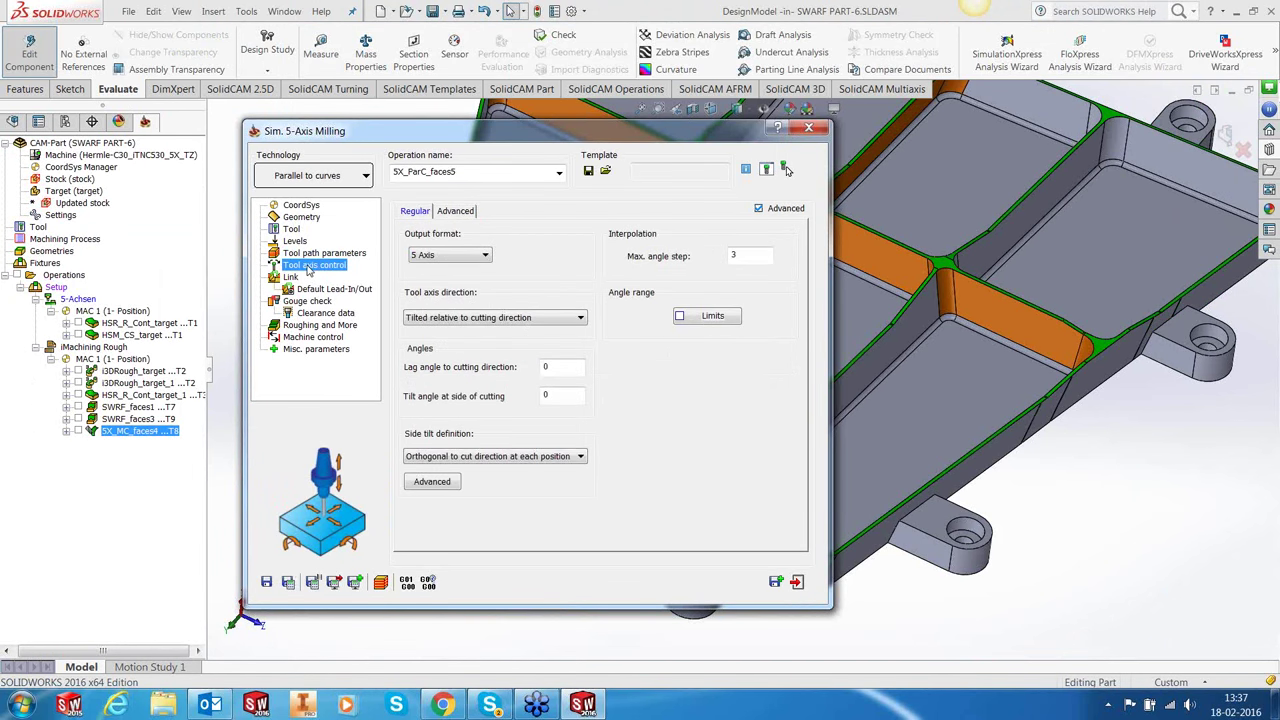
pyautogui.click(290, 278)
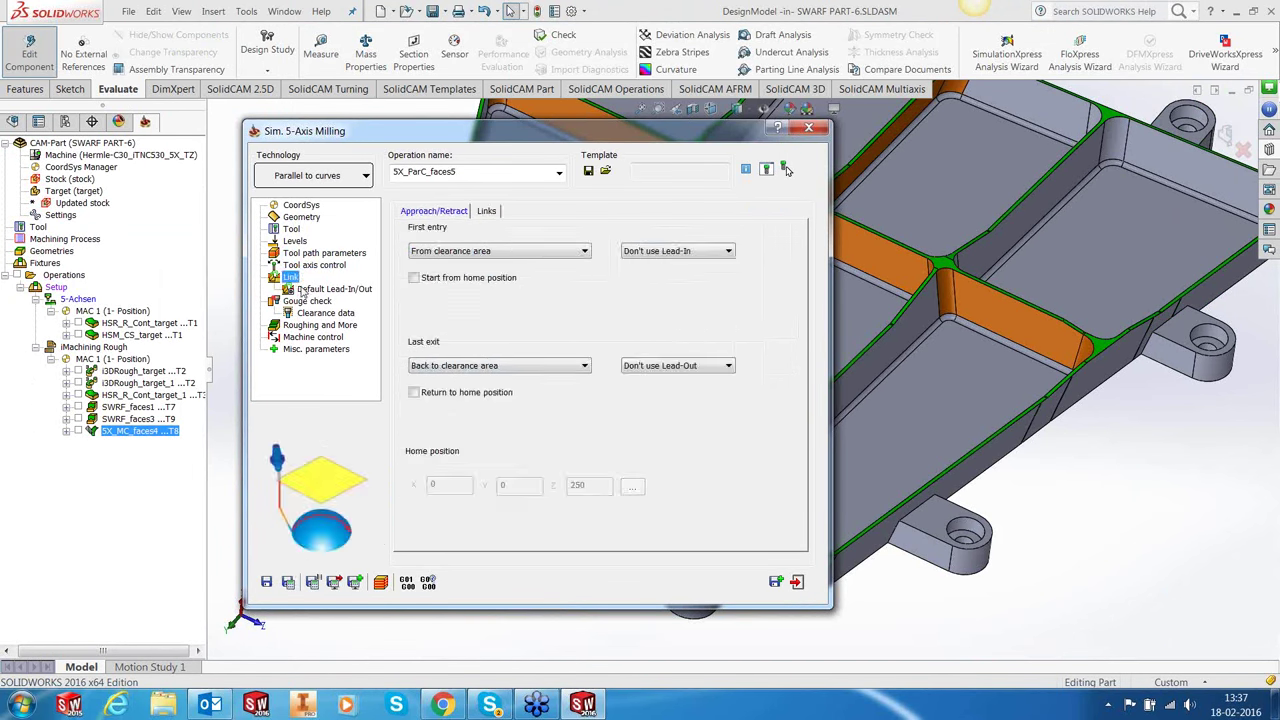
pyautogui.click(310, 289)
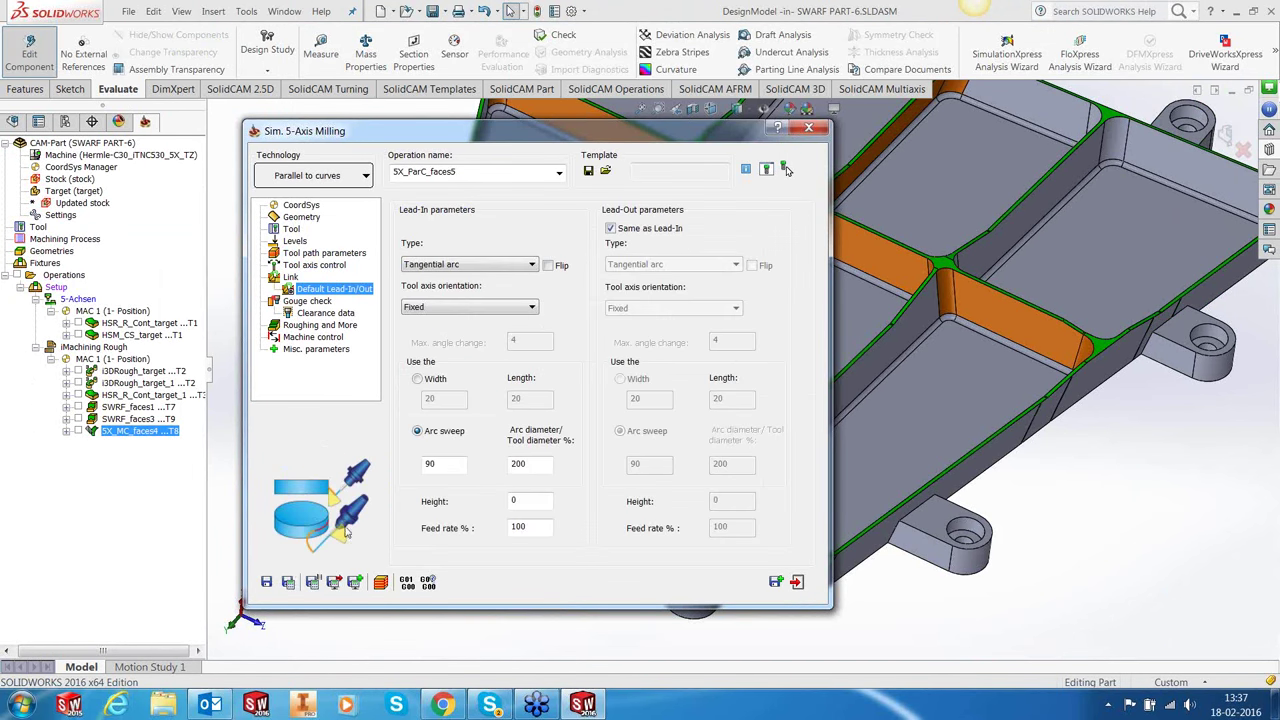
pyautogui.click(289, 582)
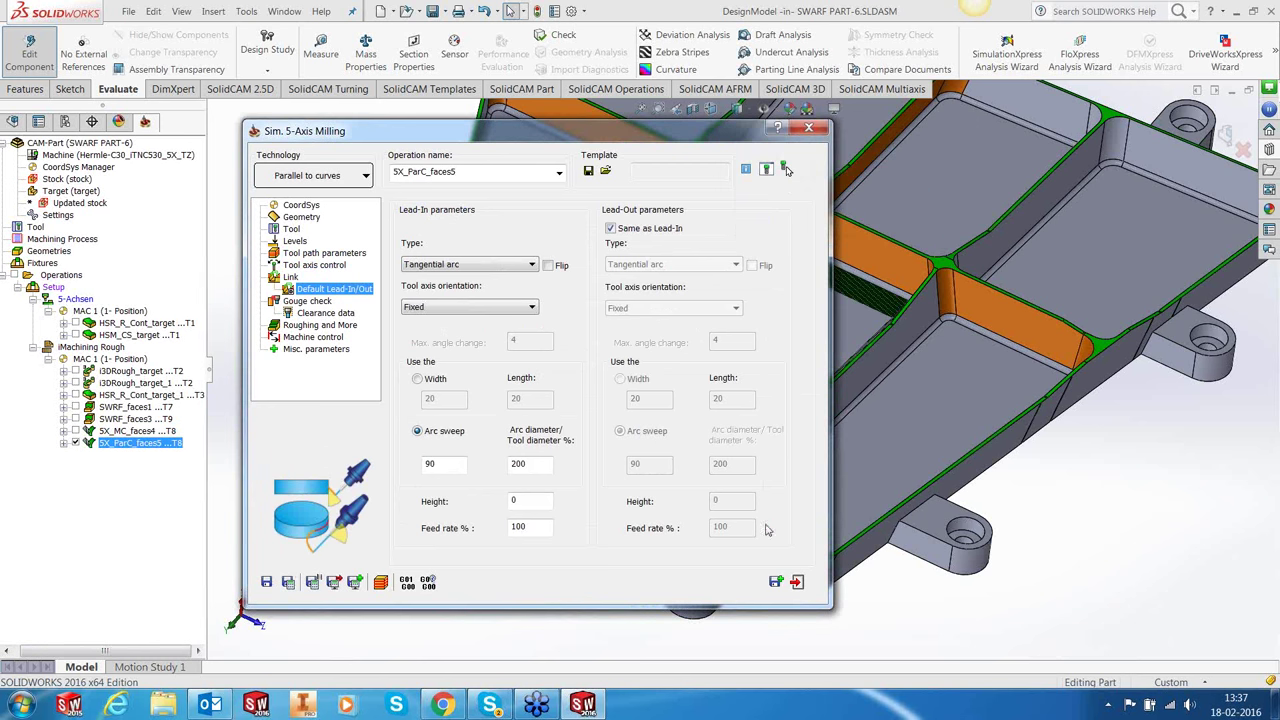
pyautogui.click(796, 582)
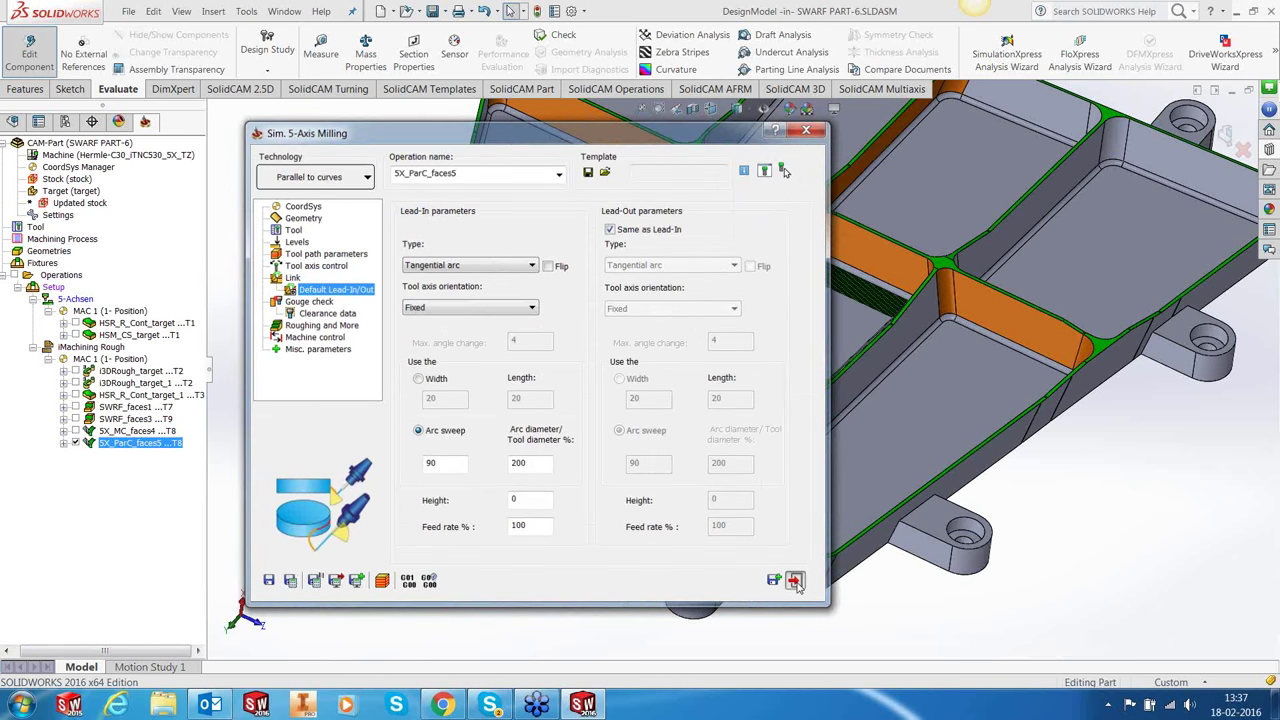
# Simulate the 5X_ParC_faces5 operation in Host CAD mode, stepping through its tool path moves.
pyautogui.moveTo(768, 390); pyautogui.dragTo(775, 280, button='middle')
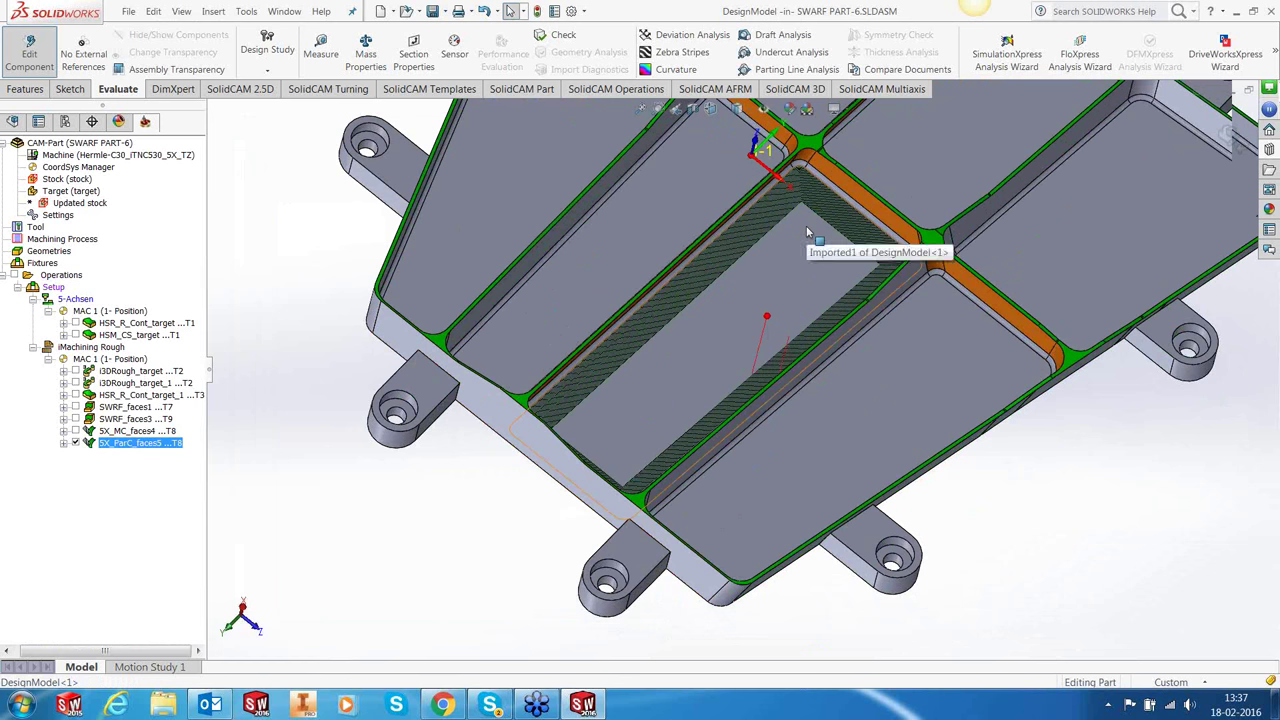
pyautogui.rightClick(160, 448)
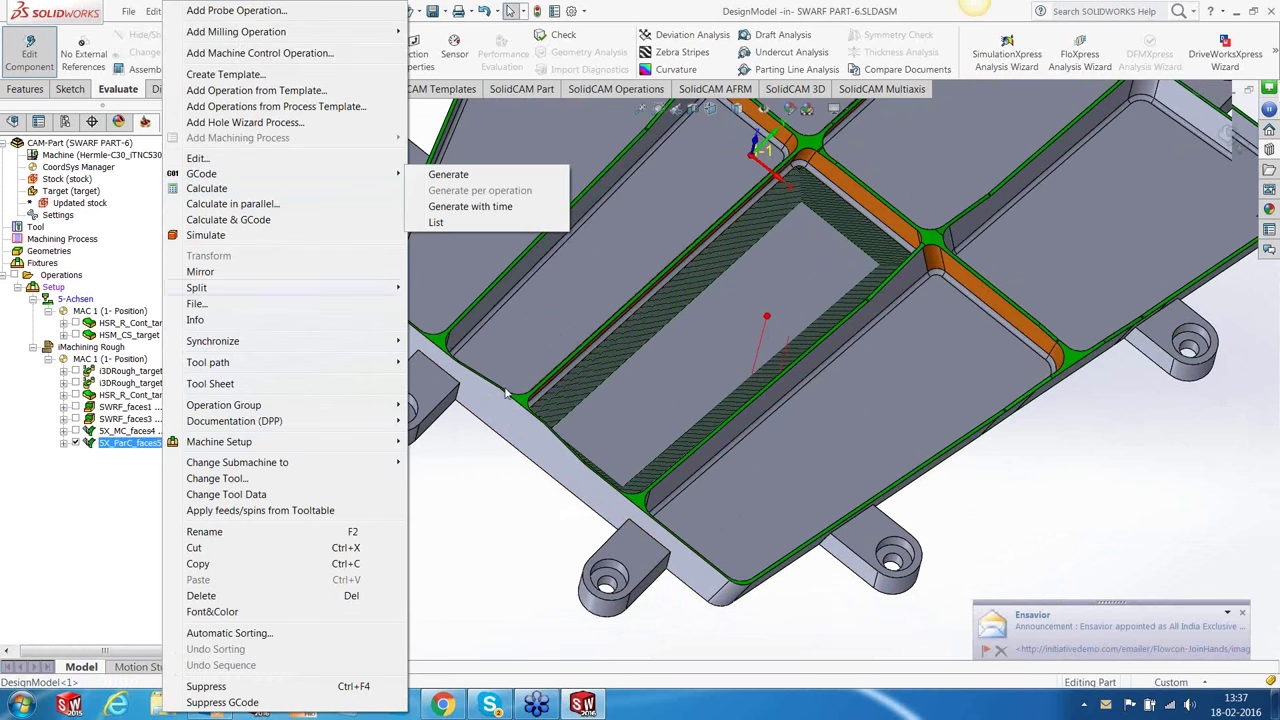
pyautogui.click(1245, 615)
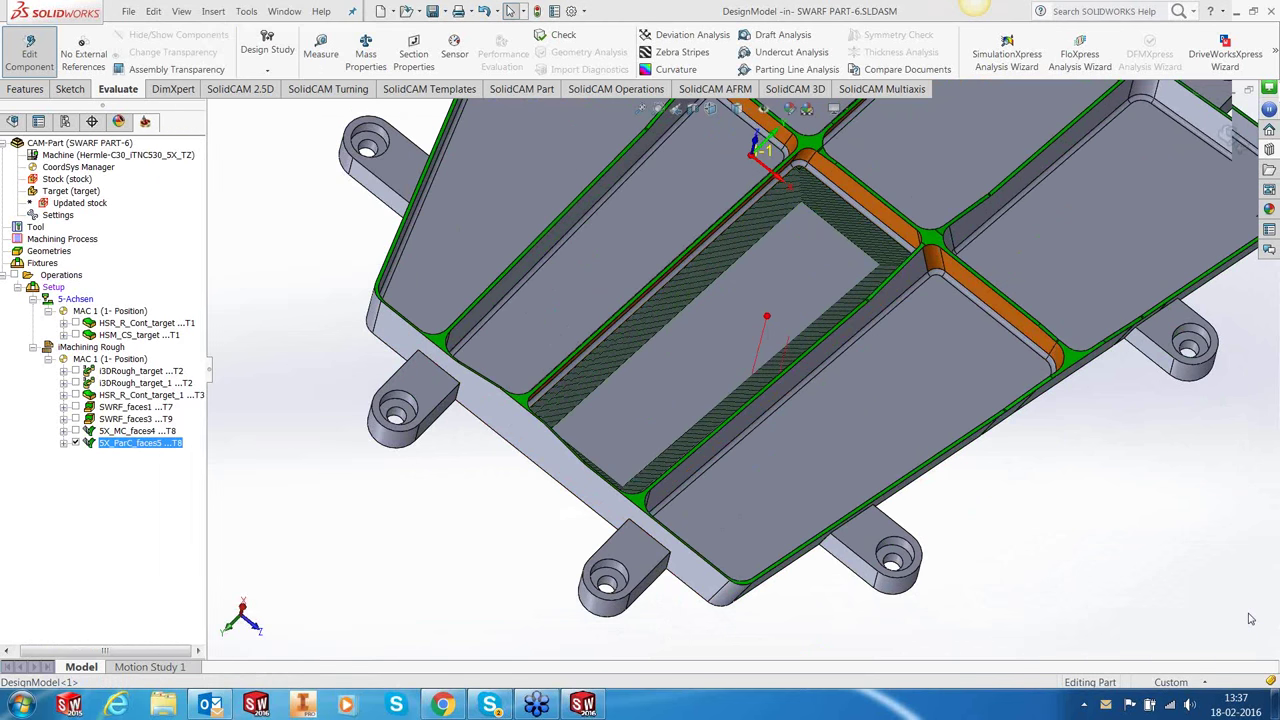
pyautogui.rightClick(150, 448)
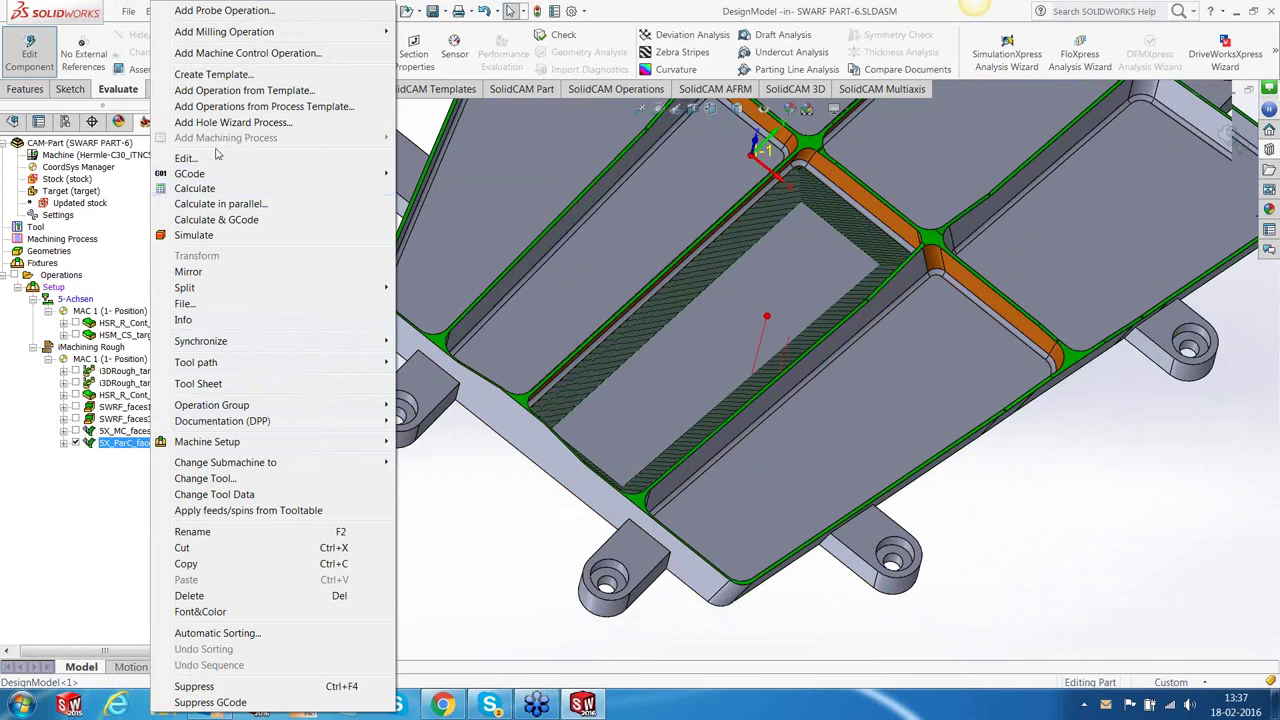
pyautogui.click(200, 235)
pyautogui.click(117, 527)
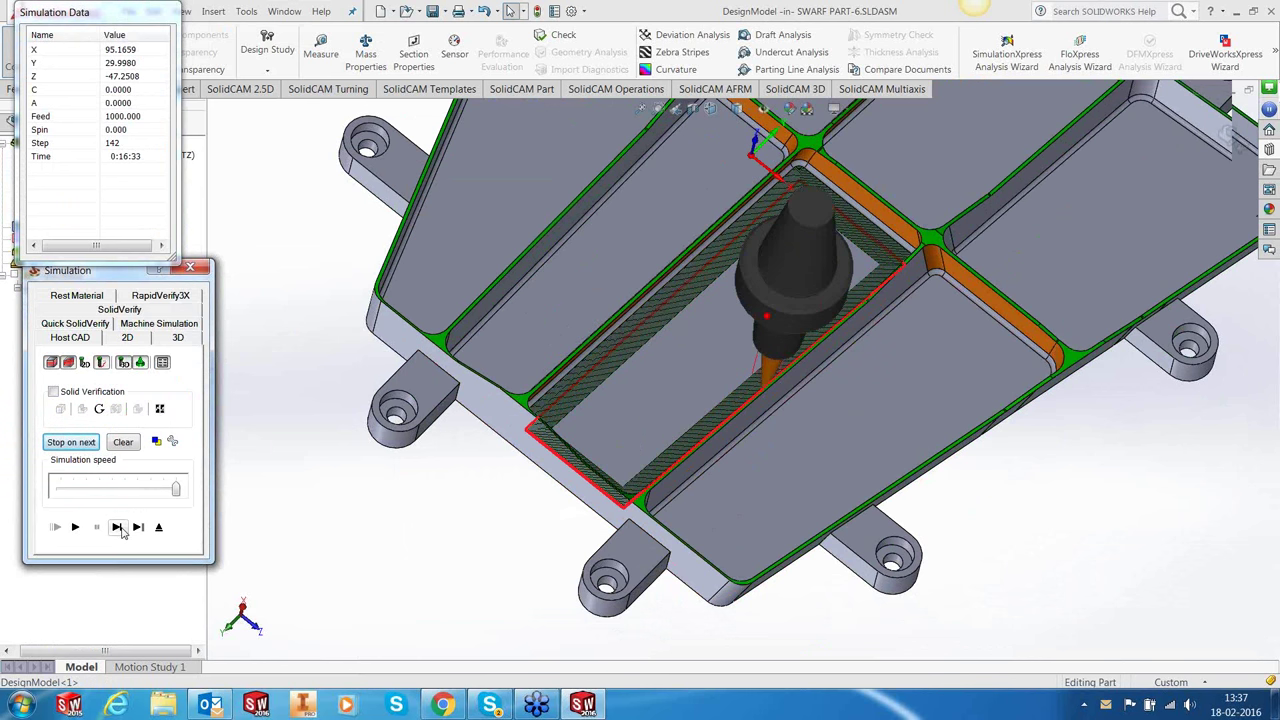
pyautogui.click(122, 531)
pyautogui.click(122, 531)
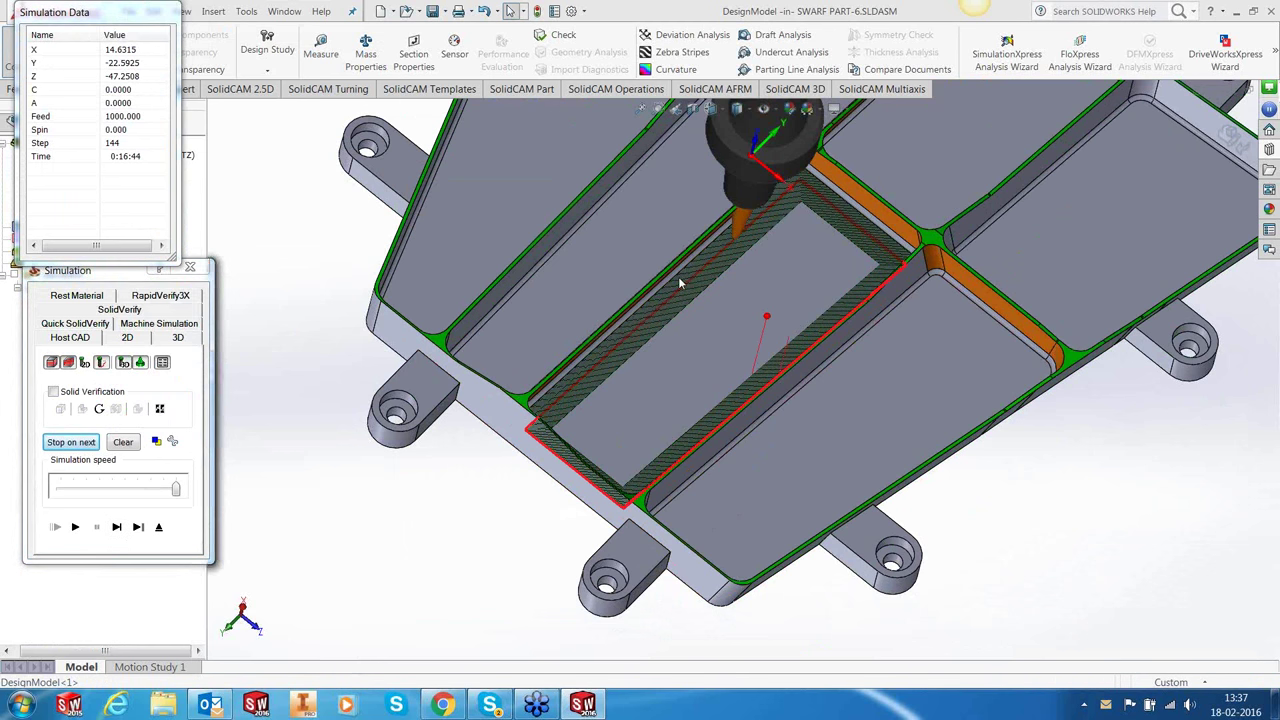
# Inspect the tool's position against the pocket wall up close and exit the simulation.
pyautogui.scroll(-4, 746, 228)
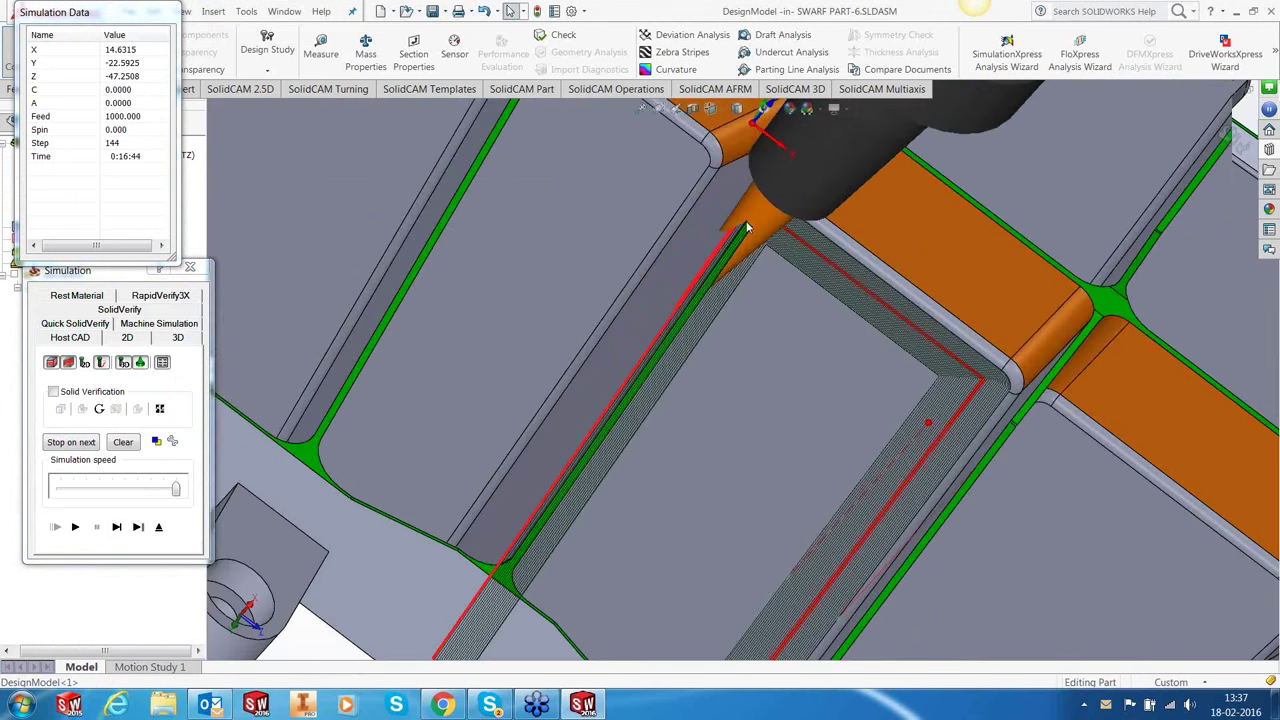
pyautogui.scroll(-2, 746, 228)
pyautogui.scroll(-1, 746, 228)
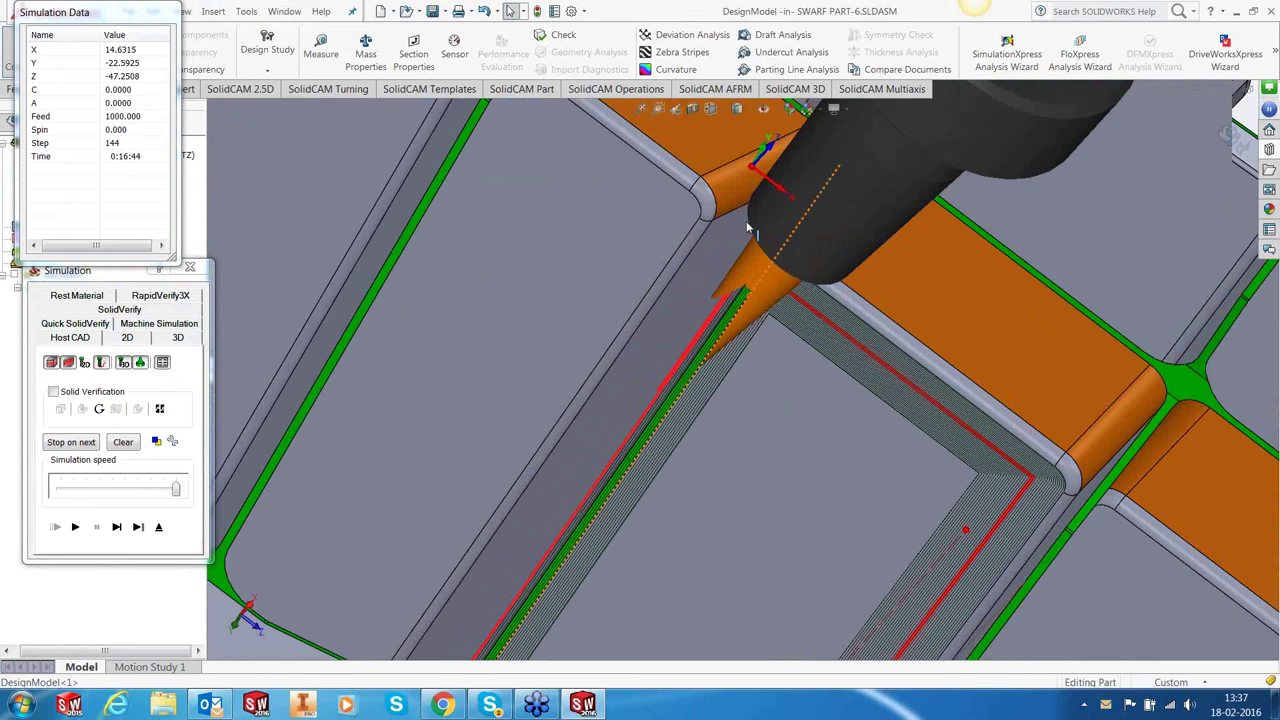
pyautogui.scroll(6, 748, 232)
pyautogui.moveTo(772, 414); pyautogui.dragTo(746, 386, button='middle')
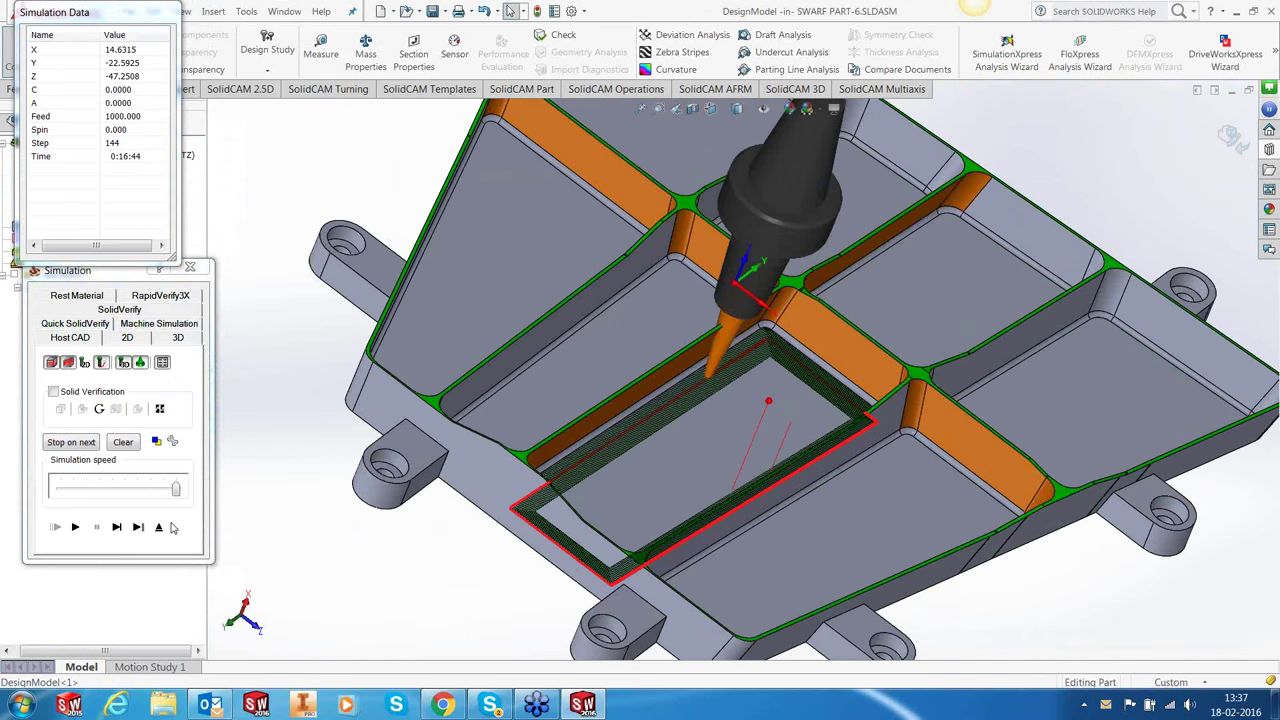
pyautogui.click(172, 527)
# Edit 5X_ParC_faces5 to enable its first gouge check, excluding the drive surfaces from the check.
pyautogui.rightClick(170, 448)
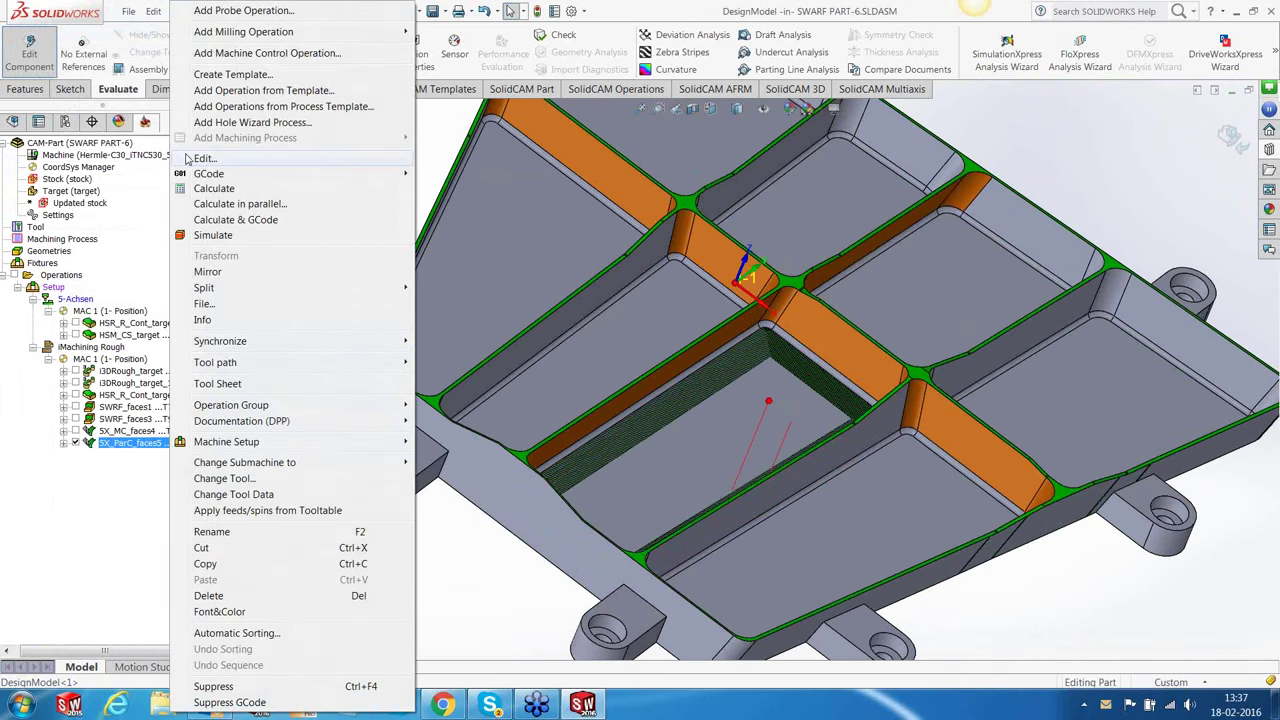
pyautogui.click(576, 261)
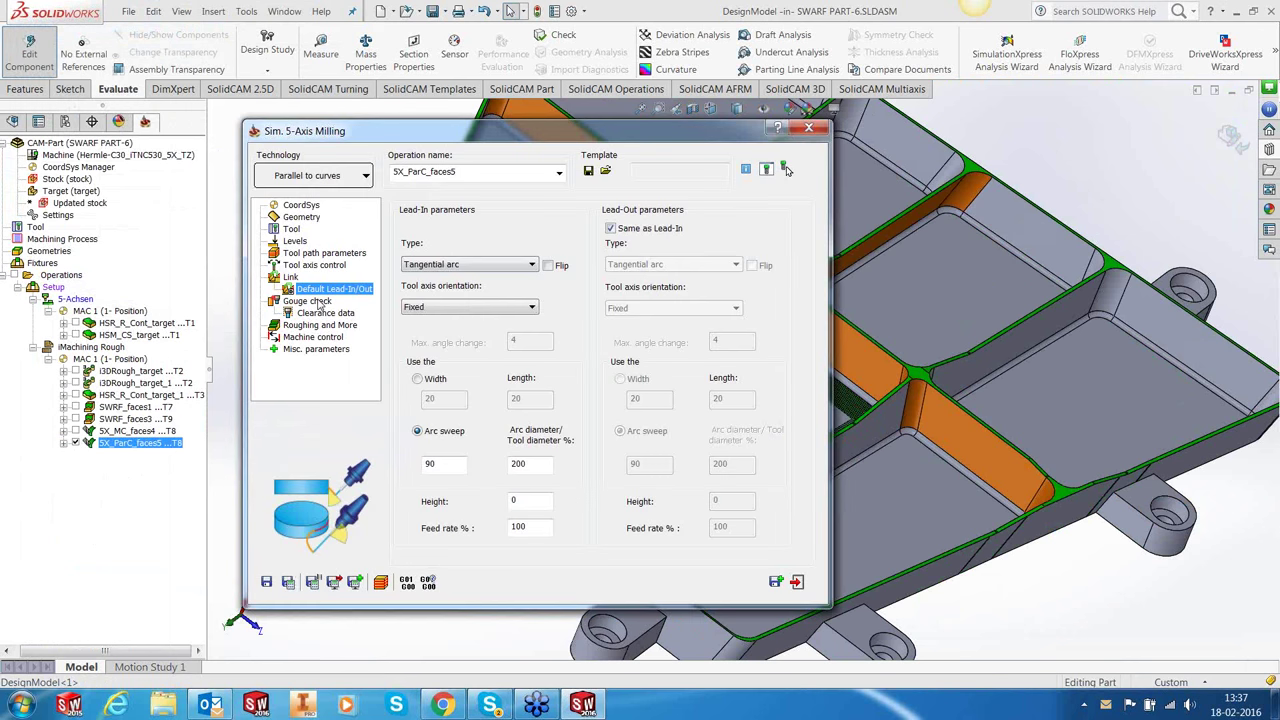
pyautogui.click(307, 300)
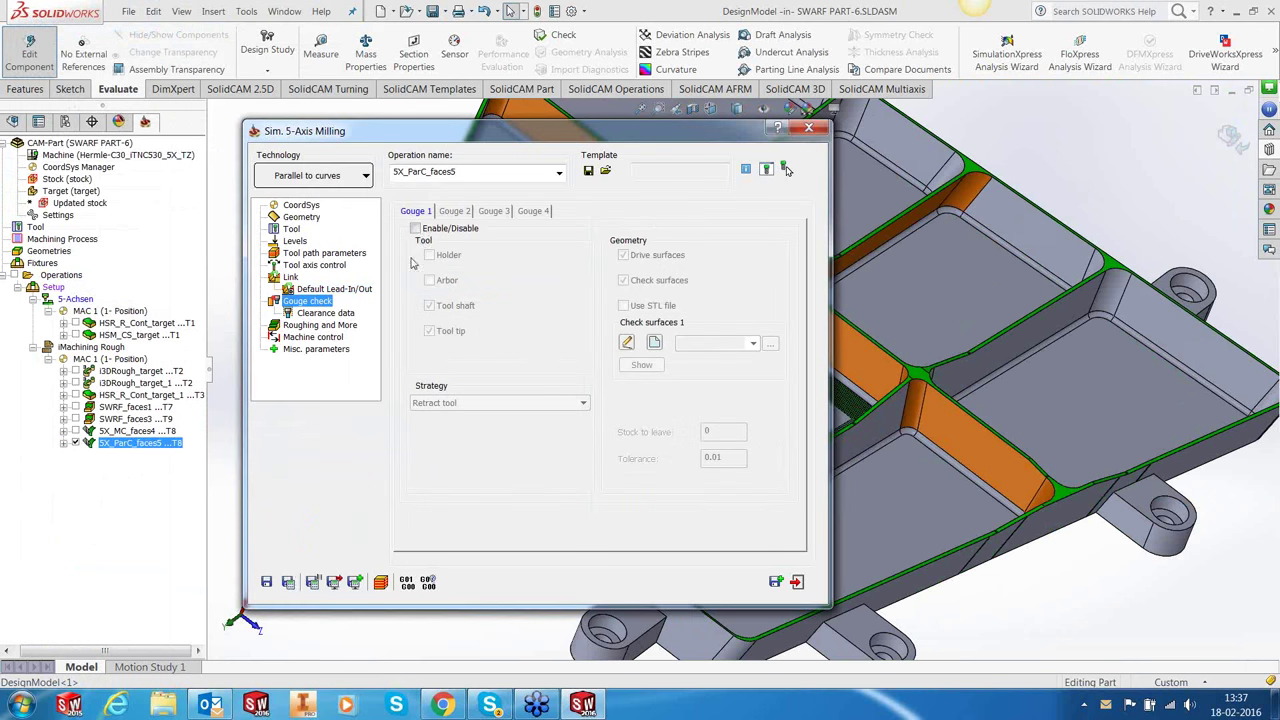
pyautogui.click(415, 228)
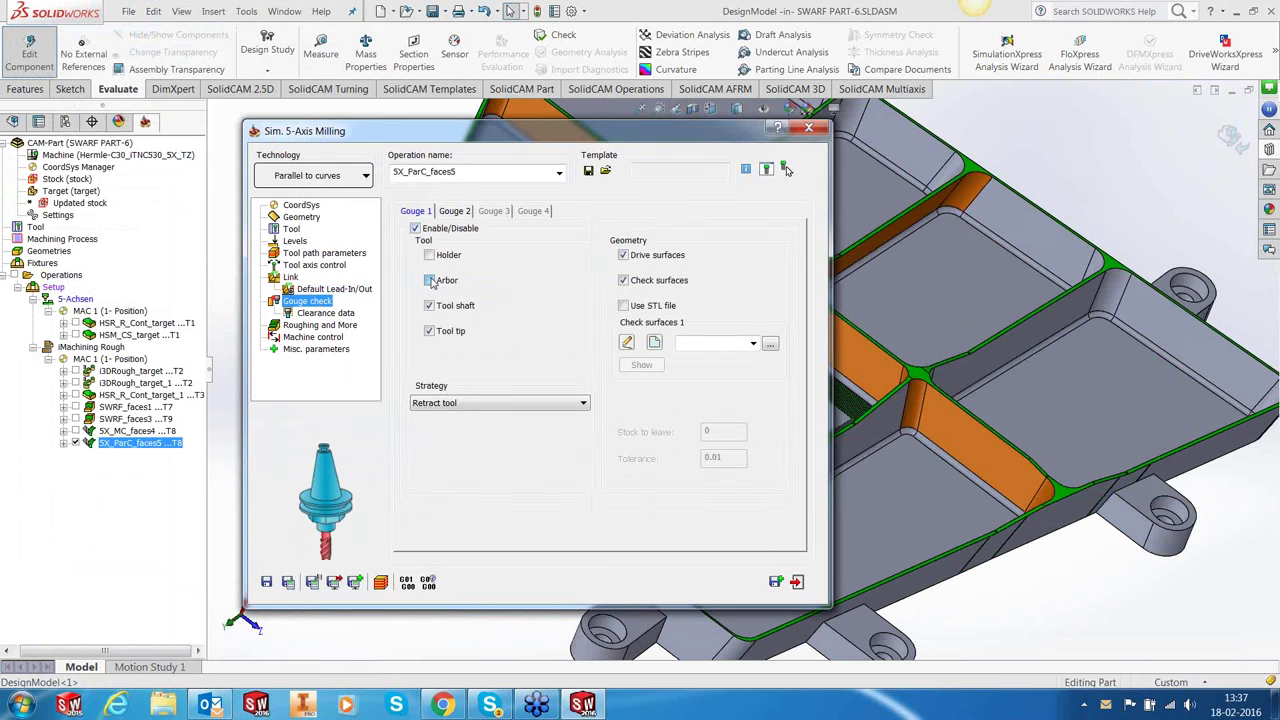
pyautogui.click(622, 255)
# Assign the existing geometry faces3, the pocket walls, as the check surfaces of the first gouge check.
pyautogui.click(769, 344)
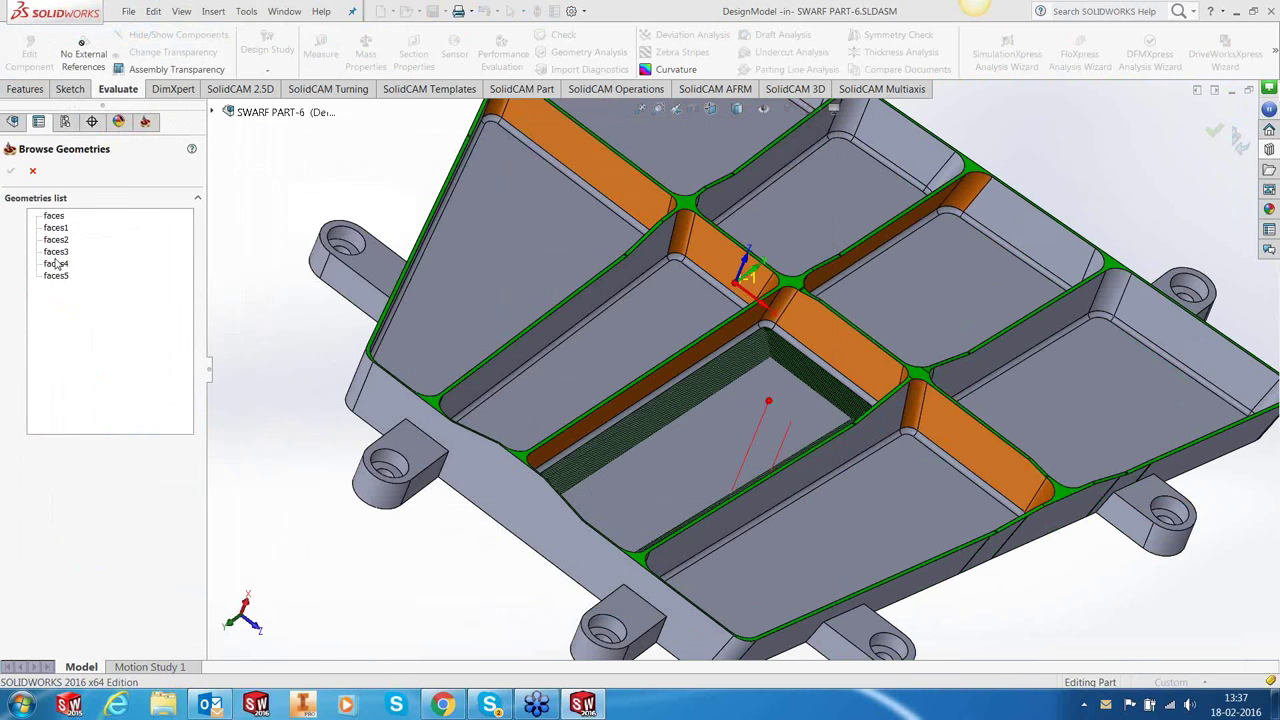
pyautogui.click(56, 263)
pyautogui.click(56, 252)
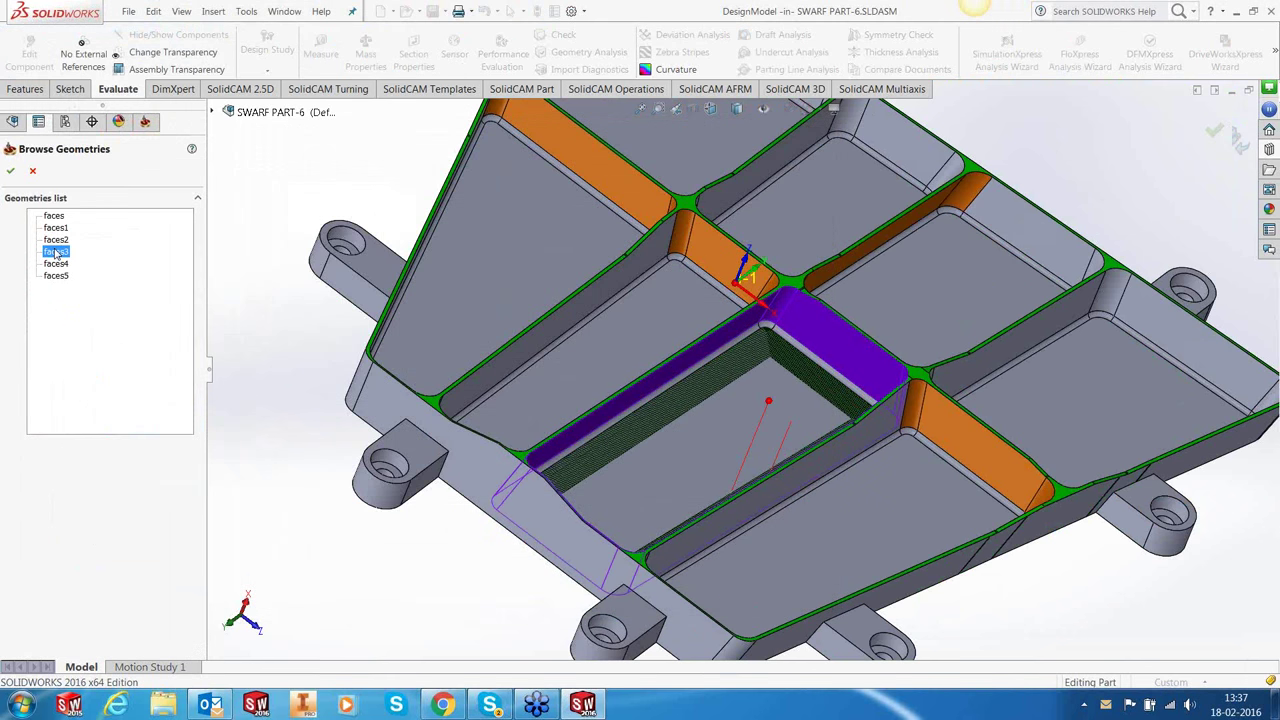
pyautogui.click(10, 170)
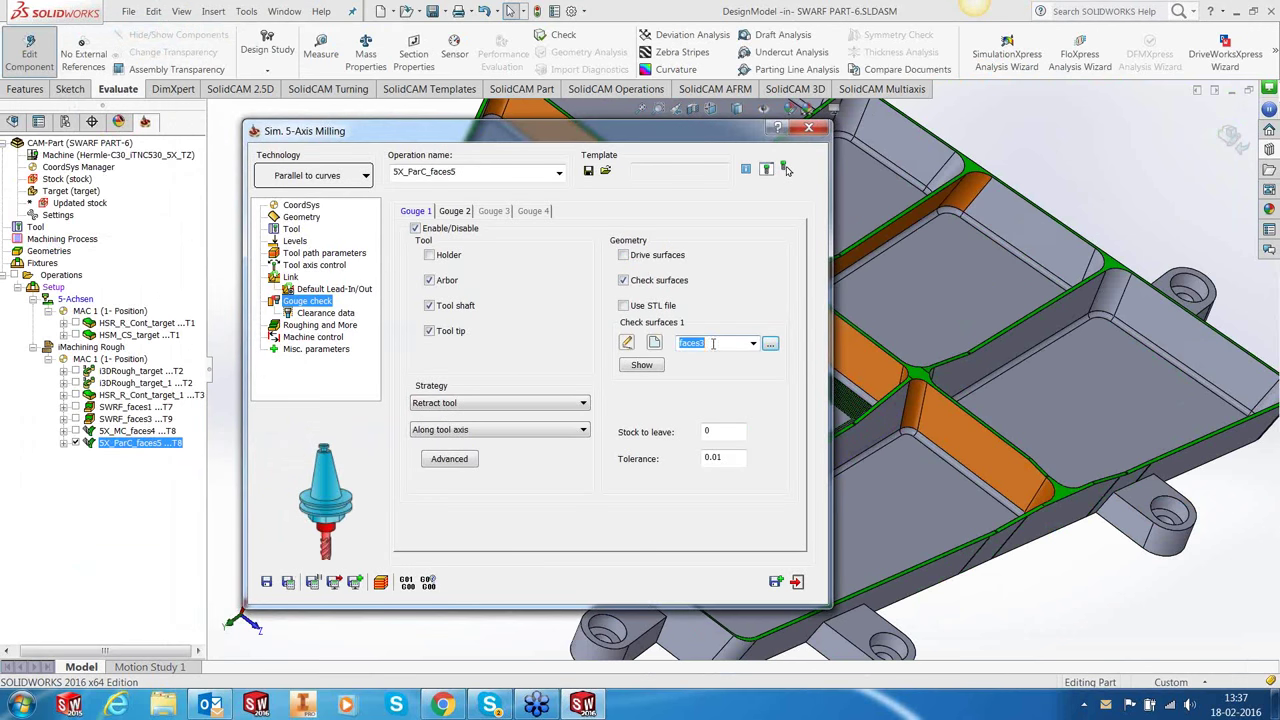
# Set the gouge check strategy to Tilt tool with the Automatic option.
pyautogui.click(462, 403)
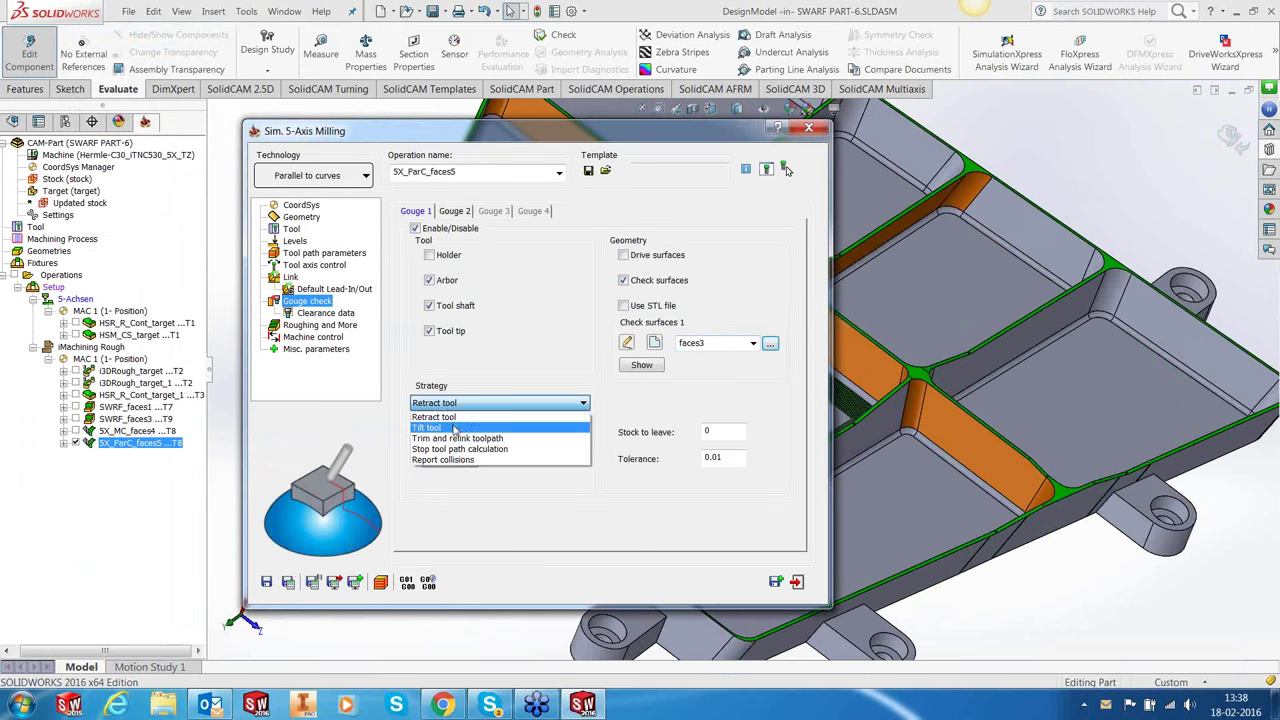
pyautogui.click(455, 428)
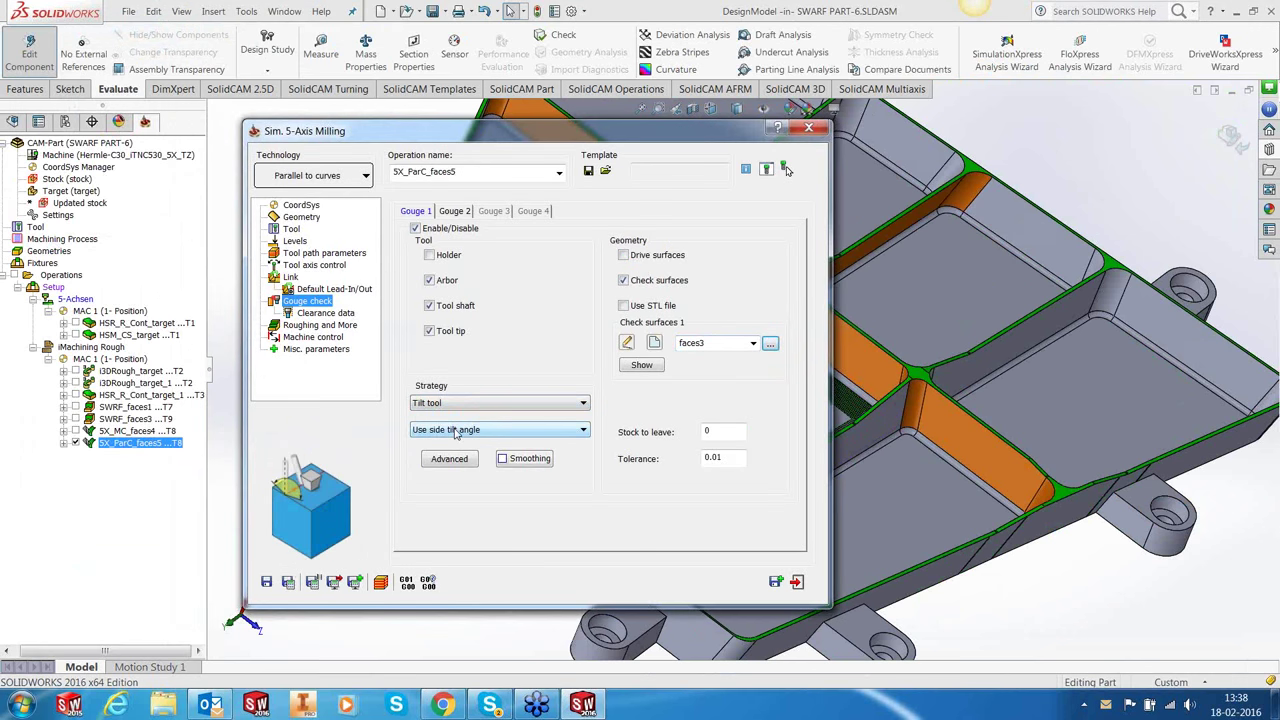
pyautogui.click(455, 430)
pyautogui.click(452, 479)
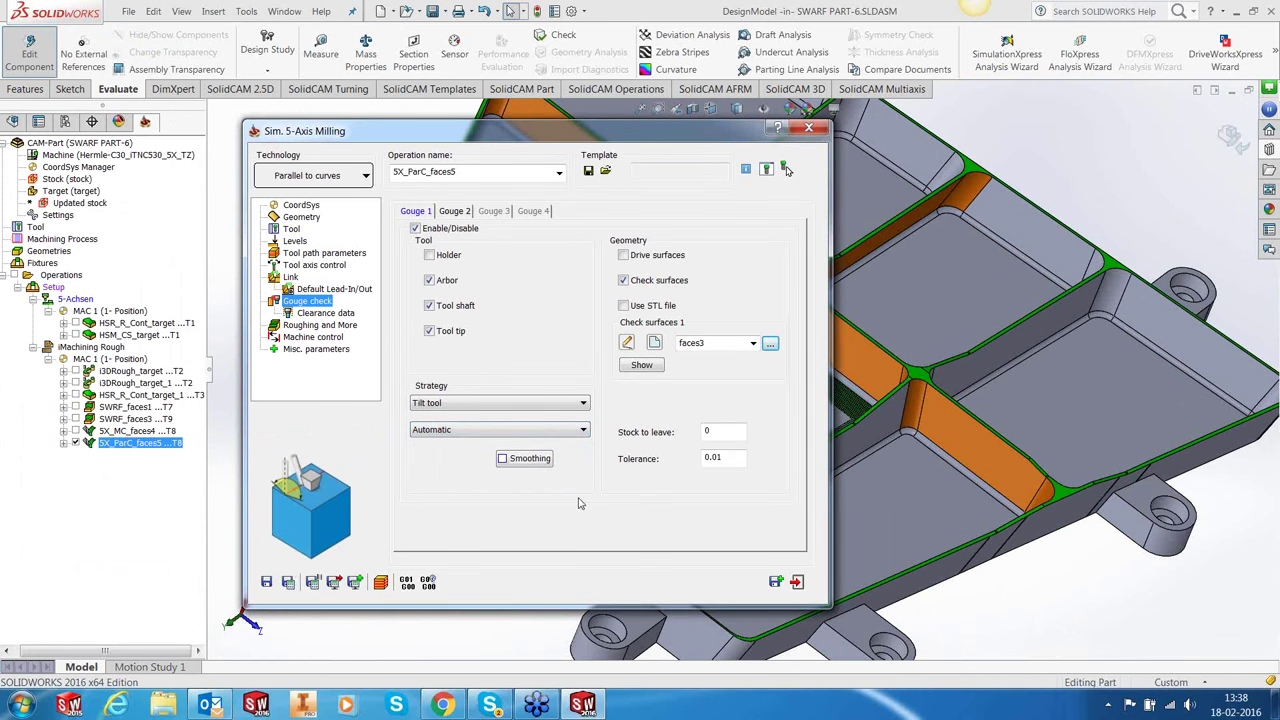
# Set the gouge check's stock to leave to 0.1, then save and calculate the operation.
pyautogui.click(719, 431)
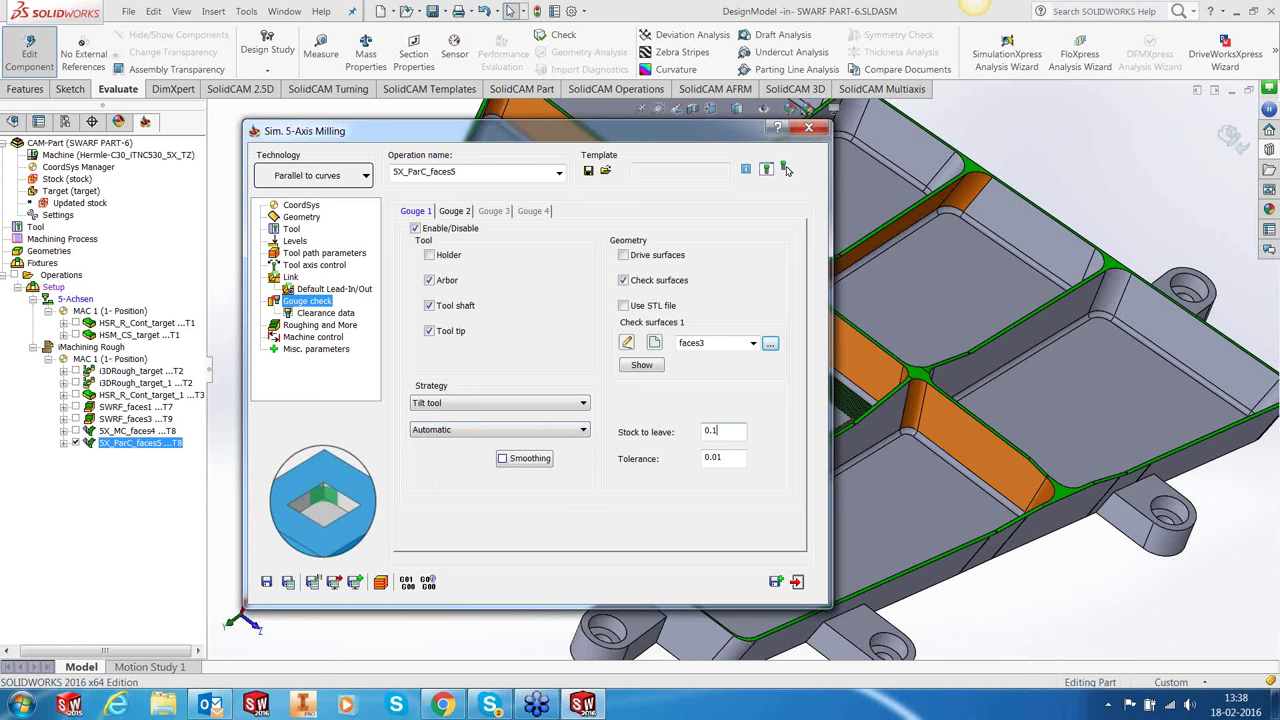
pyautogui.write('.1')
pyautogui.click(289, 584)
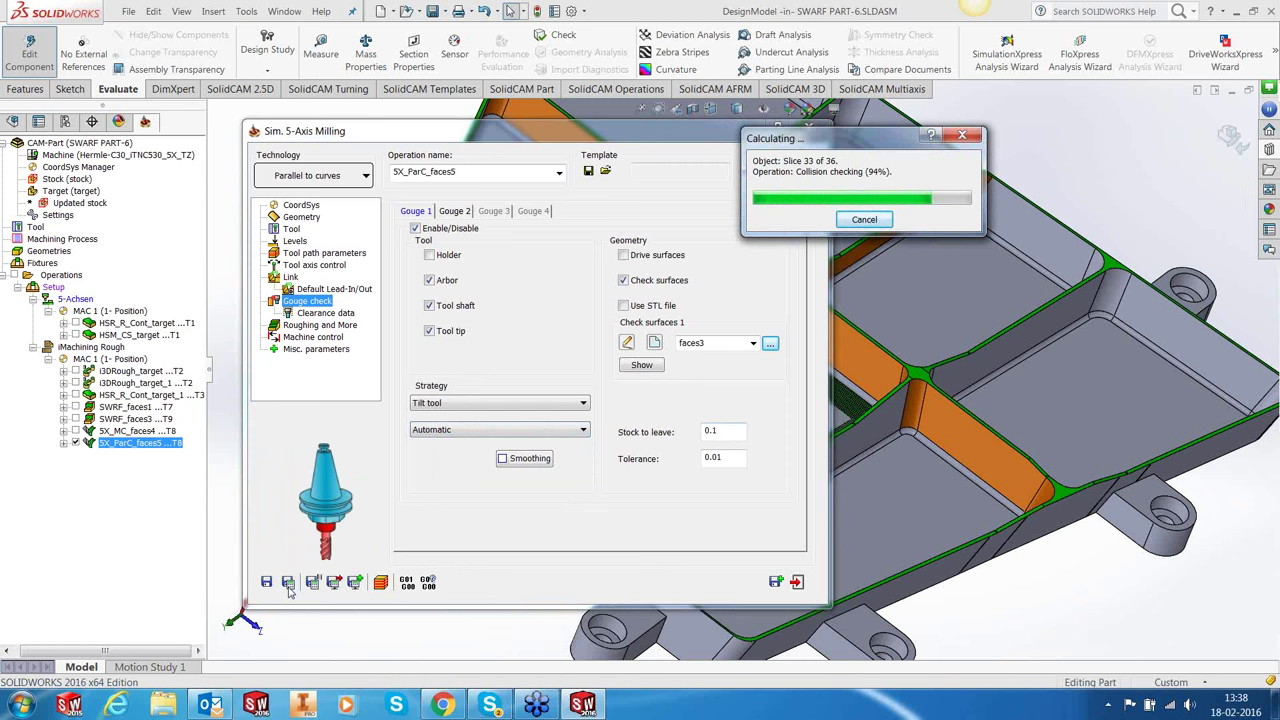
# Simulate the recalculated parallel-to-curves operation step by step to check the tool tilt in the pocket.
pyautogui.click(380, 584)
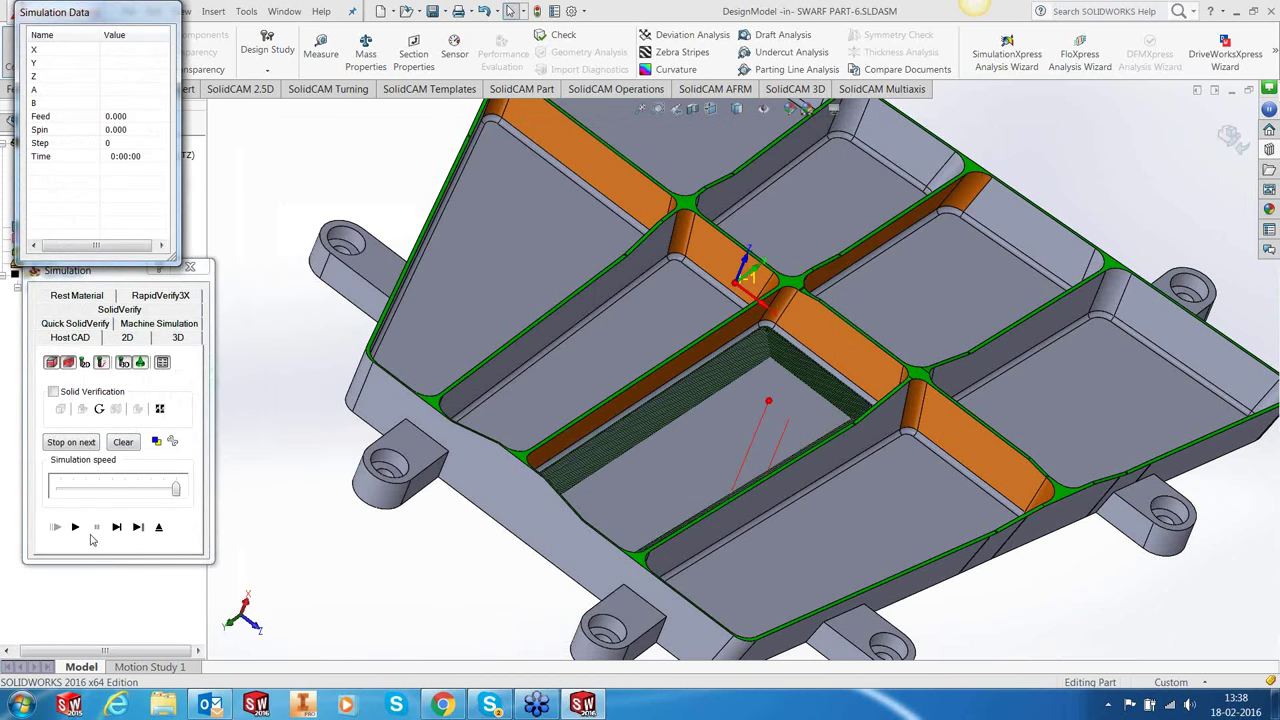
pyautogui.click(116, 530)
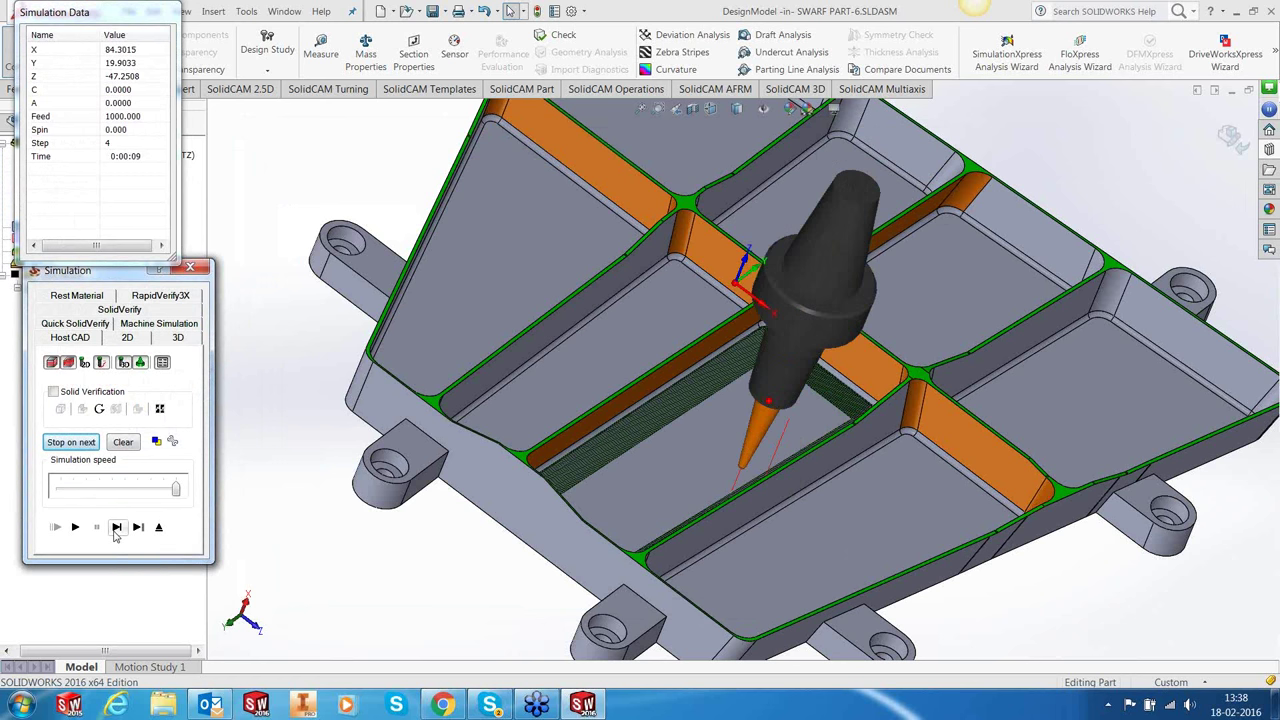
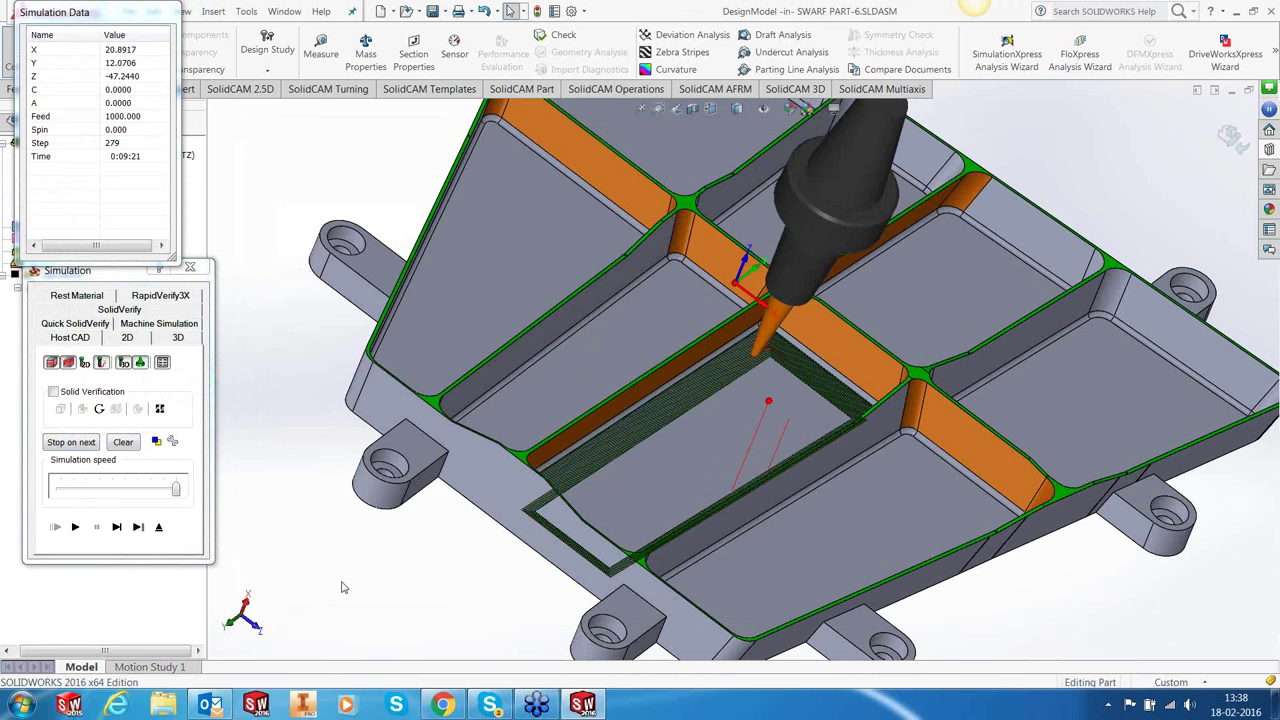
# Step through the parallel-to-curves simulation in a side view and up close to examine the tool tilt against the pocket walls.
pyautogui.press('space')
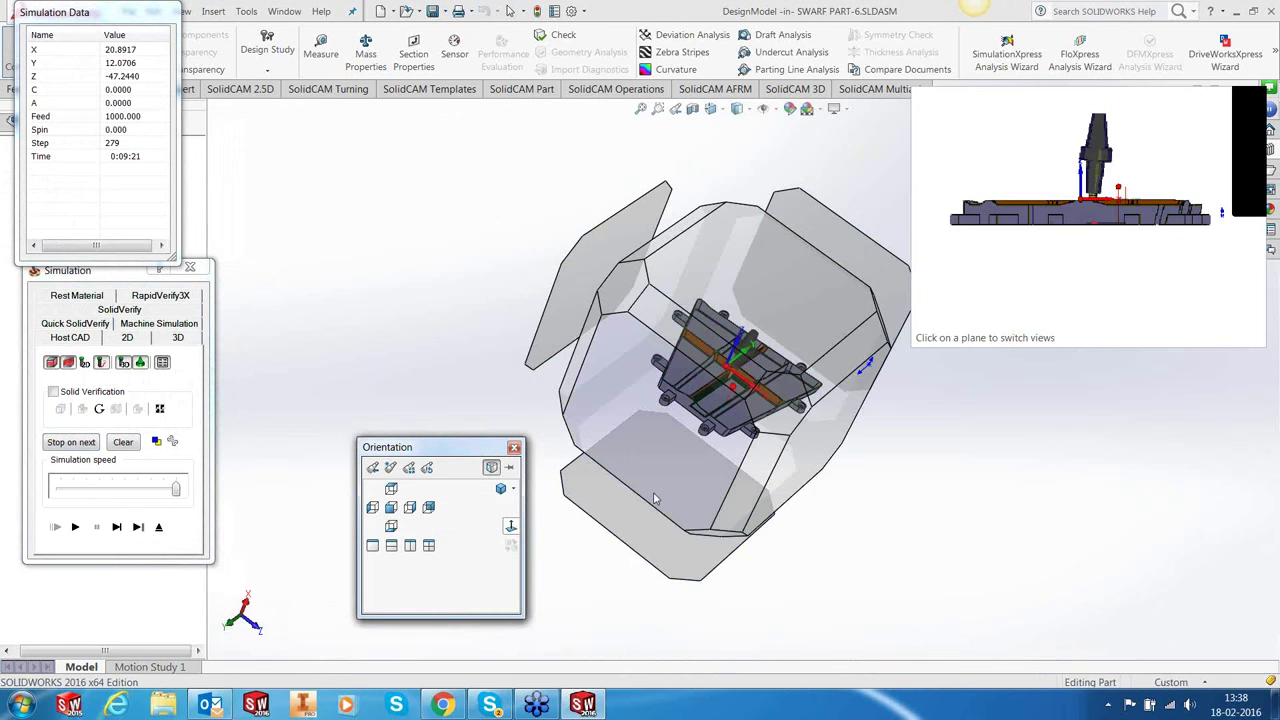
pyautogui.click(800, 346)
pyautogui.scroll(-3, 800, 346)
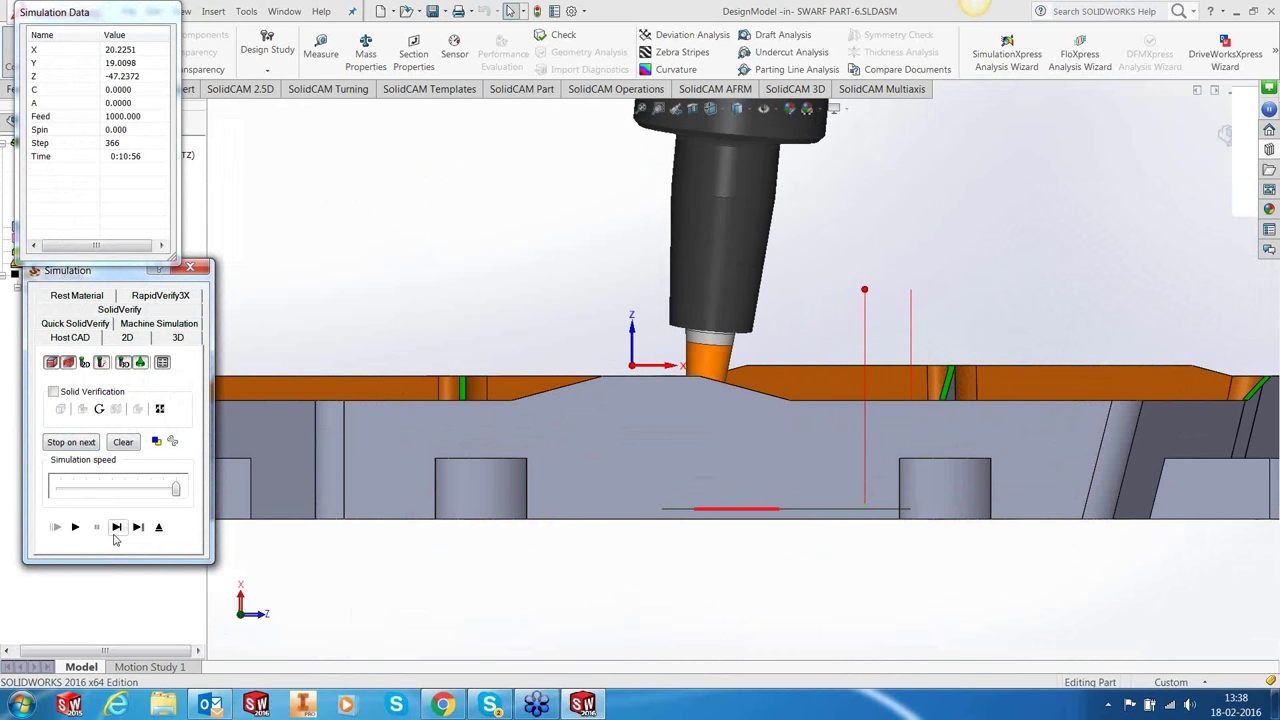
pyautogui.moveTo(723, 388); pyautogui.dragTo(700, 520, button='middle')
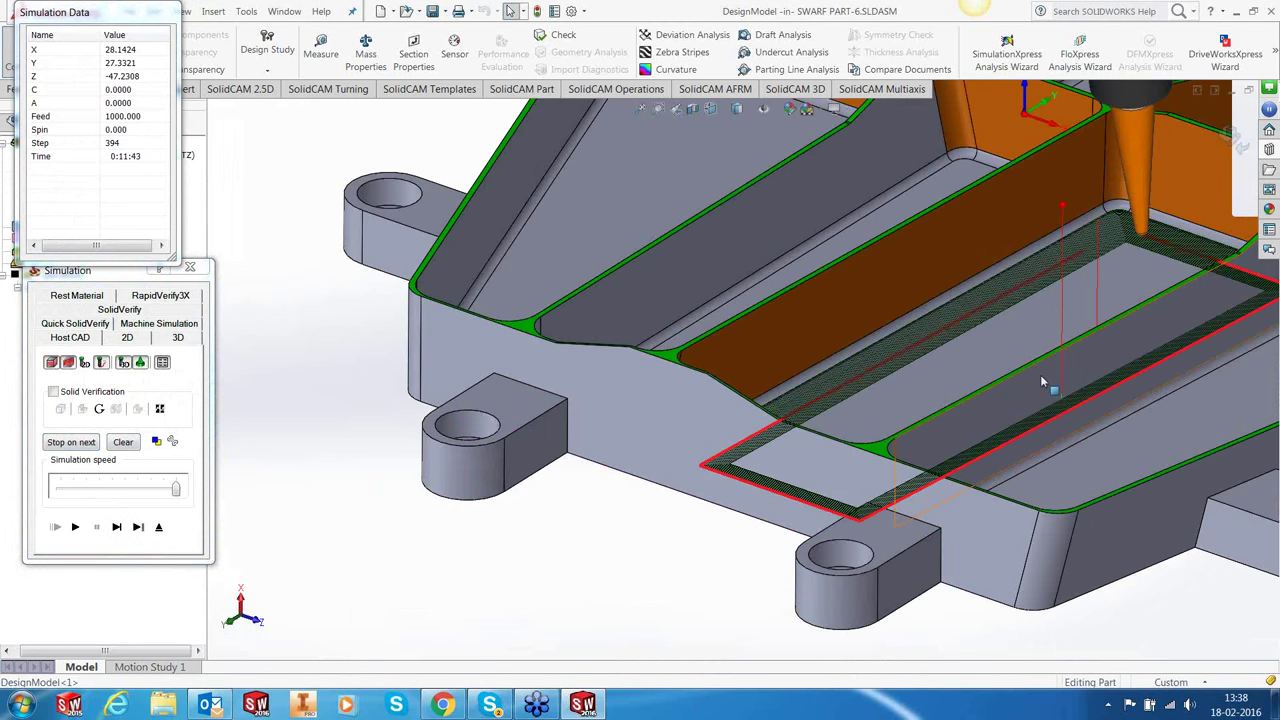
pyautogui.moveTo(1040, 374); pyautogui.dragTo(985, 420, button='middle')
pyautogui.scroll(2, 1091, 274)
pyautogui.scroll(-2, 1091, 274)
pyautogui.moveTo(1091, 274); pyautogui.dragTo(993, 315, button='middle')
pyautogui.scroll(3, 993, 313)
pyautogui.click(117, 527)
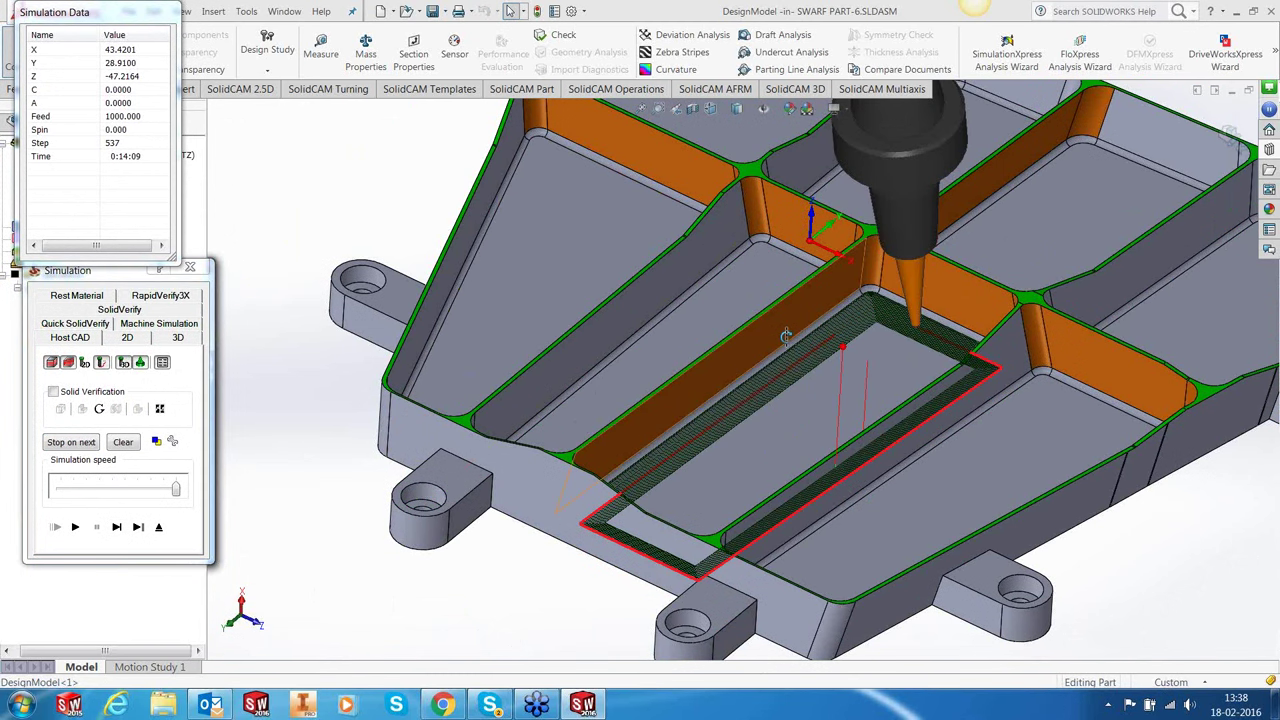
# Step the simulation further along the pocket to examine the tool's clearance at the wall corner.
pyautogui.scroll(5, 787, 335)
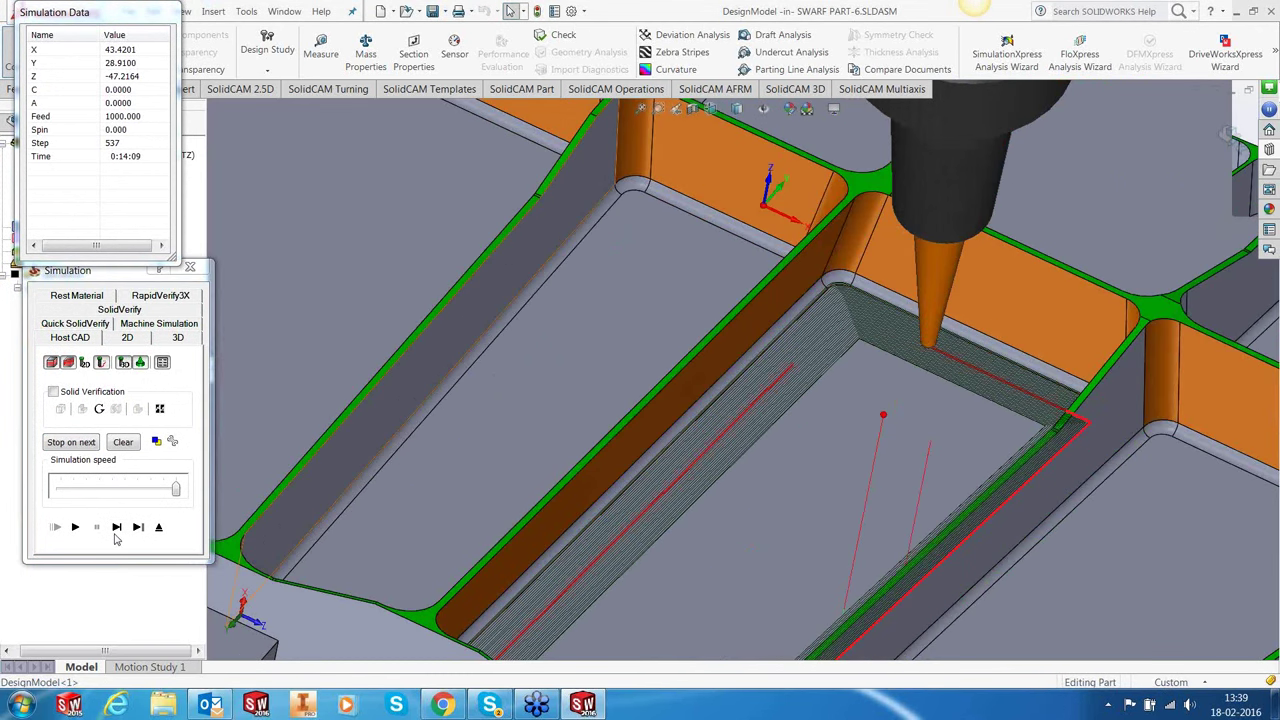
pyautogui.click(116, 527)
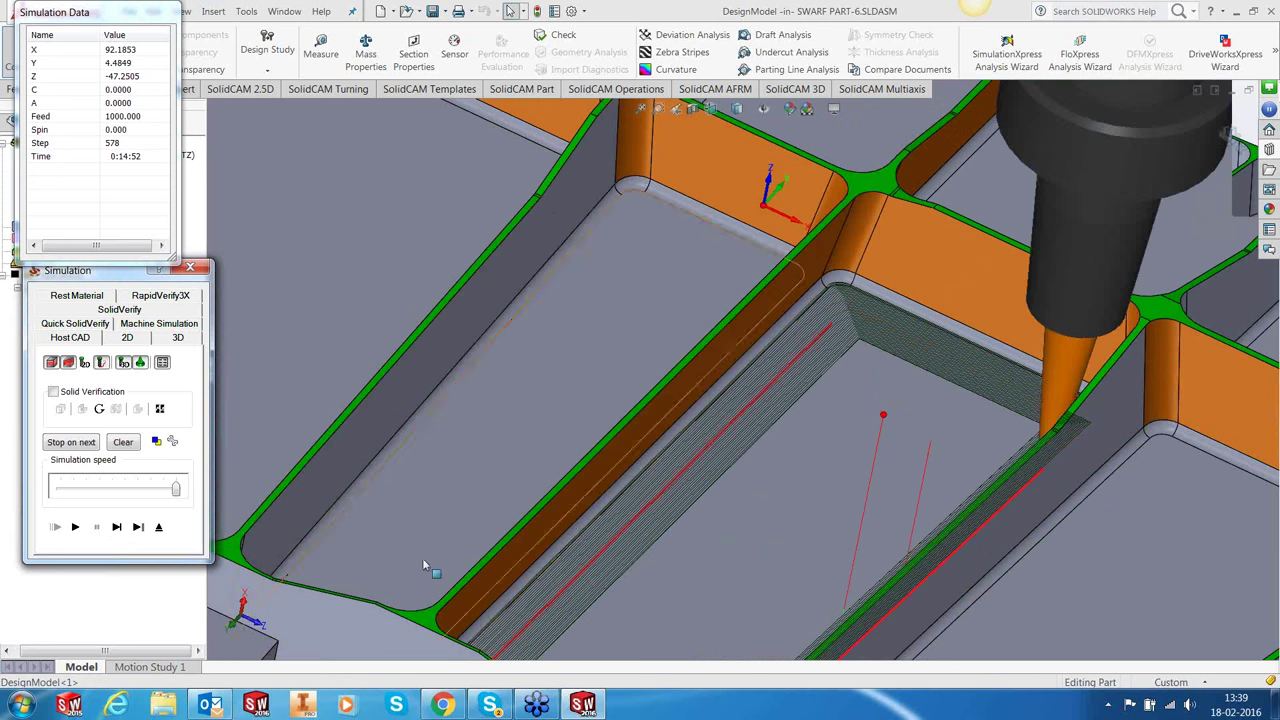
pyautogui.click(716, 535)
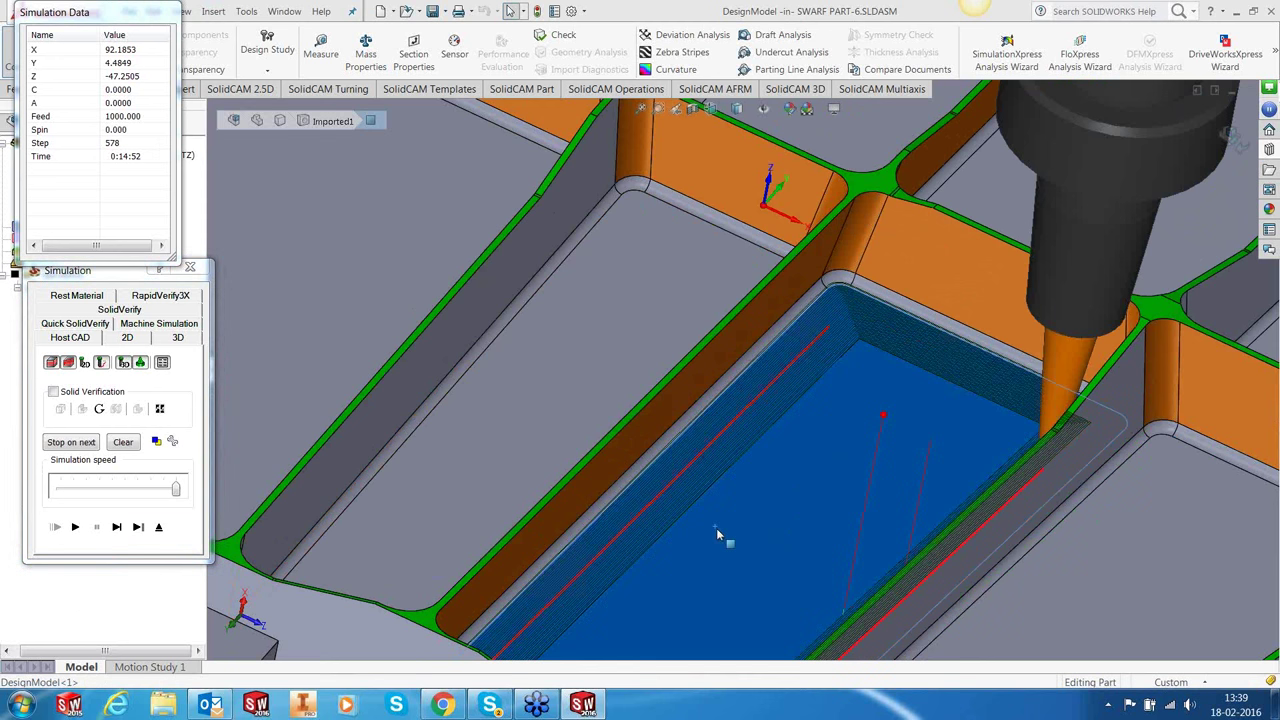
pyautogui.scroll(3, 717, 534)
pyautogui.press('Escape')
pyautogui.scroll(3, 717, 534)
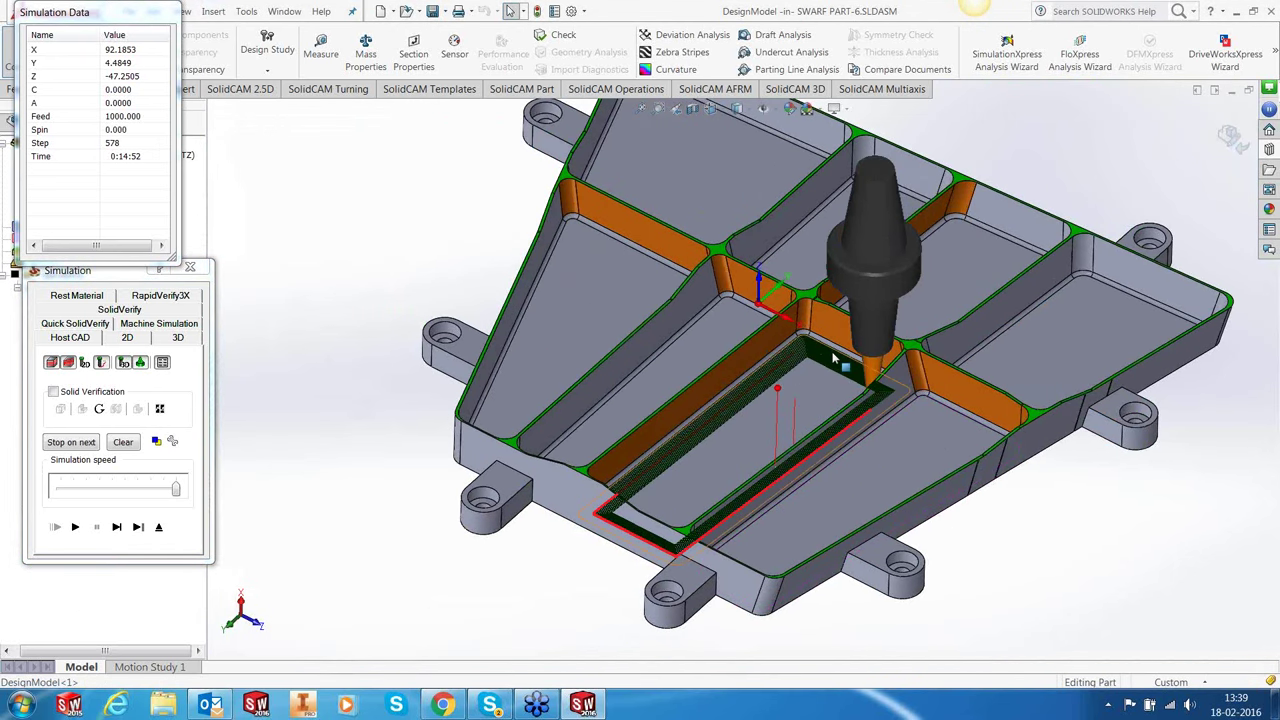
pyautogui.scroll(-2, 833, 357)
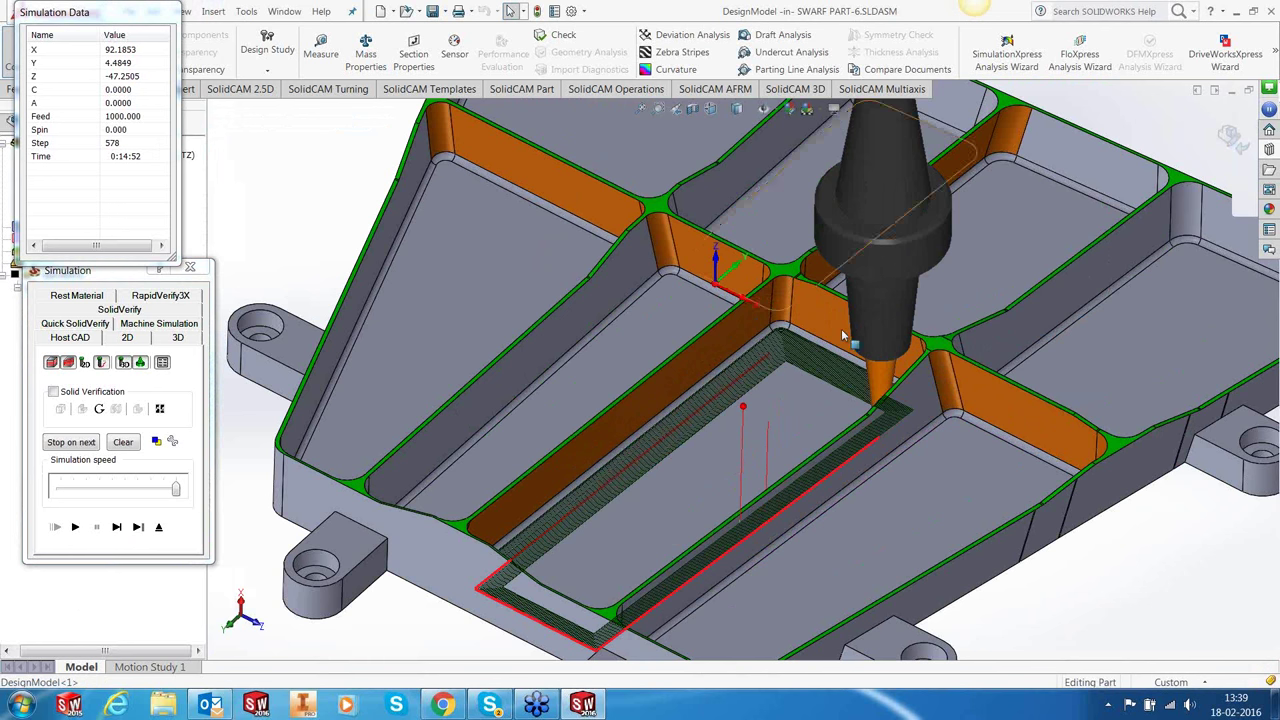
# Exit the simulation and hide the toolpath of the 5X_ParC_faces5 operation.
pyautogui.scroll(2, 367, 194)
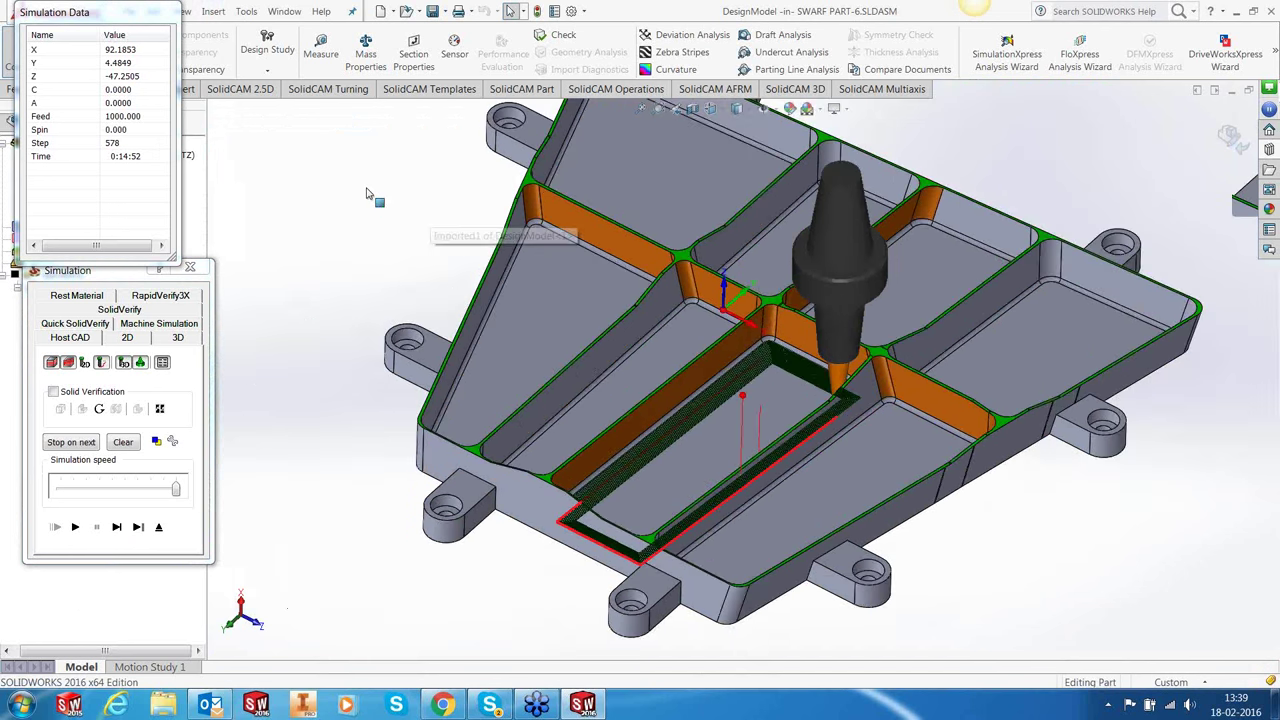
pyautogui.click(159, 528)
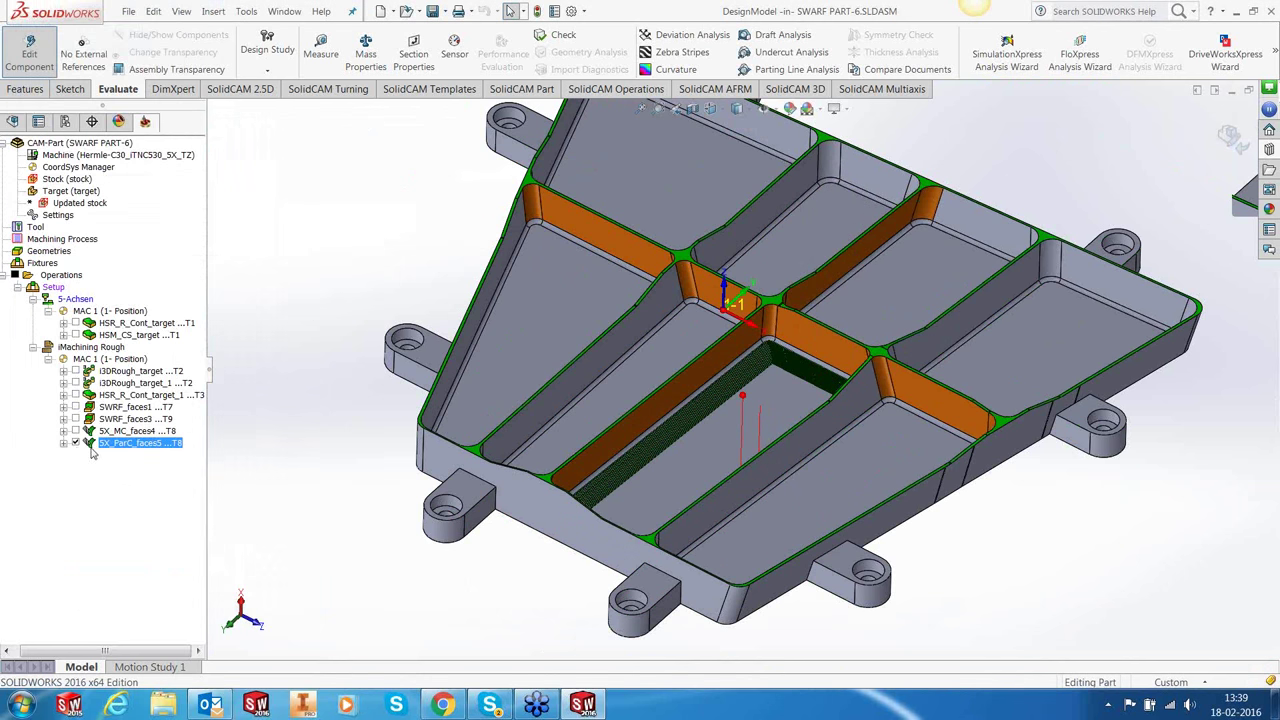
pyautogui.click(76, 443)
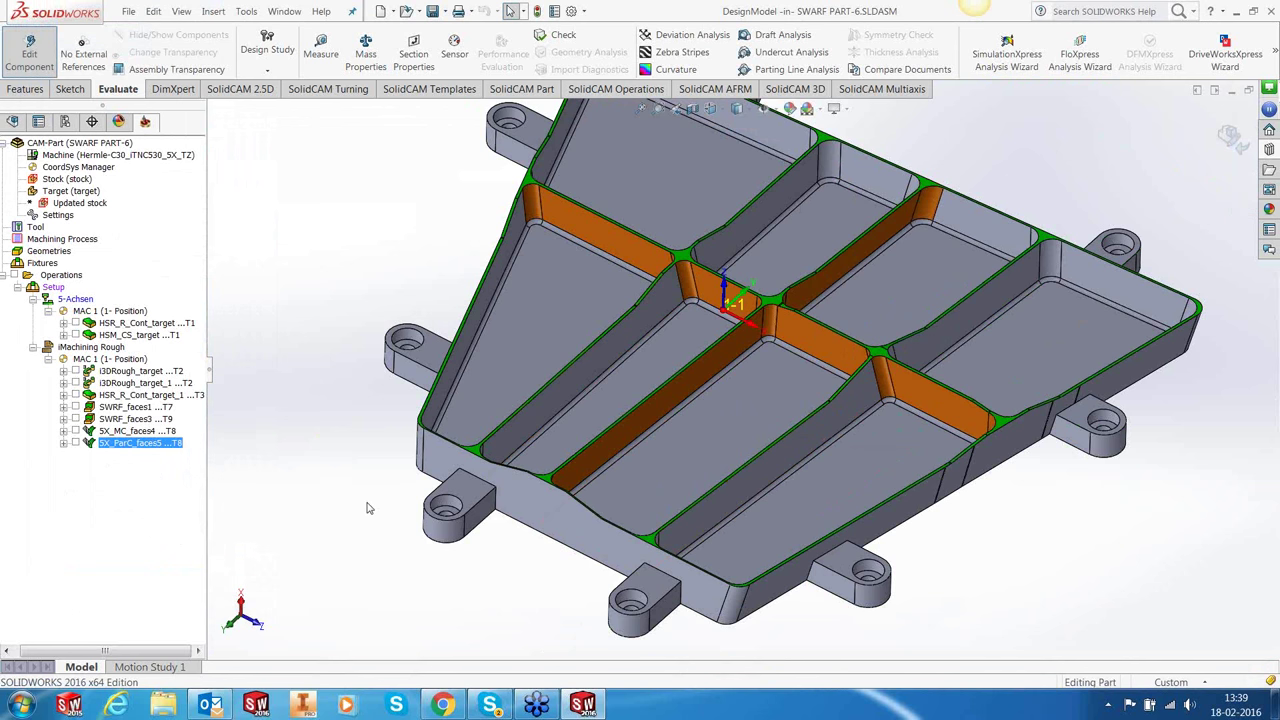
# Add a SWARF machining operation after the 5X_ParC_faces5 operation.
pyautogui.scroll(3, 367, 508)
pyautogui.scroll(-1, 699, 420)
pyautogui.moveTo(698, 425); pyautogui.dragTo(815, 336, button='middle')
pyautogui.scroll(-2, 815, 336)
pyautogui.scroll(3, 815, 336)
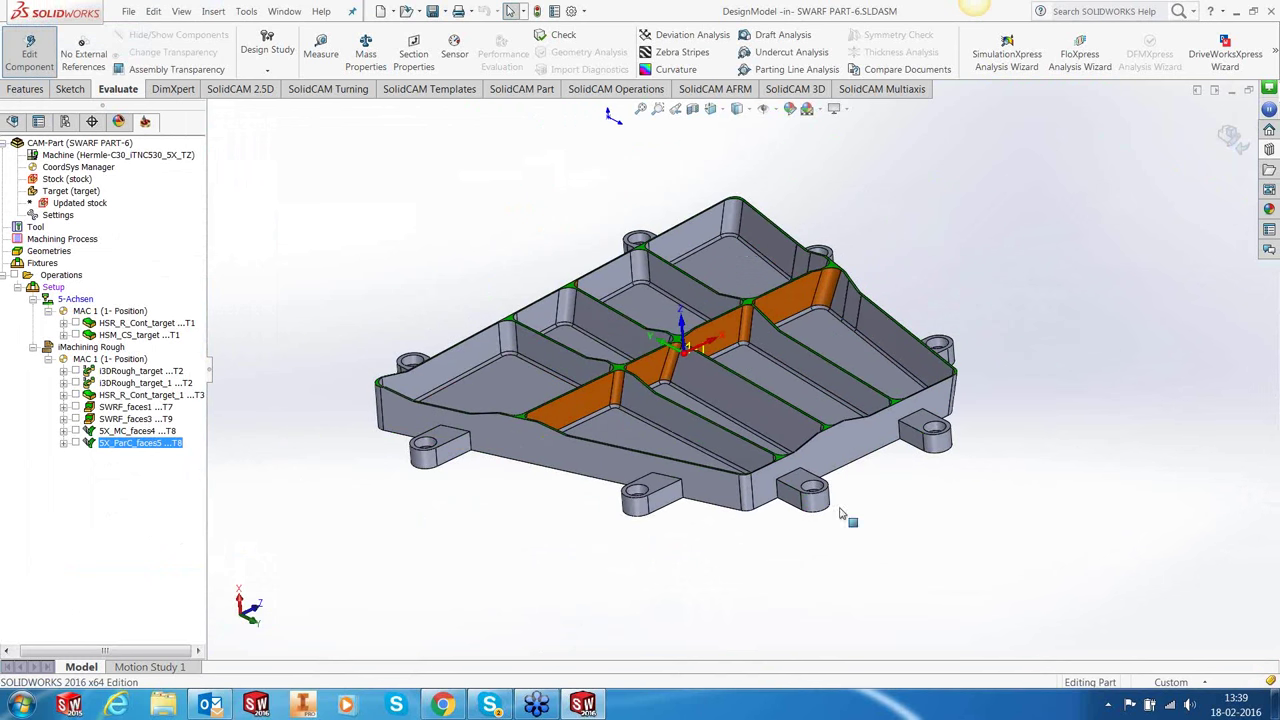
pyautogui.moveTo(958, 305); pyautogui.dragTo(945, 330, button='middle')
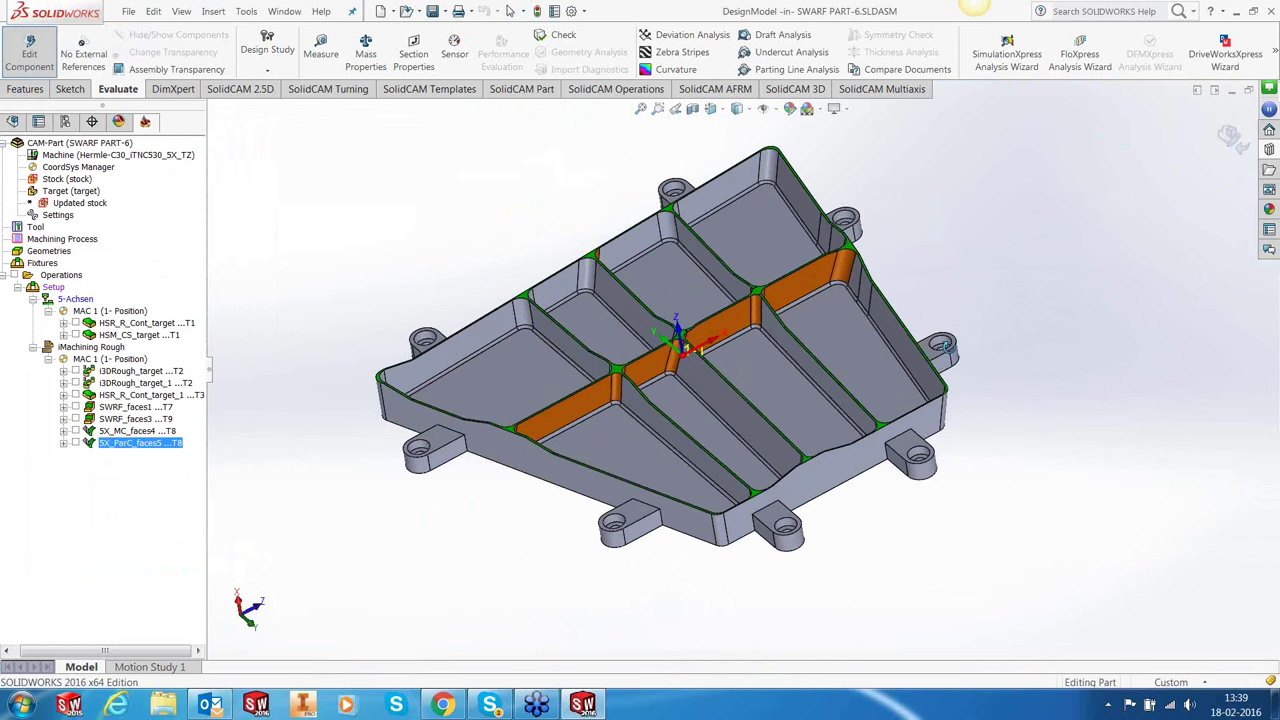
pyautogui.rightClick(175, 451)
pyautogui.moveTo(260, 31)
pyautogui.click(485, 399)
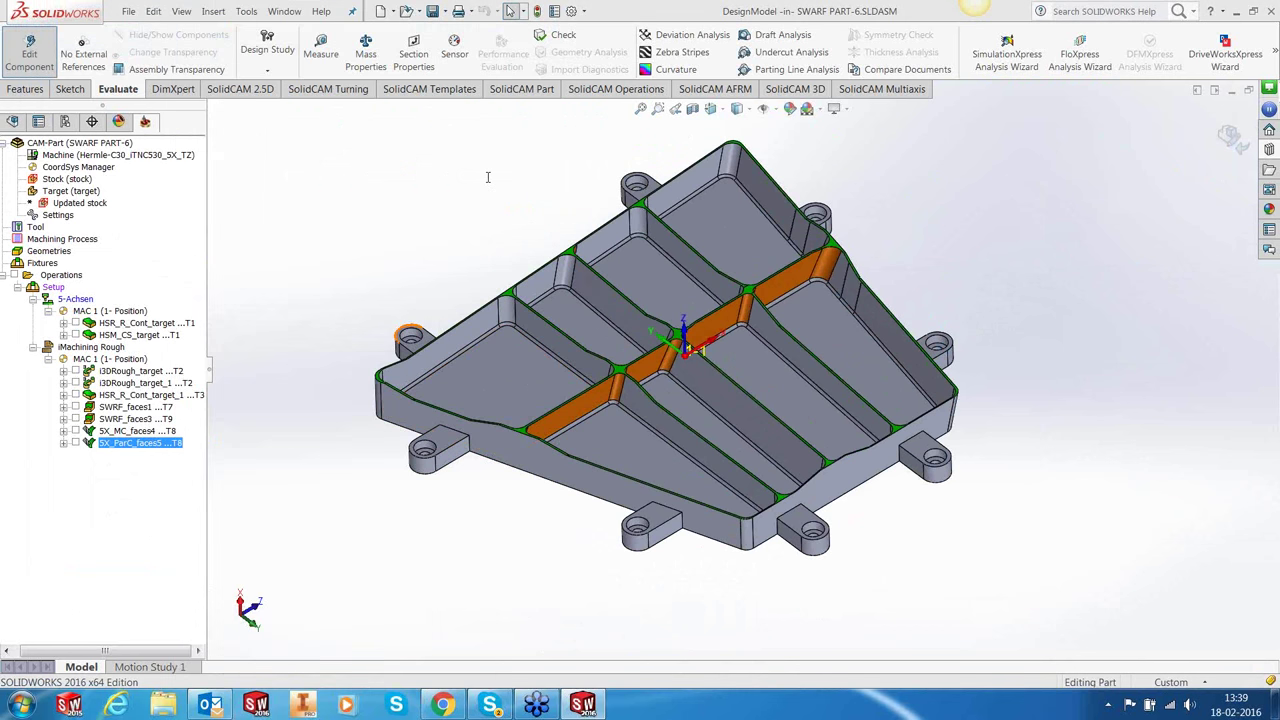
# Start a new SWARF surfaces geometry named faces6 and select the first outer side wall with its adjoining corner and end faces.
pyautogui.click(298, 219)
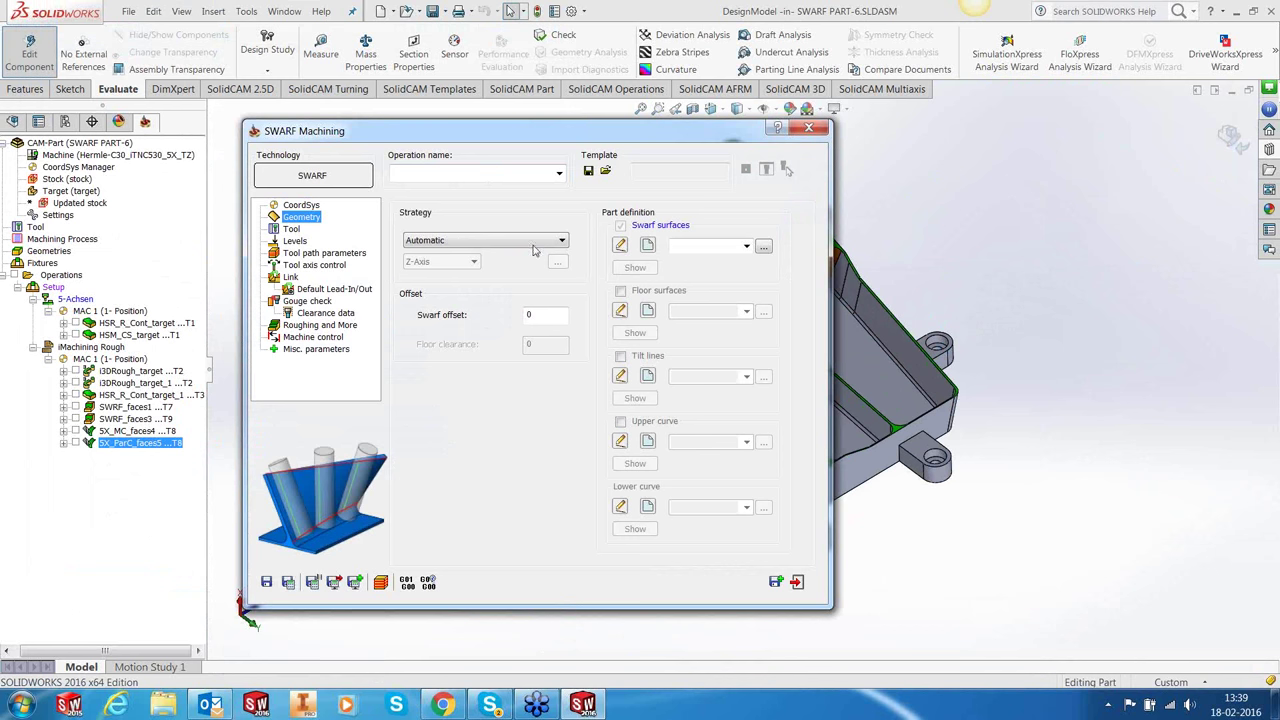
pyautogui.click(648, 246)
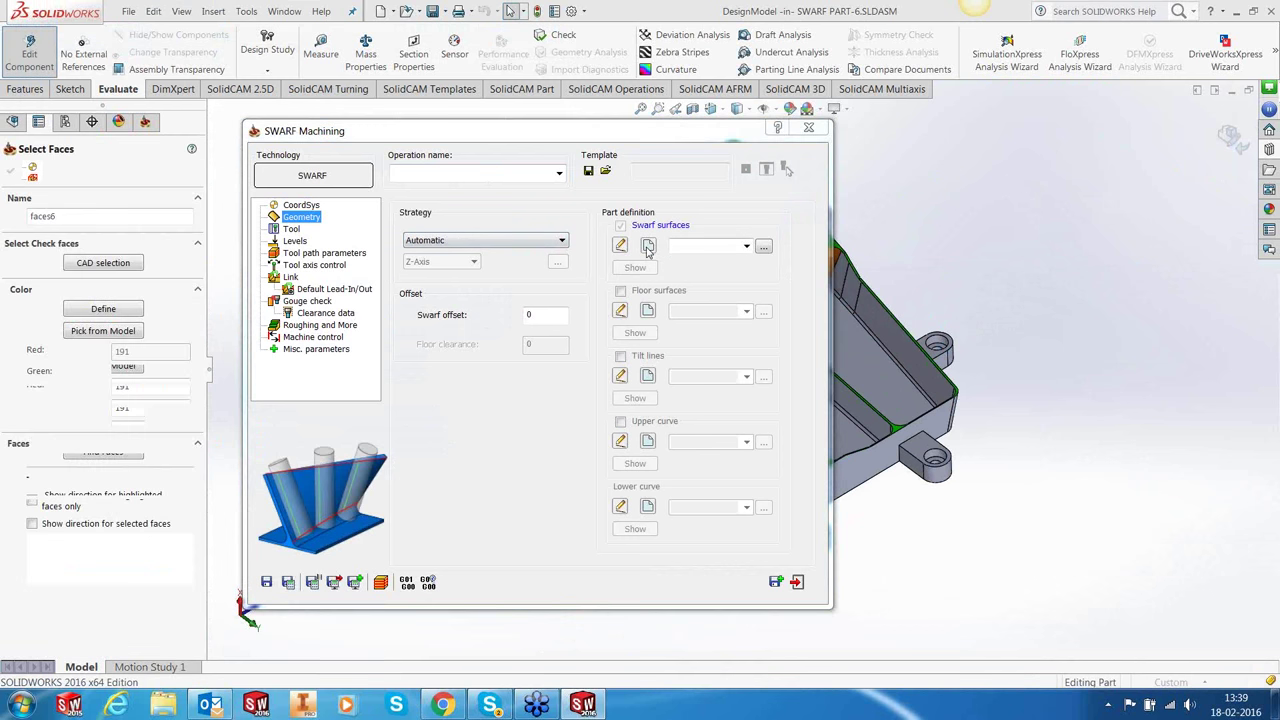
pyautogui.click(486, 430)
pyautogui.moveTo(486, 430); pyautogui.dragTo(513, 417, button='middle')
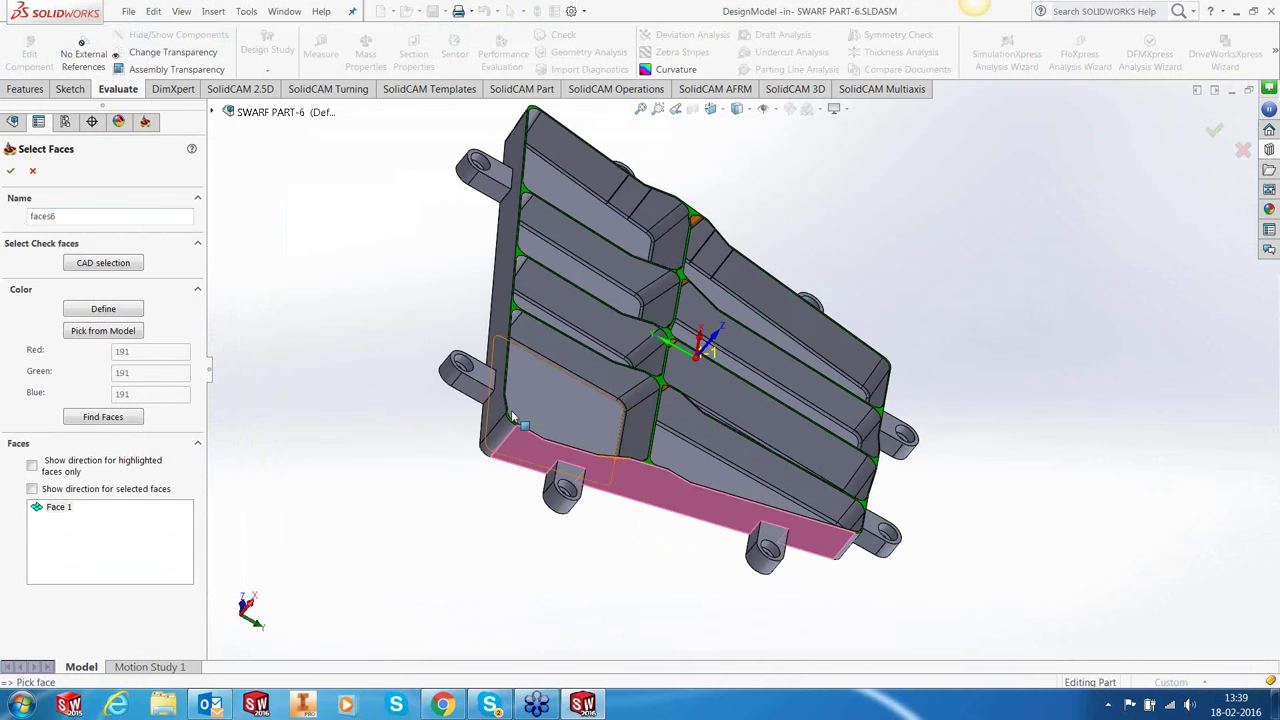
pyautogui.scroll(-1, 512, 420)
pyautogui.click(509, 435)
pyautogui.click(506, 413)
# Add the next corner face and the first section of the opposite outer side wall to the SWARF surfaces.
pyautogui.scroll(3, 770, 295)
pyautogui.moveTo(772, 293); pyautogui.dragTo(737, 338, button='middle')
pyautogui.scroll(-6, 670, 222)
pyautogui.moveTo(860, 243); pyautogui.dragTo(842, 324, button='middle')
pyautogui.click(593, 243)
pyautogui.click(671, 246)
# Add the wall section beside the mounting lug, its narrow bordering strips and the large adjacent section to the SWARF surfaces.
pyautogui.scroll(-6, 917, 257)
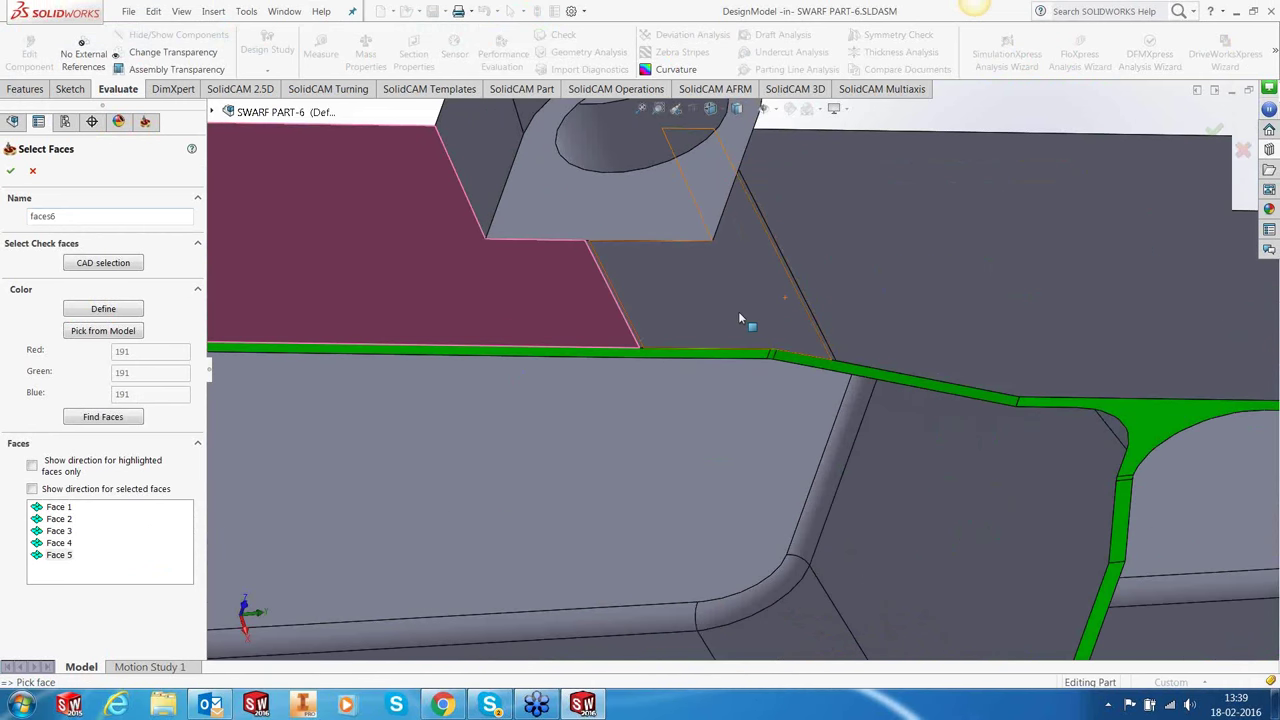
pyautogui.scroll(-5, 666, 317)
pyautogui.click(676, 453)
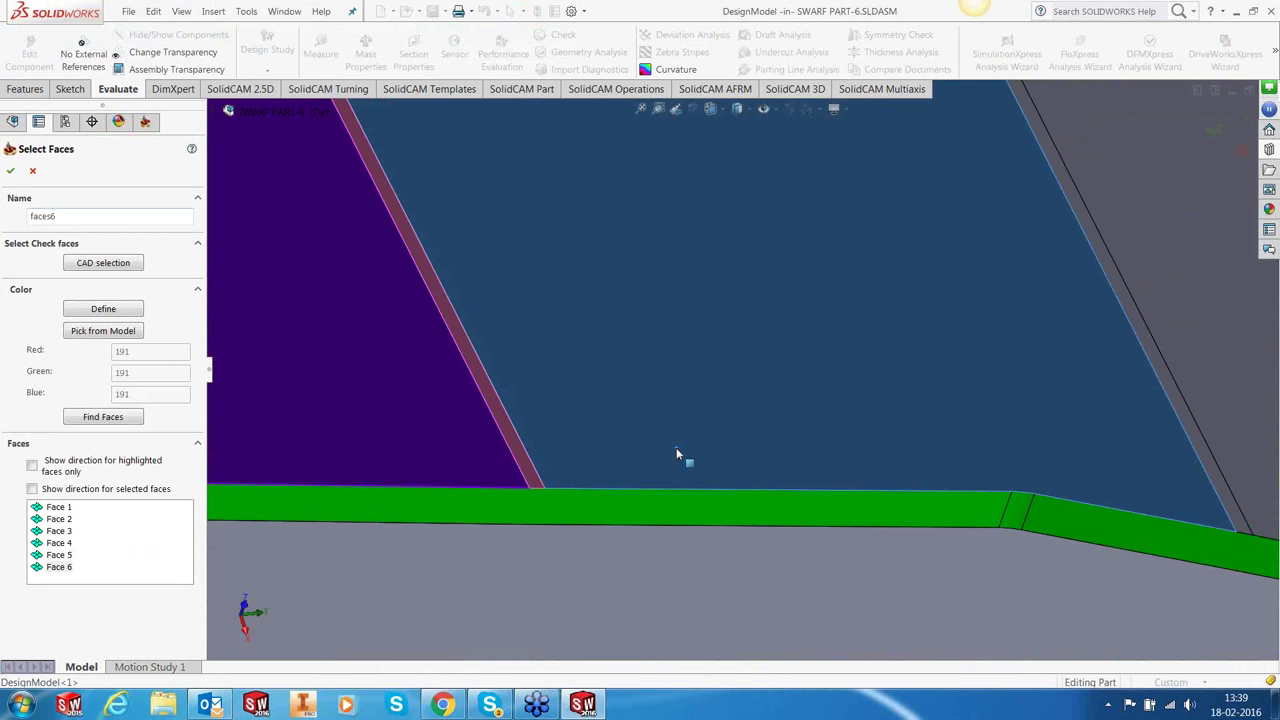
pyautogui.scroll(4, 676, 450)
pyautogui.scroll(-4, 1030, 382)
pyautogui.click(796, 449)
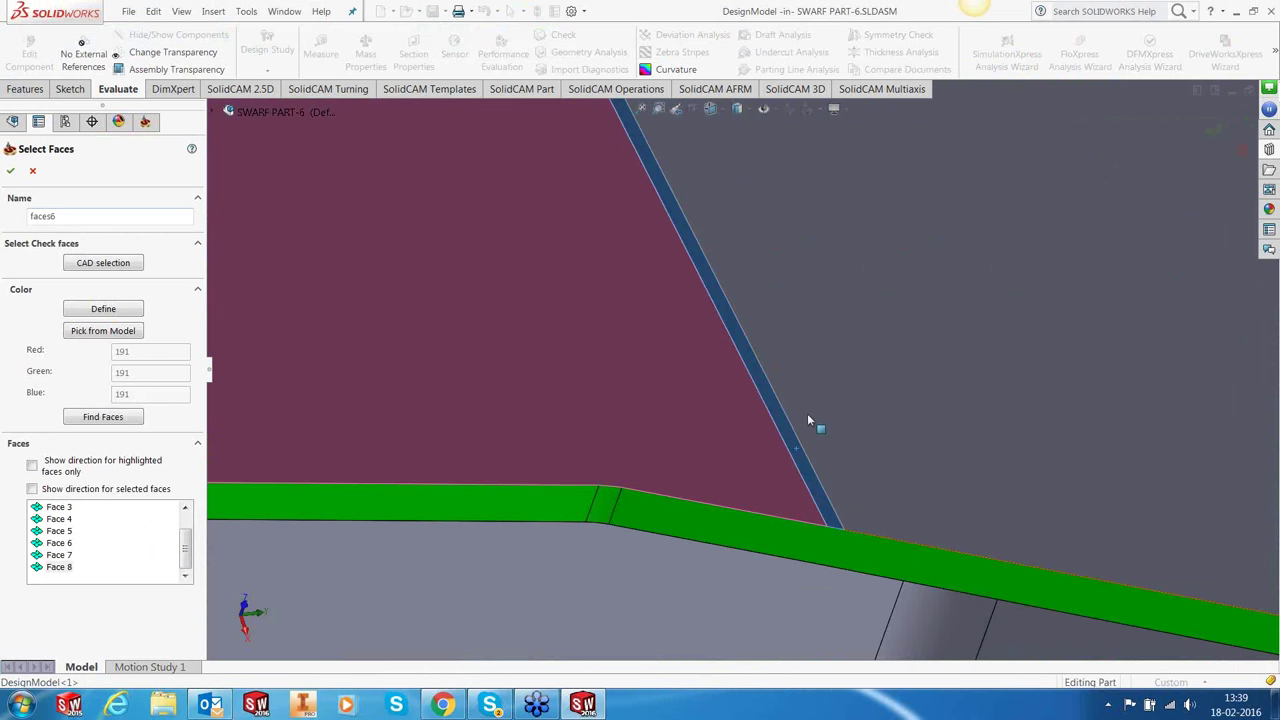
pyautogui.scroll(6, 810, 421)
pyautogui.click(1054, 391)
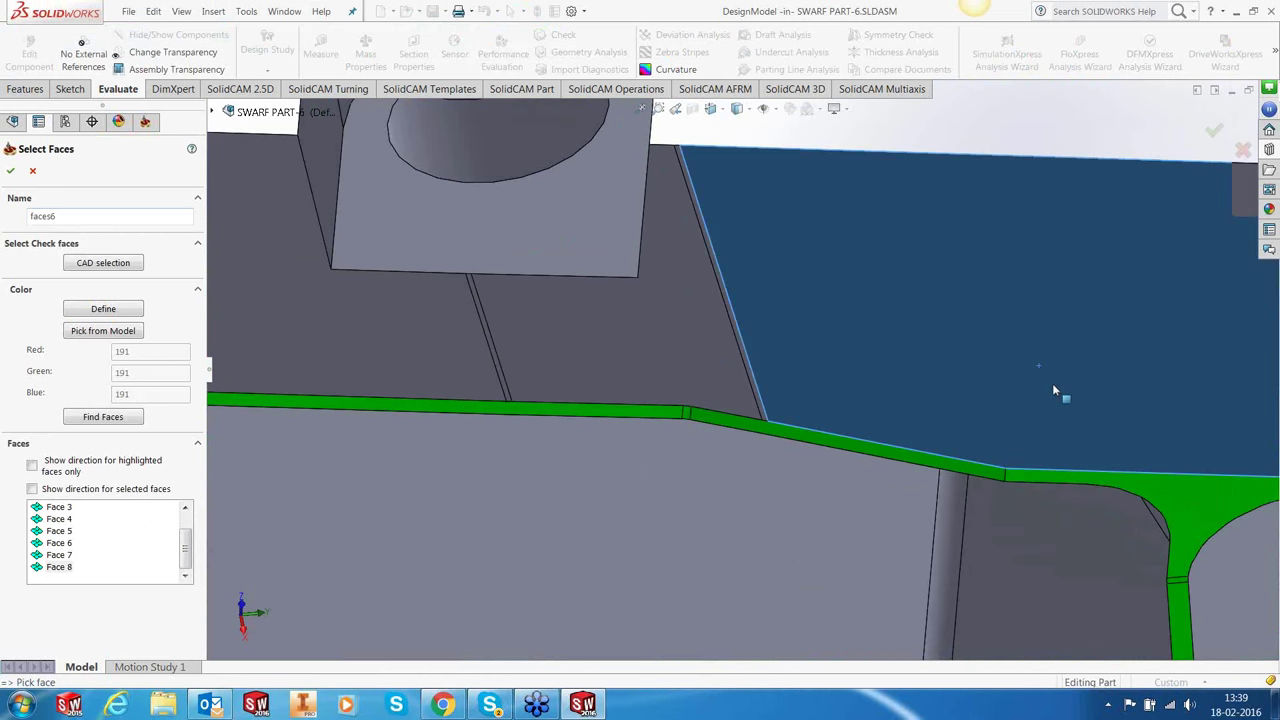
# Add the remaining sections of this outer side wall to the SWARF surfaces, including the narrow strips and small face between them.
pyautogui.scroll(4, 1056, 392)
pyautogui.scroll(-6, 851, 414)
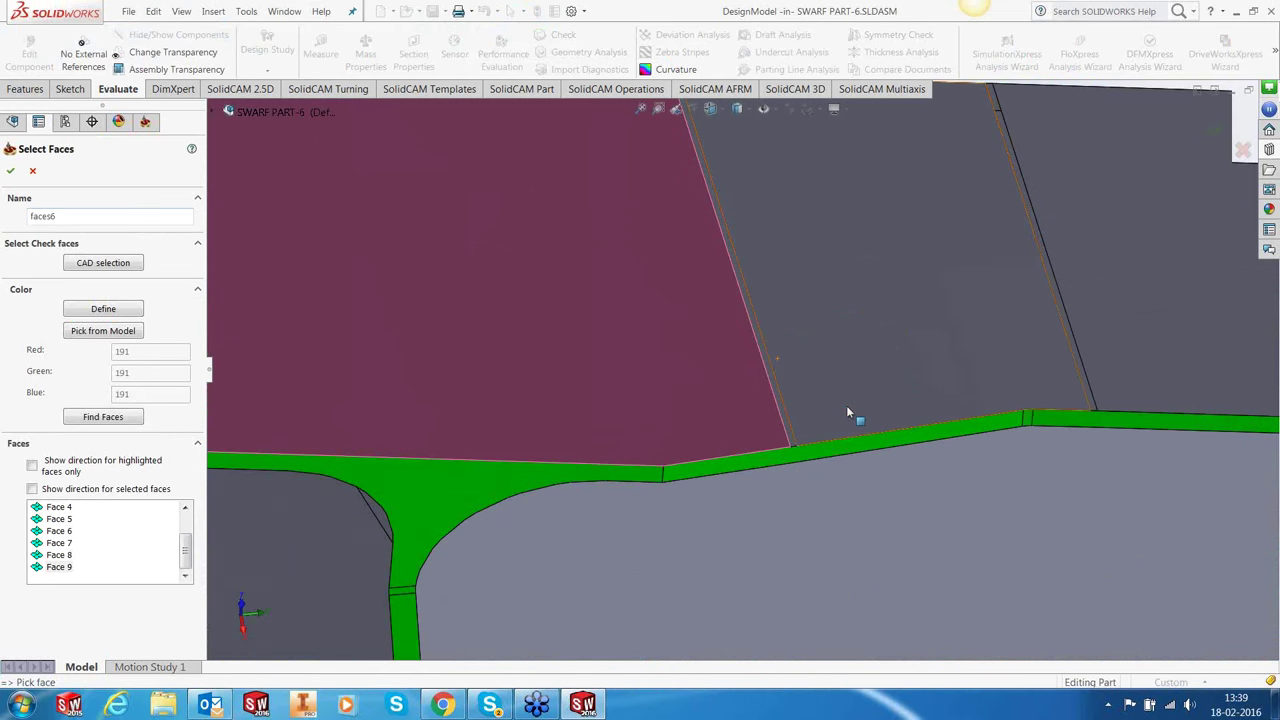
pyautogui.click(734, 460)
pyautogui.click(914, 397)
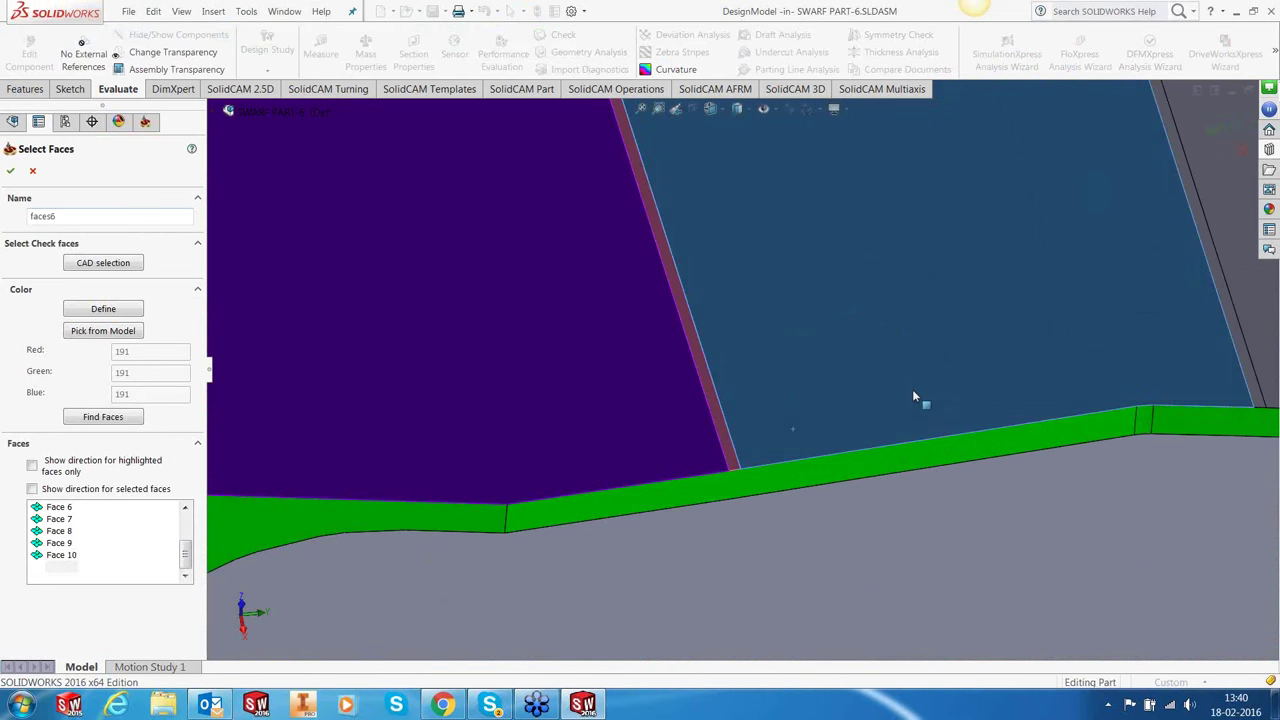
pyautogui.scroll(3, 914, 397)
pyautogui.scroll(4, 914, 397)
pyautogui.scroll(-6, 810, 193)
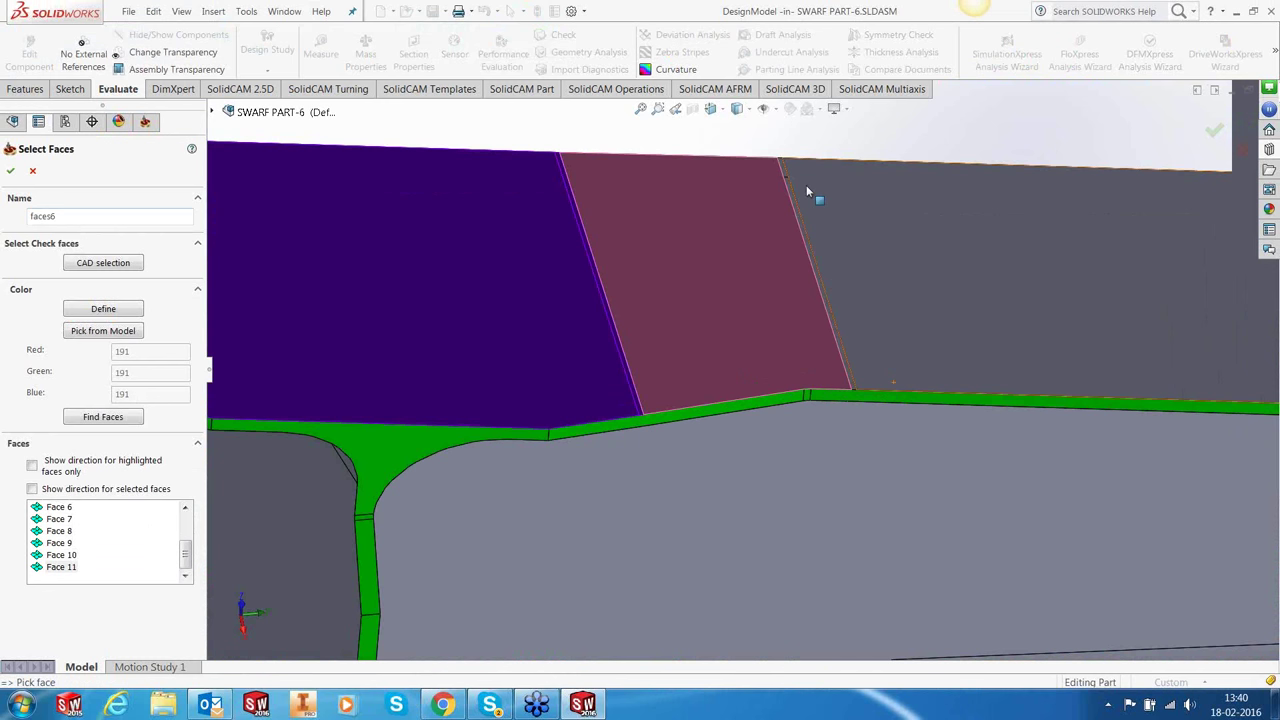
pyautogui.scroll(-3, 808, 192)
pyautogui.click(700, 350)
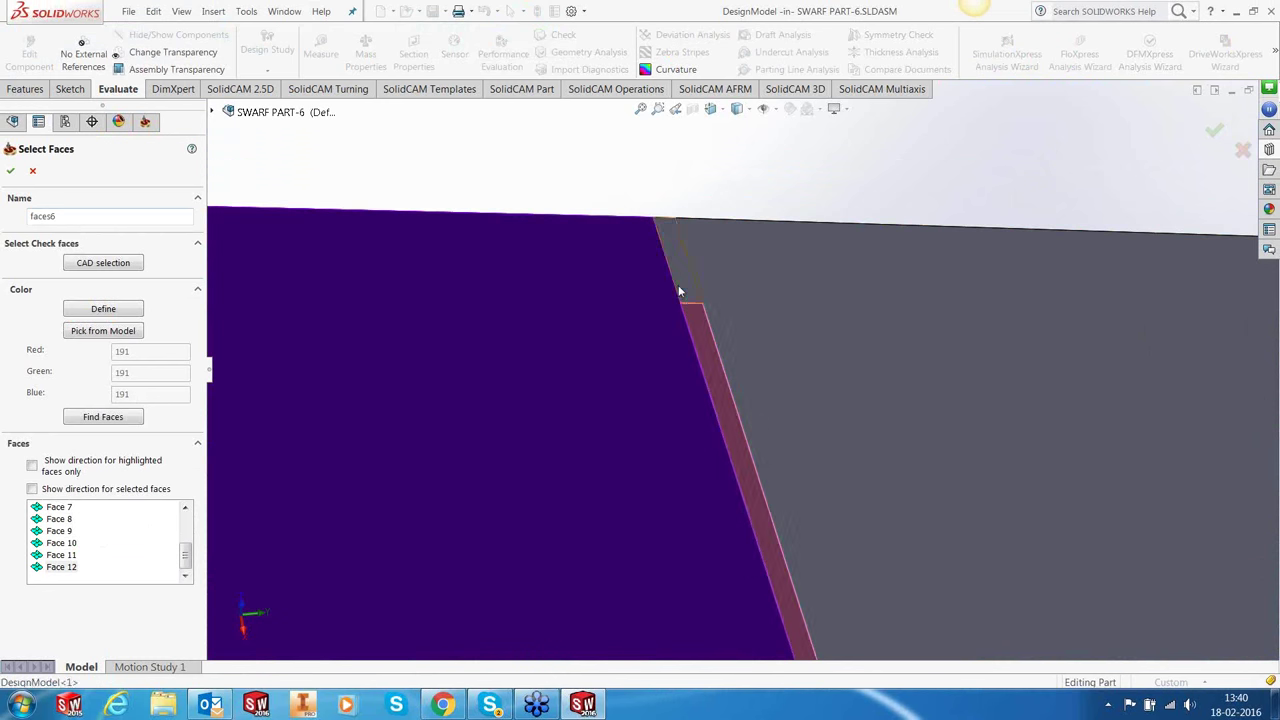
pyautogui.click(681, 288)
pyautogui.click(753, 313)
pyautogui.scroll(5, 838, 394)
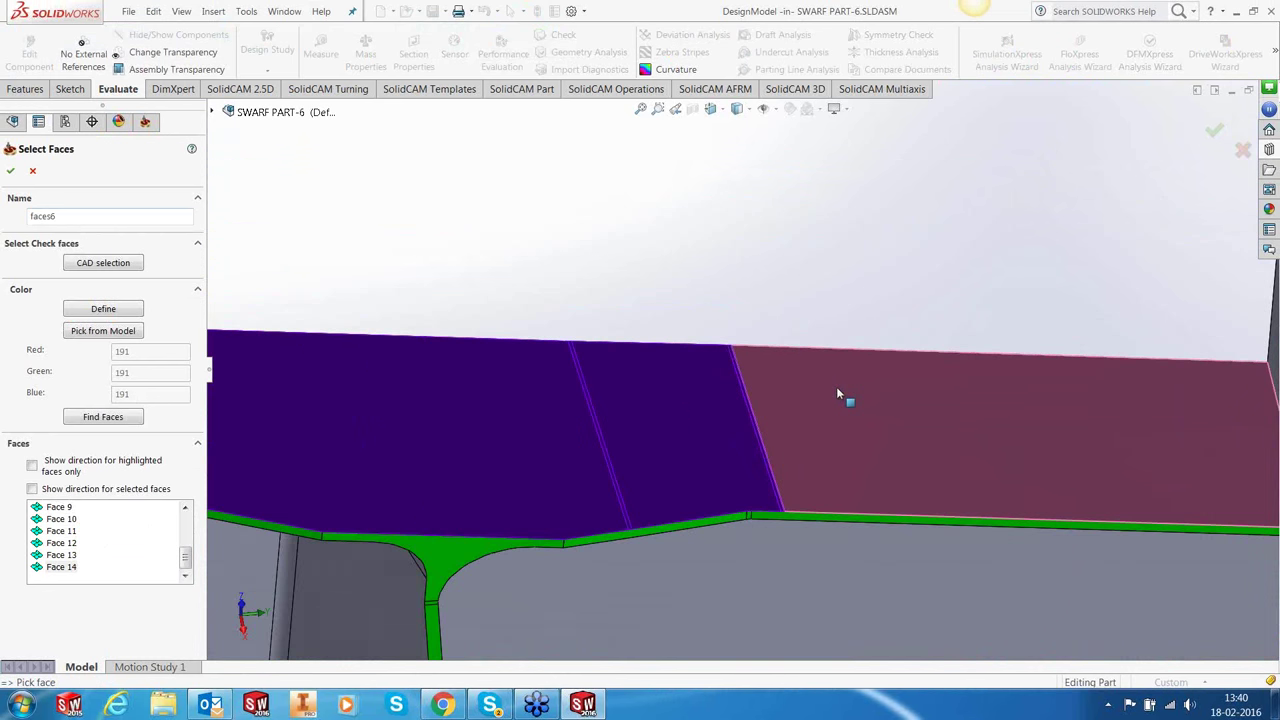
# Complete the faces6 geometry with the corner at the wall's end, the outer end wall and the last corner face.
pyautogui.scroll(7, 874, 415)
pyautogui.moveTo(931, 434); pyautogui.dragTo(888, 424, button='middle')
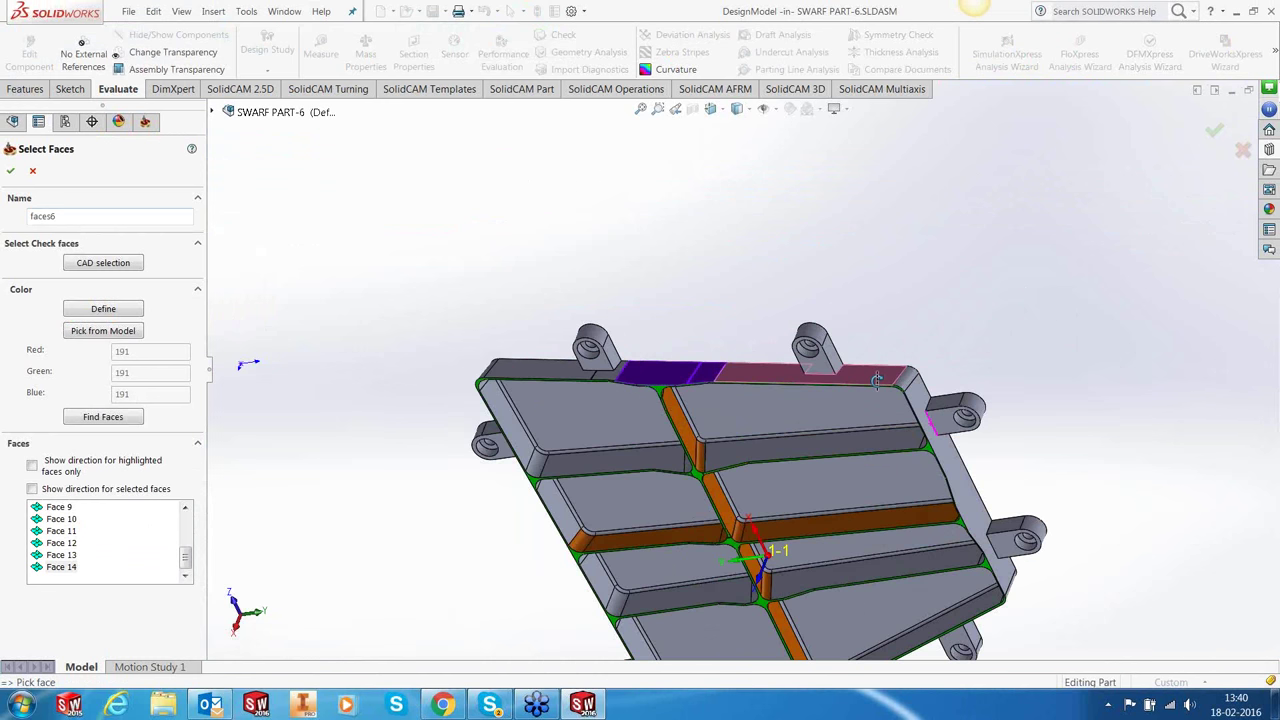
pyautogui.click(908, 379)
pyautogui.click(918, 402)
pyautogui.click(940, 457)
pyautogui.scroll(3, 934, 489)
pyautogui.moveTo(934, 489)
pyautogui.mouseDown(button='middle')
pyautogui.moveTo(934, 226)
pyautogui.moveTo(920, 486)
pyautogui.mouseUp(button='middle')
pyautogui.scroll(-3, 905, 458)
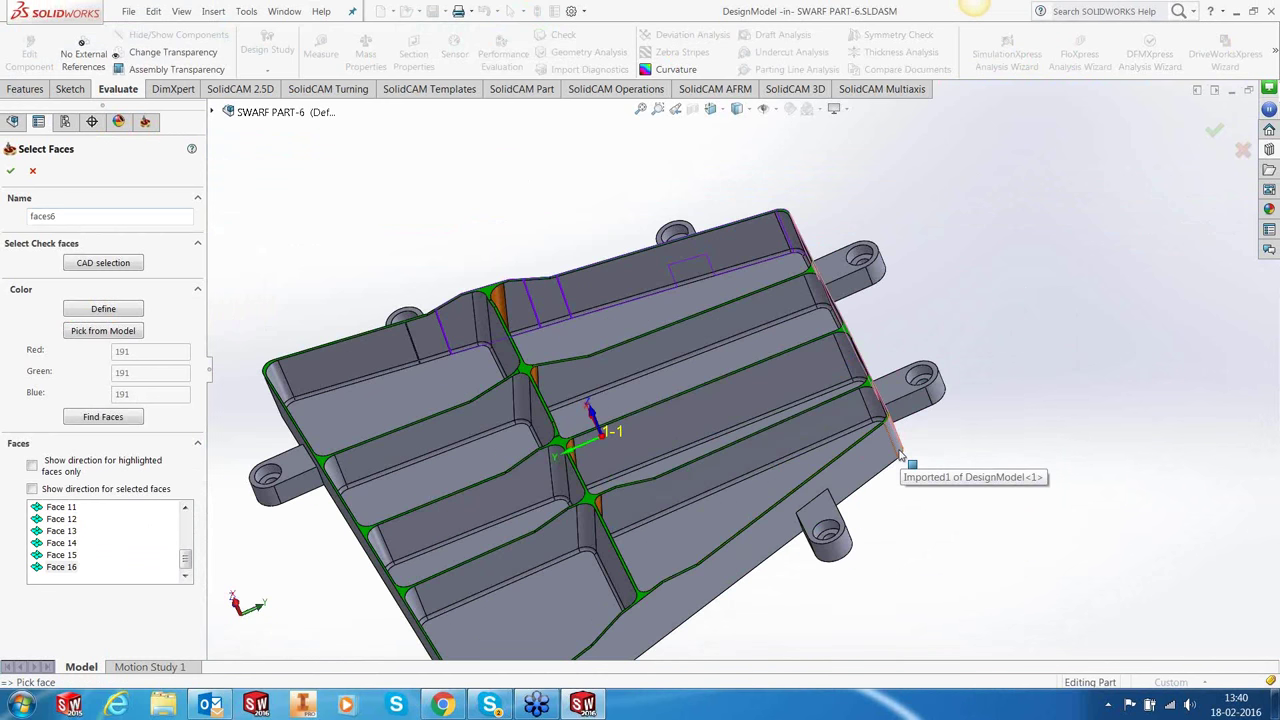
pyautogui.click(900, 455)
pyautogui.moveTo(726, 491); pyautogui.dragTo(652, 372, button='middle')
pyautogui.click(11, 171)
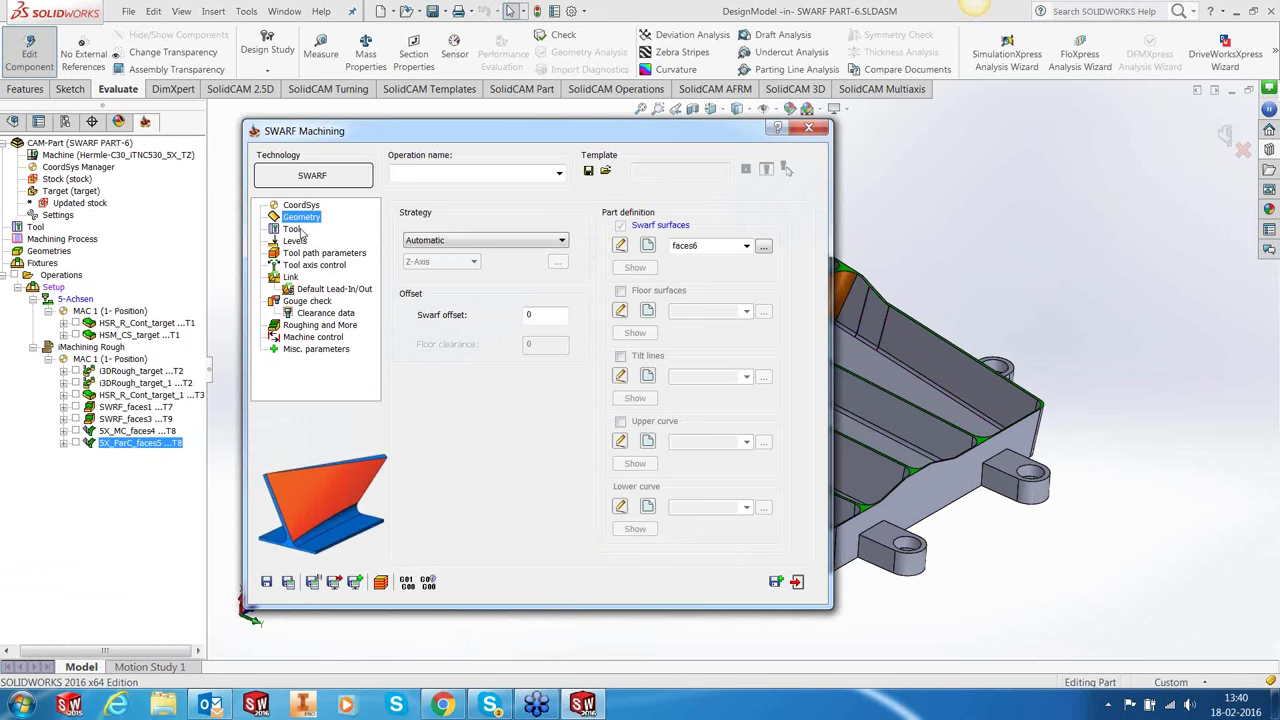
# Assign tool 7, the 12 mm bull nose mill with 3 mm corner radius, to the SWARF operation.
pyautogui.click(298, 230)
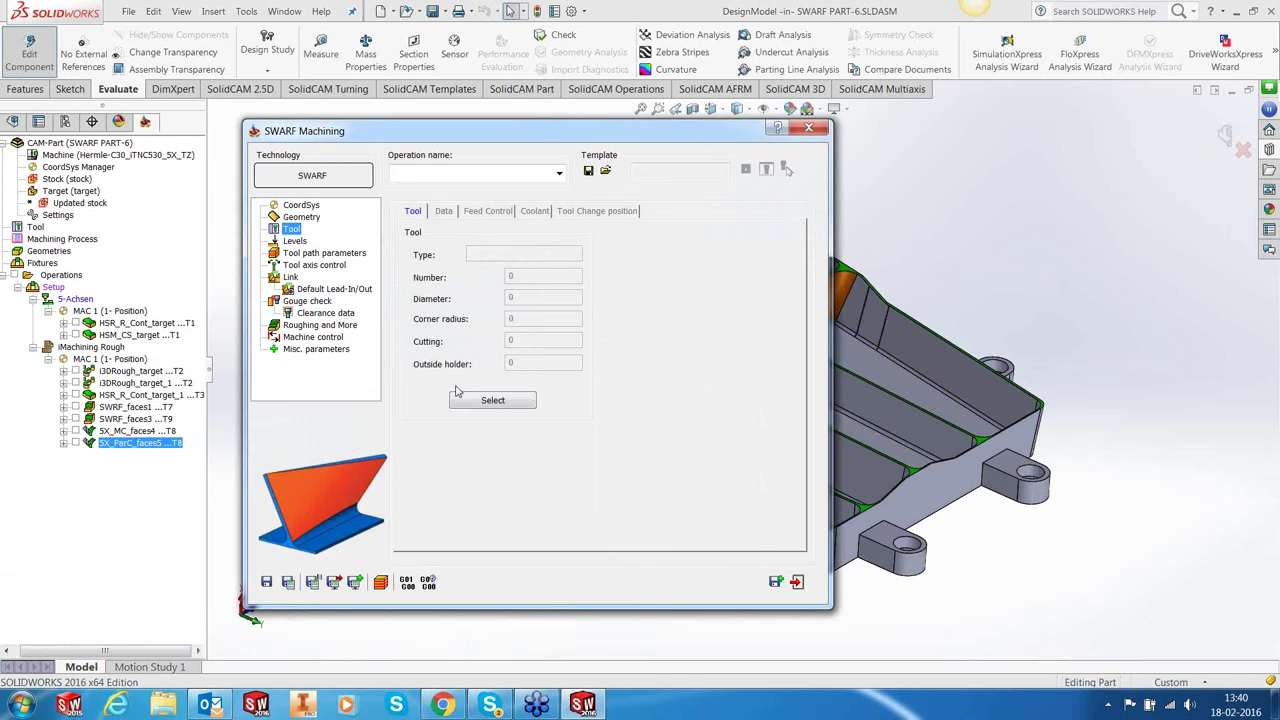
pyautogui.click(466, 402)
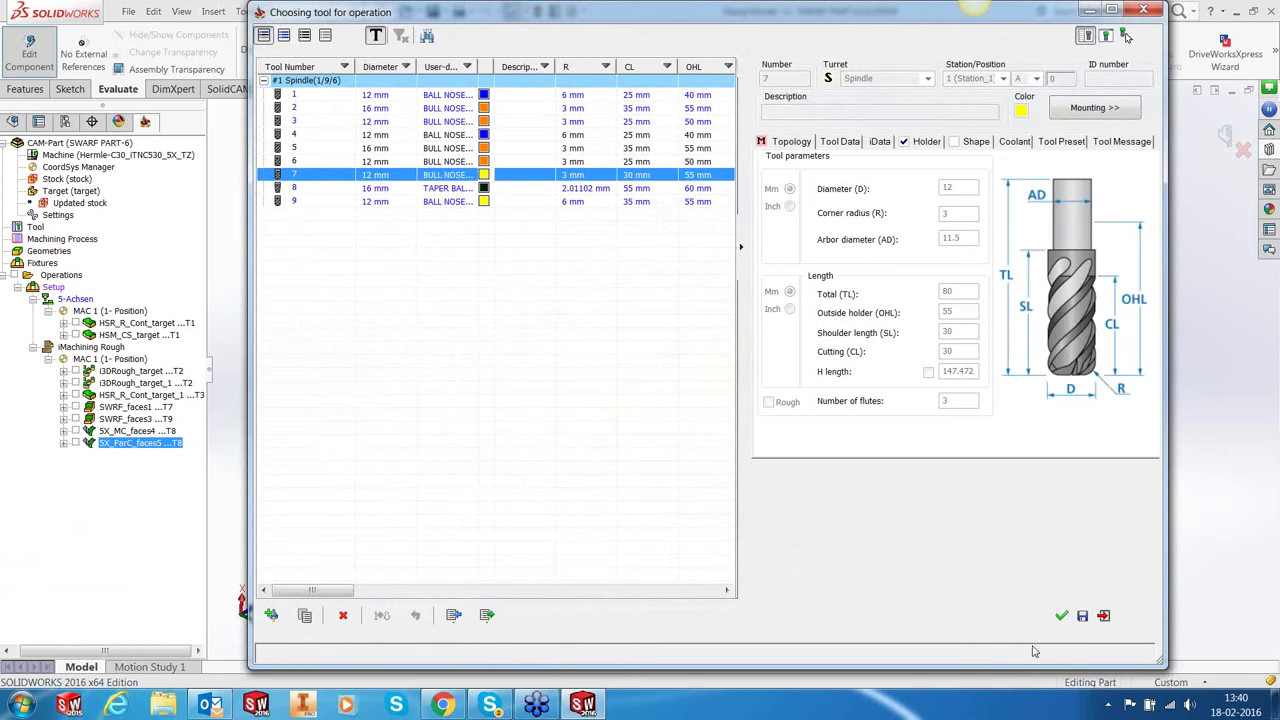
pyautogui.click(1062, 616)
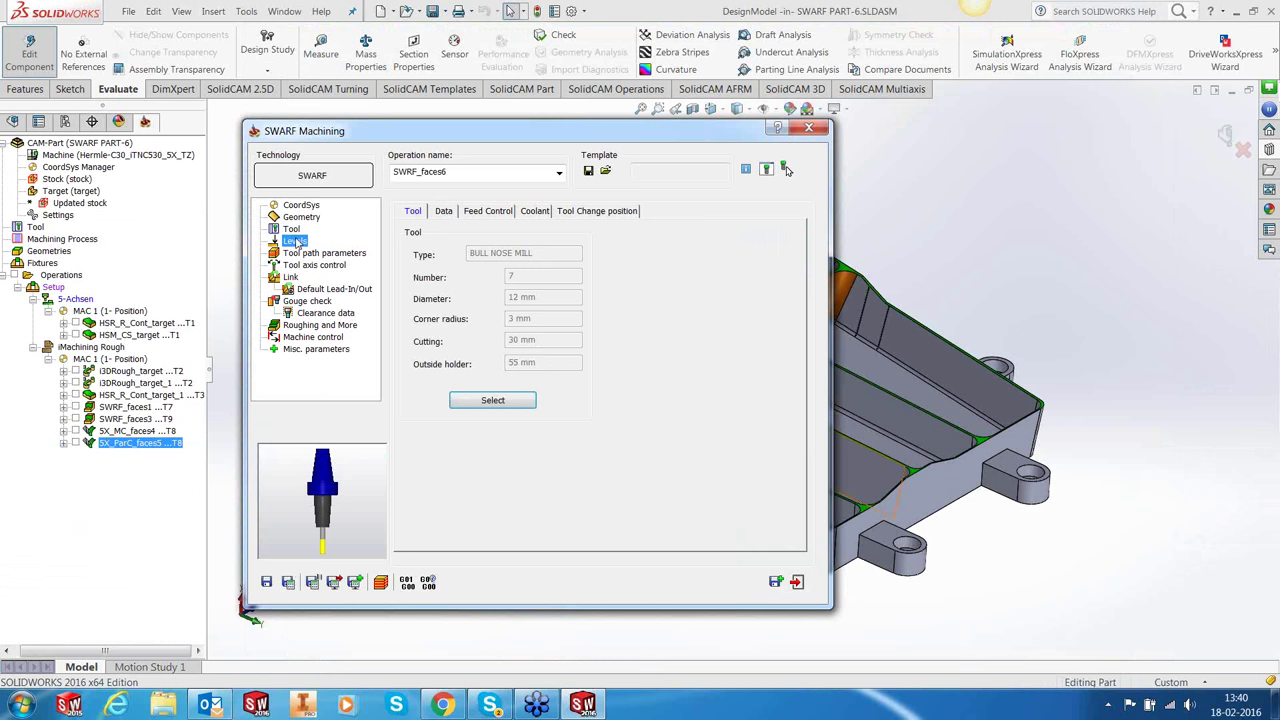
# Set the machining side in the SWARF tool path parameters to Surface normal.
pyautogui.click(305, 253)
pyautogui.click(497, 407)
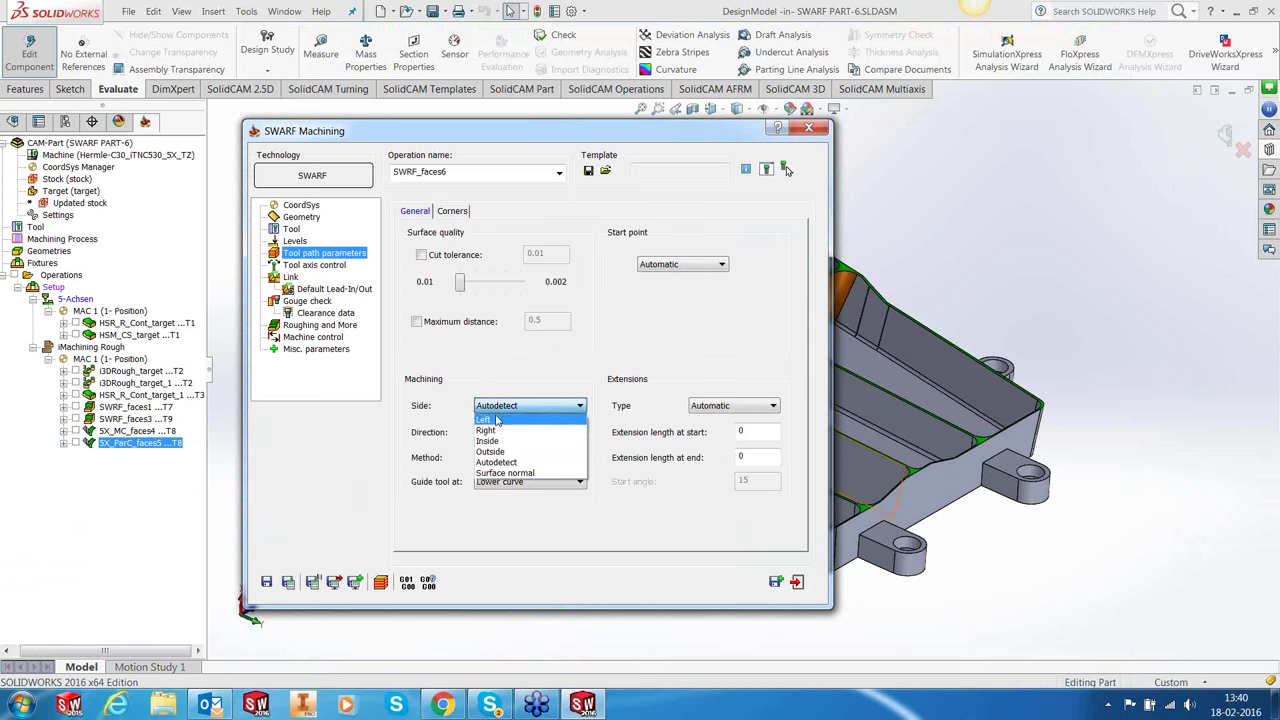
pyautogui.click(505, 474)
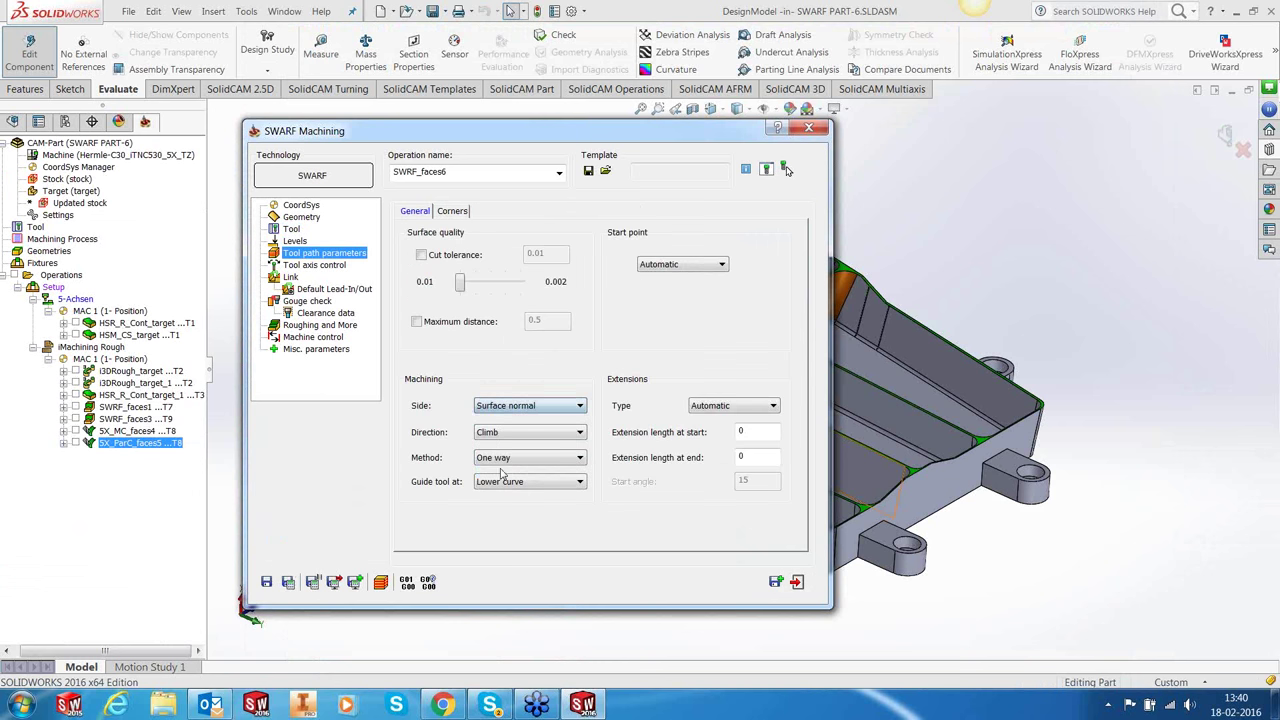
# Calculate the SWARF operation on faces6 with the default tangential arc lead-in/out and inspect the tool path around the outer walls.
pyautogui.click(316, 266)
pyautogui.click(290, 277)
pyautogui.click(310, 289)
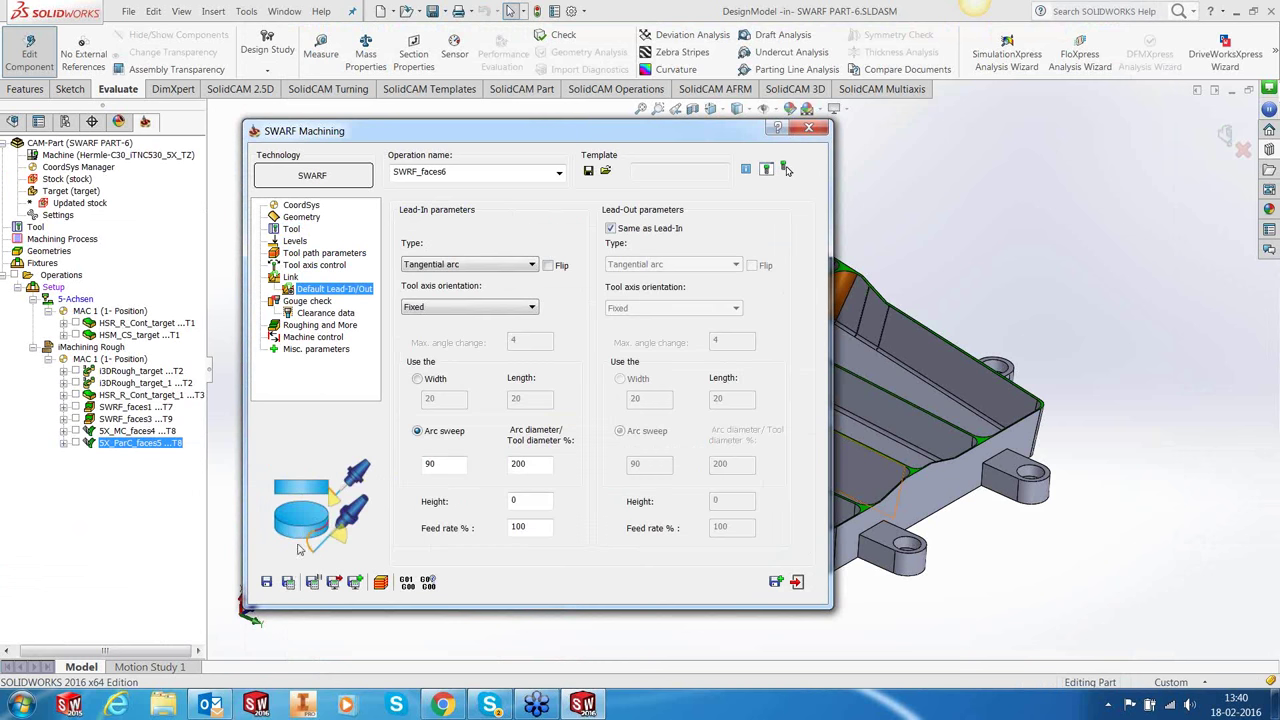
pyautogui.click(290, 584)
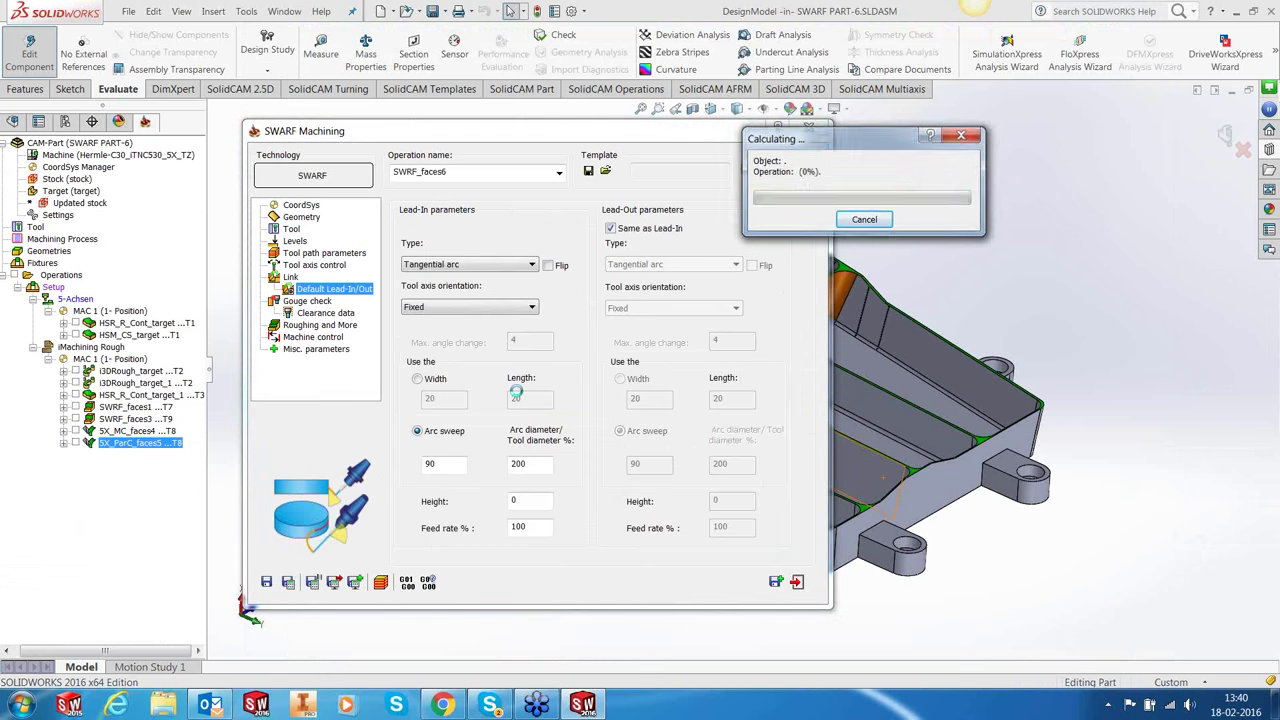
pyautogui.click(797, 582)
pyautogui.moveTo(825, 478); pyautogui.dragTo(820, 440, button='middle')
pyautogui.click(816, 111)
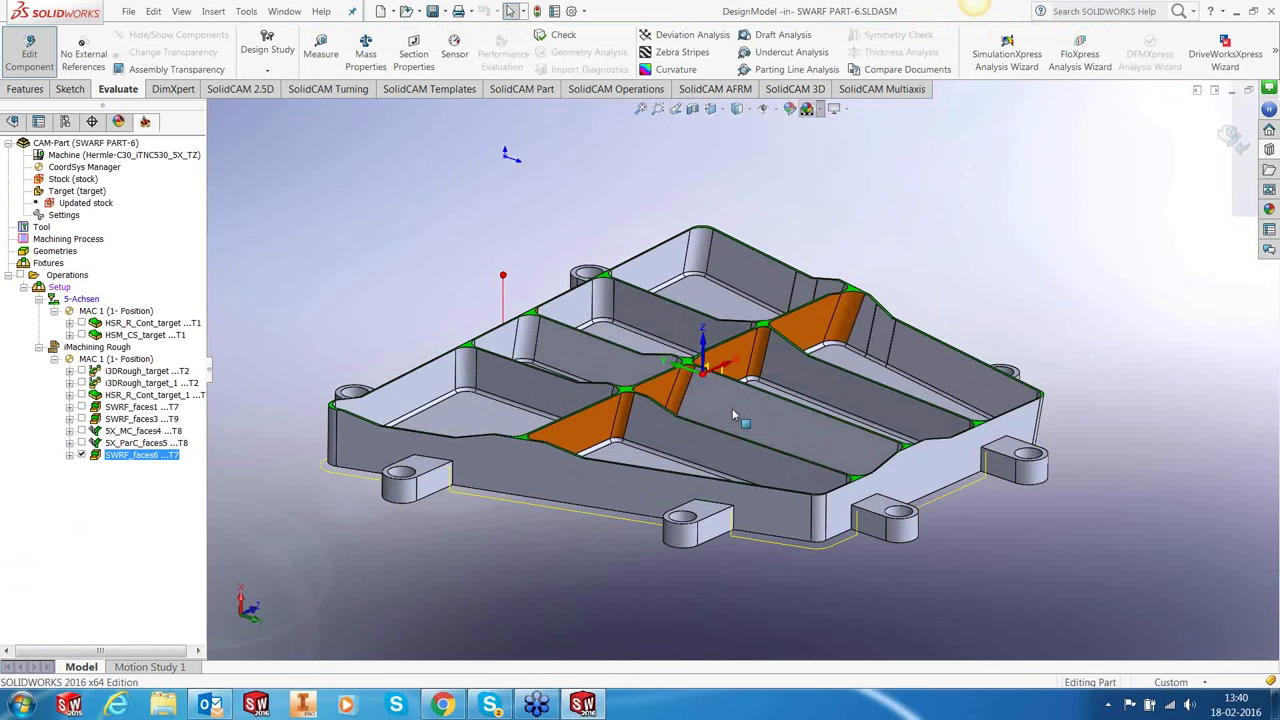
pyautogui.moveTo(732, 414); pyautogui.dragTo(790, 570, button='middle')
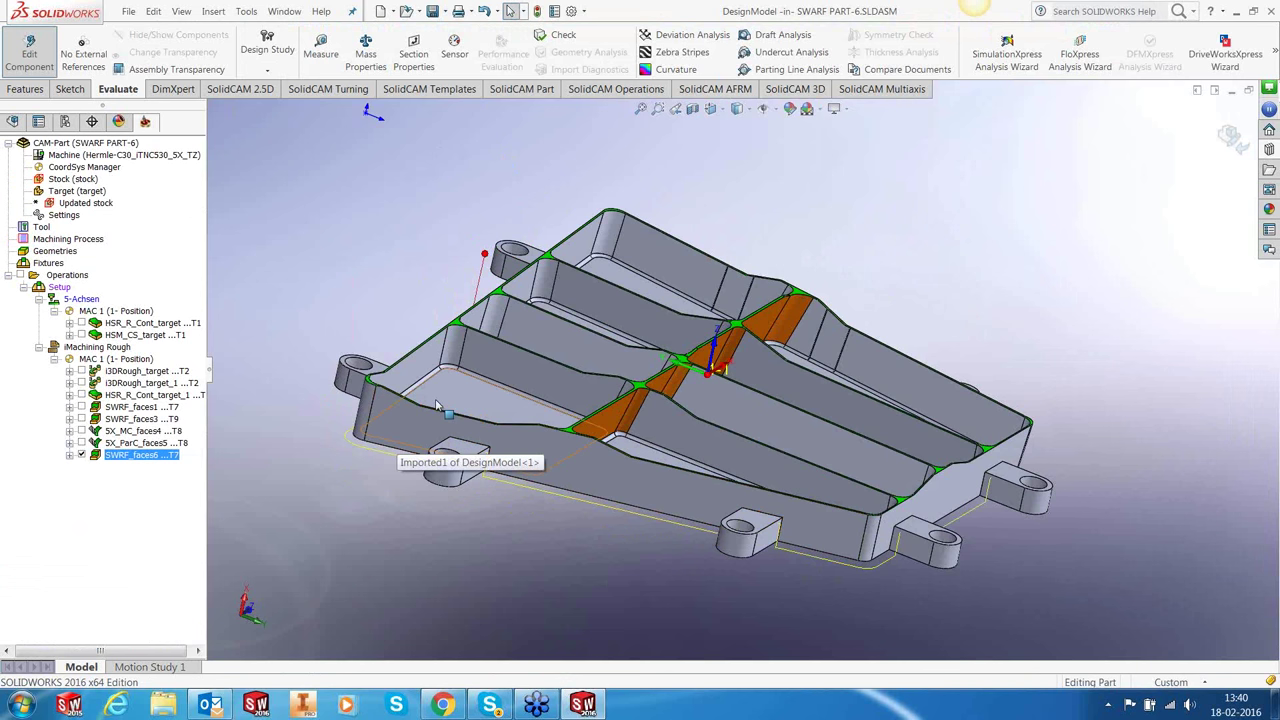
# Reopen the SWRF_faces6 operation and enable check surfaces for avoidance by relinking, starting the new geometry faces7.
pyautogui.rightClick(150, 456)
pyautogui.click(232, 170)
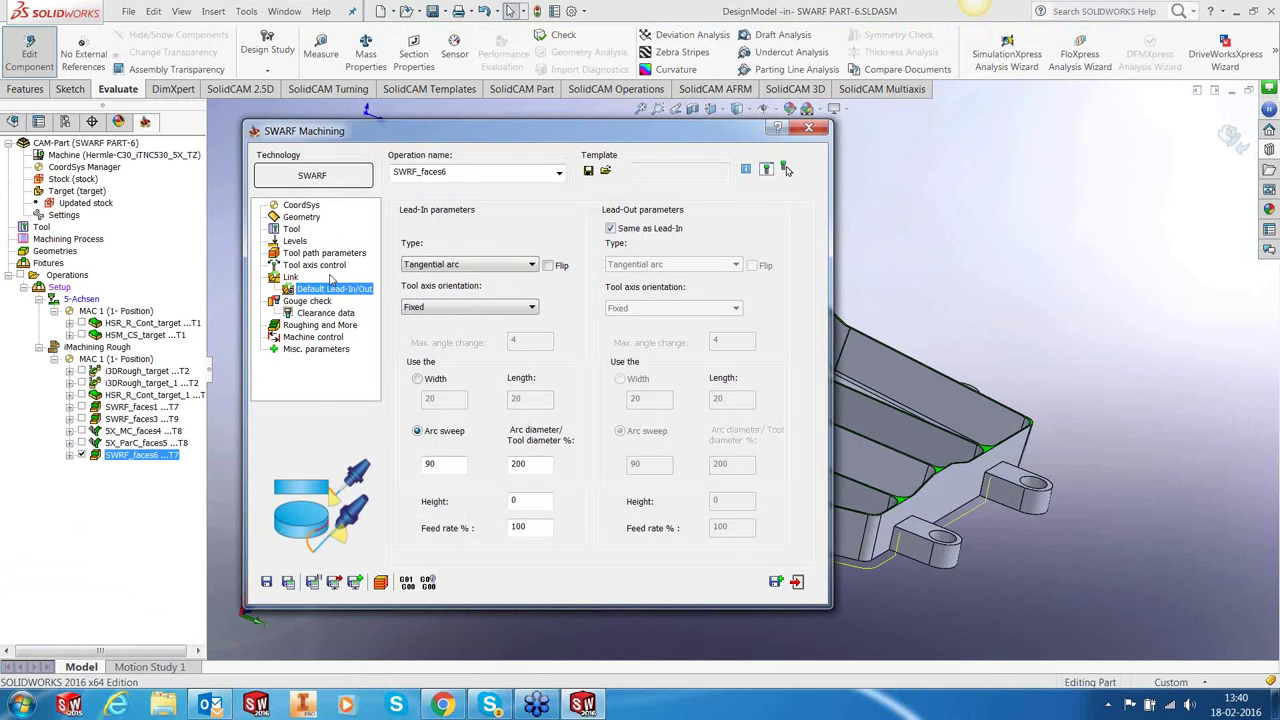
pyautogui.click(633, 403)
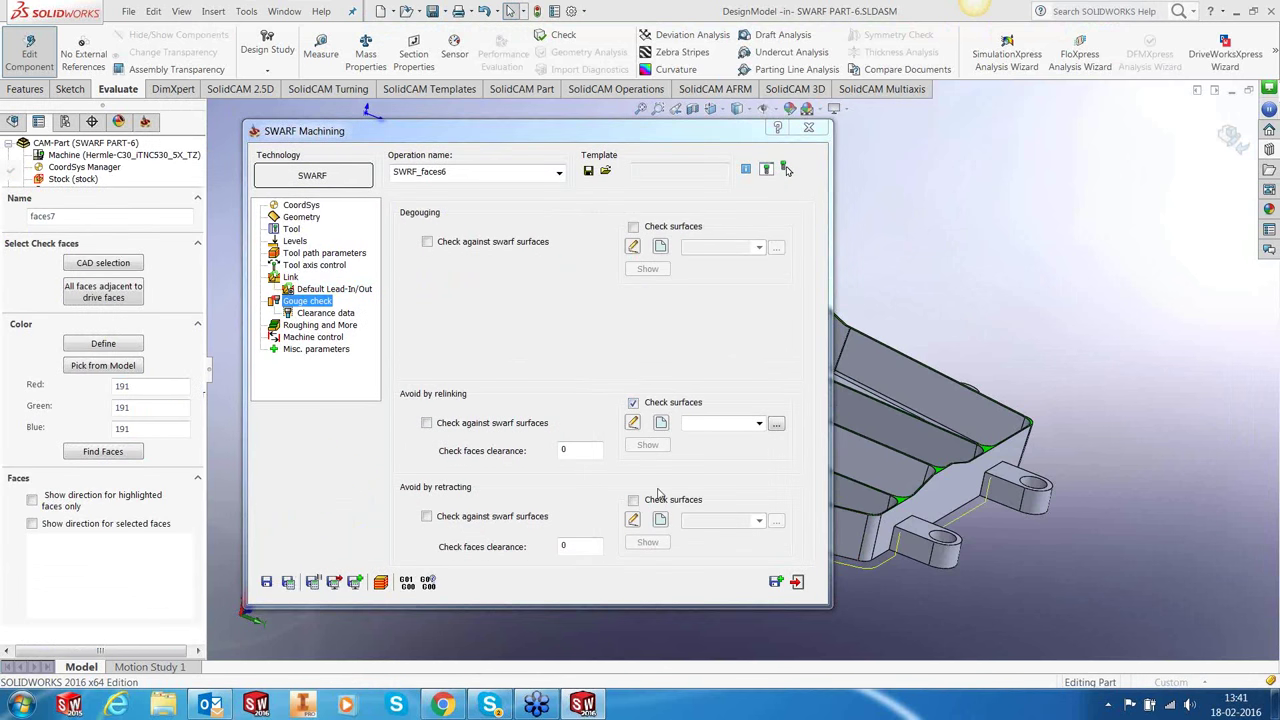
# Add the four outer faces of the mounting lug on the front side wall nearest the narrow end to the check faces.
pyautogui.scroll(-4, 757, 563)
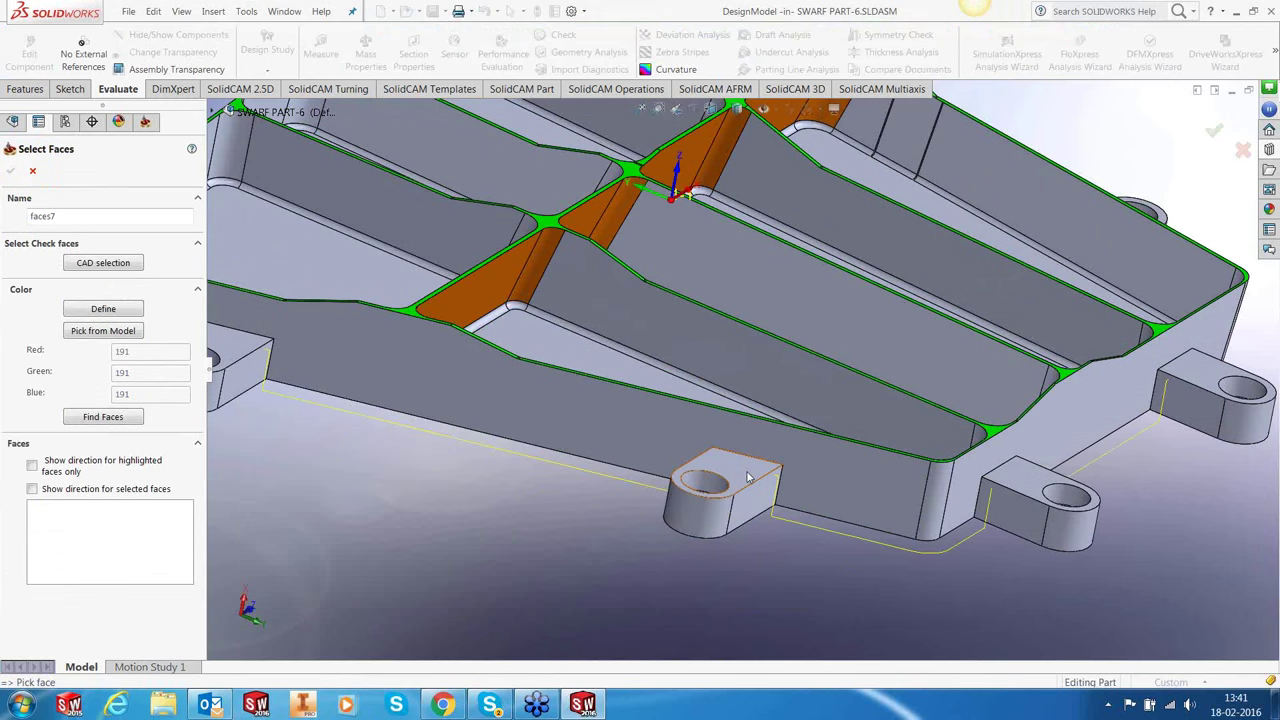
pyautogui.click(748, 477)
pyautogui.click(756, 501)
pyautogui.moveTo(756, 501); pyautogui.dragTo(850, 480, button='middle')
pyautogui.click(727, 530)
pyautogui.click(690, 500)
pyautogui.scroll(3, 482, 412)
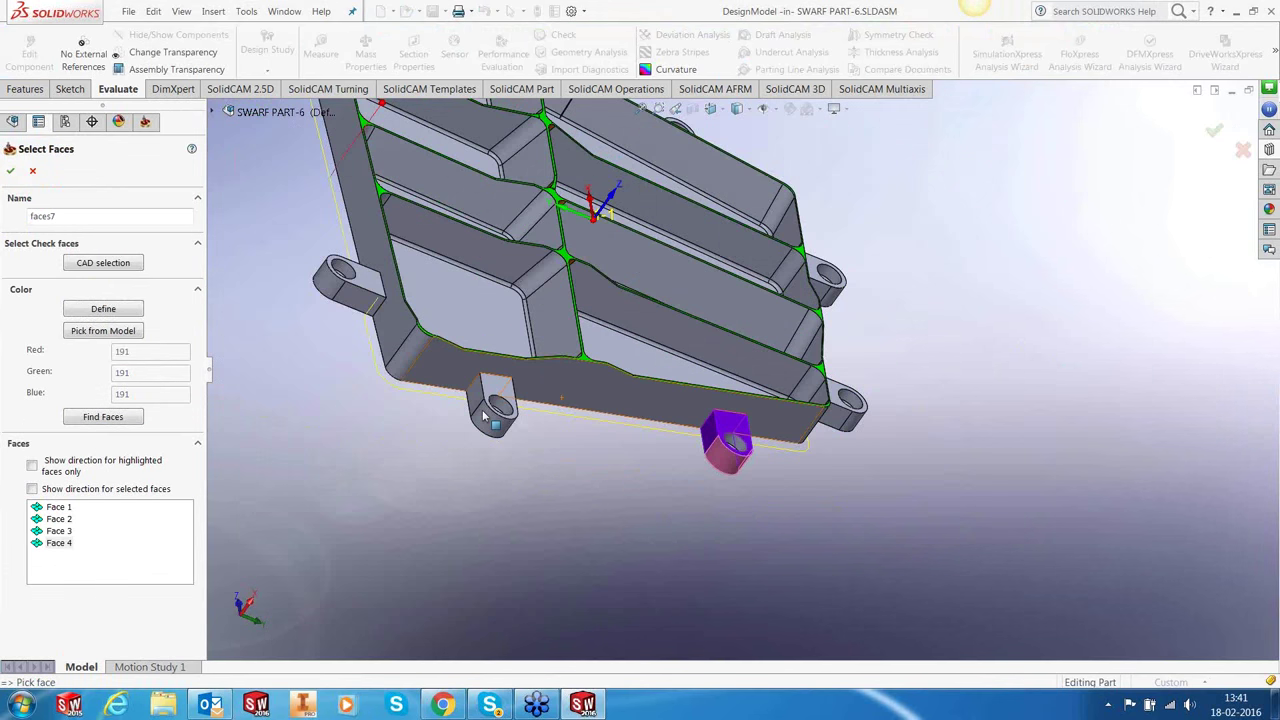
# Add the top, rounded end and both side faces of the front side wall's second lug to the check faces.
pyautogui.scroll(-5, 478, 411)
pyautogui.click(643, 345)
pyautogui.click(588, 362)
pyautogui.click(624, 431)
pyautogui.moveTo(628, 432); pyautogui.dragTo(688, 462, button='middle')
pyautogui.click(752, 440)
# Add the four outer faces of the first lug on the wide end wall to the check faces.
pyautogui.click(662, 414)
pyautogui.click(592, 390)
pyautogui.click(680, 380)
pyautogui.click(685, 308)
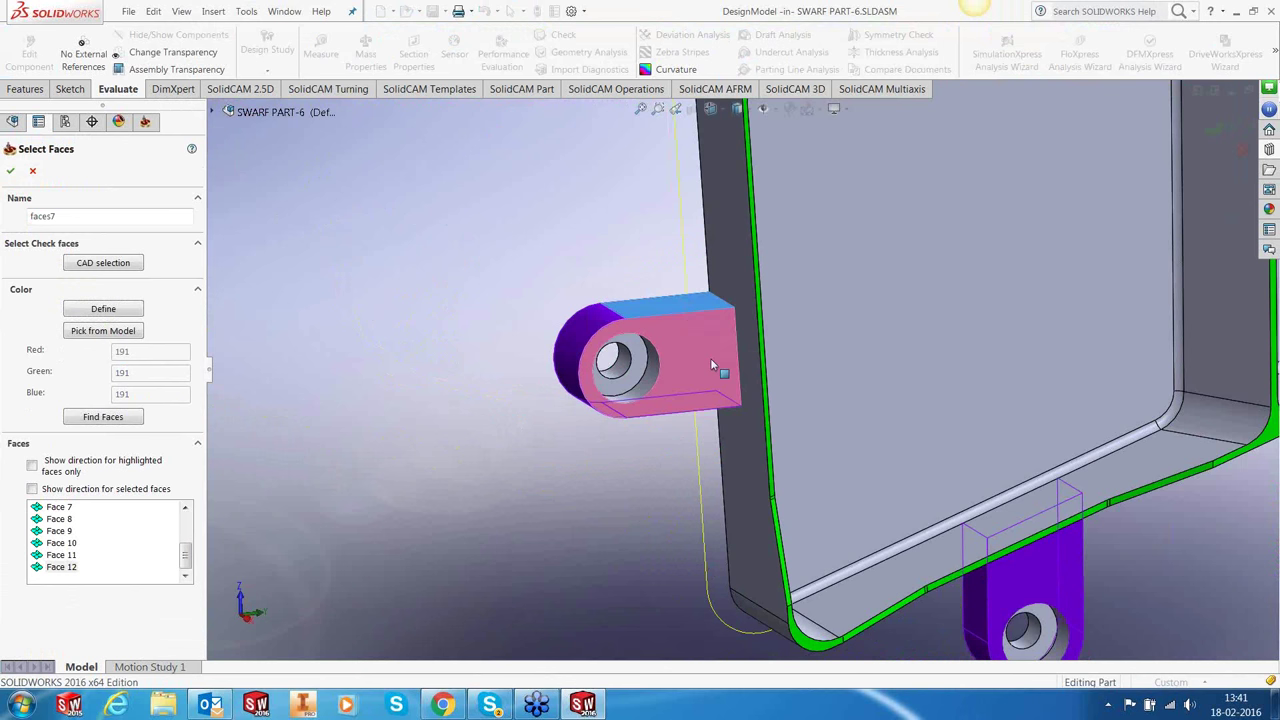
# Add the four outer faces of the wide end wall's other lug to the check faces.
pyautogui.scroll(3, 712, 361)
pyautogui.scroll(4, 712, 364)
pyautogui.scroll(-7, 725, 218)
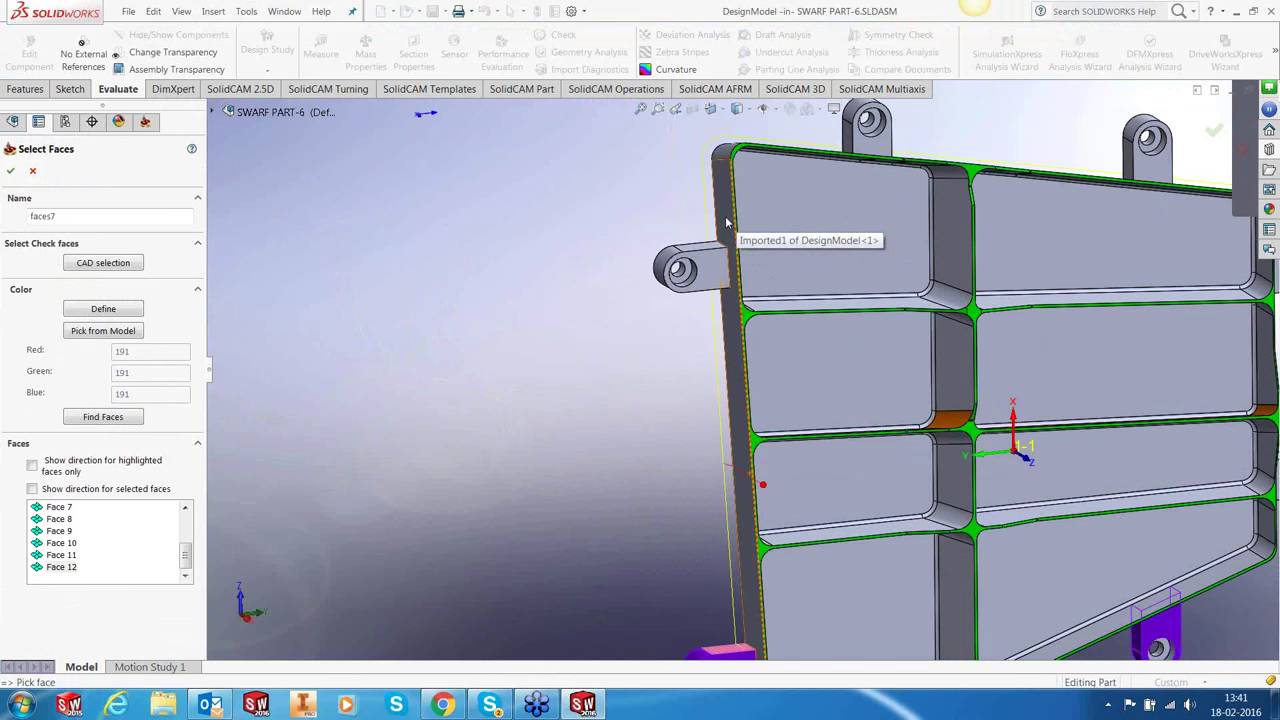
pyautogui.click(697, 317)
pyautogui.click(640, 293)
pyautogui.click(684, 287)
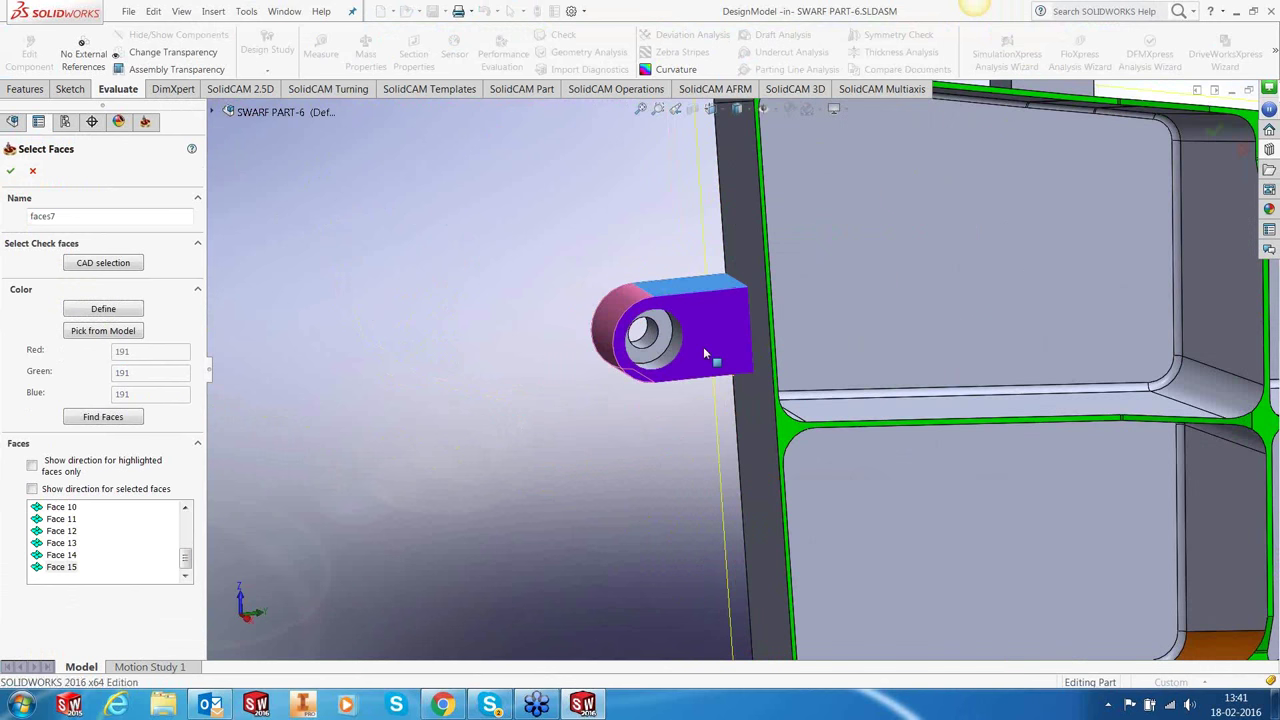
pyautogui.moveTo(710, 248); pyautogui.dragTo(706, 225, button='middle')
pyautogui.click(688, 388)
# Add the four outer faces of the opposite side wall's lug nearest the wide end to the check faces.
pyautogui.moveTo(1118, 148); pyautogui.dragTo(1092, 212, button='middle')
pyautogui.scroll(-3, 1089, 206)
pyautogui.click(985, 241)
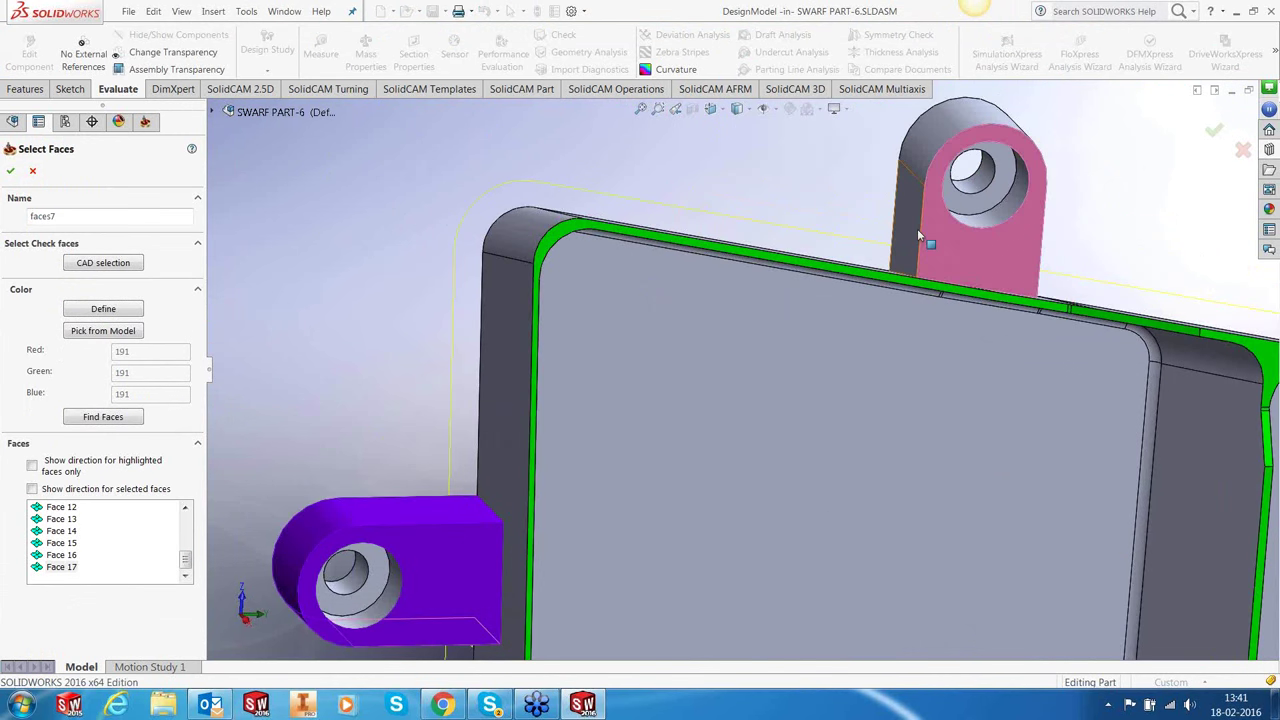
pyautogui.click(906, 226)
pyautogui.click(922, 160)
pyautogui.moveTo(1006, 257); pyautogui.dragTo(951, 251, button='middle')
pyautogui.click(1051, 251)
# Add the four outer faces of the second lug on that opposite side wall, near the narrow end, to the check faces.
pyautogui.scroll(7, 1050, 266)
pyautogui.scroll(-2, 1055, 350)
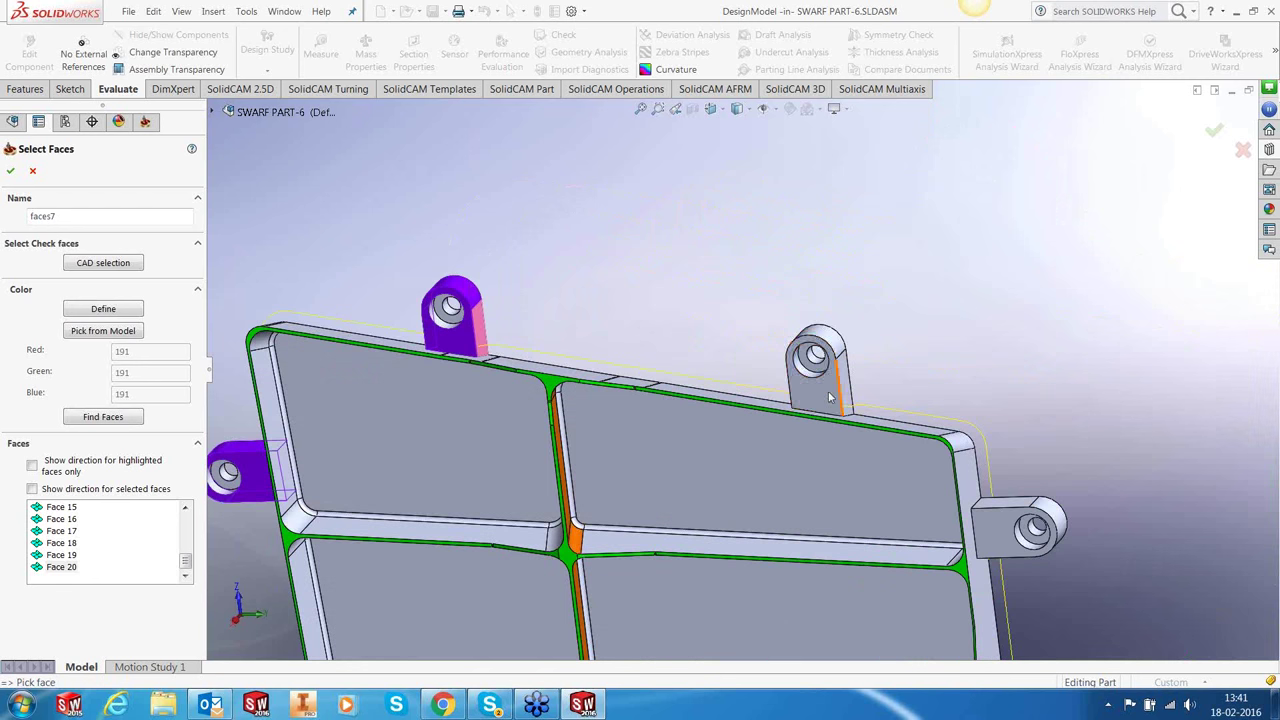
pyautogui.click(833, 357)
pyautogui.click(850, 380)
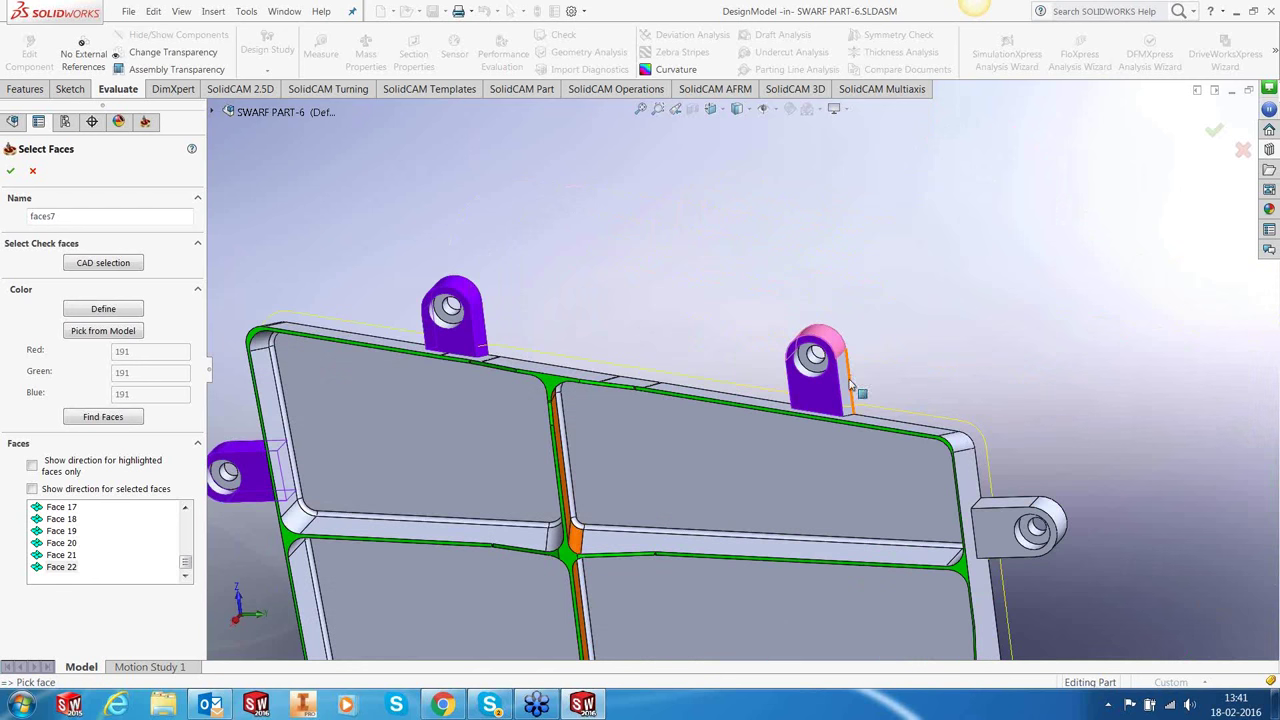
pyautogui.click(850, 383)
pyautogui.moveTo(824, 385); pyautogui.dragTo(891, 391, button='middle')
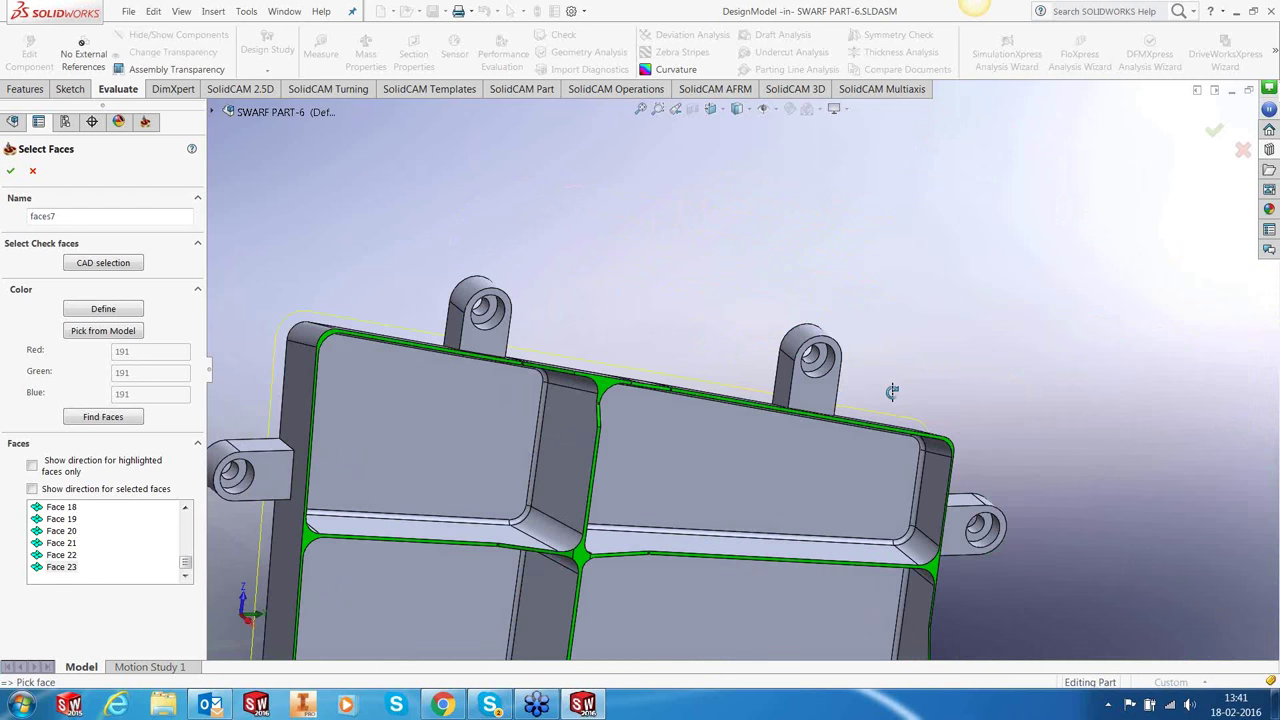
pyautogui.click(783, 384)
# Add the top, rounded end and both side faces of the first lug on the narrow end wall to the check faces.
pyautogui.scroll(4, 877, 420)
pyautogui.scroll(-1, 872, 462)
pyautogui.scroll(-4, 872, 462)
pyautogui.moveTo(754, 414); pyautogui.dragTo(705, 384, button='middle')
pyautogui.click(697, 395)
pyautogui.moveTo(680, 429)
pyautogui.mouseDown(button='middle')
pyautogui.moveTo(673, 415)
pyautogui.moveTo(677, 425)
pyautogui.mouseUp(button='middle')
pyautogui.click(748, 342)
pyautogui.click(774, 353)
pyautogui.moveTo(780, 345); pyautogui.dragTo(809, 264, button='middle')
pyautogui.click(718, 452)
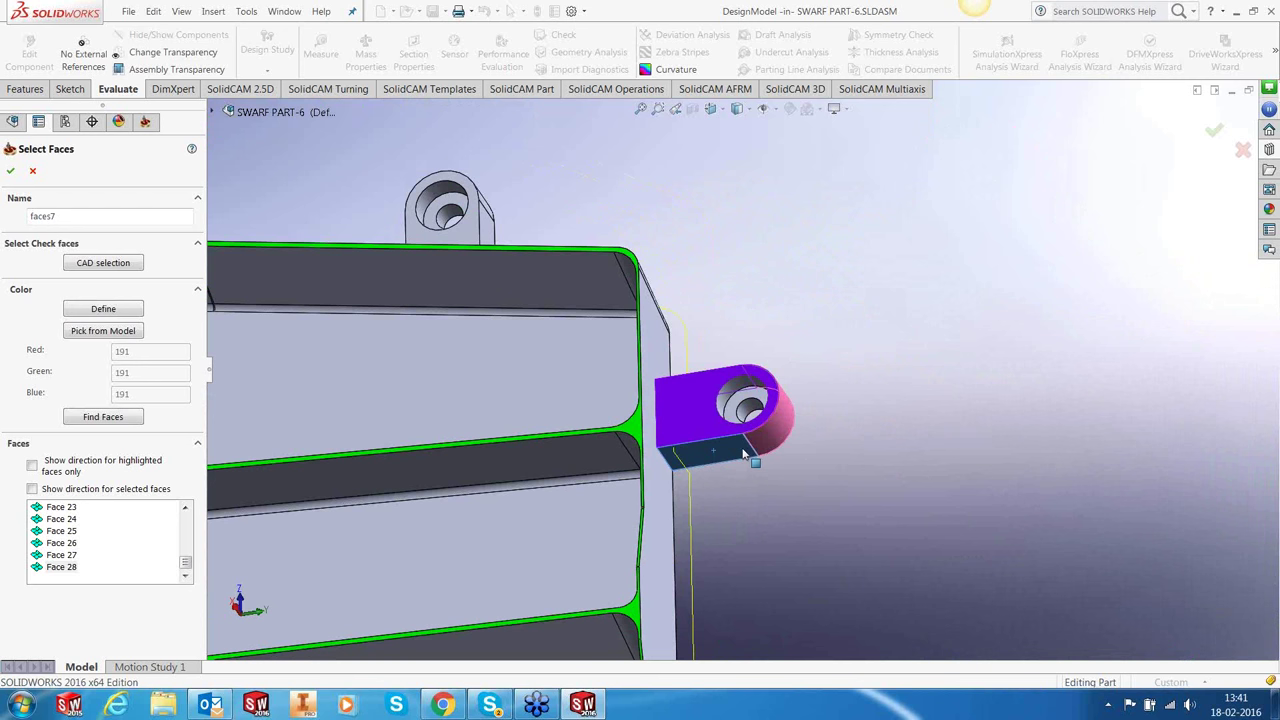
# Add the four outer faces of the narrow end wall's last lug and finish the faces7 check geometry.
pyautogui.scroll(4, 748, 451)
pyautogui.scroll(-5, 757, 507)
pyautogui.click(693, 416)
pyautogui.click(697, 396)
pyautogui.click(741, 408)
pyautogui.click(722, 368)
pyautogui.scroll(2, 722, 370)
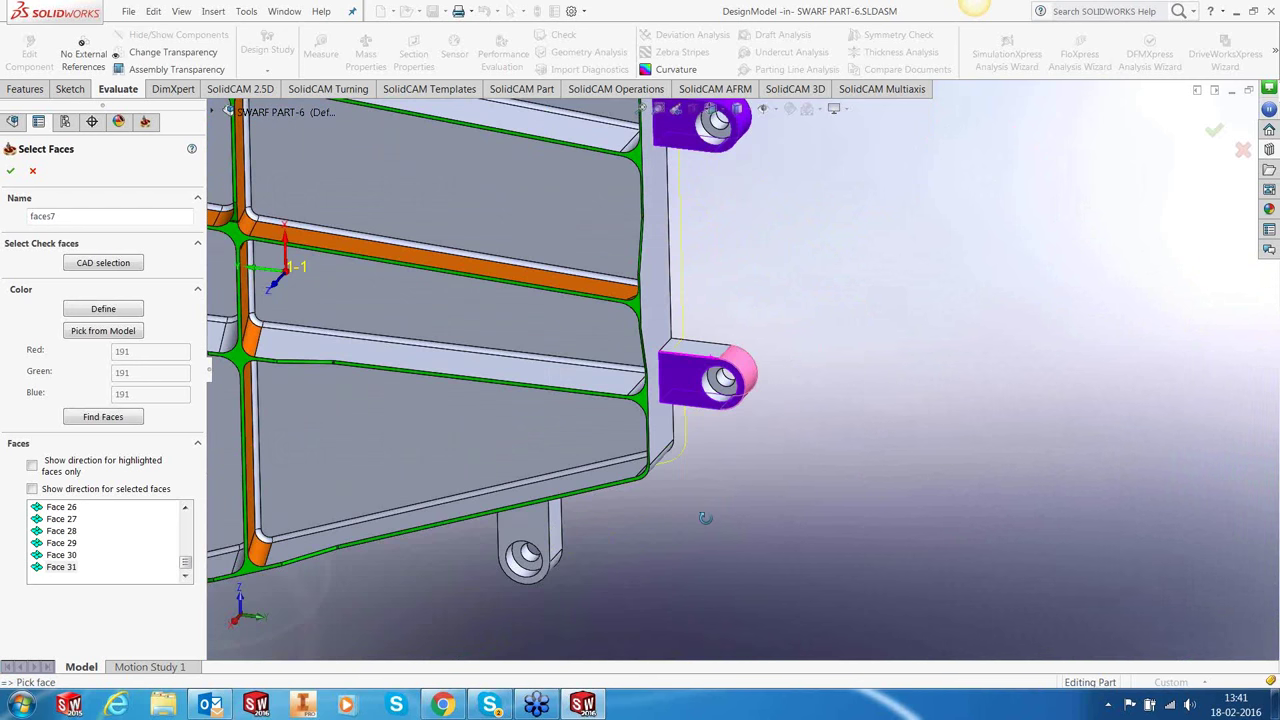
pyautogui.scroll(3, 737, 452)
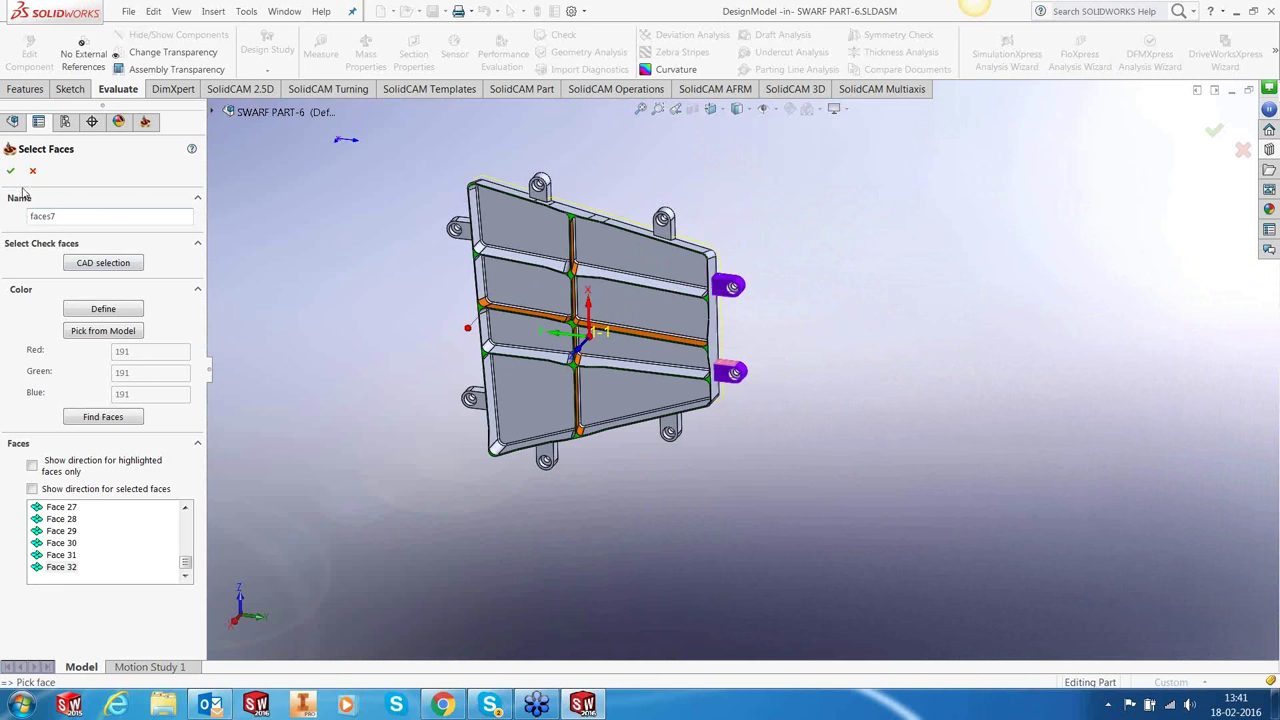
pyautogui.click(10, 172)
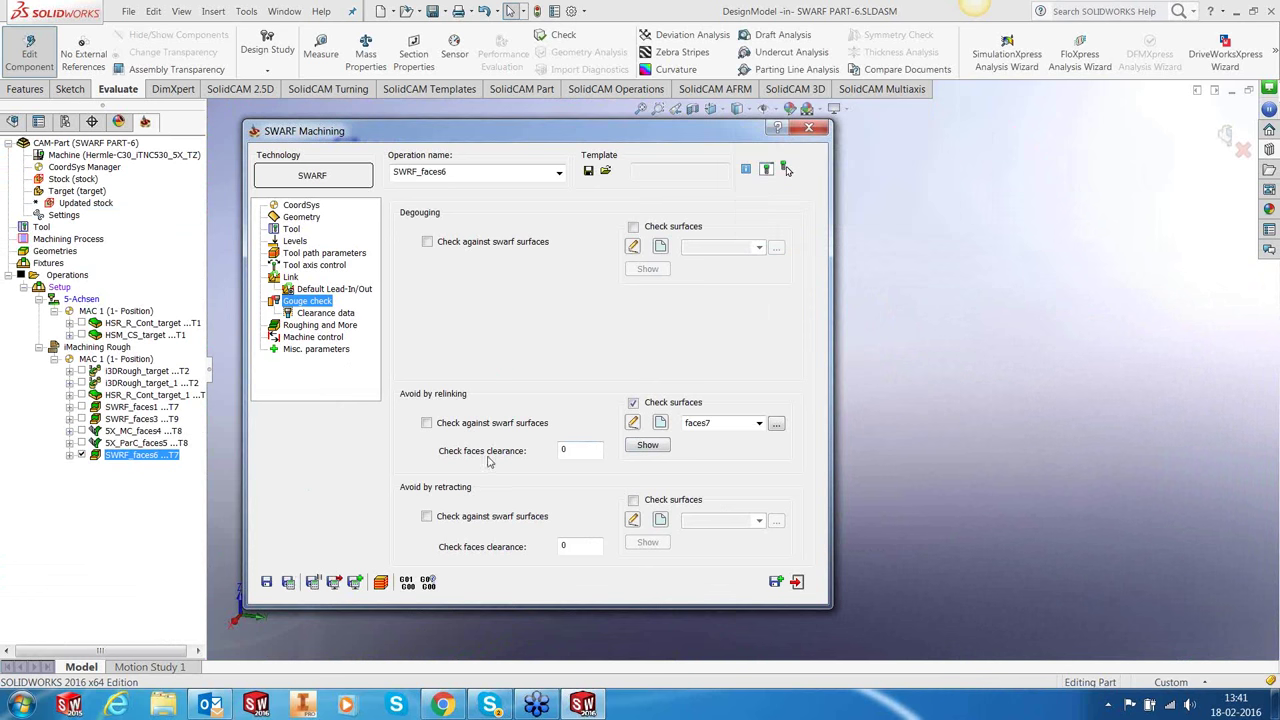
# Close the SWARF operation with faces7 as its relinking check surfaces and examine the tool path around the mounting lugs.
pyautogui.click(798, 583)
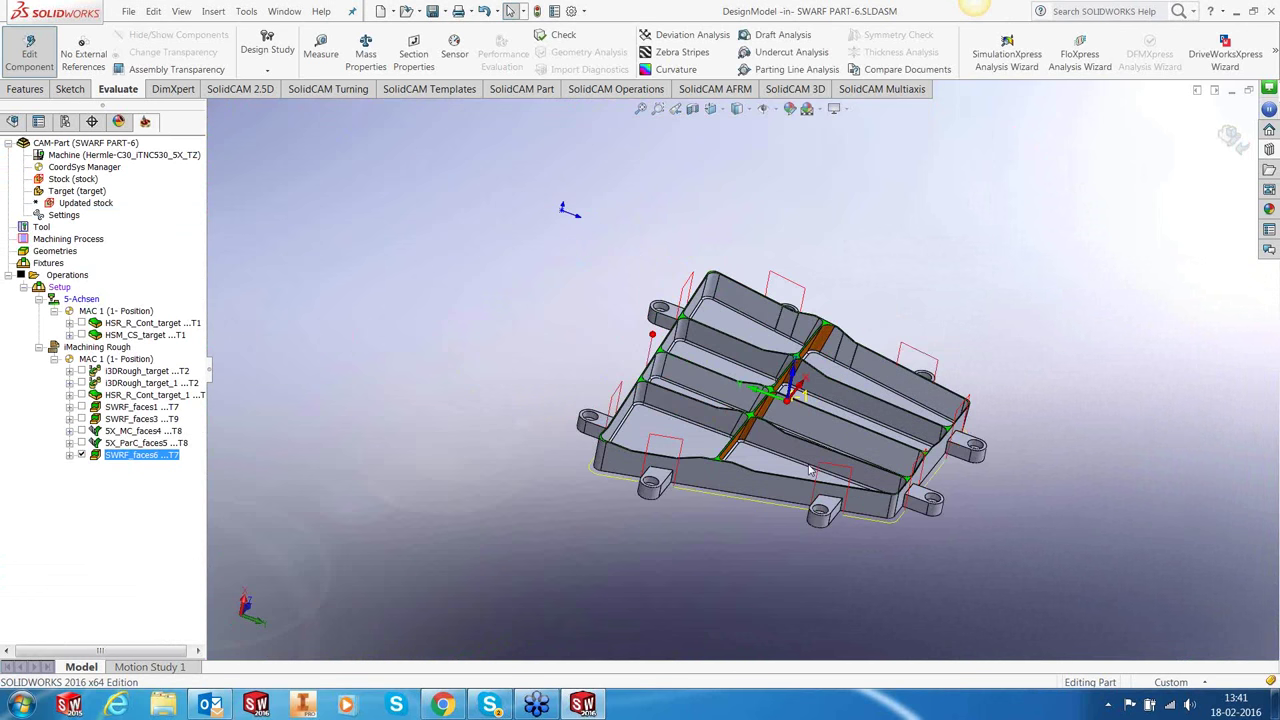
pyautogui.scroll(-1, 801, 476)
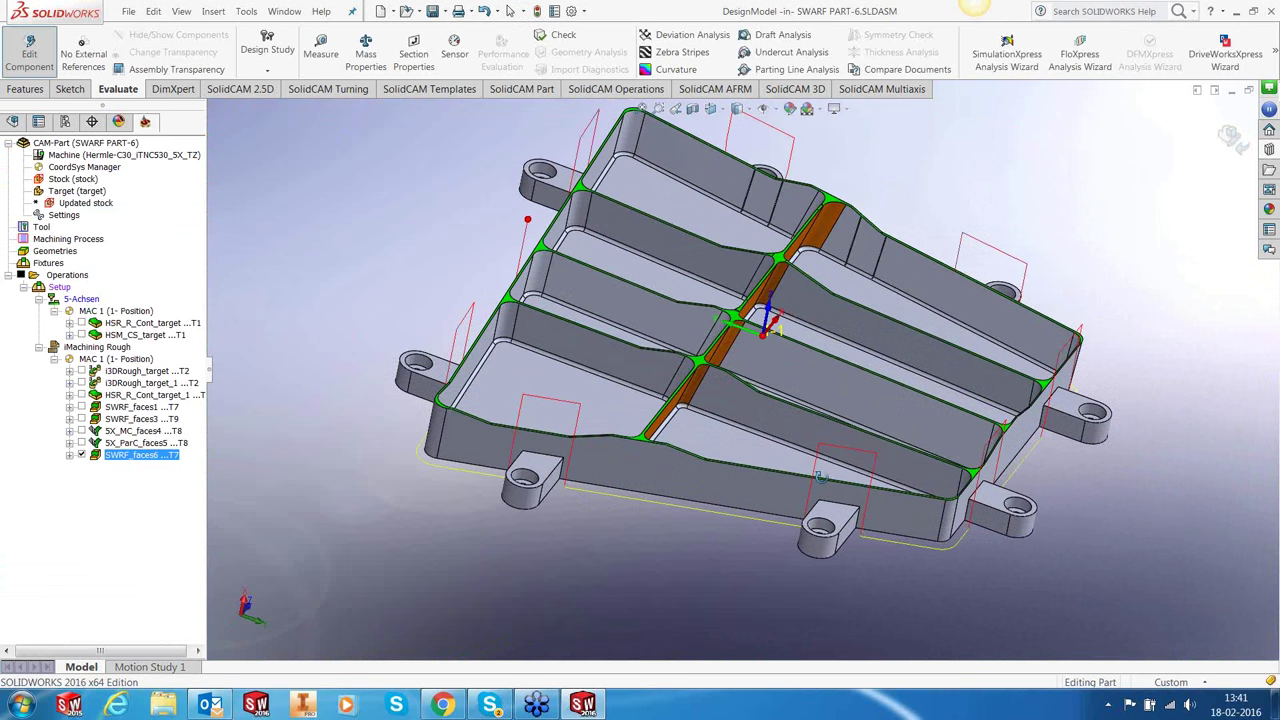
pyautogui.moveTo(801, 476); pyautogui.dragTo(796, 489, button='middle')
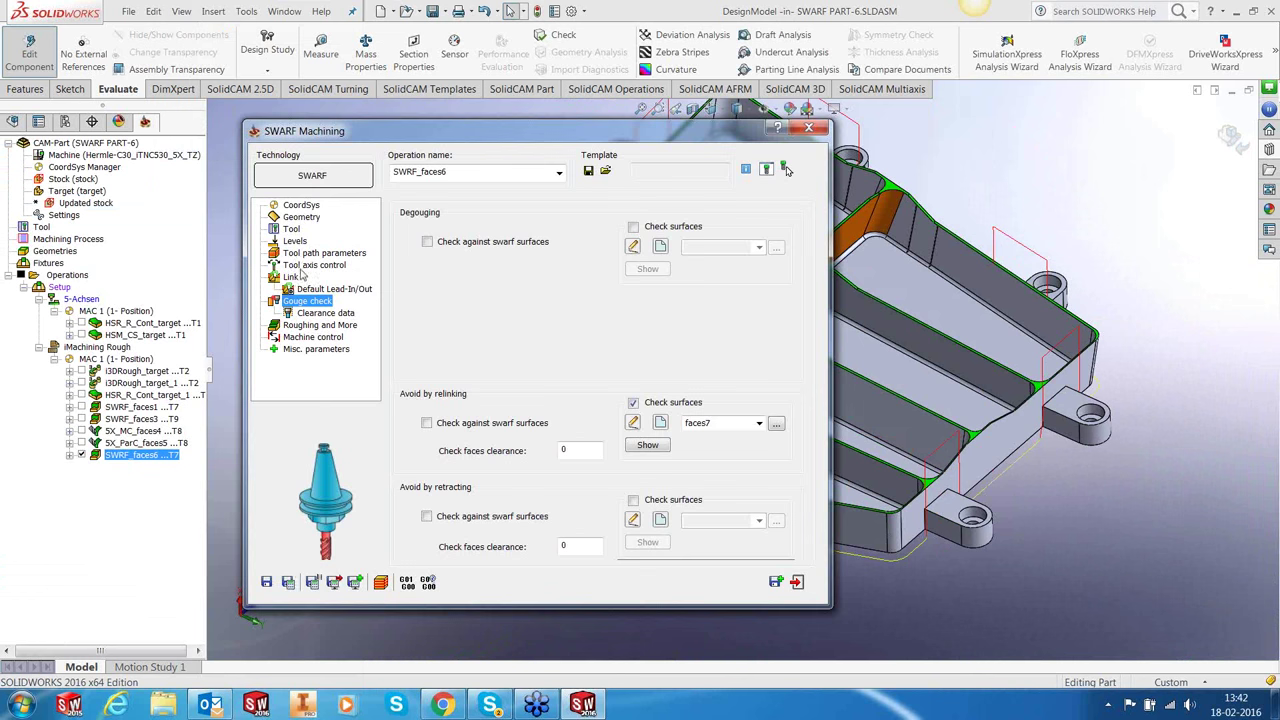
# Try Use Lead-In/Out for large links between slices with a recalculation, and set the option back to Don't use Lead-In/Out.
pyautogui.click(290, 277)
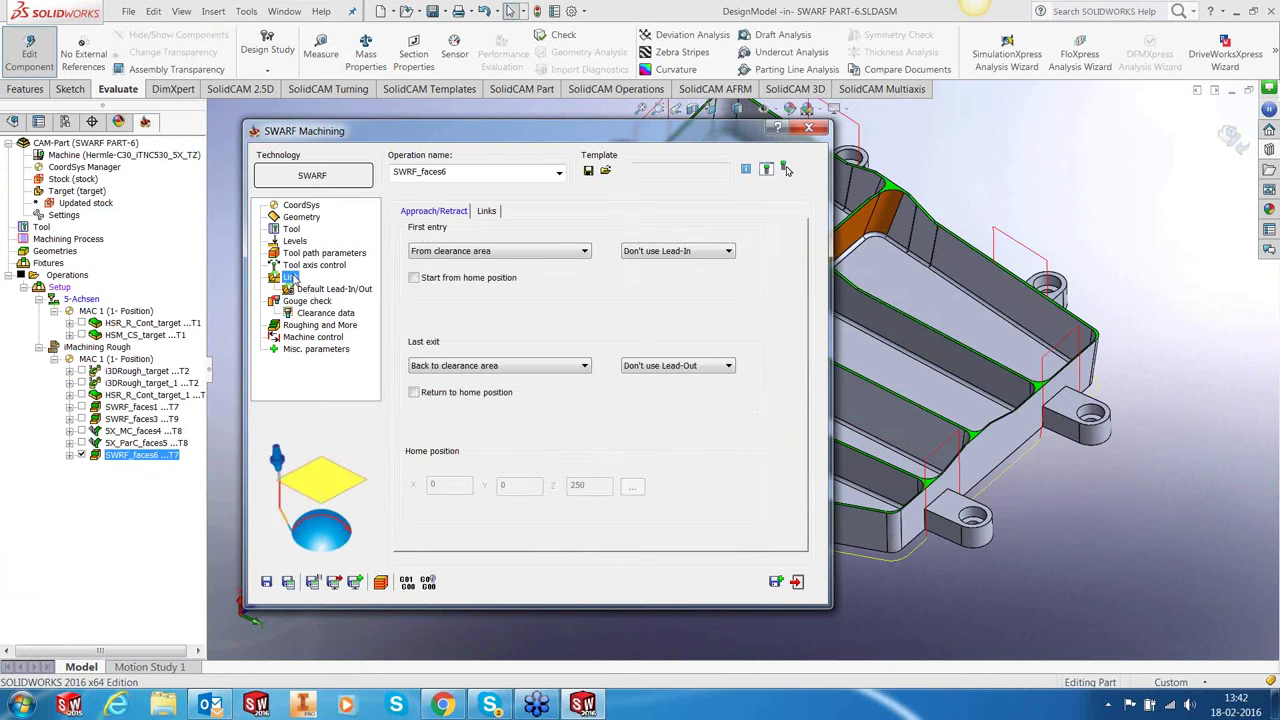
pyautogui.click(488, 215)
pyautogui.click(705, 384)
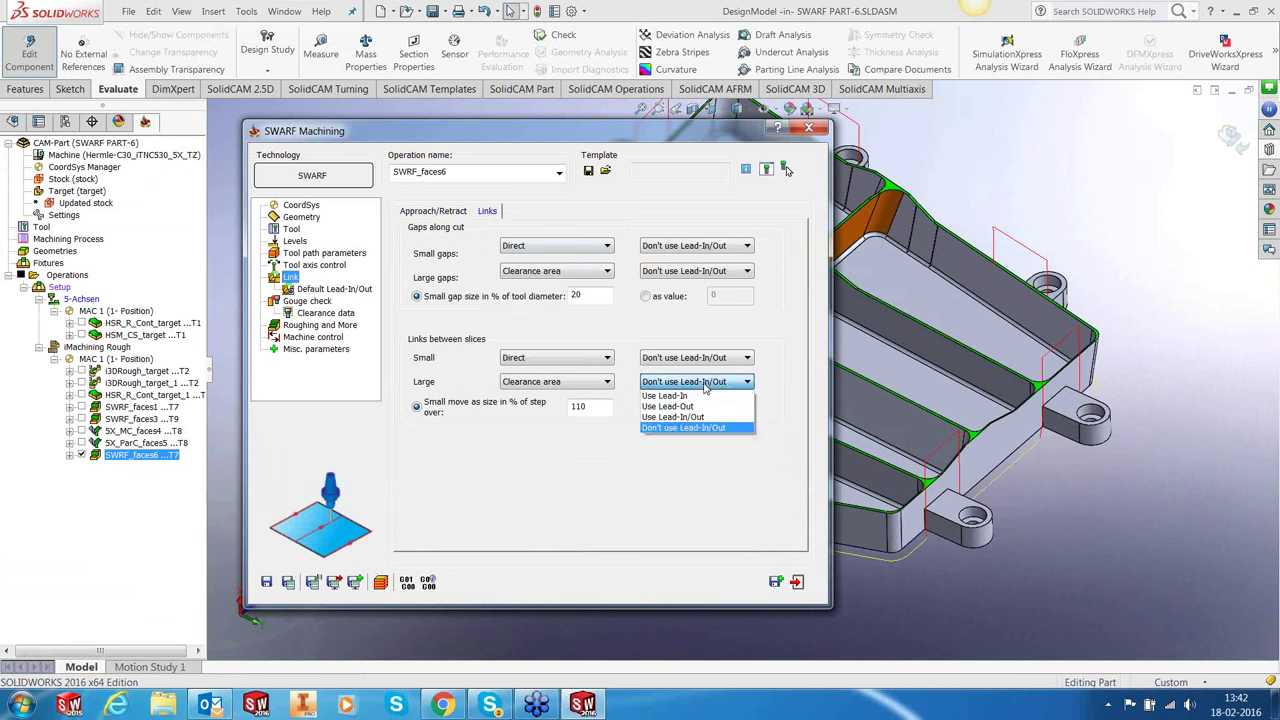
pyautogui.click(673, 417)
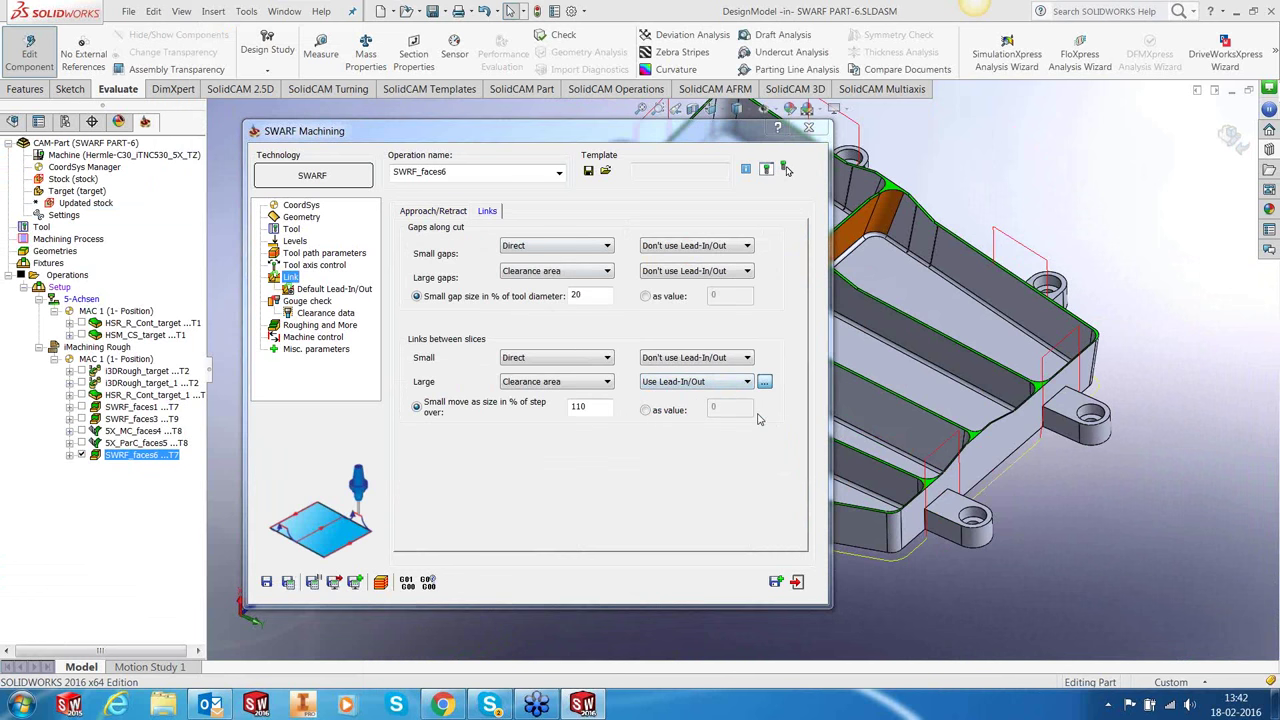
pyautogui.click(764, 382)
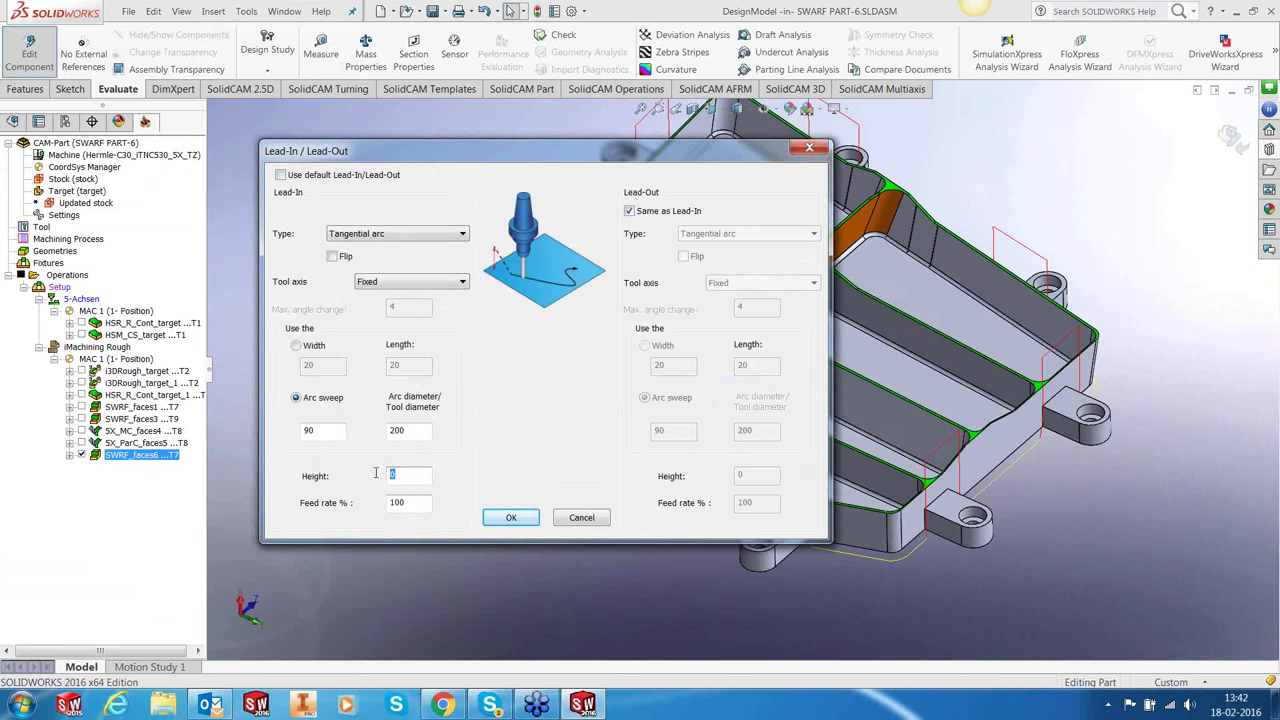
pyautogui.click(512, 518)
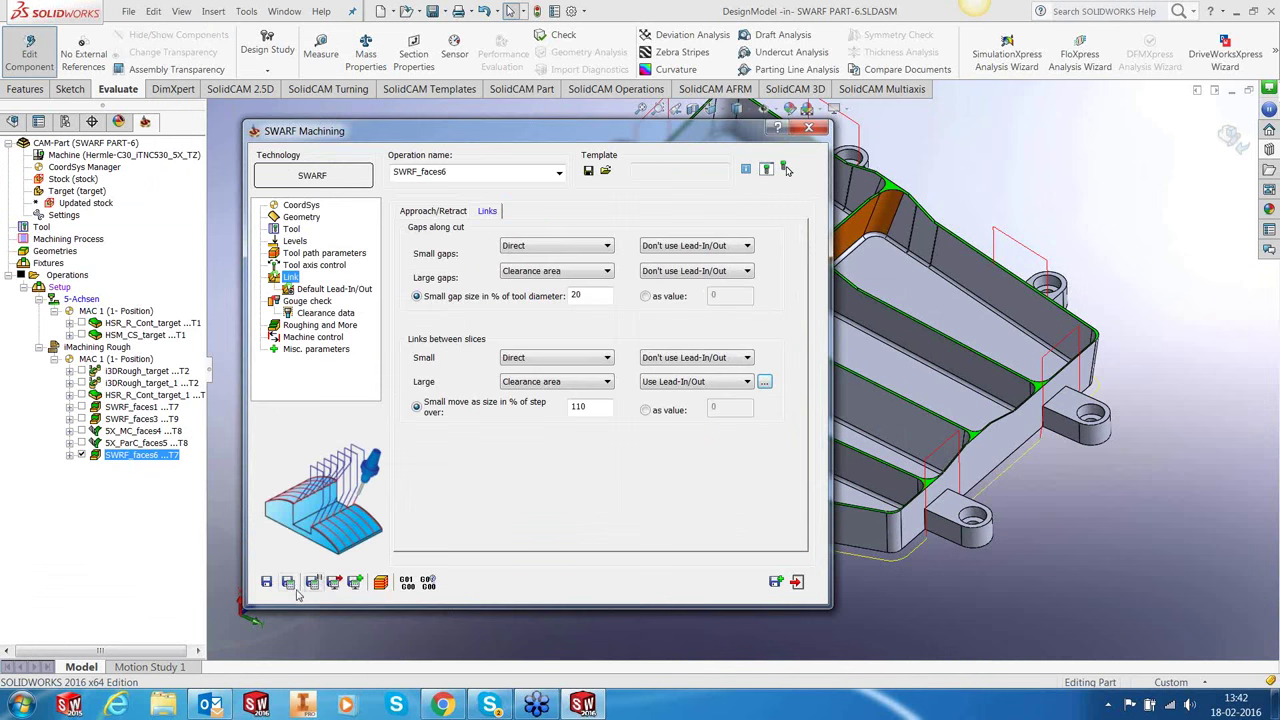
pyautogui.click(288, 582)
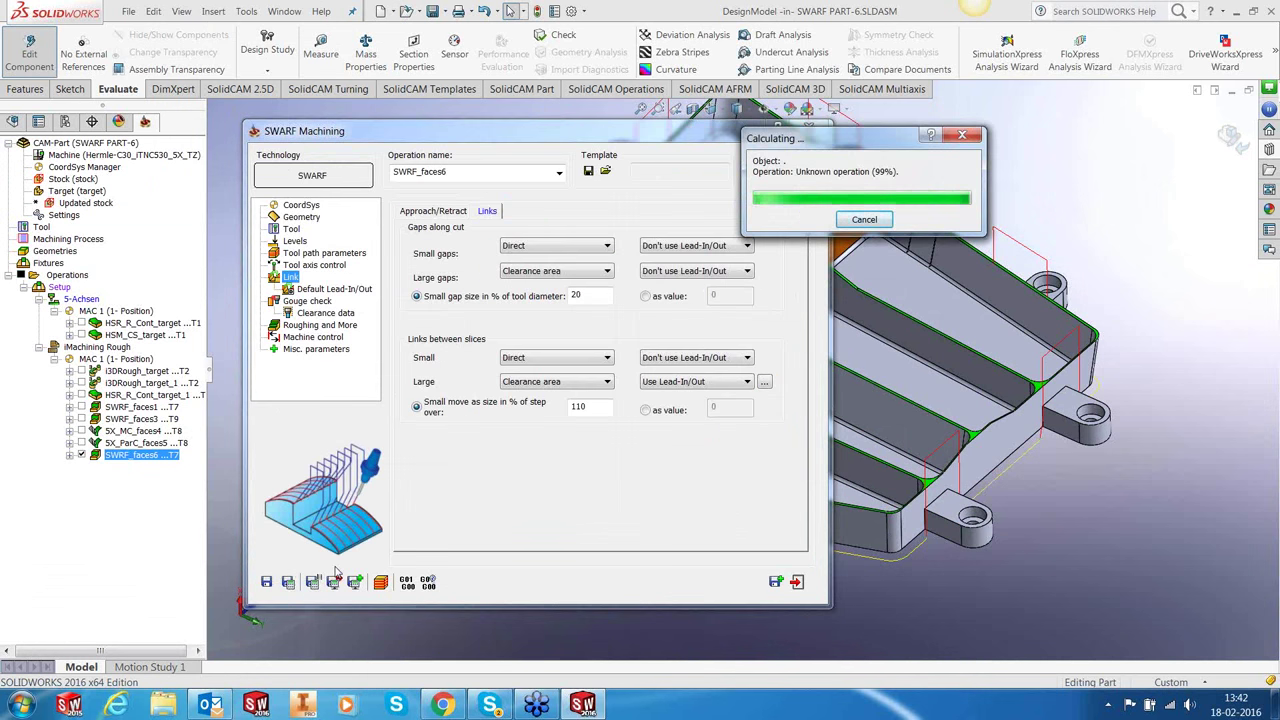
pyautogui.click(705, 383)
pyautogui.click(703, 428)
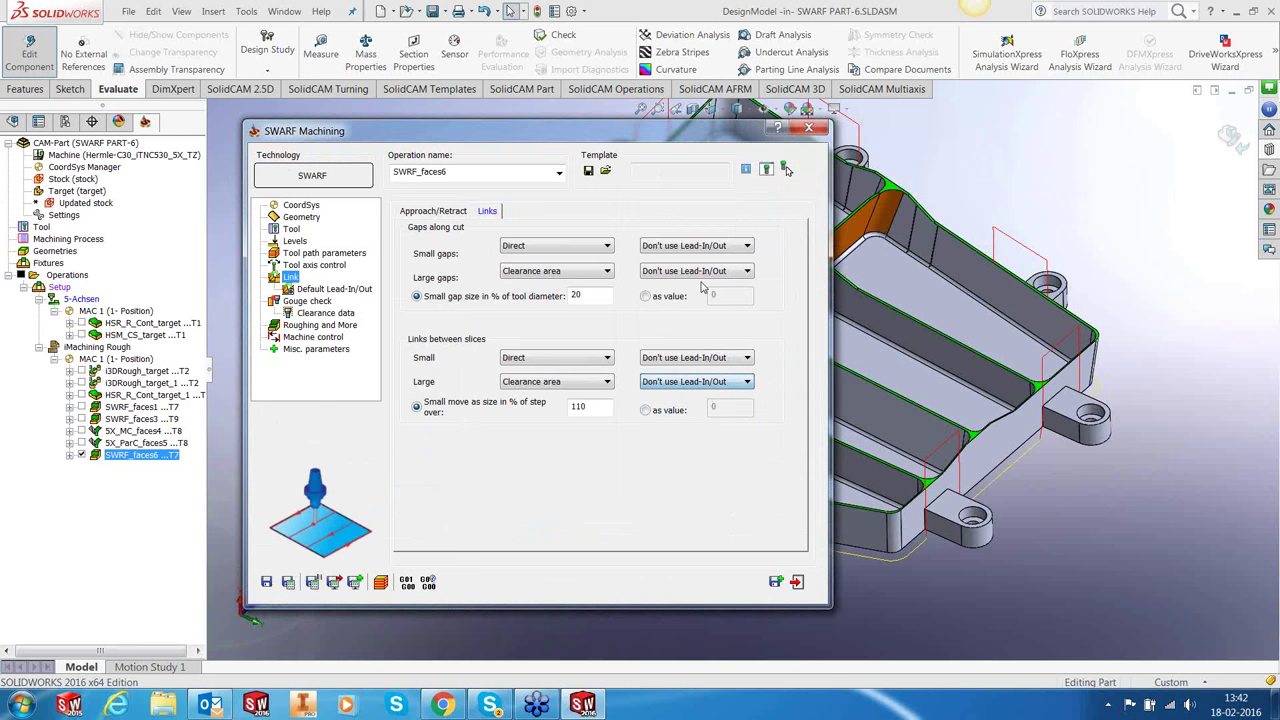
# Set large gaps along the cut to Use Lead-In/Out with a 90-degree, 200% tangential arc and recalculate the operation.
pyautogui.click(705, 271)
pyautogui.click(702, 306)
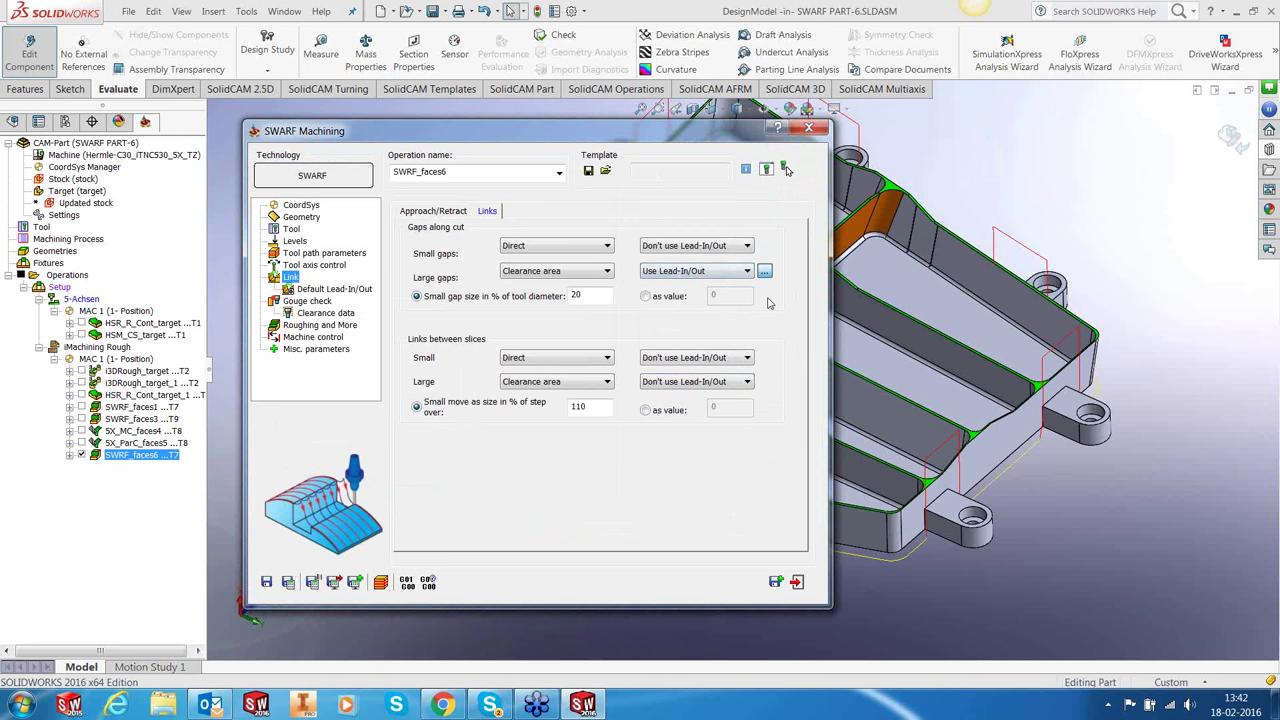
pyautogui.click(764, 271)
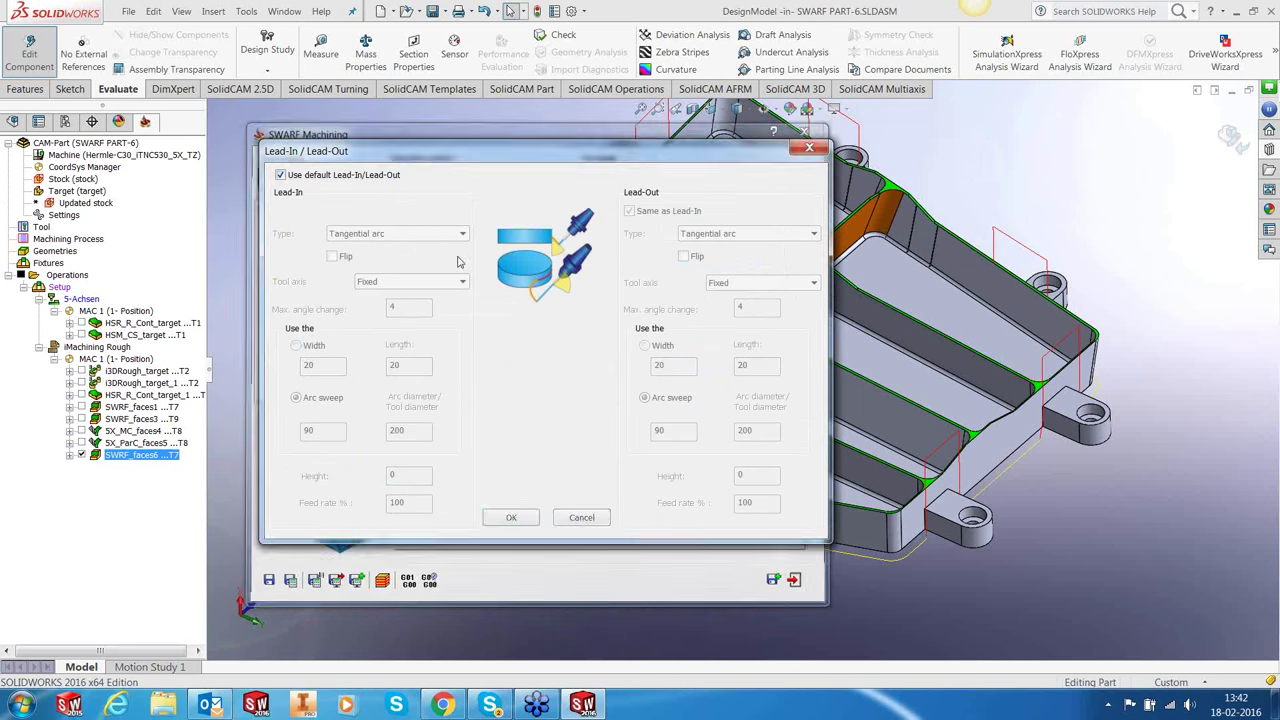
pyautogui.click(506, 520)
pyautogui.click(288, 583)
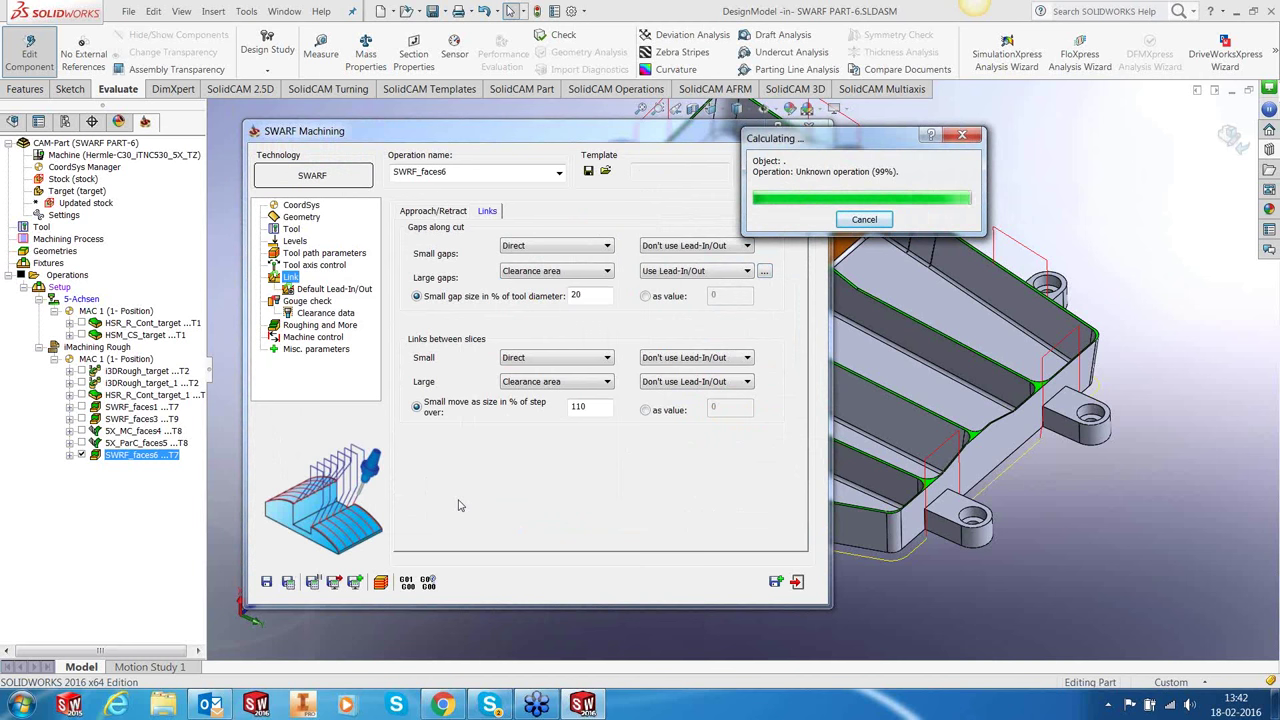
# Close the SWARF operation and examine the lead-in and lead-out arcs on both sides of a mounting lug.
pyautogui.click(797, 582)
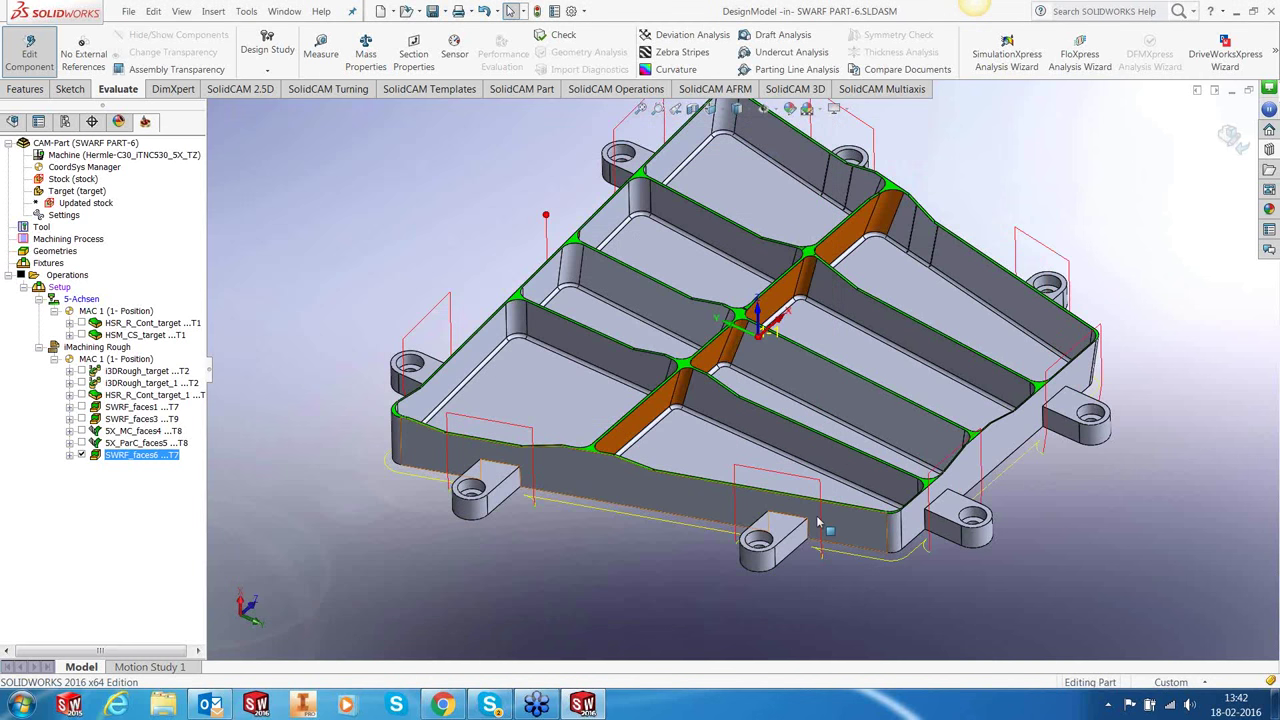
pyautogui.scroll(-5, 817, 521)
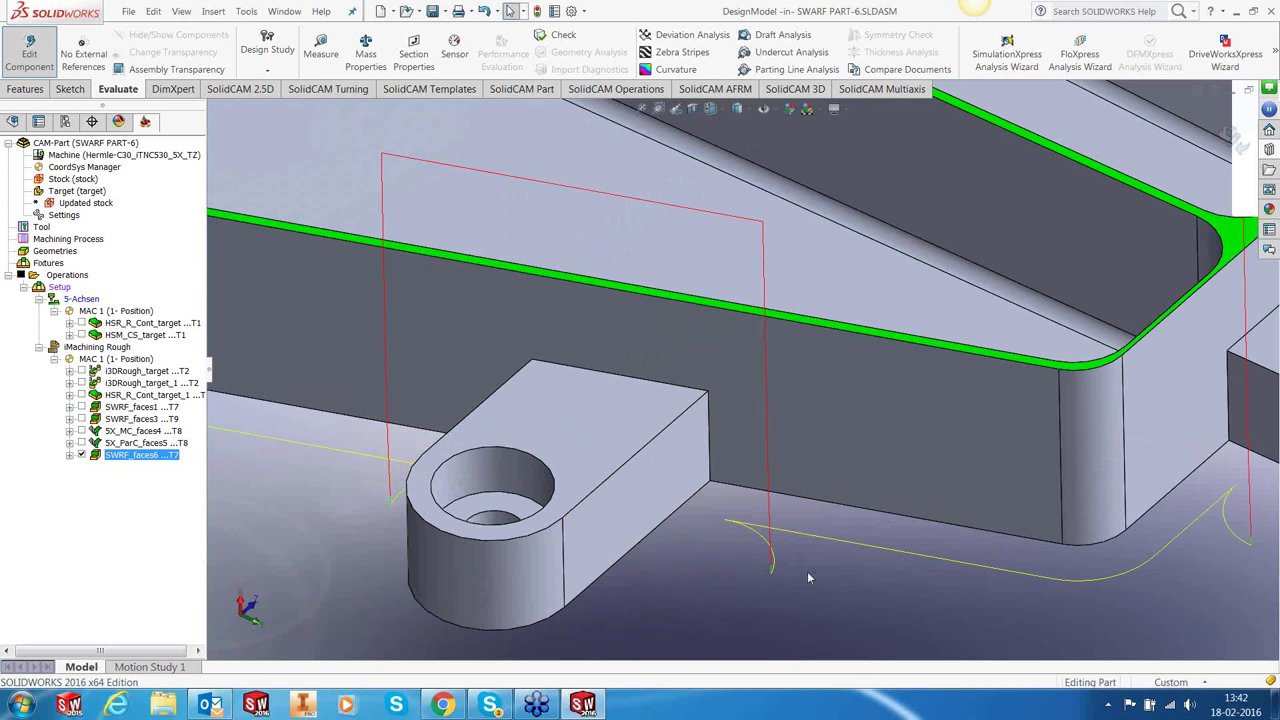
pyautogui.scroll(2, 855, 594)
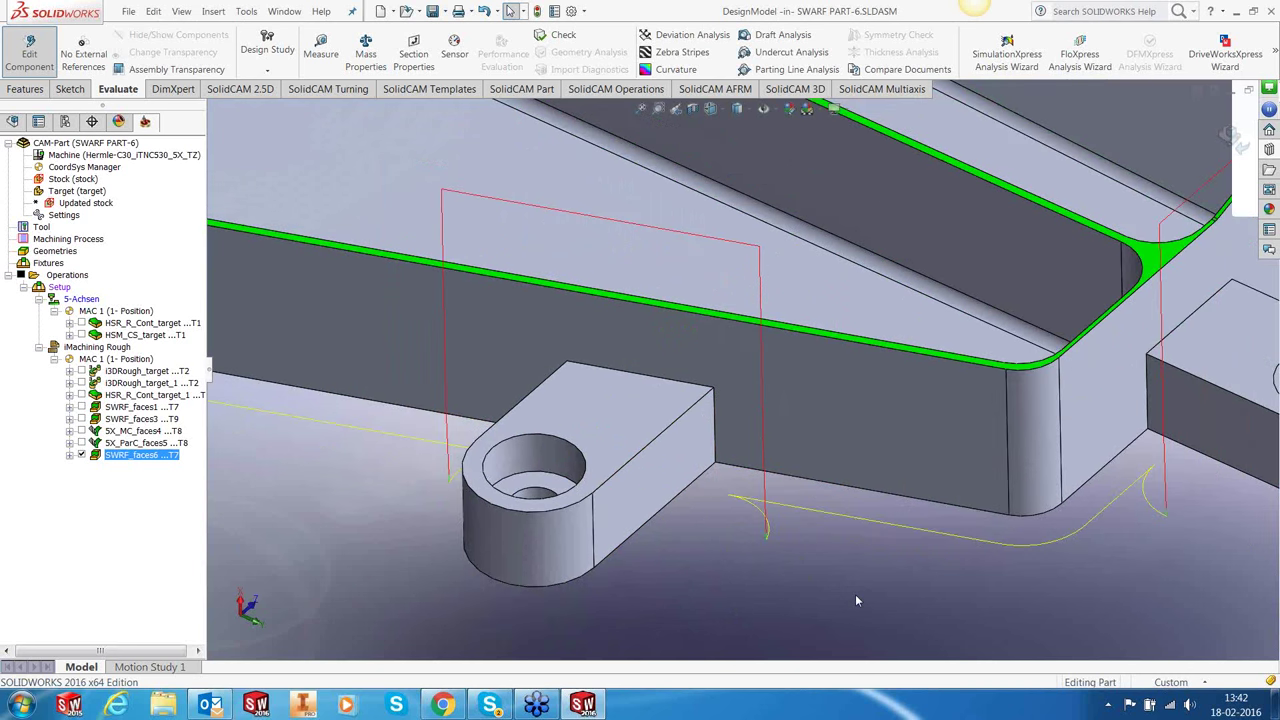
# Review the whole faces6 SWARF tool path around the part and hide it from display.
pyautogui.scroll(2, 855, 594)
pyautogui.scroll(2, 1007, 518)
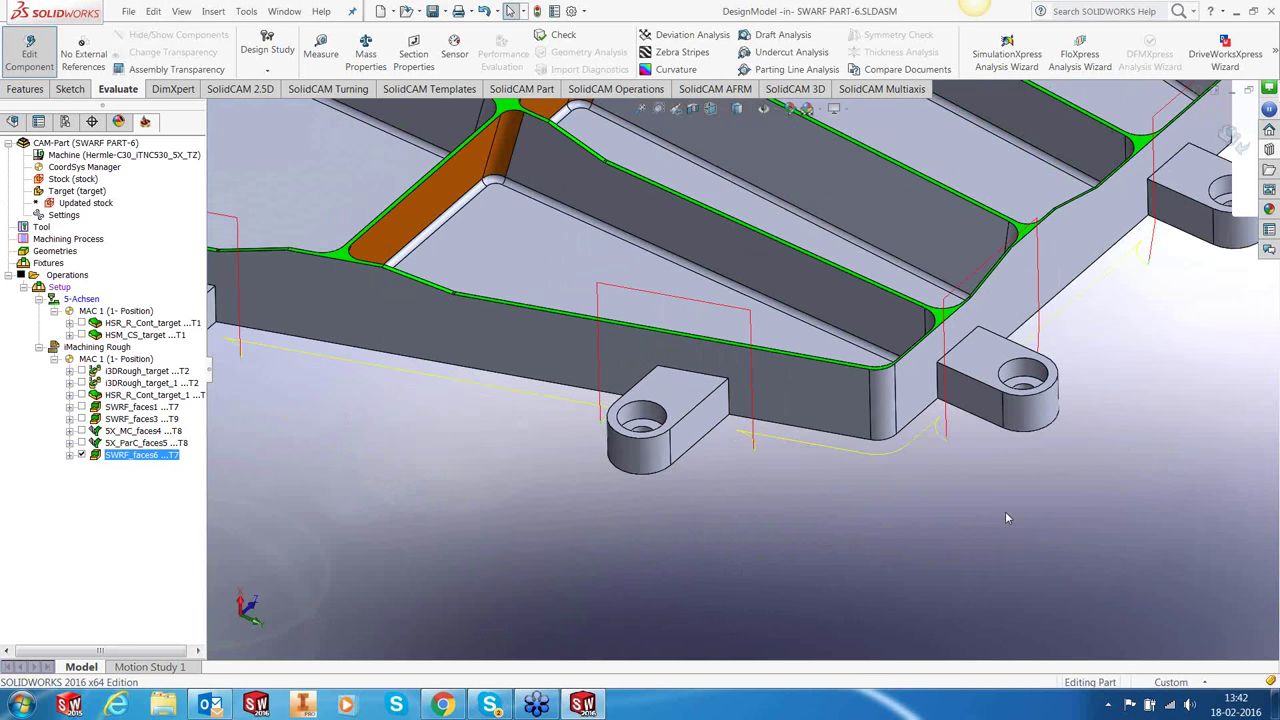
pyautogui.scroll(2, 1007, 518)
pyautogui.scroll(1, 650, 489)
pyautogui.moveTo(650, 489); pyautogui.dragTo(276, 424, button='middle')
pyautogui.click(83, 456)
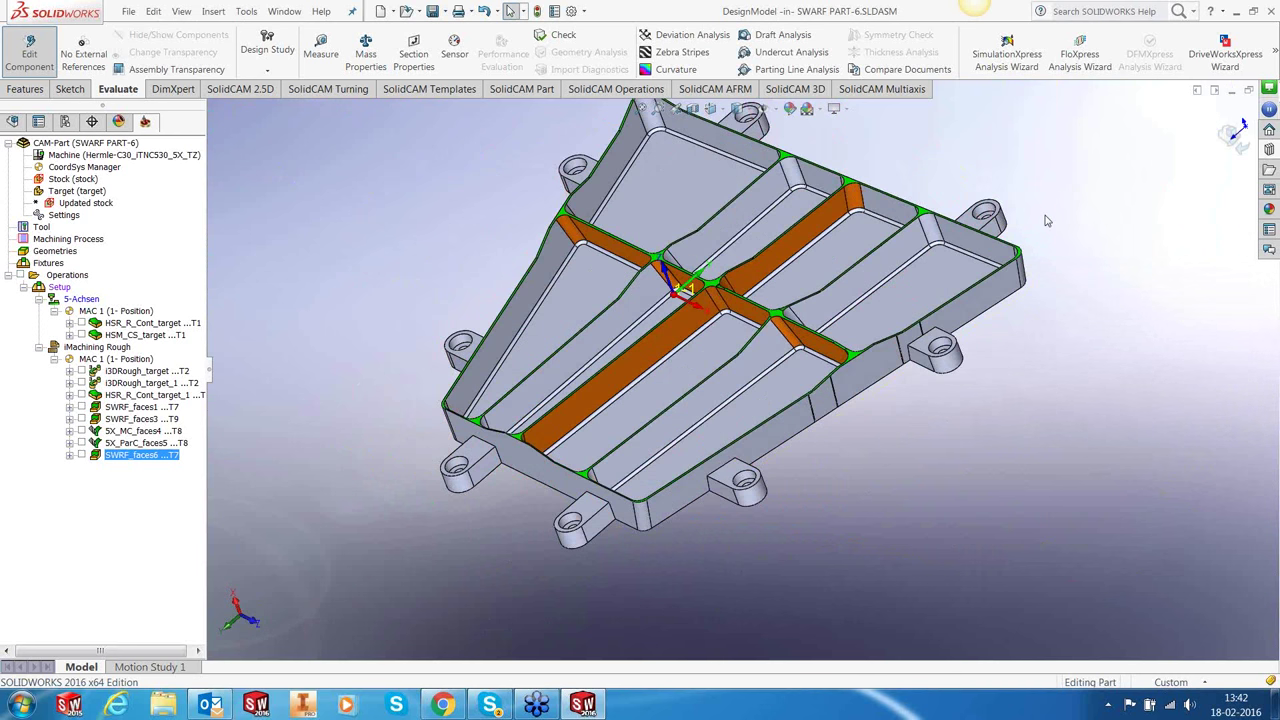
# Examine the outer side wall face that is interrupted by a mounting lug.
pyautogui.scroll(-2, 1046, 220)
pyautogui.moveTo(877, 455); pyautogui.dragTo(820, 445, button='middle')
pyautogui.moveTo(720, 443); pyautogui.dragTo(683, 455, button='middle')
pyautogui.moveTo(693, 474); pyautogui.dragTo(870, 468, button='middle')
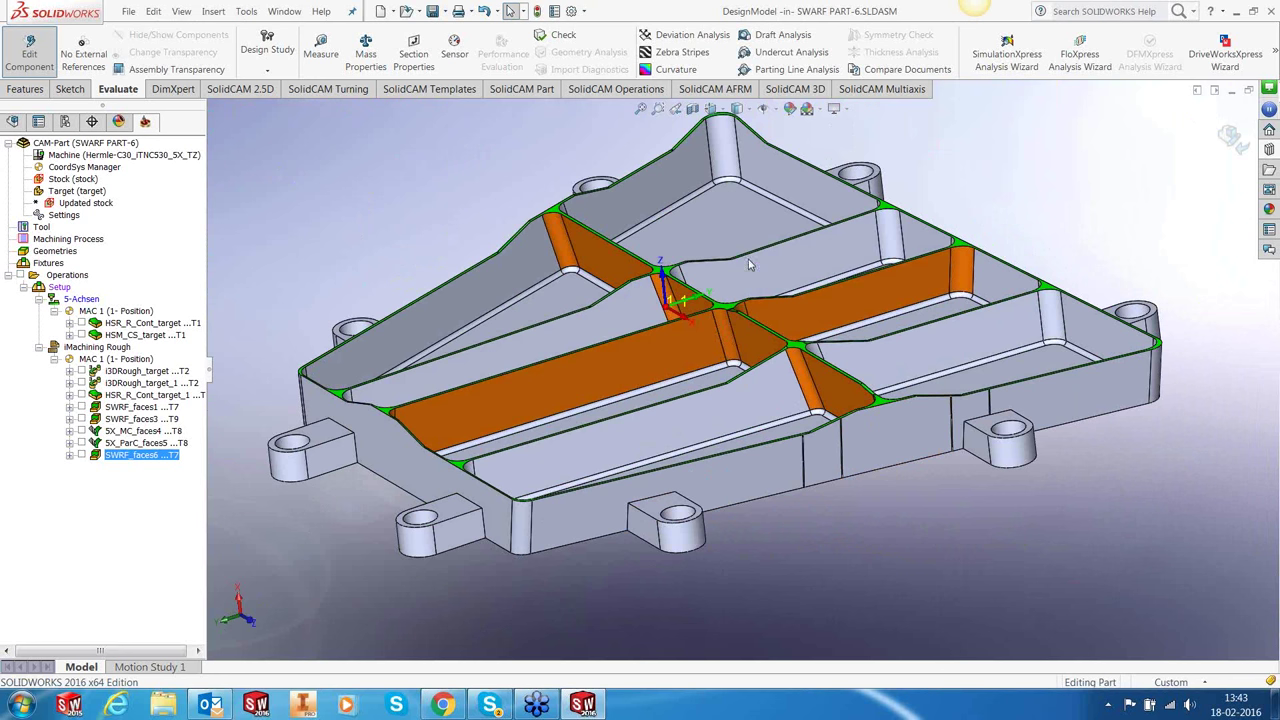
pyautogui.click(607, 498)
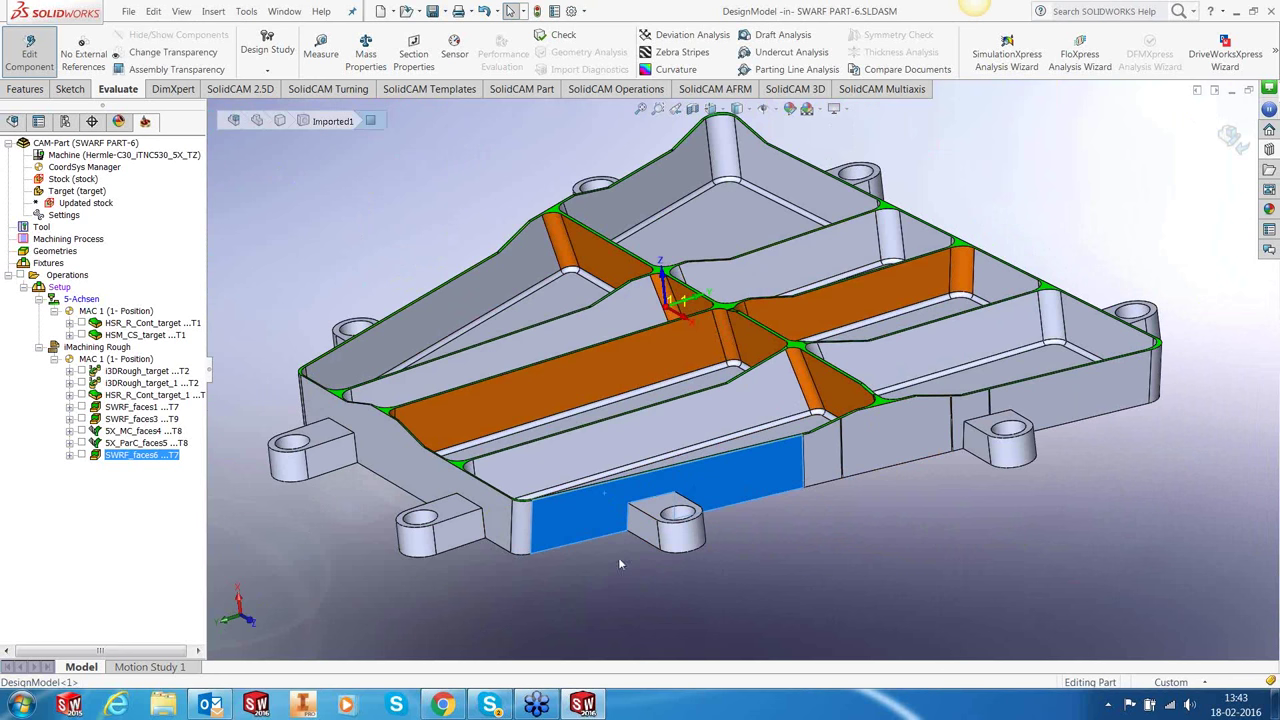
pyautogui.click(839, 521)
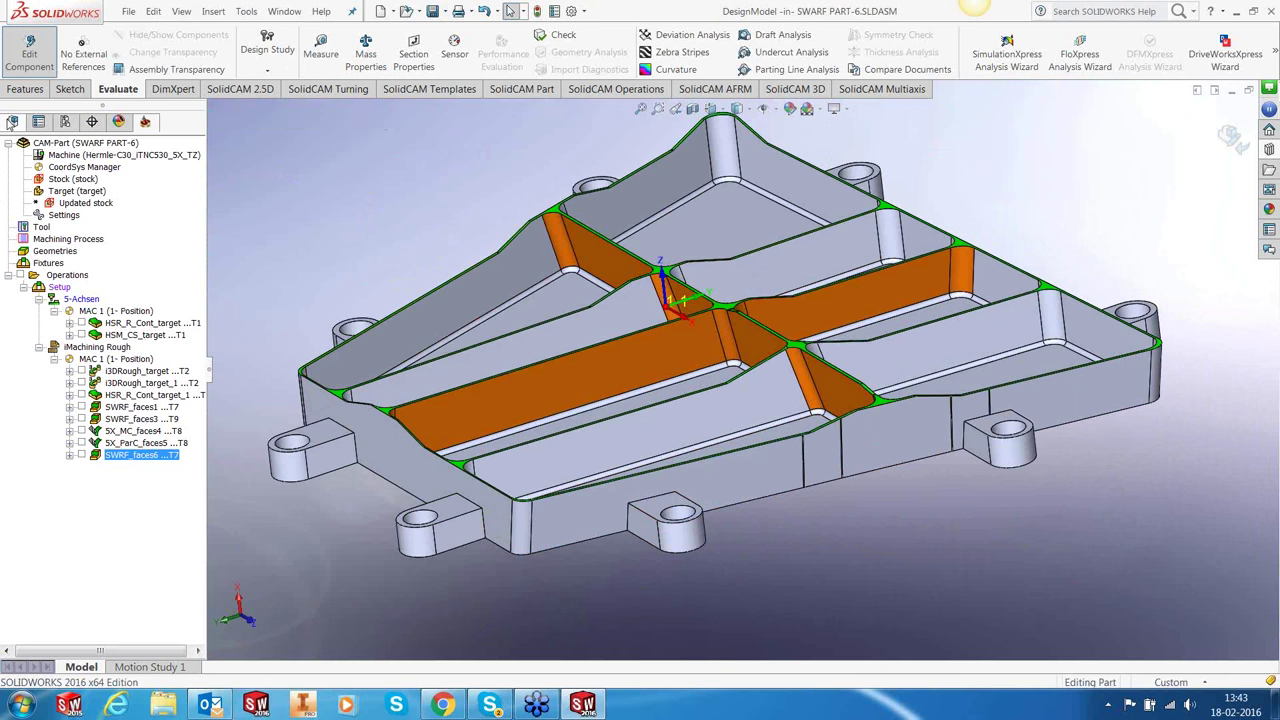
# Hide the PART solid body and show the surface bodies Surface-Offset1 and Surface-Fill1.
pyautogui.click(12, 121)
pyautogui.moveTo(200, 451); pyautogui.dragTo(174, 231)
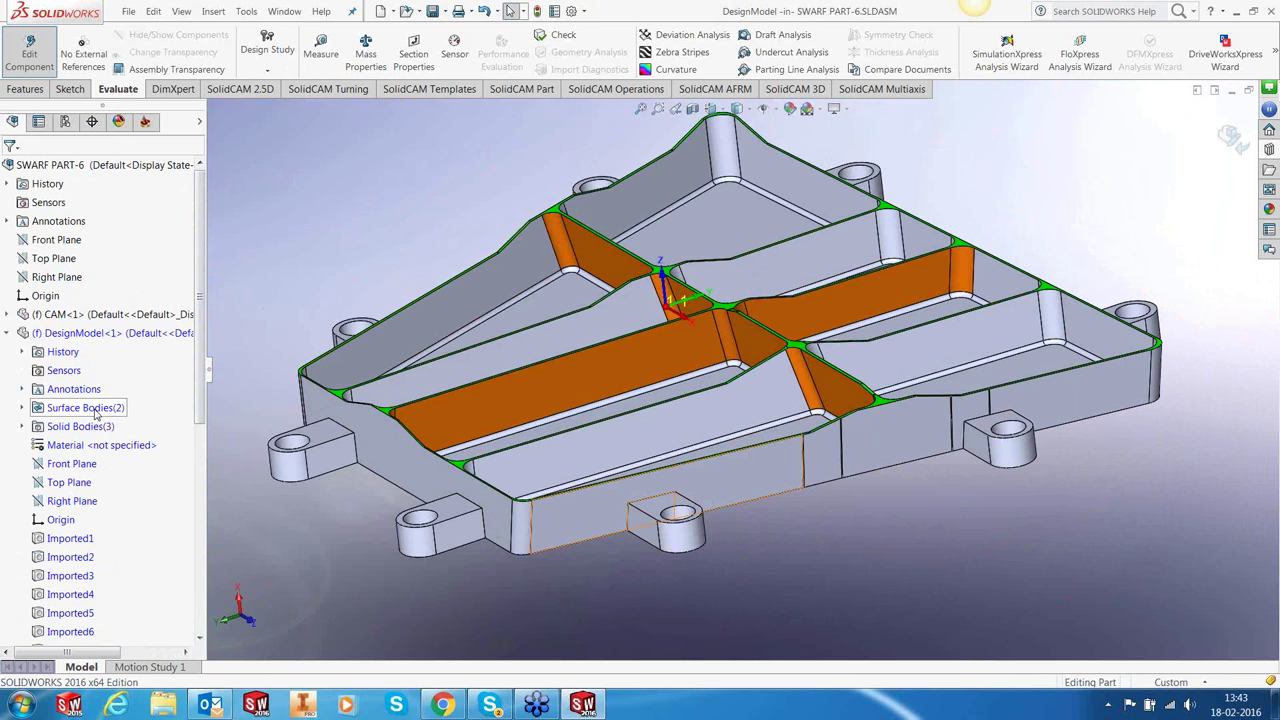
pyautogui.click(22, 427)
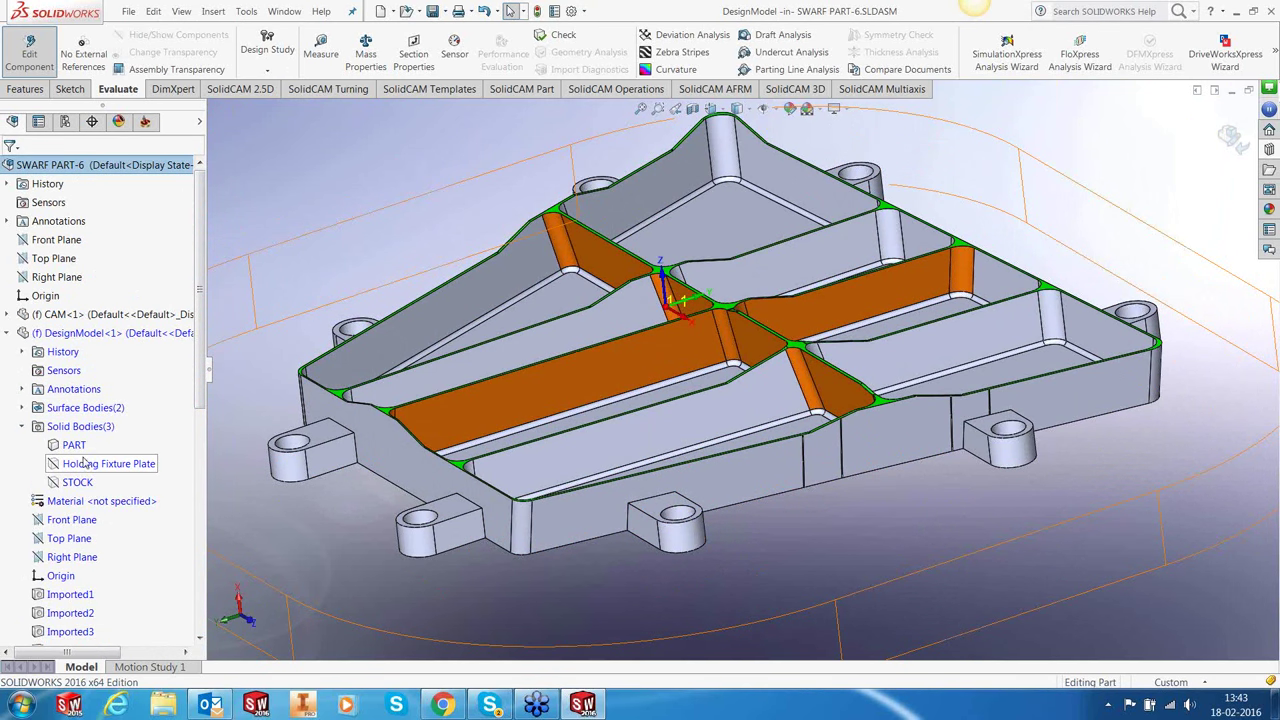
pyautogui.click(82, 449)
pyautogui.click(92, 428)
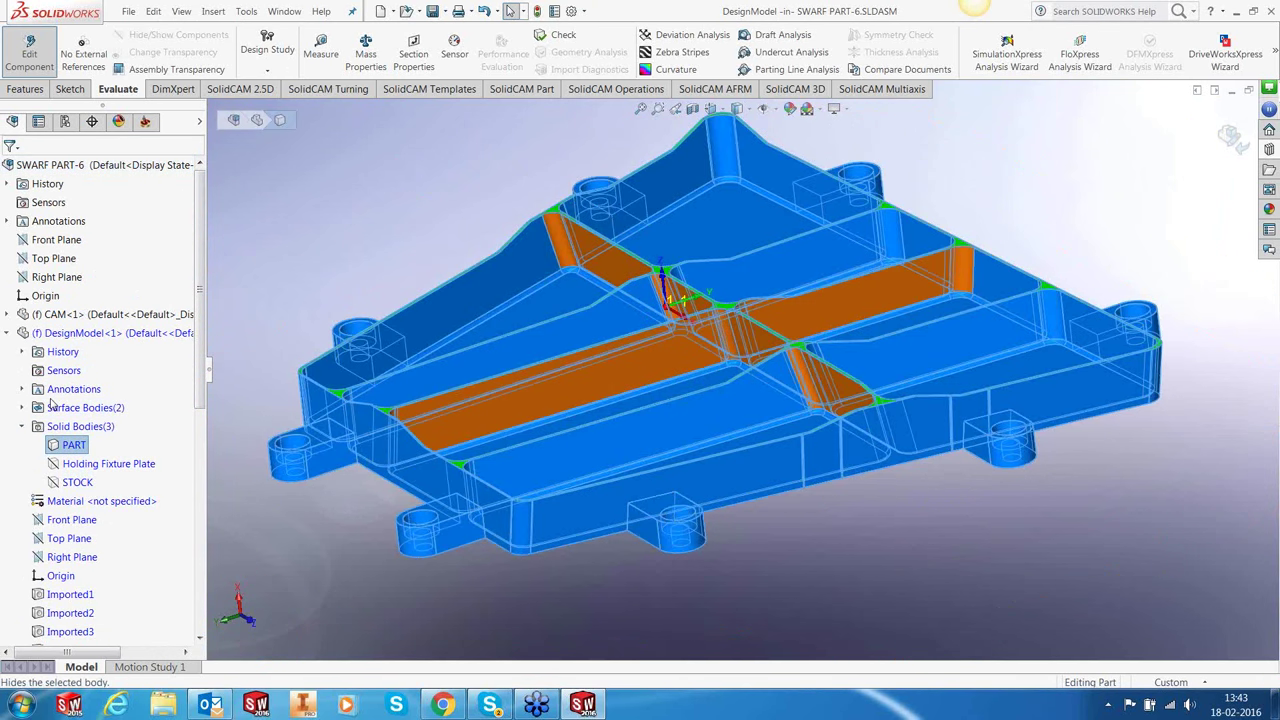
pyautogui.click(22, 408)
pyautogui.click(76, 428)
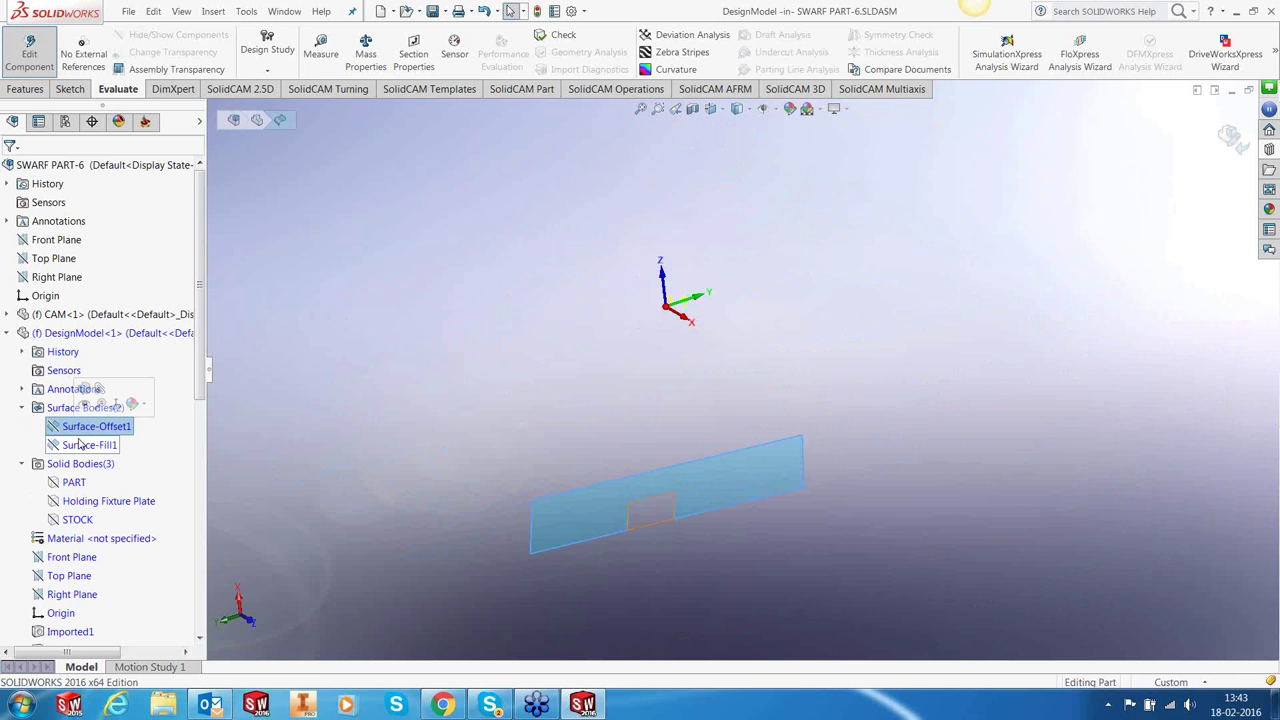
pyautogui.keyDown('ctrl'); pyautogui.click(80, 444); pyautogui.keyUp('ctrl')
pyautogui.click(89, 424)
pyautogui.click(393, 368)
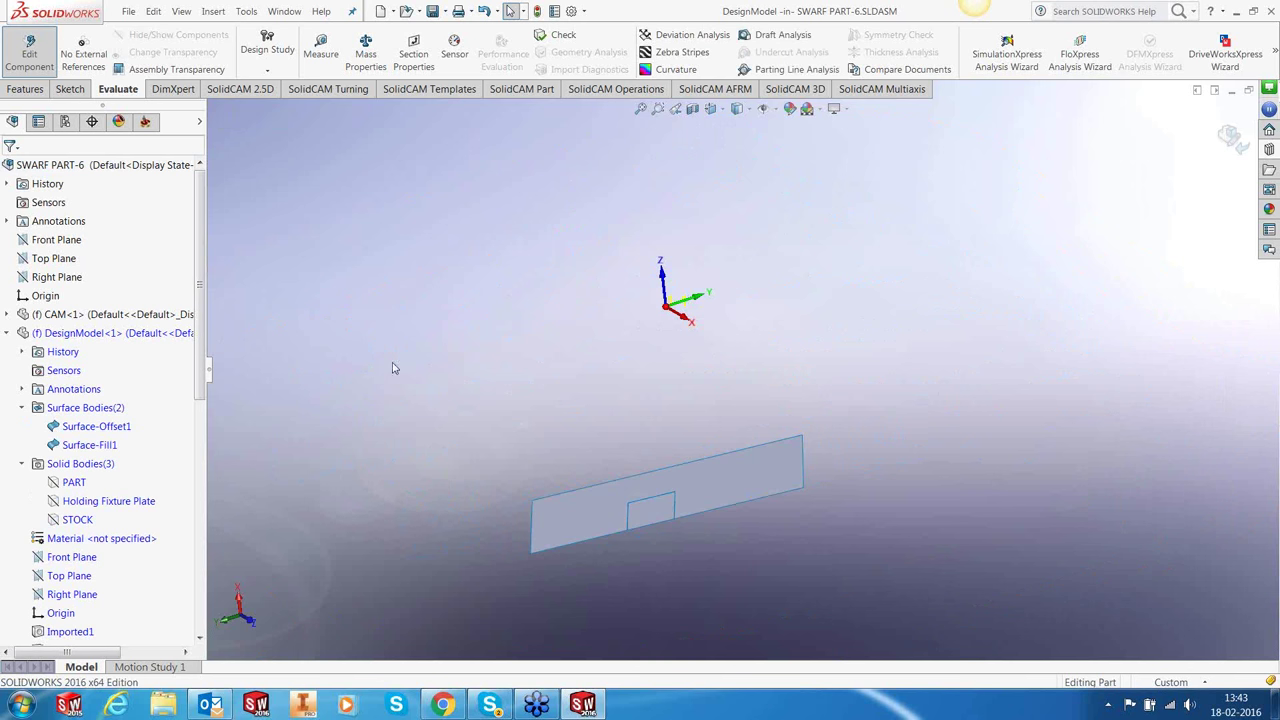
# Add a SWARF milling operation and define the offset surface and the fill patch as swarf surfaces faces8.
pyautogui.click(145, 121)
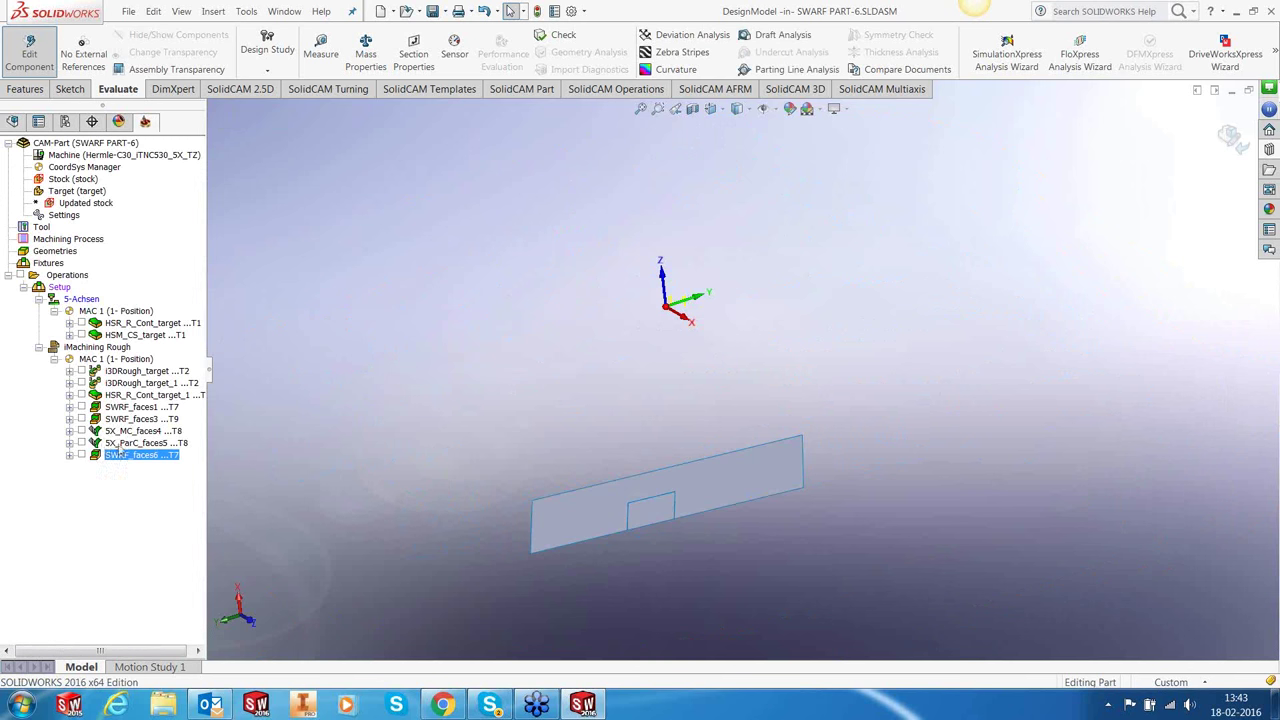
pyautogui.rightClick(118, 457)
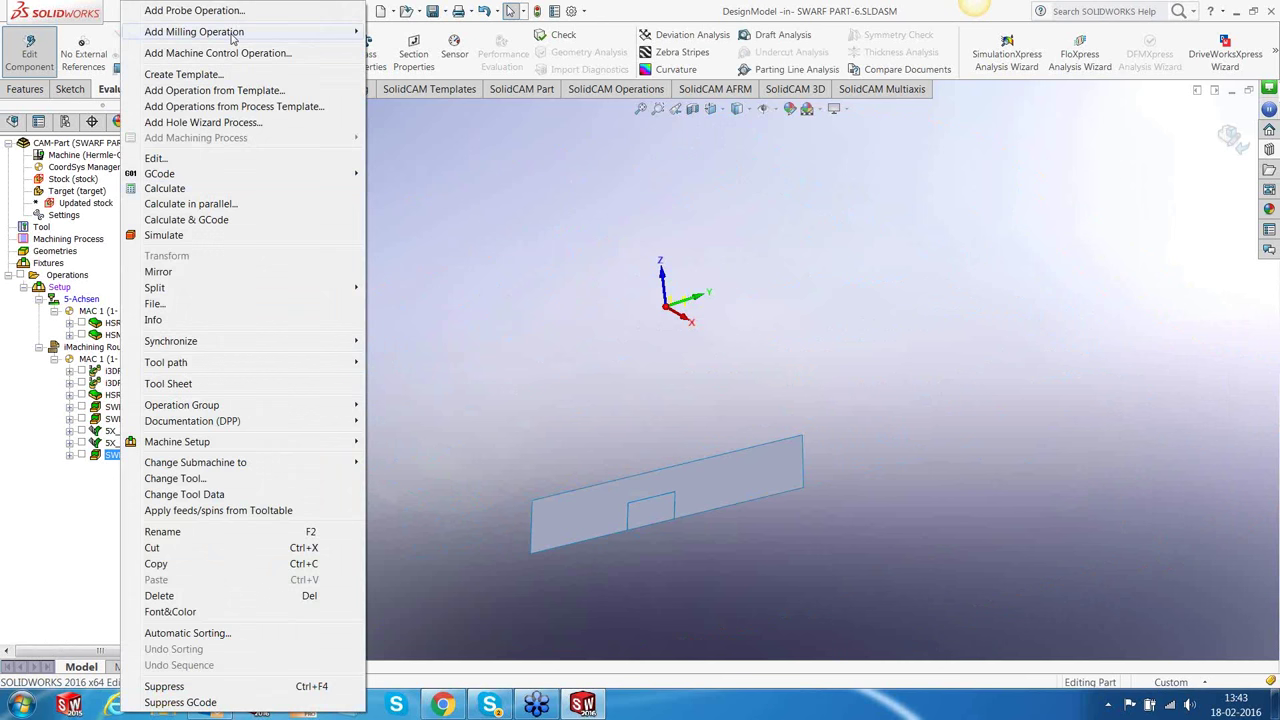
pyautogui.moveTo(232, 34)
pyautogui.click(390, 403)
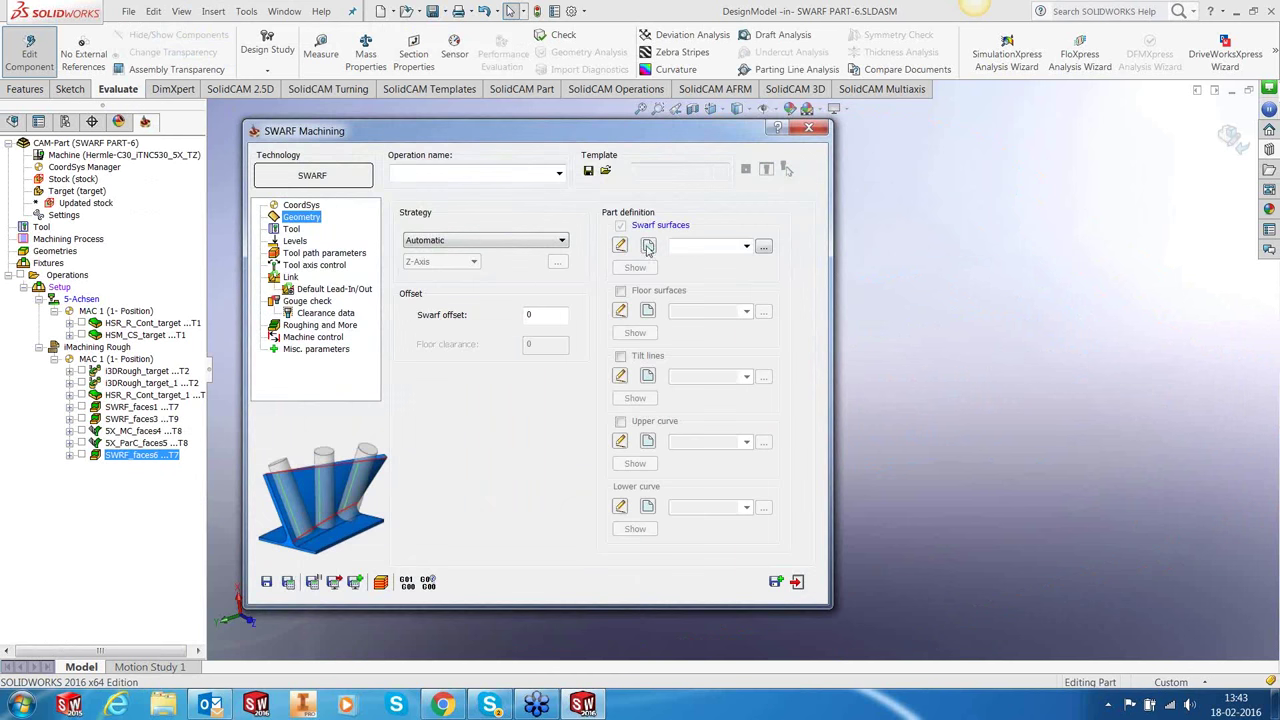
pyautogui.click(647, 247)
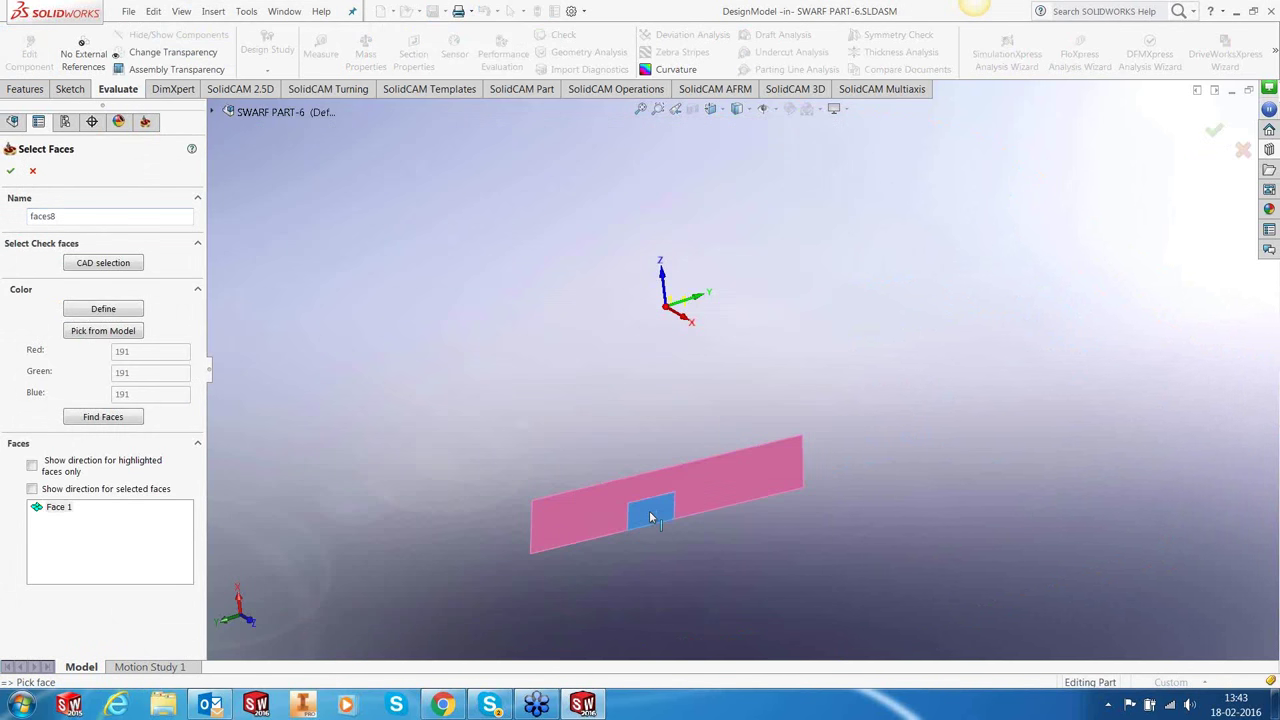
pyautogui.click(10, 171)
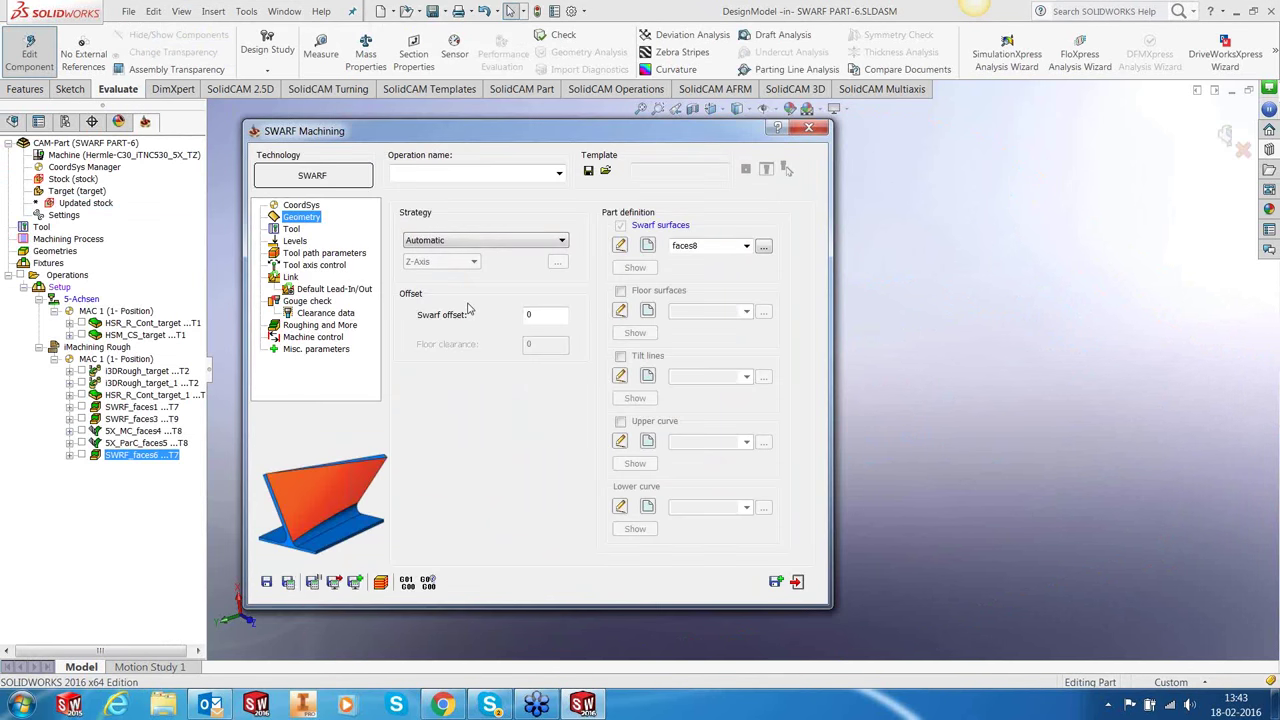
# Assign tool number 3, the 12 mm bull nose mill with 3 mm corner radius, to the SWARF operation.
pyautogui.click(291, 229)
pyautogui.click(493, 400)
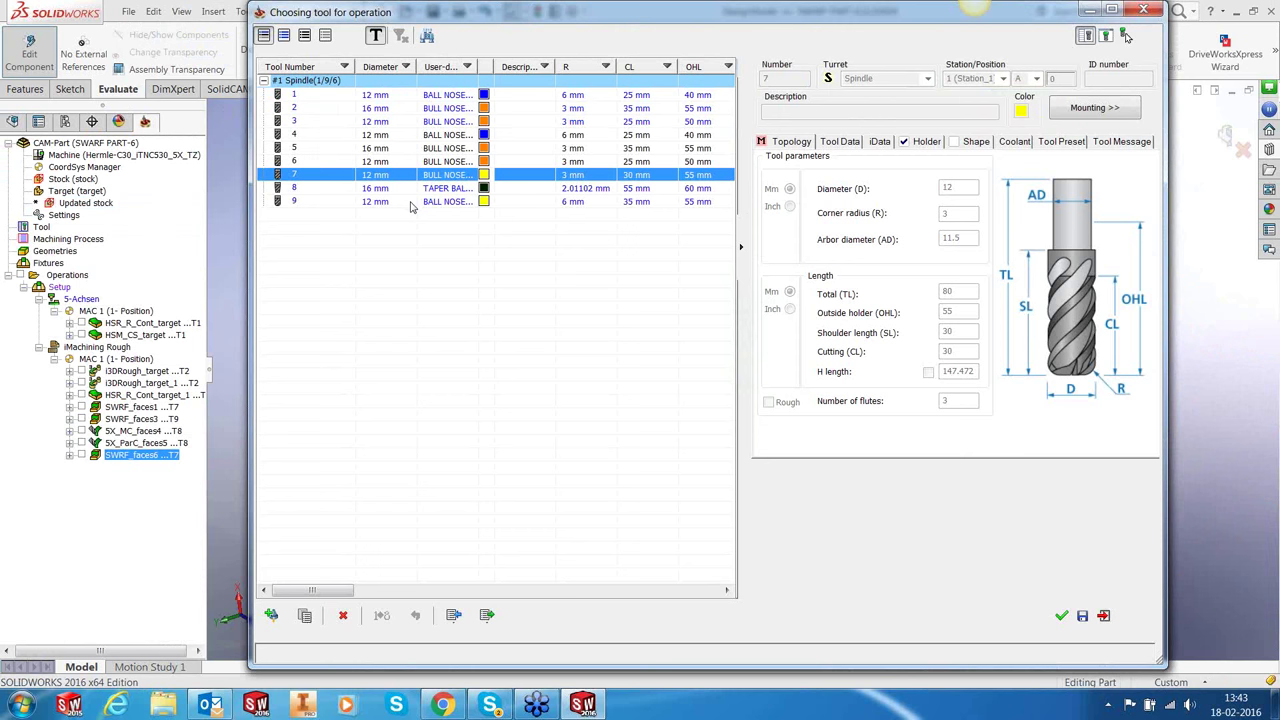
pyautogui.click(418, 122)
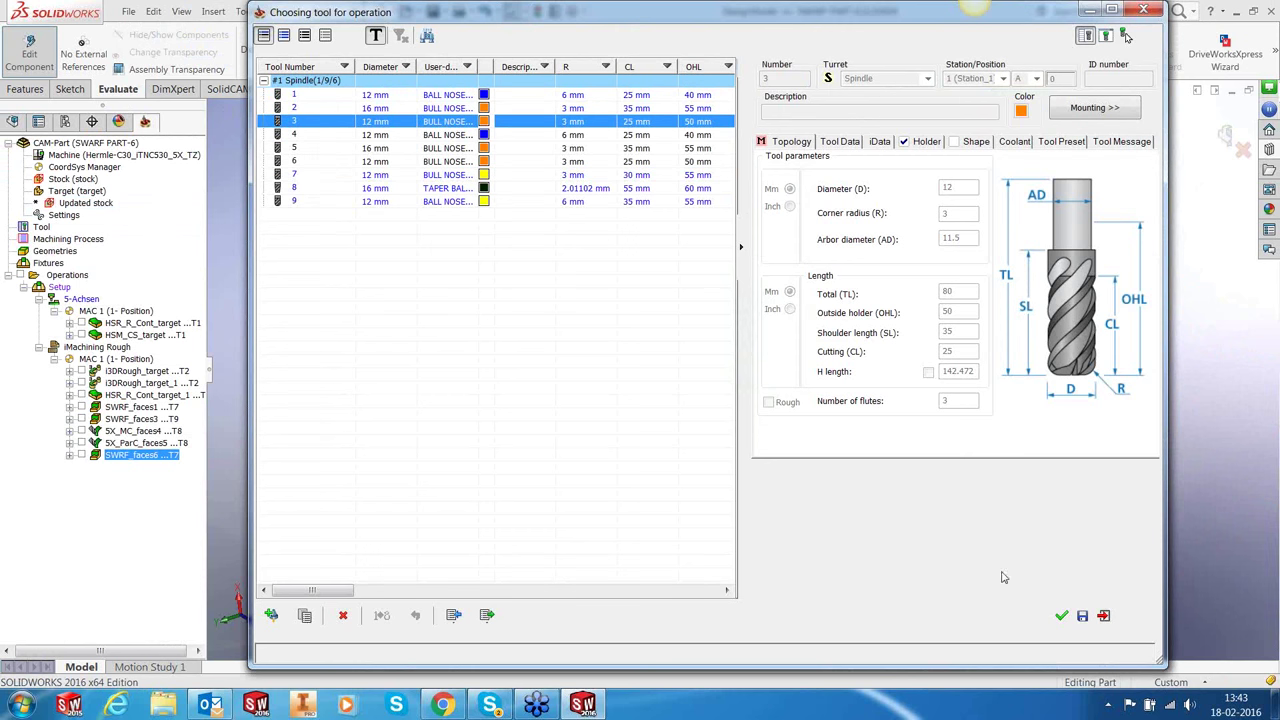
pyautogui.click(1061, 616)
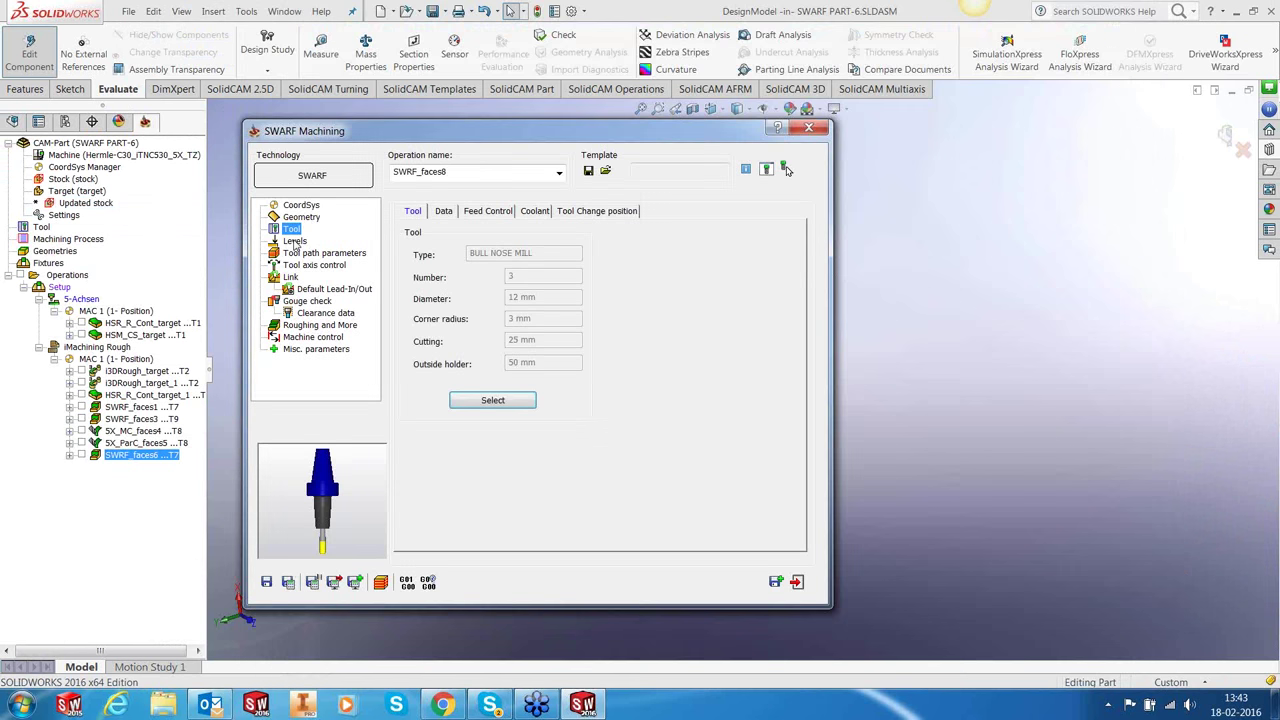
# Use Surface normal as the machining side with the tool guided at the lower curve, and calculate and close the operation.
pyautogui.click(296, 241)
pyautogui.click(325, 253)
pyautogui.click(325, 265)
pyautogui.click(325, 253)
pyautogui.click(550, 406)
pyautogui.click(514, 480)
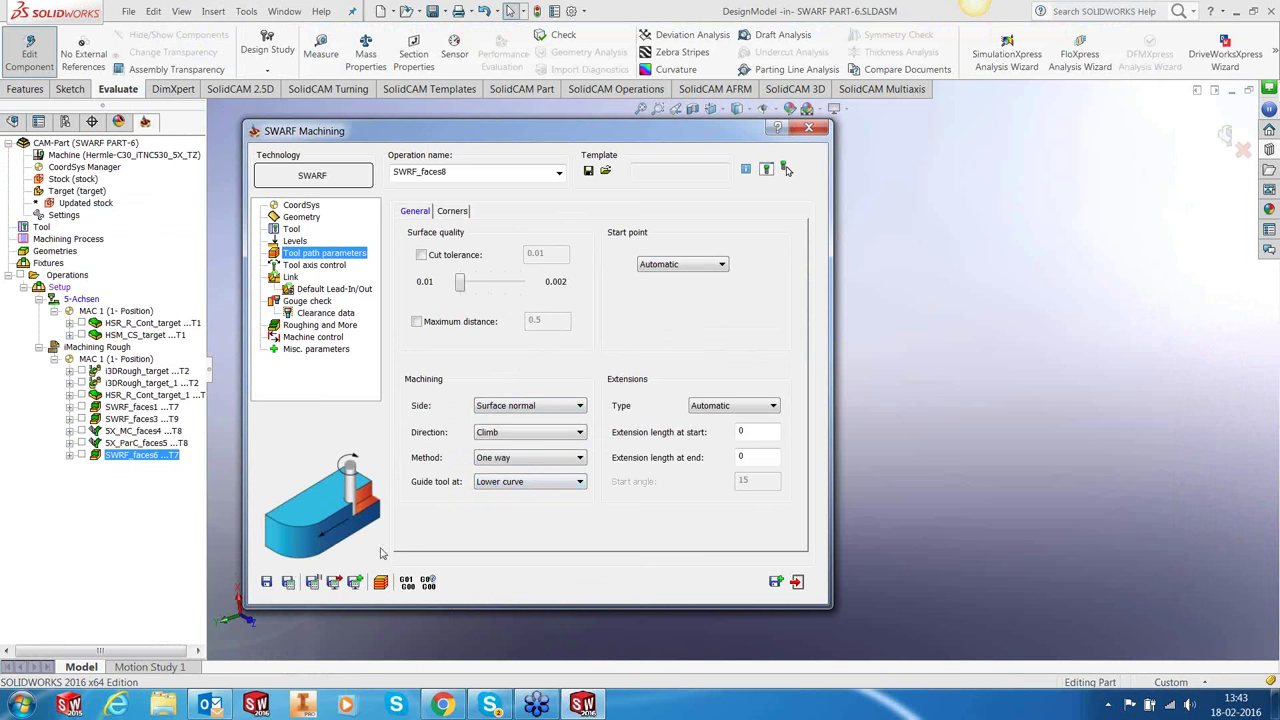
pyautogui.click(288, 581)
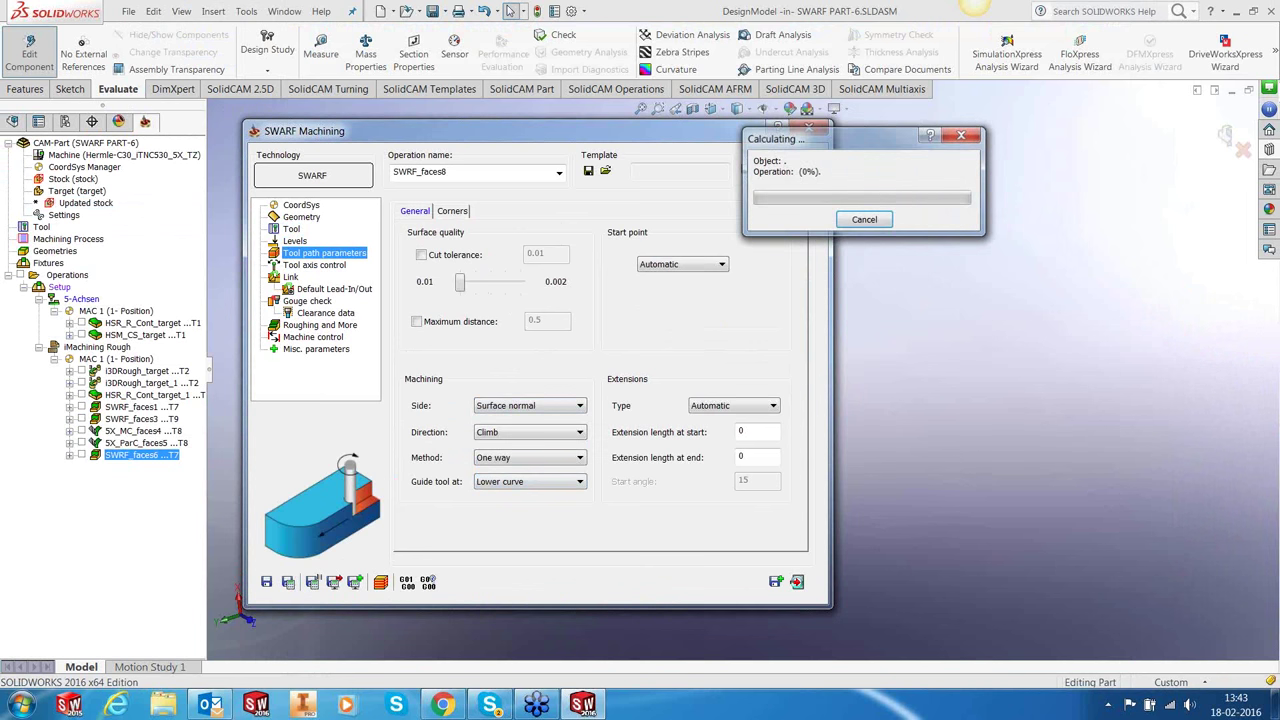
pyautogui.click(797, 582)
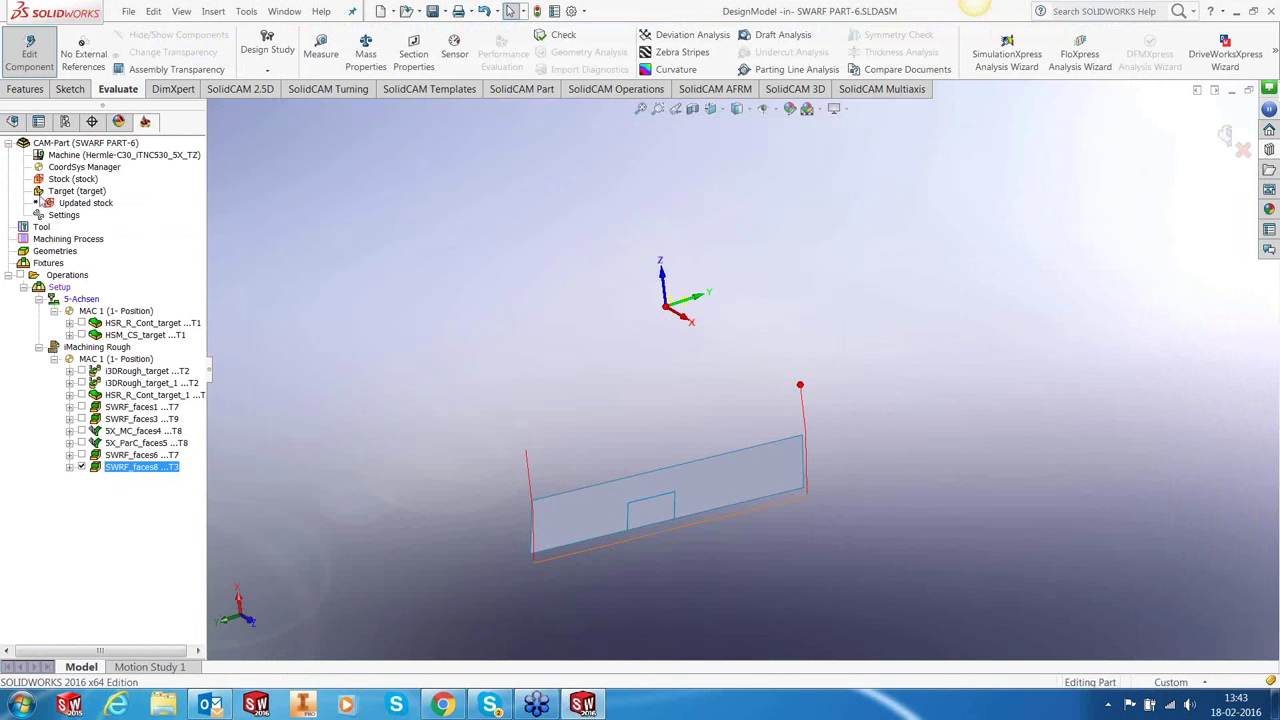
# Show the PART solid body again to compare the new tool path with the wall and mounting lug.
pyautogui.click(12, 121)
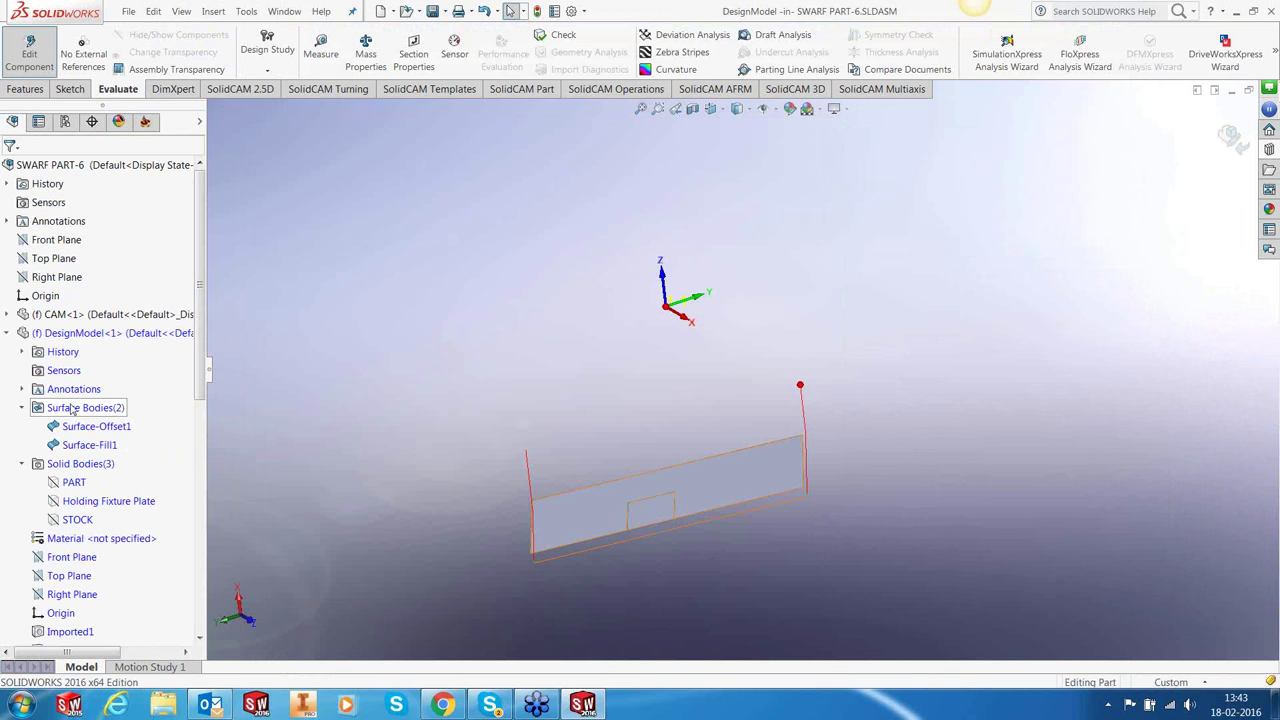
pyautogui.click(68, 487)
pyautogui.click(78, 468)
pyautogui.click(820, 573)
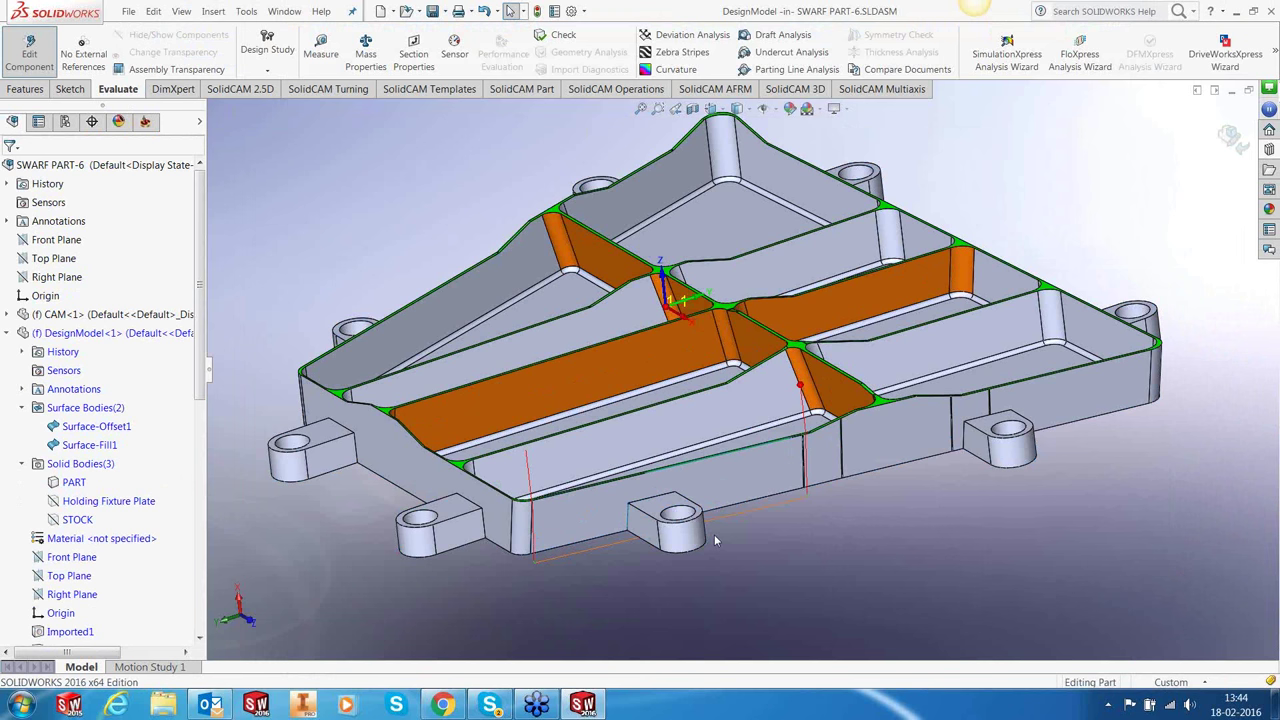
pyautogui.scroll(-5, 715, 540)
pyautogui.moveTo(728, 481); pyautogui.dragTo(730, 478, button='middle')
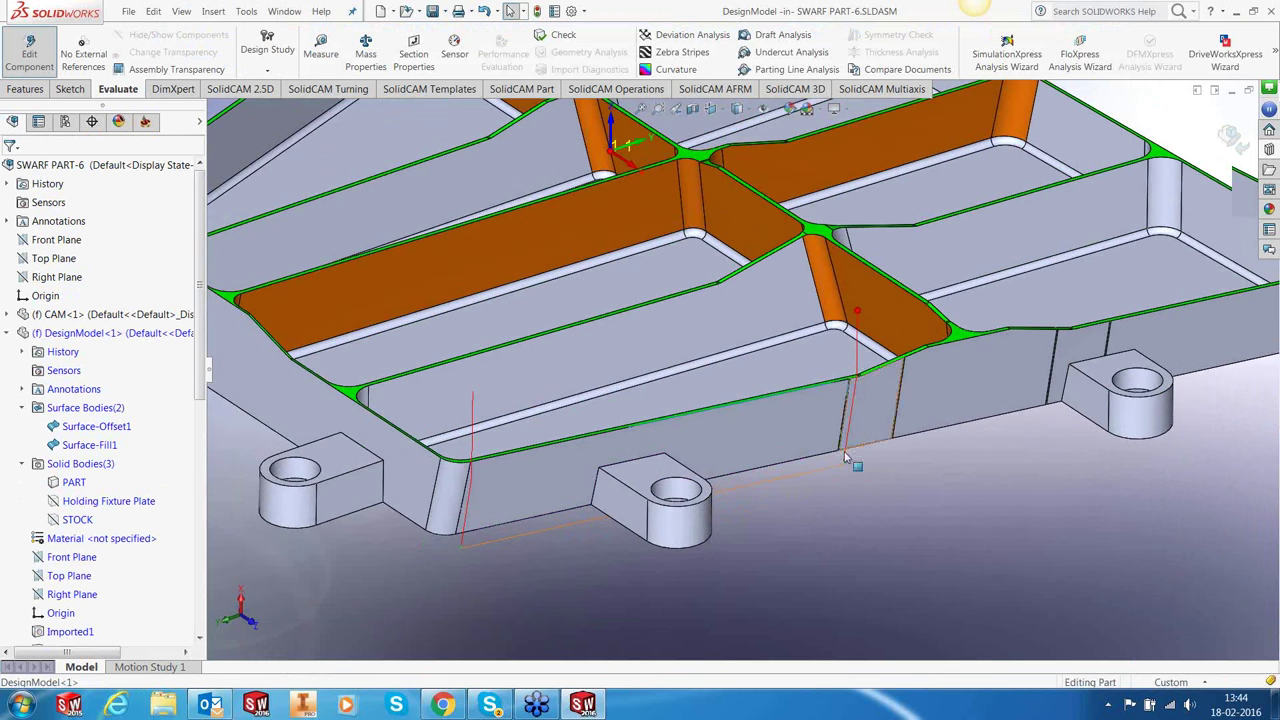
# Reopen the faces8 SWARF operation, set the extension lengths at start and end to -25, and recalculate the tool path.
pyautogui.click(145, 121)
pyautogui.rightClick(125, 469)
pyautogui.click(140, 158)
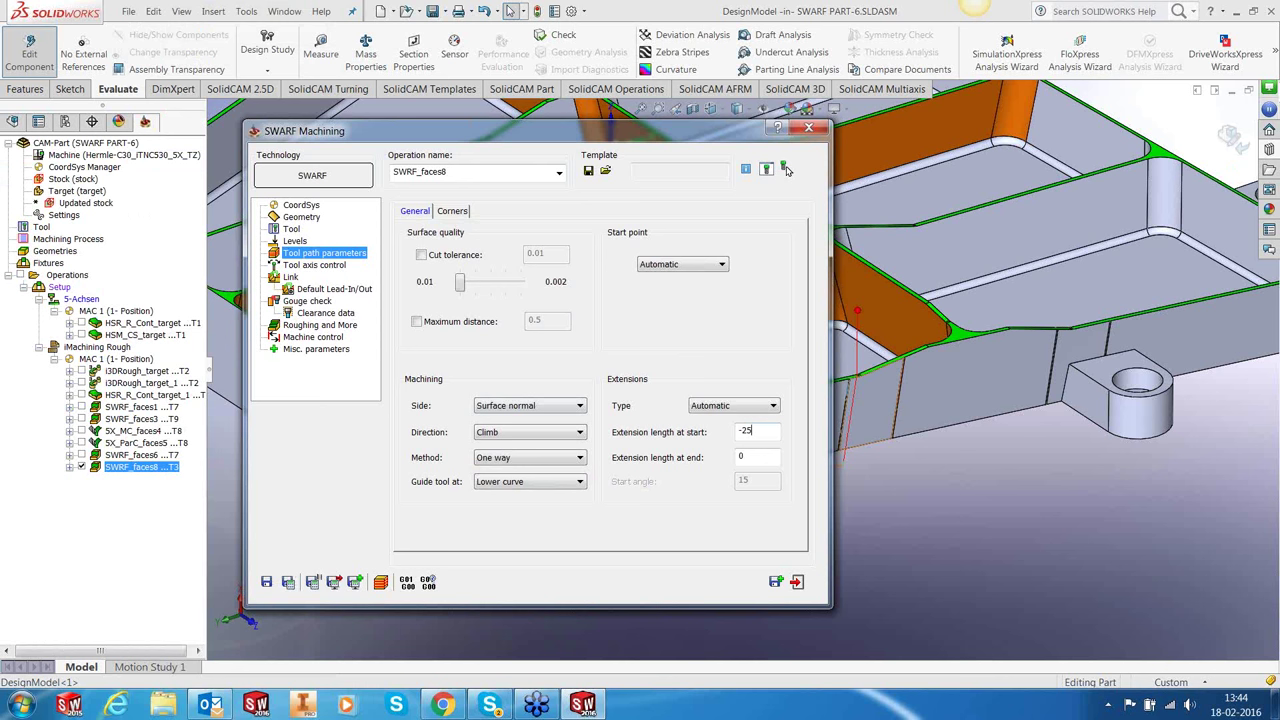
pyautogui.press('Tab')
pyautogui.click(288, 583)
pyautogui.click(792, 164)
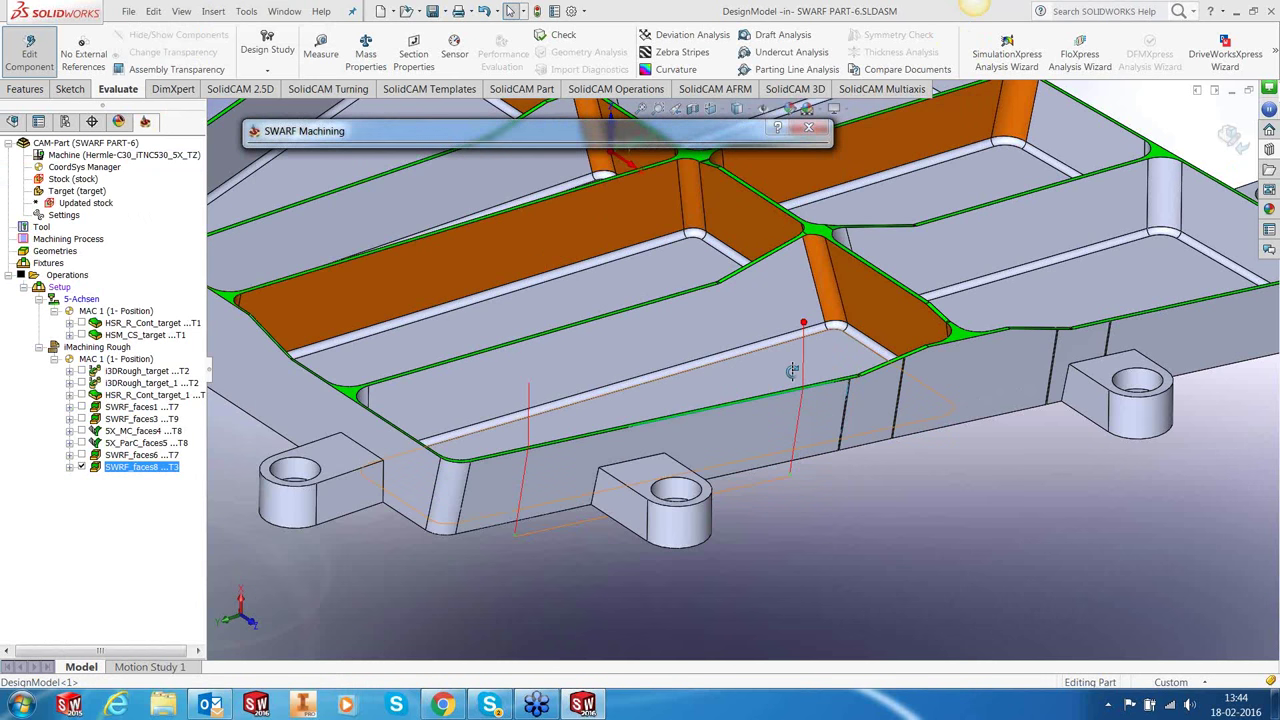
pyautogui.moveTo(791, 371); pyautogui.dragTo(740, 390, button='middle')
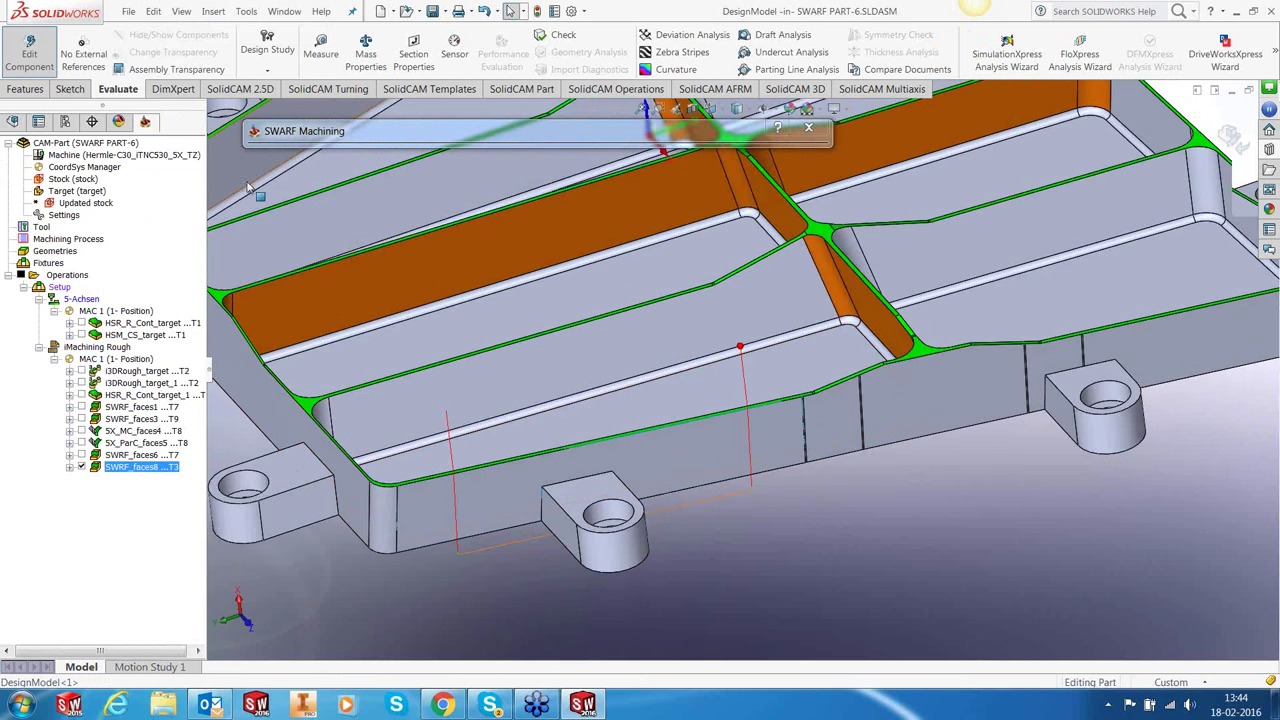
# Set the number of pattern slices to 10, recalculate and close the operation, and inspect the slices around the lug.
pyautogui.moveTo(283, 140)
pyautogui.click(319, 325)
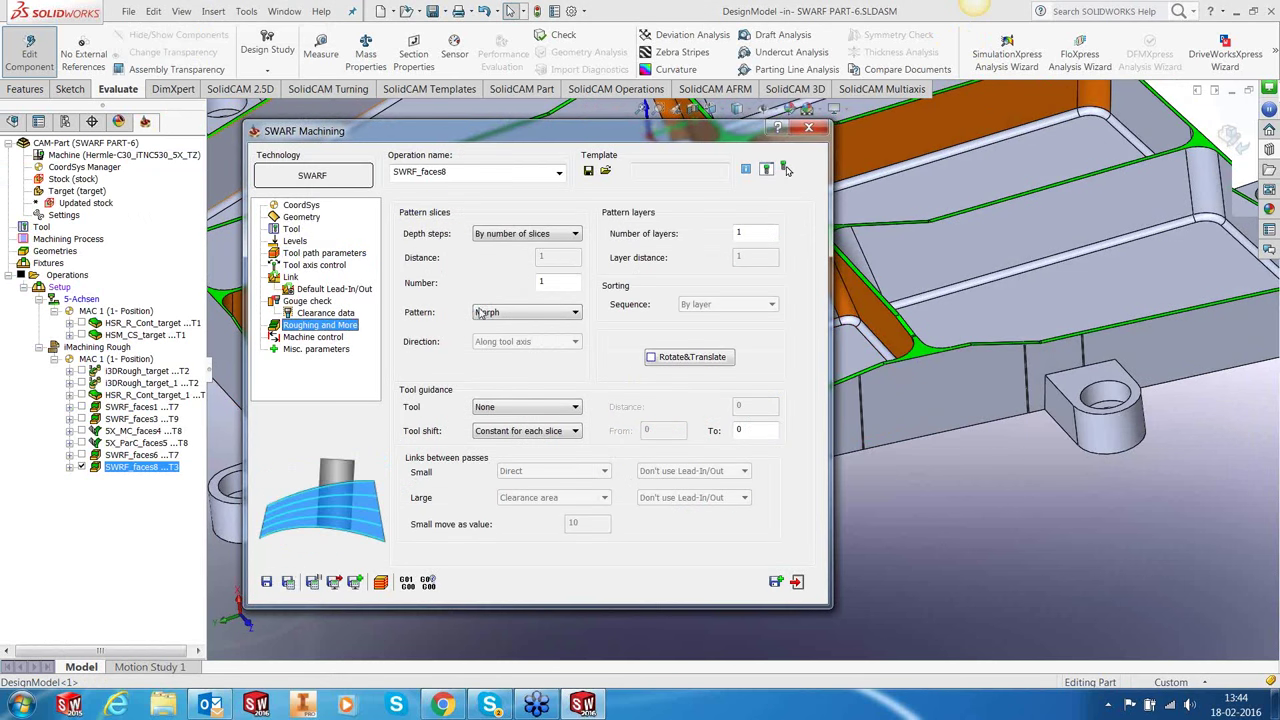
pyautogui.moveTo(565, 282); pyautogui.dragTo(527, 288)
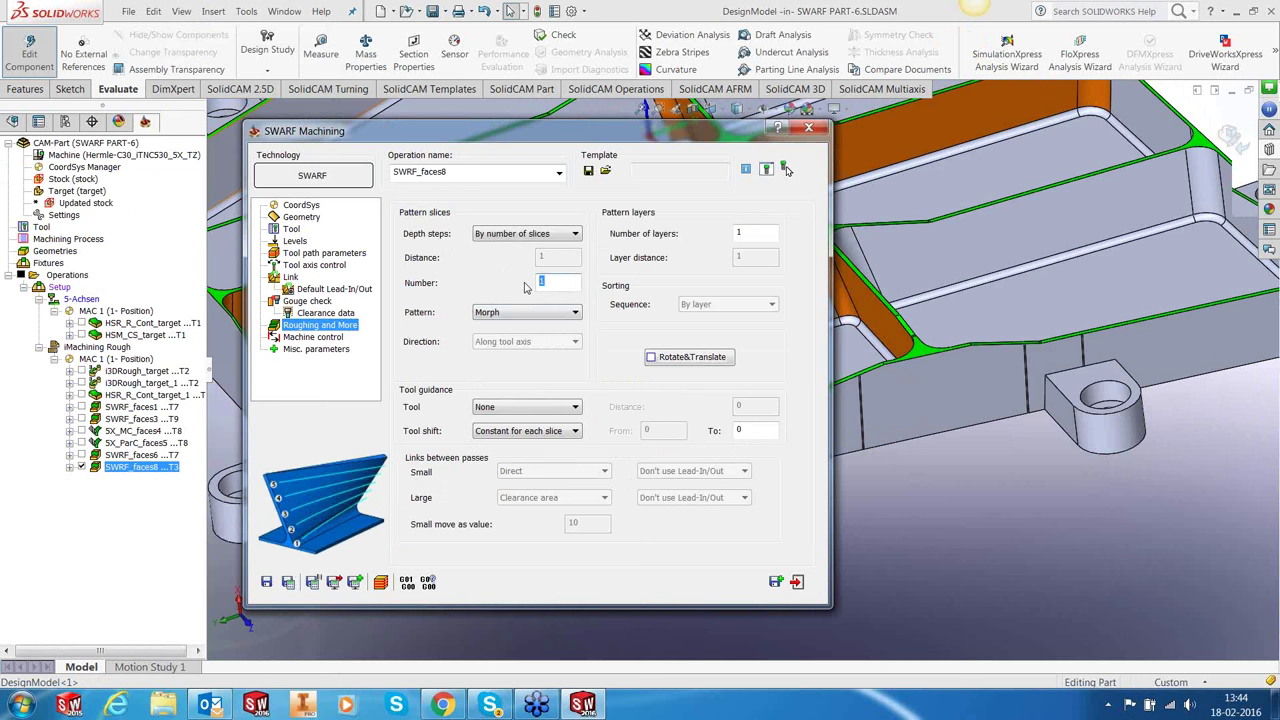
pyautogui.press('Tab')
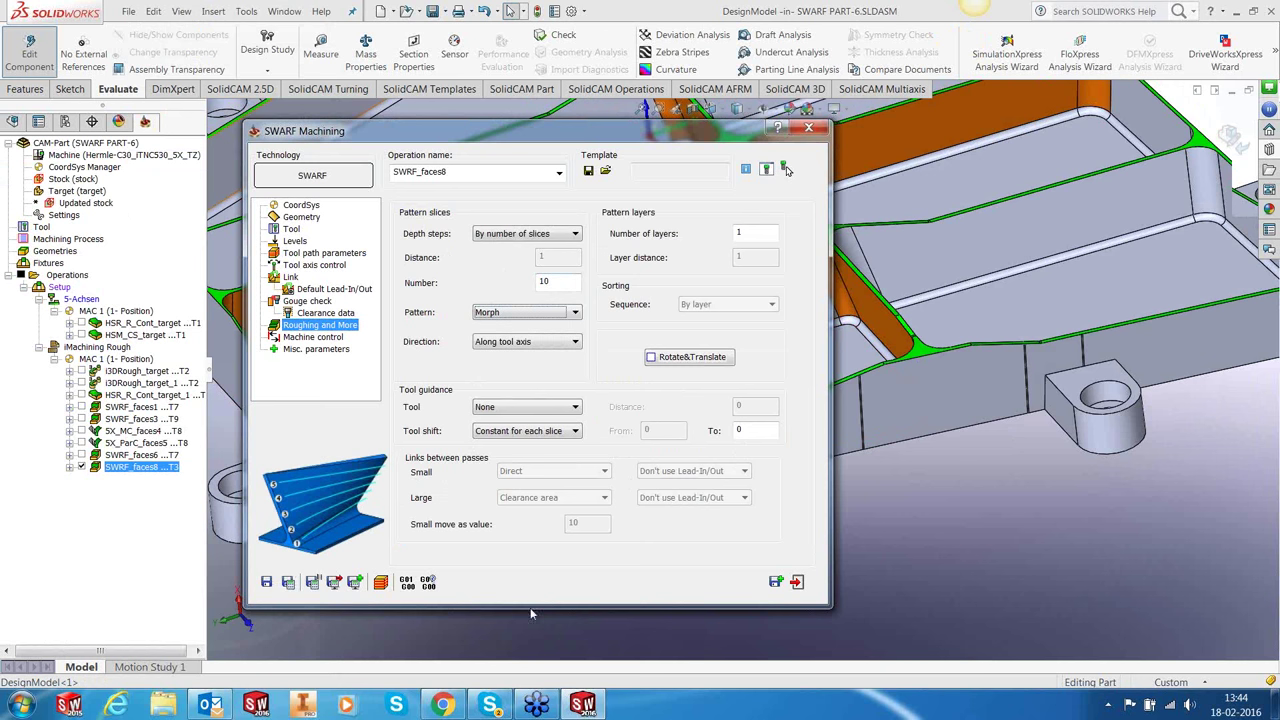
pyautogui.click(289, 584)
pyautogui.click(796, 583)
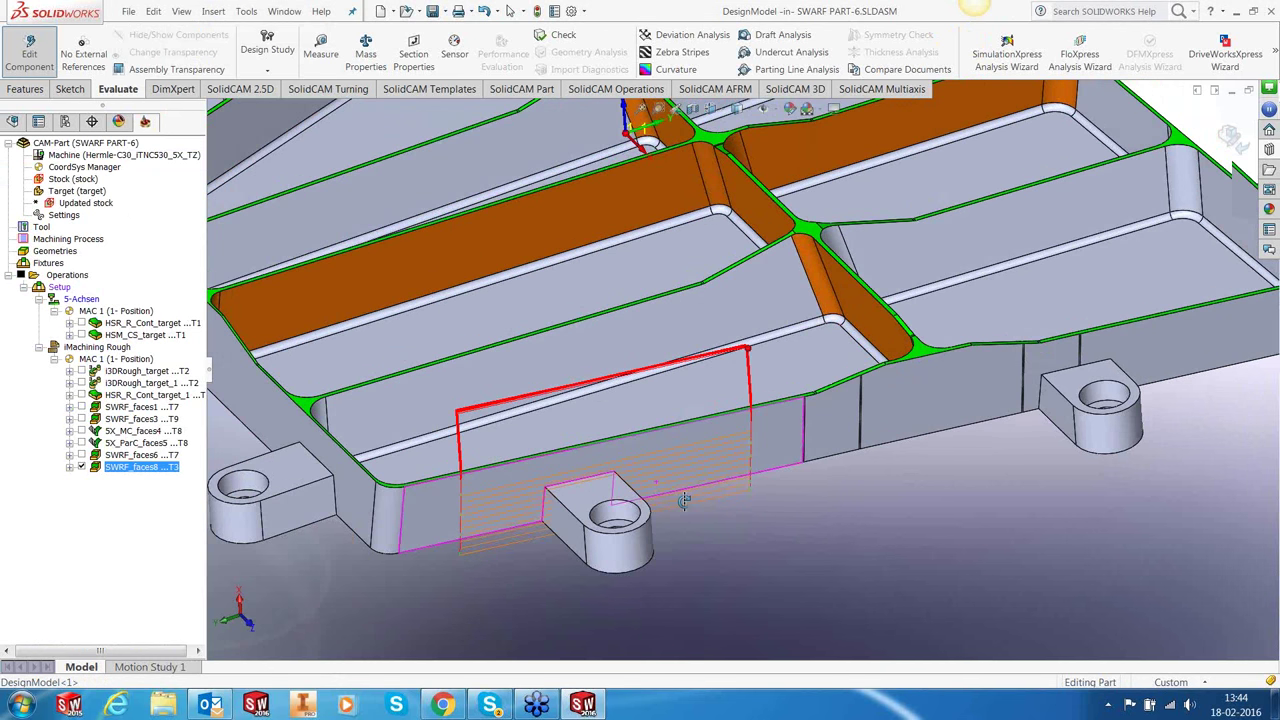
pyautogui.moveTo(684, 501); pyautogui.dragTo(664, 488, button='middle')
pyautogui.scroll(-5, 666, 489)
pyautogui.scroll(1, 664, 487)
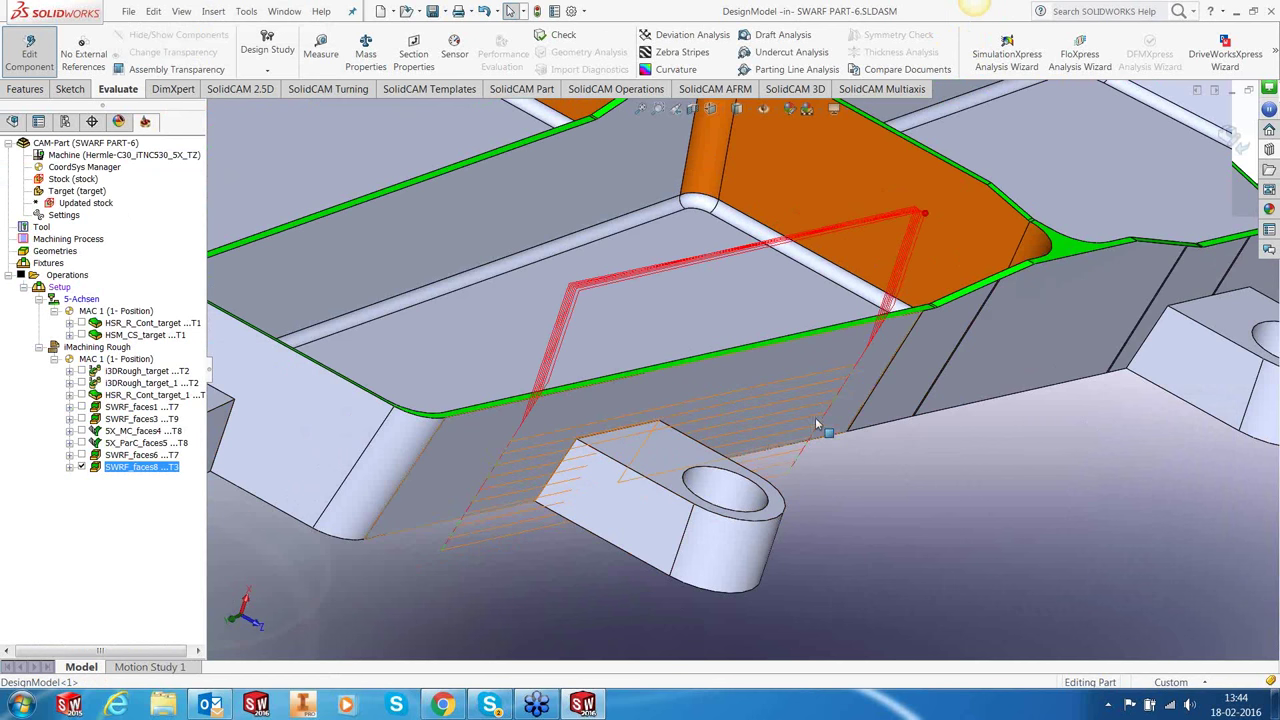
pyautogui.moveTo(838, 385); pyautogui.dragTo(745, 450, button='middle')
# Reopen the faces8 SWARF operation and set its first entry to Use Lead-In and its last exit to Use Lead-Out.
pyautogui.rightClick(158, 470)
pyautogui.click(238, 159)
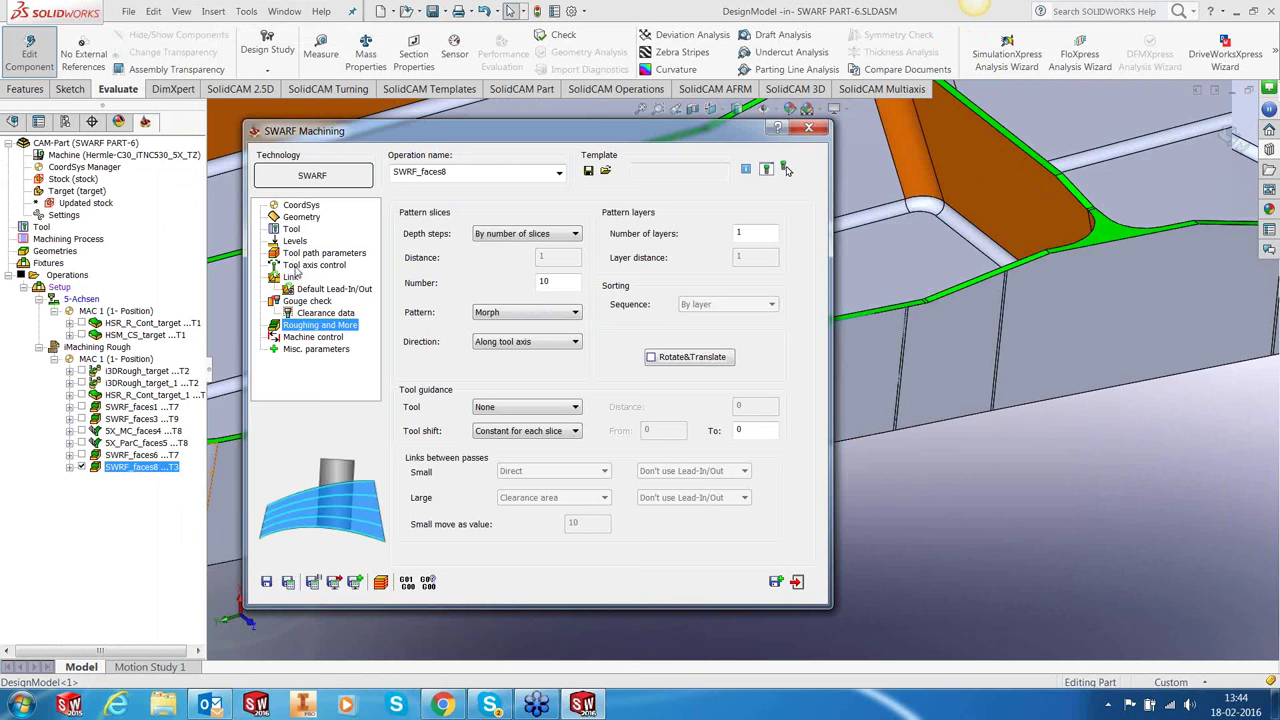
pyautogui.click(290, 278)
pyautogui.click(676, 251)
pyautogui.click(688, 275)
pyautogui.click(676, 365)
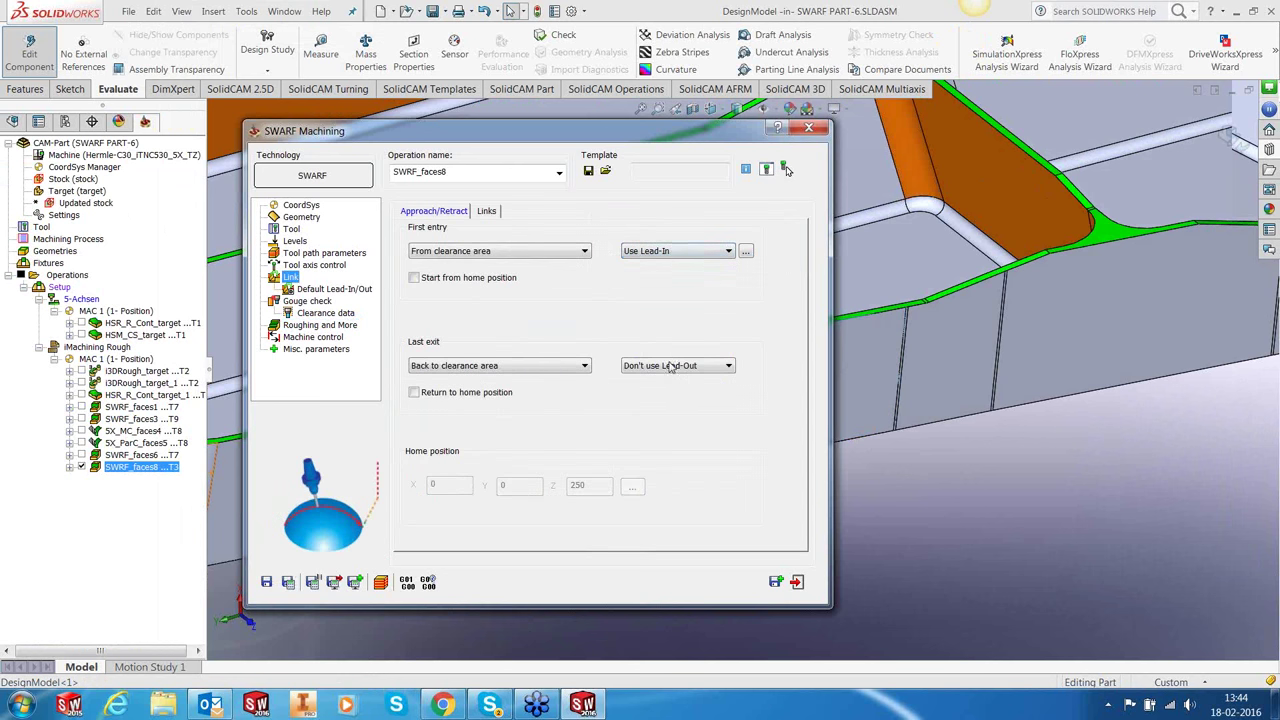
pyautogui.click(680, 389)
# Set the large links between slices to Use Lead-In/Out, recalculate the tool path and close the operation.
pyautogui.click(486, 211)
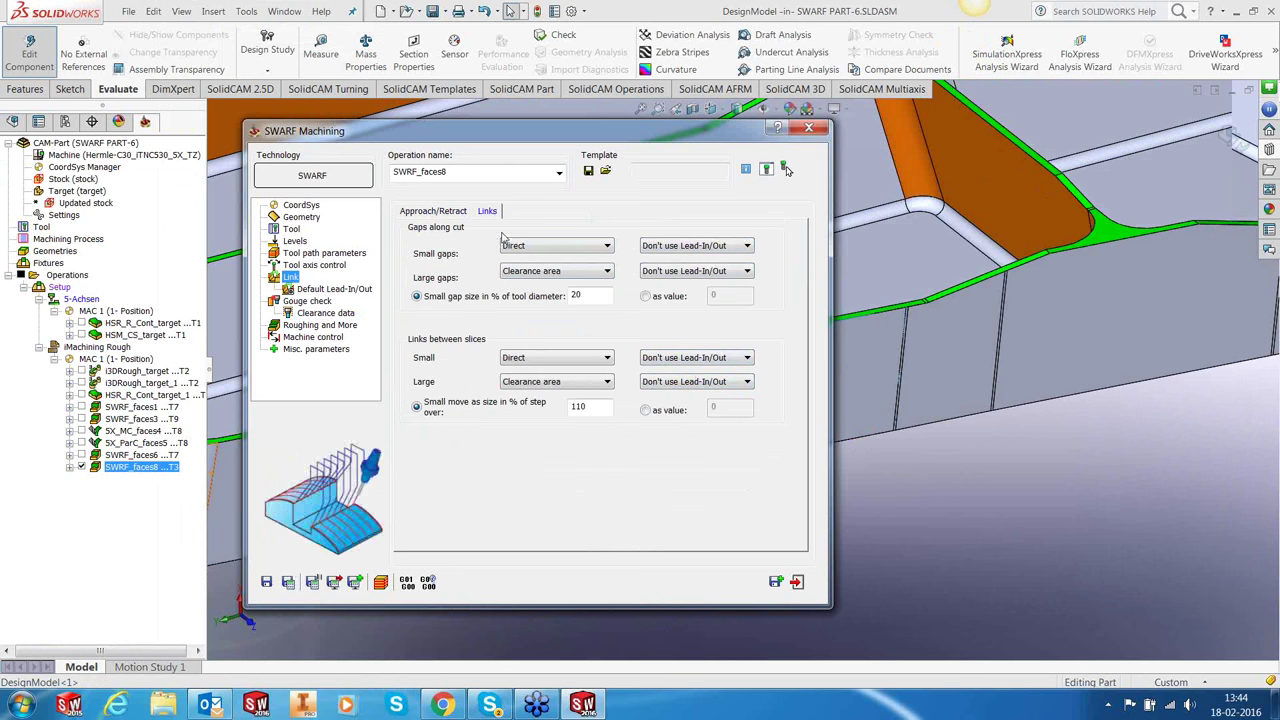
pyautogui.click(704, 381)
pyautogui.click(712, 416)
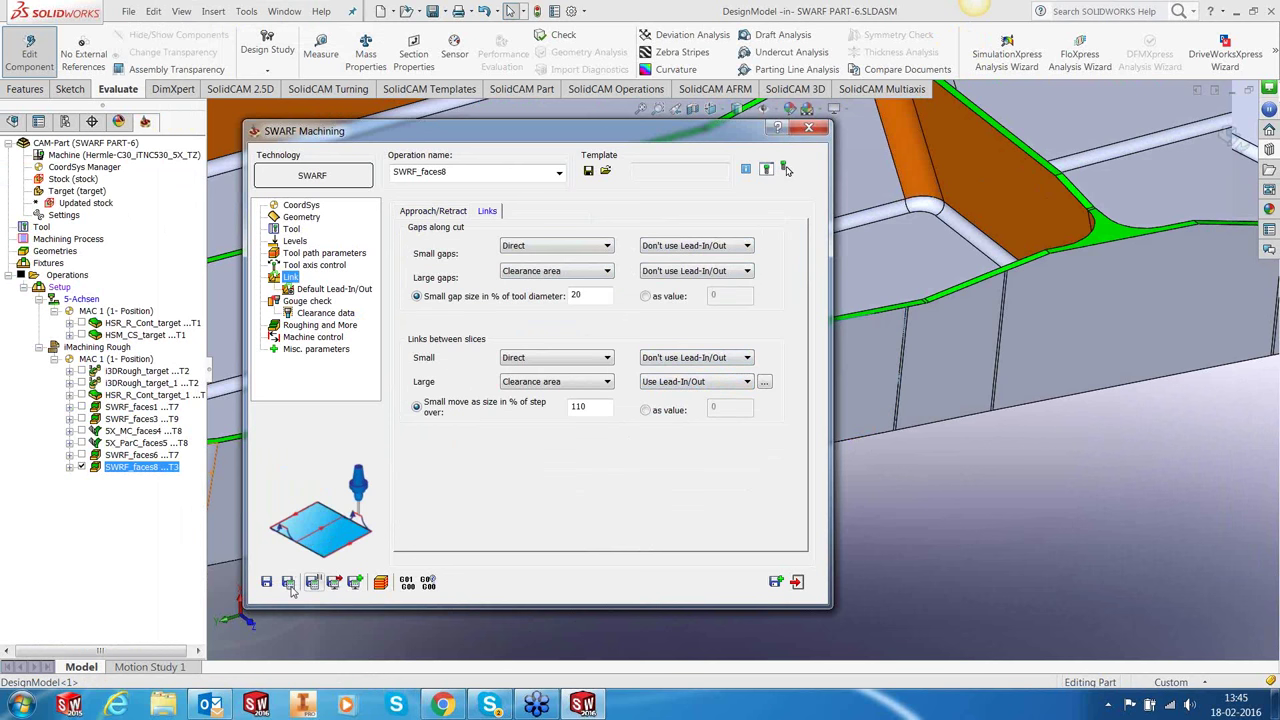
pyautogui.click(288, 581)
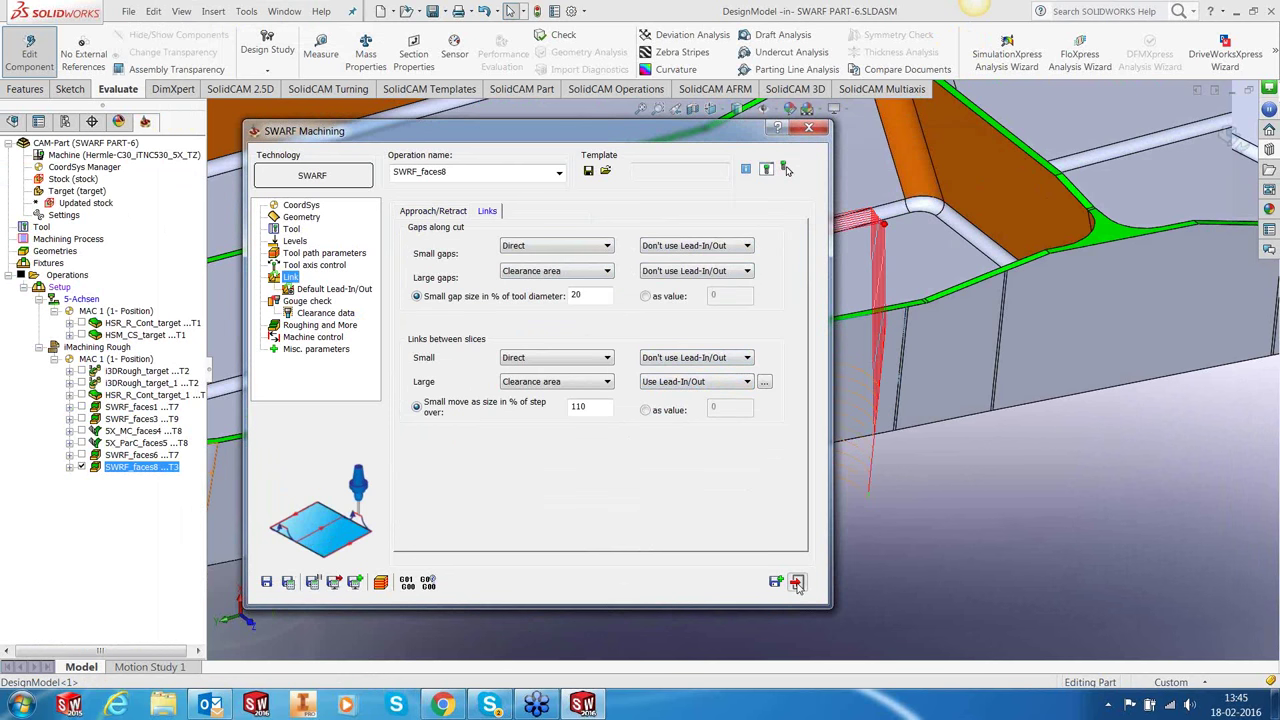
pyautogui.click(794, 580)
# Inspect the faces8 tool path's lead arcs around the mounting lug from several angles, and hide the path.
pyautogui.moveTo(716, 414); pyautogui.dragTo(567, 455, button='middle')
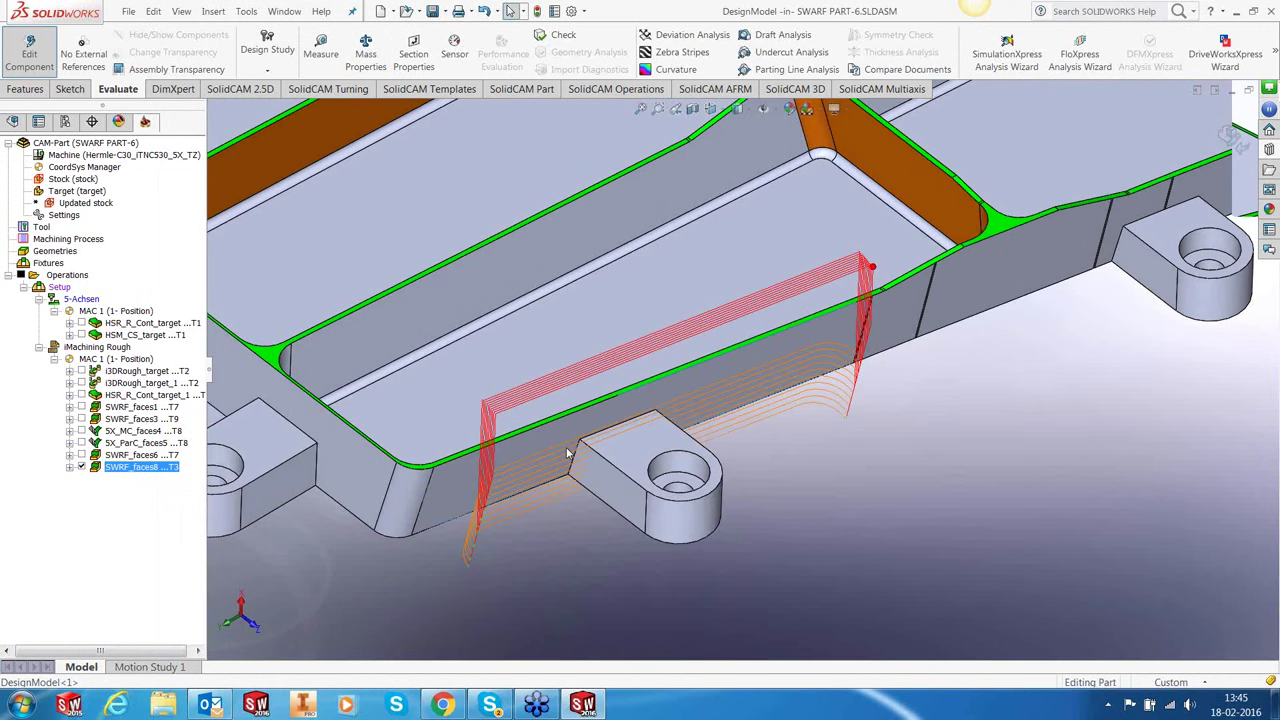
pyautogui.scroll(5, 567, 454)
pyautogui.moveTo(883, 469)
pyautogui.mouseDown(button='middle')
pyautogui.moveTo(1167, 203)
pyautogui.moveTo(883, 469)
pyautogui.mouseUp(button='middle')
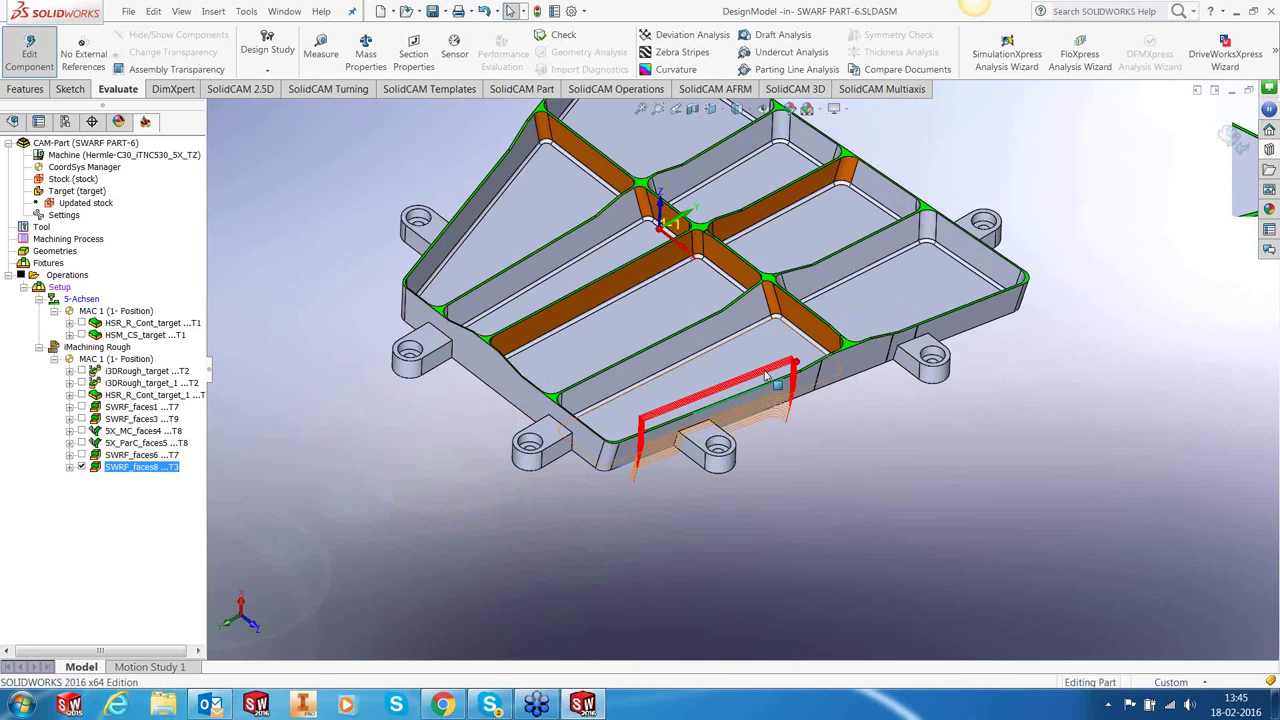
pyautogui.moveTo(984, 436); pyautogui.dragTo(848, 300, button='middle')
pyautogui.scroll(1, 845, 300)
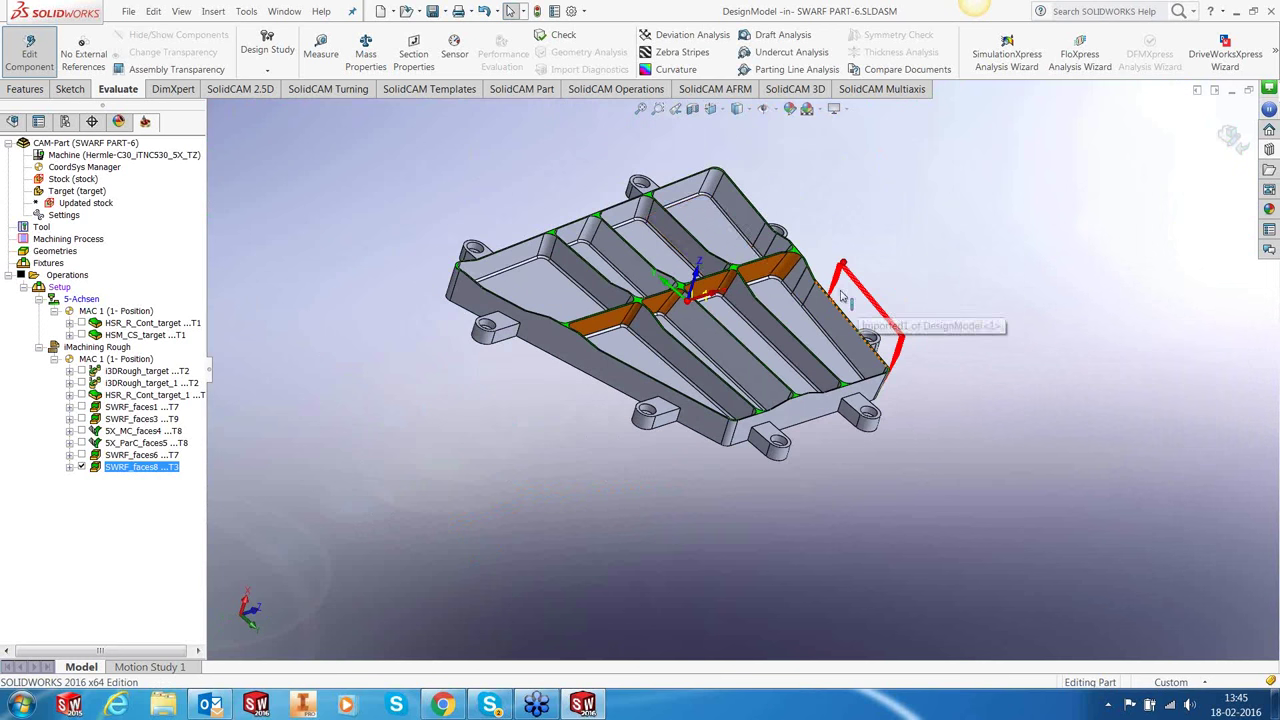
pyautogui.scroll(-2, 712, 288)
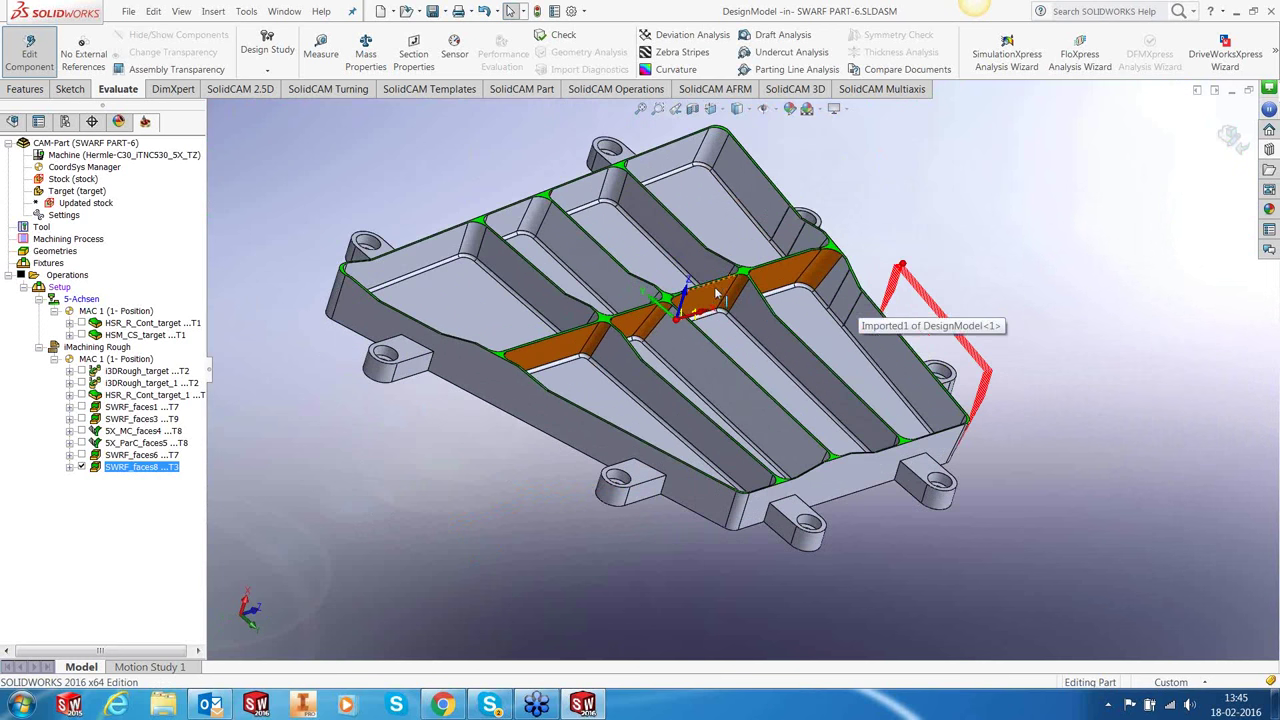
pyautogui.click(82, 467)
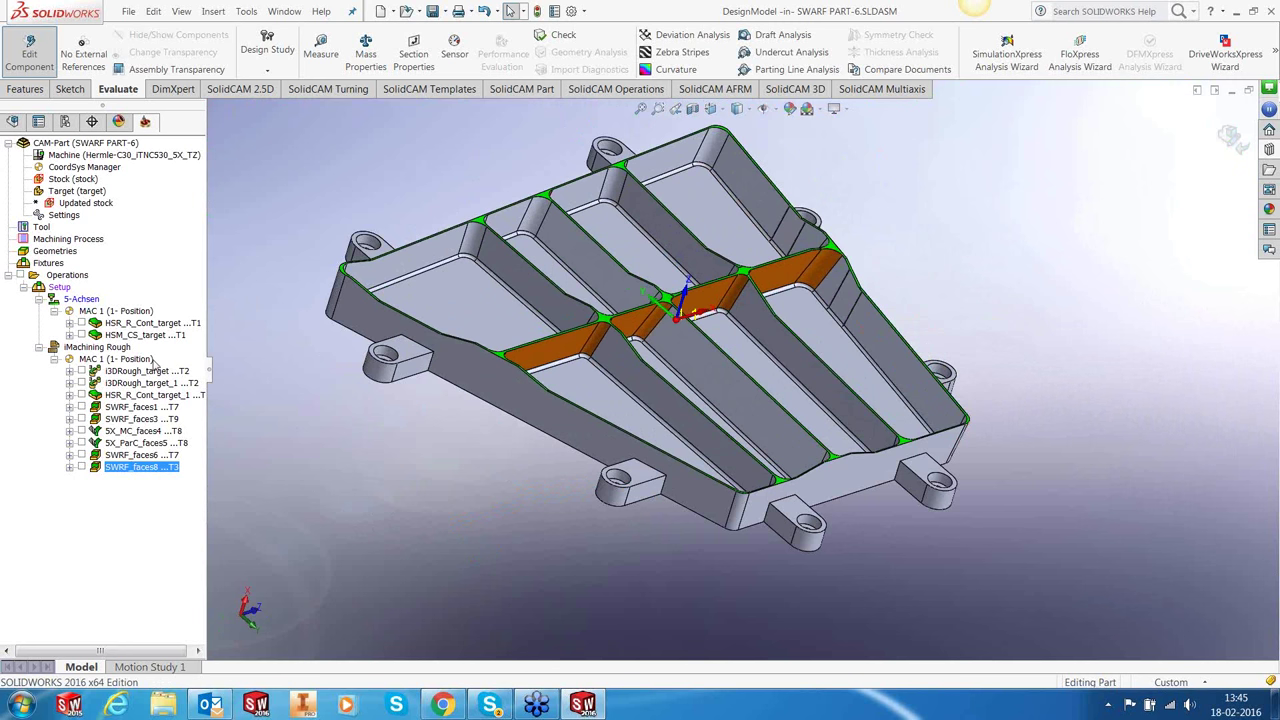
# Display the i3DRough_target and i3DRough_target_1 tool paths one after the other to review the roughing, and hide them.
pyautogui.click(80, 369)
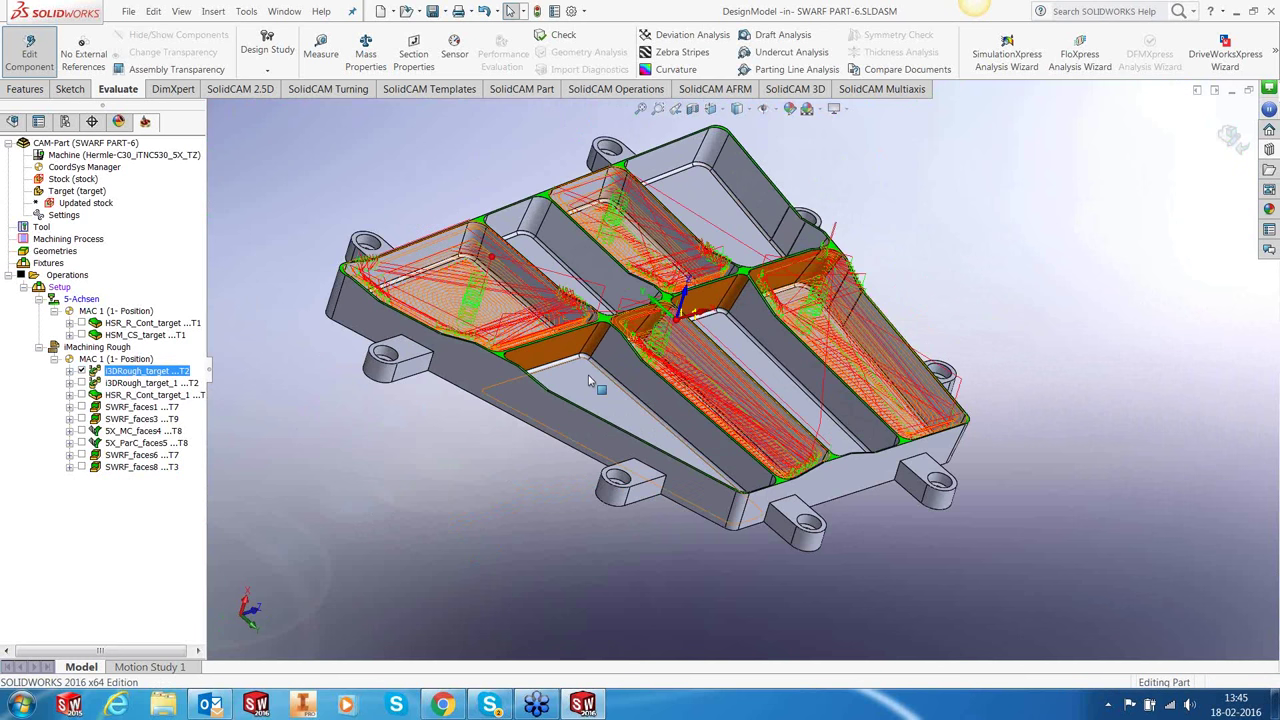
pyautogui.moveTo(590, 381); pyautogui.dragTo(760, 265, button='middle')
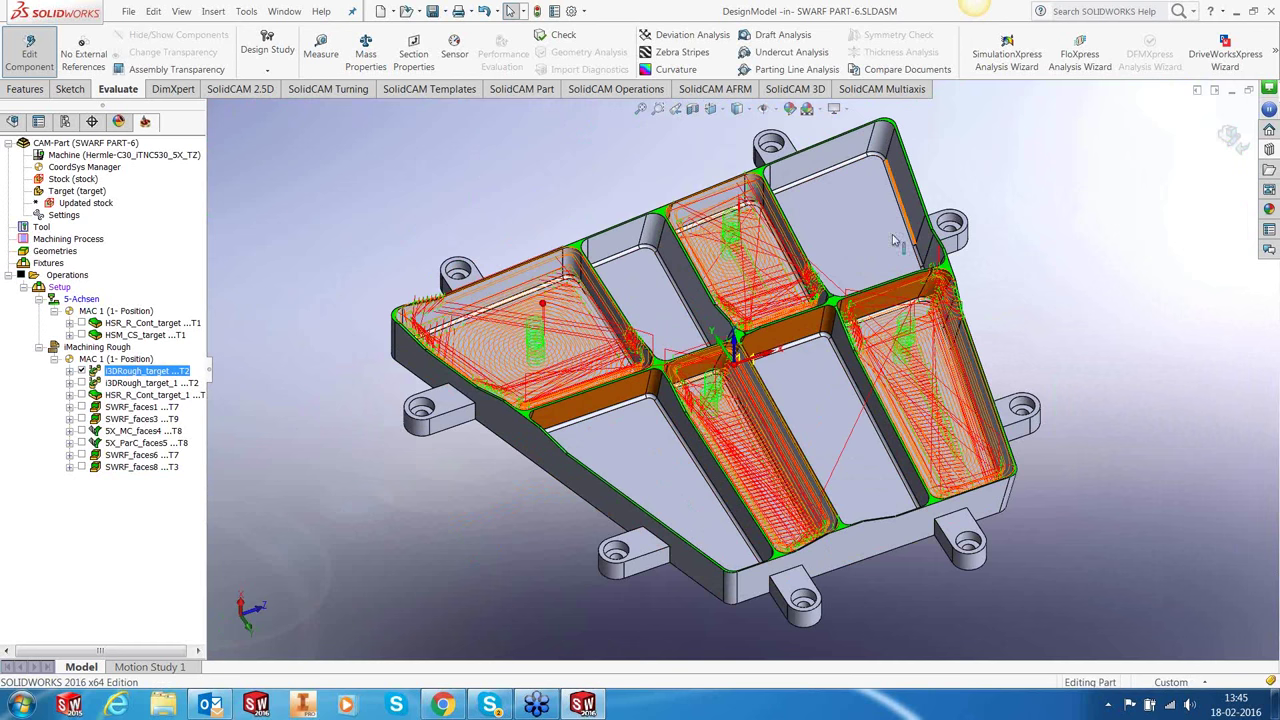
pyautogui.click(81, 371)
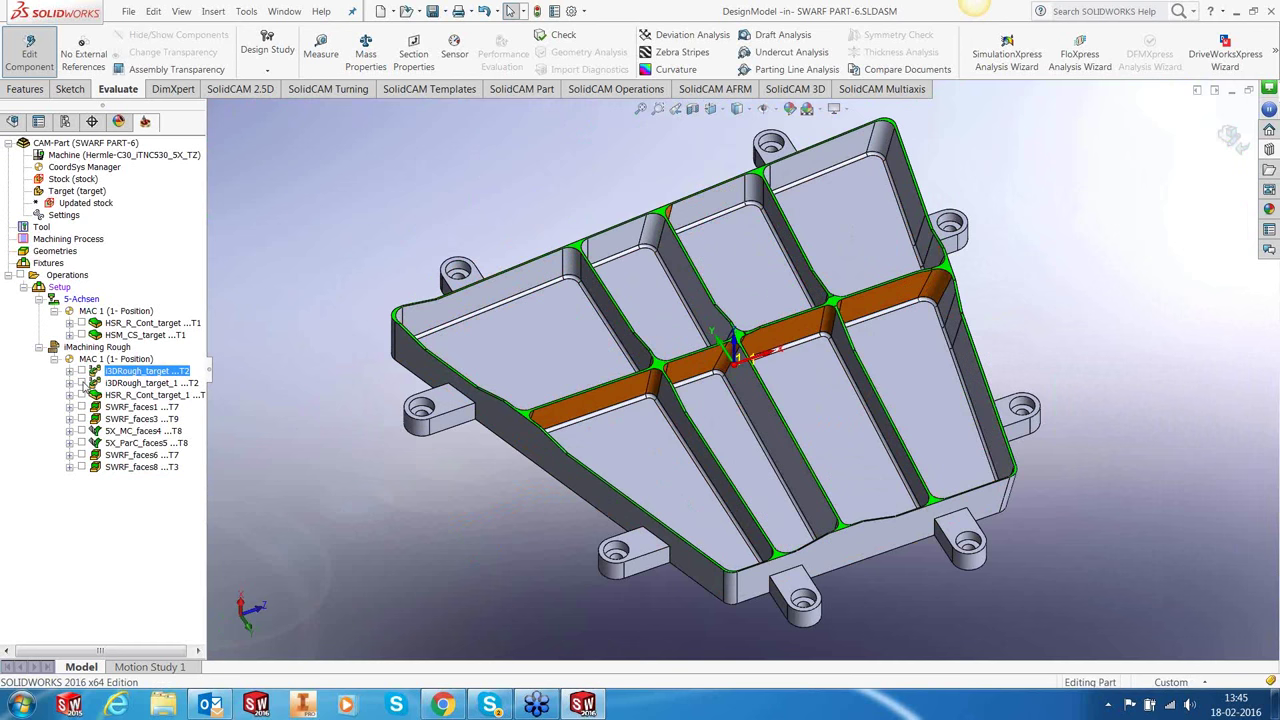
pyautogui.click(81, 383)
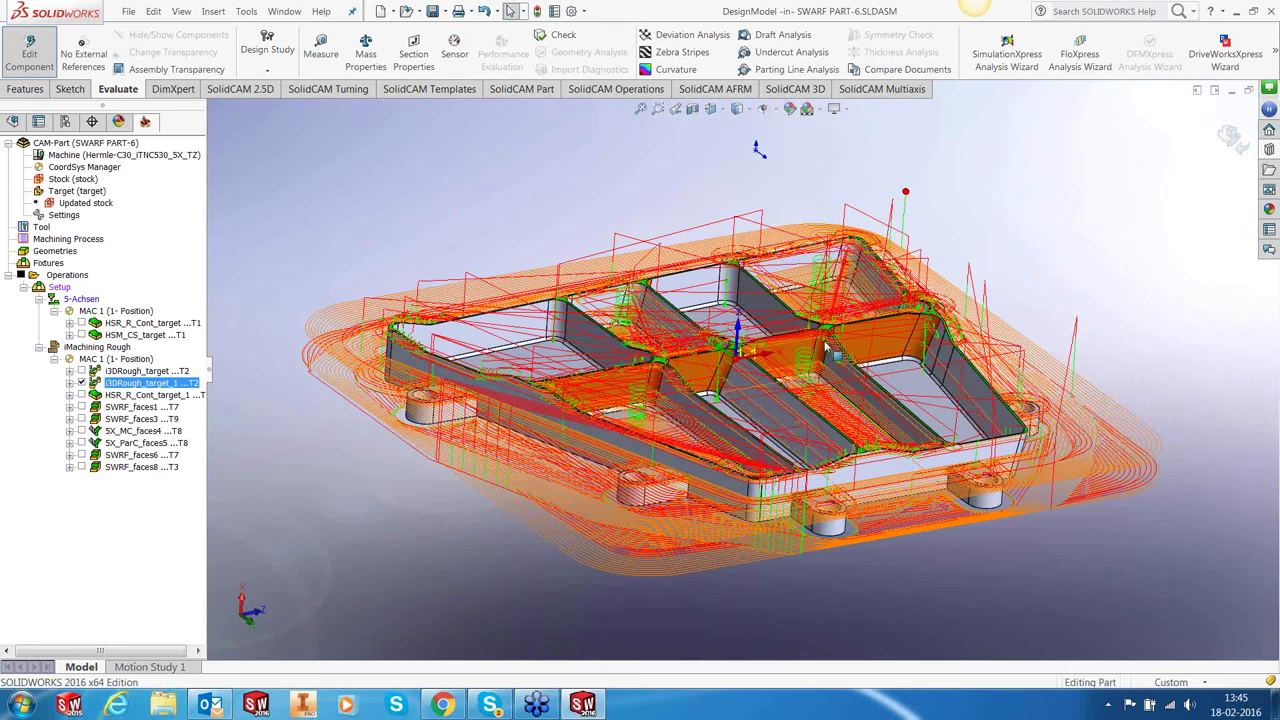
pyautogui.click(81, 383)
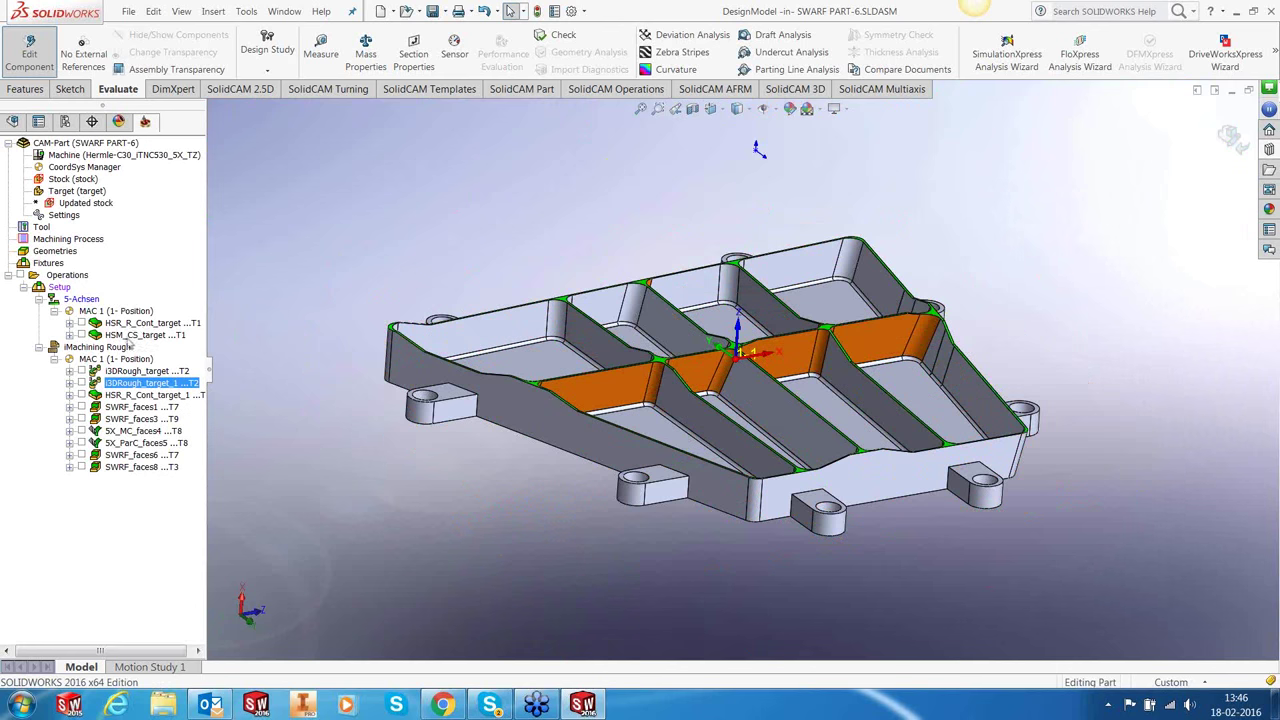
# Simulate all operations in SolidVerify, pausing during the pocket roughing and resuming playback.
pyautogui.rightClick(77, 280)
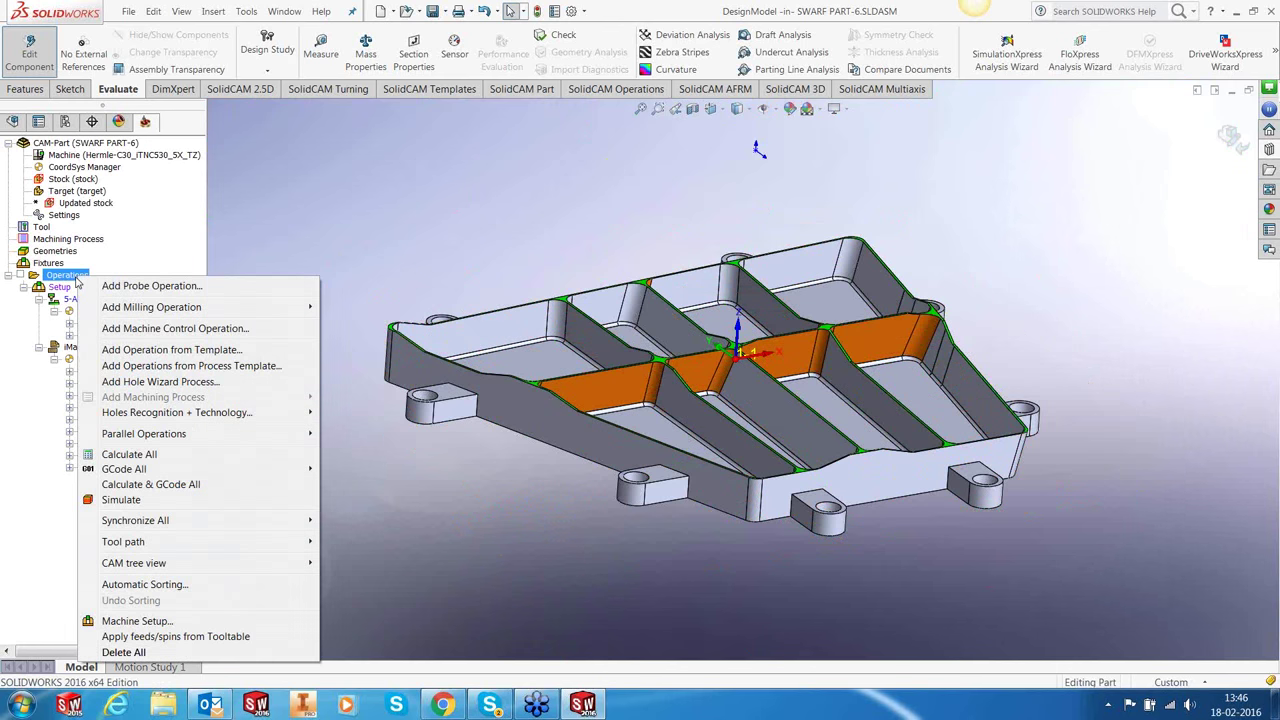
pyautogui.click(100, 499)
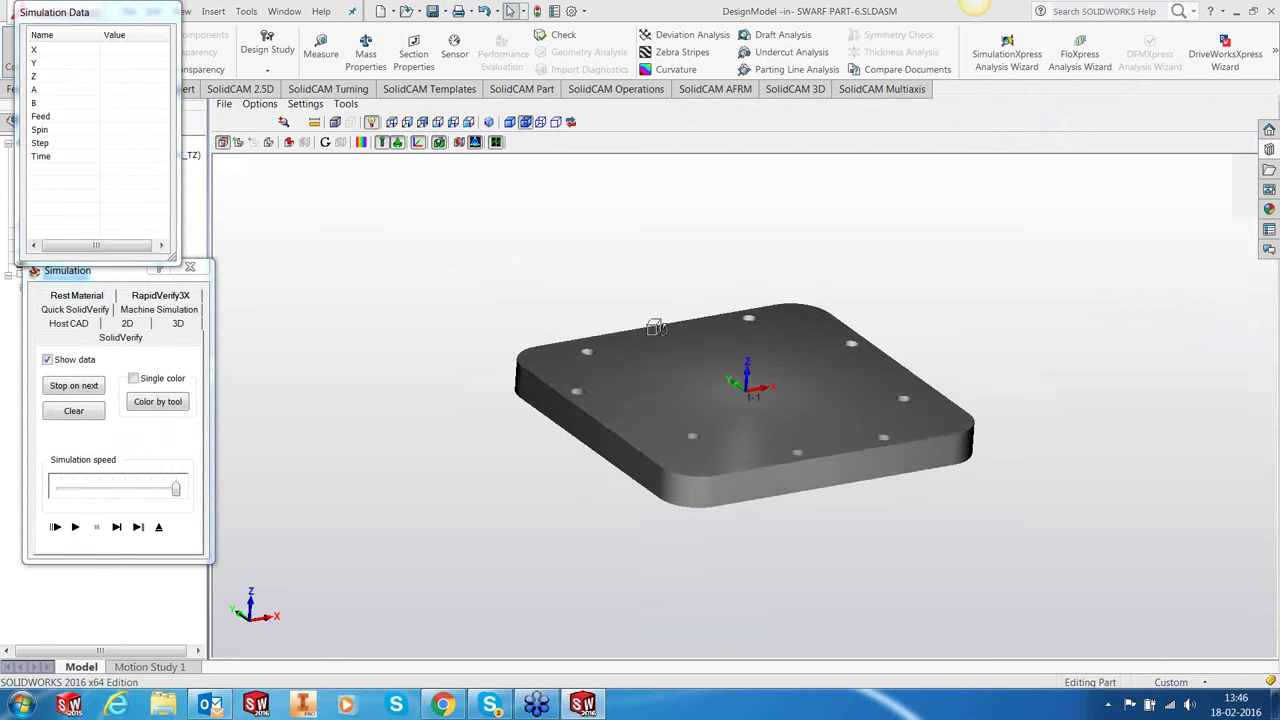
pyautogui.scroll(3, 726, 367)
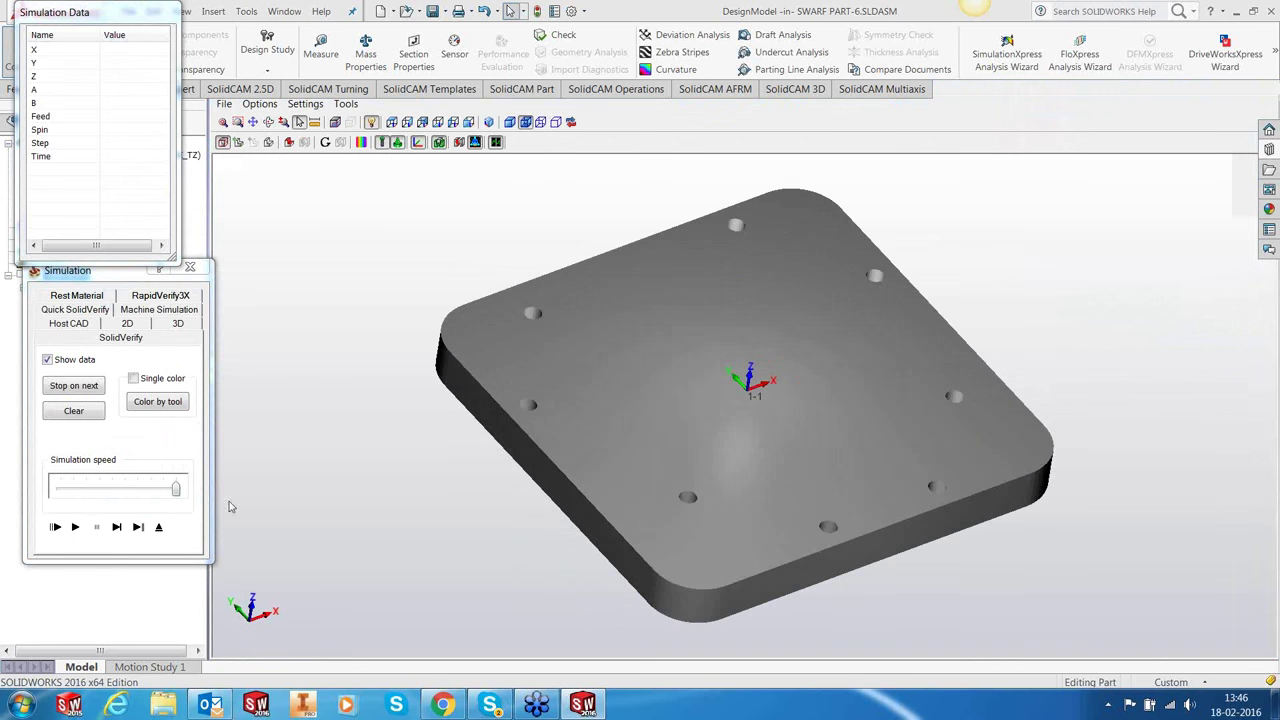
pyautogui.click(75, 527)
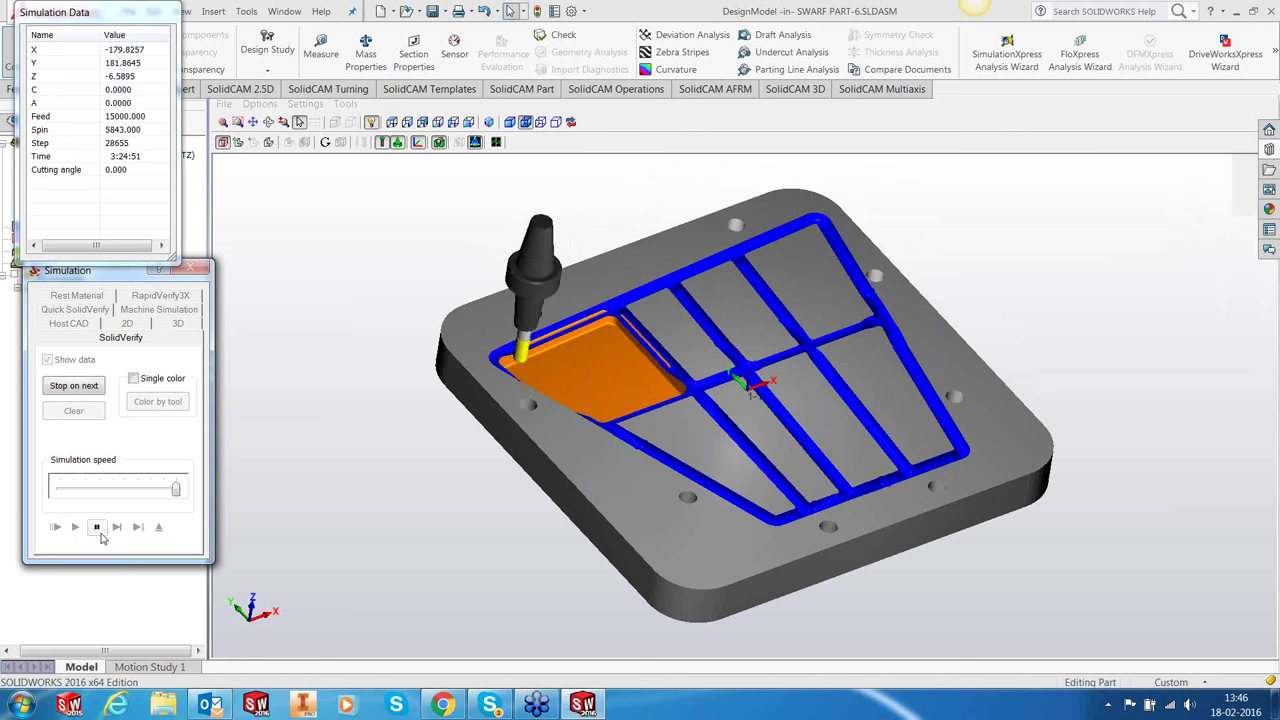
pyautogui.click(96, 527)
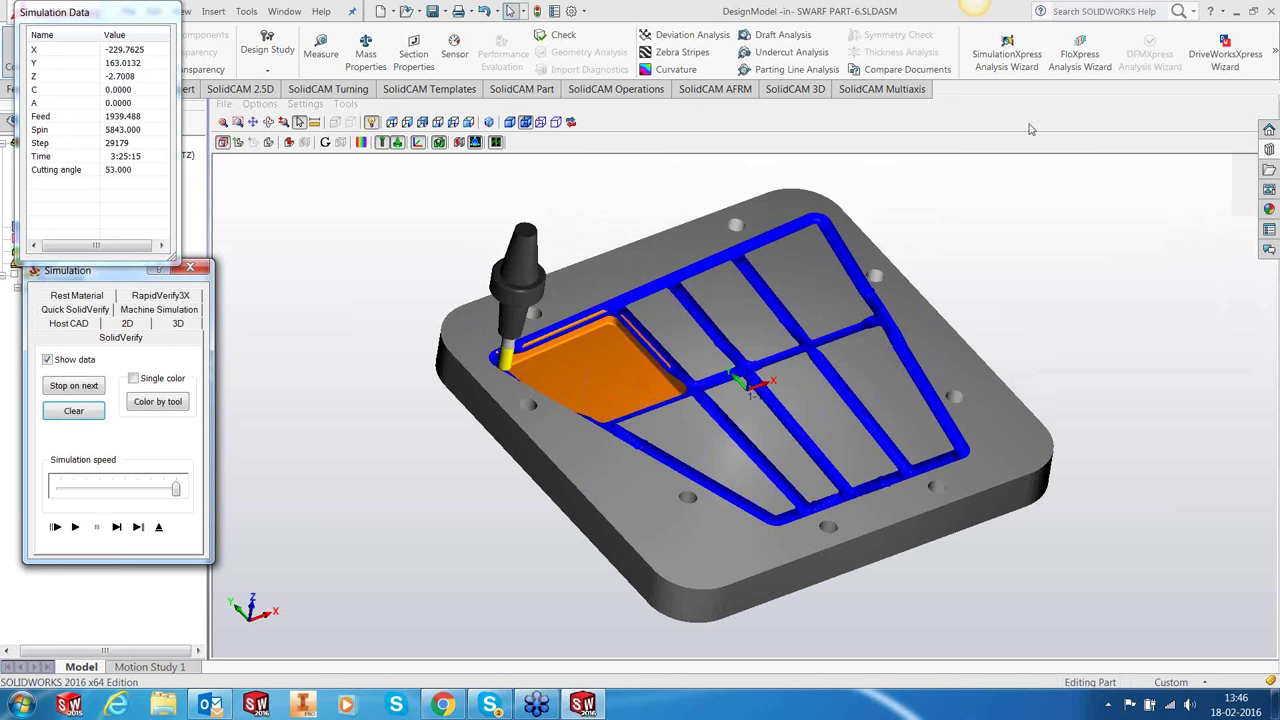
pyautogui.click(1265, 34)
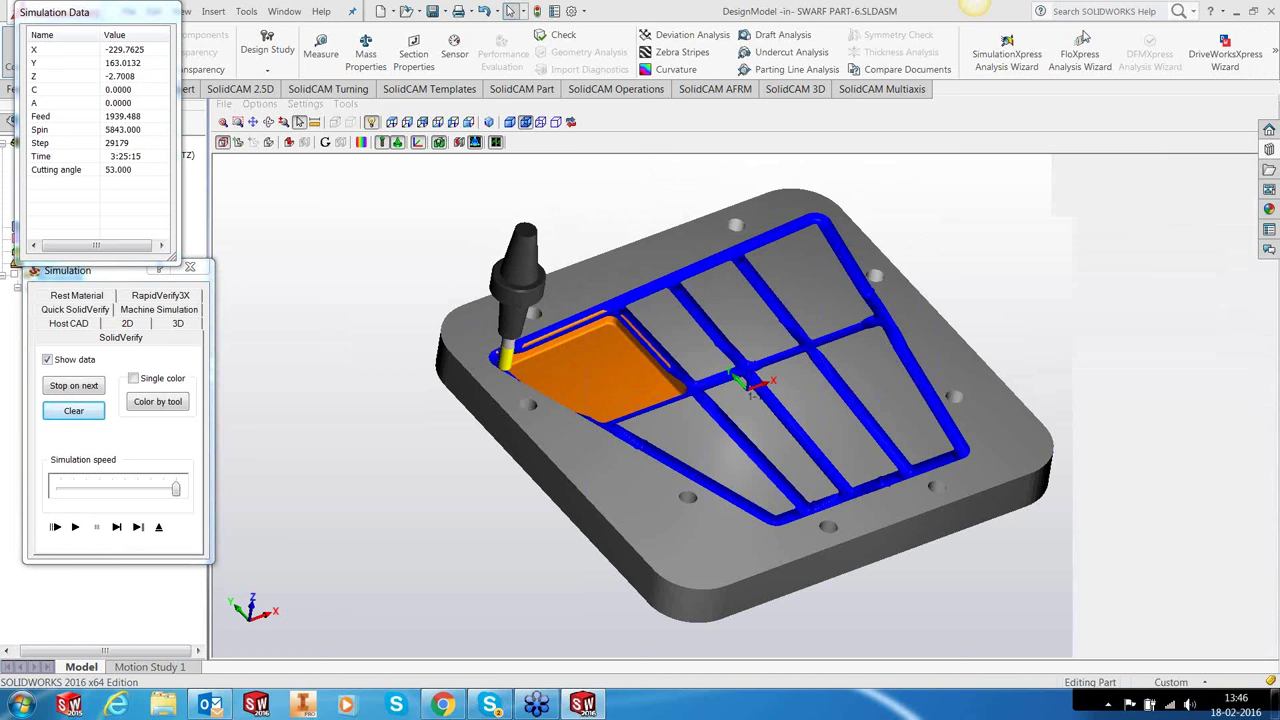
pyautogui.click(76, 528)
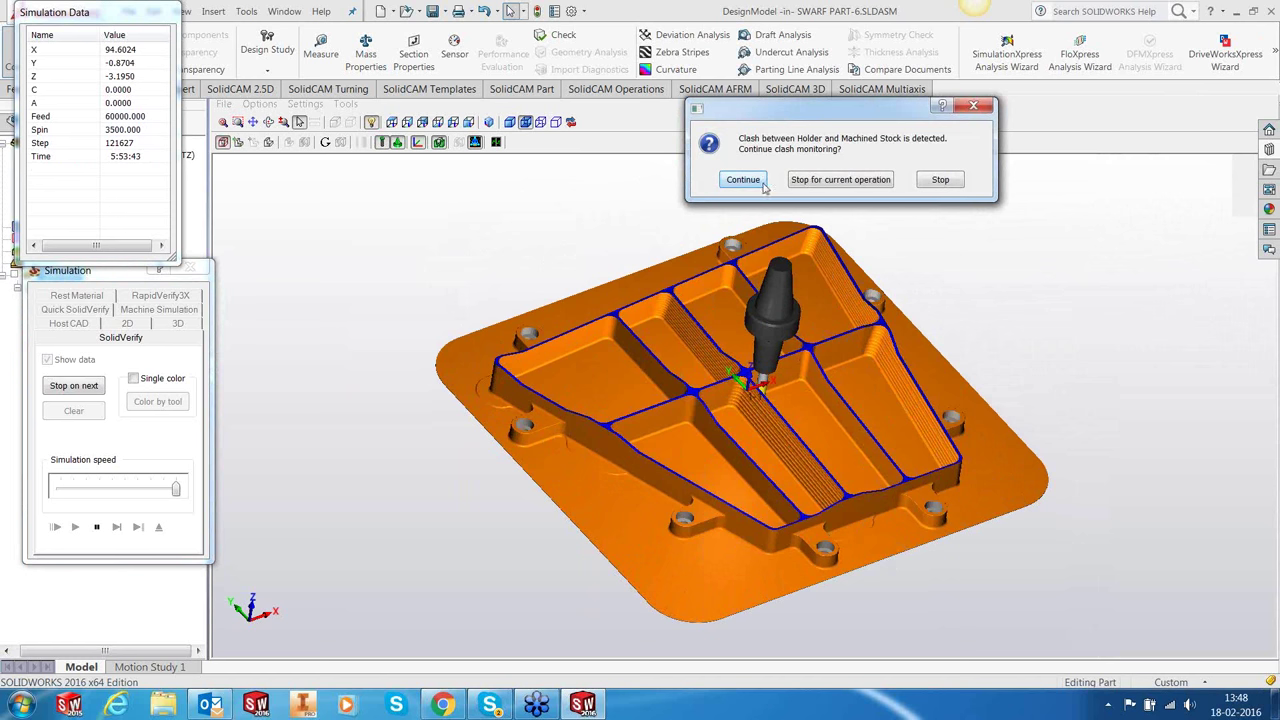
# Stop holder clash monitoring for the current operation, decline rapid-move crash checking, and advance the simulation step by step.
pyautogui.click(804, 180)
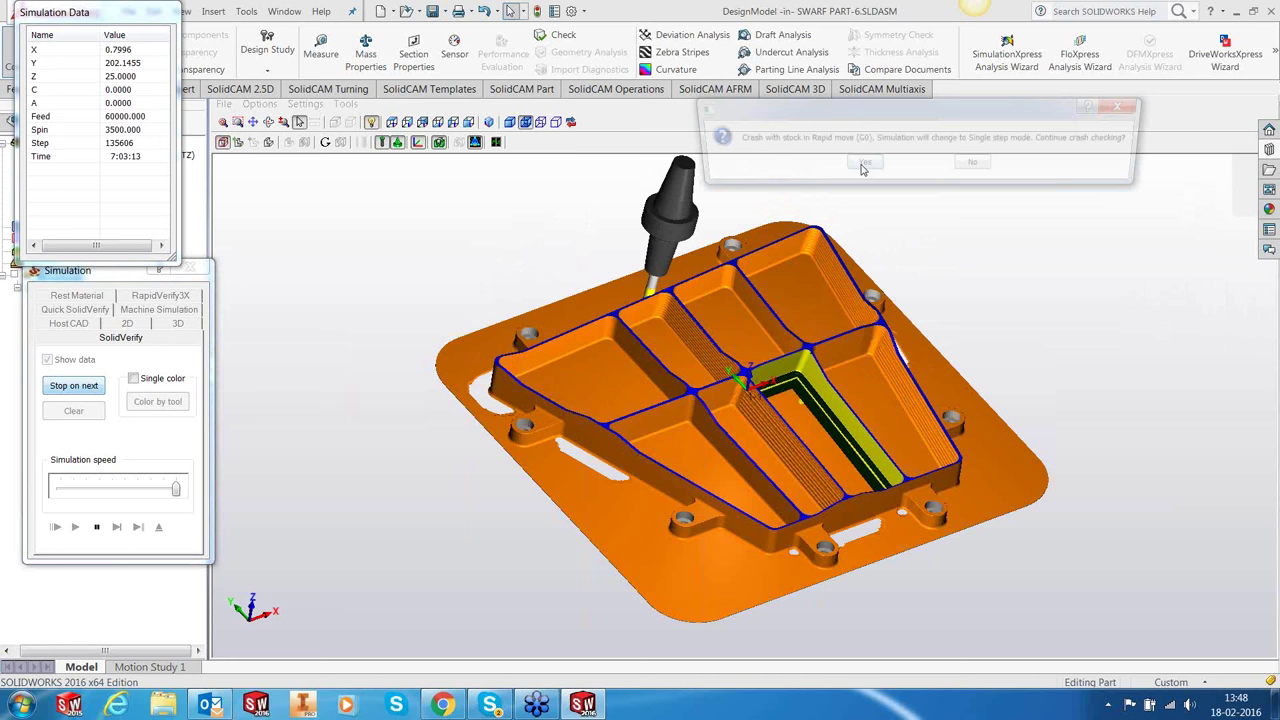
pyautogui.click(975, 165)
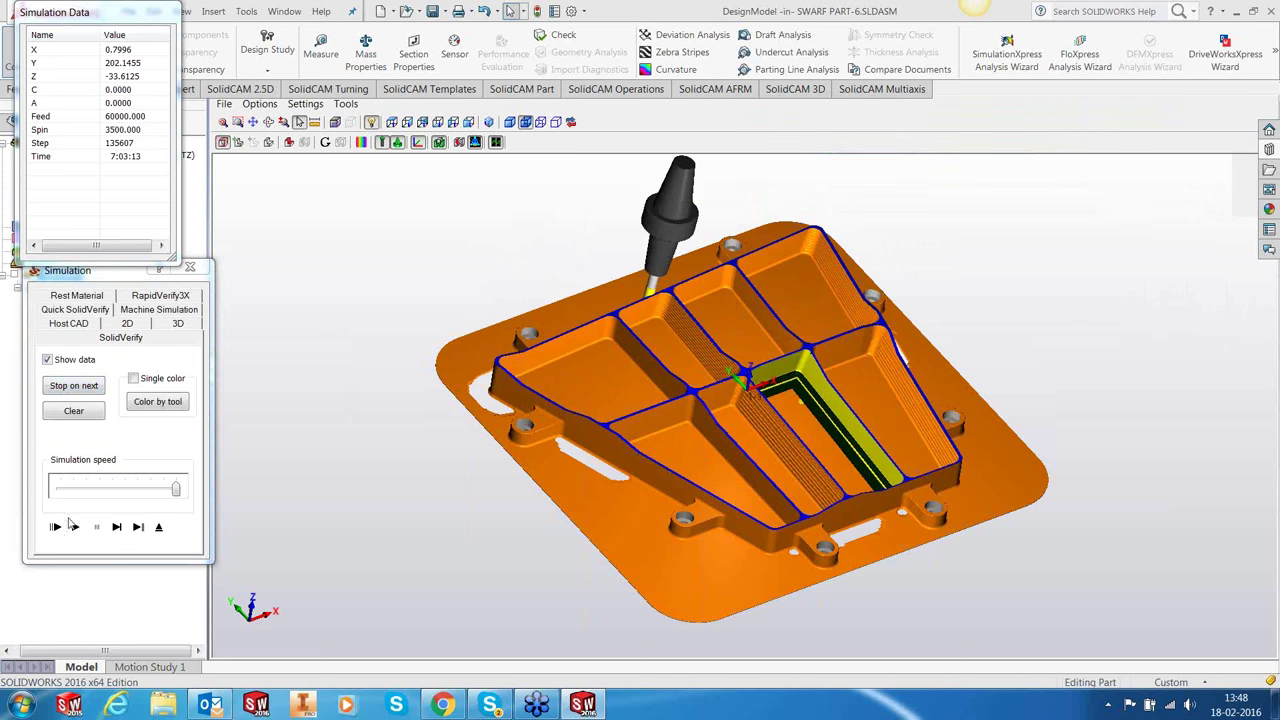
pyautogui.click(116, 527)
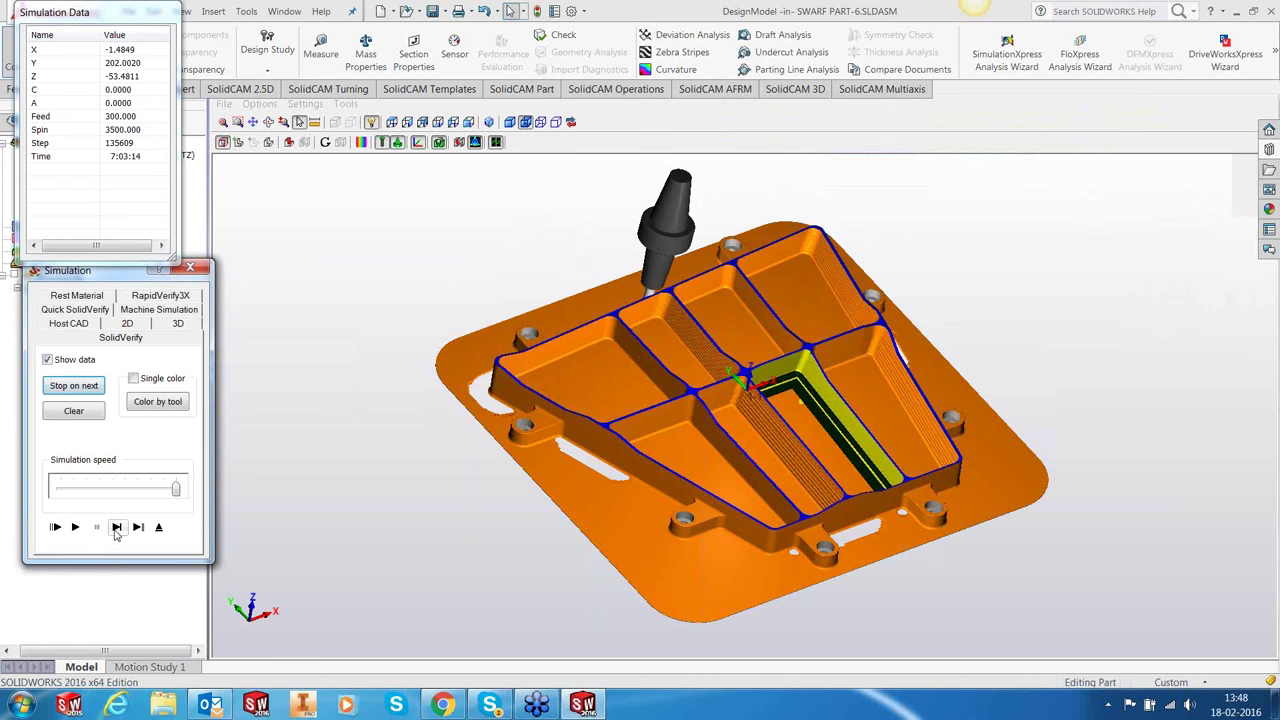
pyautogui.click(116, 531)
pyautogui.press('Return')
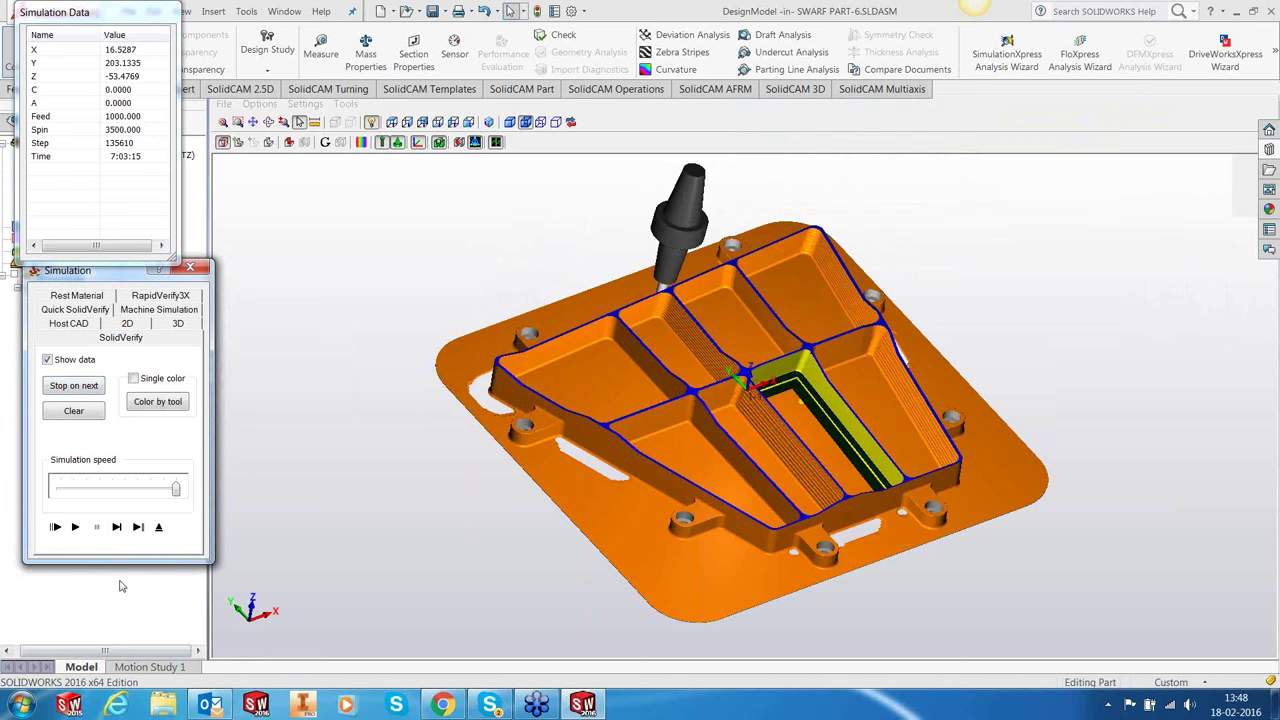
pyautogui.click(116, 527)
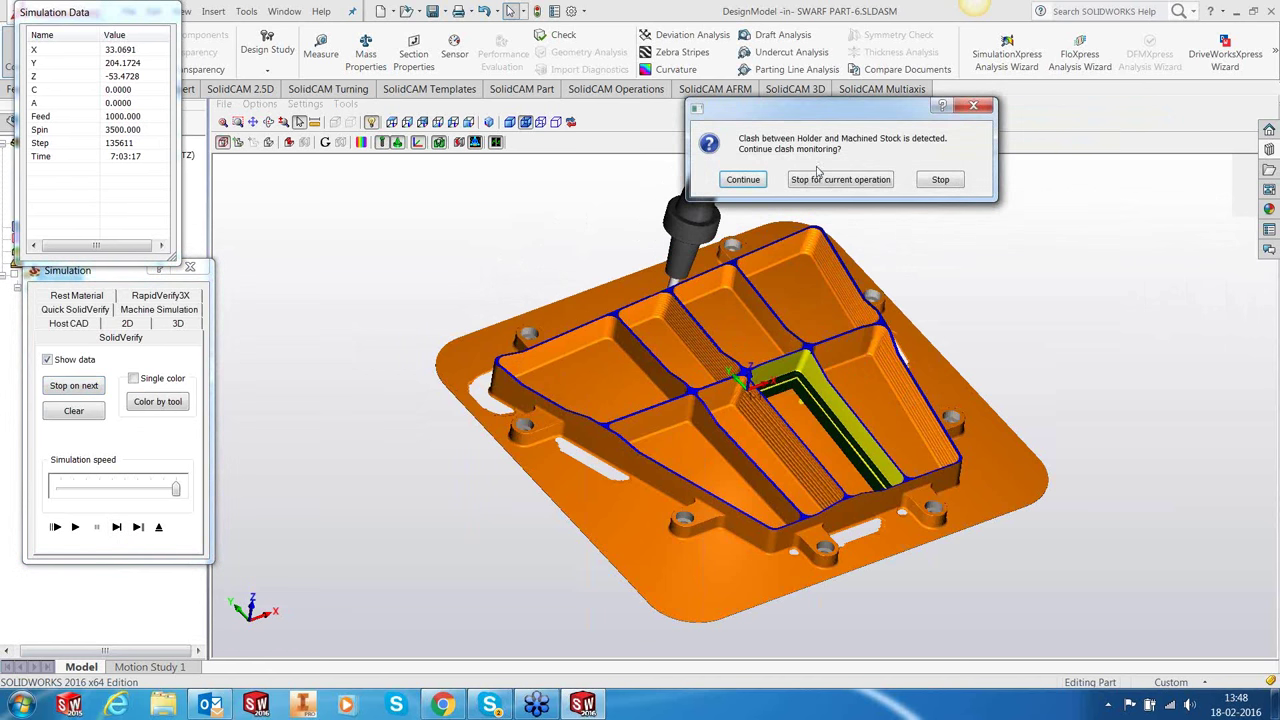
# Continue clash monitoring while advancing the simulation, stop the monitoring at the next holder clash, and exit the simulation after advancing further.
pyautogui.click(727, 183)
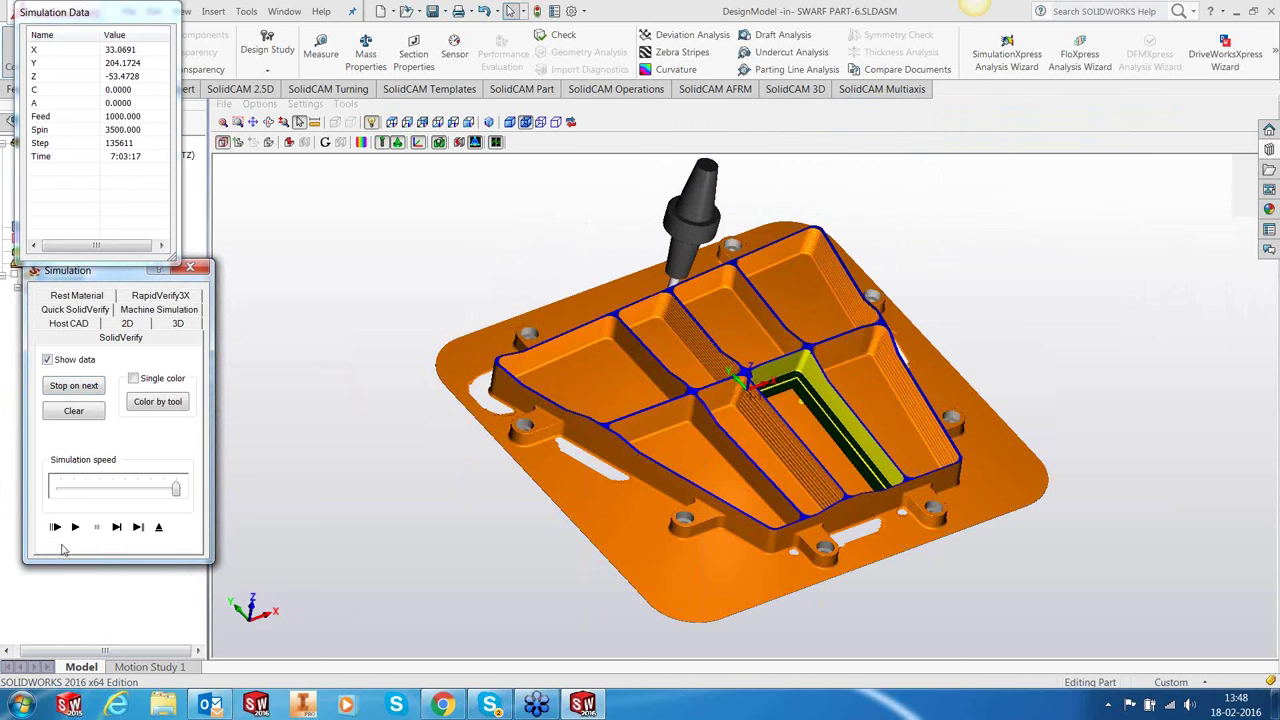
pyautogui.click(116, 527)
pyautogui.press('Return')
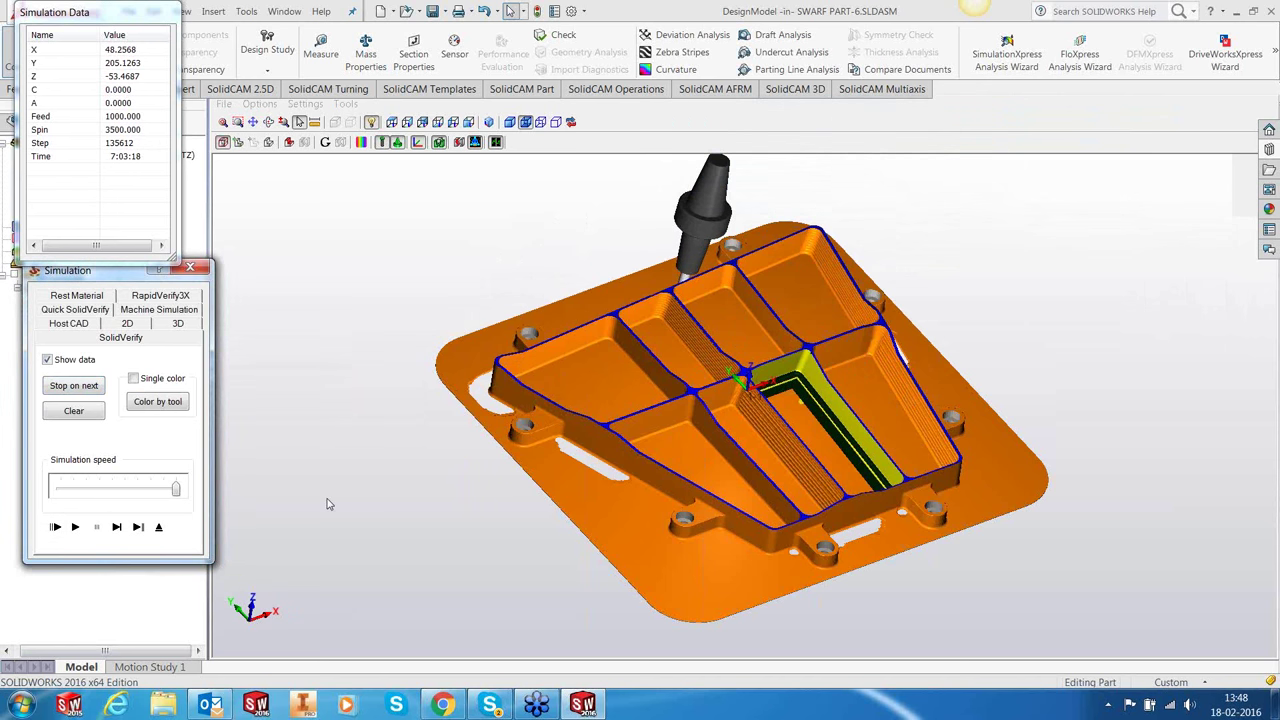
pyautogui.click(117, 528)
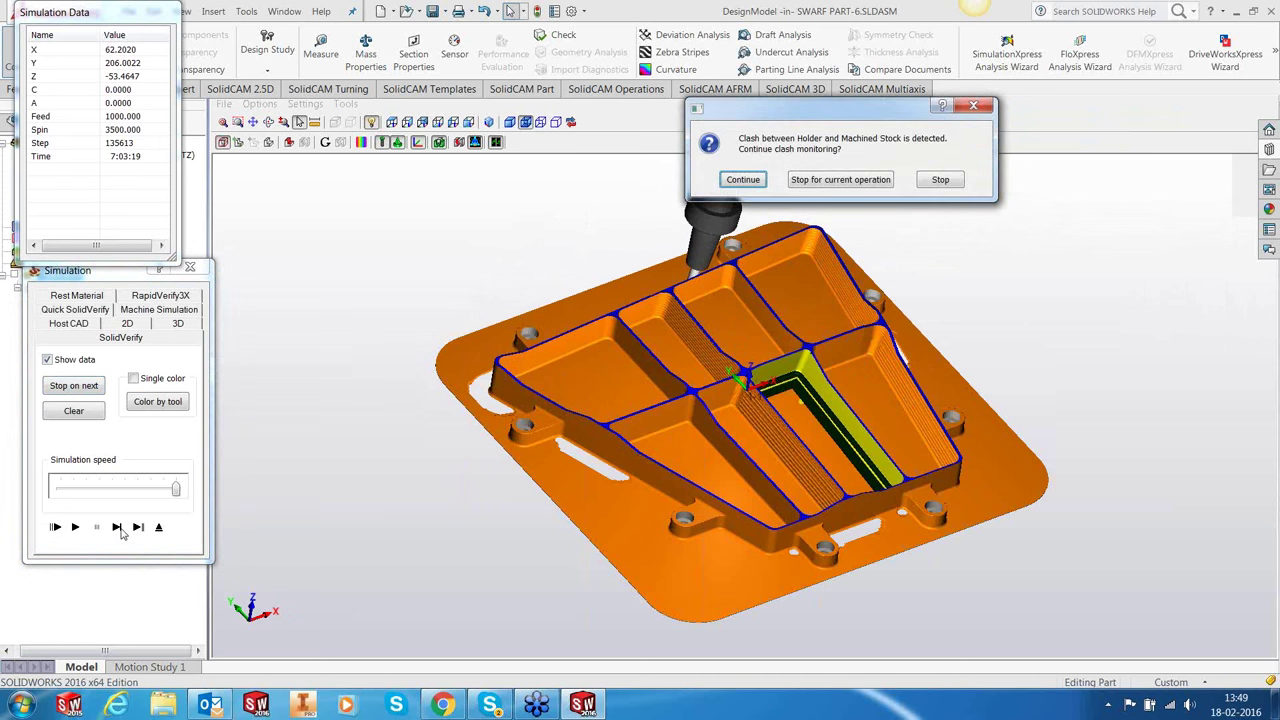
pyautogui.click(940, 180)
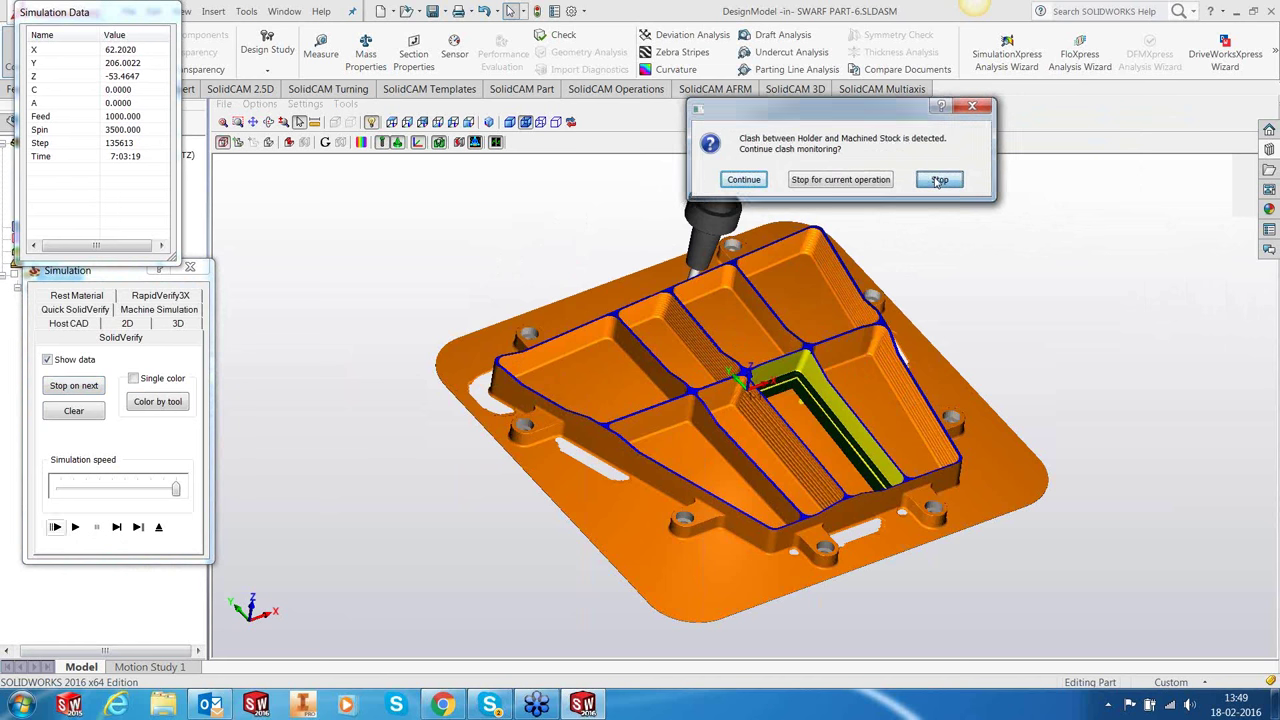
pyautogui.click(117, 527)
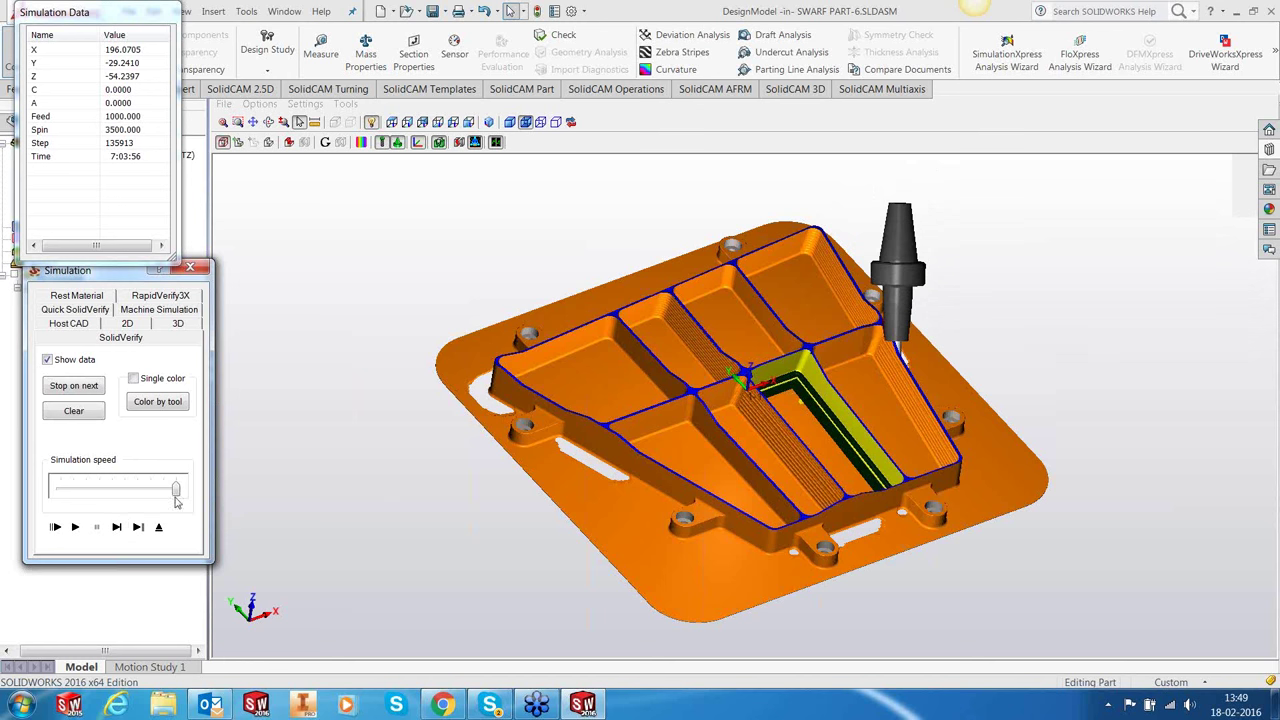
pyautogui.click(158, 527)
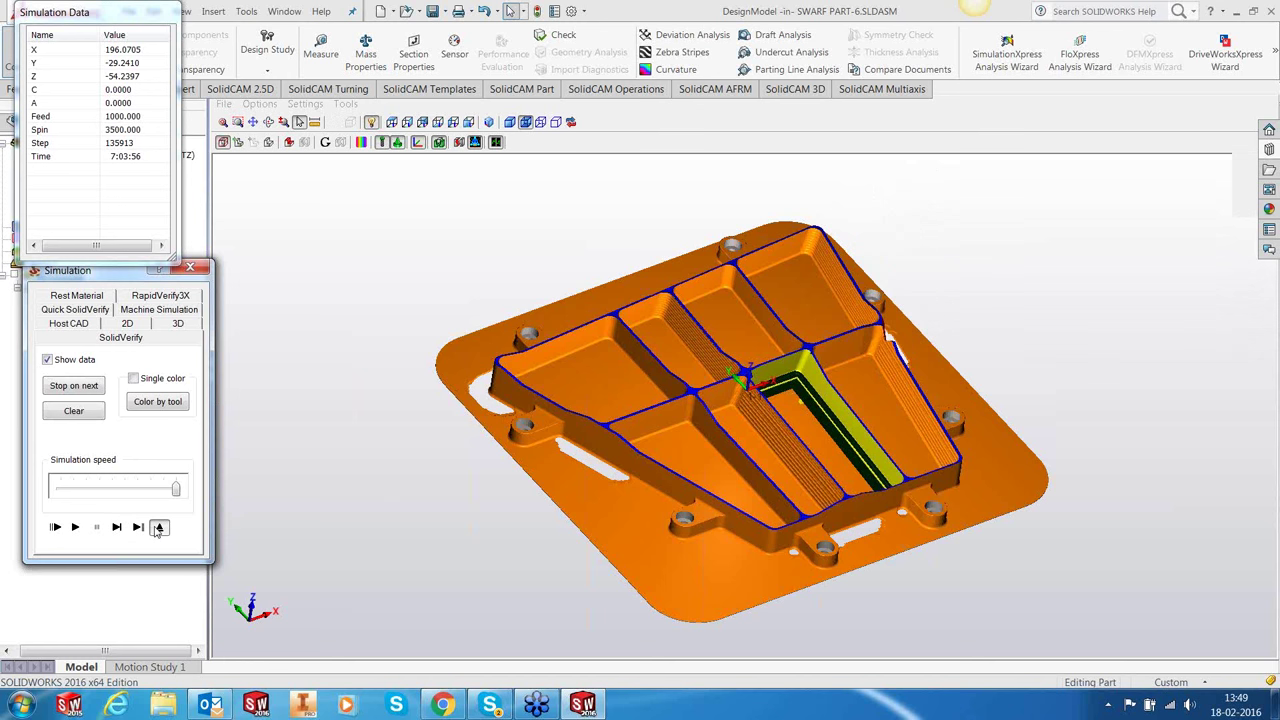
# Display the SWRF_faces6 tool path and examine its passes along the outer walls between the mounting lugs.
pyautogui.moveTo(622, 452); pyautogui.dragTo(540, 384, button='middle')
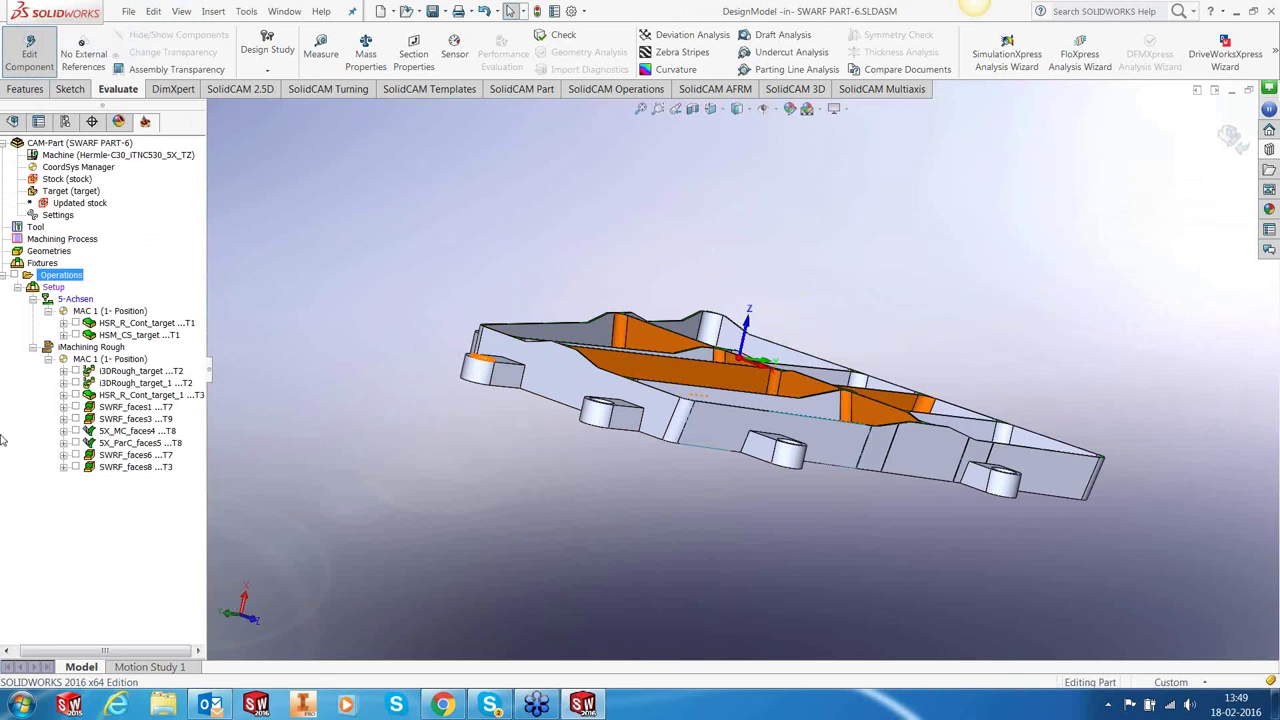
pyautogui.click(76, 456)
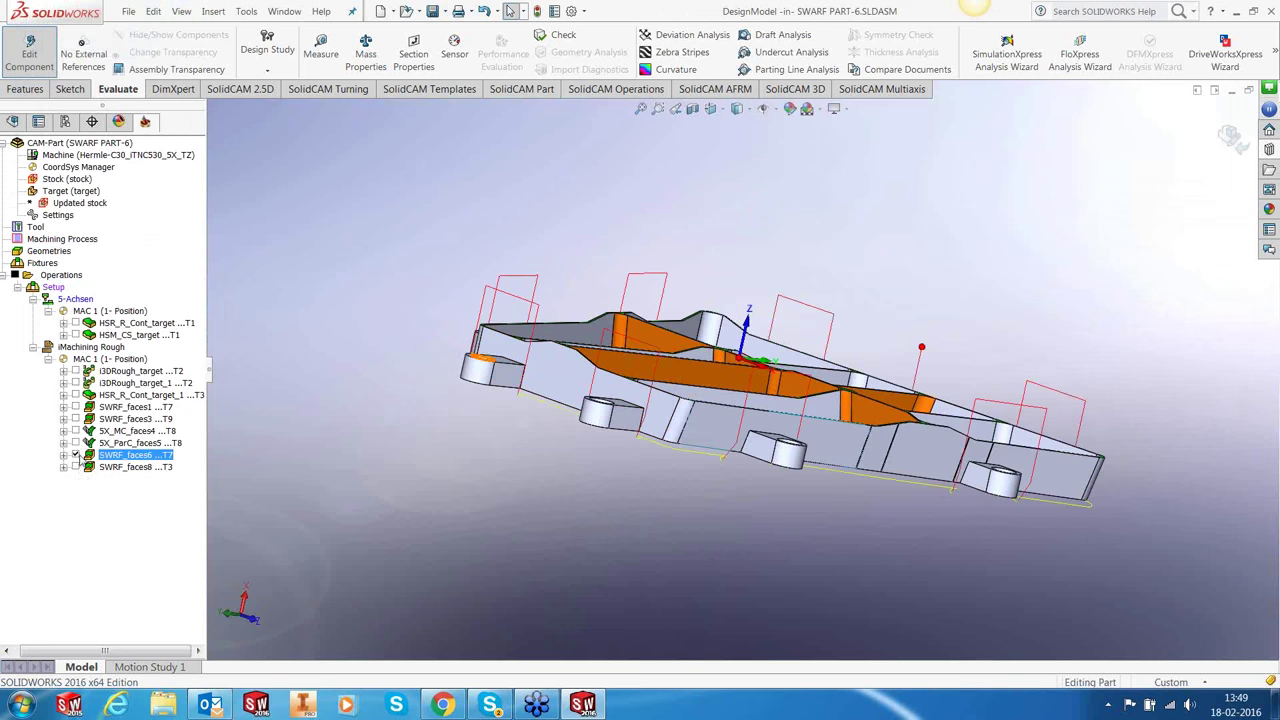
pyautogui.moveTo(925, 482); pyautogui.dragTo(878, 461, button='middle')
pyautogui.scroll(-2, 921, 445)
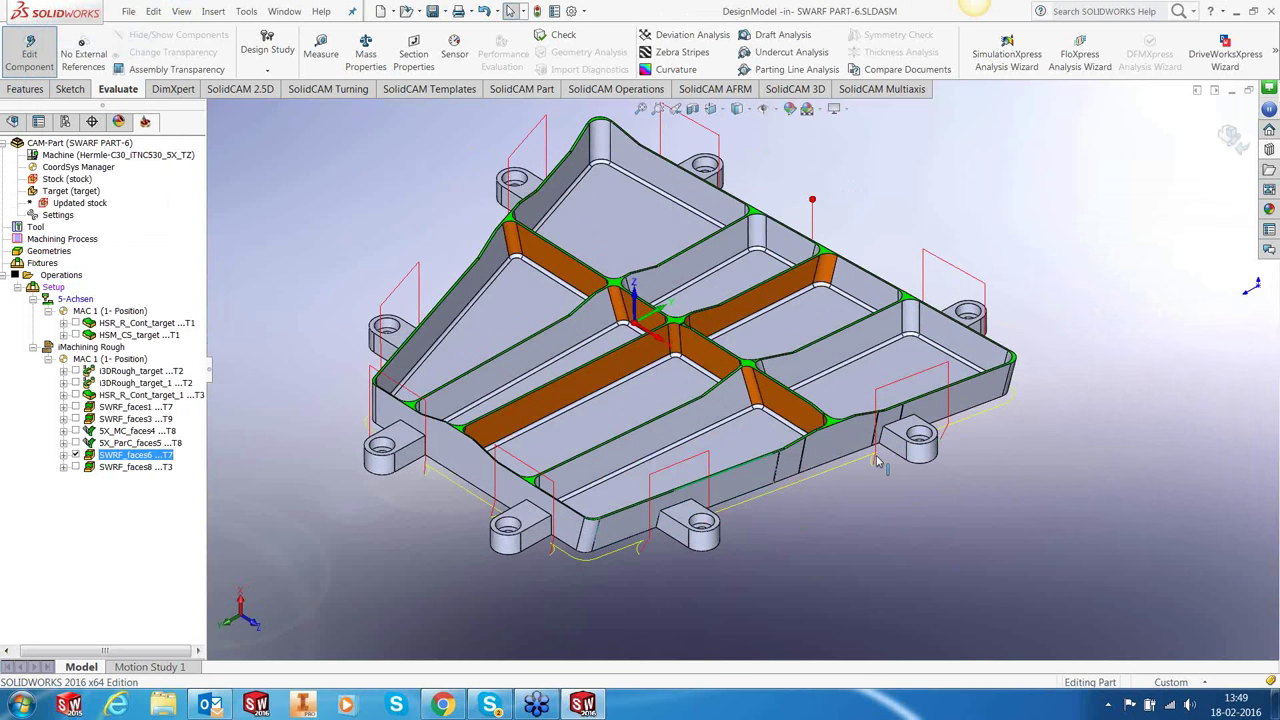
# Examine the SWRF_faces6 tool path along the outer wall between the mounting lugs and hide its display.
pyautogui.scroll(-3, 878, 462)
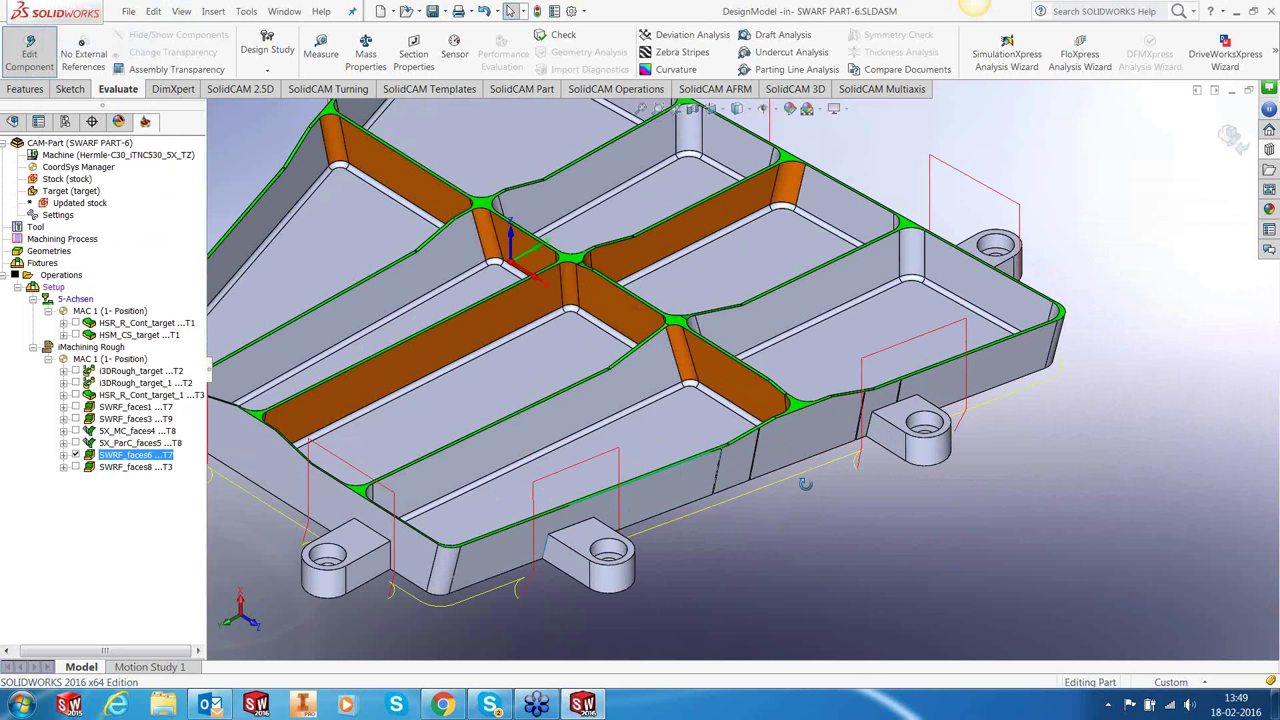
pyautogui.moveTo(805, 483); pyautogui.dragTo(893, 440, button='middle')
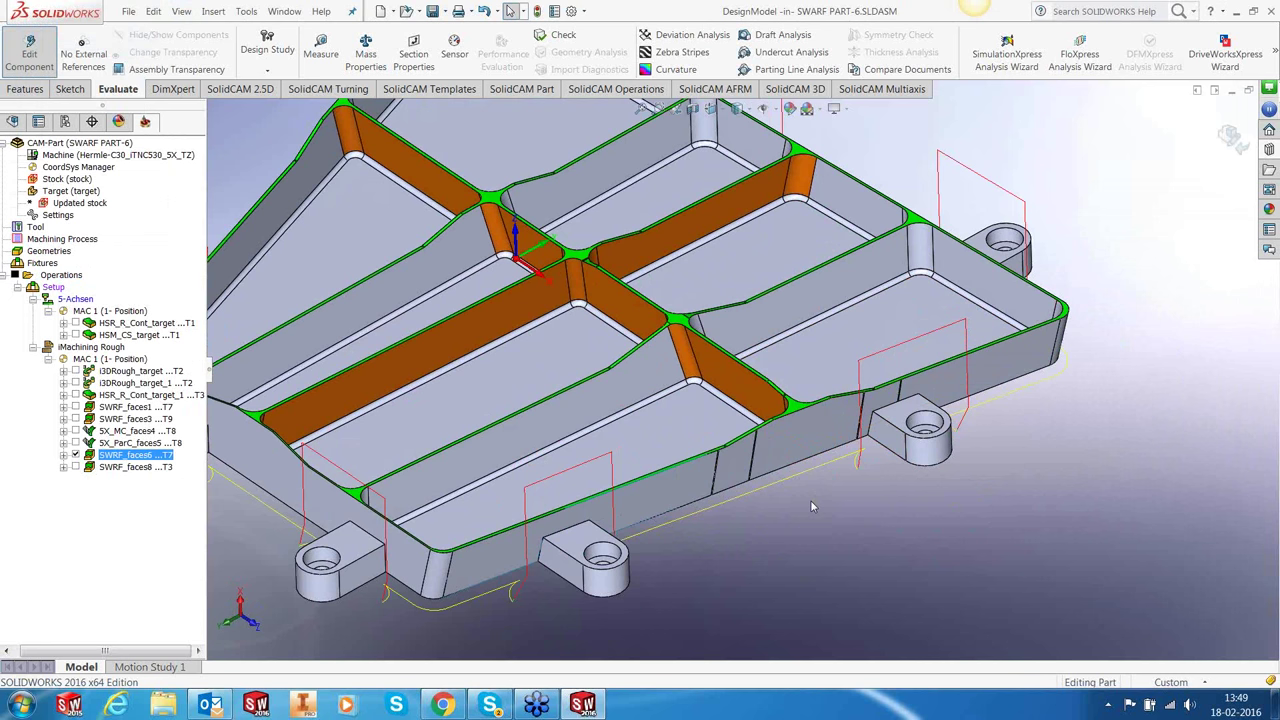
pyautogui.scroll(3, 812, 506)
pyautogui.scroll(-1, 615, 261)
pyautogui.click(76, 455)
# Open the SWRF_faces6 operation and enable custom triangulation with a max edge length of 0.5 in its misc. parameters.
pyautogui.rightClick(116, 455)
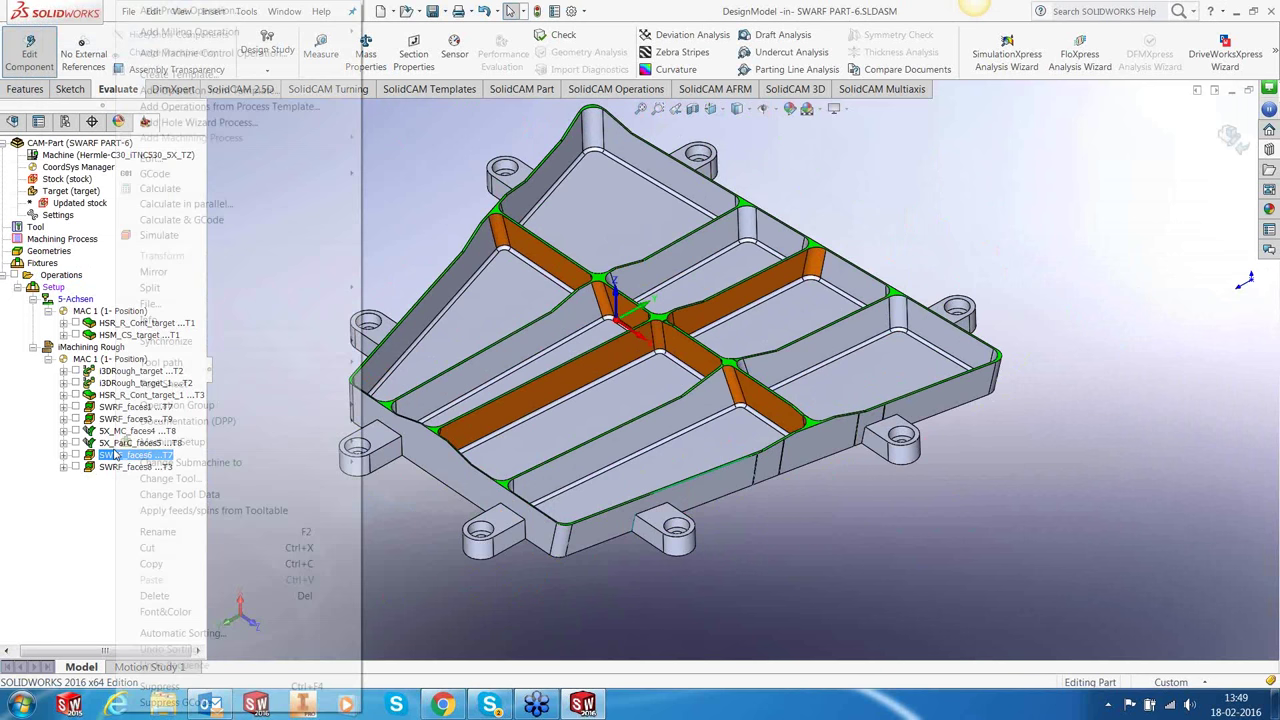
pyautogui.click(755, 220)
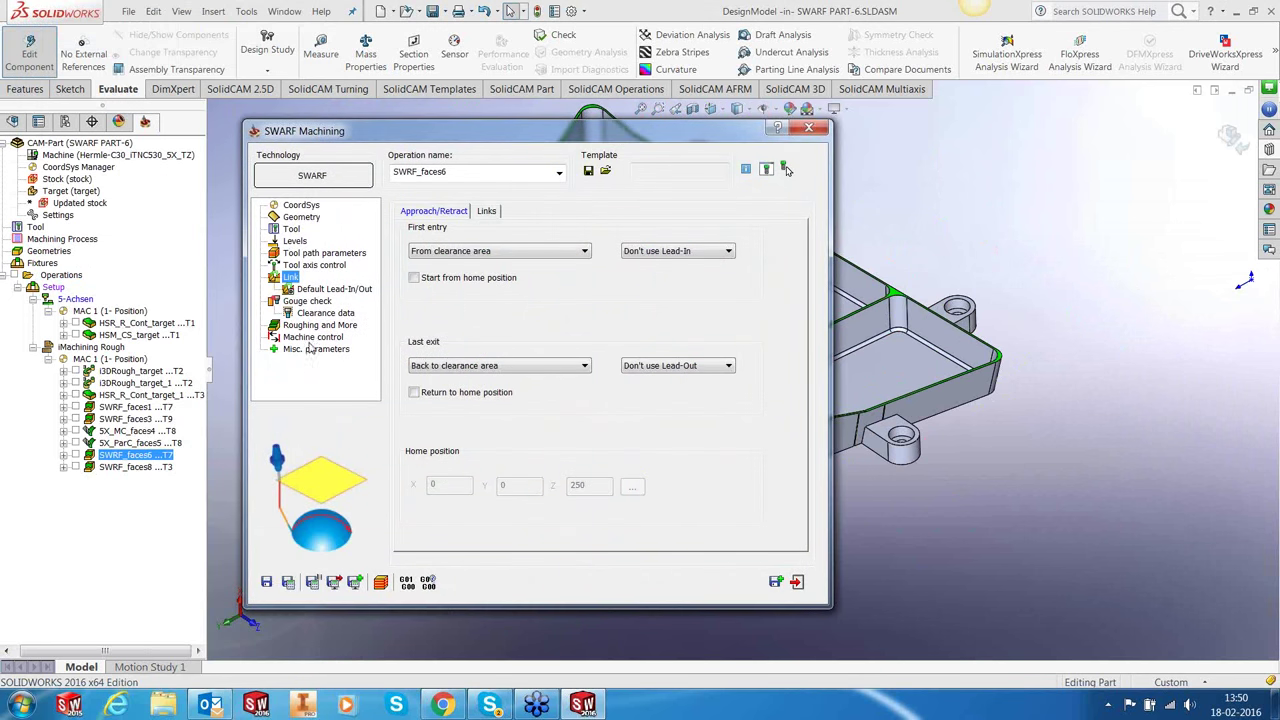
pyautogui.click(315, 348)
pyautogui.click(648, 468)
pyautogui.click(629, 519)
pyautogui.click(773, 517)
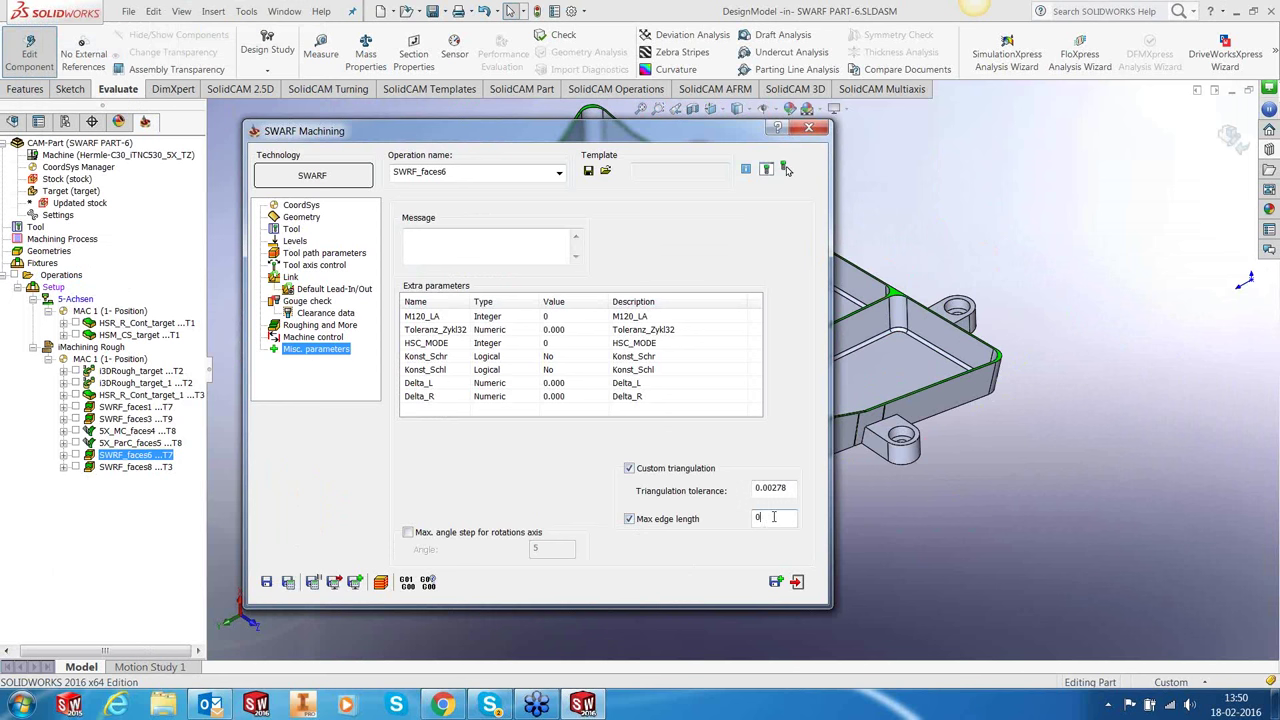
pyautogui.write('.5')
# Review the geometry definition of the SWARF operation and exit it without saving the changes.
pyautogui.click(300, 217)
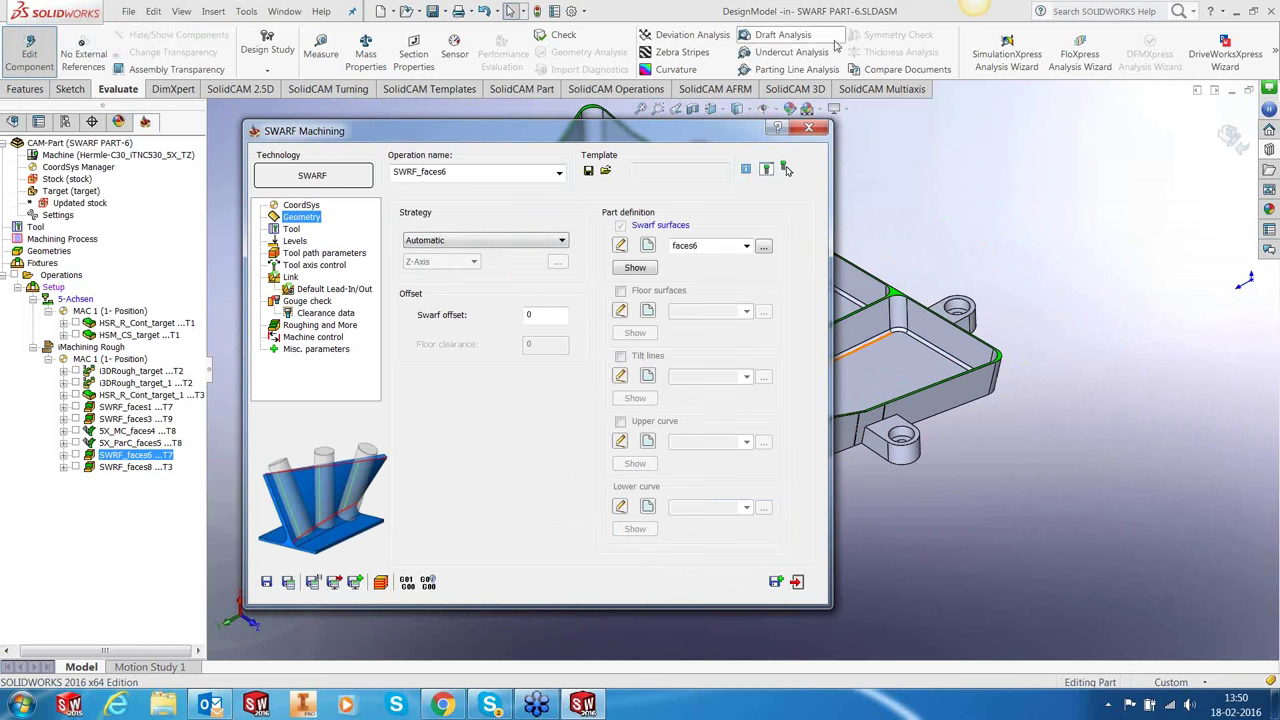
pyautogui.click(809, 128)
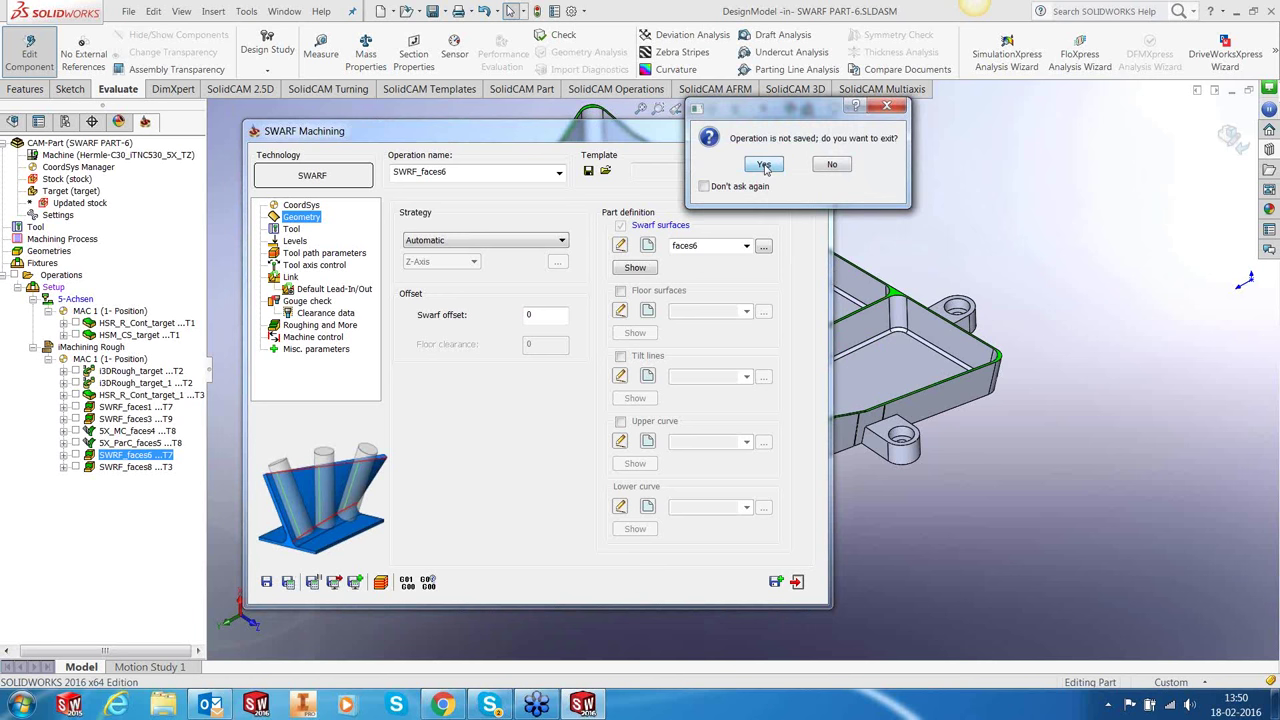
pyautogui.click(764, 165)
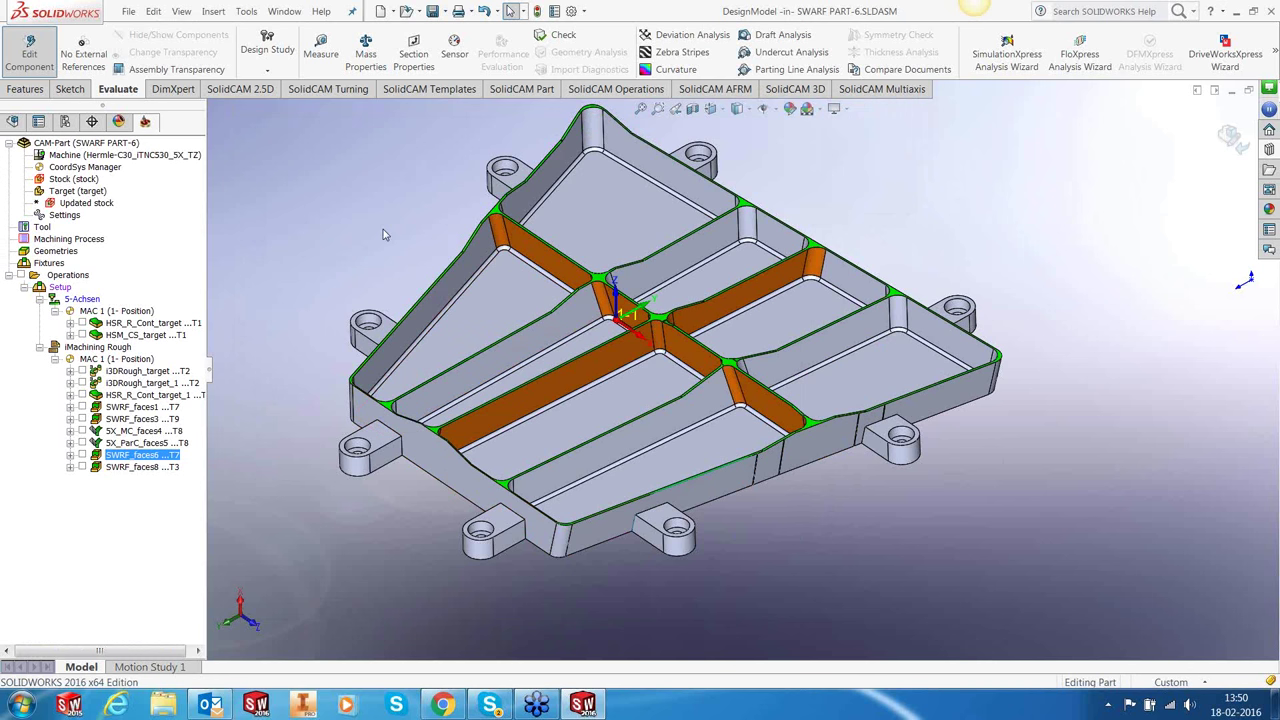
# Finish editing the DesignModel component and return to the SWARF PART-6 assembly.
pyautogui.scroll(2, 396, 224)
pyautogui.scroll(-2, 396, 228)
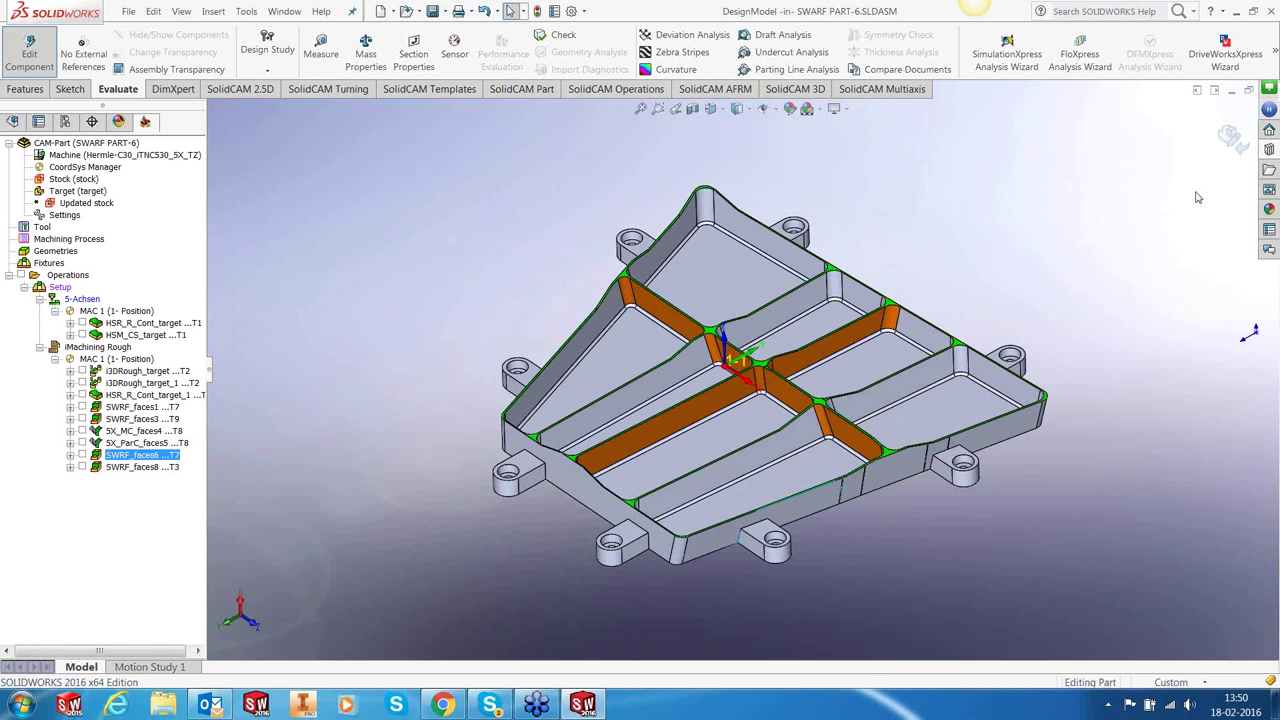
pyautogui.click(1229, 137)
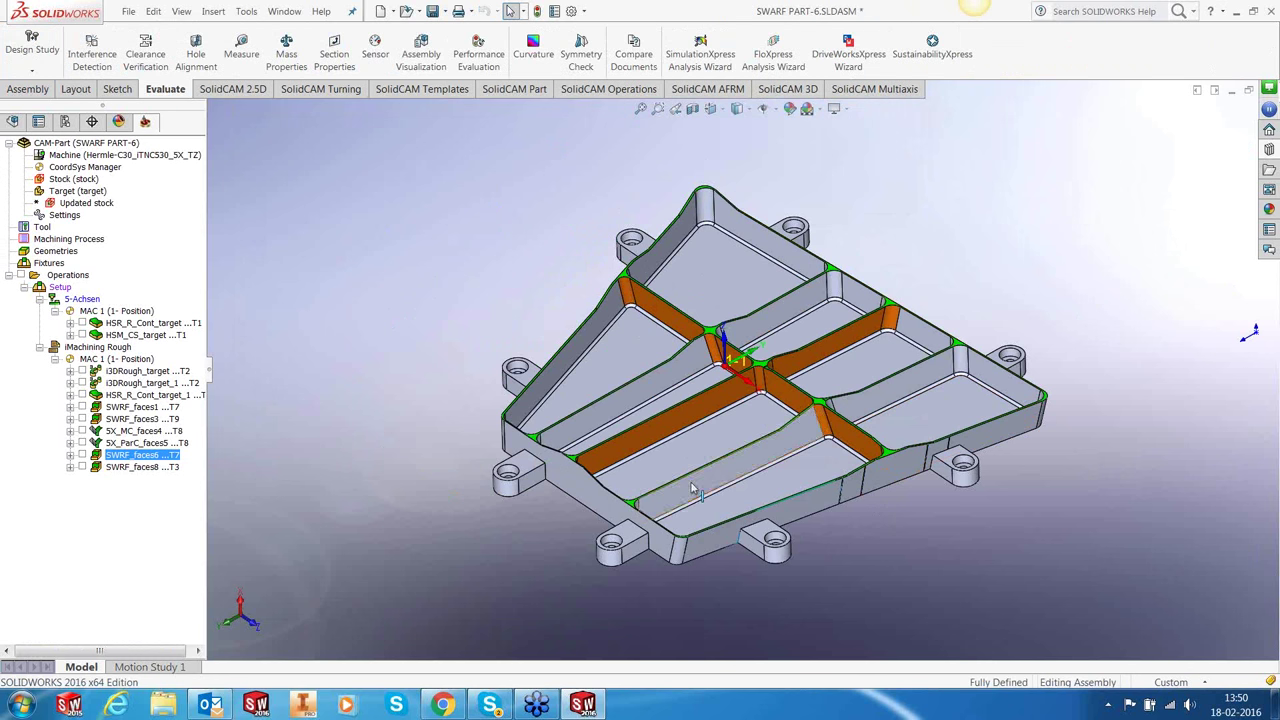
pyautogui.moveTo(720, 460); pyautogui.dragTo(840, 483, button='middle')
pyautogui.scroll(-2, 840, 483)
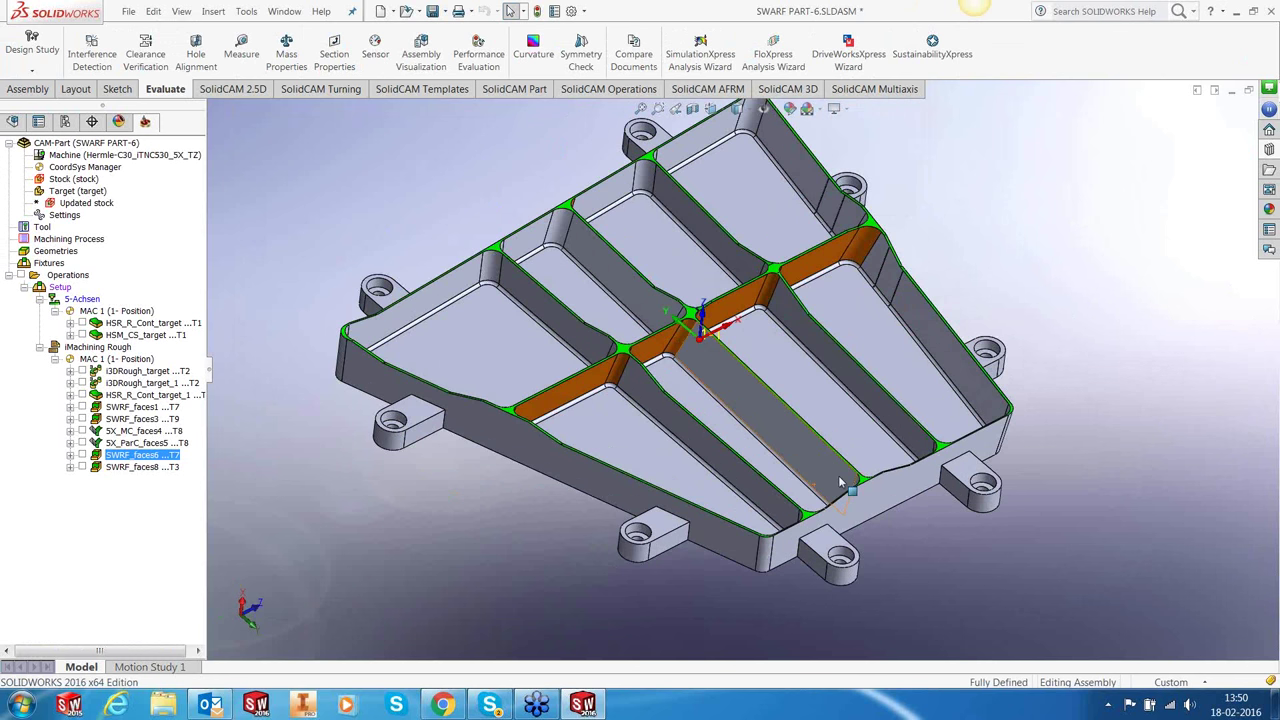
pyautogui.scroll(2, 840, 483)
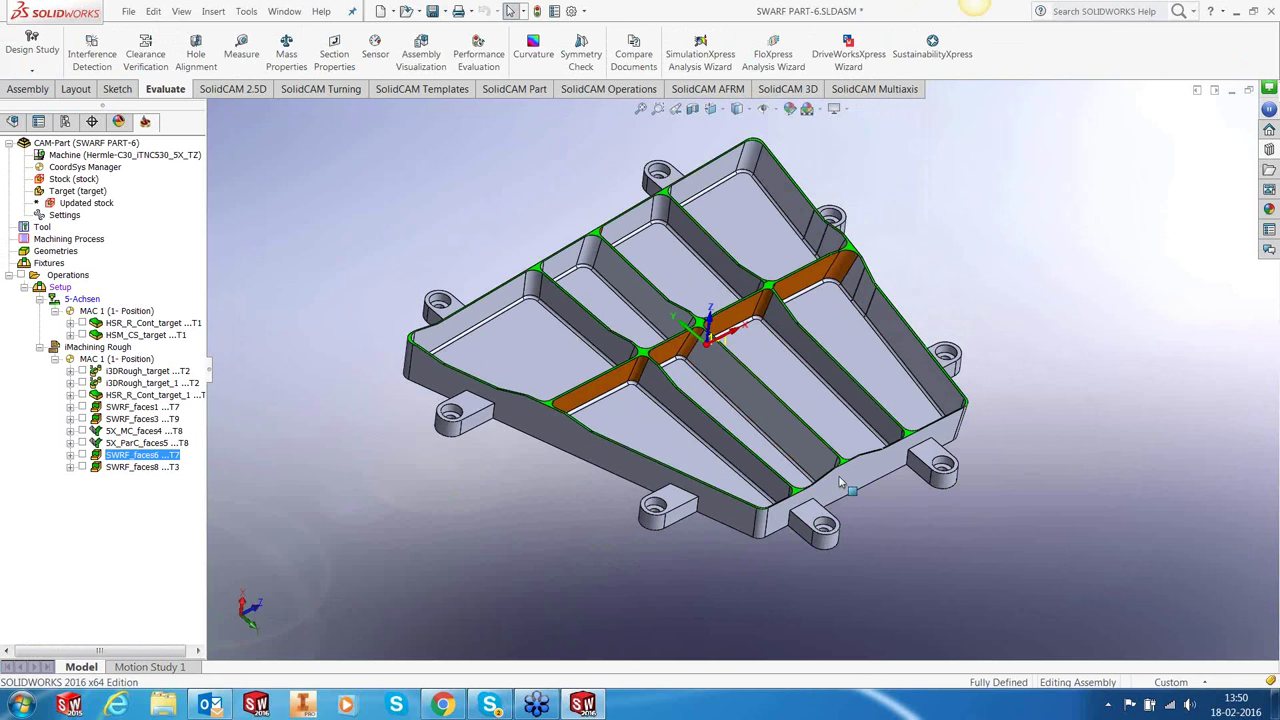